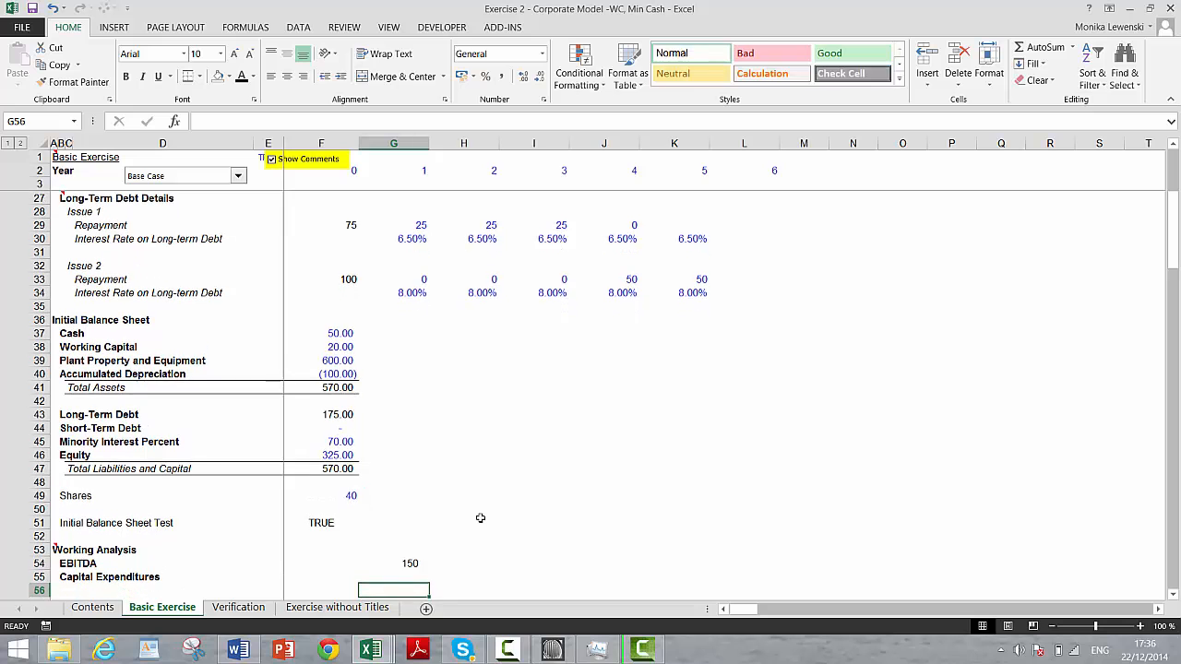
Link the year 1 Capital Expenditures in G55 of the Working Analysis to the capital expenditure assumption in G12.
scroll(480, 517, down, 1)
text(=)
key(Up)
key(Up)
key(Up)
key(Up)
key(Up)
key(Up)
key(Up)
key(Up)
key(Up)
key(Up)
key(Up)
key(Up)
key(Up)
key(Up)
key(Up)
key(Up)
key(Up)
key(Up)
key(Up)
key(Up)
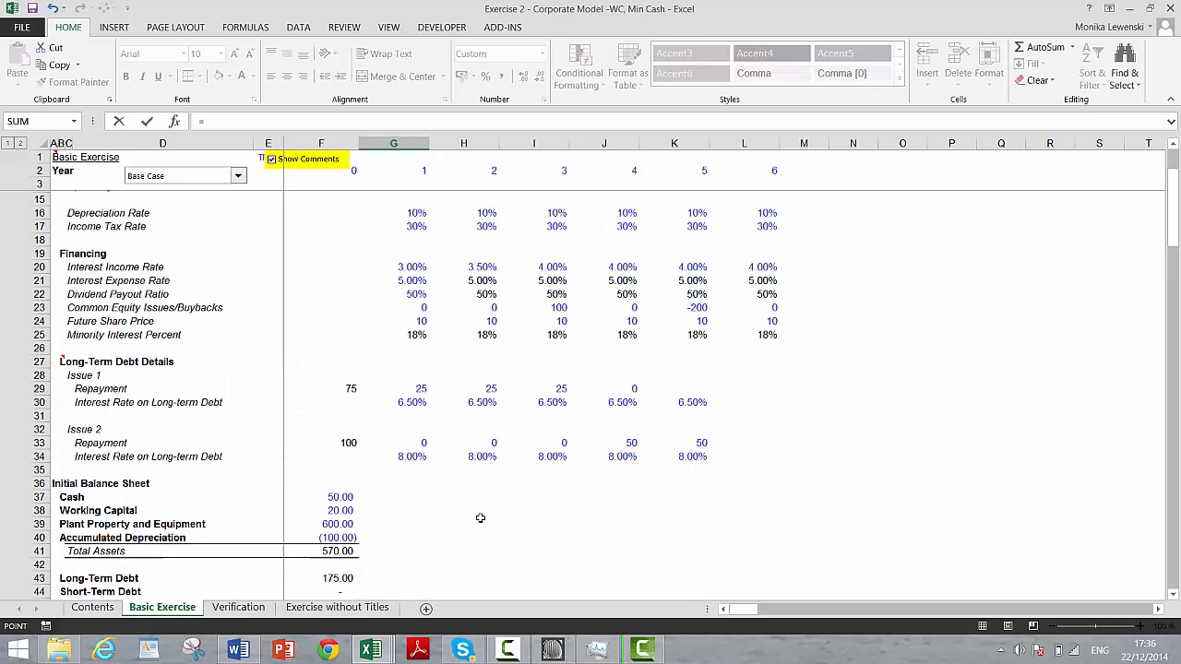
key(Up)
key(Up)
key(Up)
key(Up)
key(Up)
key(Up)
key(Up)
key(Up)
key(Up)
key(Up)
key(Up)
key(Up)
key(Up)
key(Up)
key(Up)
key(Up)
key(Up)
key(Up)
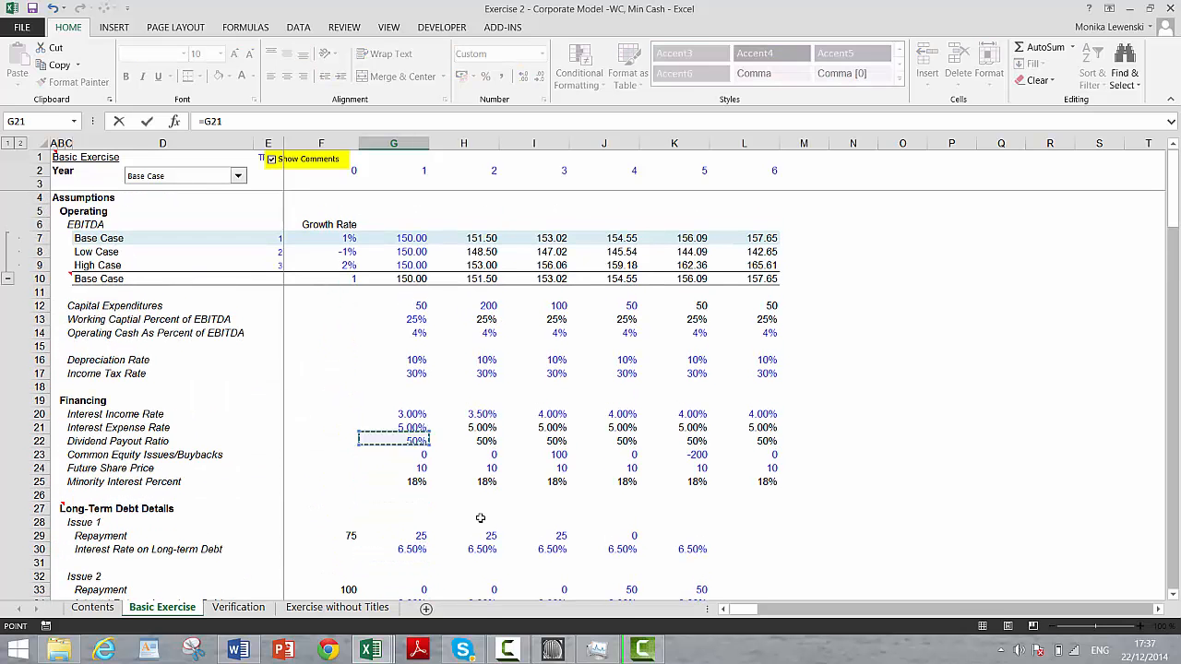
key(Return)
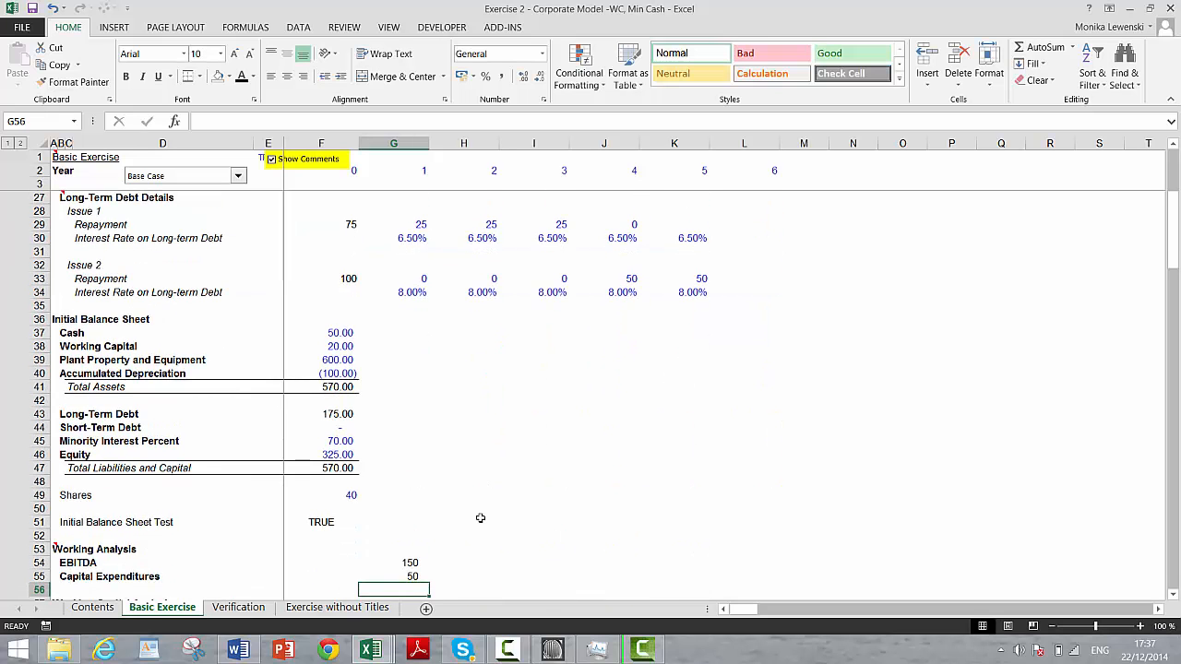
Link the year 1 EBITDA in G58 of the Working Capital Analysis to the Working Analysis EBITDA in G54.
key(Down)
key(Down)
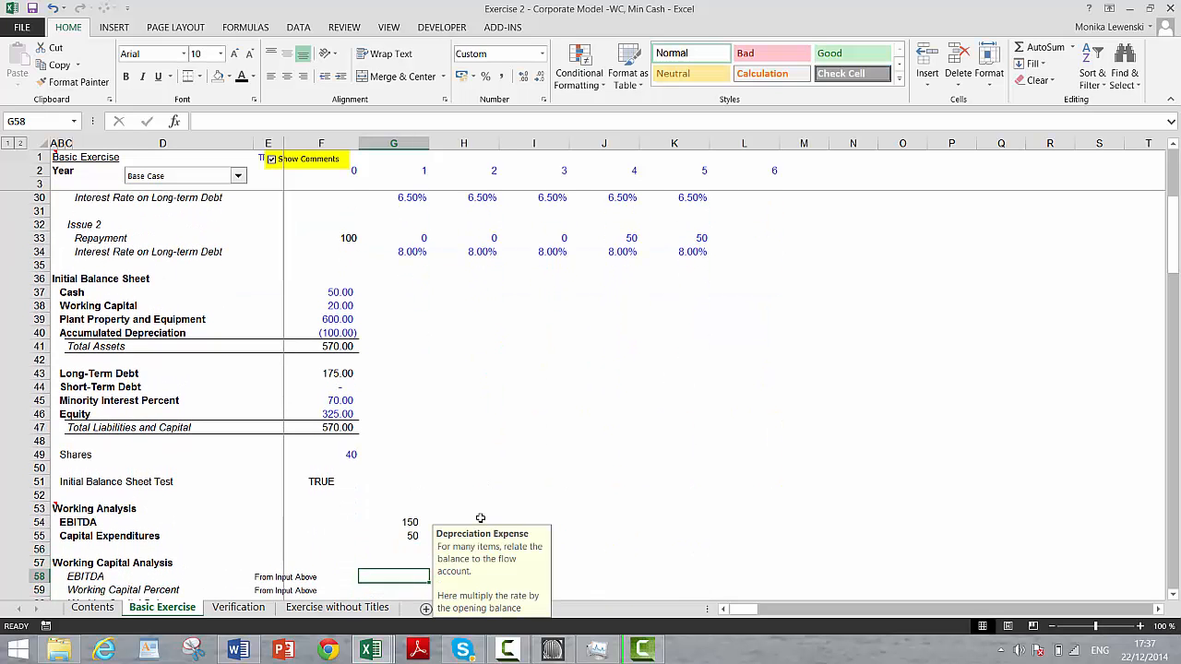
text(=)
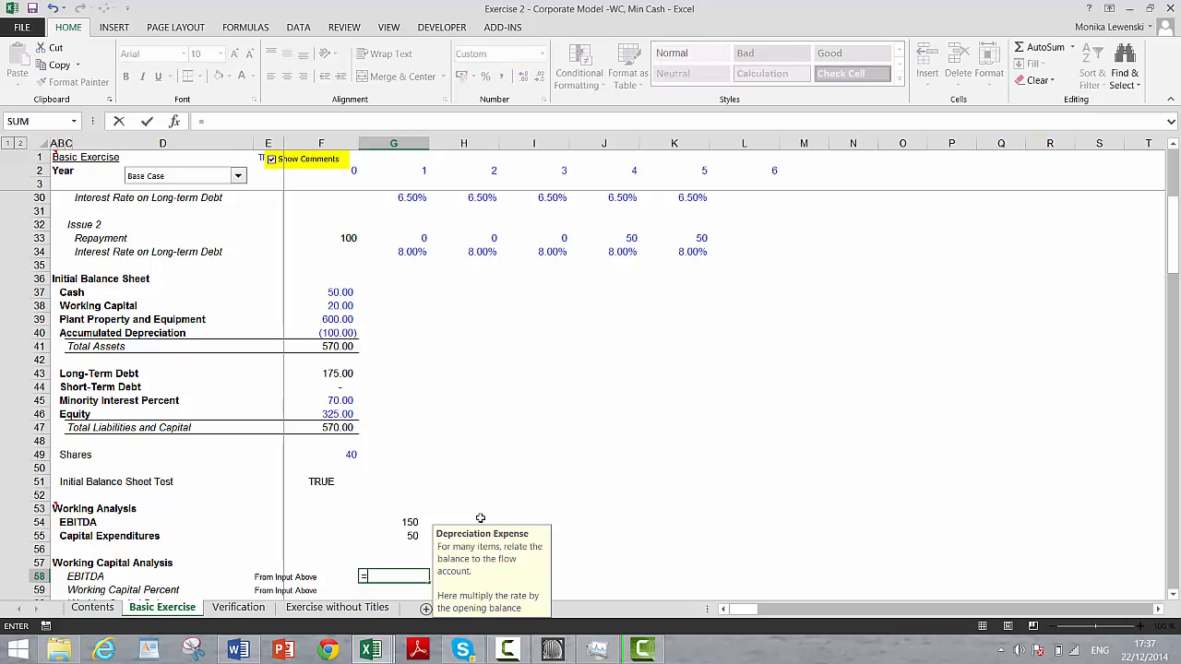
key(Up)
key(Up)
key(Up)
key(Up)
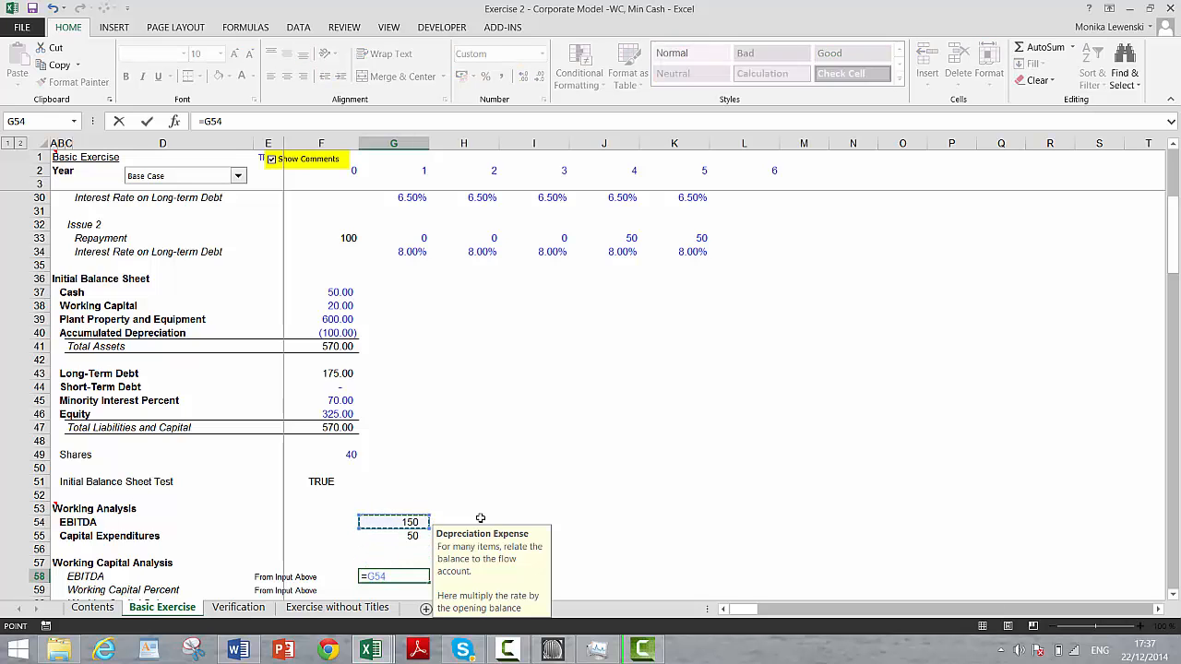
key(Return)
Link the year 1 Working Capital Percent in G59 to the working capital percent of EBITDA assumption in G13.
key(Down)
key(Down)
key(Up)
key(Up)
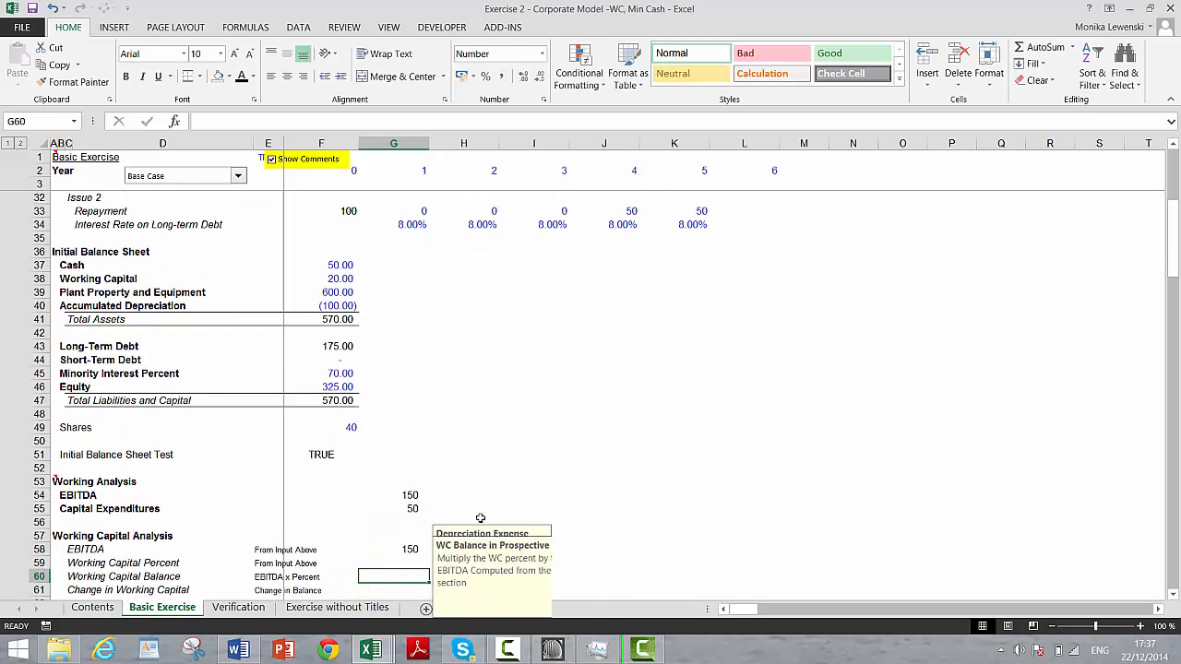
text(=)
key(Page_Up)
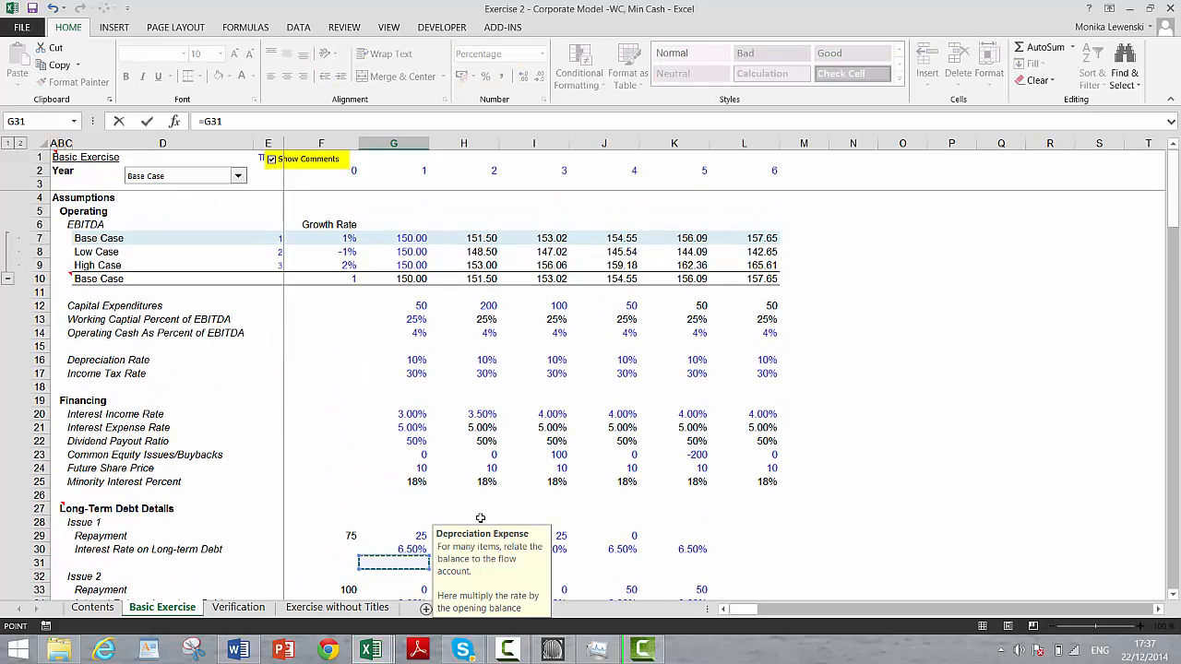
key(Up)
key(Up)
key(Up)
key(Up)
key(Up)
key(Up)
key(Up)
key(Up)
key(Up)
key(Up)
key(Up)
key(Up)
key(Up)
key(Up)
key(Up)
key(Up)
key(Up)
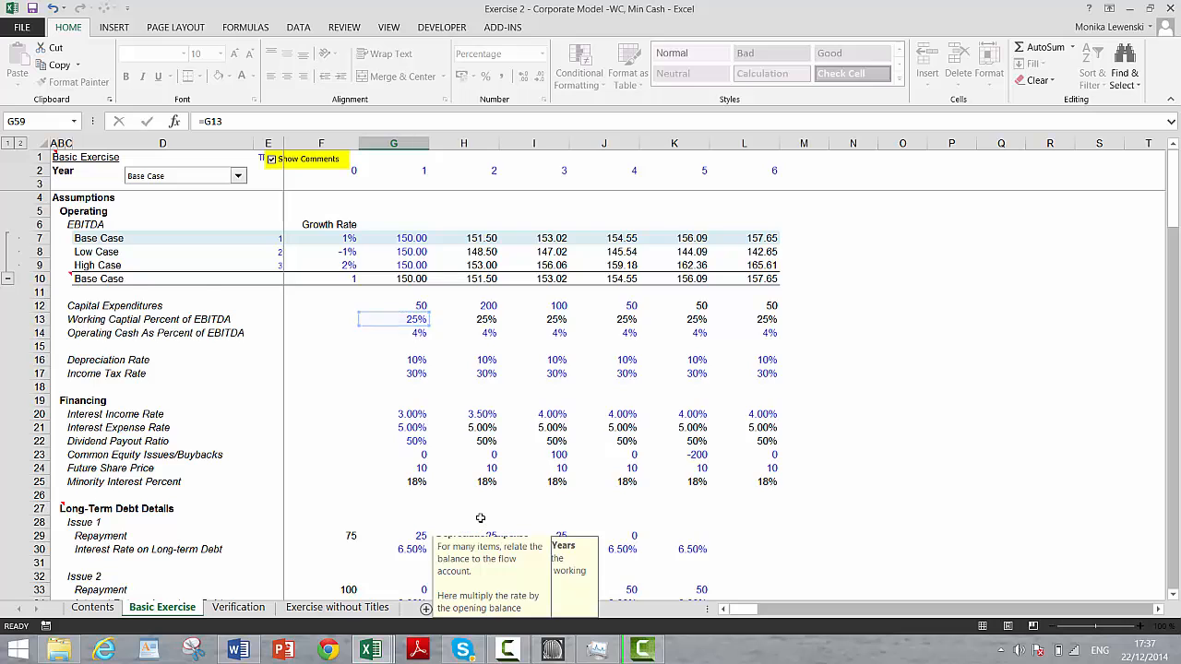
key(Return)
Calculate the year 1 Working Capital Balance in G60 as EBITDA times the working capital percent, =G58*G59.
key(Down)
key(Down)
key(Up)
key(Up)
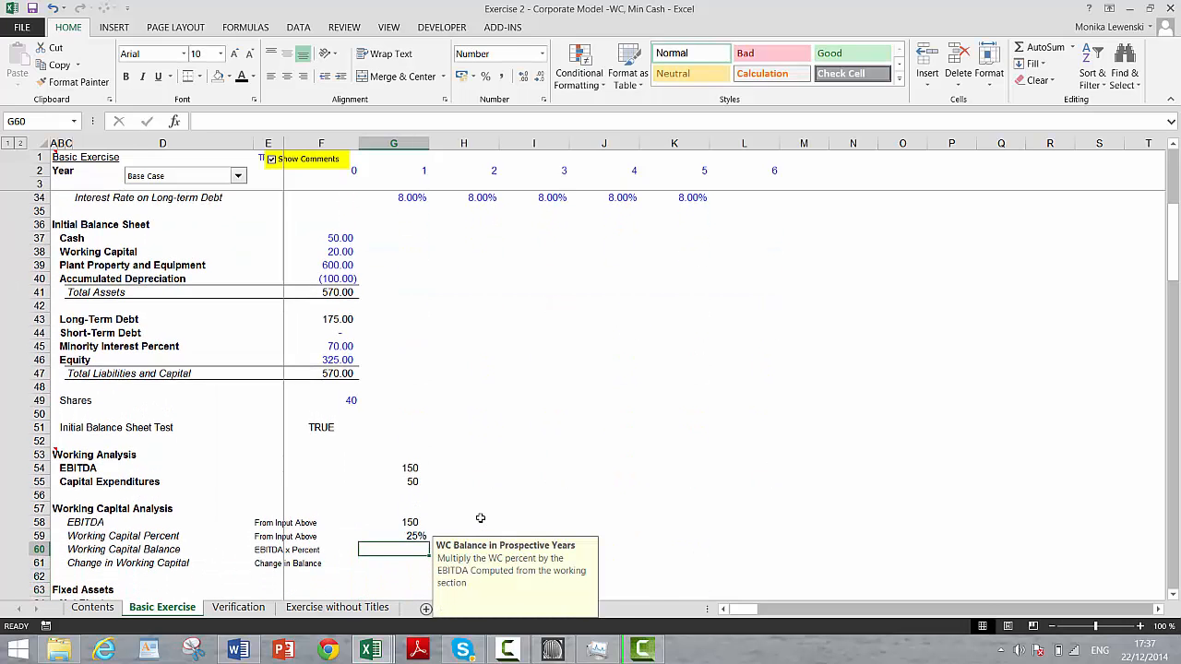
key(Left)
key(Right)
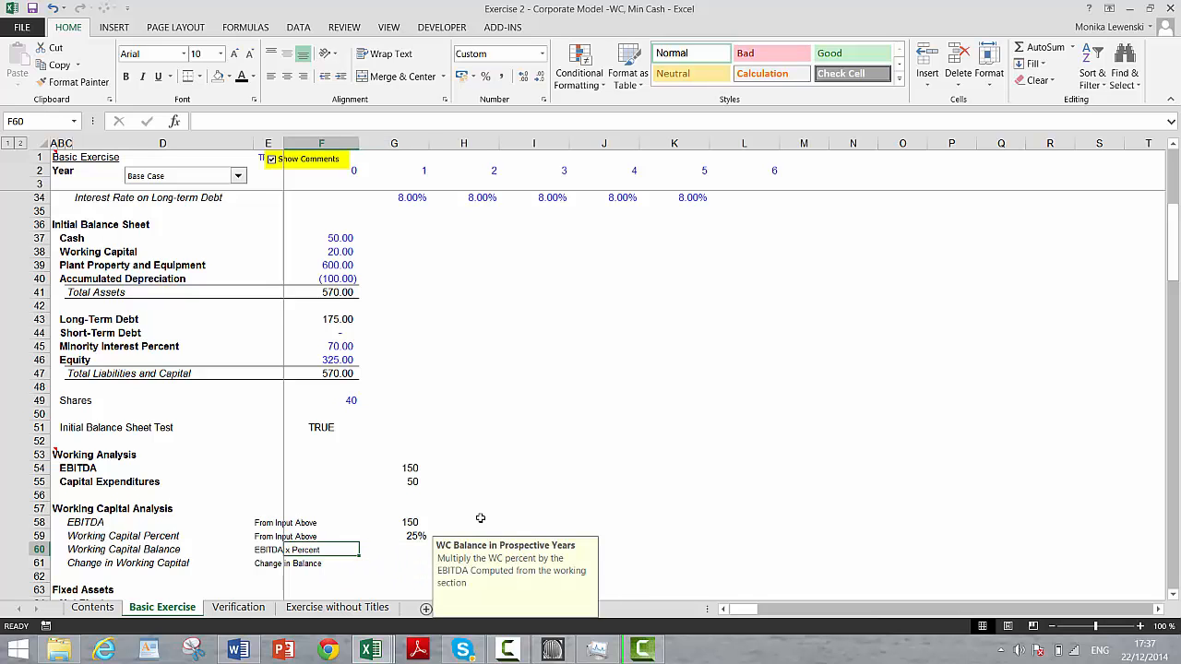
key(Left)
key(Right)
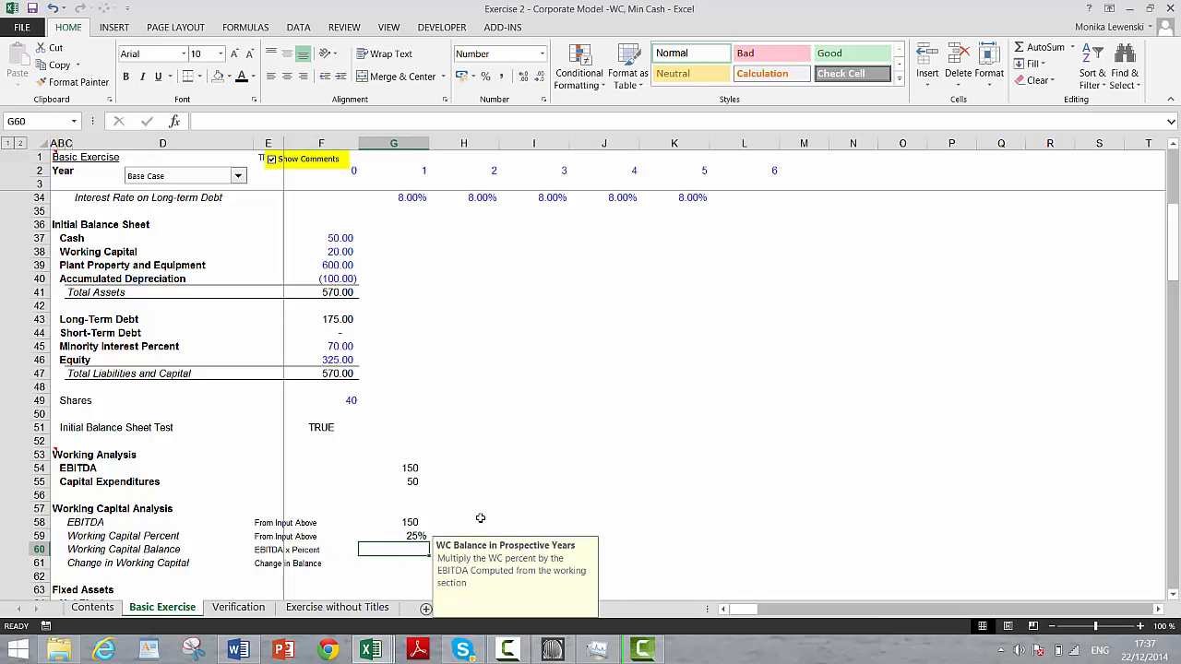
text(=)
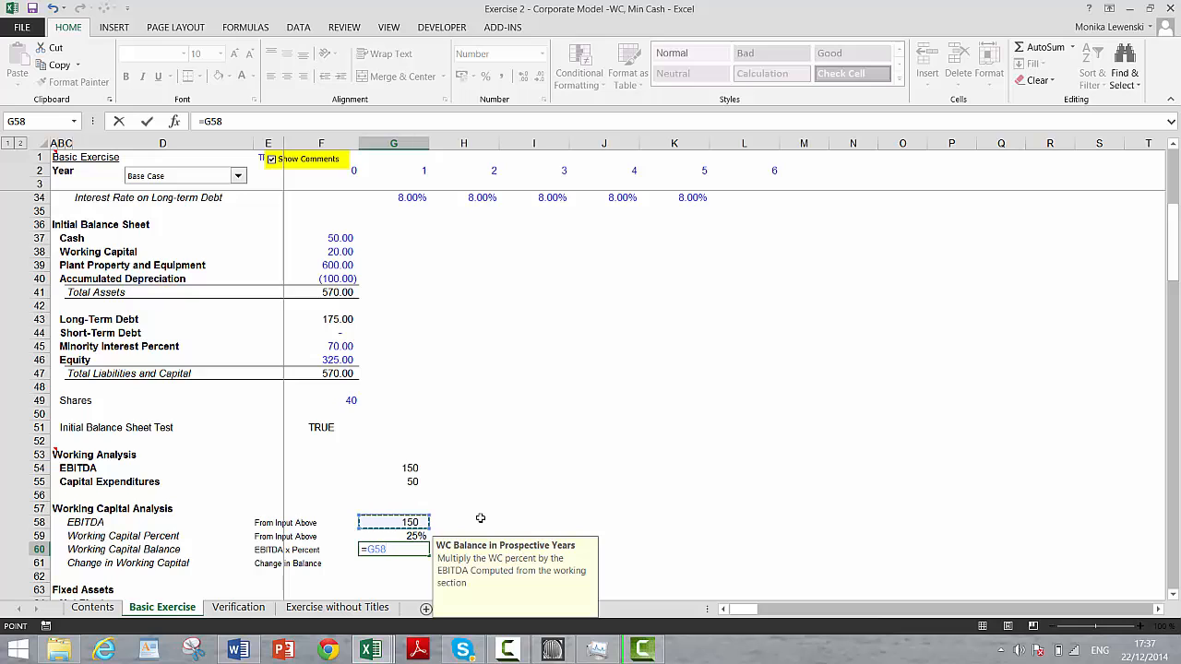
key(ctrl+Return)
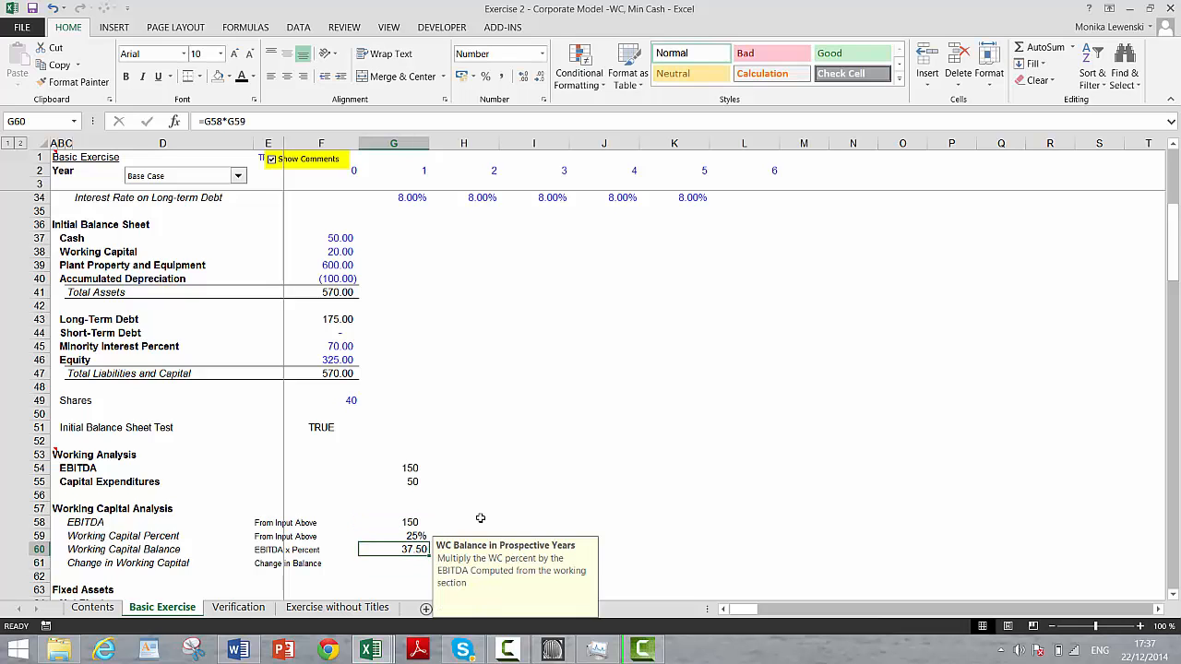
Link the year 0 Working Capital Balance in F60 to the Cash amount in F37 of the Initial Balance Sheet.
key(Left)
text(=)
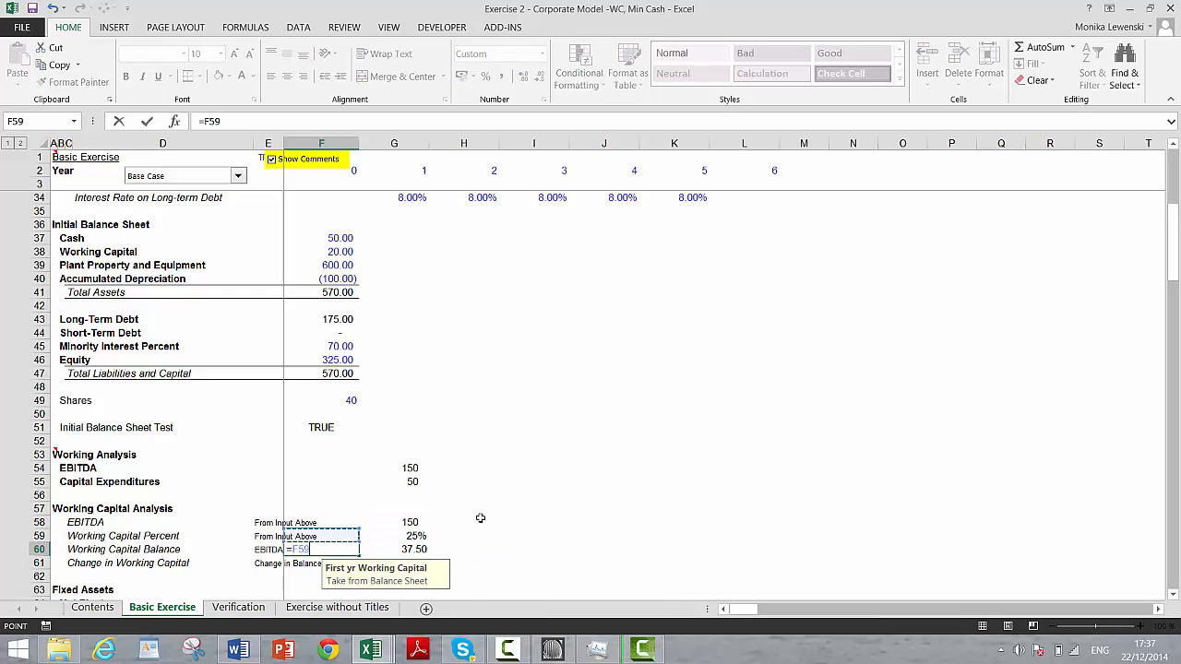
key(Up)
key(Up)
key(Up)
key(Up)
key(Up)
key(Up)
key(Up)
key(Up)
key(Up)
key(Up)
key(Up)
key(Up)
key(Up)
key(Up)
key(Up)
key(Up)
key(Up)
key(Up)
key(Up)
key(Up)
key(Down)
key(Down)
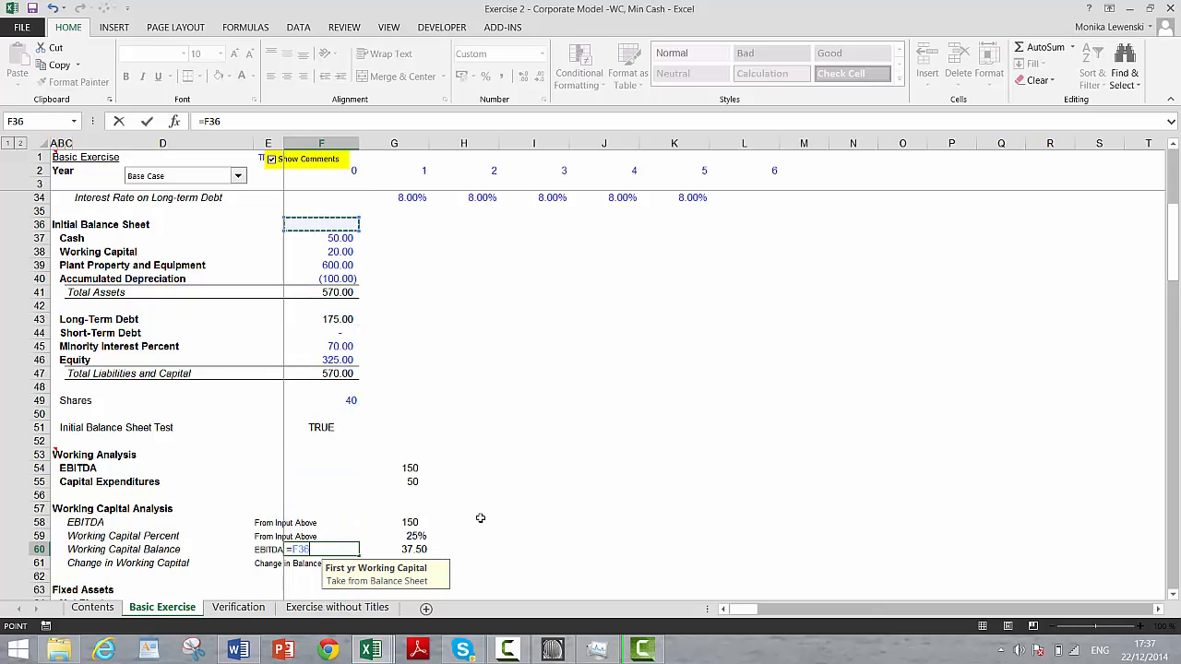
key(Return)
Calculate the year 1 Change in Working Capital in G61 as the current balance minus the prior year's balance, =G60-F60.
key(Up)
key(Right)
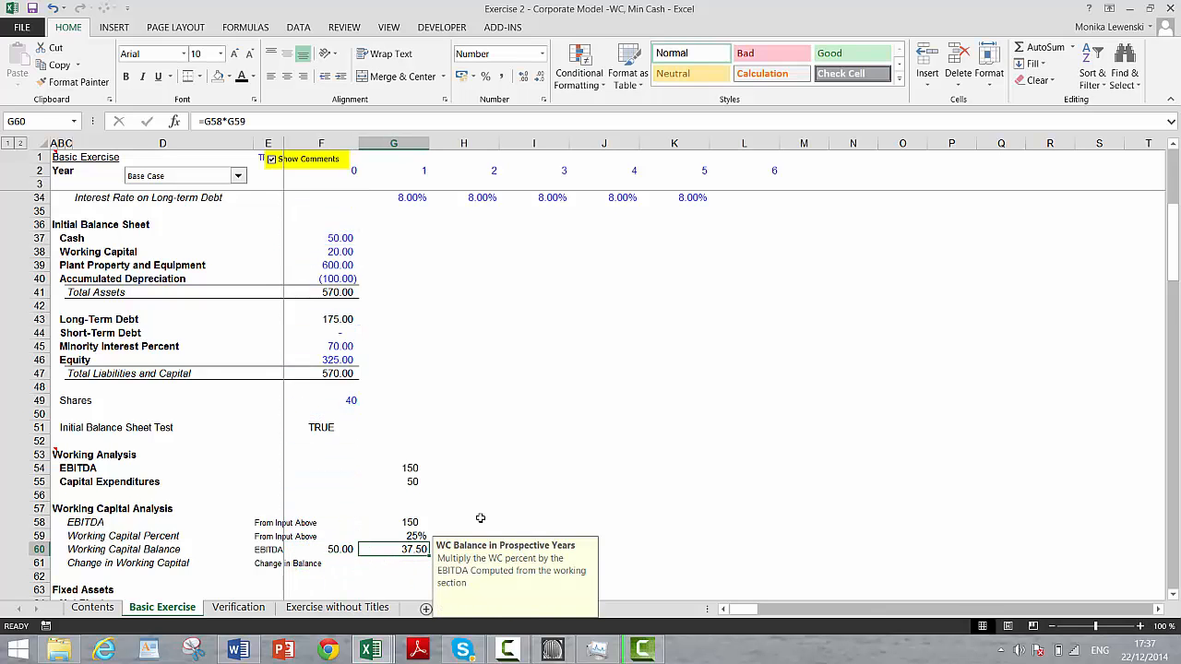
key(Down)
key(Down)
key(Down)
key(Down)
key(Up)
key(Up)
key(Up)
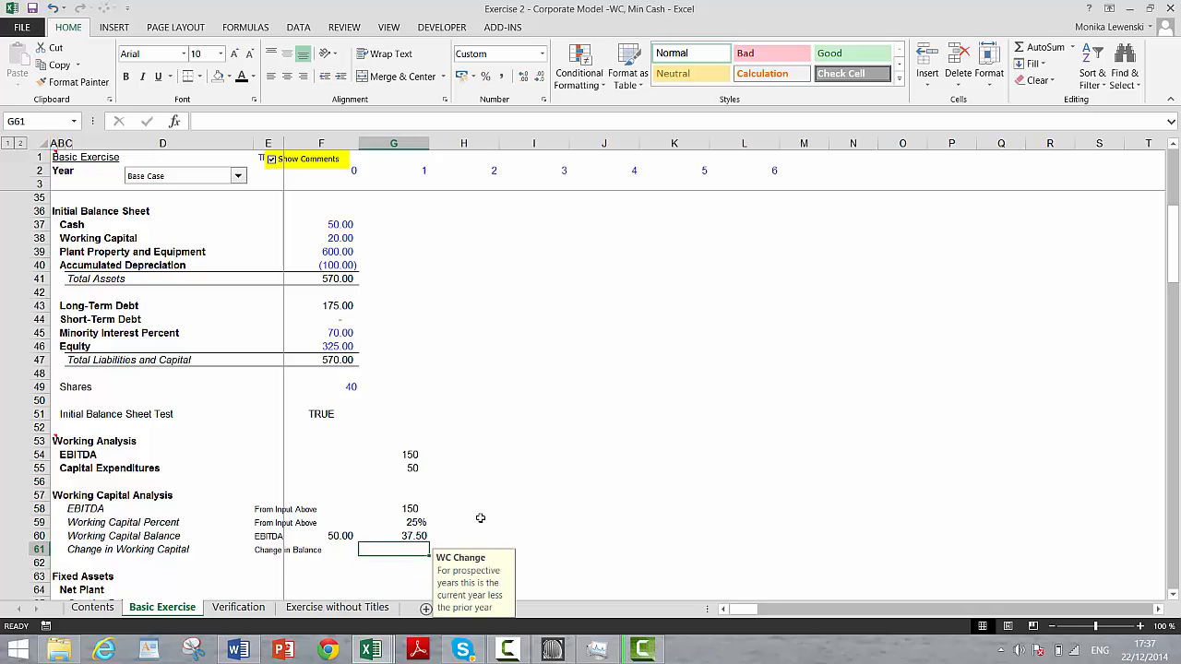
text(=)
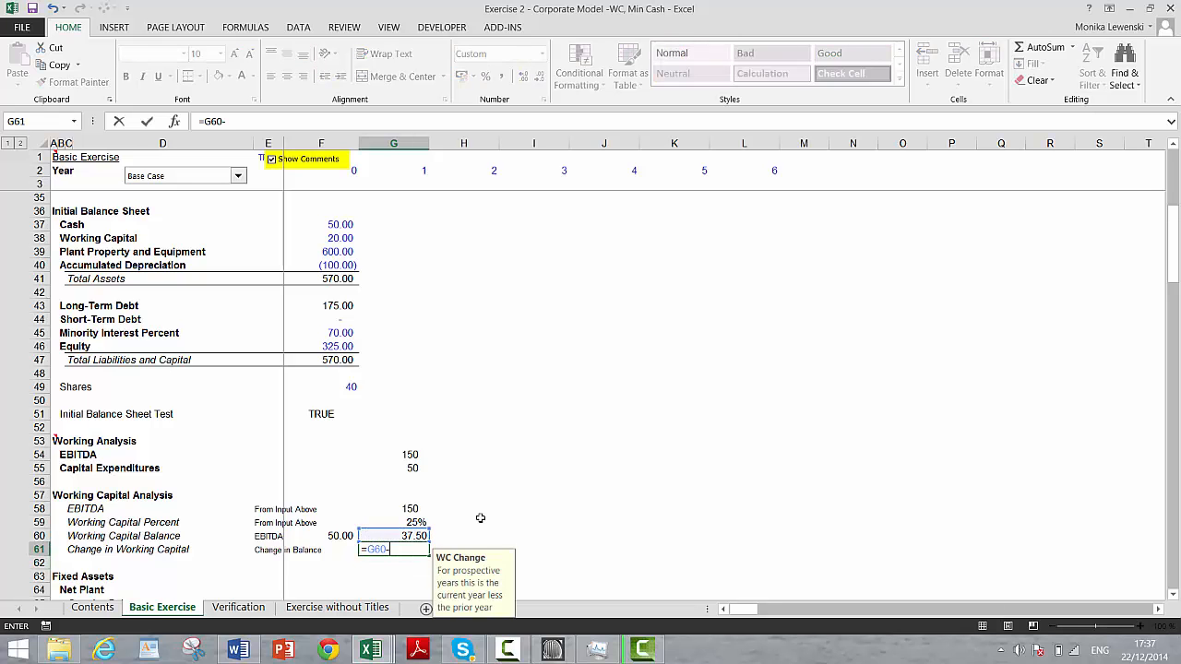
key(Left)
key(Return)
Review the year 1 entries from the Fixed Assets section back up to EBITDA and Capital Expenditures in the Working Analysis.
key(Down)
key(Down)
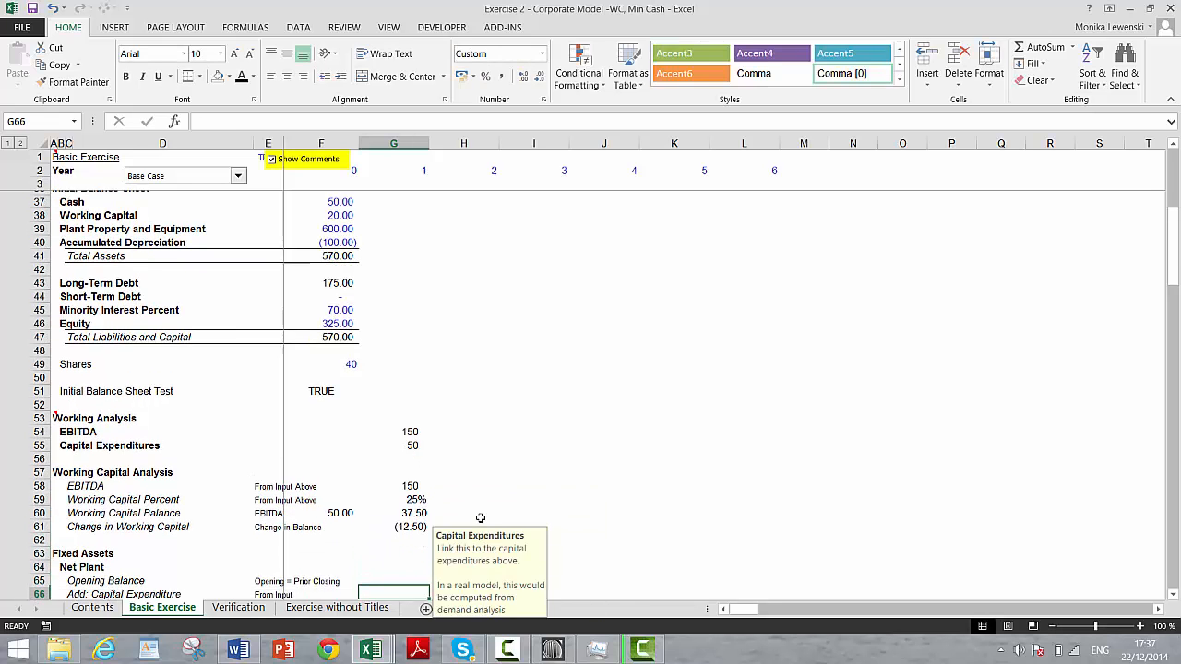
key(Up)
key(Up)
key(Up)
key(Up)
key(Up)
key(Up)
key(Up)
key(Up)
key(Up)
key(Up)
key(Up)
key(Up)
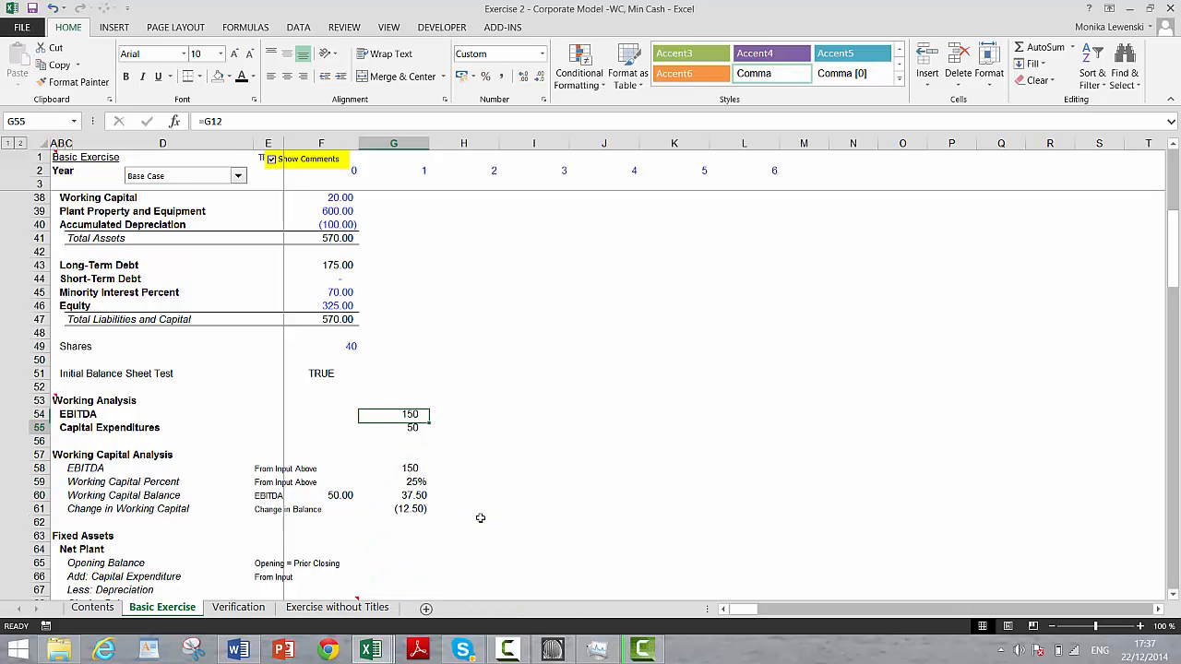
Calculate the year 0 Net Plant Closing Balance in F68 as Plant Property and Equipment plus Accumulated Depreciation, =F39+F40.
key(Down)
key(Down)
key(Down)
key(Down)
key(Down)
key(Down)
key(Down)
key(Down)
key(Down)
key(Down)
key(Down)
key(Down)
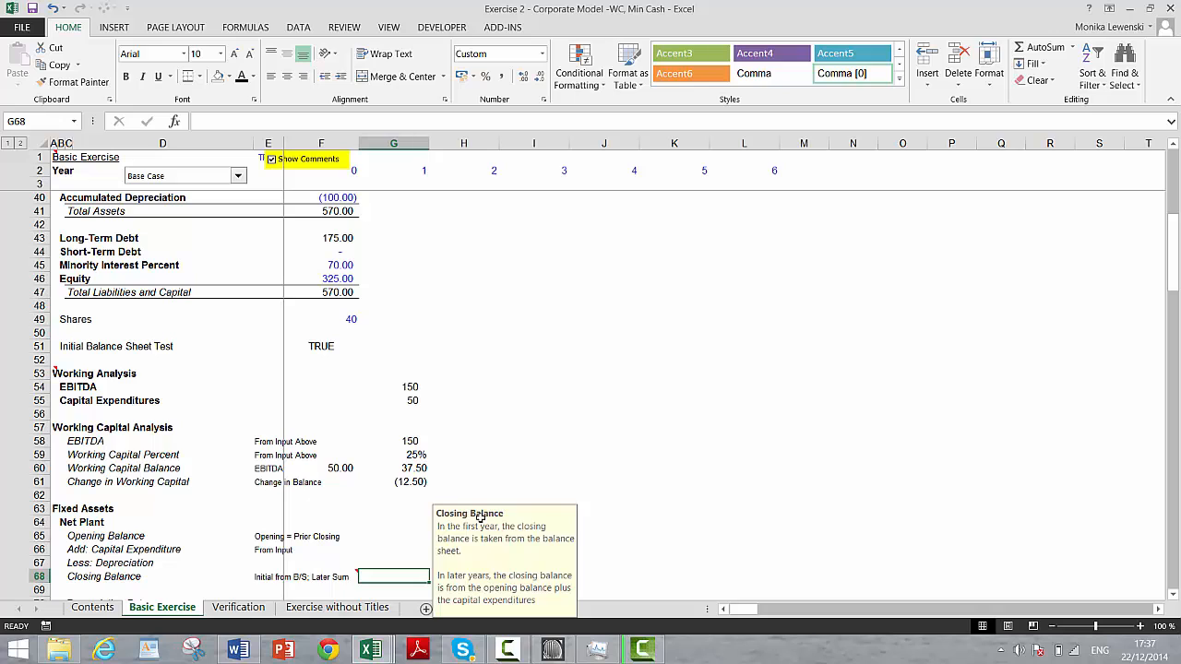
key(Left)
text(=)
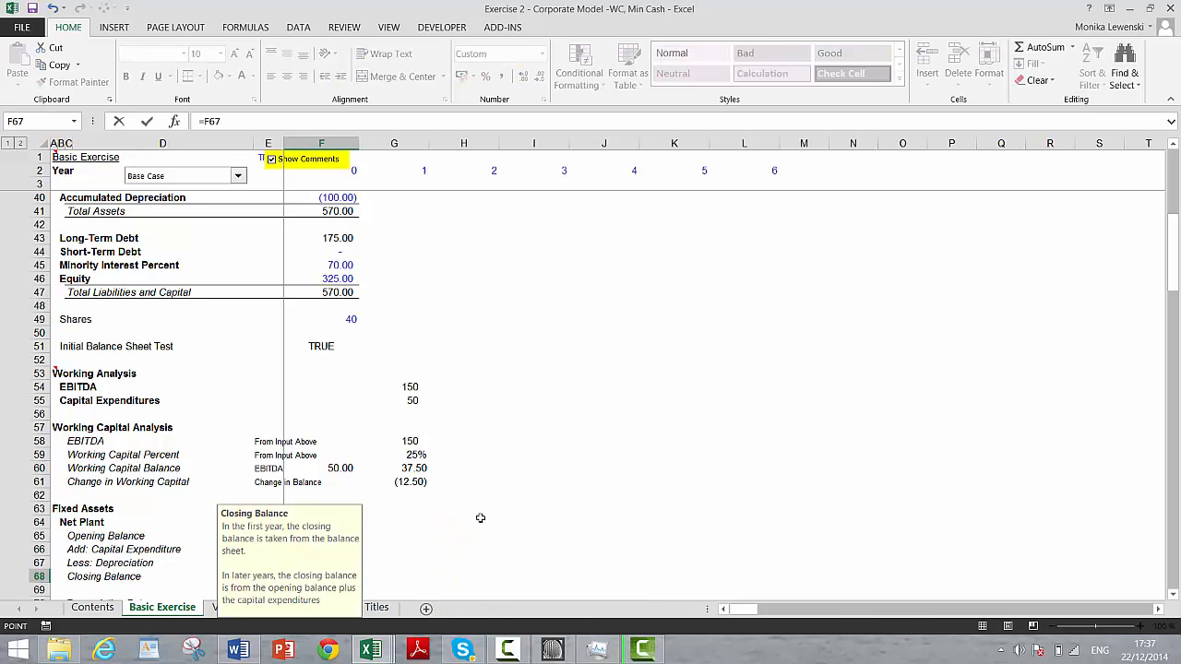
key(Up)
key(Up)
key(Up)
key(Up)
key(Up)
key(Up)
key(Up)
key(Up)
key(Up)
key(Up)
key(Up)
key(Up)
key(Up)
key(Up)
key(Up)
key(Up)
key(Up)
key(Up)
key(Up)
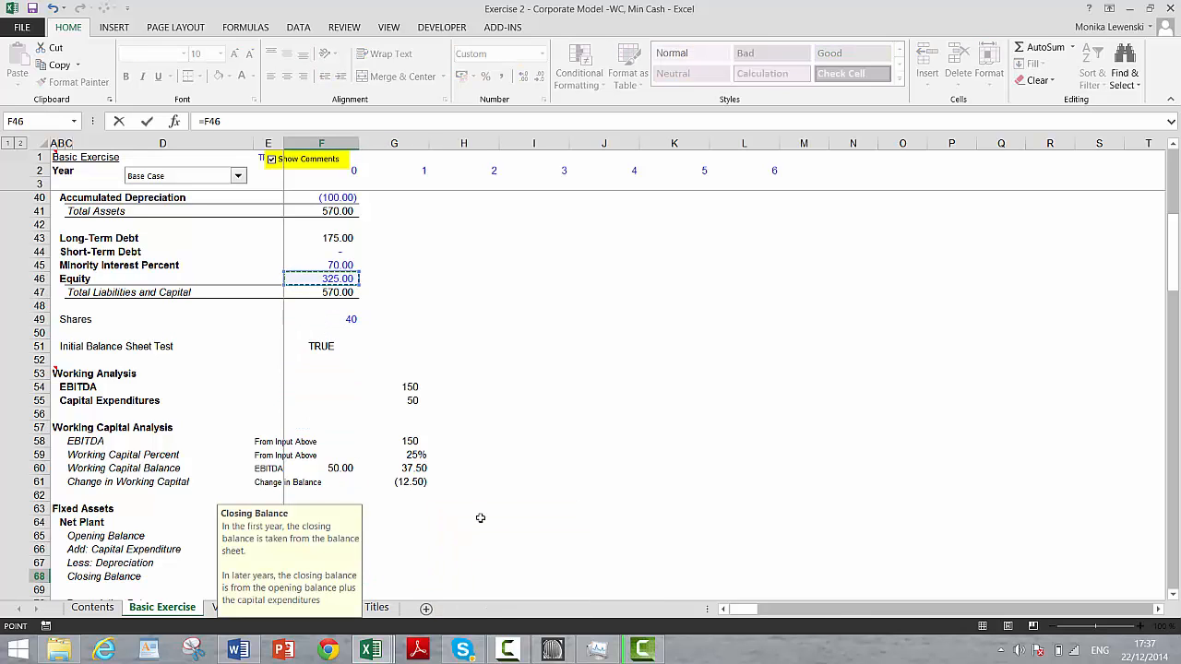
key(Up)
key(Up)
key(Up)
key(Up)
key(Up)
key(Up)
key(Up)
key(Up)
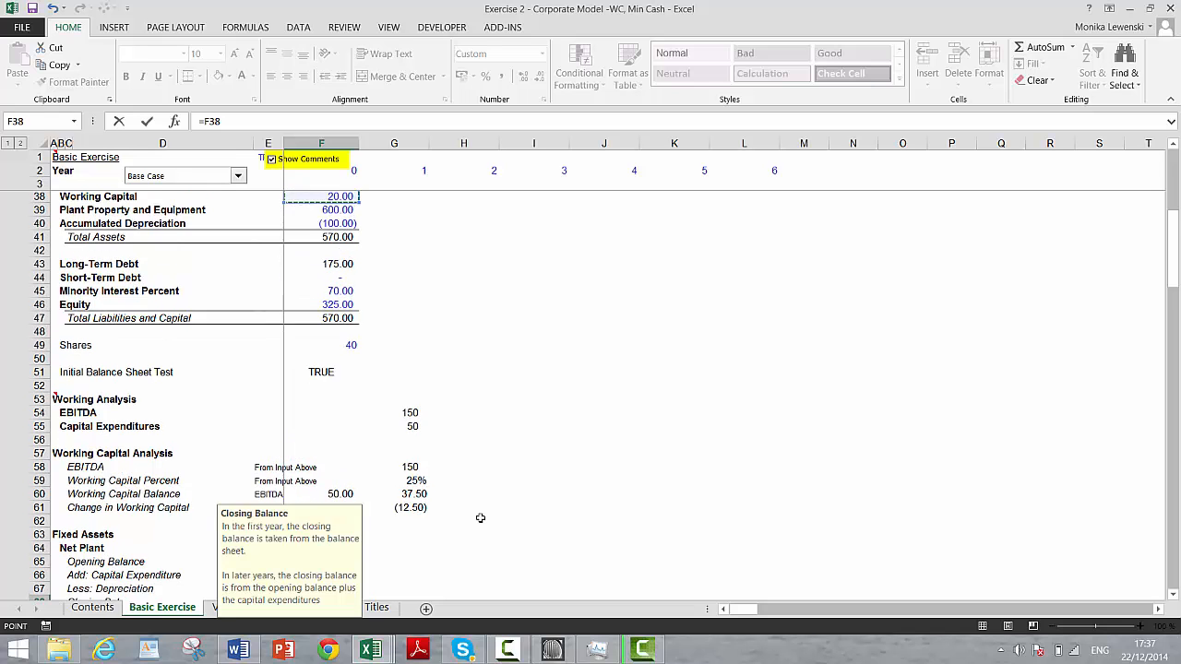
key(Up)
key(Up)
key(Down)
key(Down)
key(Down)
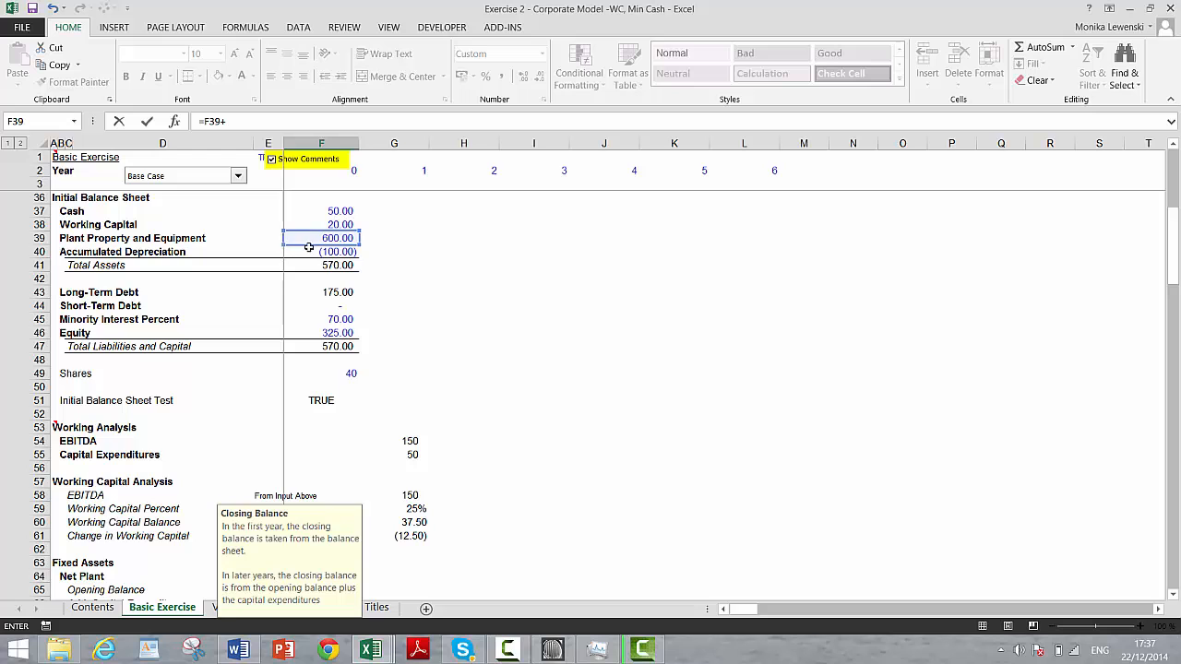
key(Return)
Link the year 1 Net Plant Opening Balance in G65 to the prior year's Closing Balance, =F68.
key(Up)
key(Up)
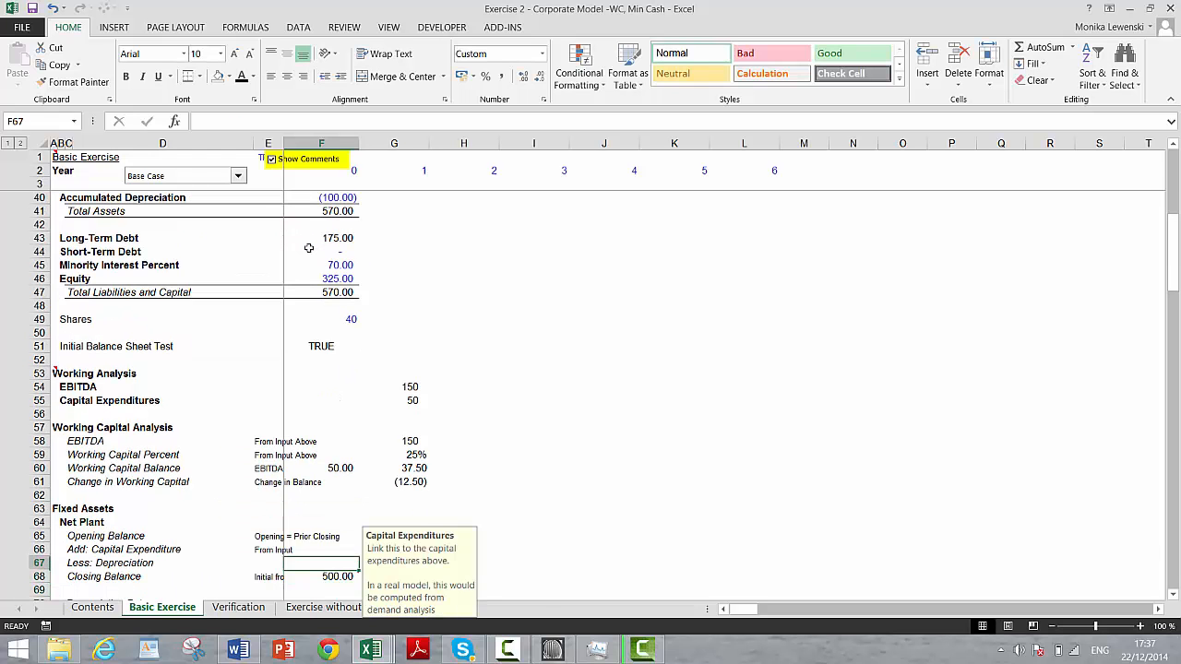
key(Right)
key(Up)
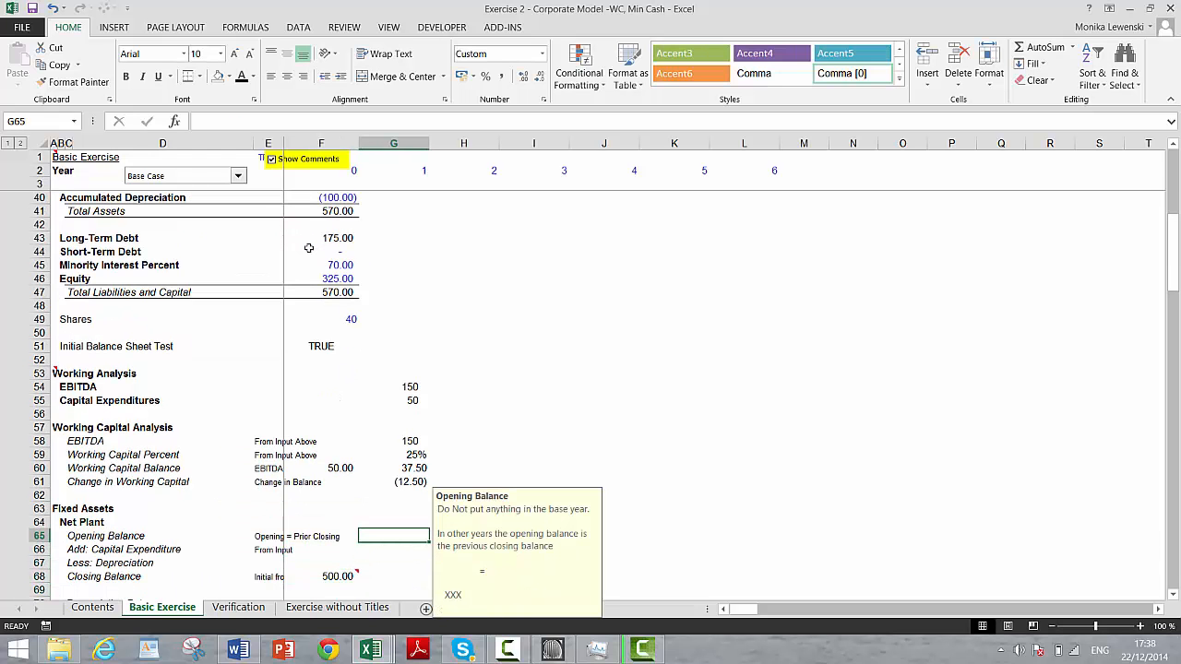
text(=)
key(Down)
key(Down)
key(Down)
key(Left)
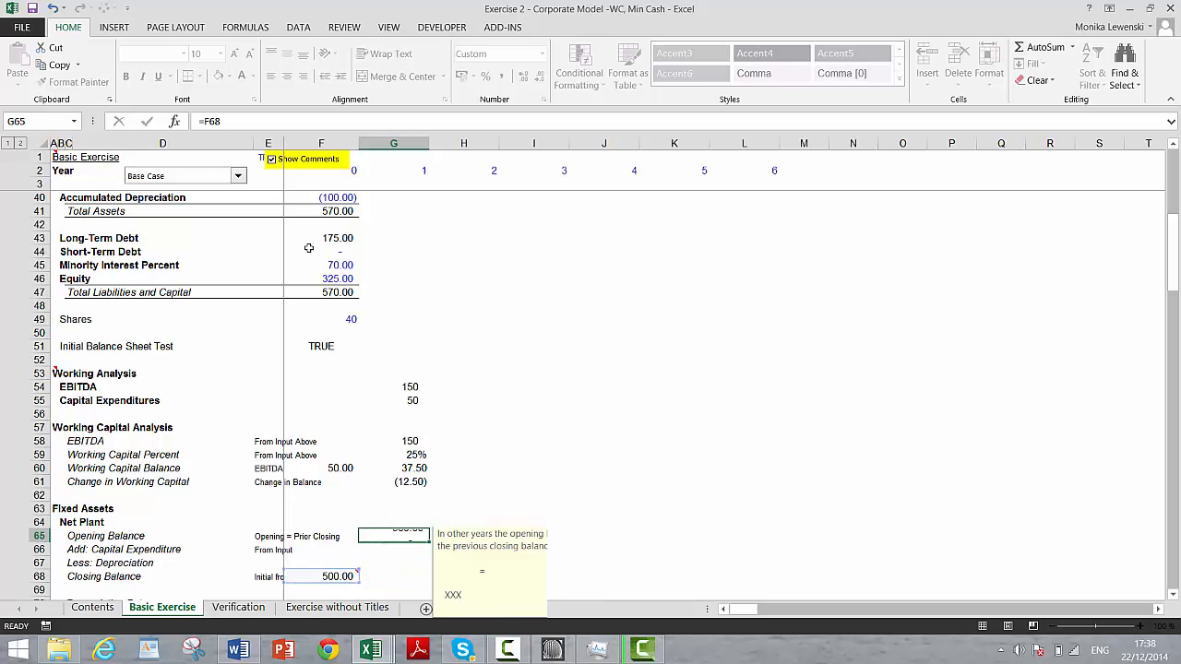
key(Return)
Link the year 1 Add: Capital Expenditure in G66 to Capital Expenditures in the Working Analysis, =G55.
text(=)
key(Up)
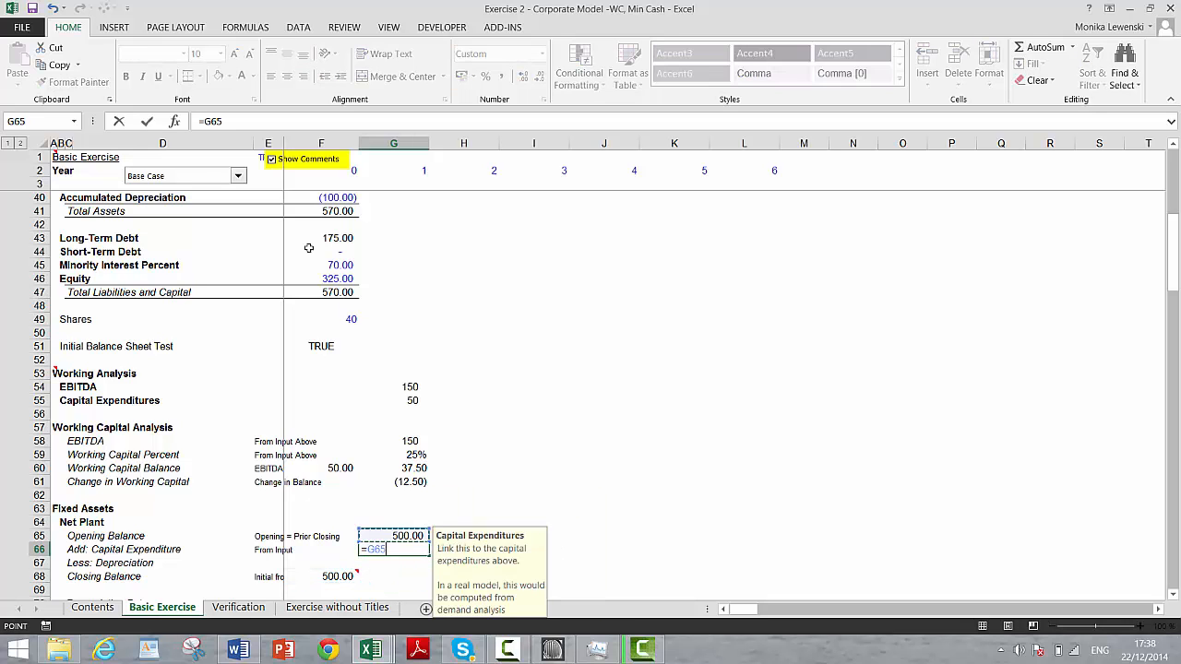
key(Up)
key(Up)
key(Up)
key(Up)
key(Up)
key(Up)
key(Up)
key(Up)
key(Up)
key(Up)
key(Return)
Link the year 1 Less: Depreciation in G67 to the Depreciation Expense row, =G71.
key(Down)
key(Down)
key(Down)
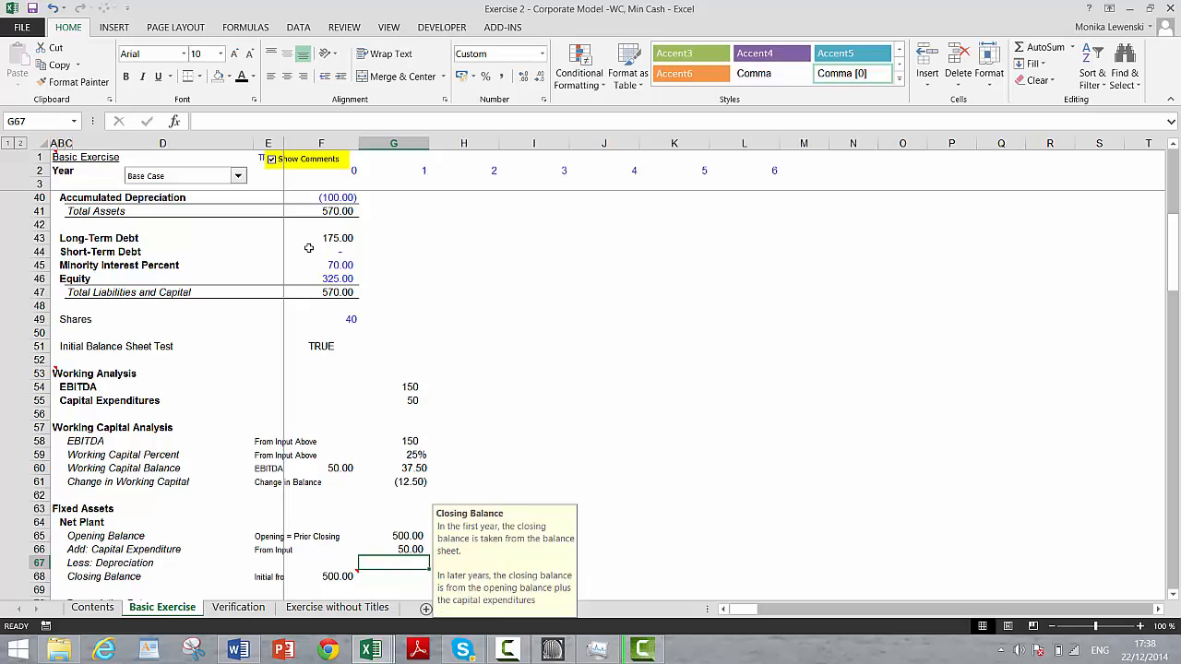
key(Down)
key(Down)
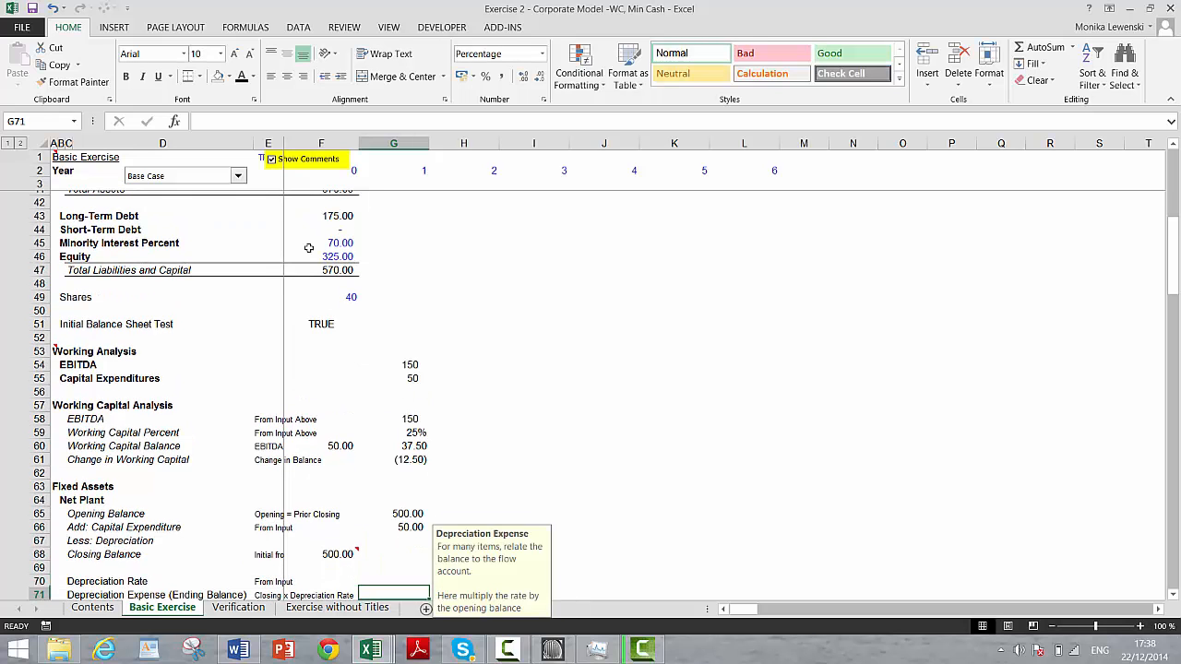
key(Up)
key(Up)
key(Up)
key(Up)
key(Up)
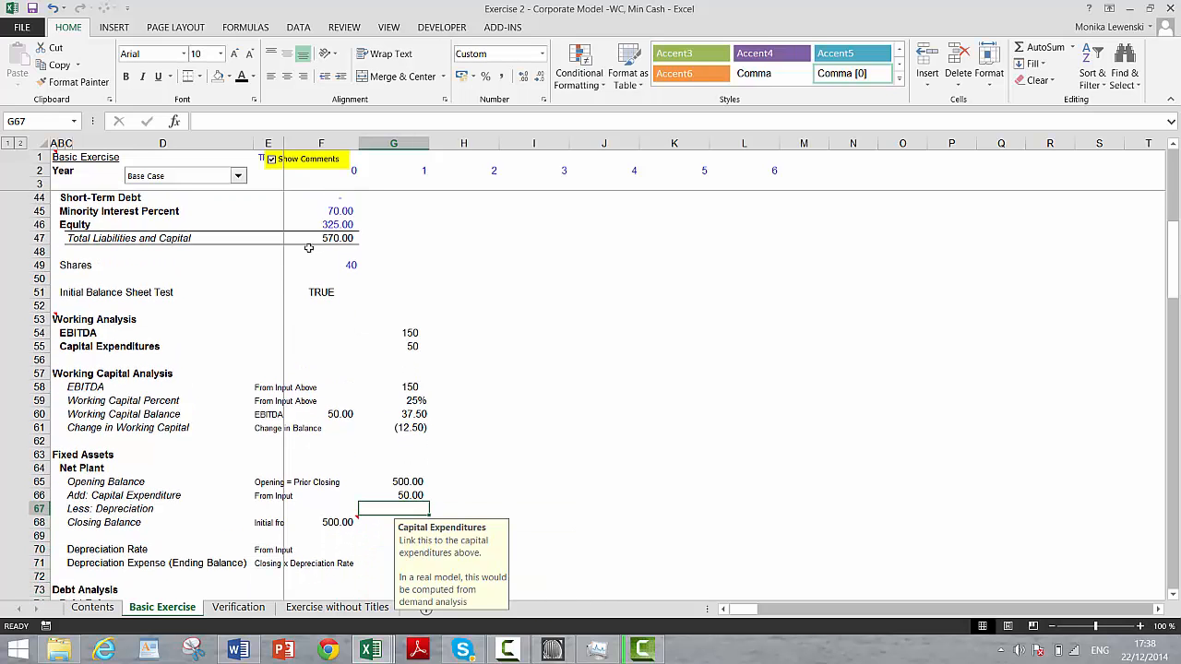
text(=)
key(Return)
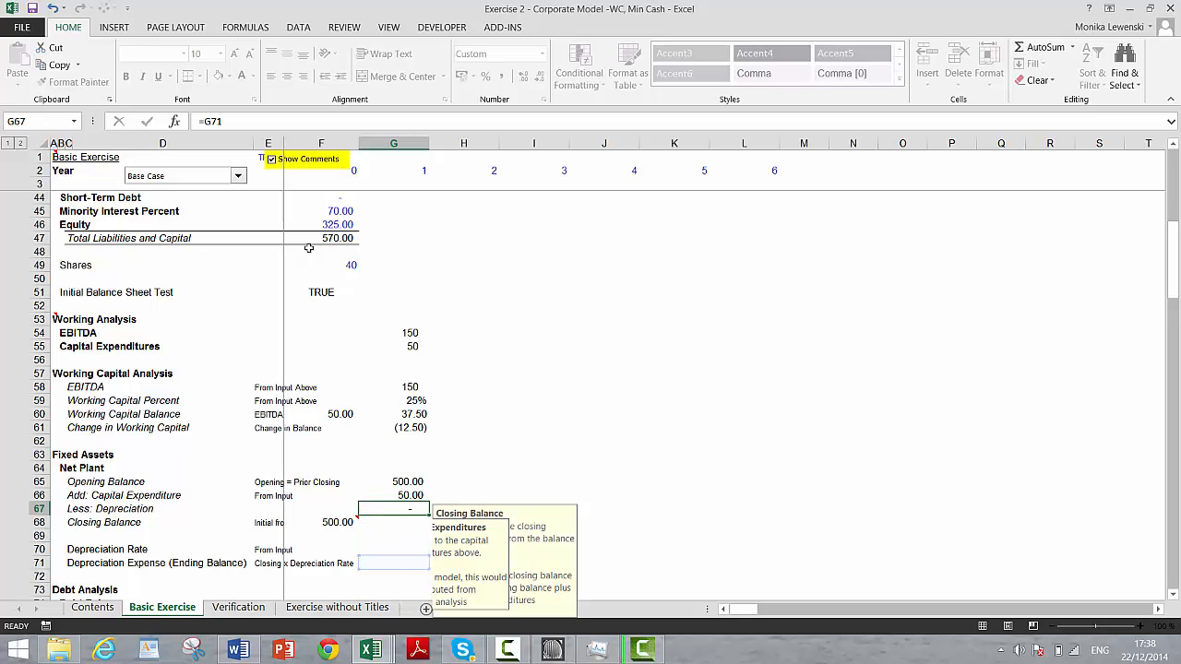
Calculate the year 1 Net Plant Closing Balance in G68 as opening balance plus capital expenditure less depreciation, =G65+G66-G67.
text(=)
key(Up)
key(Up)
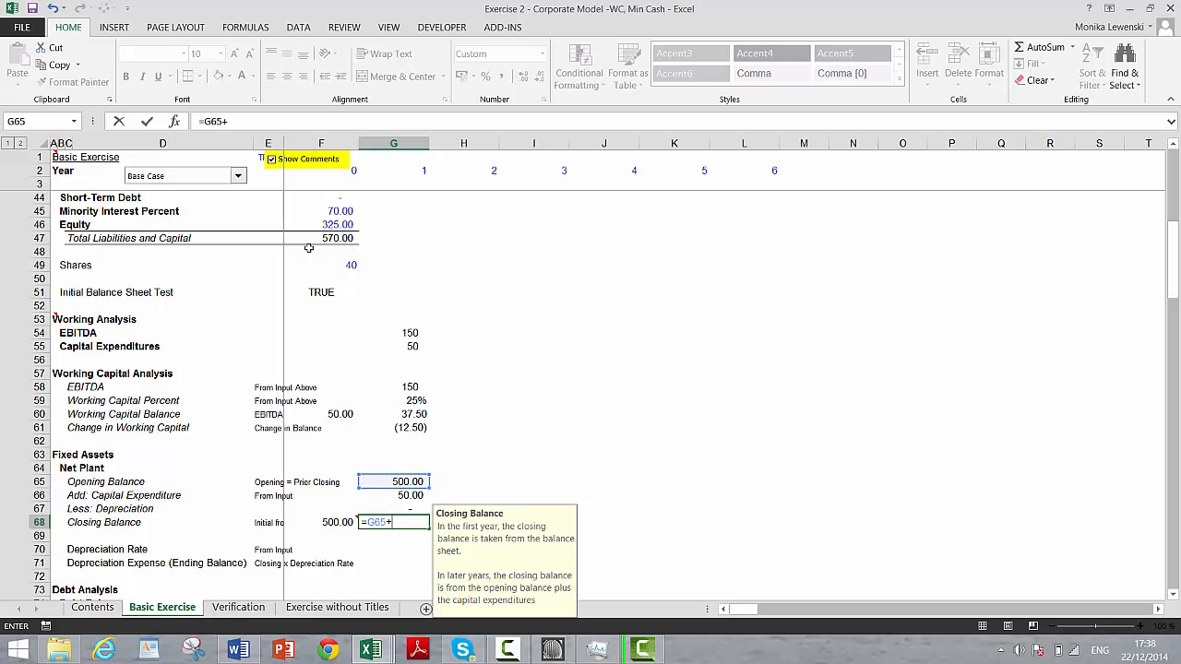
text(+)
key(Up)
key(Up)
key(Return)
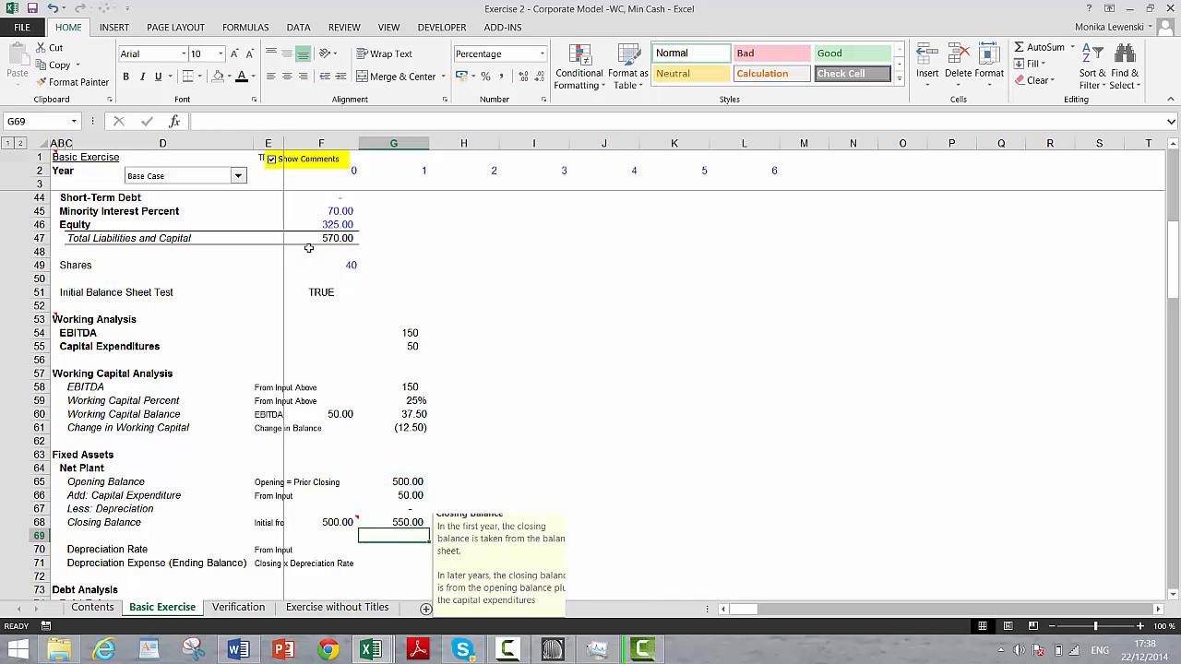
Link the year 1 Depreciation Rate in G70 to the Depreciation Rate input, =G16.
key(Down)
text(=)
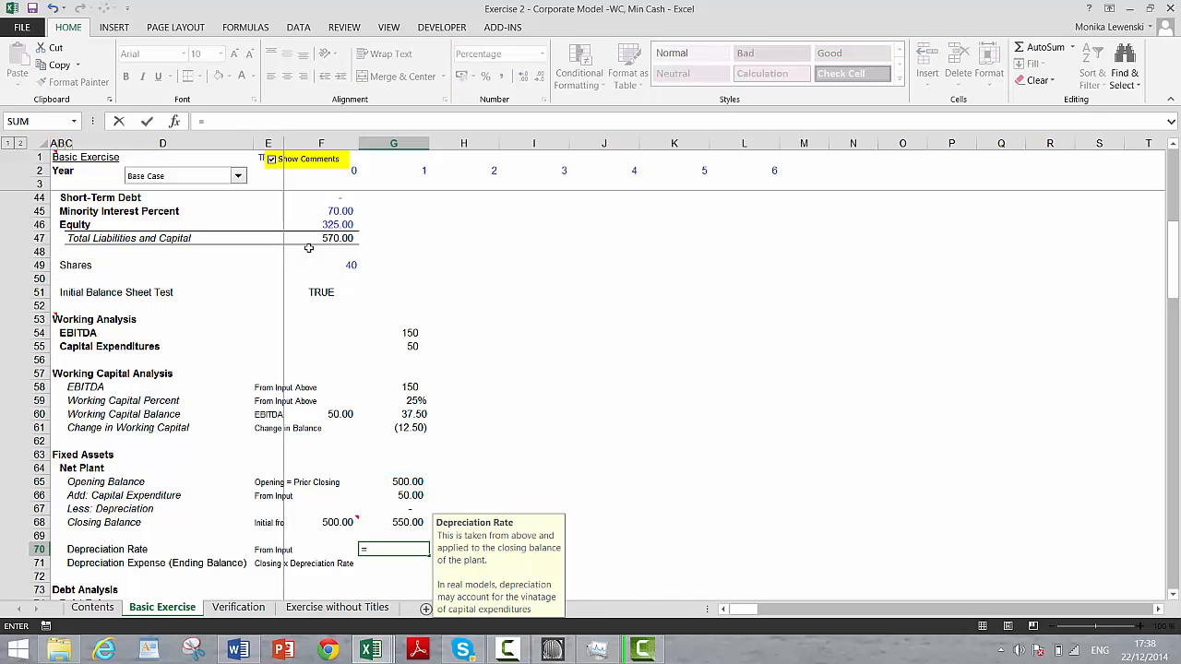
key(Up)
key(Up)
key(Up)
key(Up)
key(Up)
key(Up)
key(Up)
key(Up)
key(Up)
key(Up)
key(Up)
key(Up)
key(Up)
key(Up)
key(Up)
key(Up)
key(Up)
key(Up)
key(Up)
key(Up)
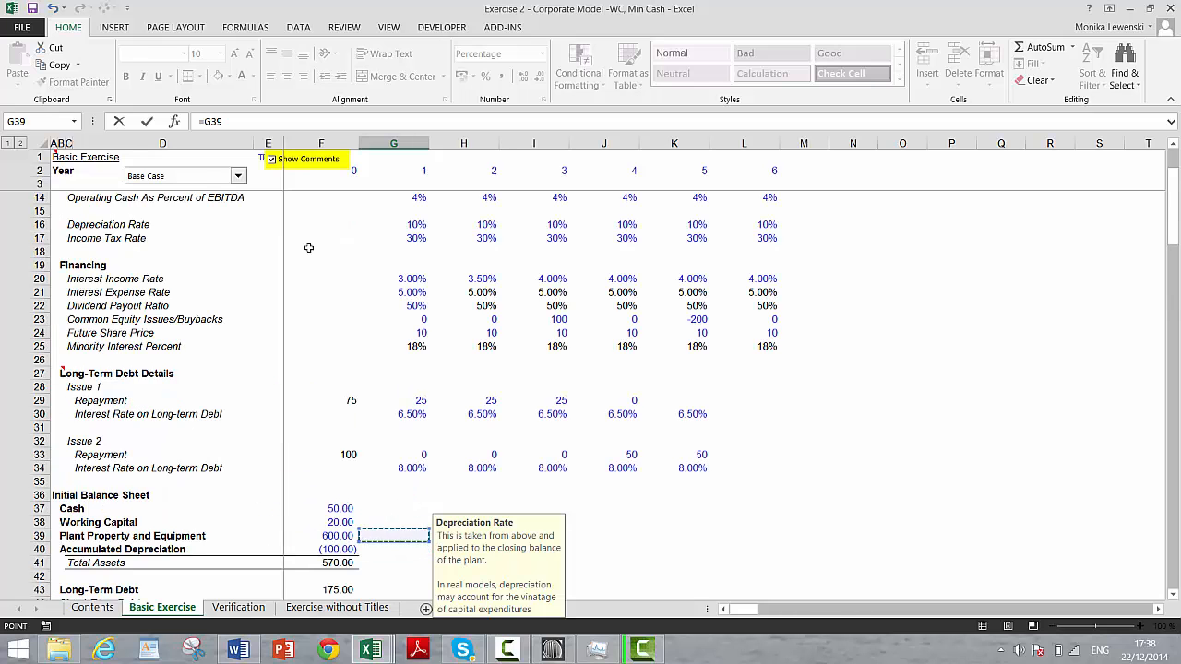
key(Up)
key(Up)
key(Up)
key(Up)
key(Up)
key(Up)
key(Up)
key(Up)
key(Up)
key(Up)
key(Up)
key(Up)
key(Up)
key(Up)
key(Up)
key(Up)
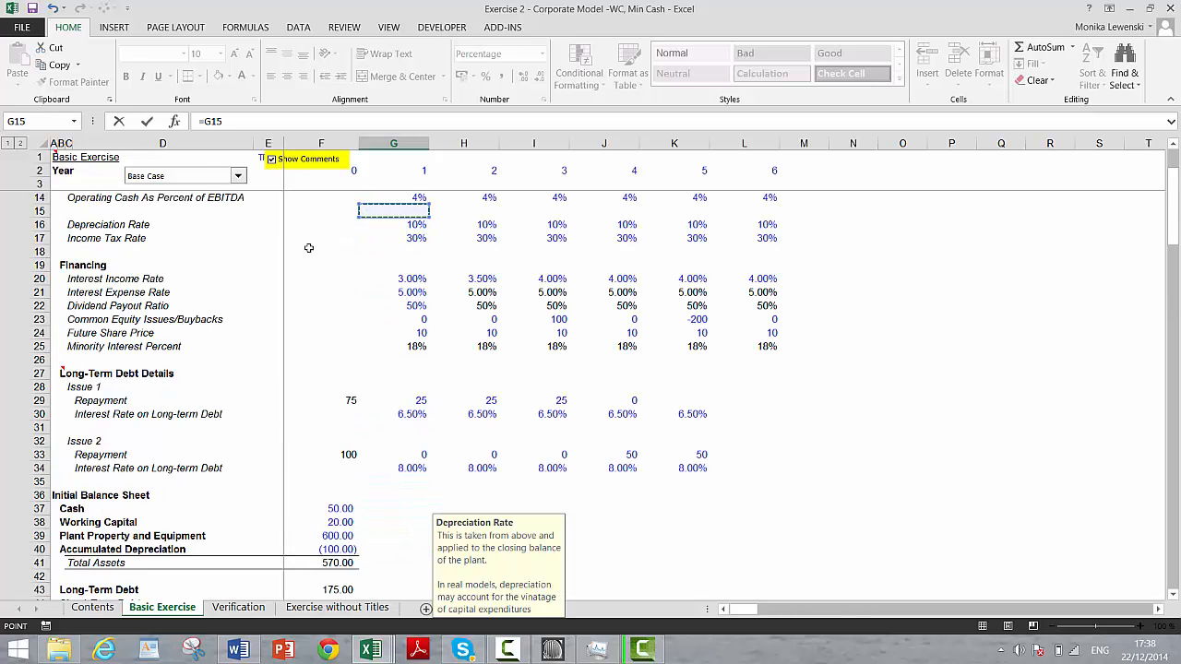
key(Down)
key(Return)
Calculate the year 1 Depreciation Expense in G71 as the plant's opening balance times the depreciation rate, =G65*G70.
key(Down)
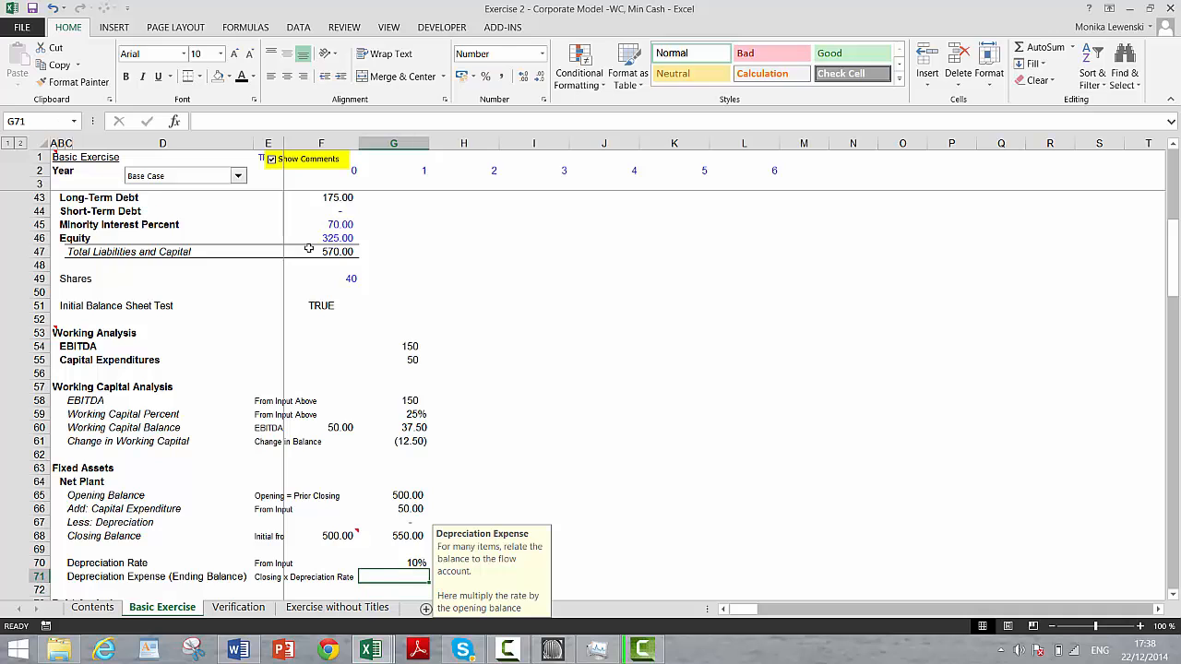
text(=)
key(Up)
key(Up)
key(Up)
key(Up)
key(Up)
key(Up)
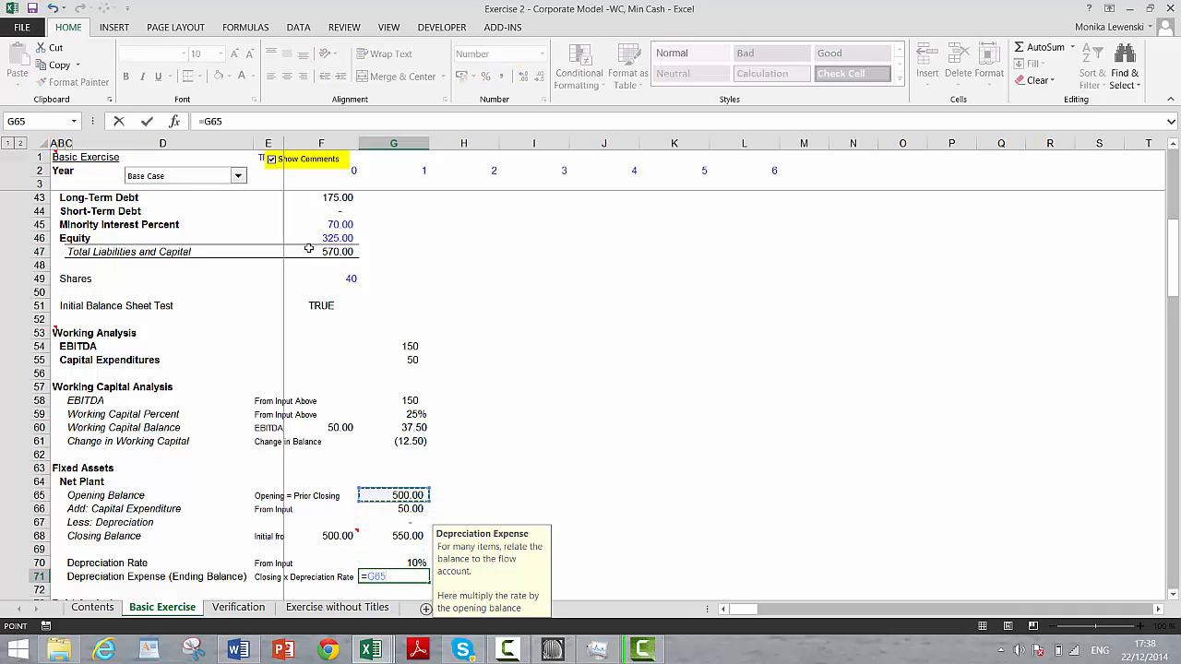
key(Return)
Link the year 0 Closing Balance of debt Issue 1 in F78 to the Issue 1 amount in the Long-Term Debt Details, =F29.
key(Down)
key(Down)
key(Down)
key(Down)
key(Down)
key(Down)
key(Down)
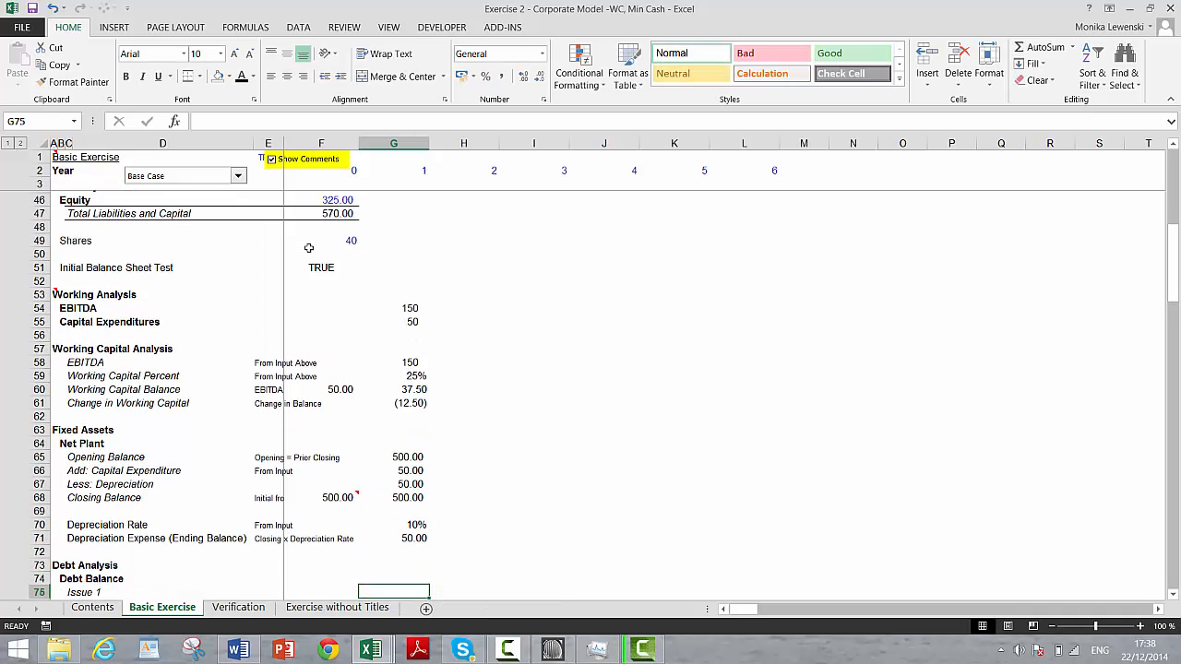
key(Up)
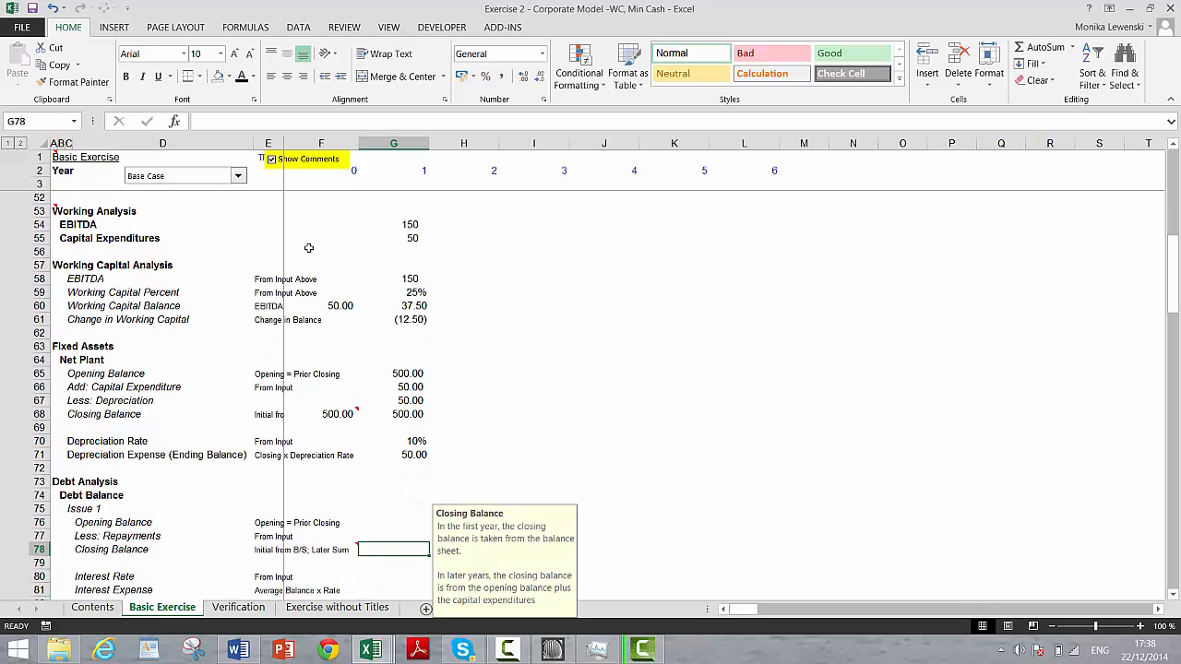
key(Left)
text(=)
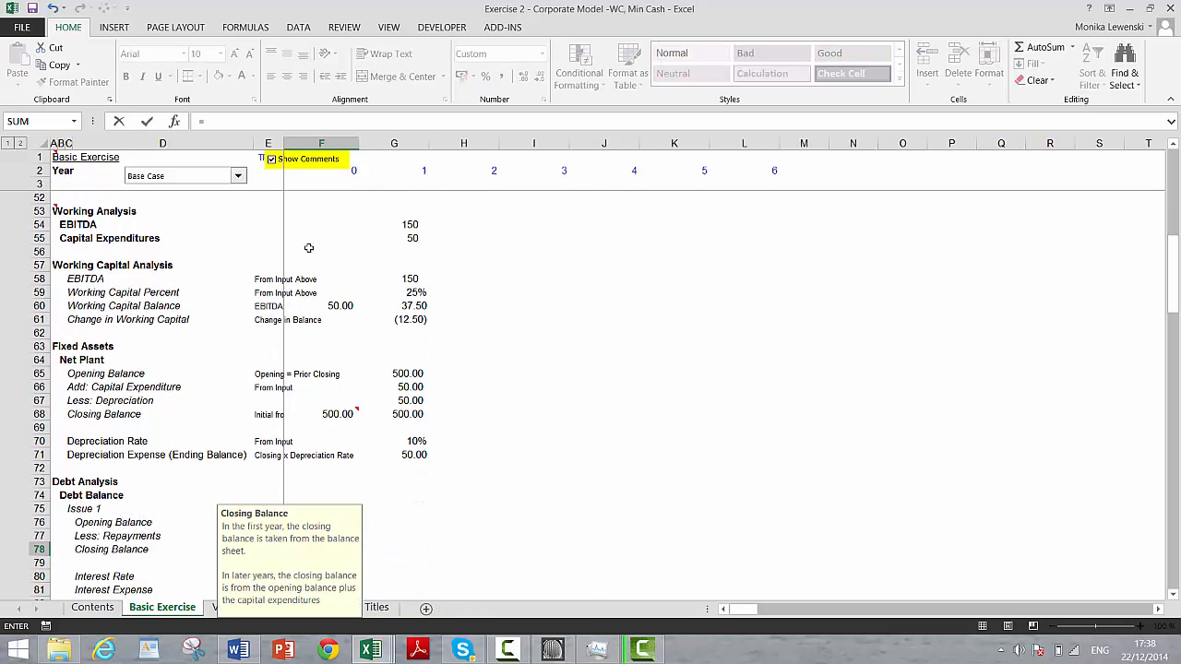
key(Page_Up)
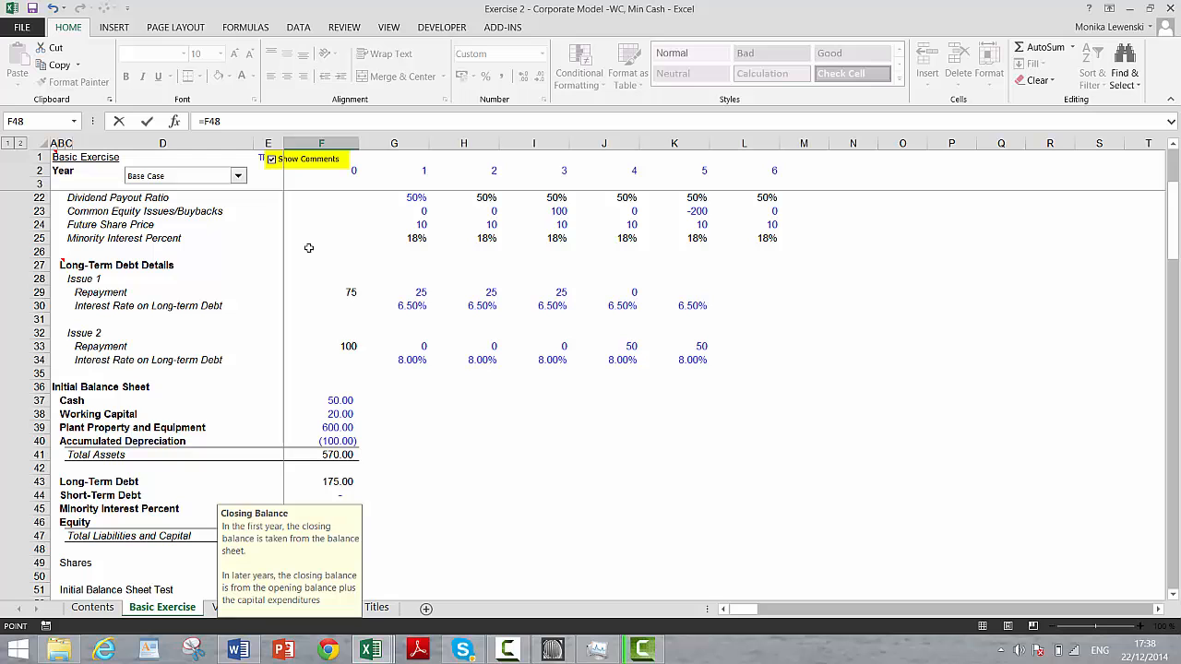
click(339, 291)
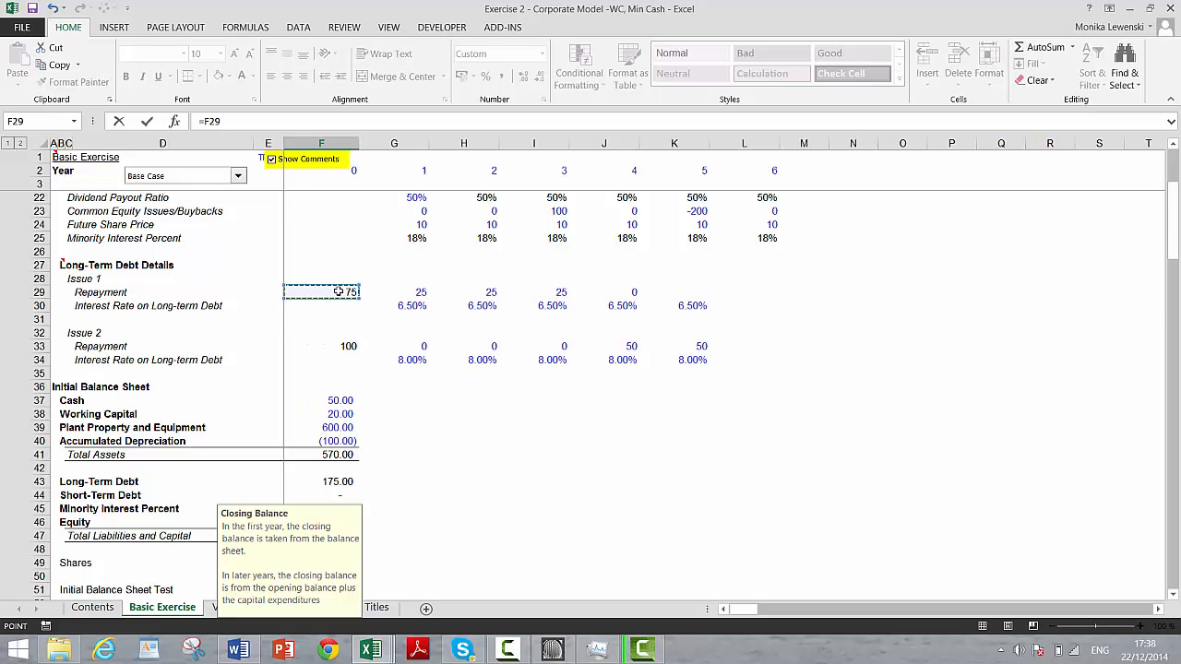
key(Return)
key(Down)
key(Up)
key(Up)
key(Up)
key(Up)
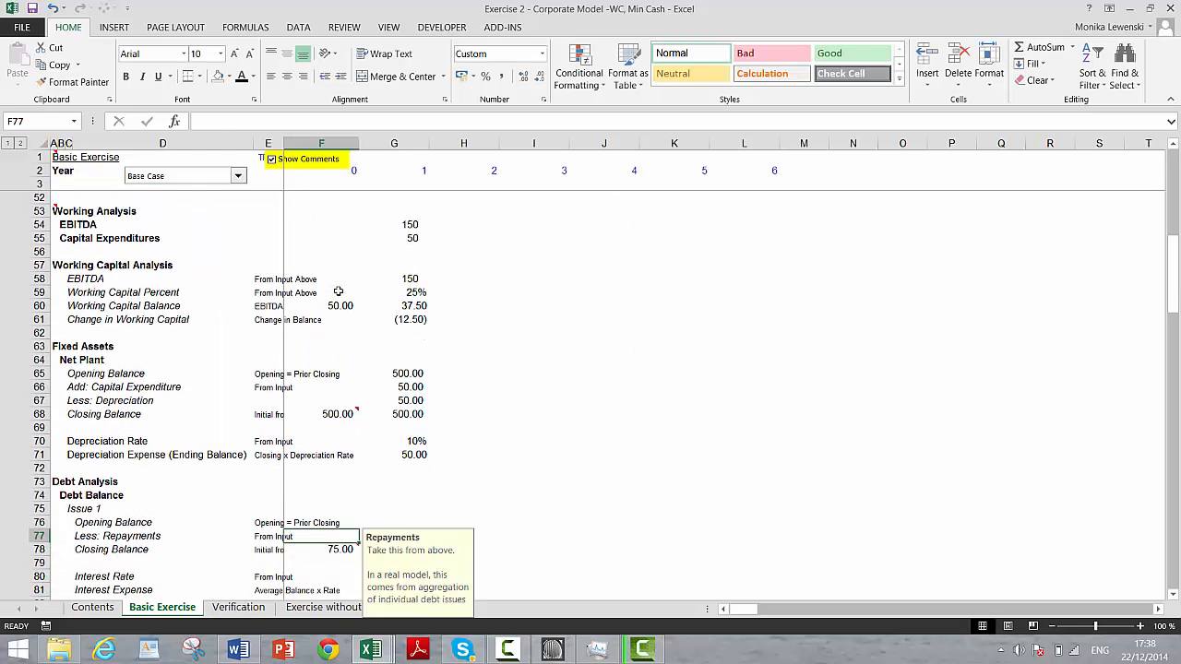
Link the year 1 Opening Balance of debt Issue 1 in G76 to the year 0 Closing Balance, =F78.
key(Right)
text(=)
key(Left)
key(Down)
key(Down)
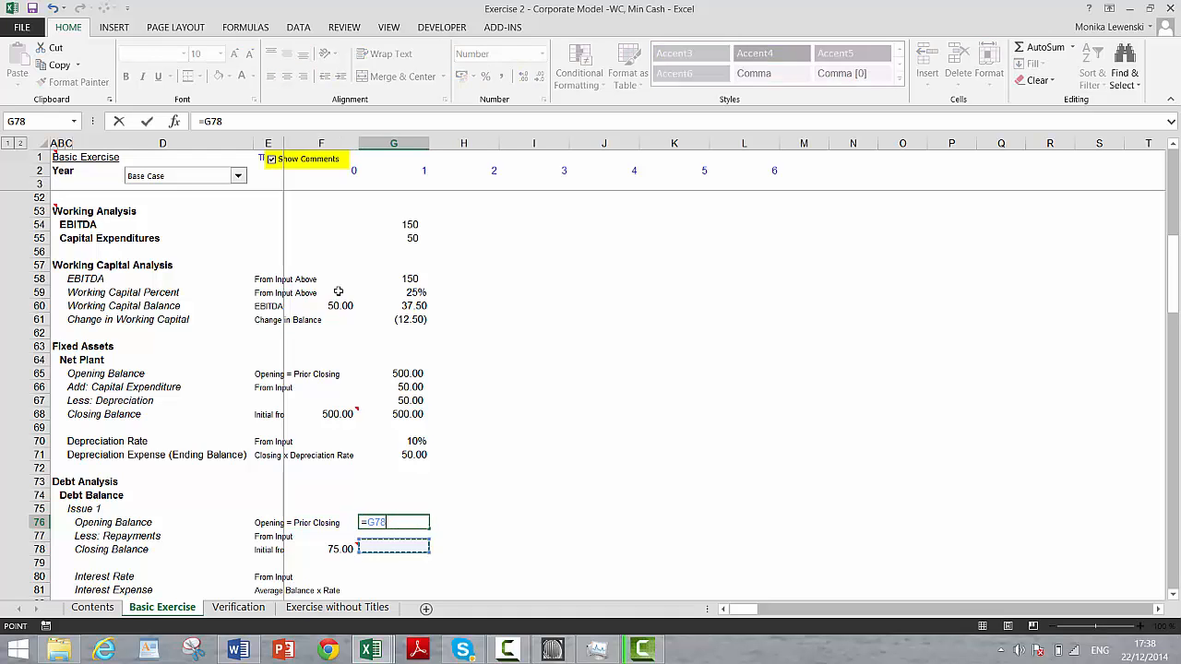
key(Return)
Link the year 1 Repayments of debt Issue 1 in G77 to the Issue 1 Repayment input in the Long-Term Debt Details, =G29.
text(=)
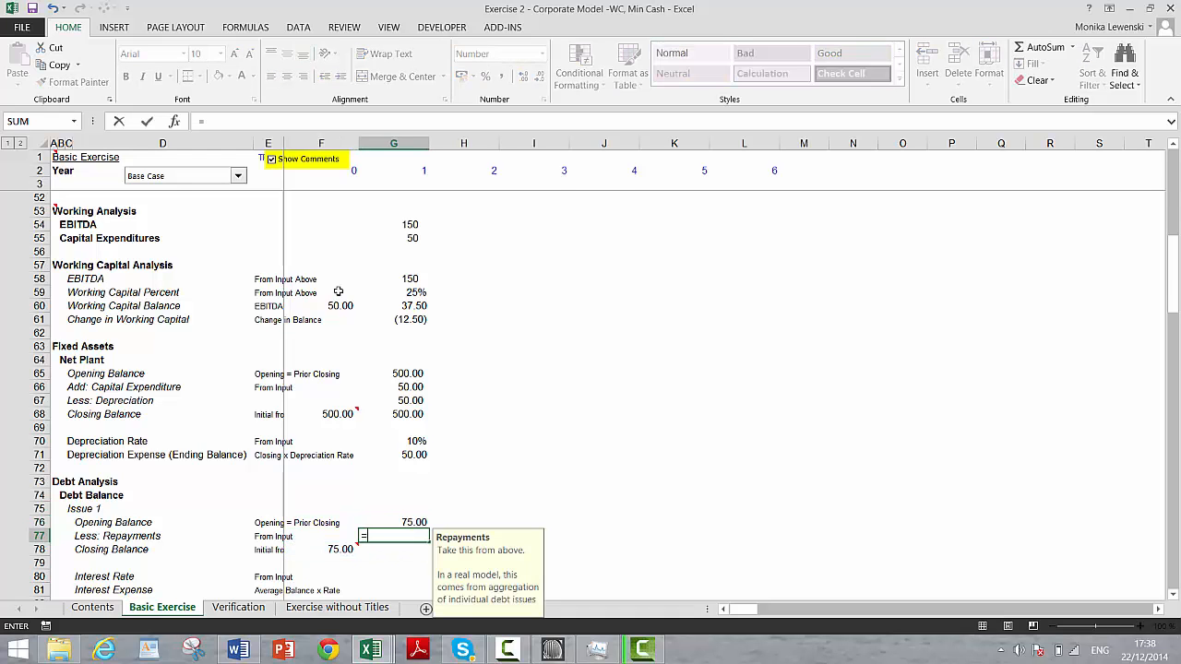
key(Page_Up)
key(Up)
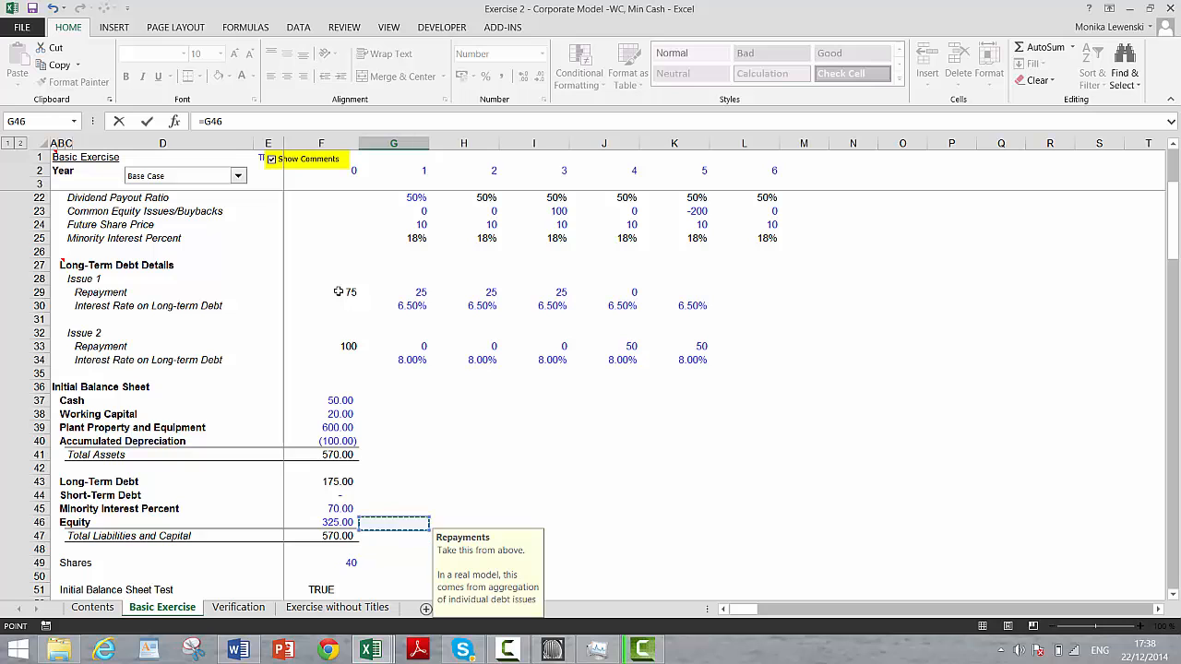
key(Up)
key(Up)
key(Up)
key(Up)
key(Up)
key(Up)
key(Up)
key(Up)
key(Up)
key(Up)
key(Up)
key(Up)
key(Up)
key(Up)
key(Up)
key(Up)
key(Up)
key(Up)
key(Down)
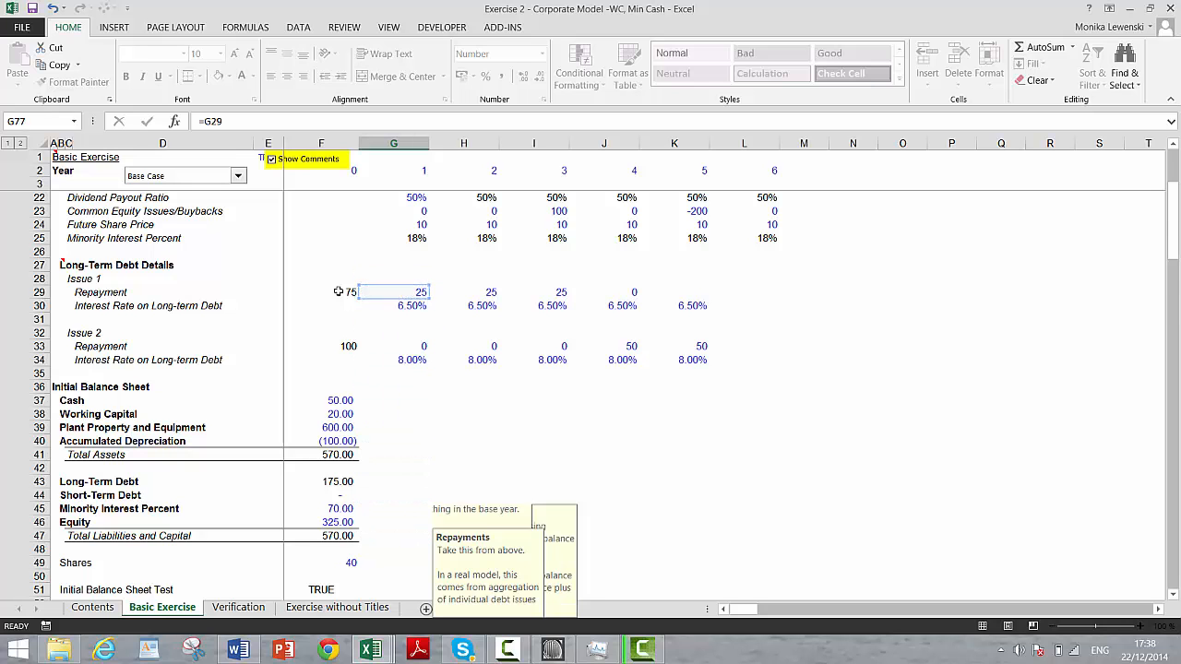
key(Return)
Calculate the year 1 Closing Balance of debt Issue 1 in G78 as opening balance less repayments.
text(=)
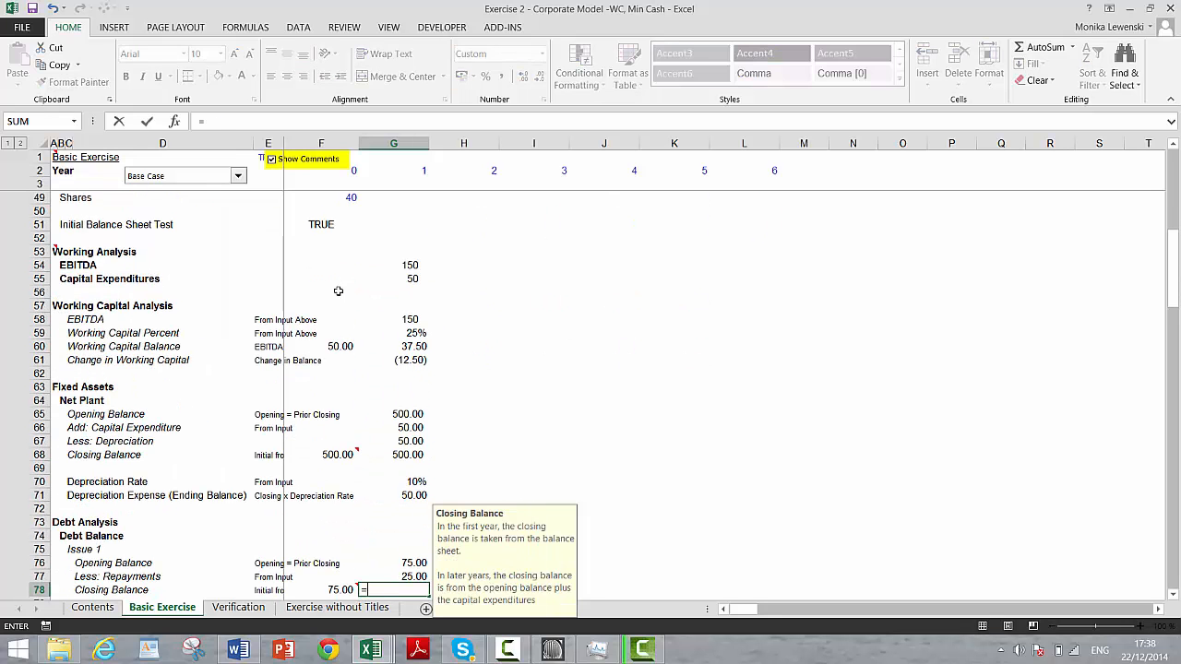
key(Up)
key(Up)
key(Return)
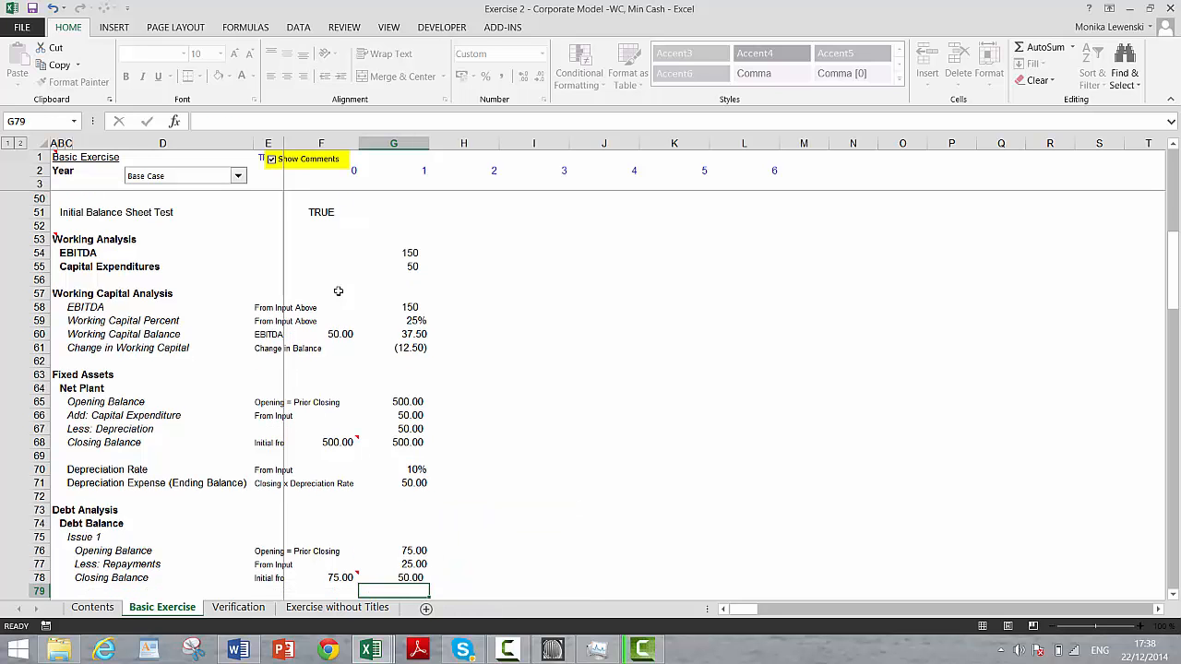
Link the year 1 Interest Rate of debt Issue 1 in G80 to the Issue 1 Interest Rate on Long-Term Debt input in G30.
key(Down)
text(=)
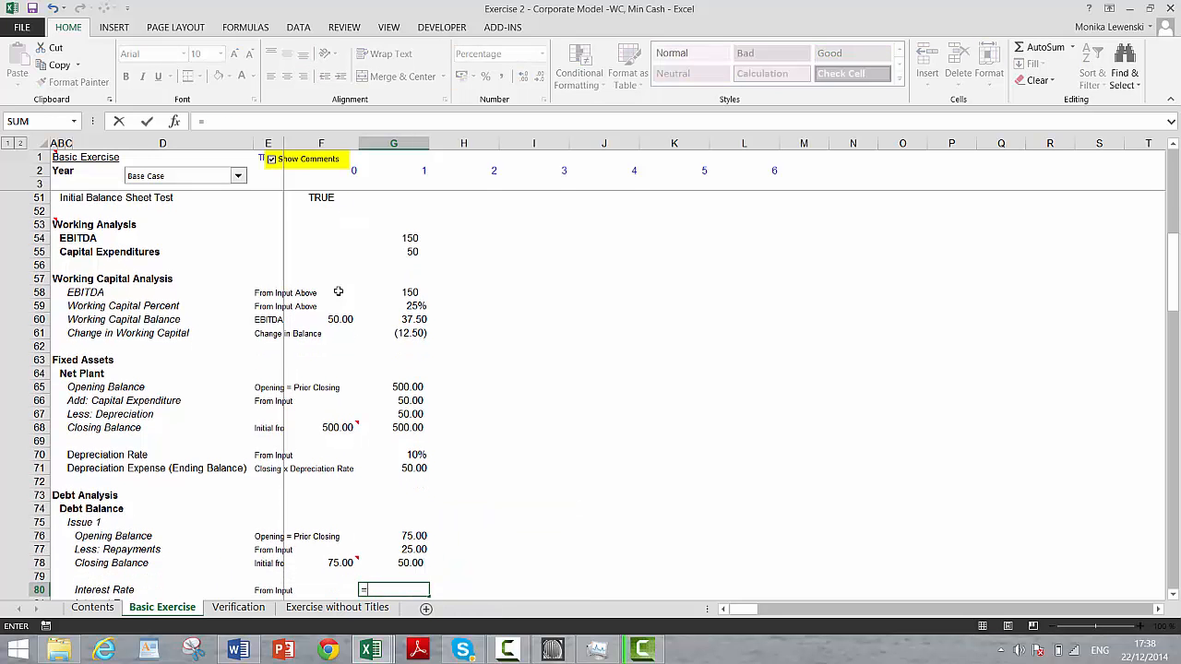
key(Up)
key(Up)
key(Up)
key(Up)
key(Up)
key(Up)
key(Up)
key(Up)
key(Up)
key(Up)
key(Up)
key(Up)
key(Up)
key(Up)
key(Up)
key(Up)
key(Up)
key(Up)
key(Up)
key(Up)
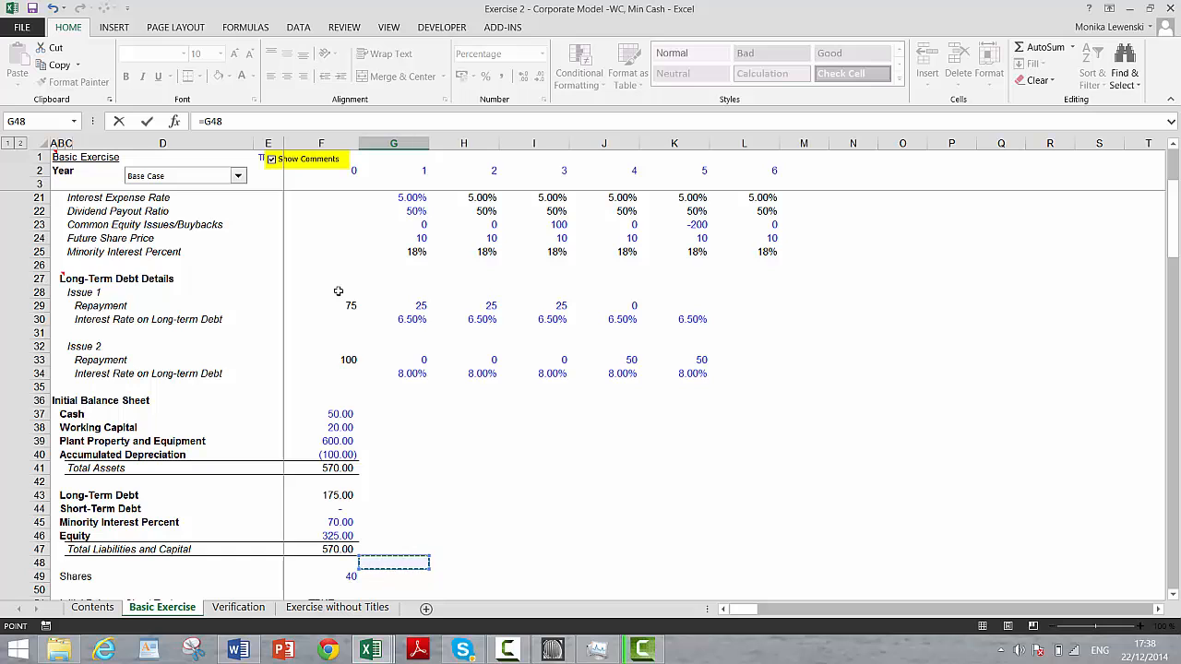
key(Up)
key(Up)
key(Up)
key(Up)
key(Up)
key(Up)
key(Up)
key(Up)
key(Up)
key(Up)
key(Up)
key(Up)
key(Up)
key(Up)
key(Up)
key(Up)
key(Up)
key(Up)
key(Up)
key(Up)
key(Down)
key(Down)
key(Return)
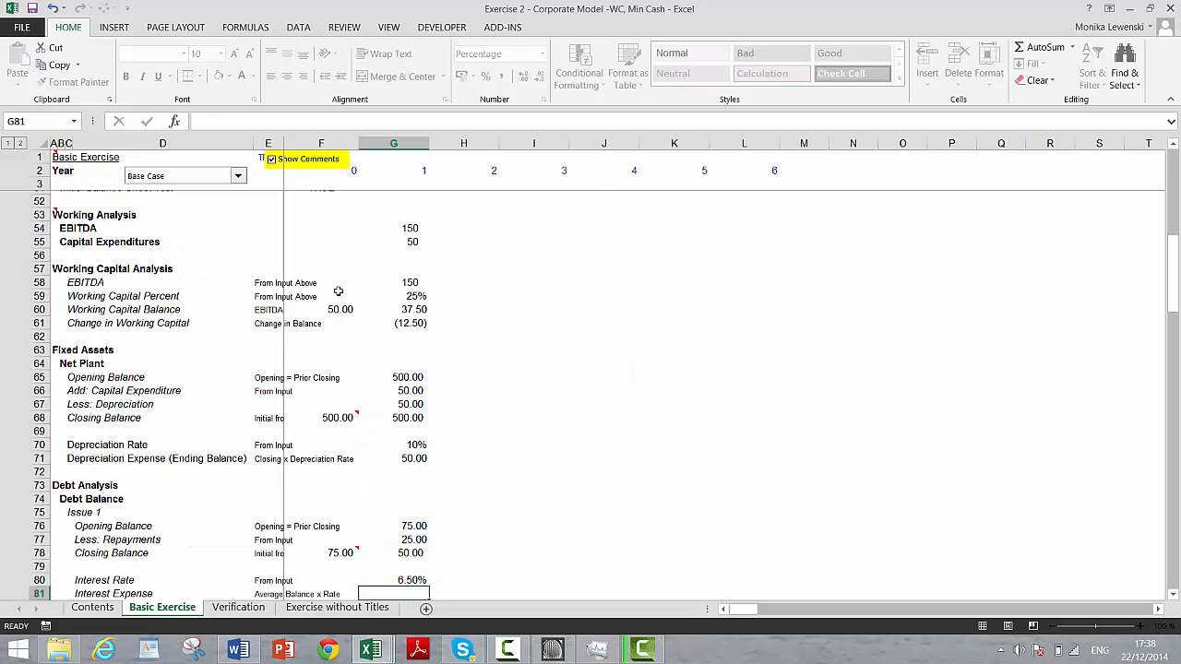
Try calculating the year 1 Interest Expense of debt Issue 1 in G81 as the interest rate times the opening balance, =G80*G76.
text(=)
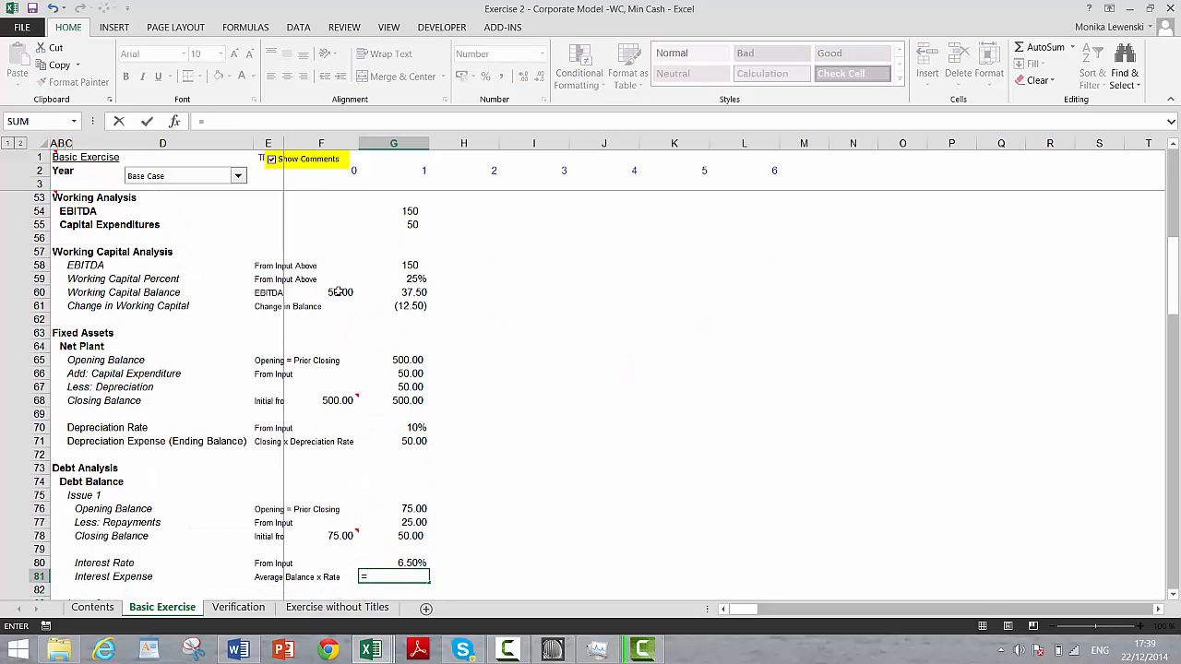
text(*)
key(Up)
key(Up)
key(Up)
key(Up)
key(Up)
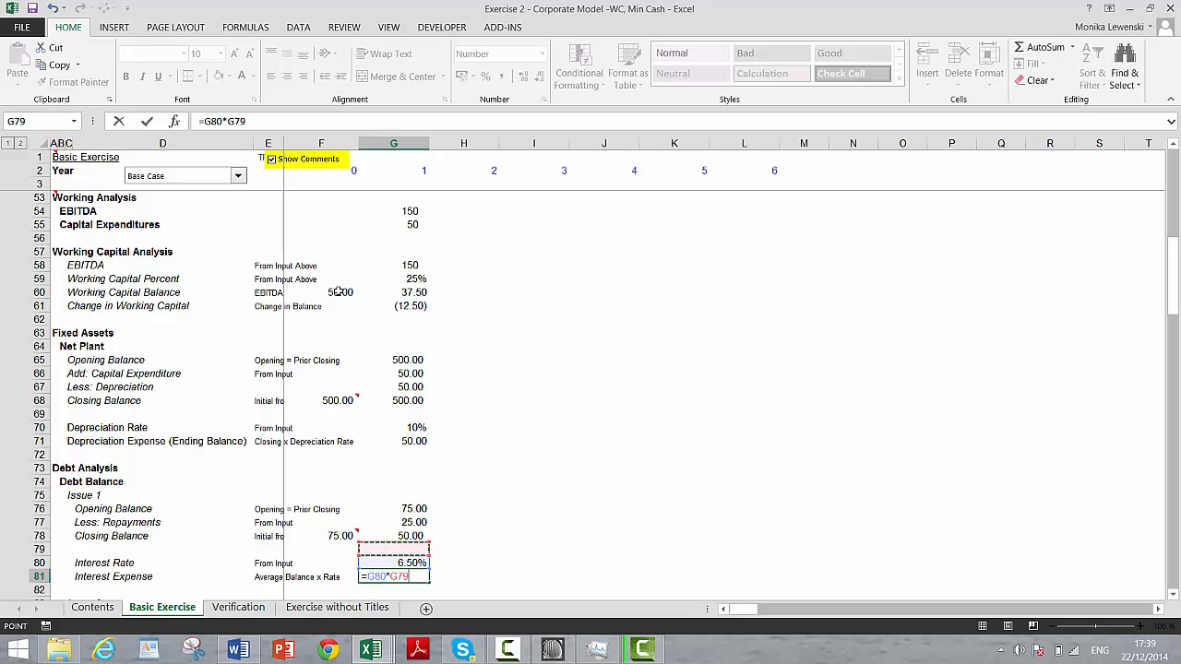
key(Return)
Calculate Issue 1's year 1 Interest Expense in G81 as the average of closing and opening balances times the interest rate, =AVERAGE(G78;G76)*G80.
key(Down)
key(Up)
key(Up)
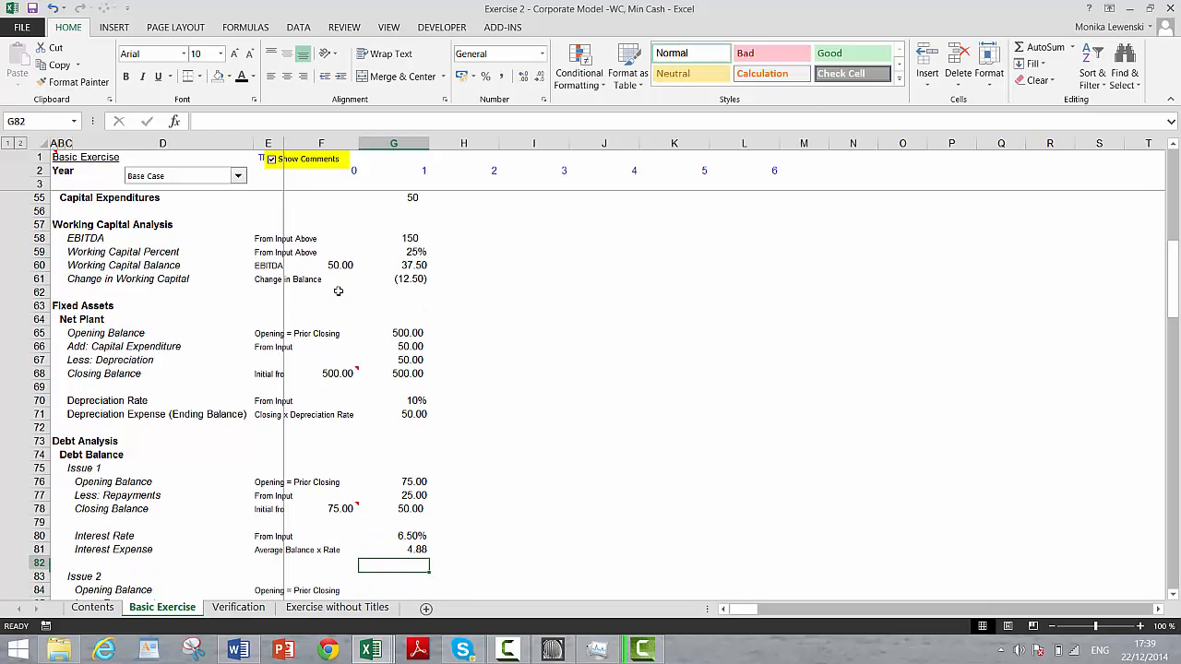
text(=aver)
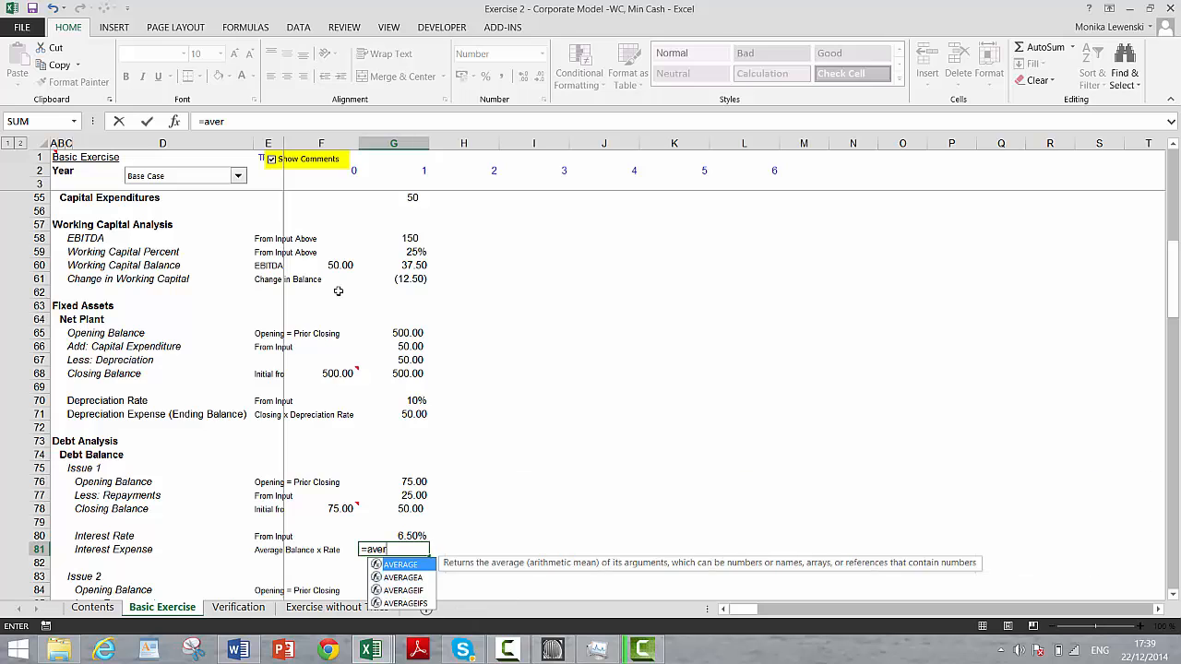
text(age()
key(Up)
key(Up)
key(Up)
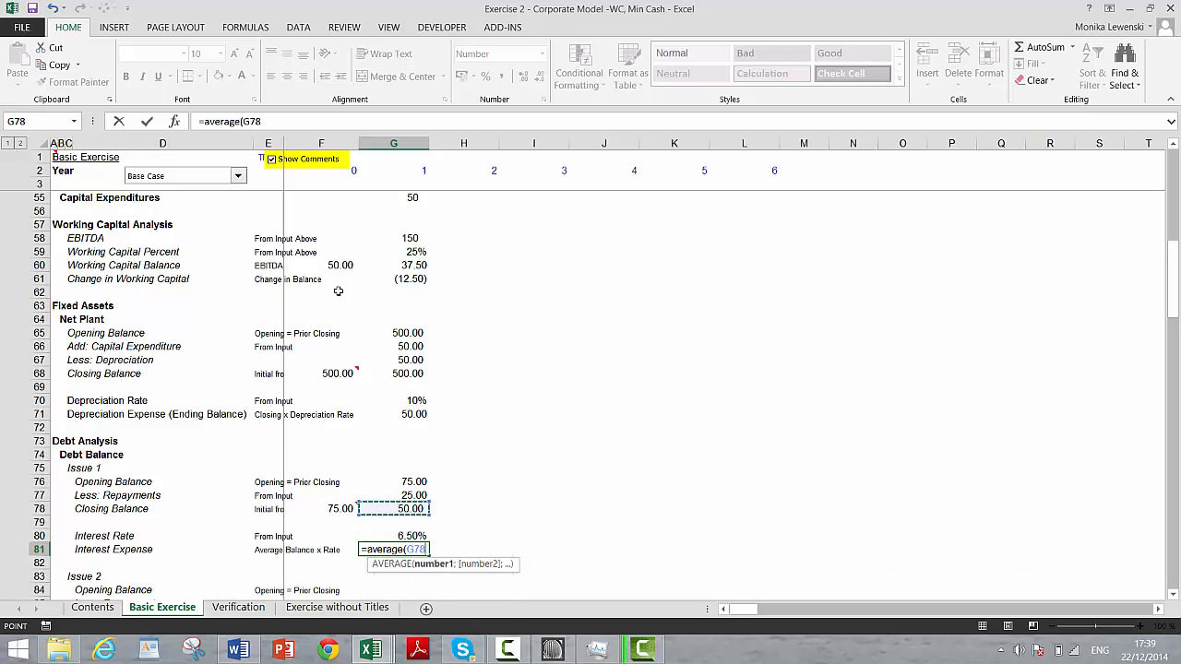
text(;)
key(Up)
key(Up)
key(Up)
key(Up)
key(Up)
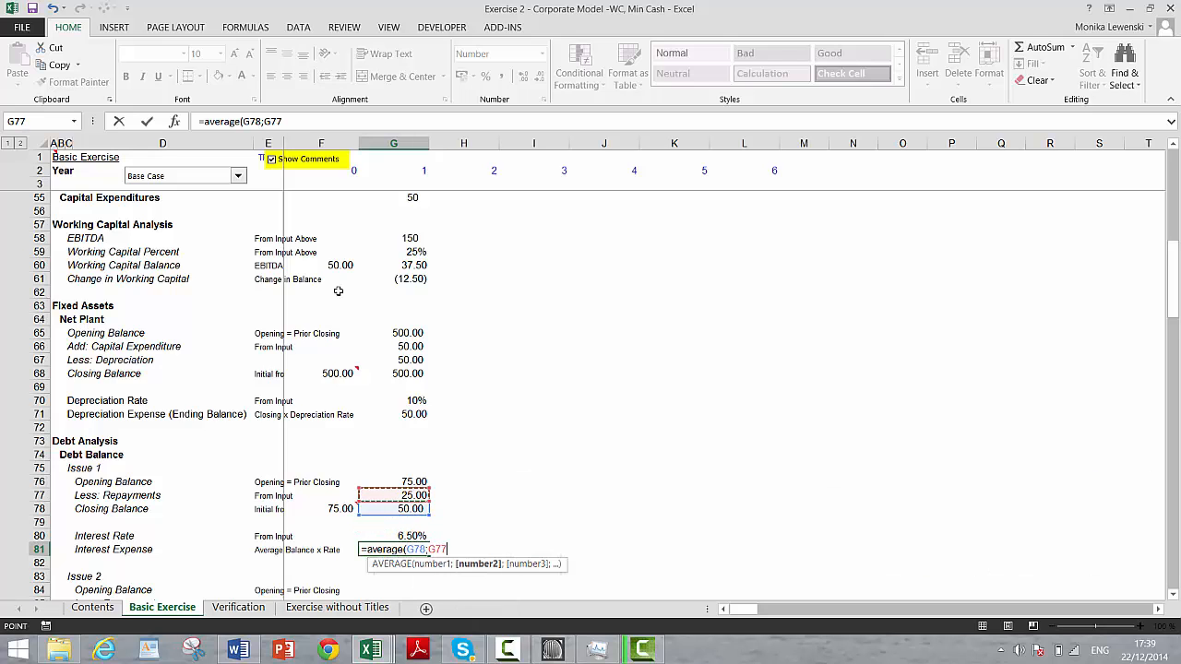
text()*G80)
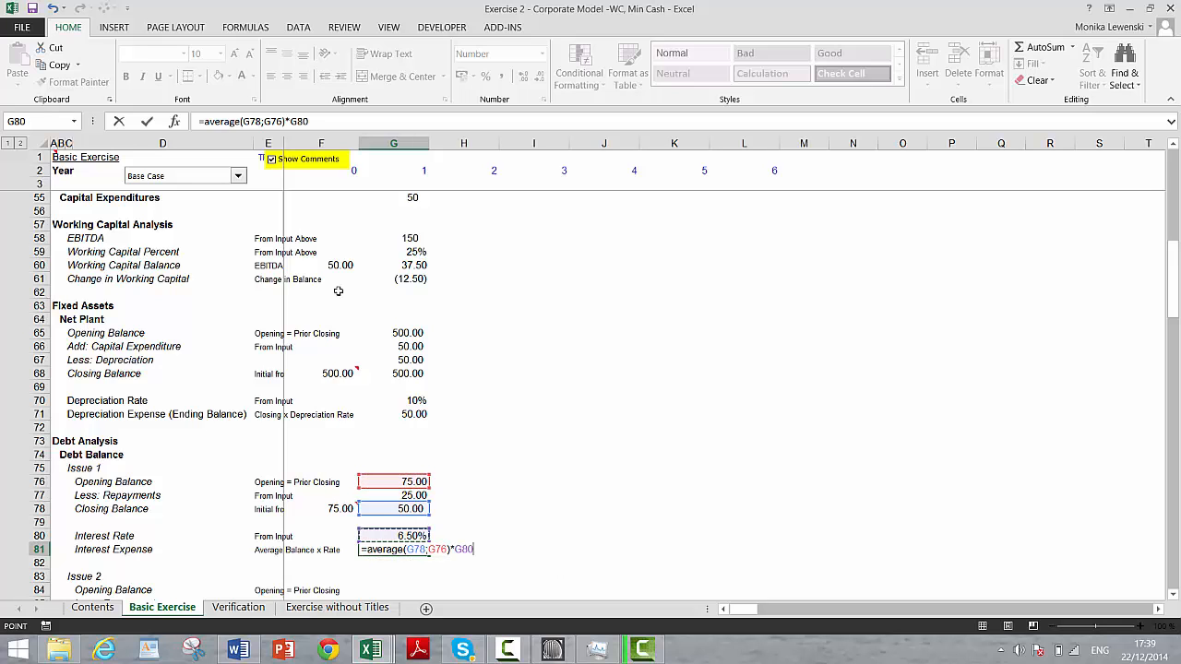
key(Return)
Link the year 0 Closing Balance of debt Issue 2 in F86 to the Issue 2 amount in the Long-Term Debt Details, =F33.
key(Down)
key(Down)
key(Down)
key(Down)
key(Down)
key(Down)
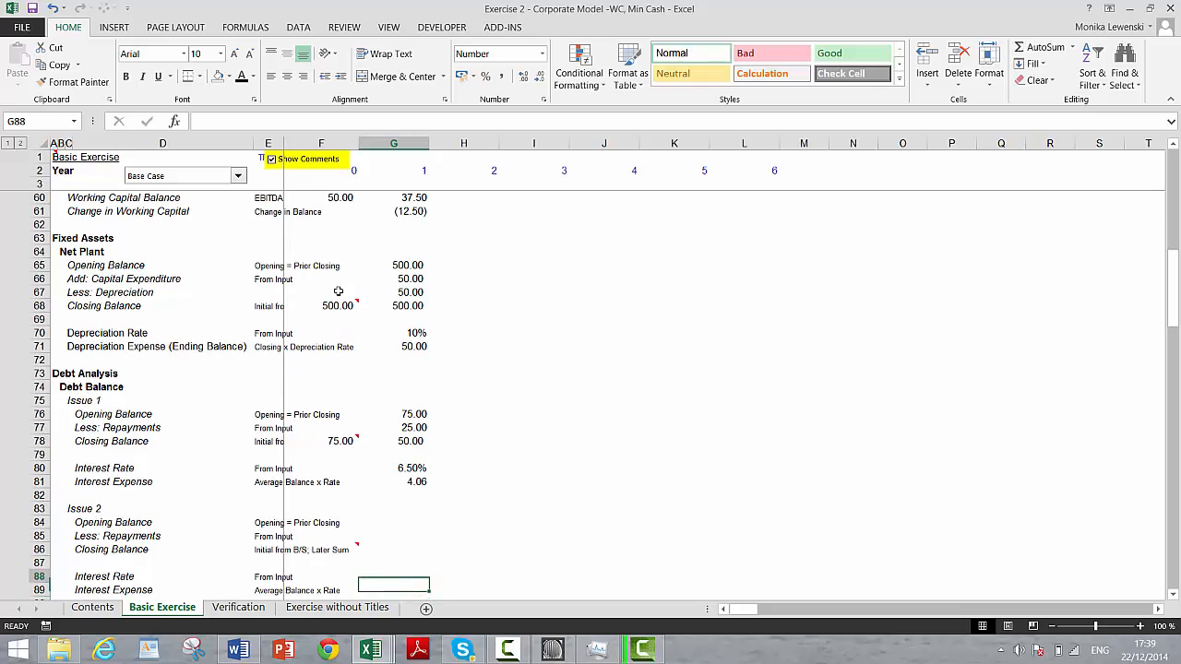
key(Up)
key(Up)
key(Left)
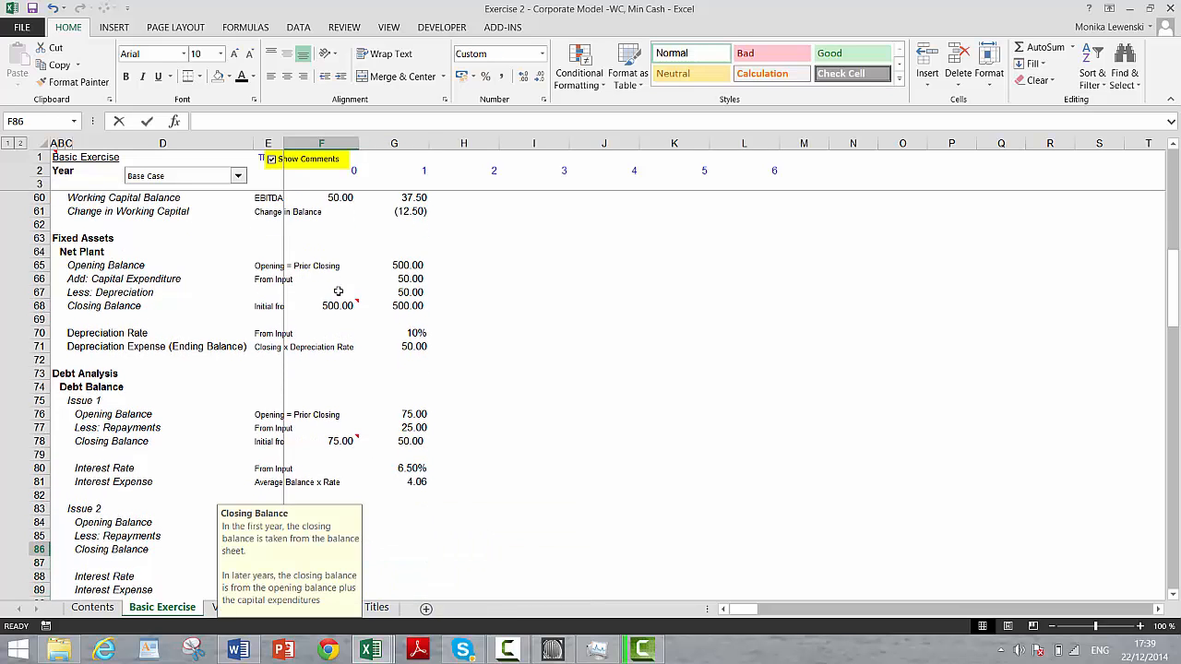
text(=)
key(Up)
key(Up)
key(Up)
key(Up)
key(Up)
key(Up)
key(Up)
key(Up)
key(Up)
key(Up)
key(Up)
key(Up)
key(Up)
key(Up)
key(Up)
key(Up)
key(Up)
key(Up)
key(Up)
key(Up)
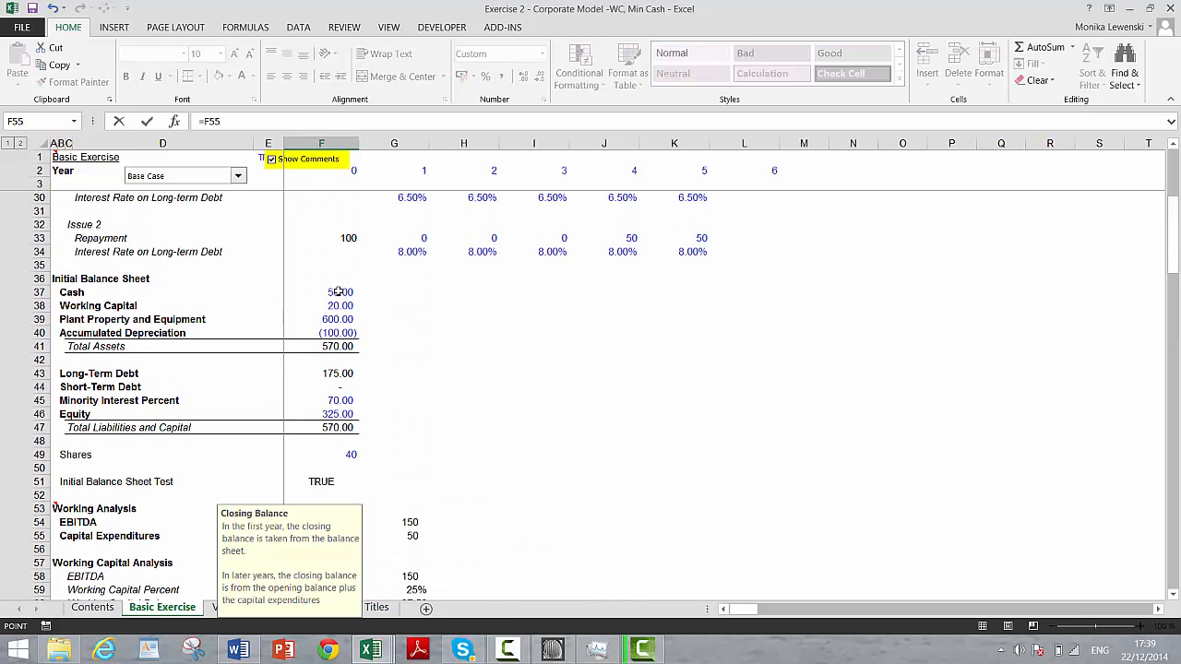
key(Up)
key(Up)
key(Up)
key(Up)
key(Up)
key(Up)
key(Up)
key(Up)
key(Up)
key(Up)
key(Up)
key(Up)
key(Up)
key(Up)
key(Up)
key(Up)
key(Up)
key(Up)
key(Up)
key(Up)
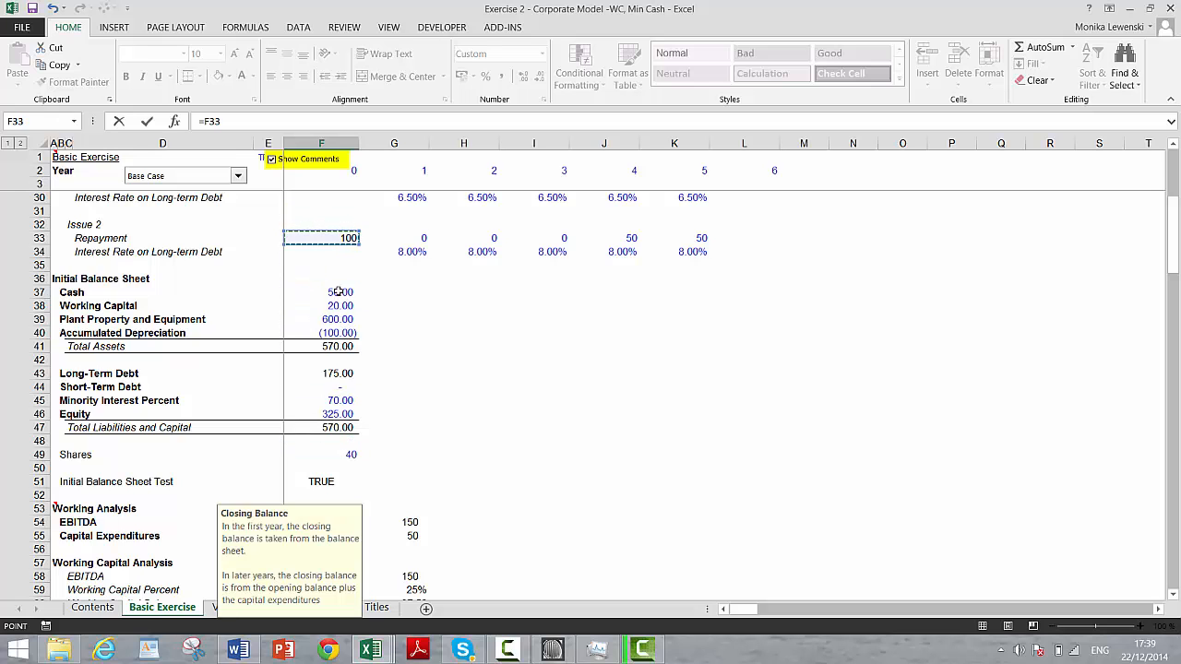
key(Return)
Link the year 1 Opening Balance of debt Issue 2 in G84 to its year 0 Closing Balance, =F86.
key(Up)
key(Up)
key(Up)
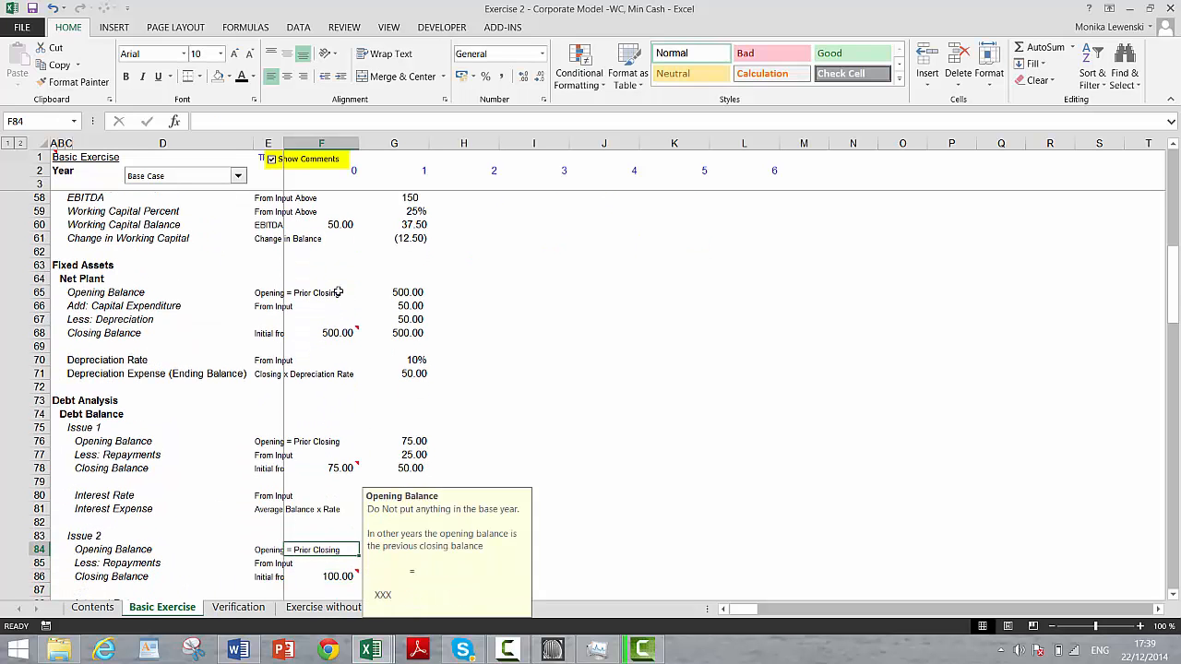
key(Right)
text(=)
key(Left)
key(Down)
key(Down)
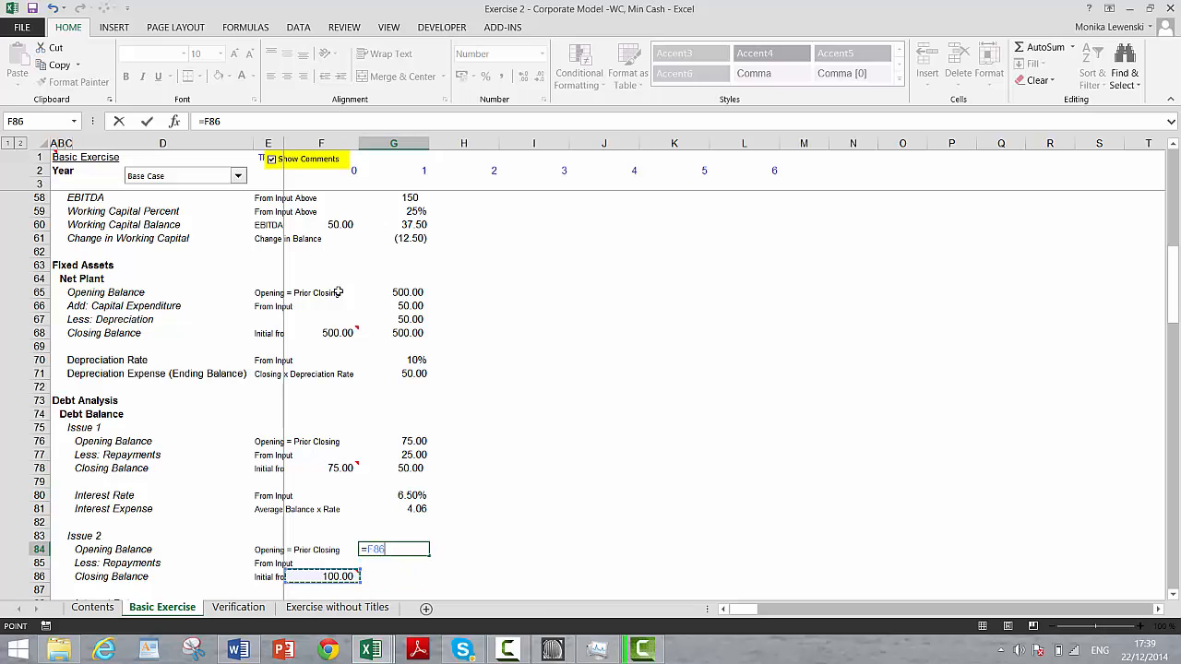
key(Return)
Link the year 1 Repayments of debt Issue 2 in G85 to the Issue 2 Repayment input in G33.
text(=)
key(Up)
key(Up)
key(Up)
key(Up)
key(Up)
key(Up)
key(Up)
key(Up)
key(Up)
key(Up)
key(Up)
key(Up)
key(Up)
key(Up)
key(Up)
key(Up)
key(Up)
key(Up)
key(Up)
key(Up)
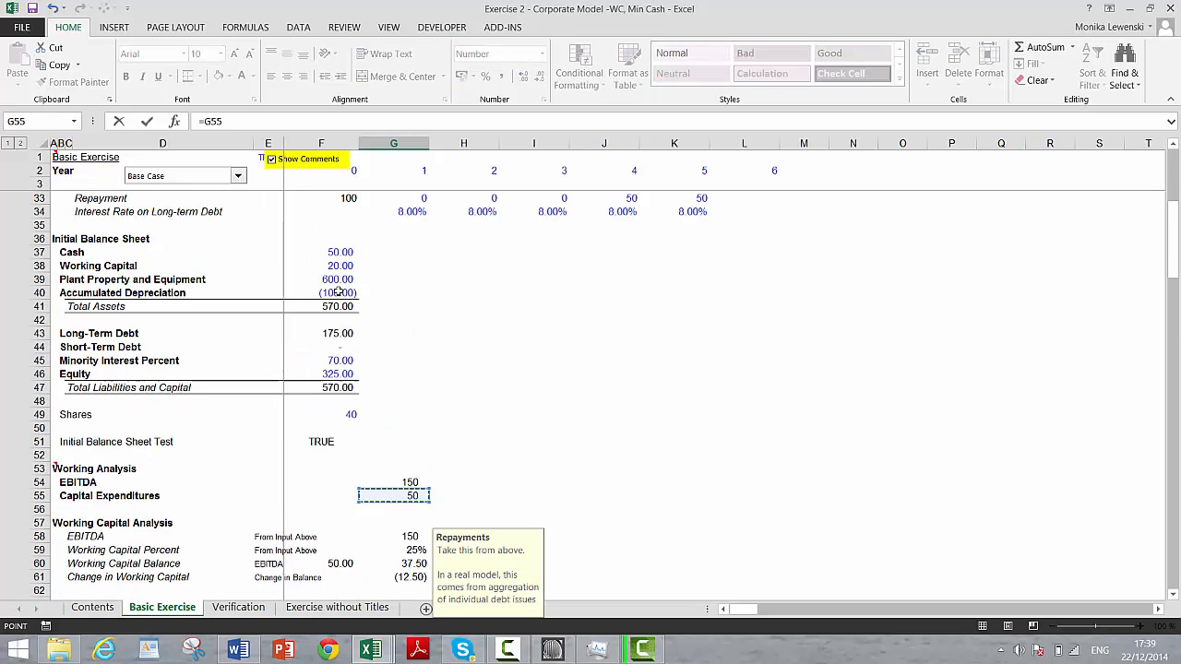
key(Up)
key(Up)
key(Up)
key(Up)
key(Up)
key(Up)
key(Up)
key(Up)
key(Up)
key(Up)
key(Up)
key(Up)
key(Up)
key(Up)
key(Up)
key(Up)
key(Up)
key(Up)
key(Up)
key(Up)
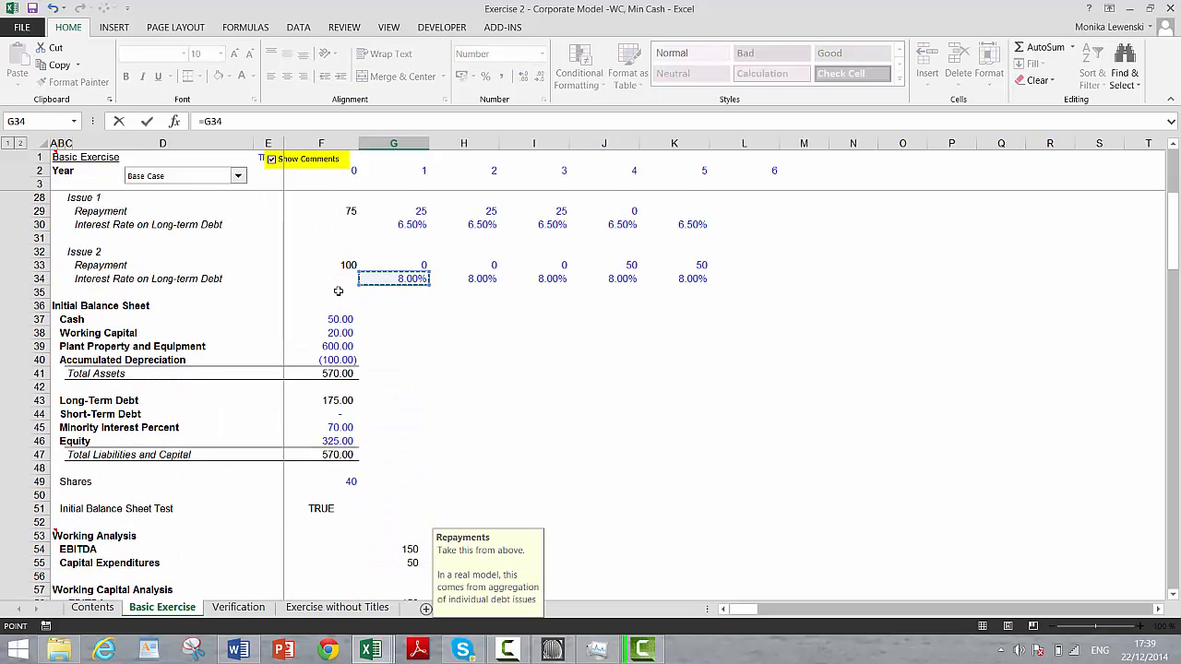
key(Return)
Calculate Issue 2's year 1 Closing Balance in G86 as the opening balance minus repayments, =G84-G85.
key(Return)
key(Up)
text(=)
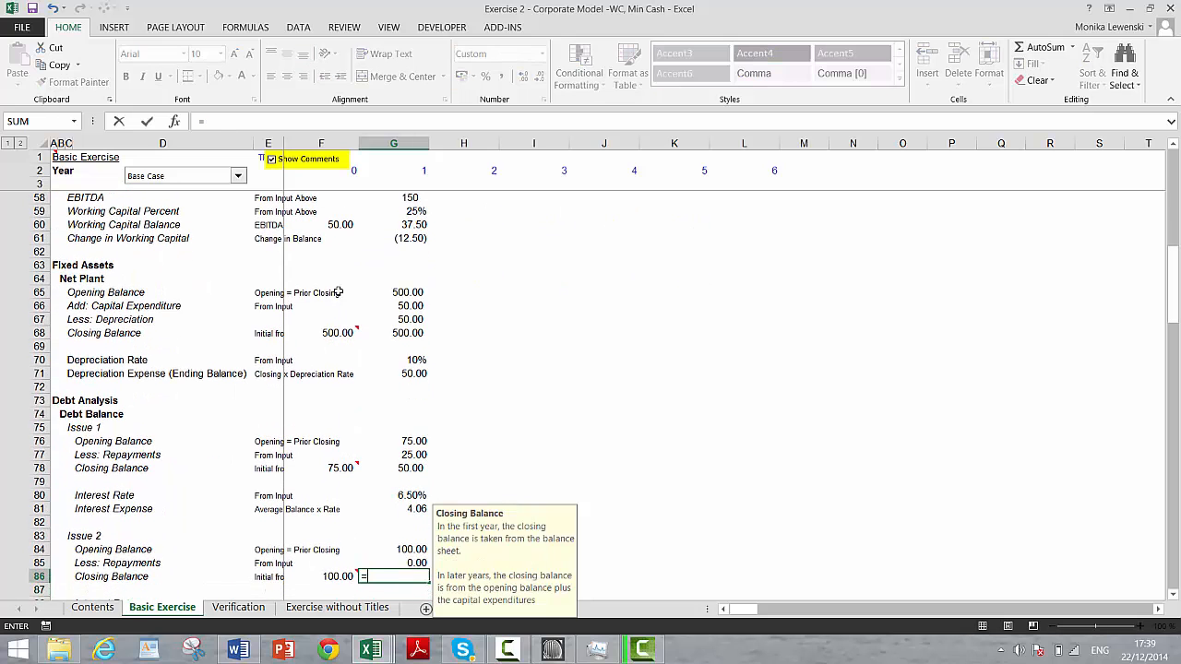
key(Up)
key(Up)
text(-)
key(Down)
key(Return)
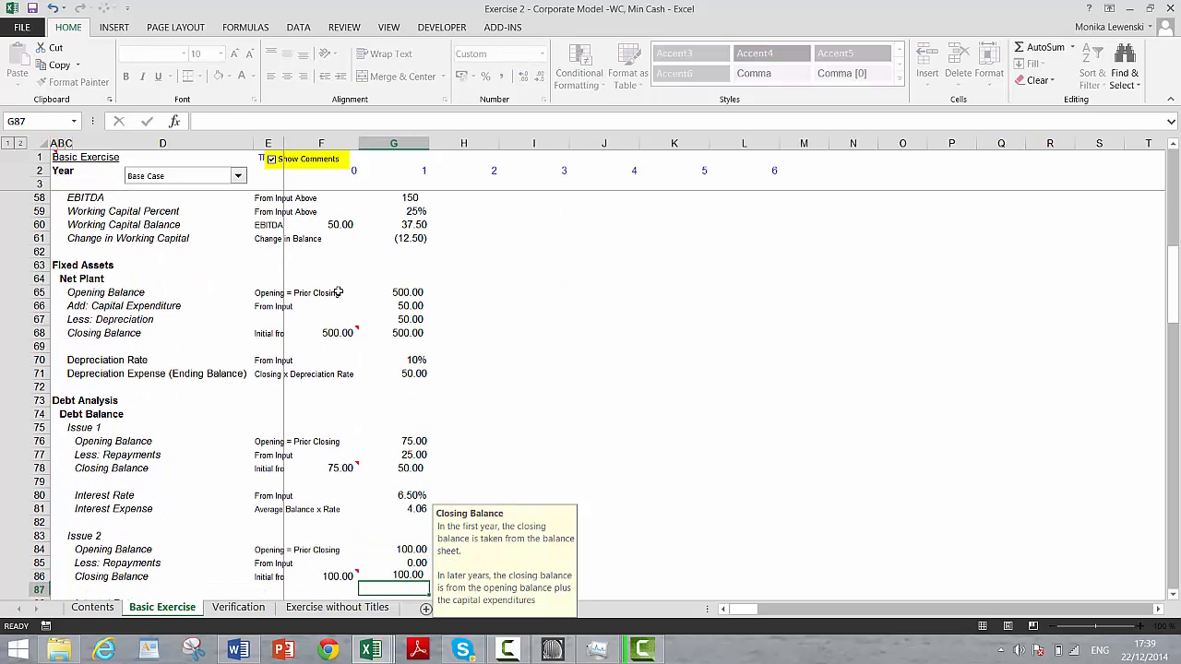
Link the year 1 Interest Rate of debt Issue 2 in G88 to the Issue 2 Interest Rate on Long-term Debt input in G34.
key(Return)
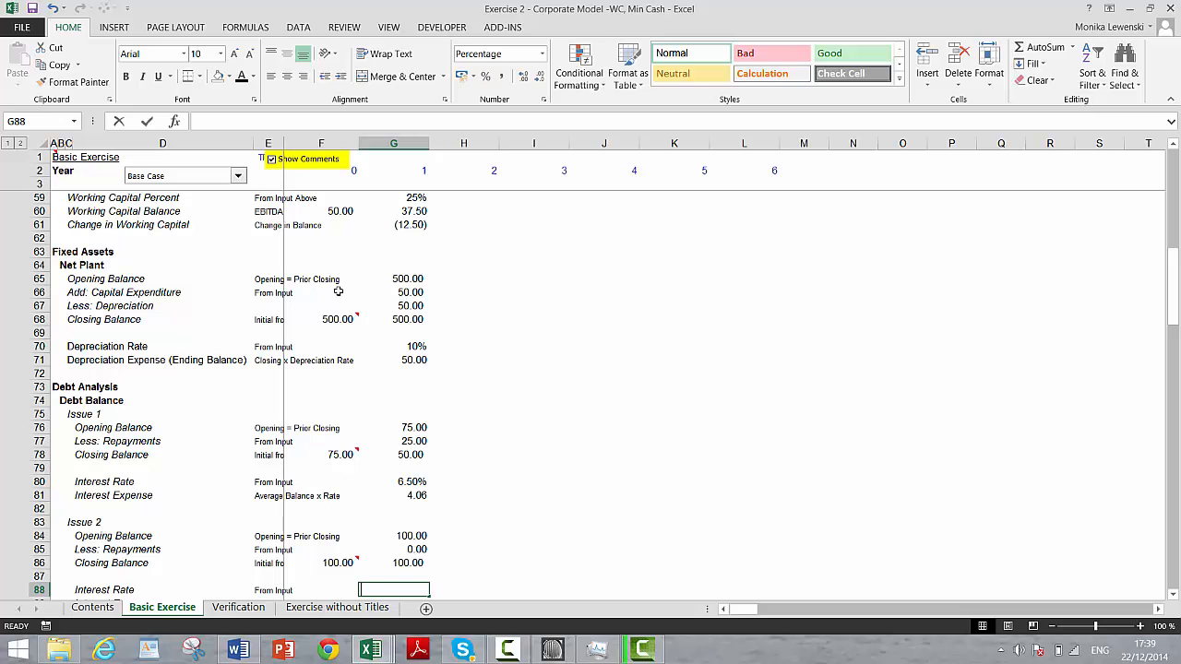
text(=)
key(Up)
key(Up)
key(Up)
key(Up)
key(Up)
key(Up)
key(Up)
key(Up)
key(Up)
key(Up)
key(Up)
key(Up)
key(Up)
key(Up)
key(Up)
key(Up)
key(Up)
key(Up)
key(Up)
key(Up)
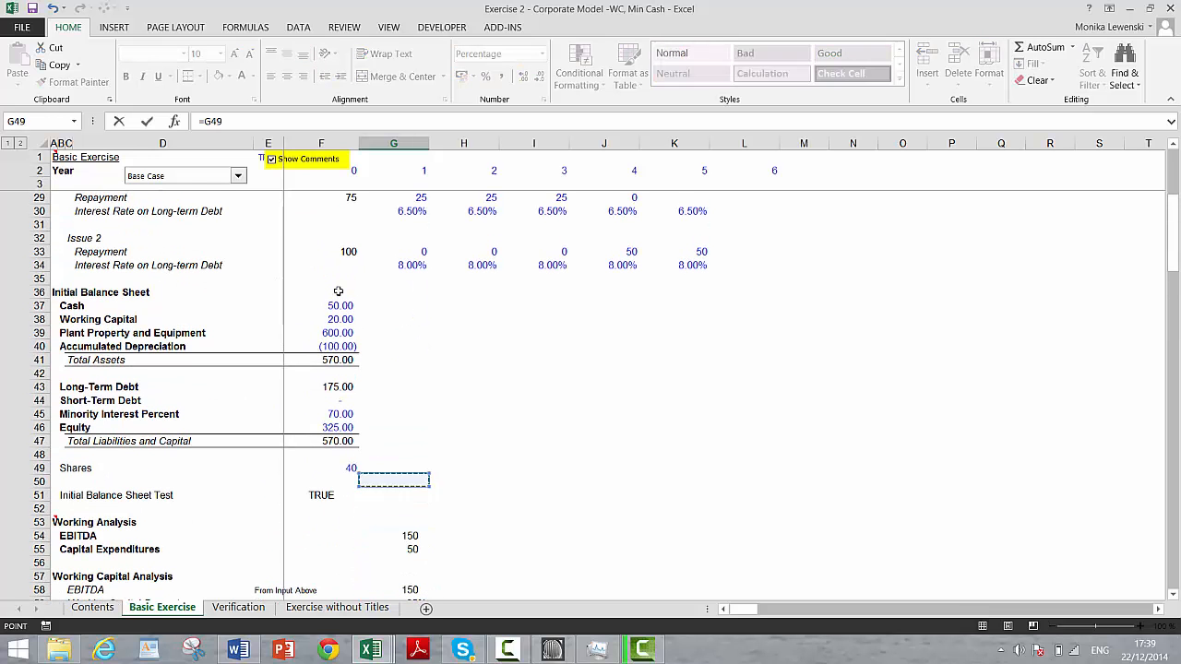
key(Up)
key(Up)
key(Up)
key(Up)
key(Up)
key(Up)
key(Up)
key(Up)
key(Up)
key(Up)
key(Up)
key(Up)
key(Up)
key(Up)
key(Up)
key(Return)
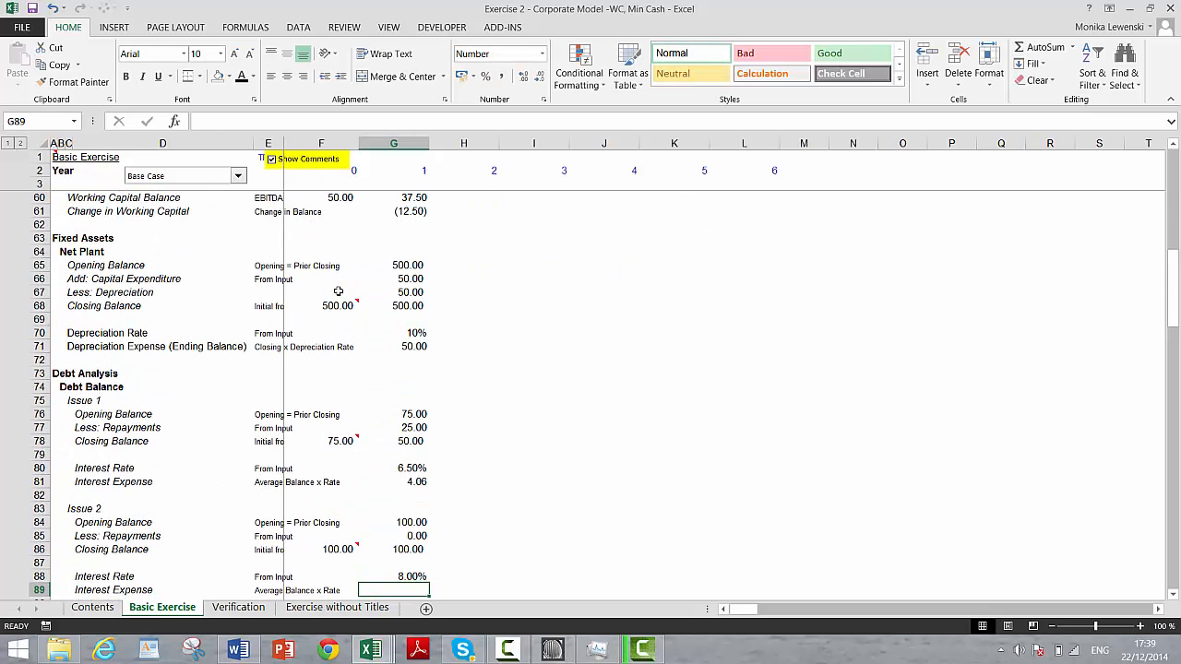
Calculate Issue 2's year 1 Interest Expense in G89 as the average of closing and opening balances times the interest rate, =AVERAGE(G86;G84)*G88.
text(=average()
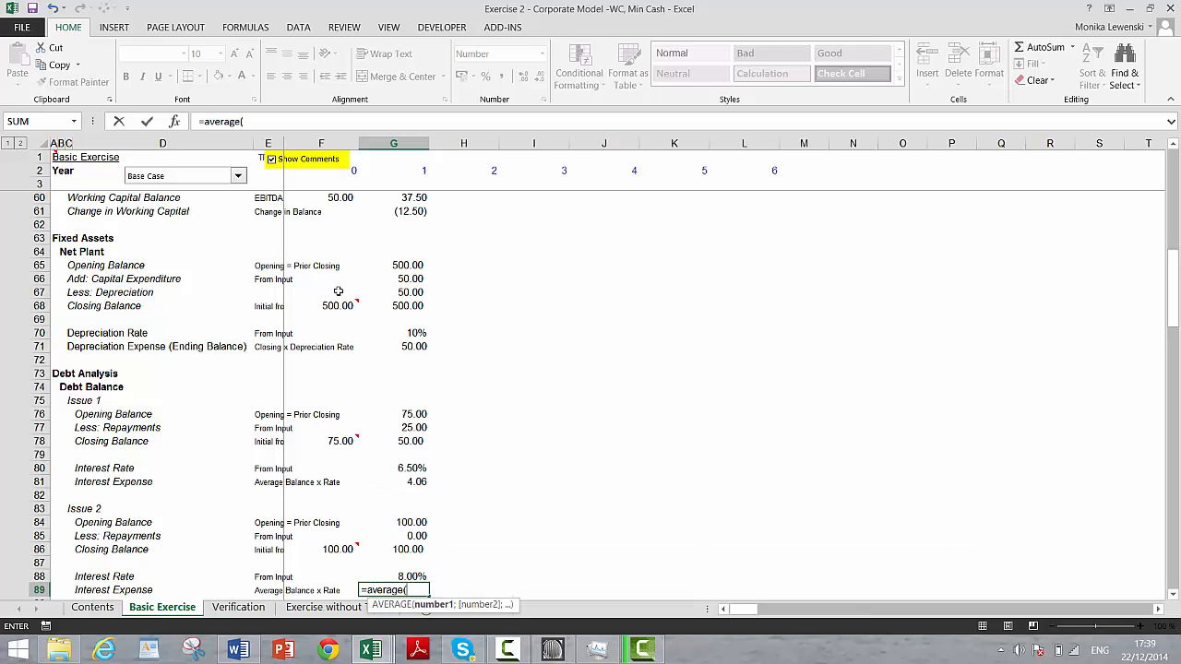
key(Up)
key(Up)
text(;)
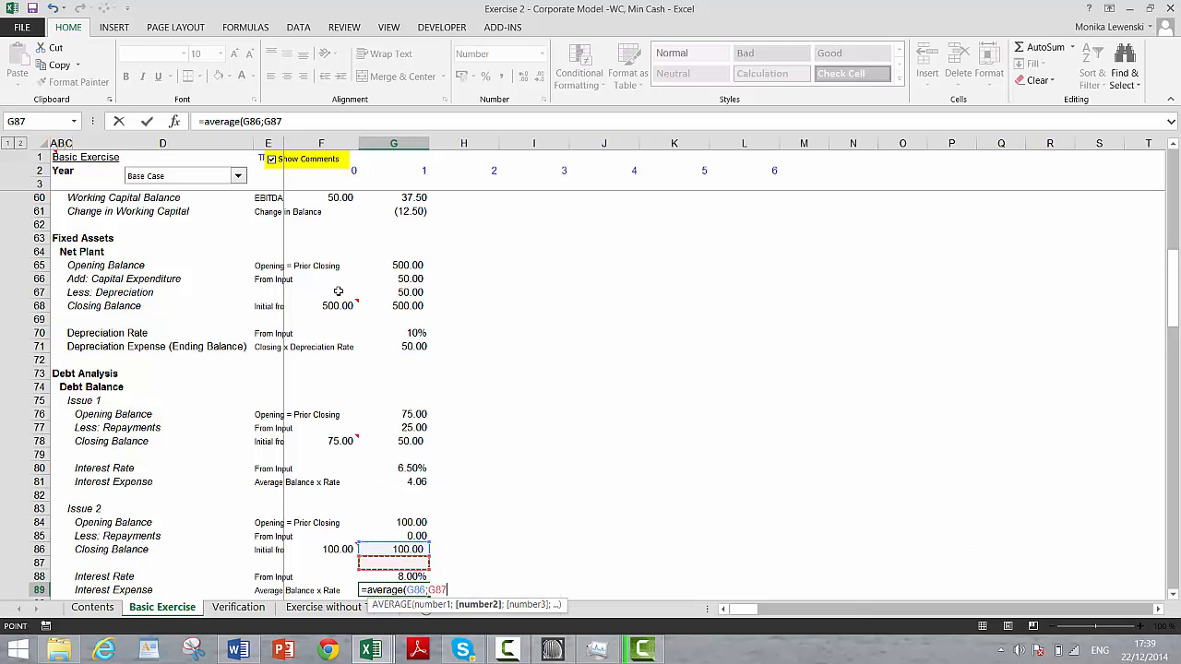
key(Up)
key(Up)
key(Up)
text()*)
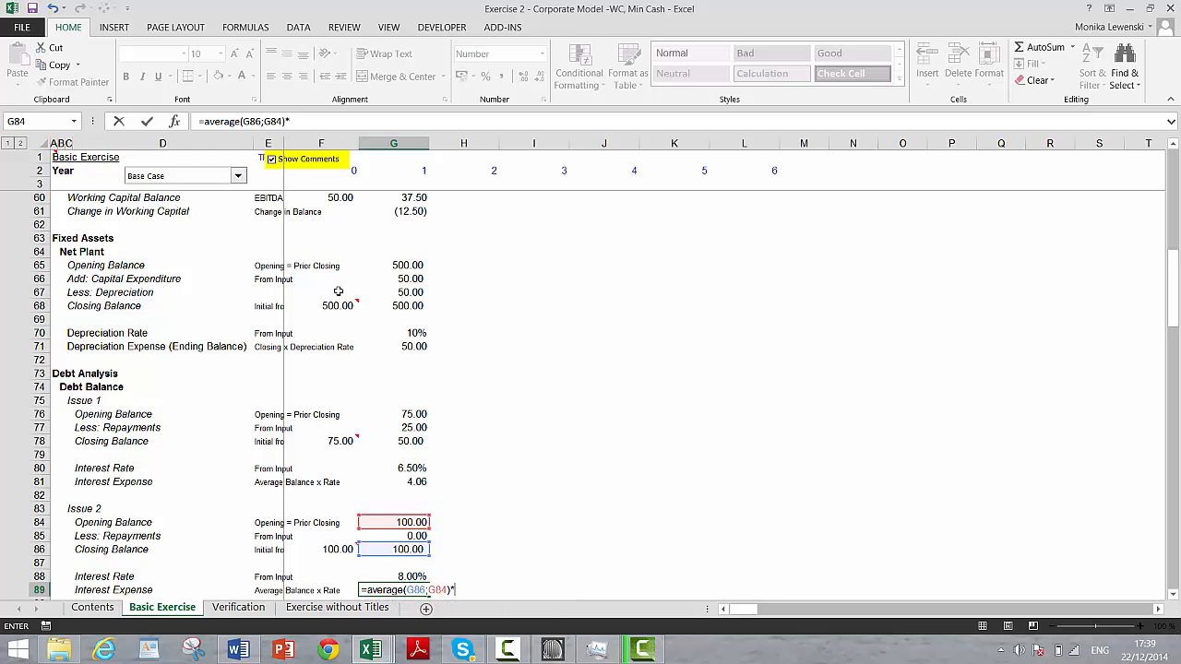
key(Return)
Calculate the year 1 Total Interest Expense in G92 by adding the Issue 2 and Issue 1 interest expenses, =G89+G81.
key(Return)
key(Return)
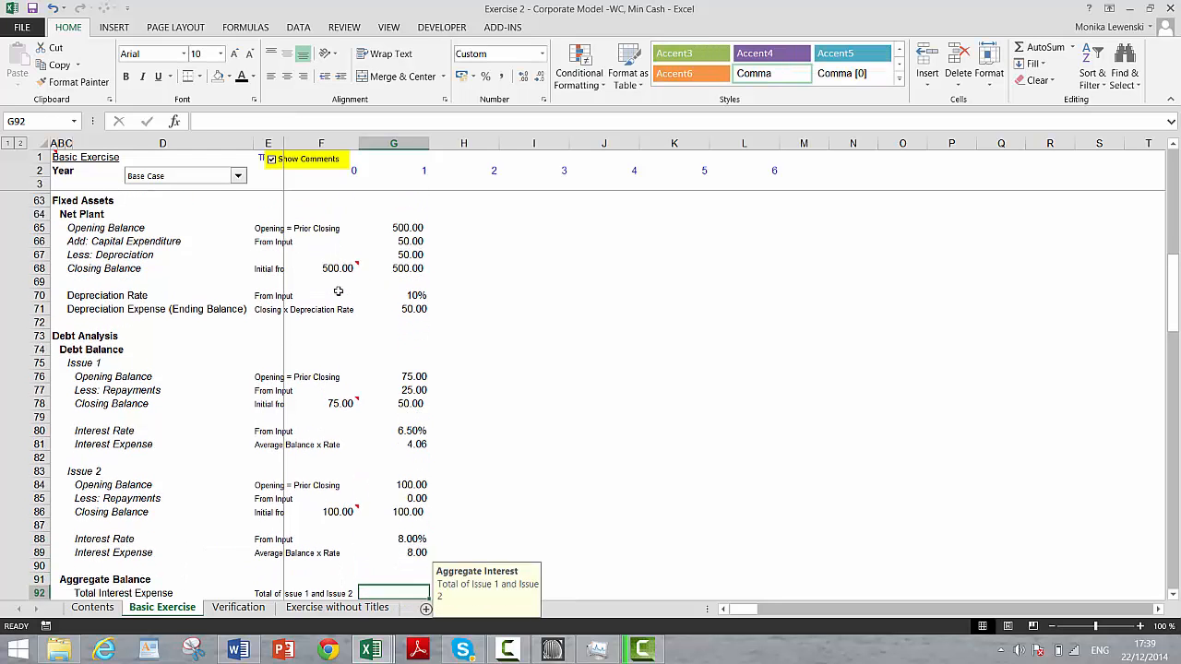
scroll(338, 291, down, 1)
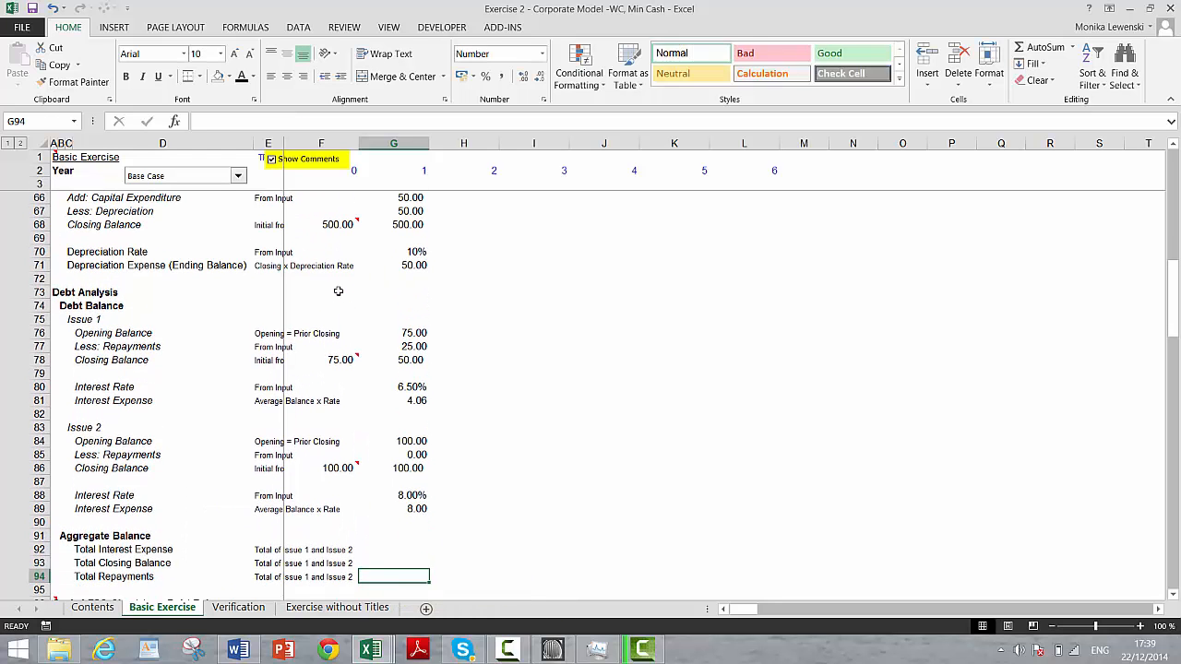
text(=)
key(Up)
key(Up)
key(Up)
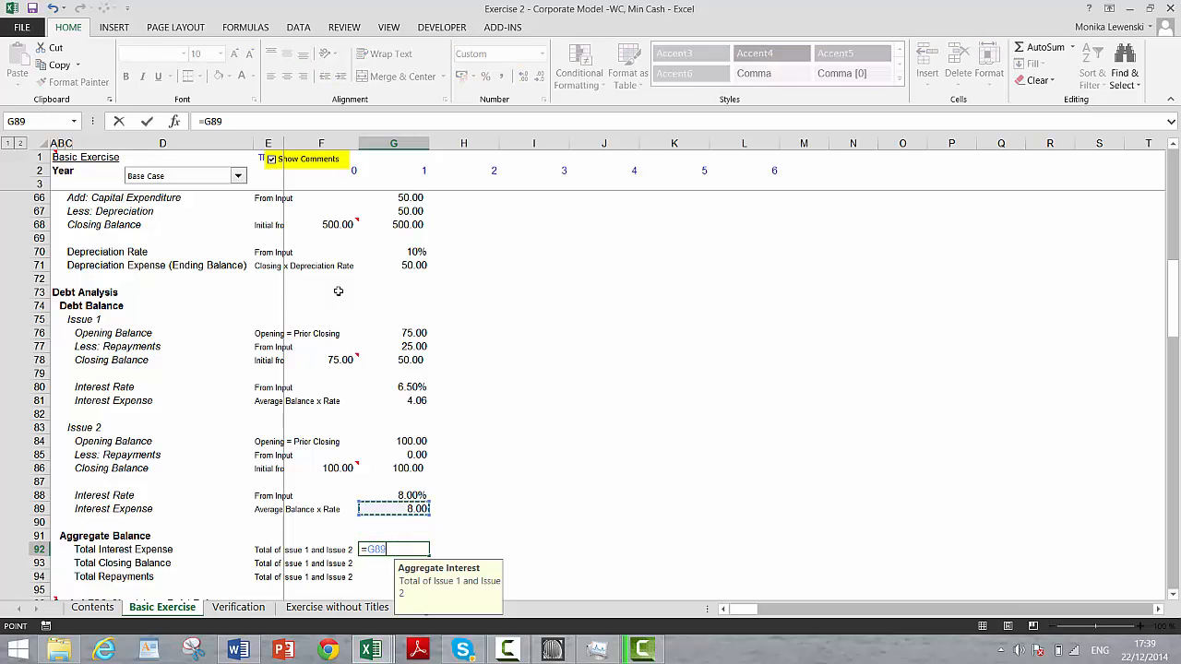
key(Up)
key(Up)
key(Up)
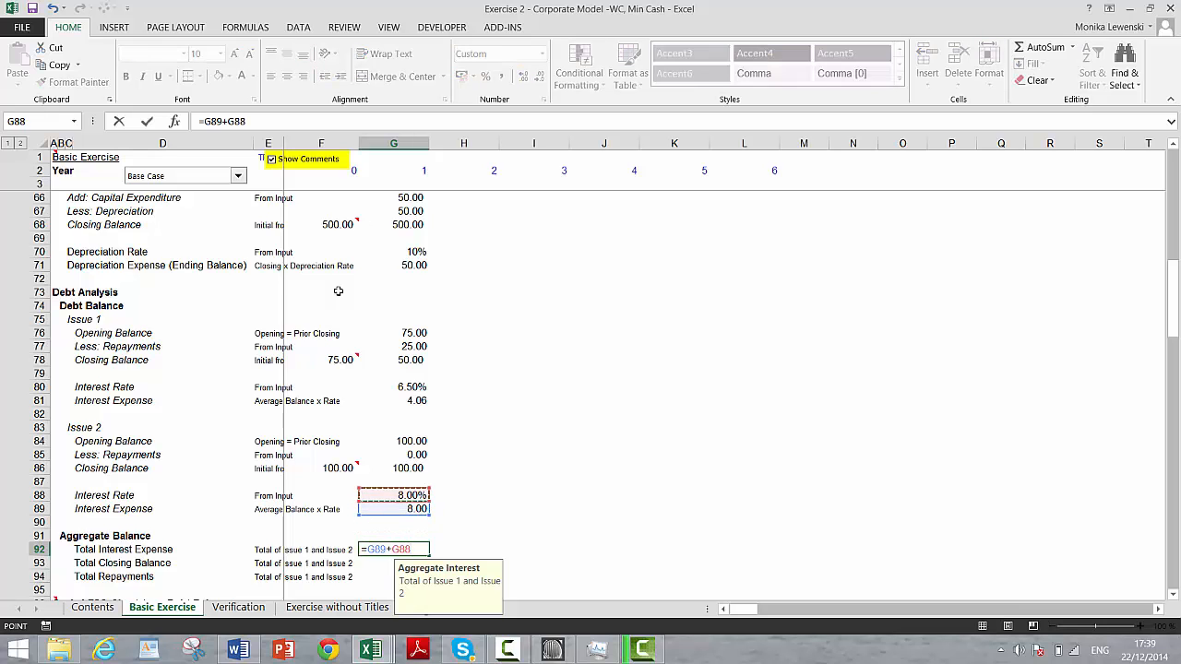
key(Up)
key(Up)
key(Up)
key(Up)
key(Up)
key(Up)
key(Up)
key(Up)
key(Up)
key(Up)
key(Down)
key(Down)
key(Down)
key(Return)
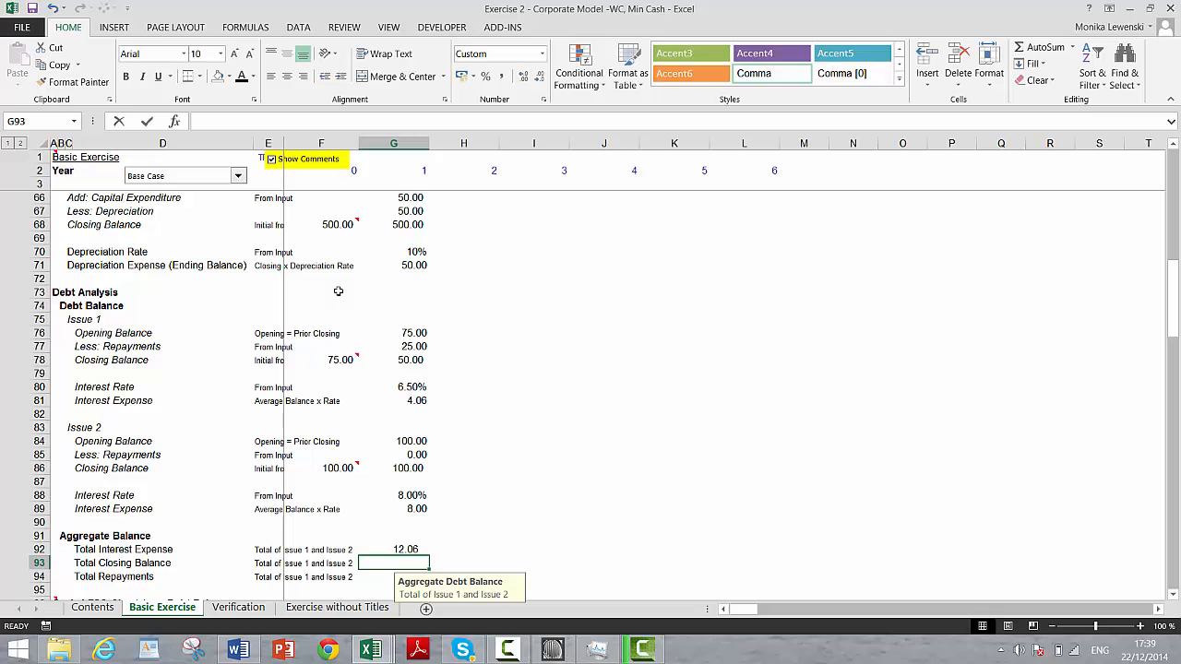
Calculate the year 1 Total Closing Balance in G93 by adding the Issue 2 and Issue 1 closing balances, =G86+G78.
text(=)
key(Up)
key(Up)
key(Up)
key(Up)
key(Up)
key(Up)
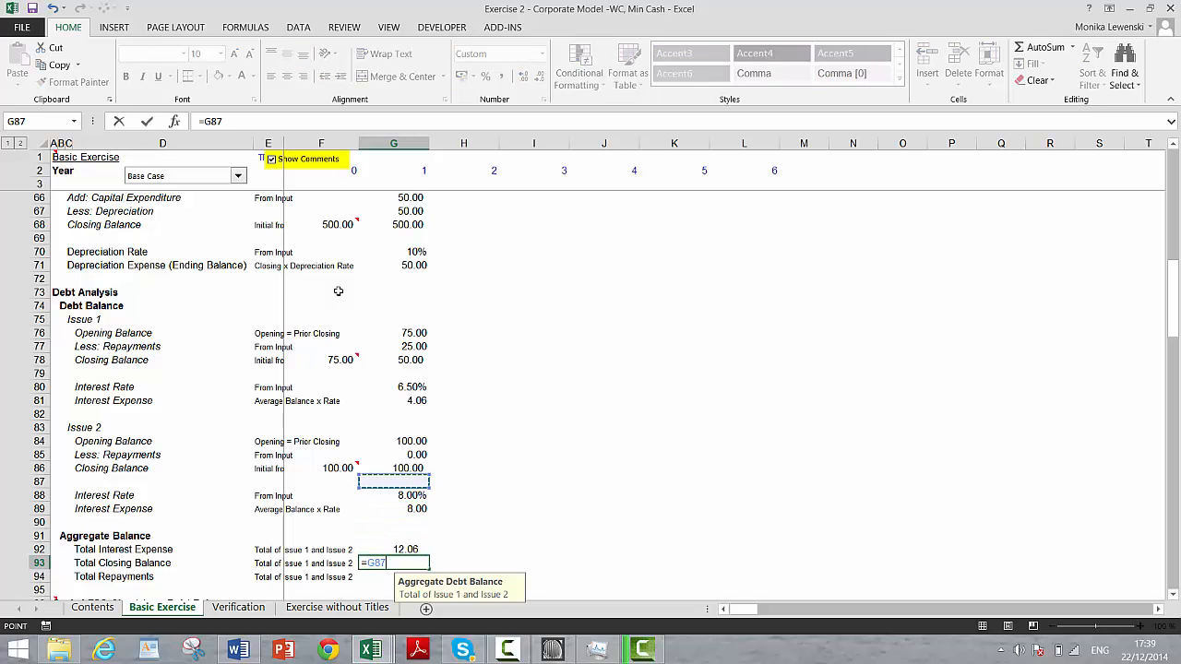
key(Up)
key(Up)
key(Up)
key(Up)
key(Up)
key(Up)
key(Up)
key(Up)
key(Up)
key(Up)
key(Up)
key(Up)
key(Up)
key(Up)
key(Up)
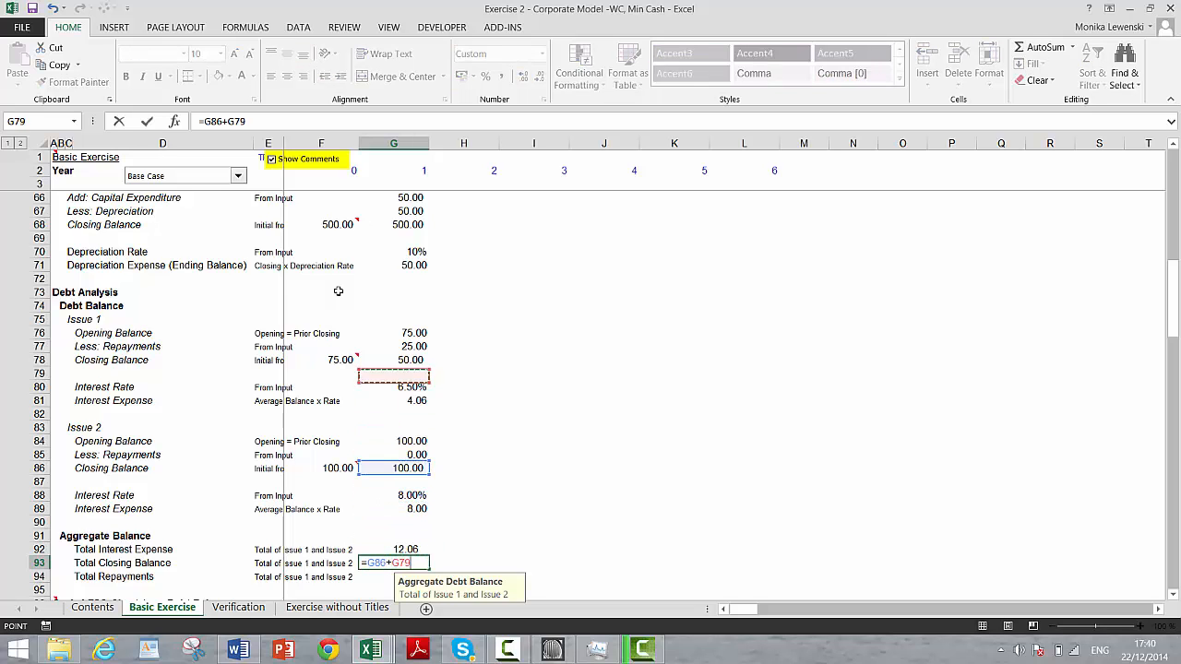
key(Return)
Calculate the year 1 Total Repayments in G94 by adding the Issue 2 and Issue 1 repayments, =G85+G77.
text(=)
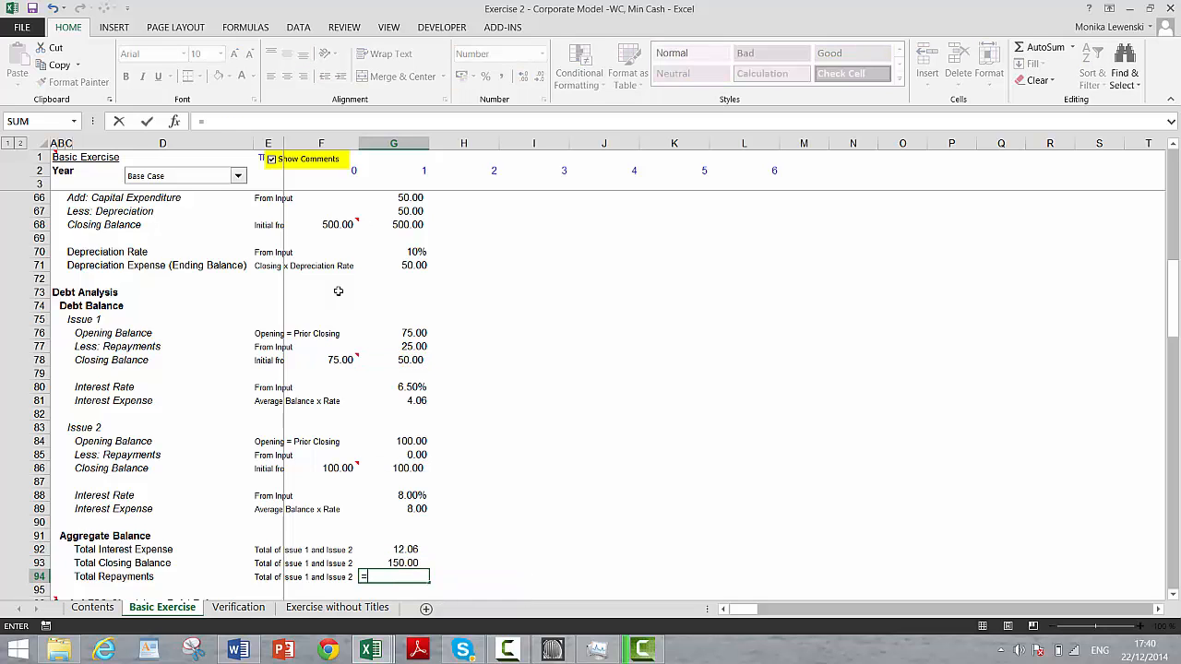
key(Up)
key(Up)
key(Up)
key(Up)
key(Up)
key(Up)
key(Up)
key(Up)
key(Up)
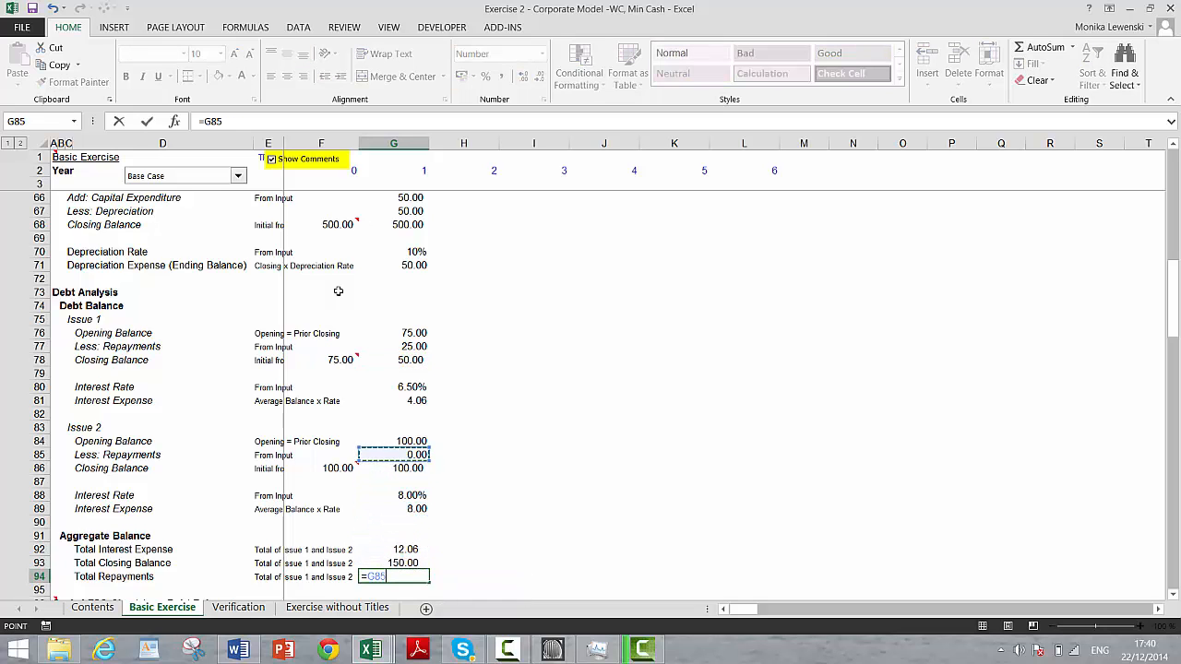
key(Up)
key(Up)
key(Up)
key(Up)
key(Up)
key(Up)
key(Up)
key(Up)
key(Up)
key(Up)
key(Up)
key(Up)
key(Up)
key(Up)
key(Up)
key(Up)
key(Up)
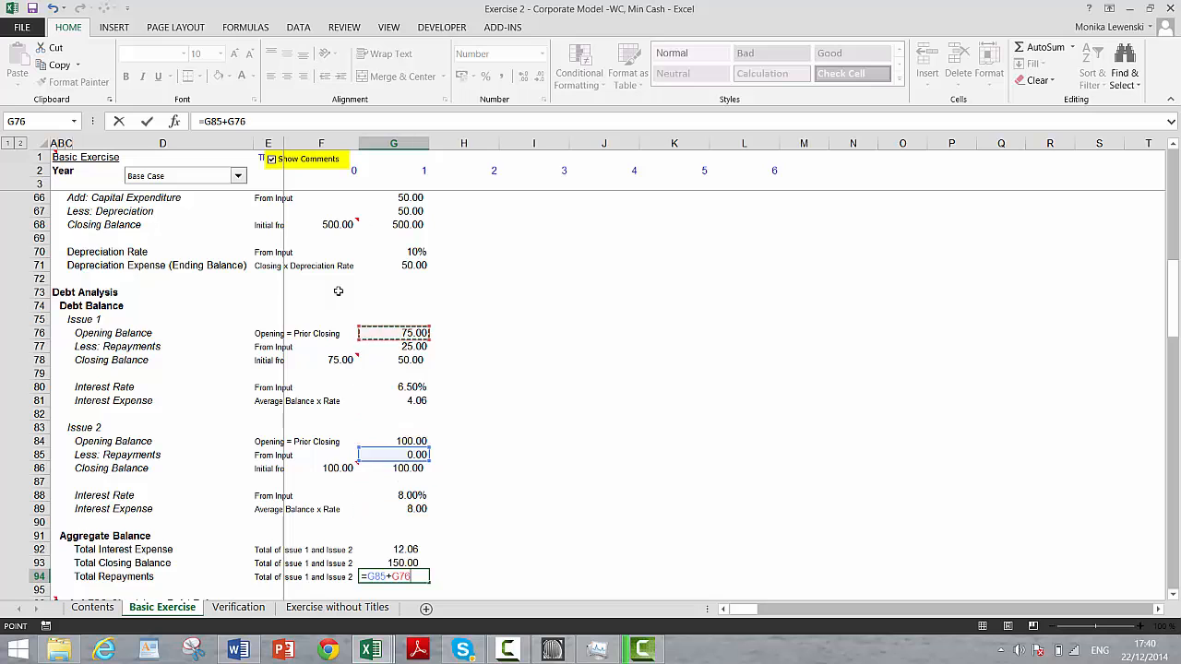
key(Down)
key(Return)
Review the year 1 aggregate debt totals and the opening, repayment and closing balance rows of Issue 2 and Issue 1.
key(Down)
key(Down)
key(Down)
key(Down)
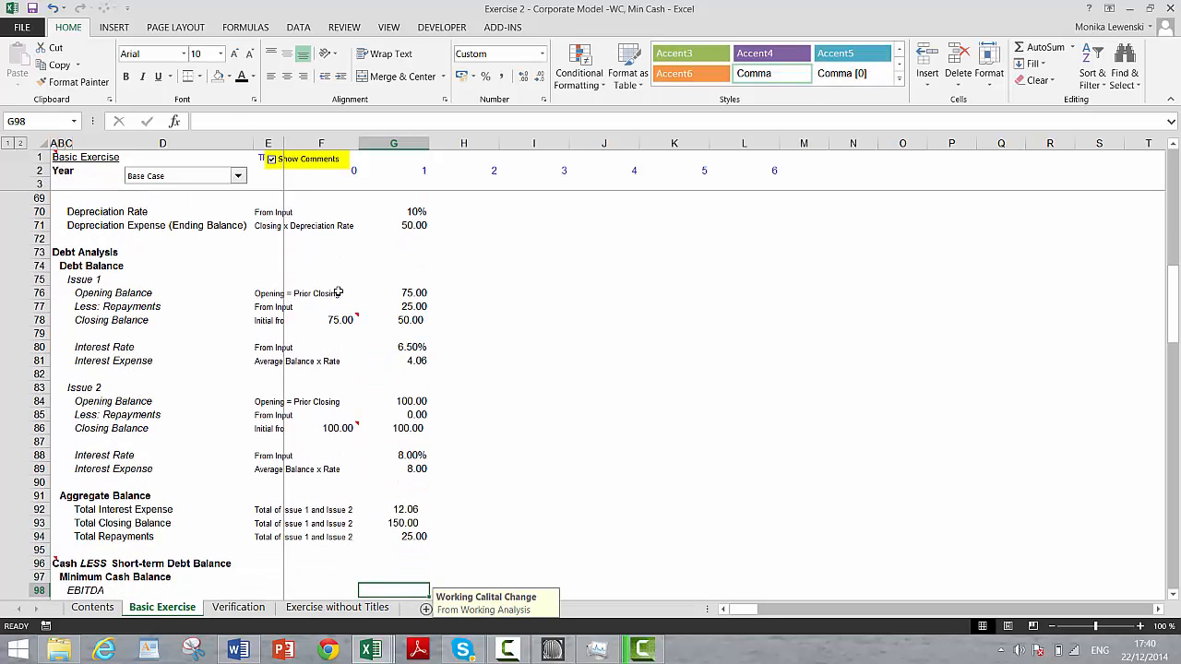
key(Up)
key(Up)
key(Up)
key(Up)
key(Up)
key(Up)
key(Up)
key(Up)
key(Up)
key(Up)
key(Up)
key(Down)
key(Down)
key(Down)
key(Down)
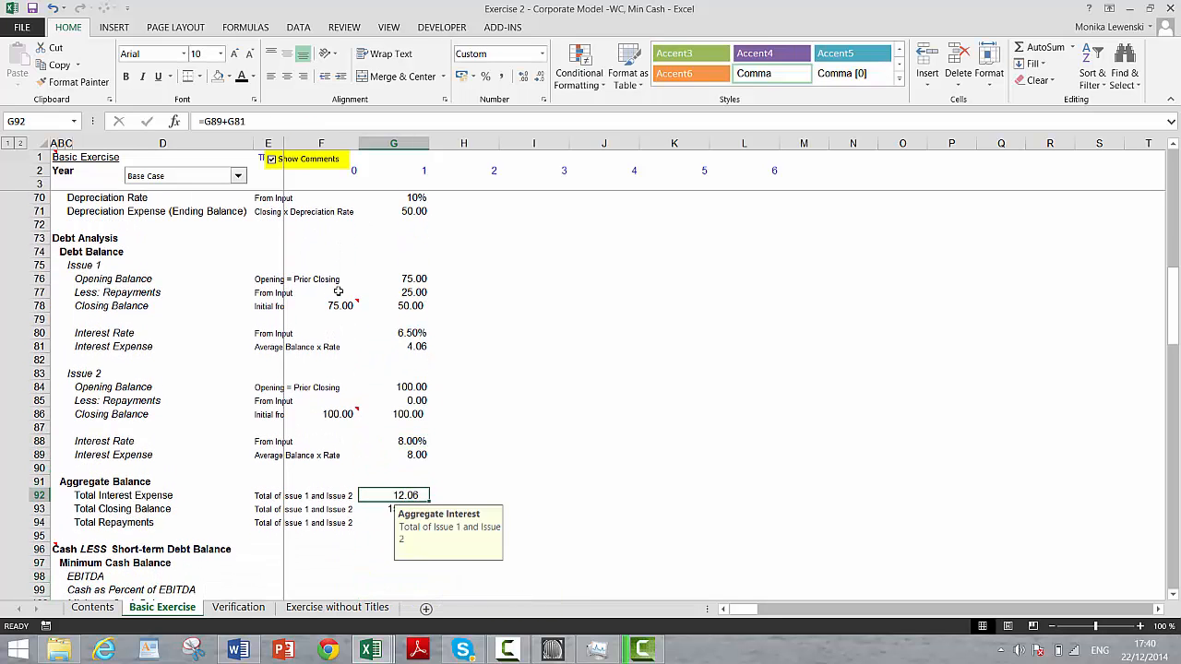
key(shift+Down)
key(shift+Down)
key(Up)
key(Up)
key(Up)
key(Up)
key(Up)
key(Up)
key(Up)
key(Up)
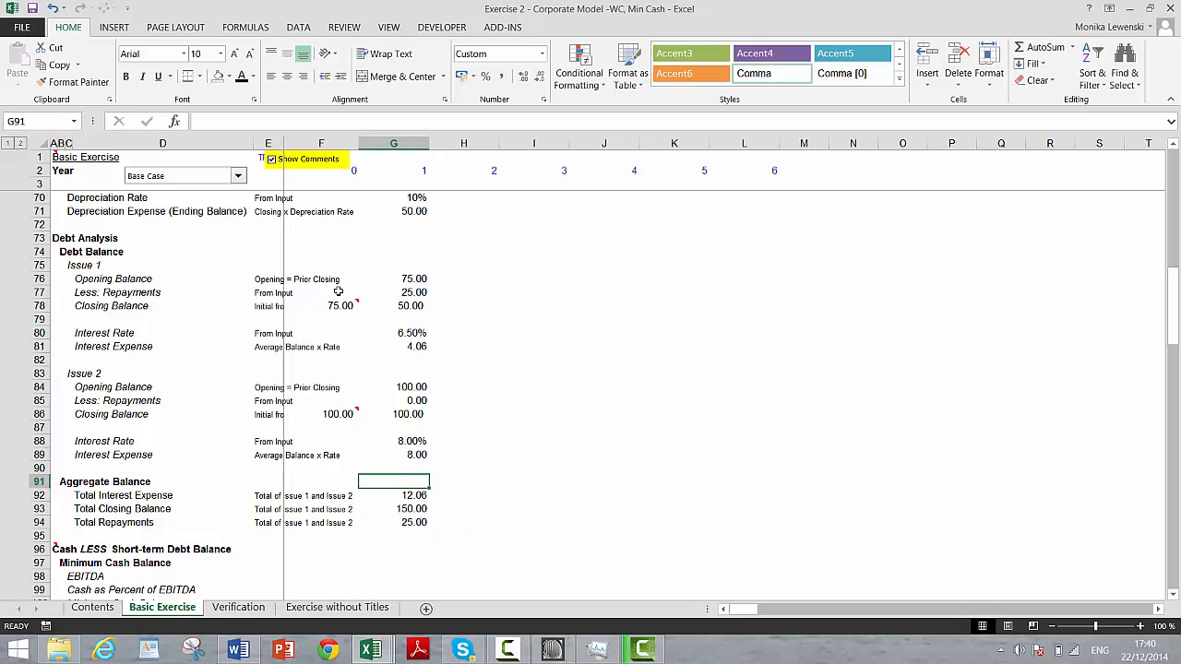
key(shift+Down)
key(shift+Down)
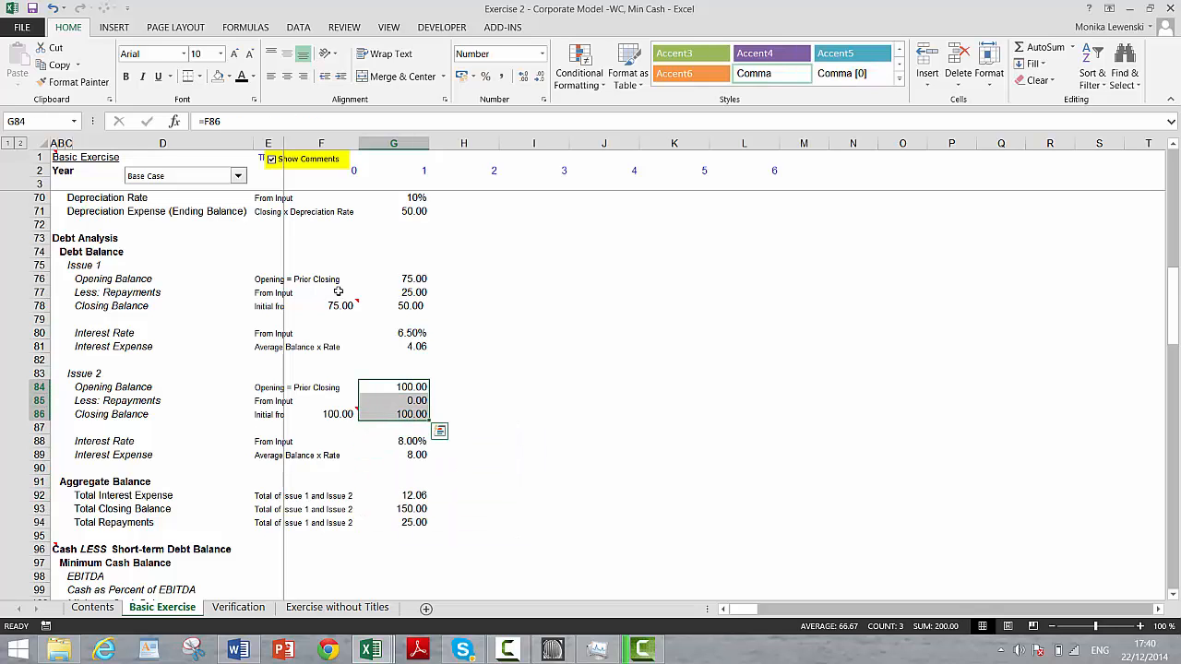
key(Up)
key(Up)
key(Up)
key(Up)
key(Up)
key(Up)
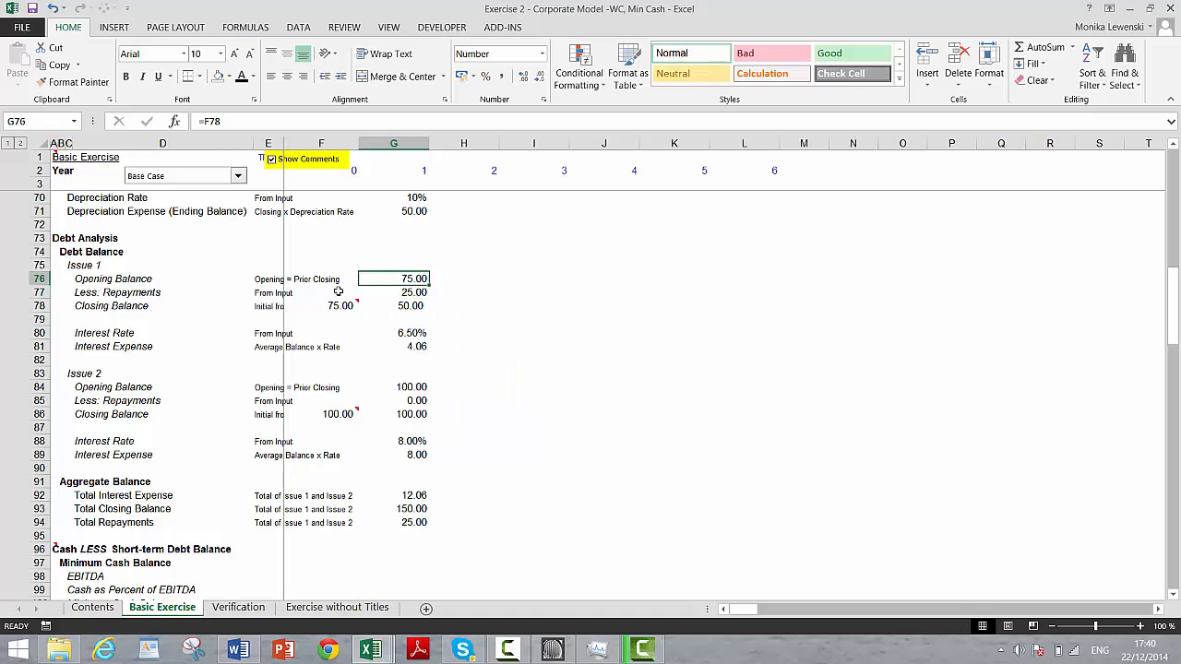
key(shift+Down)
key(shift+Down)
Review the year 1 Fixed Assets section, covering the Net Plant balances, capital expenditure and depreciation rows.
key(Up)
key(Up)
key(Up)
key(Up)
key(Up)
key(Up)
key(Up)
key(Up)
key(Up)
key(Up)
key(Up)
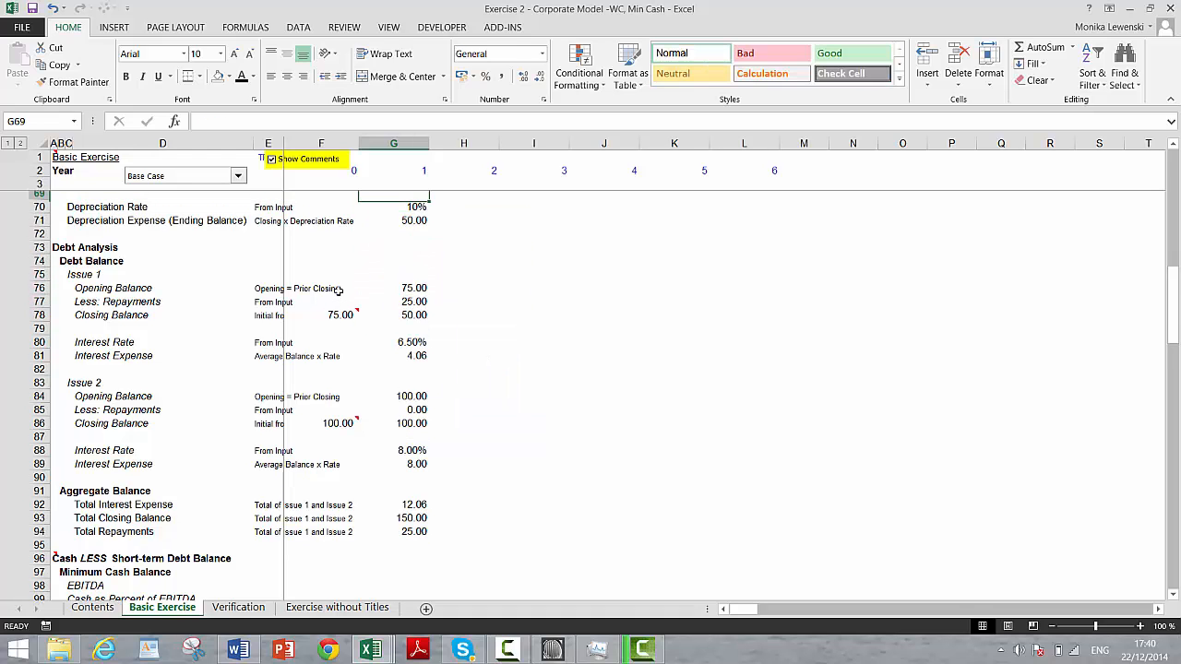
key(Down)
key(Down)
key(Down)
key(Down)
key(Down)
key(Down)
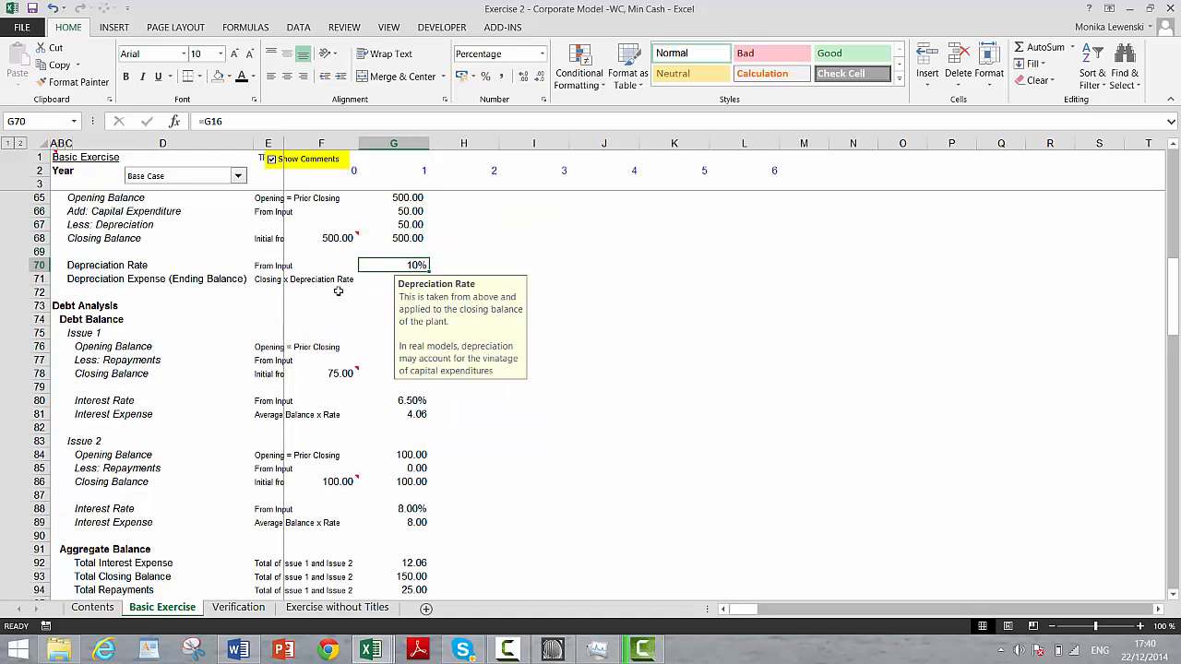
key(Up)
key(Up)
key(Up)
key(Up)
key(Up)
key(Up)
key(Up)
key(Up)
key(Up)
key(Up)
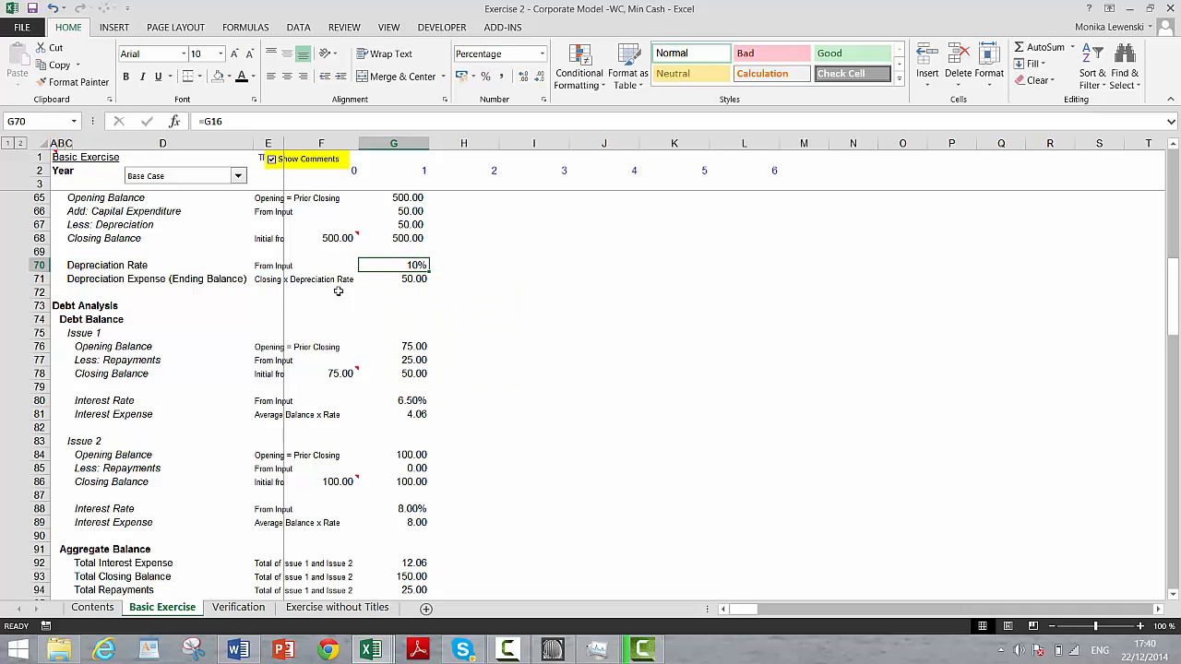
key(Down)
key(Down)
key(Down)
key(Down)
key(Down)
key(Down)
key(Down)
key(Down)
key(Down)
key(Down)
key(Down)
key(Down)
key(Down)
key(Down)
key(Down)
key(Down)
key(Down)
key(Down)
key(Down)
key(Down)
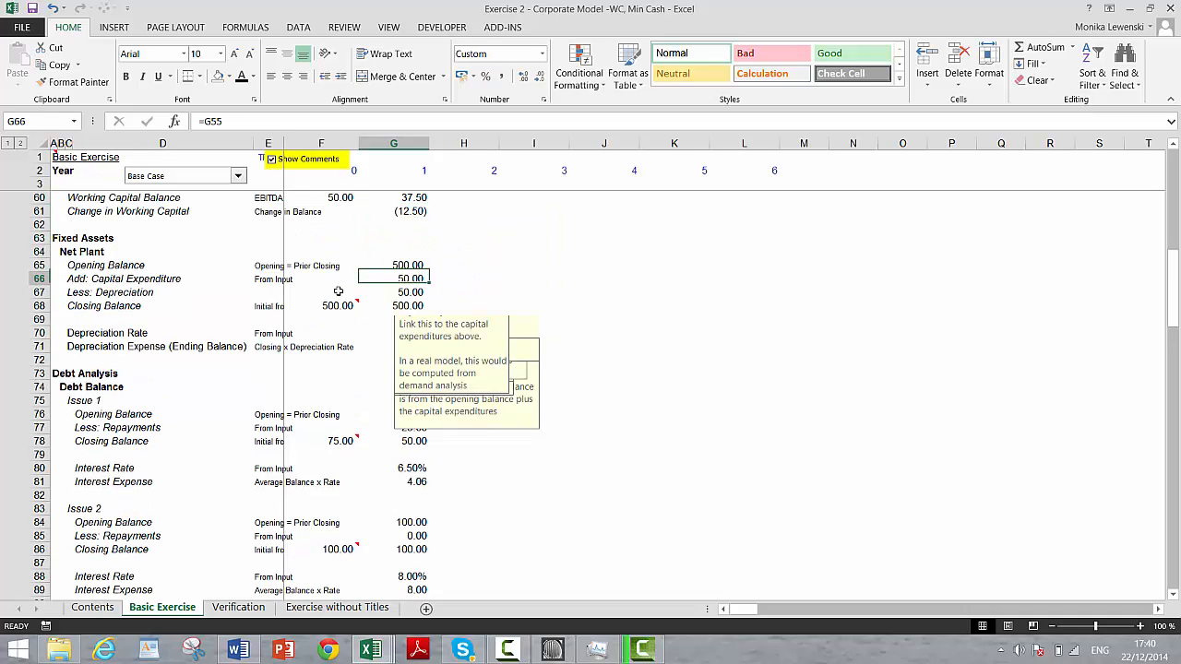
Link the year 1 EBITDA of the Minimum Cash Balance section in G98 to the Working Capital Analysis EBITDA, =G58.
key(Down)
key(Down)
key(Down)
key(Down)
key(Down)
key(Down)
key(Down)
key(Down)
key(Down)
key(Down)
key(Down)
key(Down)
key(Down)
key(Down)
key(Down)
key(Down)
key(Down)
key(Down)
key(Down)
key(Down)
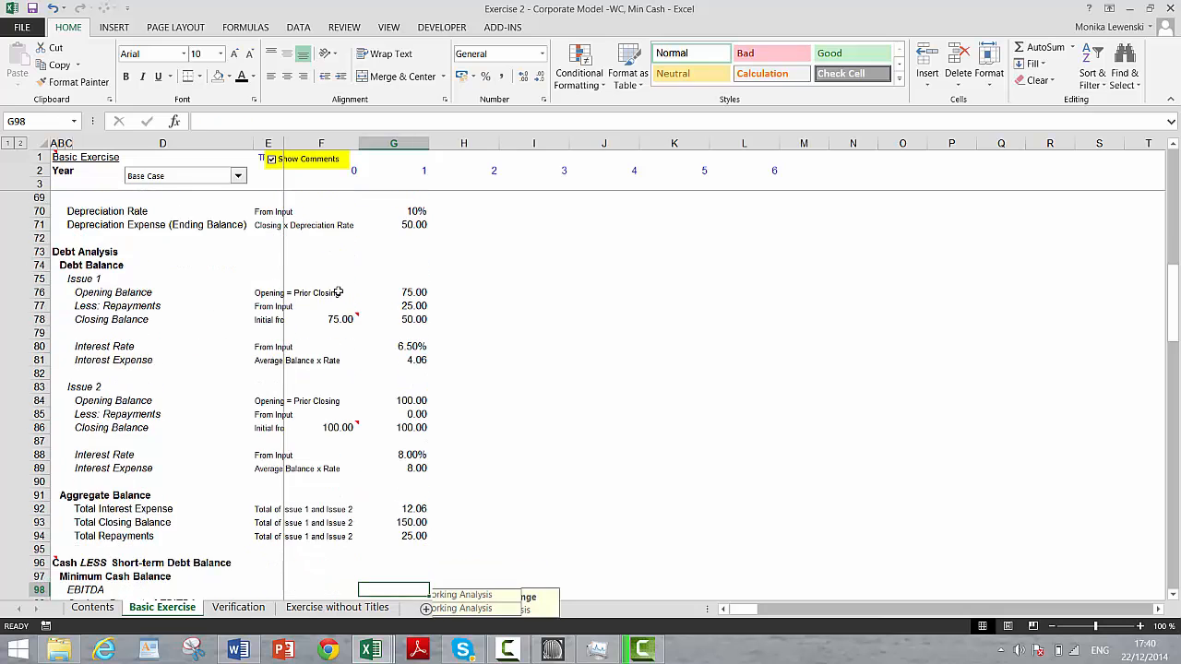
key(Up)
key(Up)
key(Up)
key(Up)
key(Up)
key(Up)
key(Up)
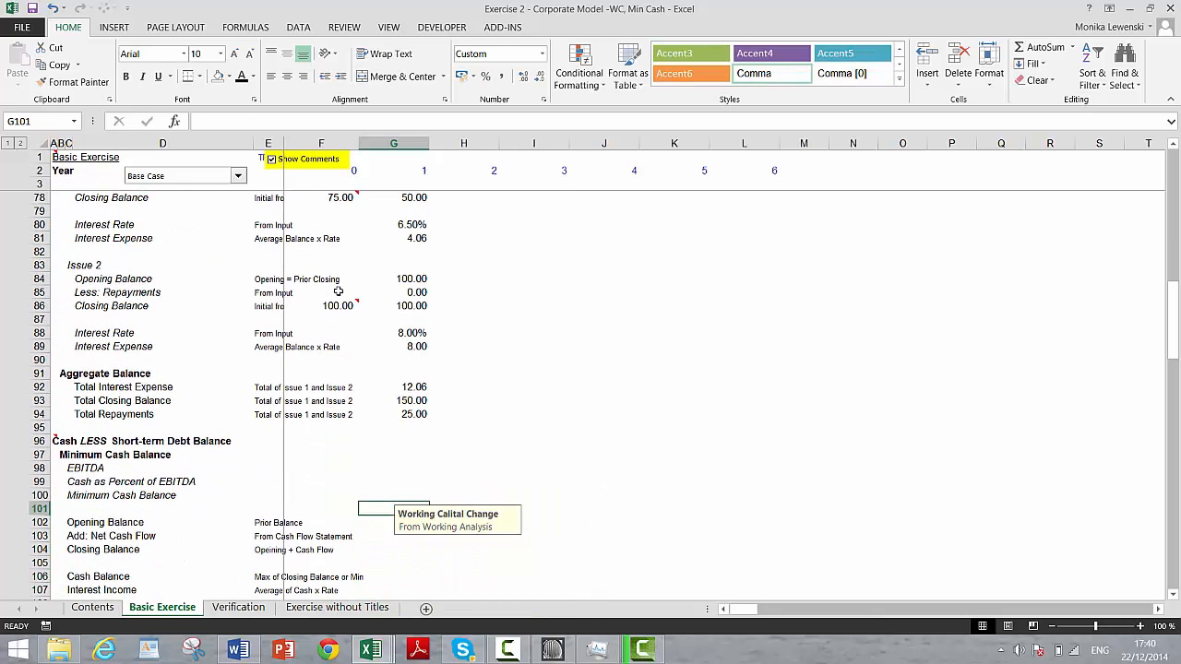
key(Up)
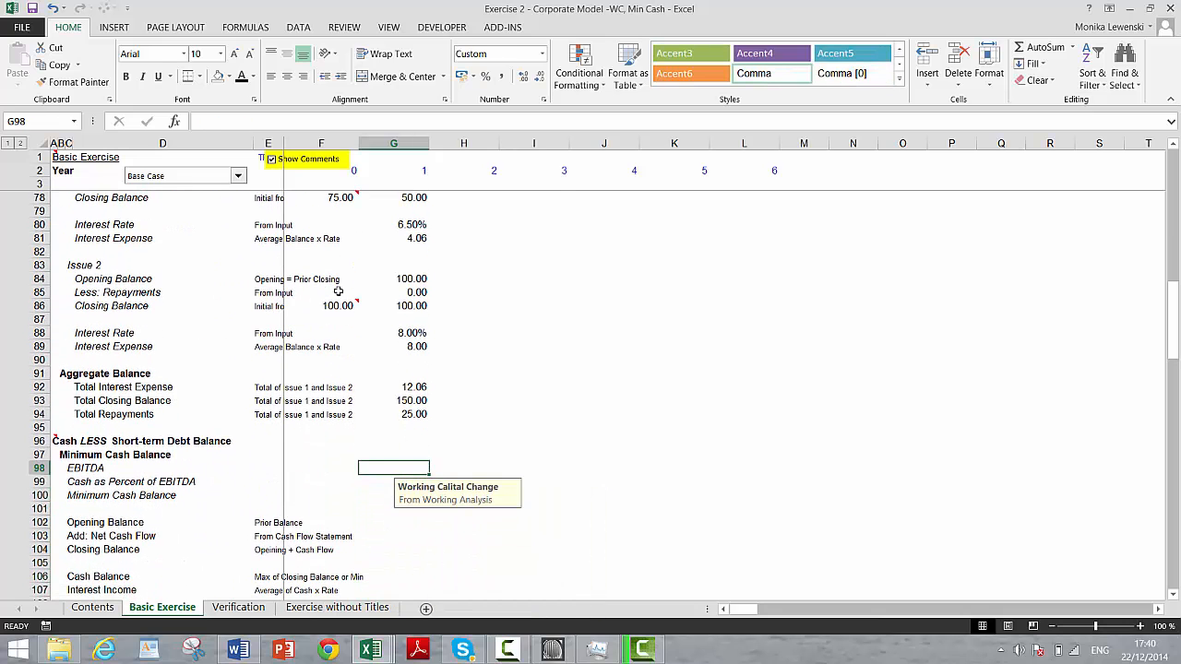
text(=)
key(Page_Up)
key(Up)
key(Up)
key(Up)
key(Up)
key(Up)
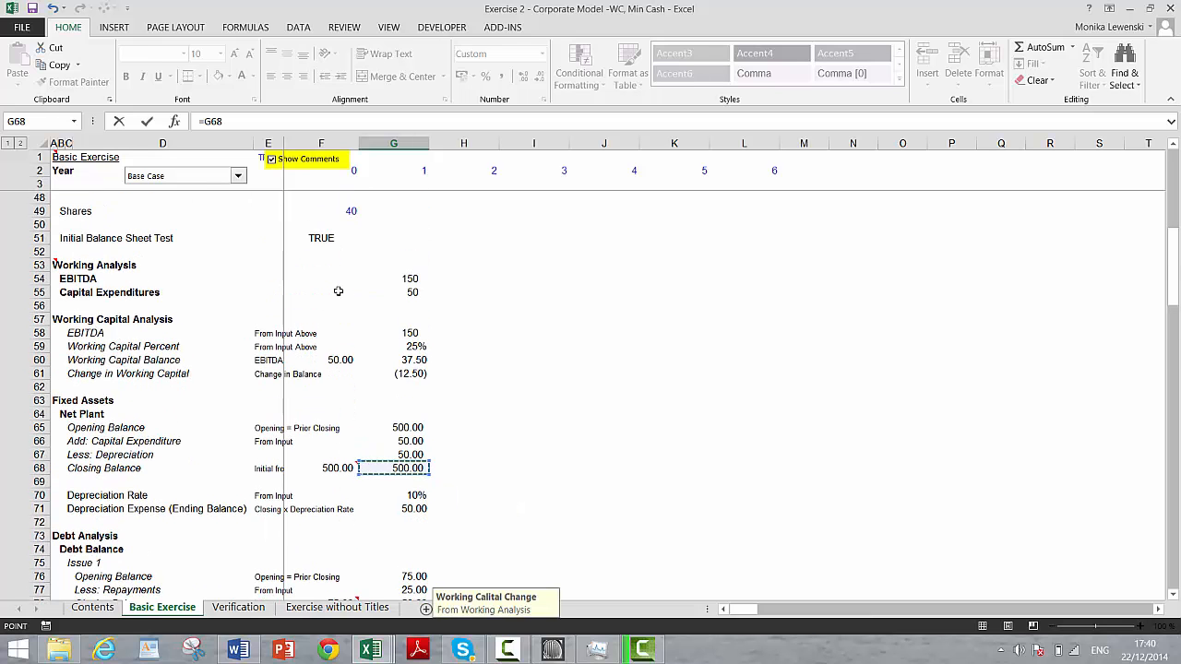
key(Up)
key(Up)
key(Up)
key(Up)
key(Up)
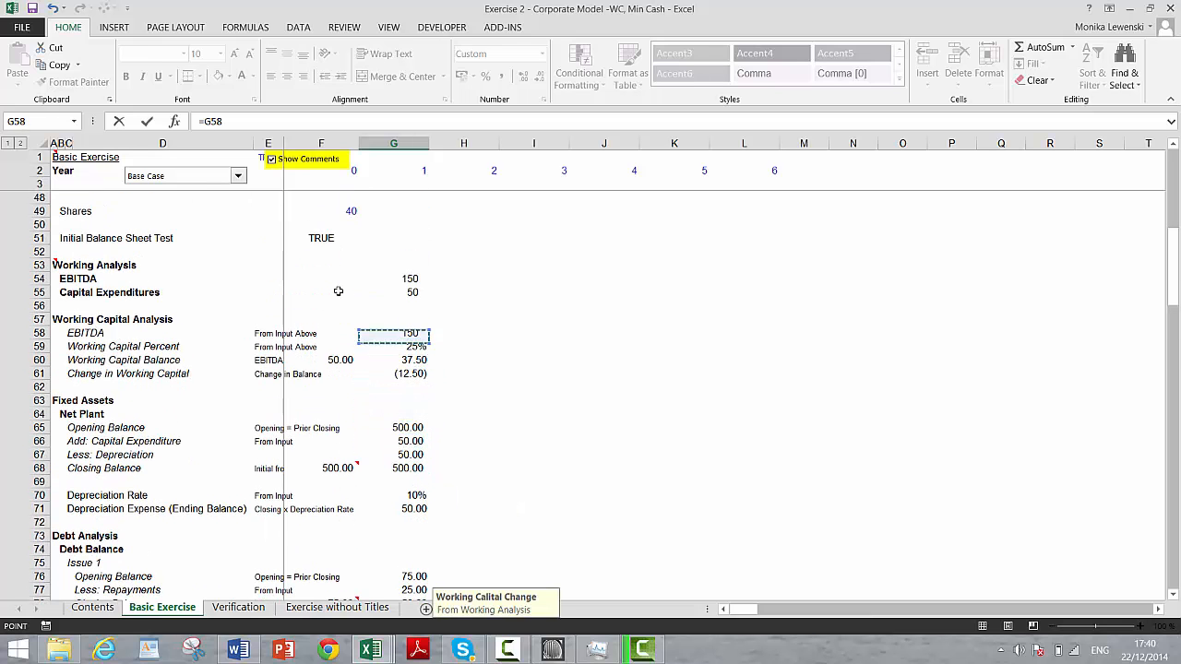
key(Return)
key(Down)
key(Up)
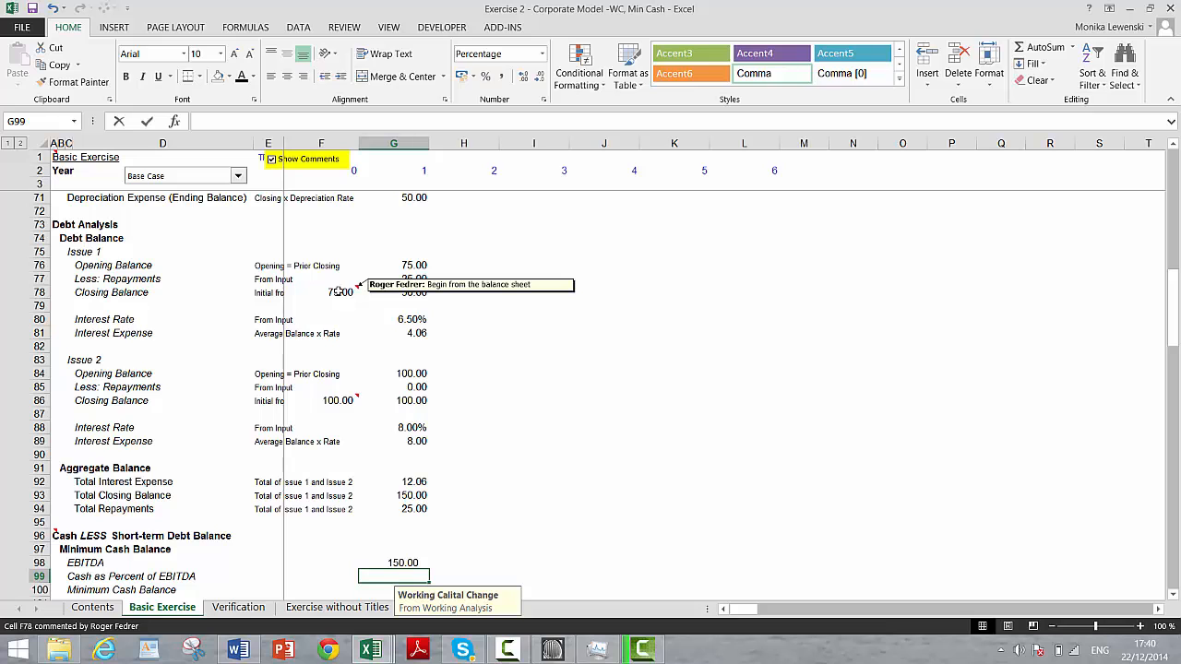
Link the year 1 Cash as Percent of EBITDA in G99 to the Operating Cash As Percent of EBITDA assumption, =G14.
text(=)
key(Page_Up)
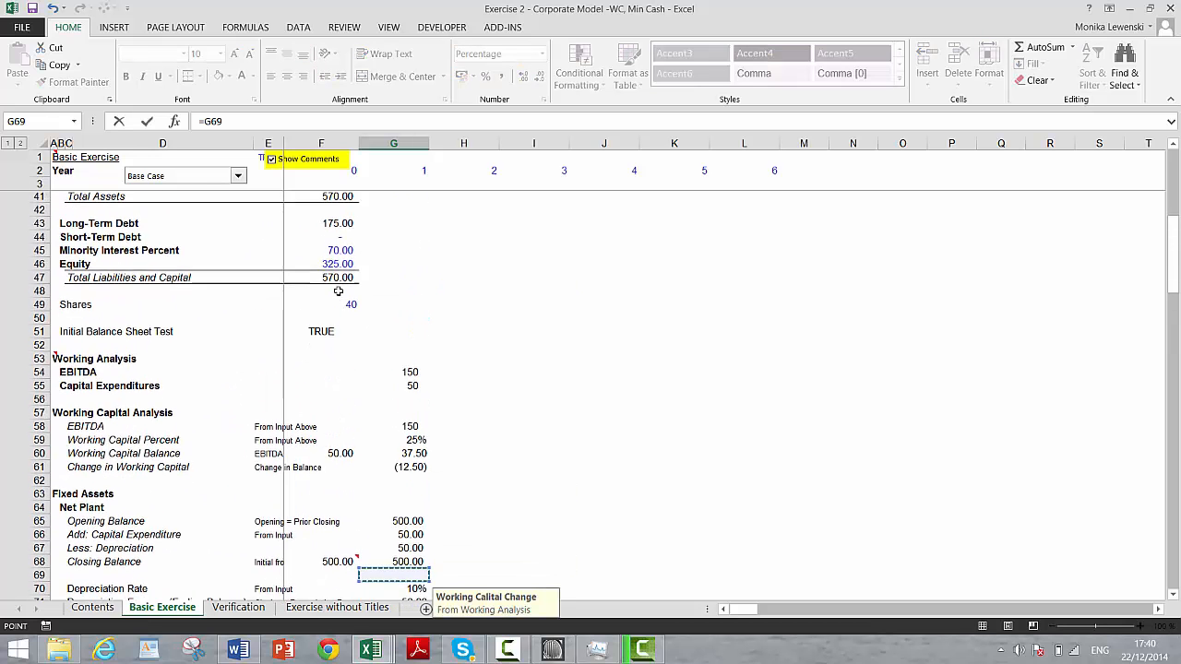
key(Up)
key(Page_Up)
key(Down)
key(Down)
key(Down)
key(Down)
key(Down)
key(Down)
key(Down)
key(Down)
key(Down)
key(Down)
key(Down)
key(Down)
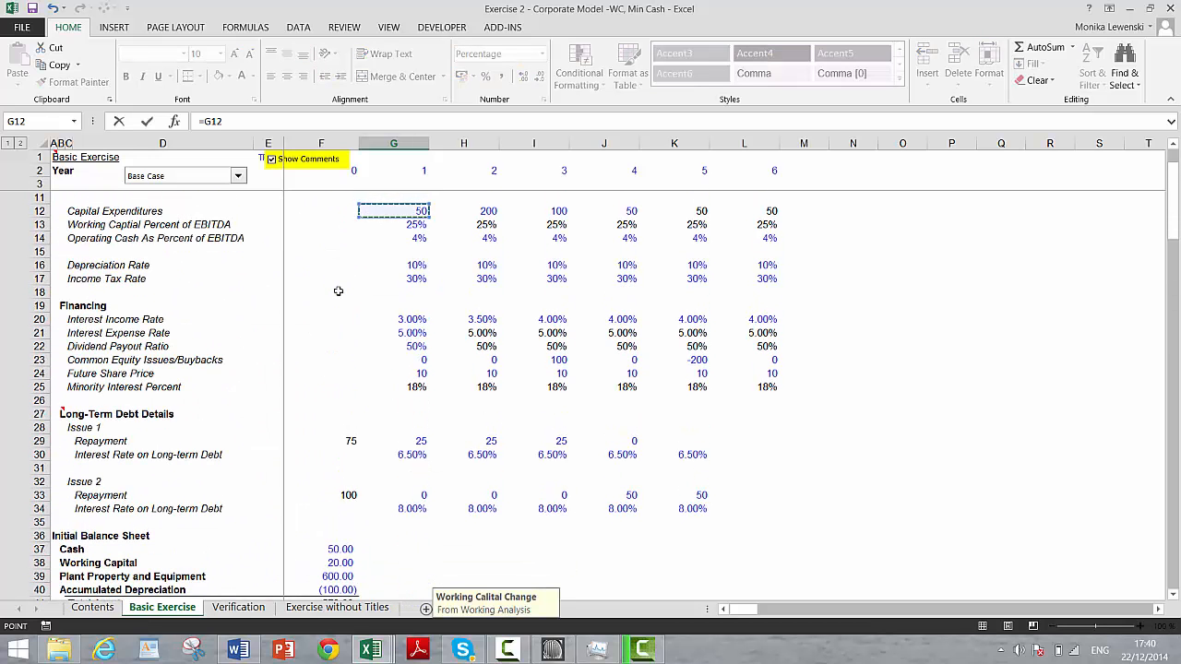
key(Up)
key(Up)
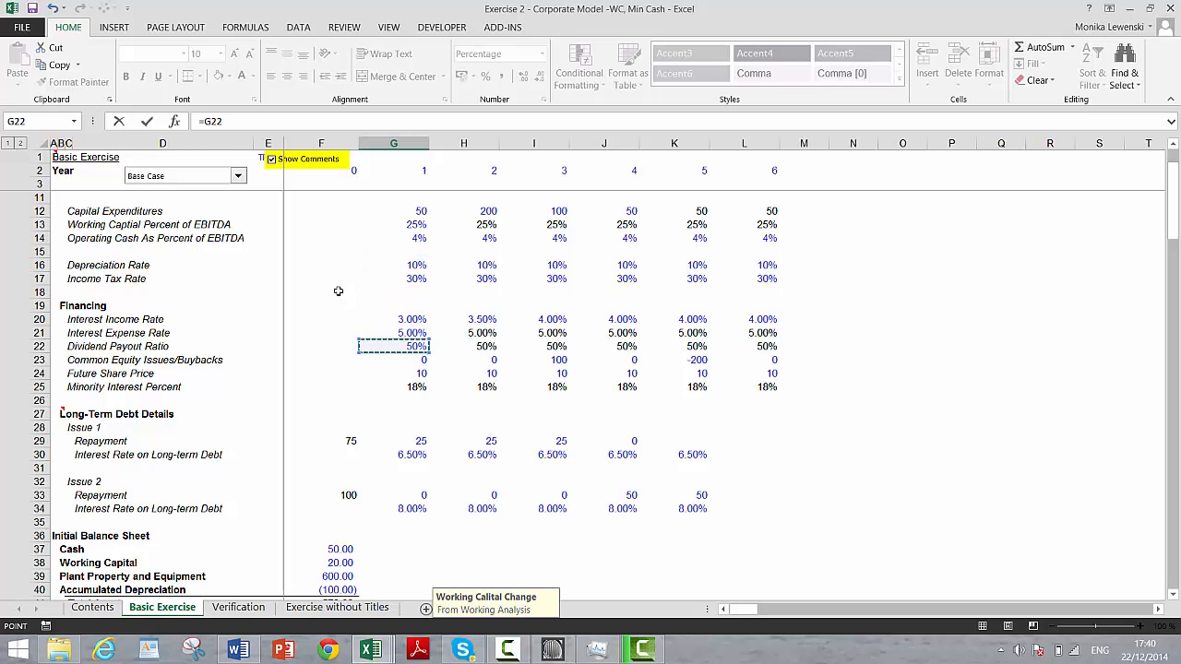
key(Down)
key(Down)
key(Down)
key(Up)
key(Up)
key(Up)
key(Up)
key(Up)
key(Up)
key(Up)
key(Up)
key(Up)
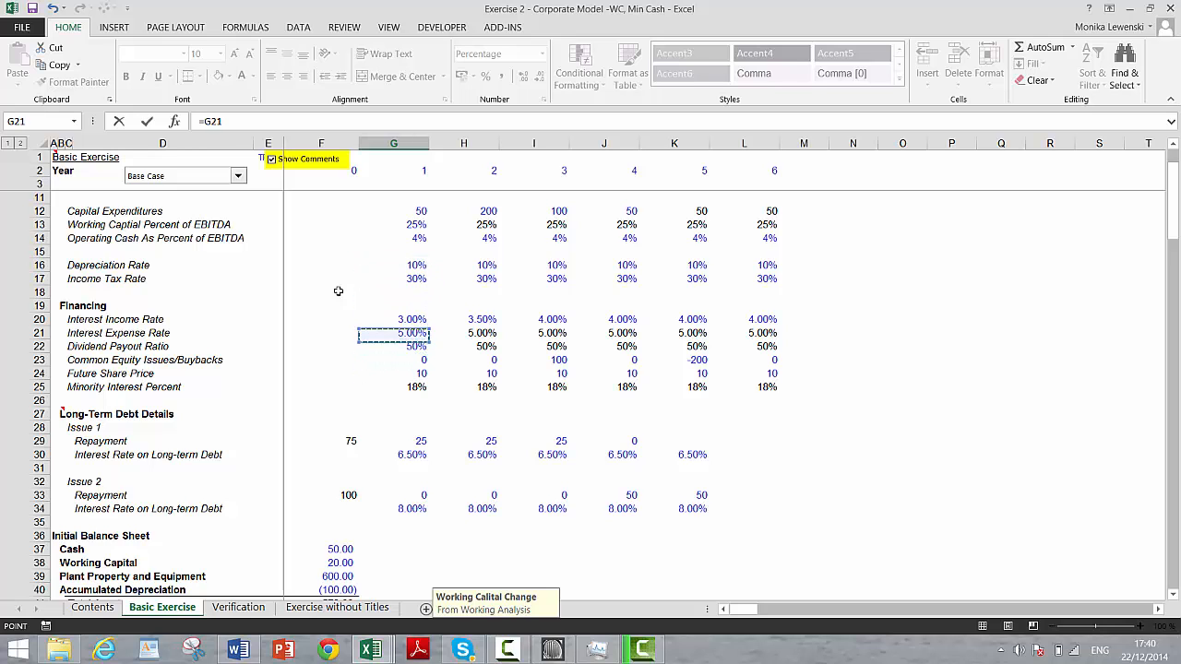
key(Up)
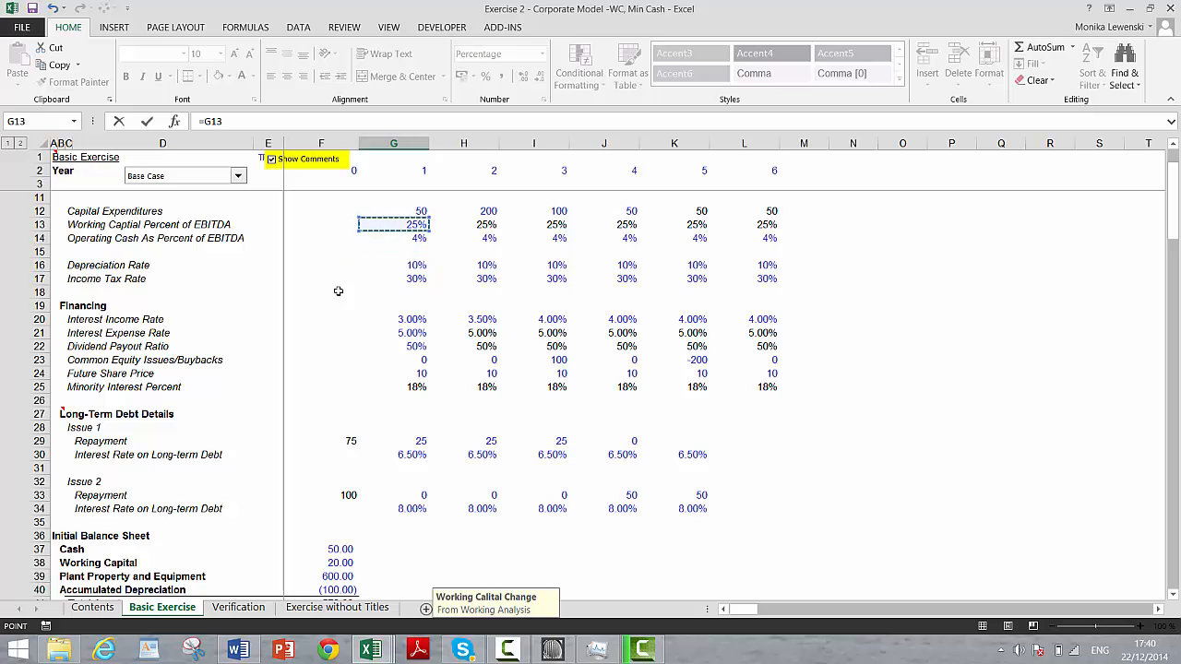
key(Escape)
key(Down)
key(Down)
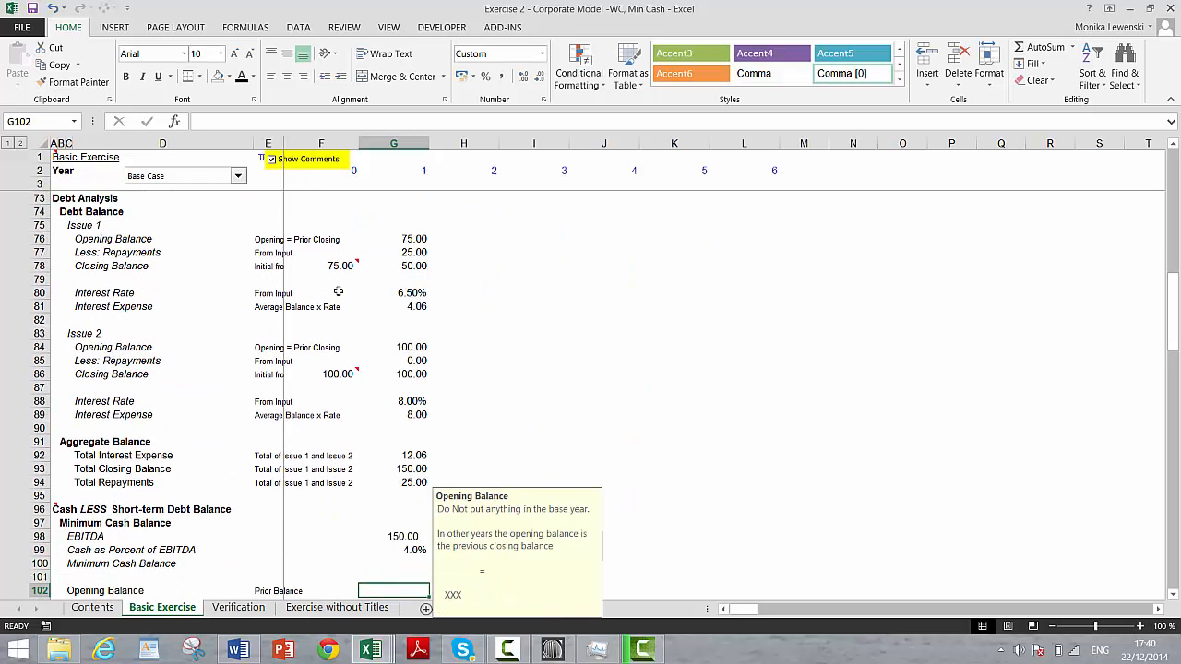
Calculate the year 1 Minimum Cash Balance in G100 by multiplying EBITDA by the cash percentage, =G98*G99.
key(Up)
key(Up)
key(Up)
key(Up)
key(Down)
key(Down)
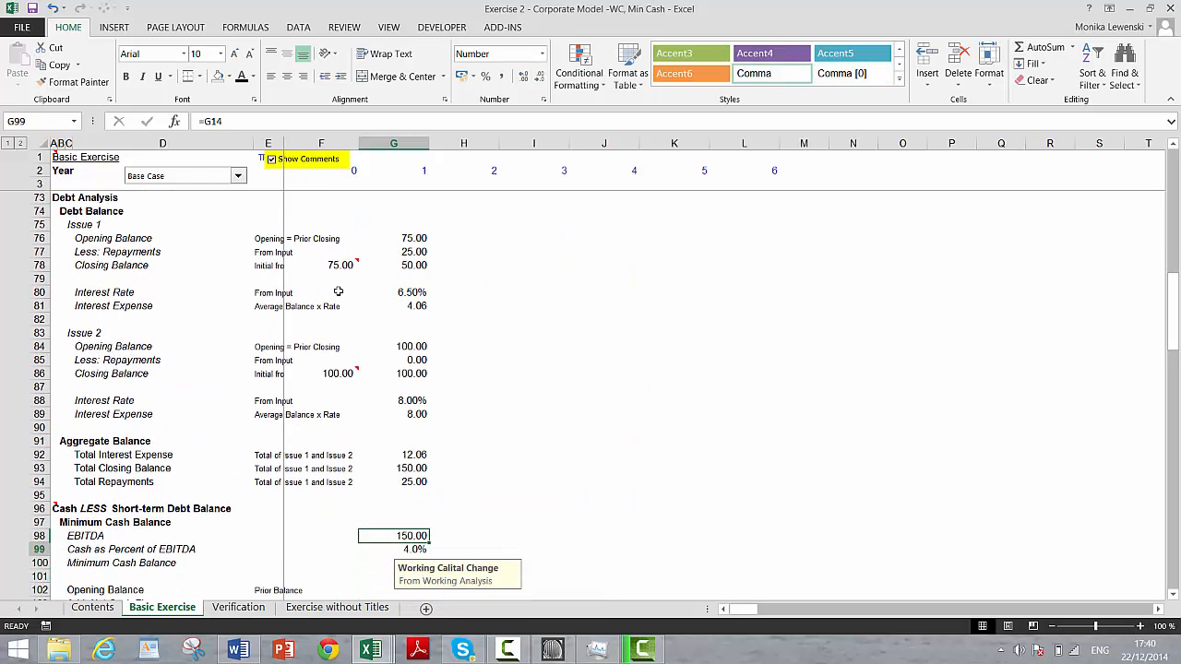
text(=)
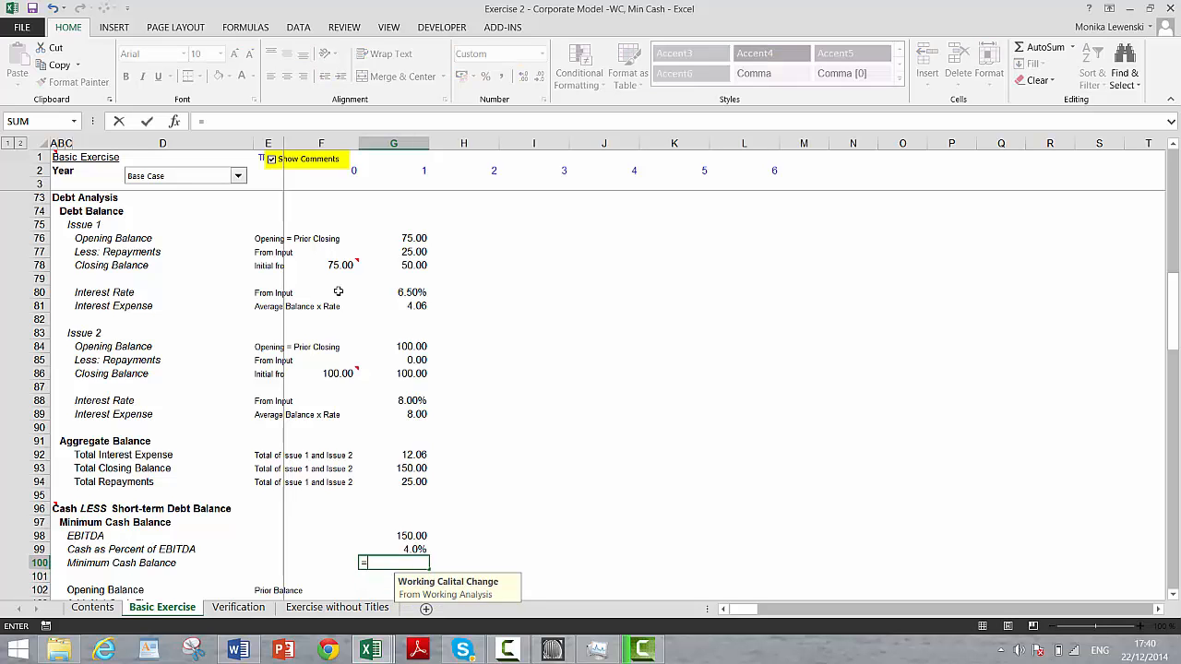
key(Up)
key(Up)
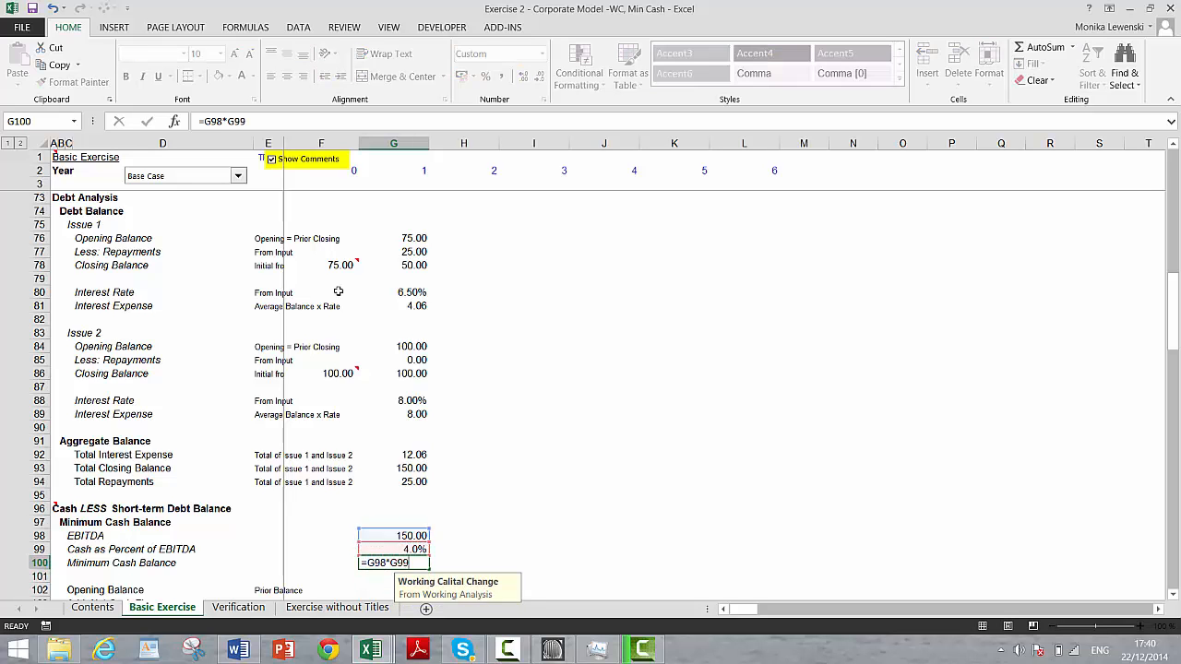
key(Return)
key(Down)
key(Down)
key(Up)
key(Up)
key(Up)
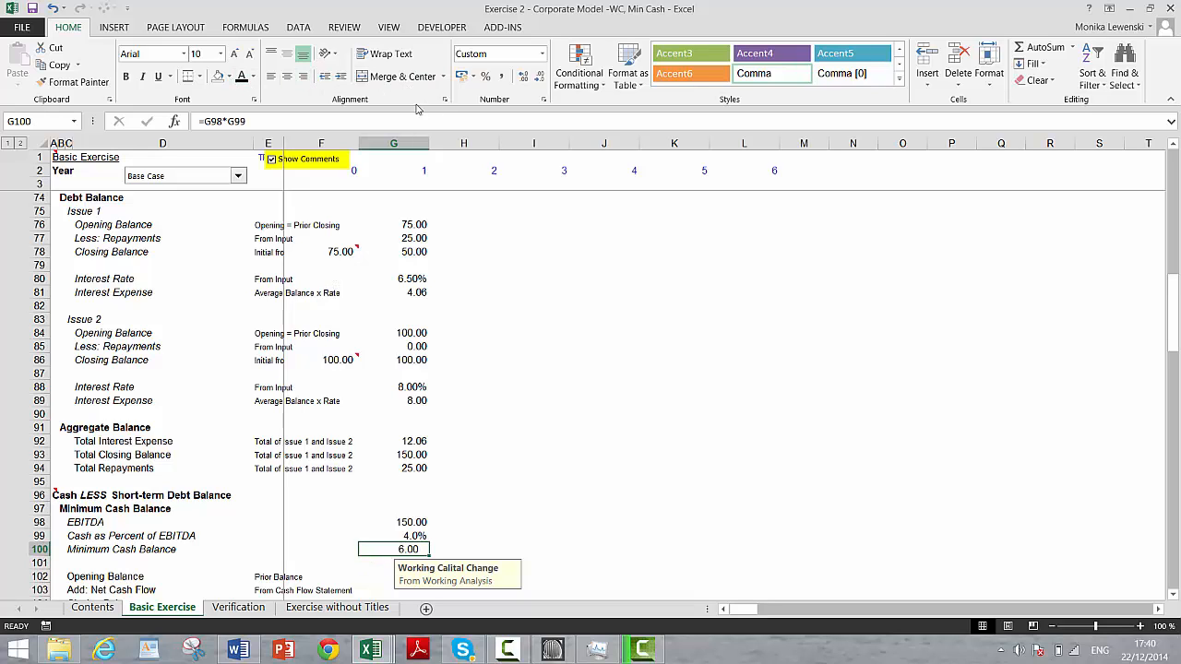
Calculate the base year Closing Balance in F104 as initial balance sheet cash less short-term debt, =F37-F44.
key(Down)
key(Down)
key(Down)
key(Down)
key(Down)
key(Down)
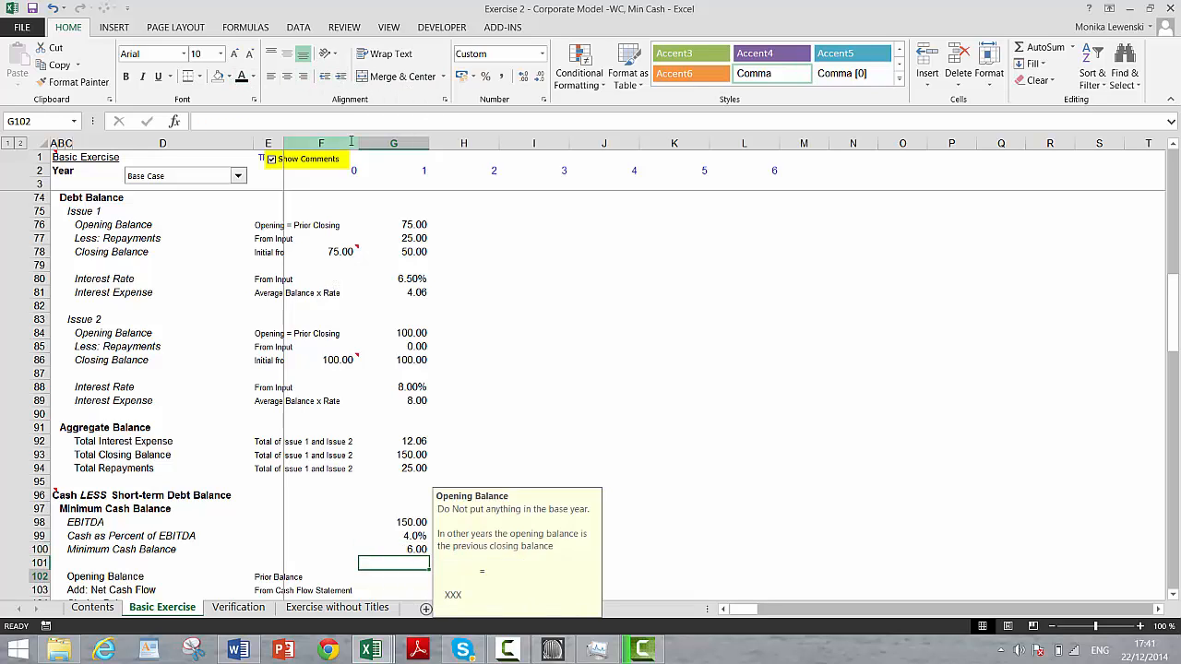
key(Left)
key(Up)
key(Up)
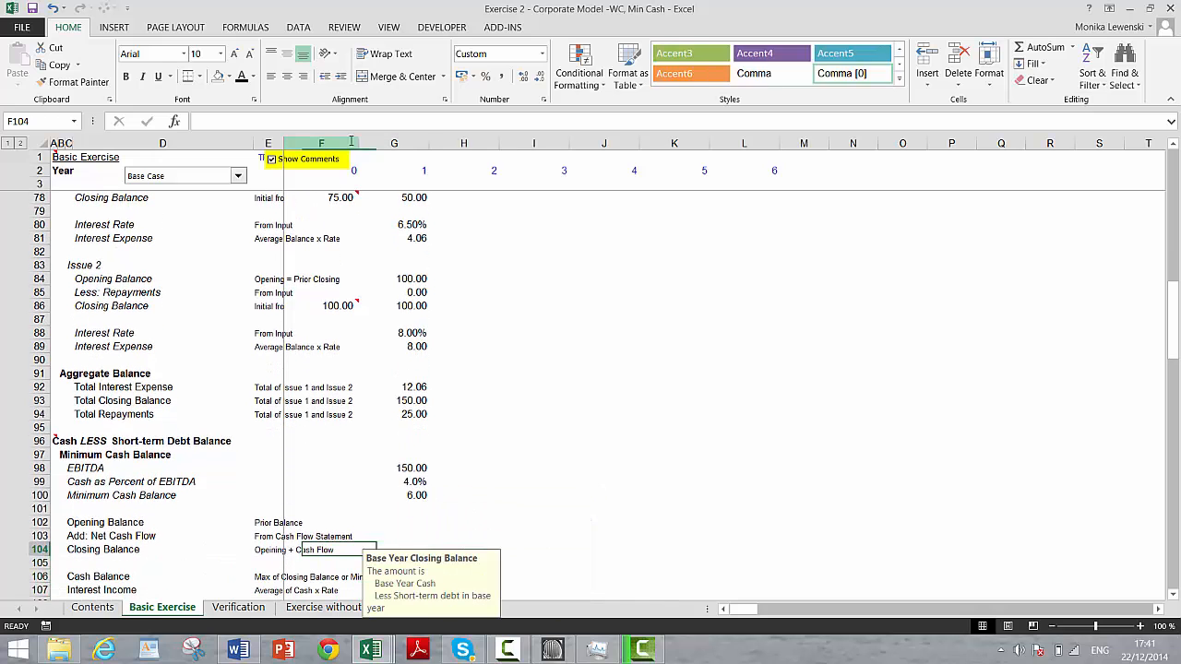
text(=)
key(Page_Up)
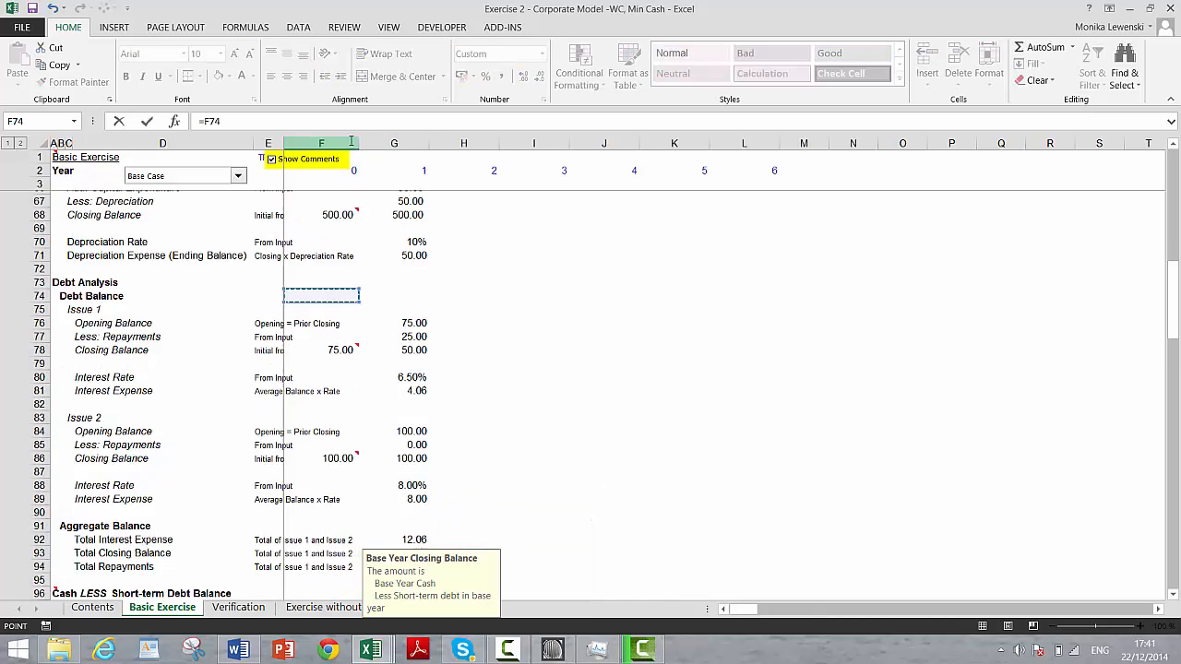
key(Page_Up)
key(Page_Up)
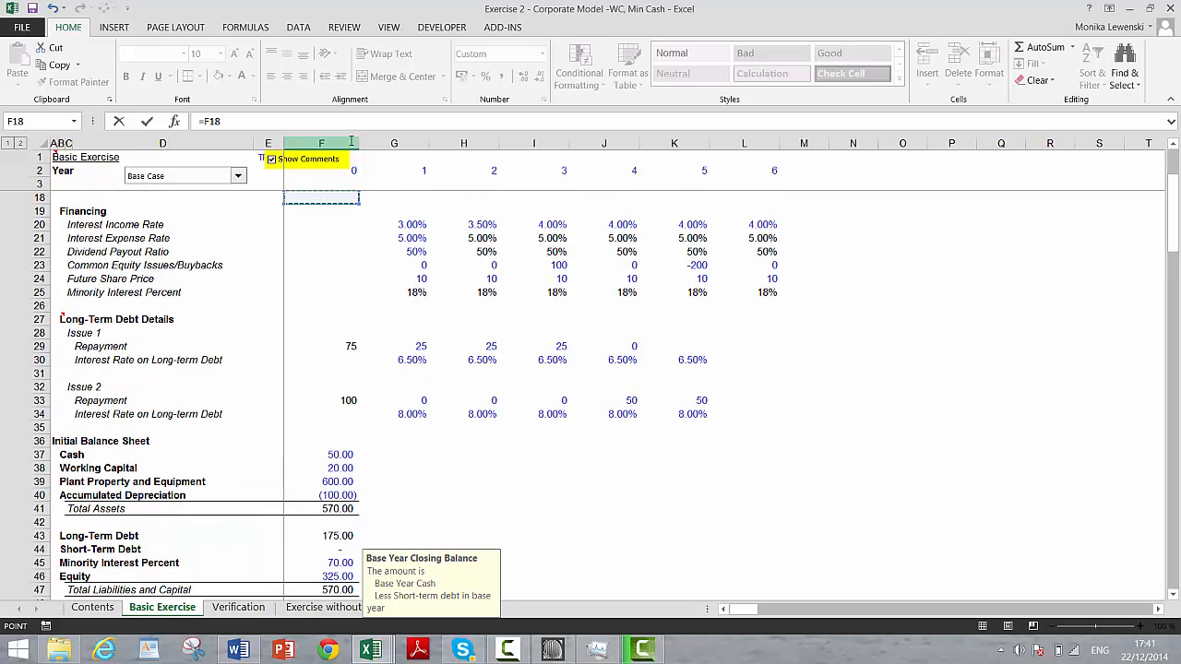
key(Up)
key(Up)
key(Up)
key(Up)
key(Up)
key(Up)
key(Up)
key(Up)
key(Up)
key(Up)
key(Up)
key(Up)
key(Up)
key(Up)
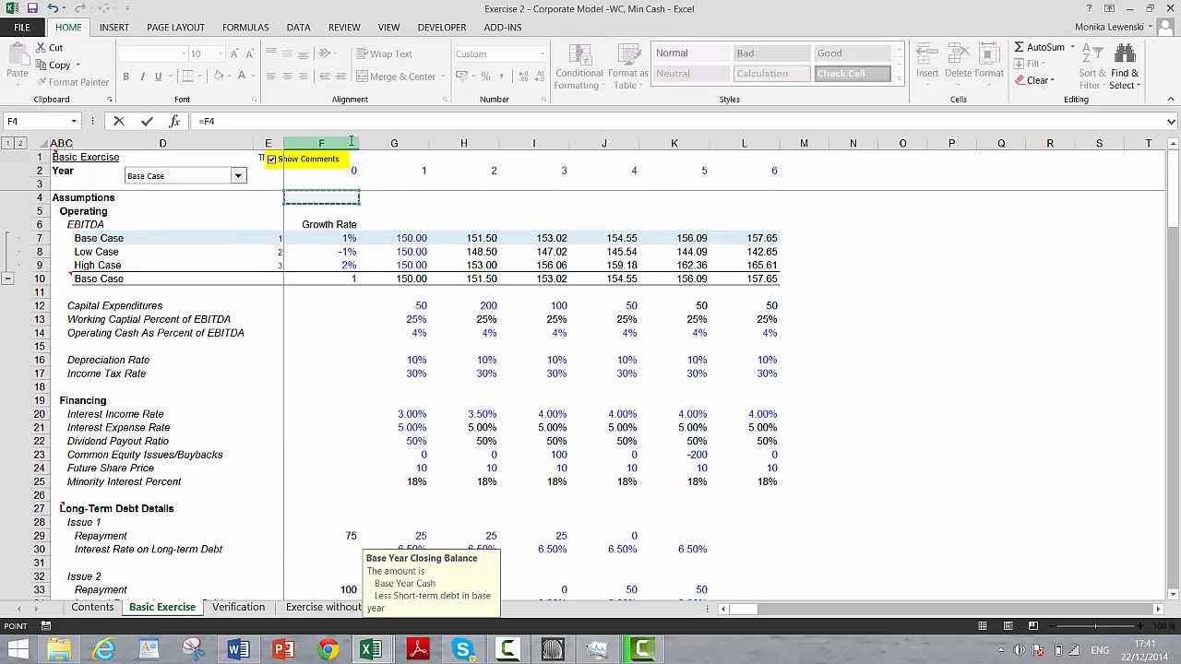
key(Down)
key(Page_Down)
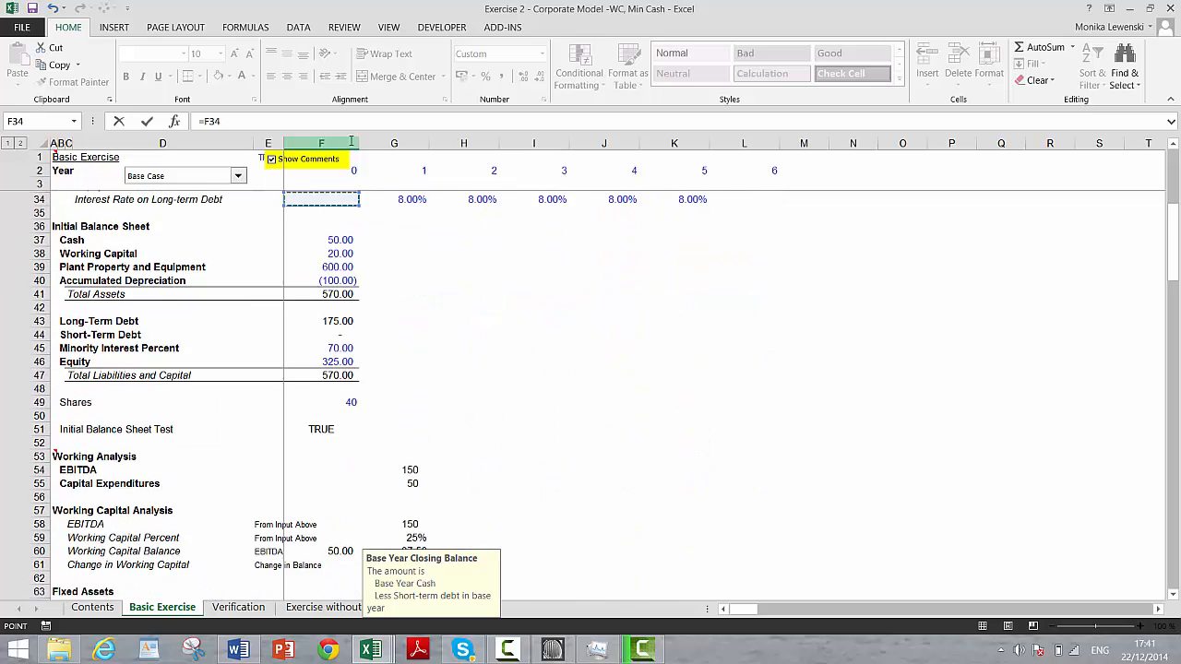
key(Up)
key(Down)
key(Down)
key(Down)
key(Down)
key(Down)
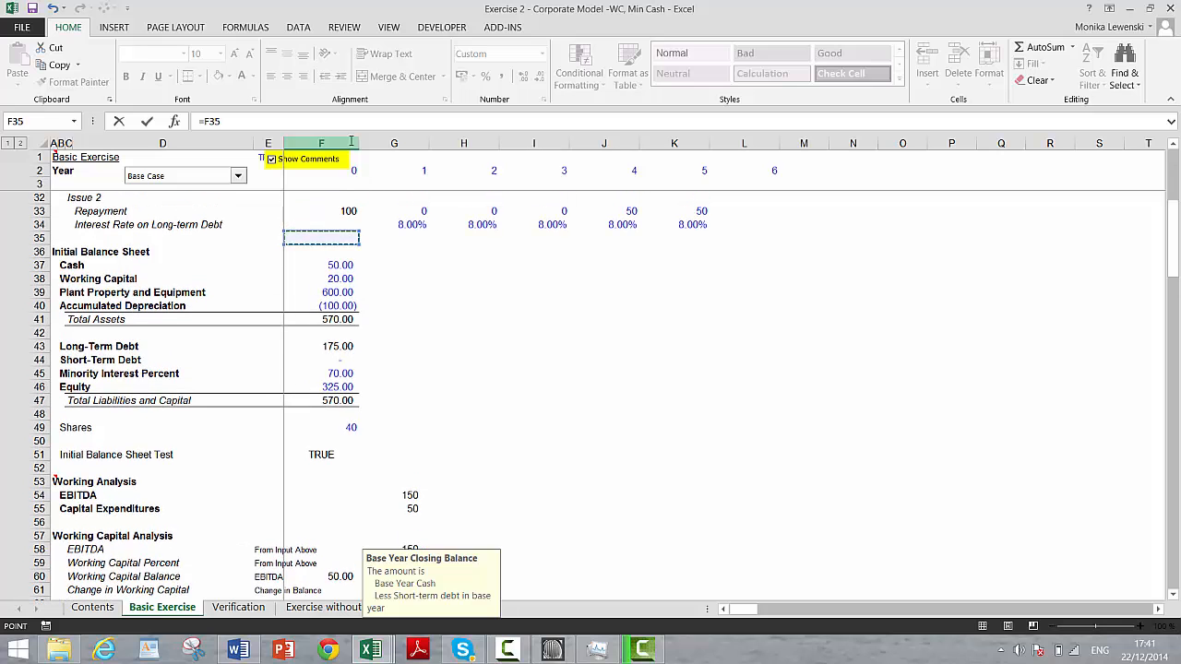
key(Up)
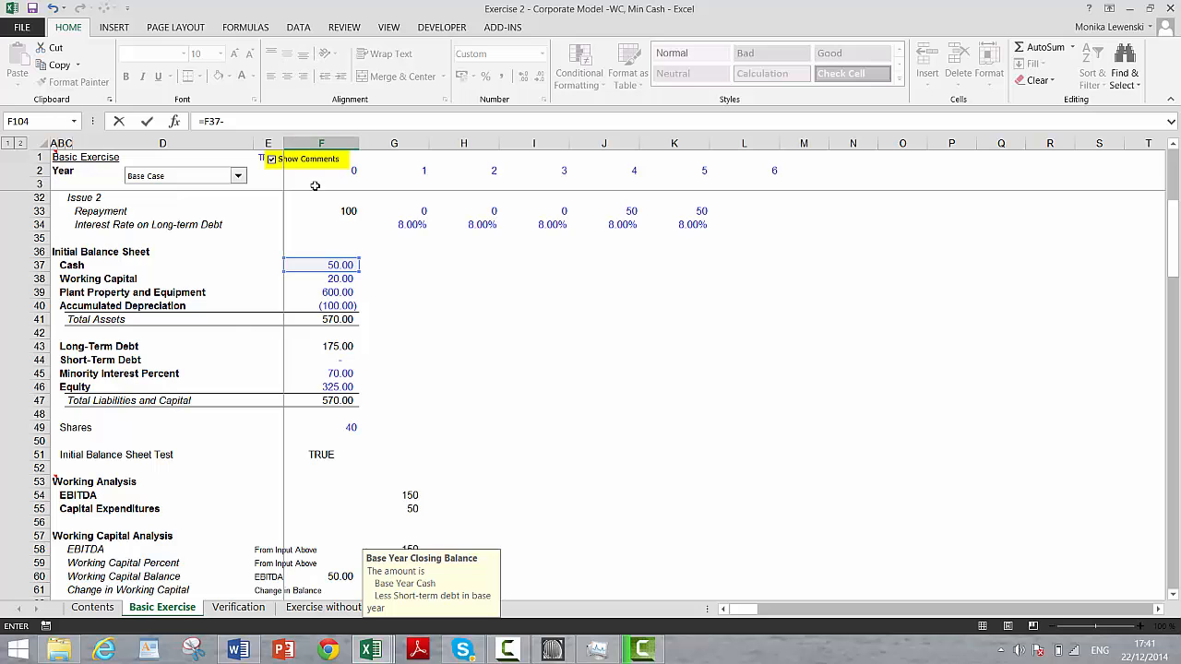
text(-)
click(326, 364)
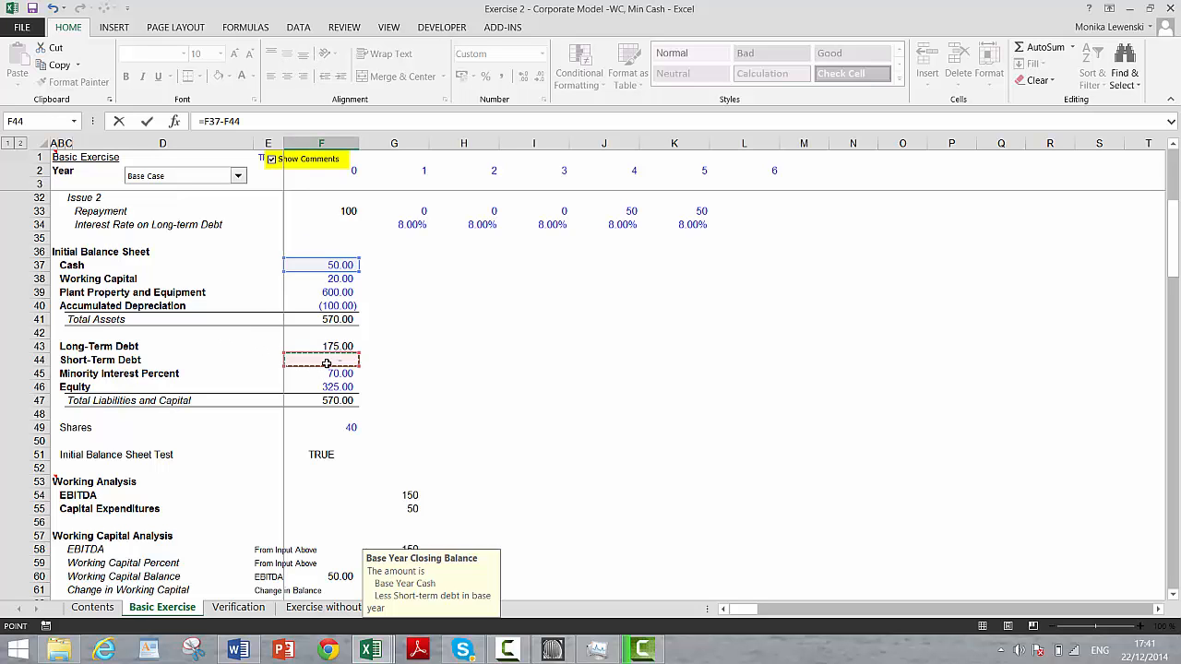
key(Return)
Link the year 1 Opening Balance in G102 to the base year Closing Balance, =F104.
key(Down)
key(Up)
key(Up)
key(Up)
key(Up)
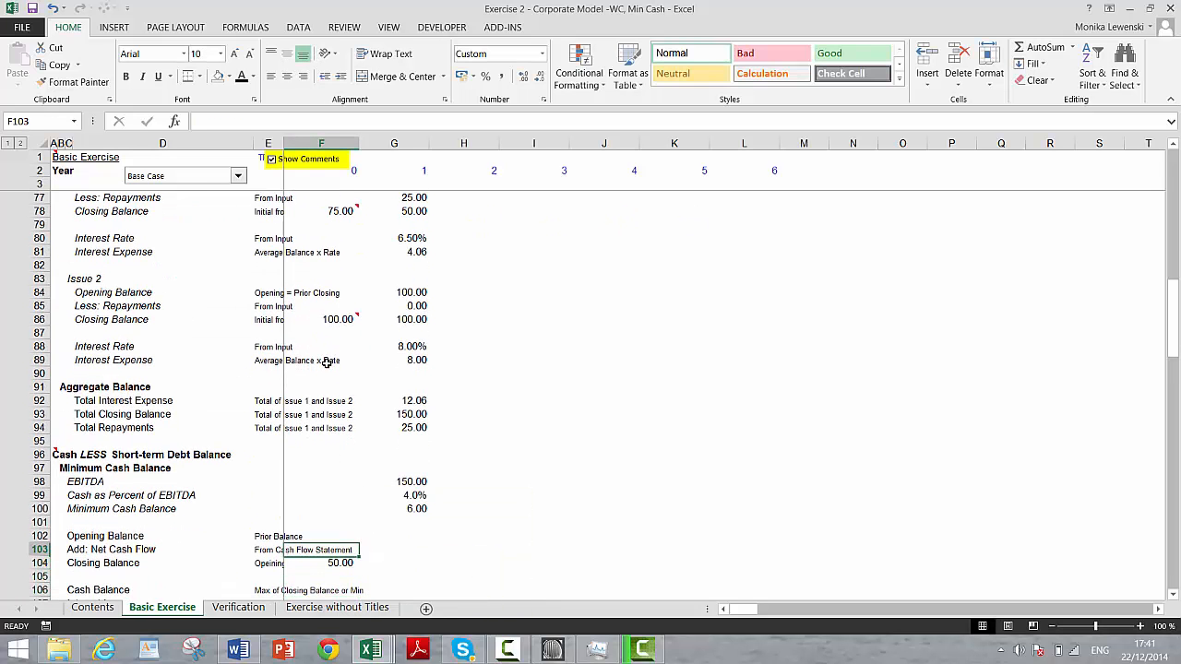
key(Right)
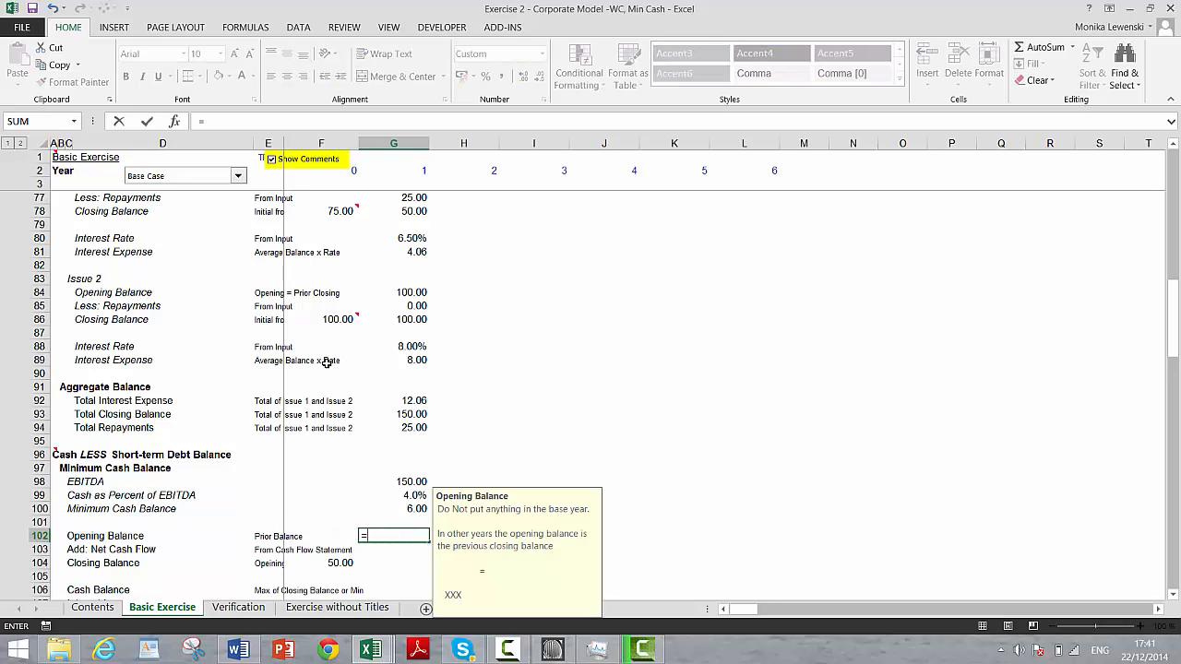
text(=)
key(Down)
key(Down)
key(Left)
key(Return)
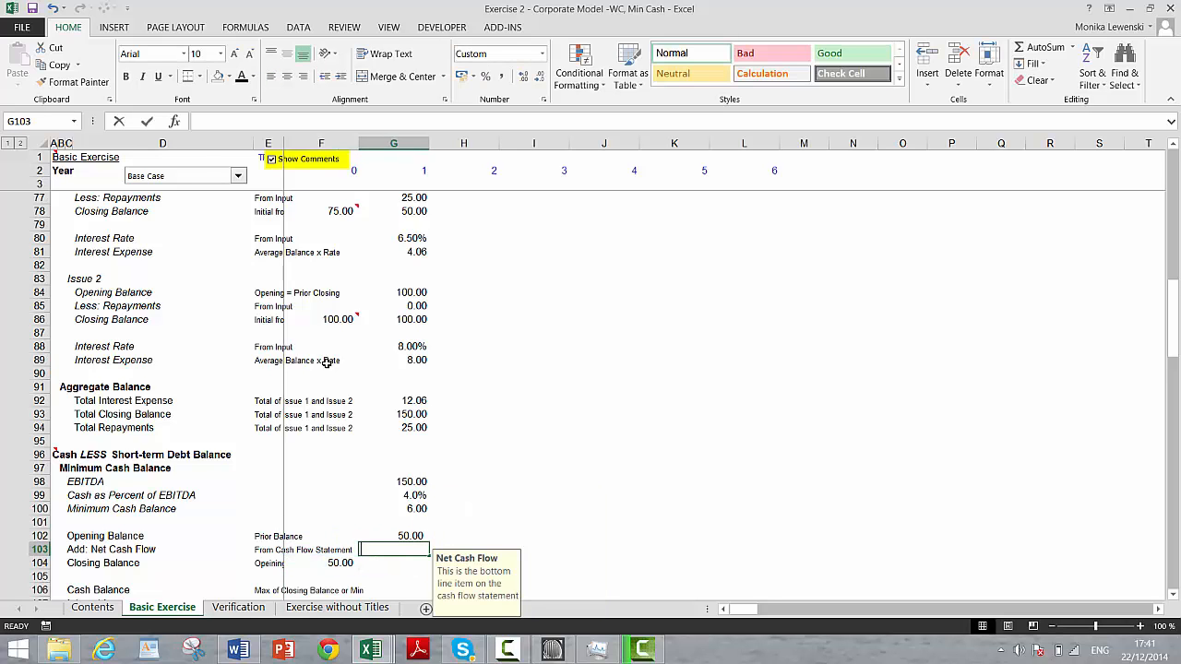
Link the year 1 Add: Net Cash Flow in G103 to the Net Cash Flow row of the Cash Flow Statement, =G139.
text(=)
key(Down)
key(Down)
key(Down)
key(Down)
key(Down)
key(Down)
key(Down)
key(Down)
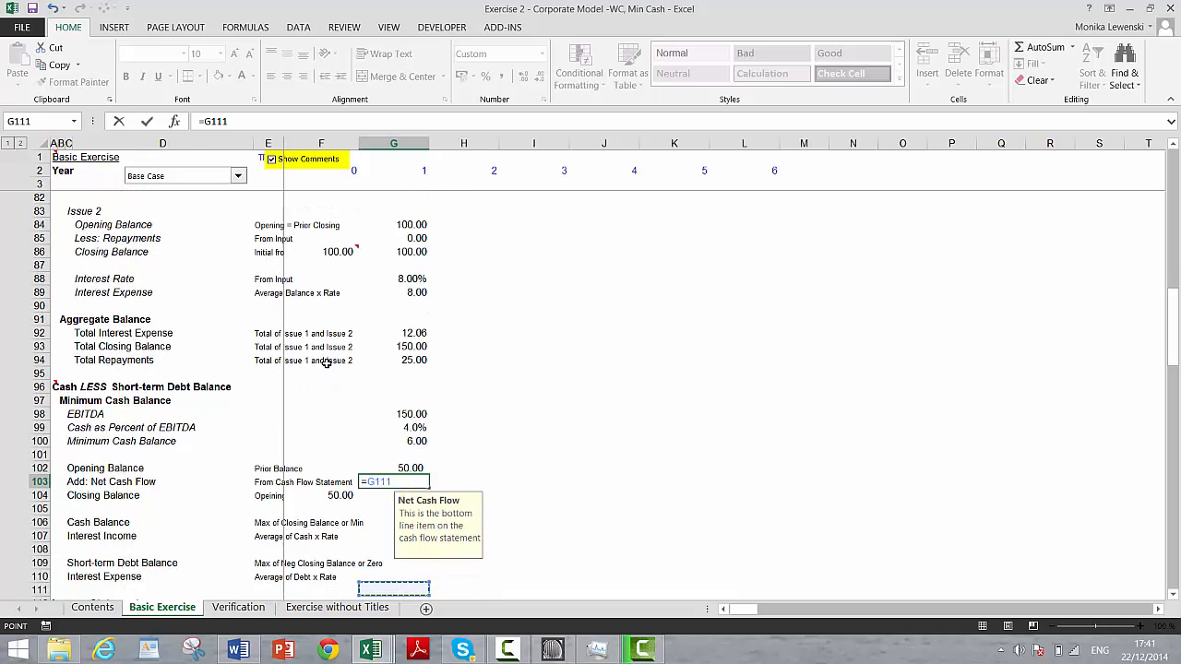
key(Down)
key(Down)
key(Down)
key(Down)
key(Down)
key(Down)
key(Down)
key(Down)
key(Down)
key(Down)
key(Down)
key(Down)
key(Down)
key(Down)
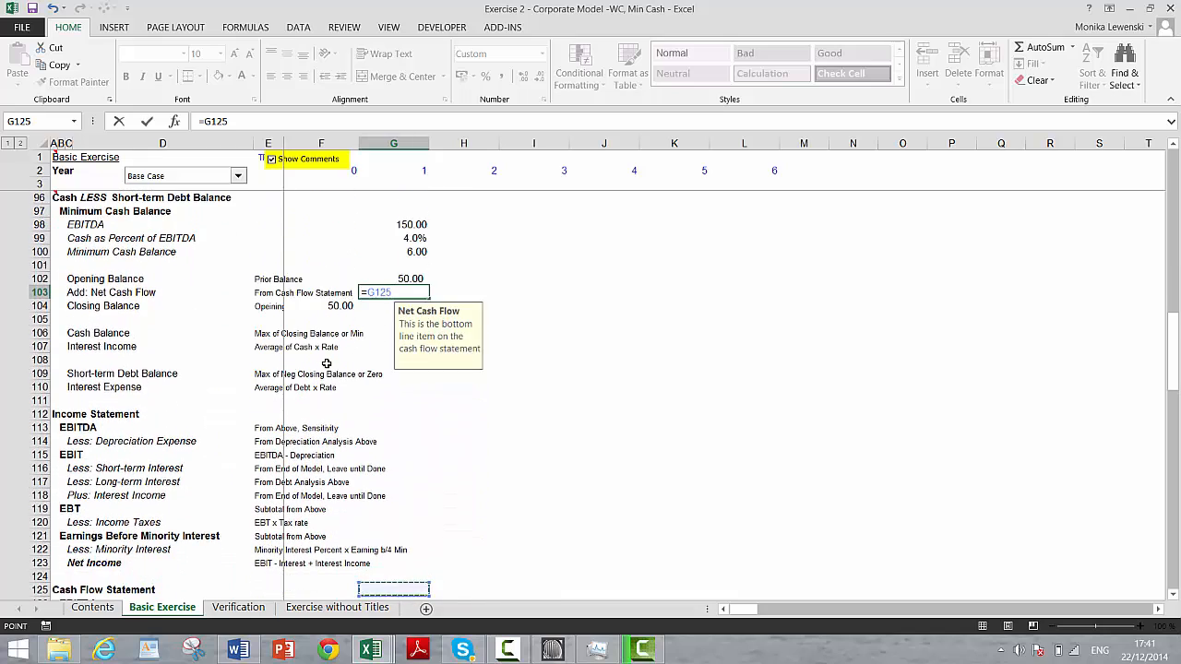
key(Down)
key(Down)
key(Down)
key(Down)
key(Down)
key(Down)
key(Down)
key(Down)
key(Down)
key(Down)
key(Down)
key(Down)
key(Down)
key(Down)
key(Down)
key(Down)
key(Down)
key(Down)
key(Down)
key(Down)
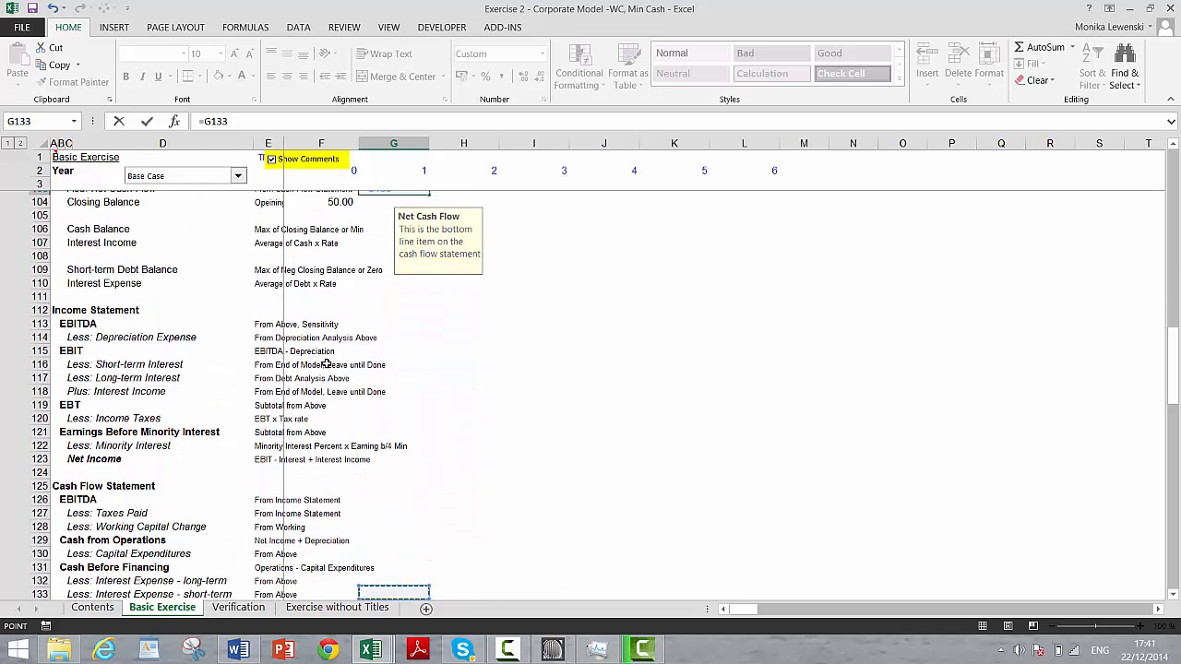
key(Up)
key(Up)
key(Up)
key(Up)
key(Up)
key(Up)
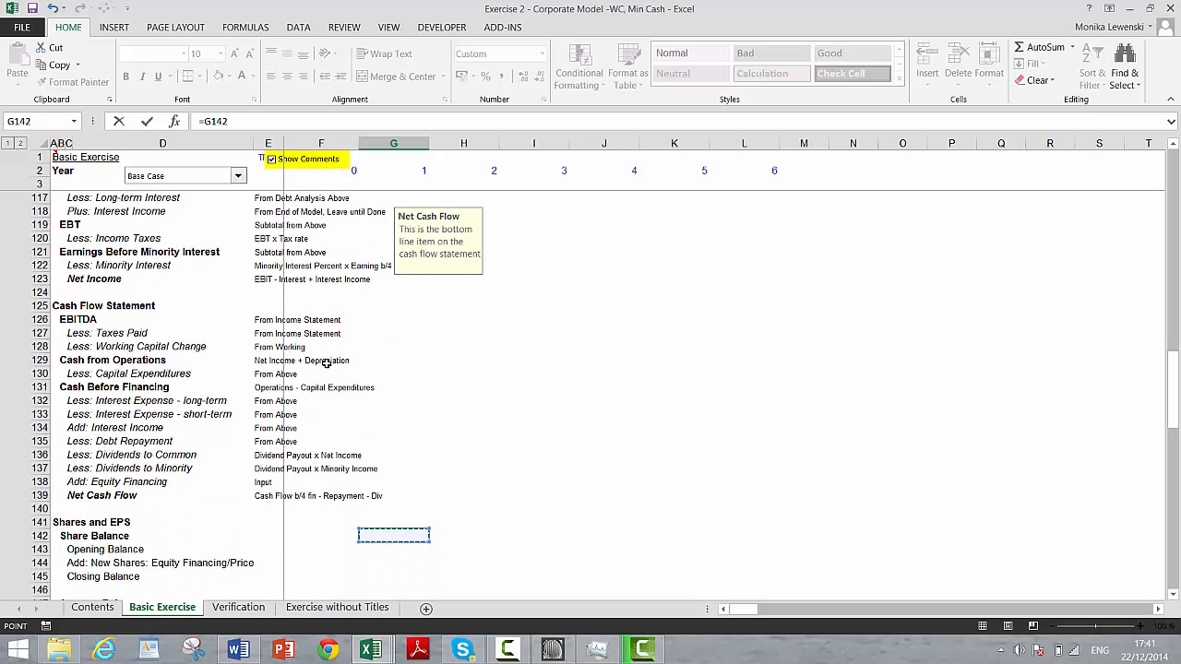
key(Return)
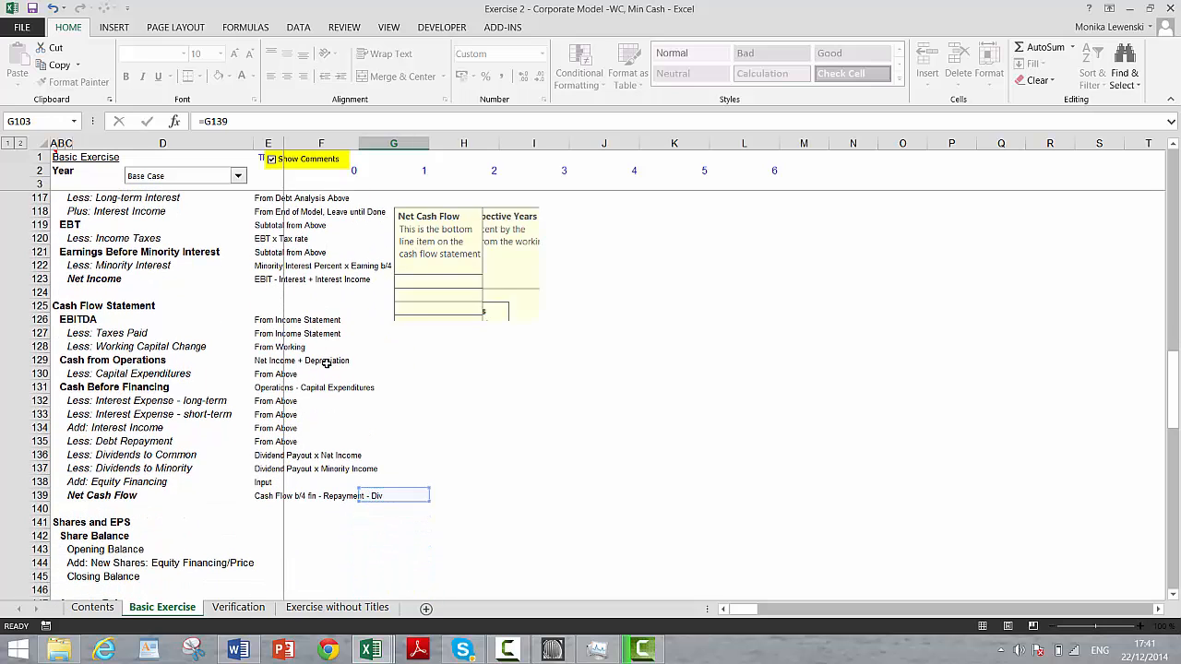
Review the year 1 Minimum Cash Balance, Opening Balance and Net Cash Flow rows of the Cash LESS Short-term Debt section.
key(Up)
key(Up)
key(Up)
key(Up)
key(Up)
key(Up)
key(Up)
key(Up)
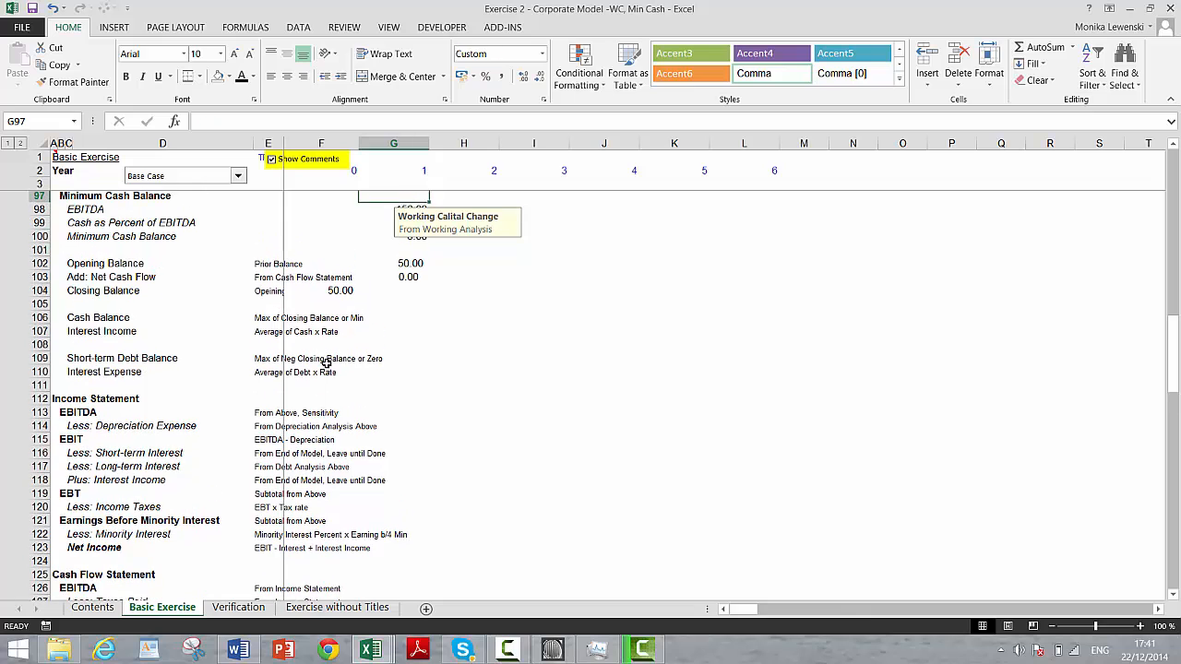
Calculate the year 1 Closing Balance in G104 as Opening Balance (G102) plus Net Cash Flow (G103).
key(Down)
key(Down)
key(Down)
key(Down)
key(Down)
key(Down)
key(Down)
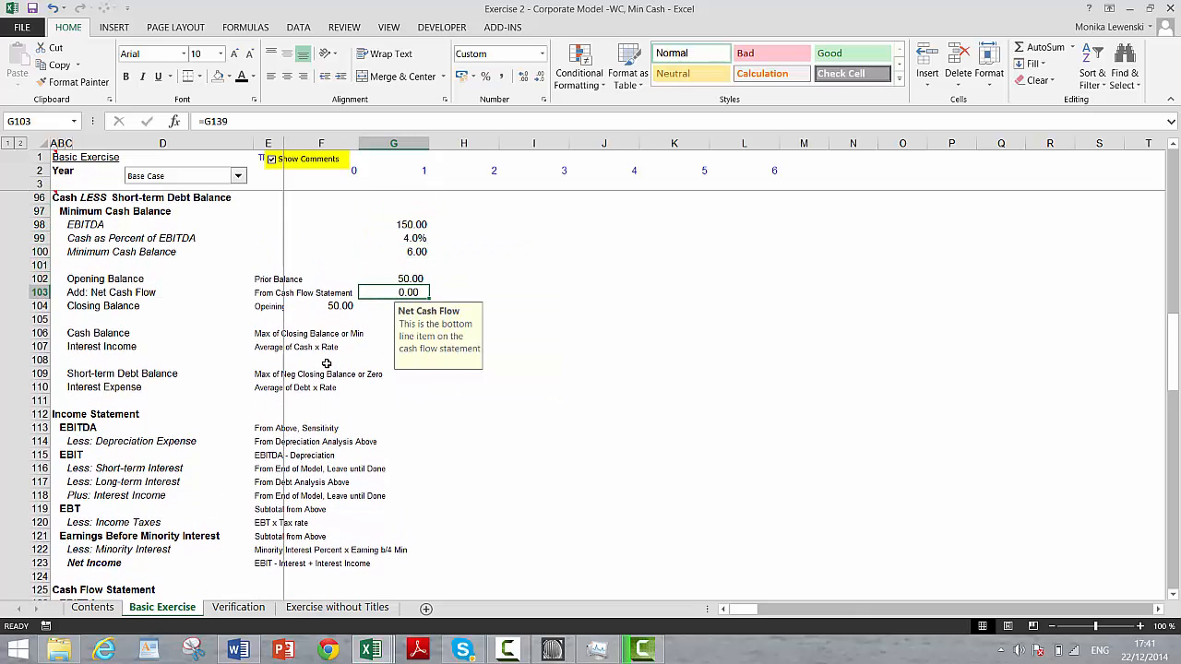
key(Up)
key(Down)
key(Down)
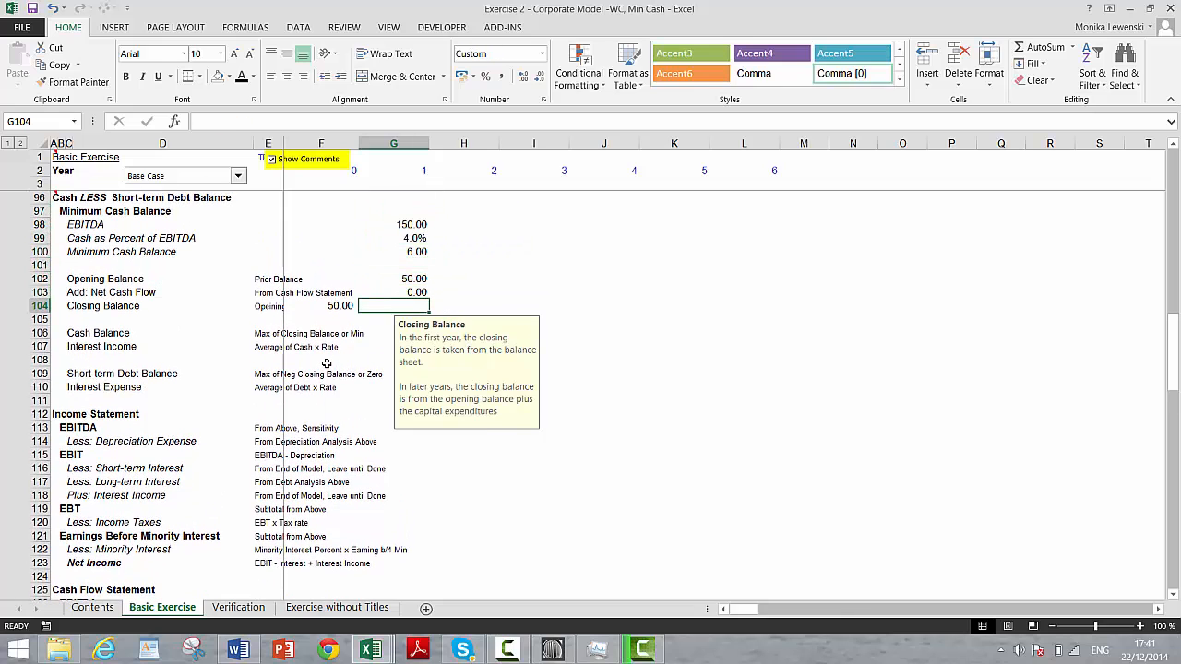
text(=)
key(Up)
key(Up)
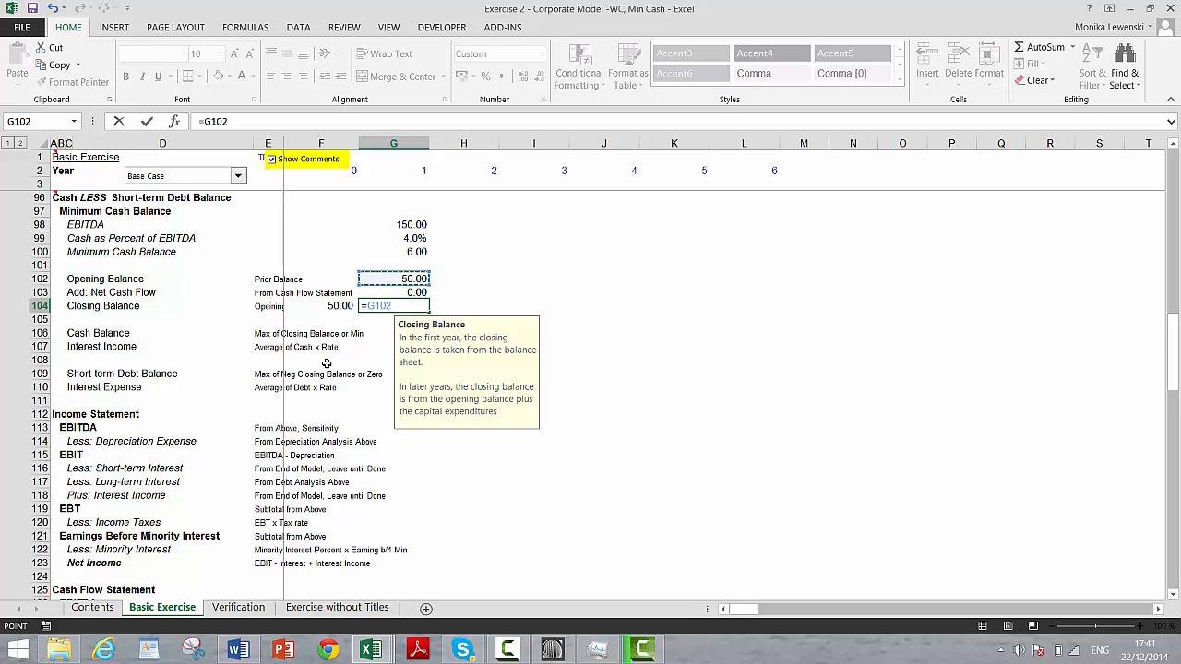
key(Return)
Calculate the year 1 Cash Balance in G106 as the larger of the Closing Balance and zero, =MAX(G104;0).
key(Down)
key(Down)
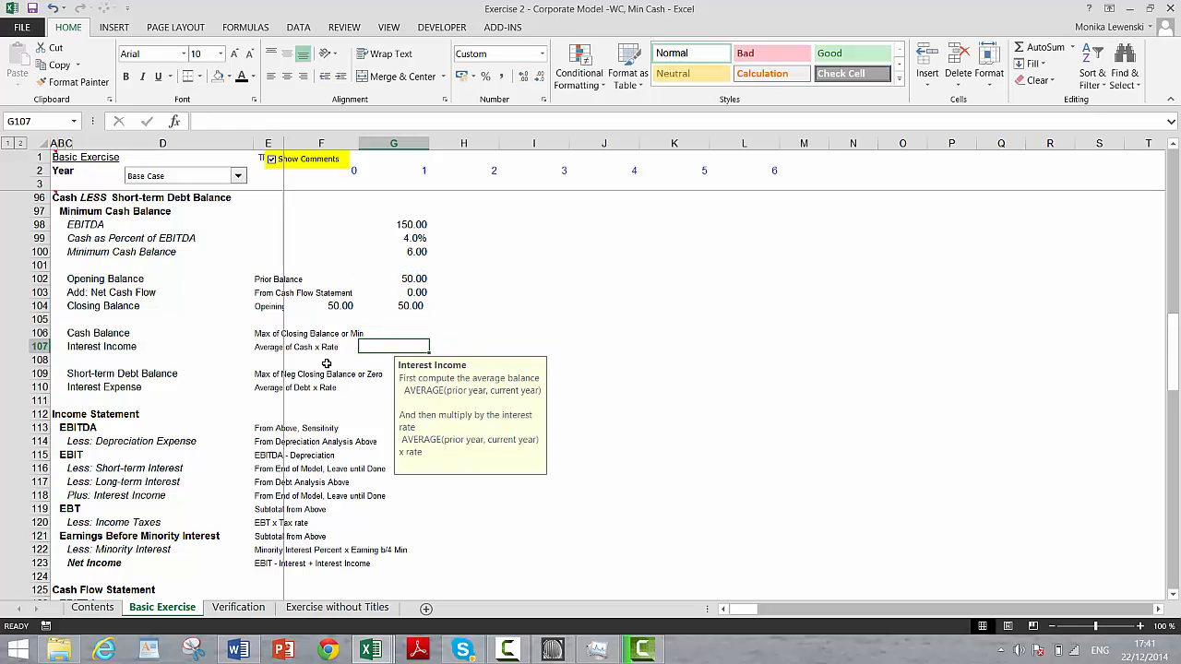
key(Up)
key(Left)
key(Right)
key(Up)
key(Up)
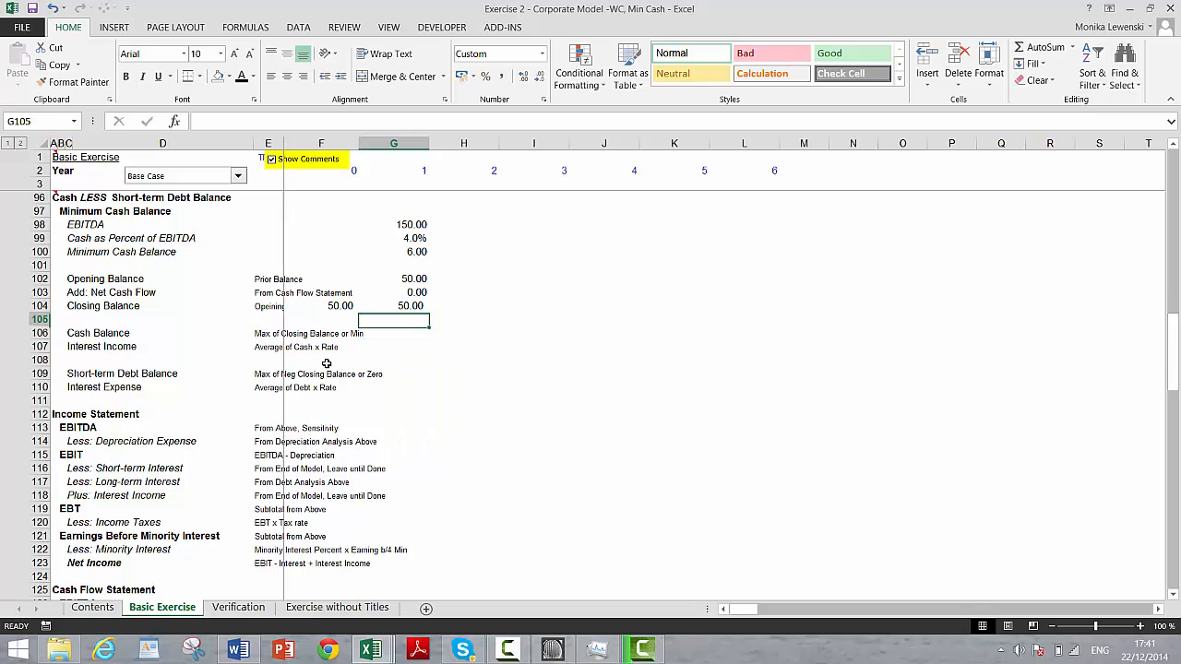
key(Down)
key(Down)
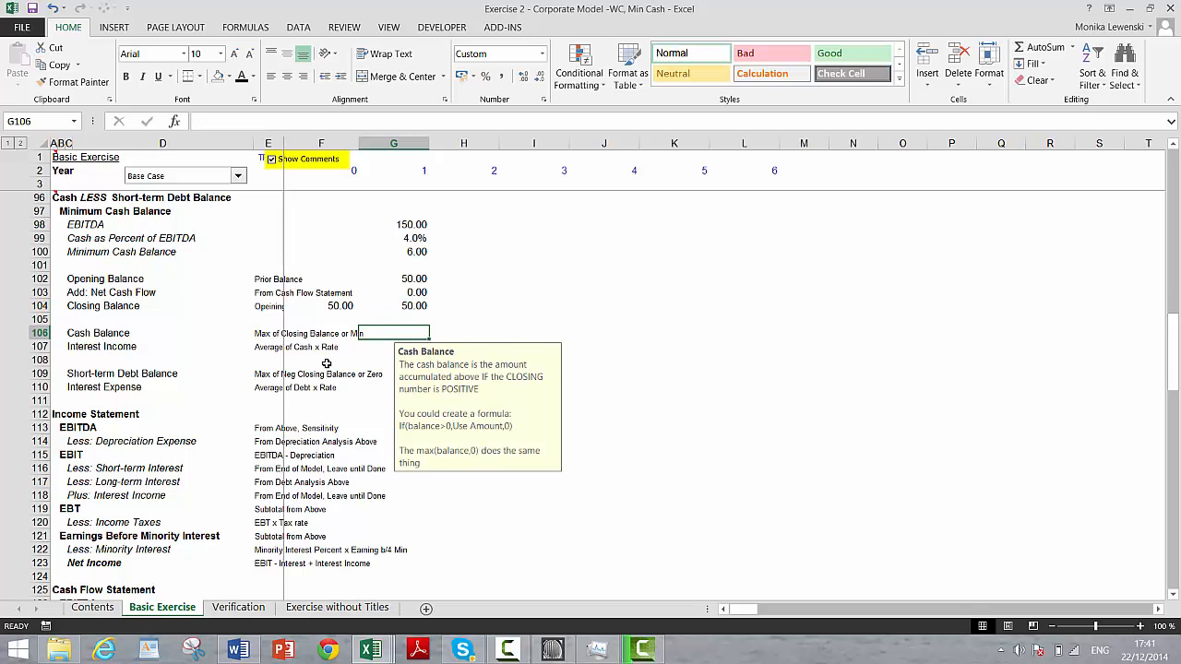
text(=max()
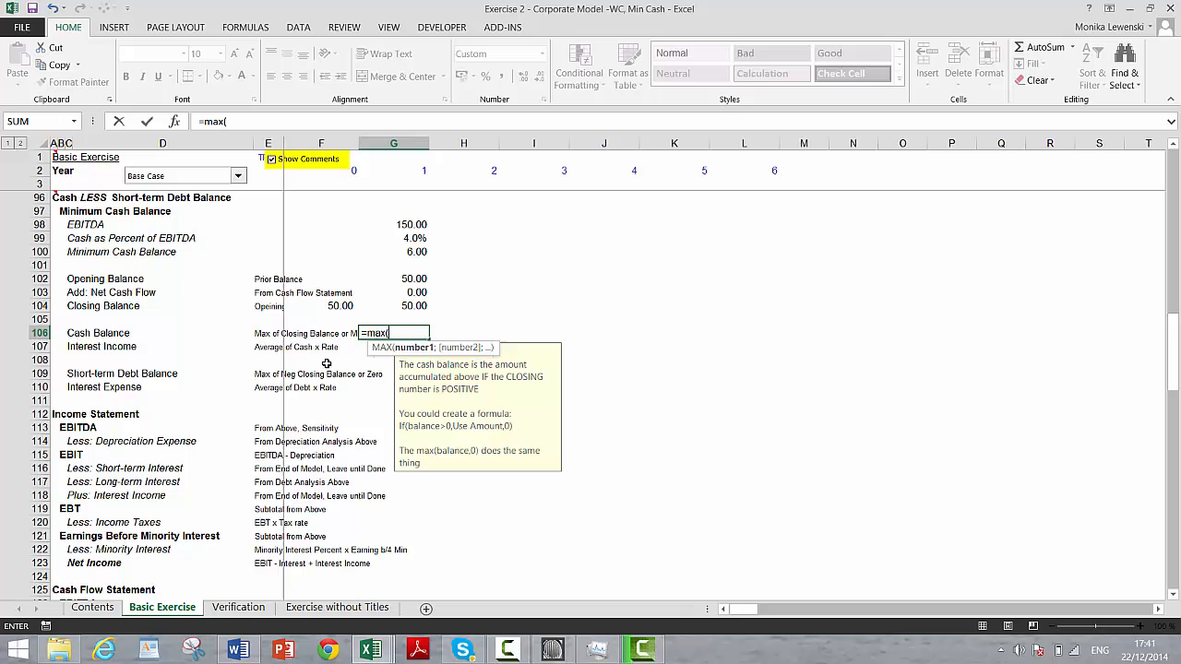
key(Up)
key(Up)
text(;)
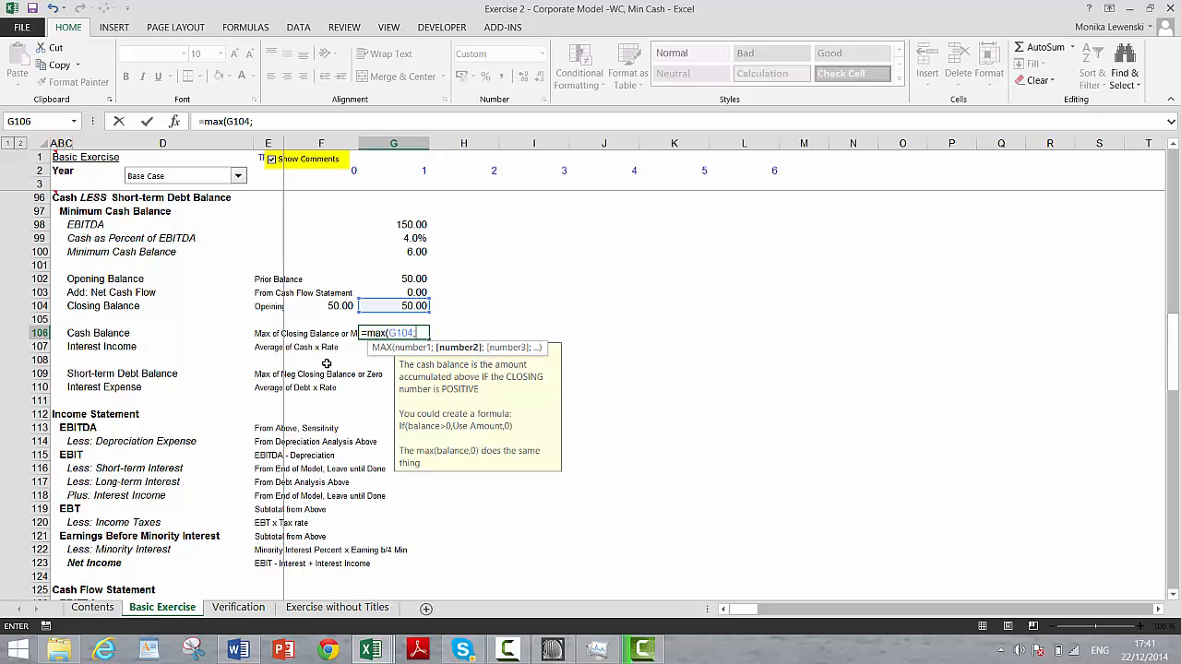
key(Return)
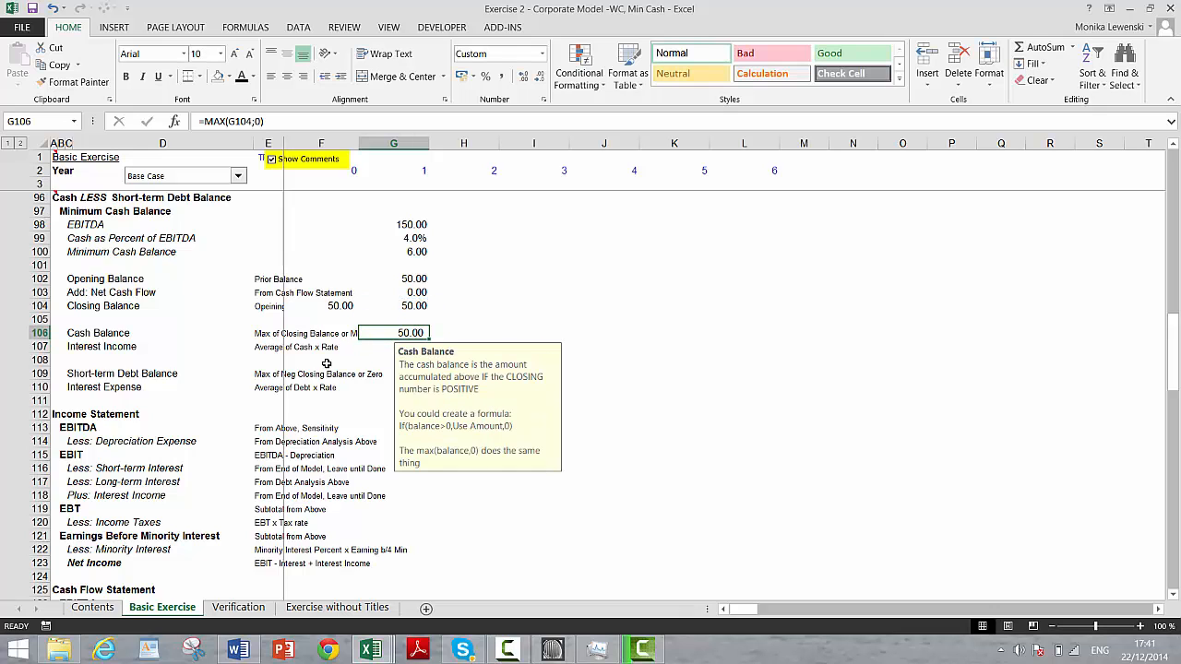
Replace the zero in the year 1 Cash Balance formula with the Minimum Cash Balance, =MAX(G104;G100).
key(F2)
key(BackSpace)
key(BackSpace)
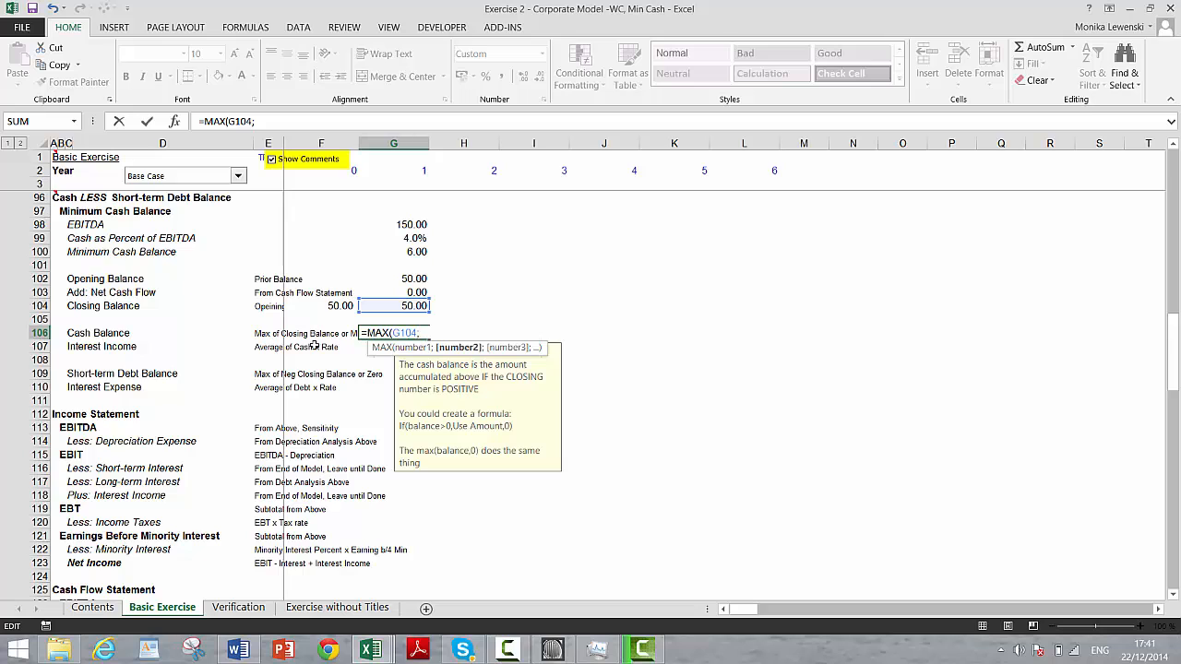
click(412, 252)
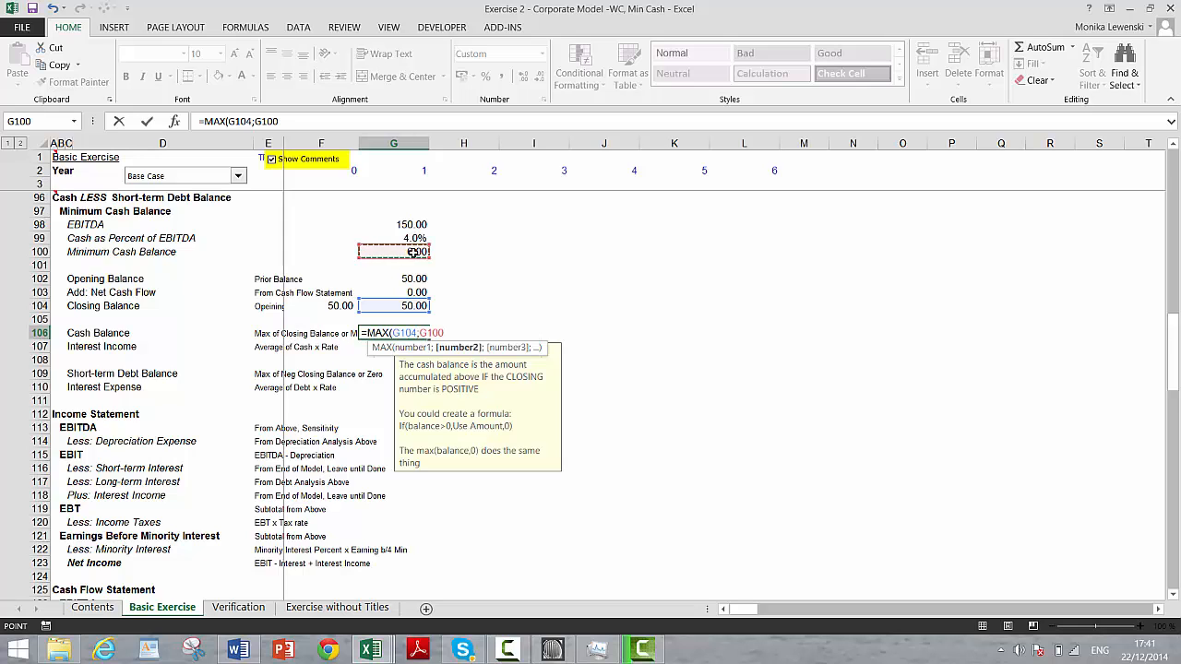
key(Return)
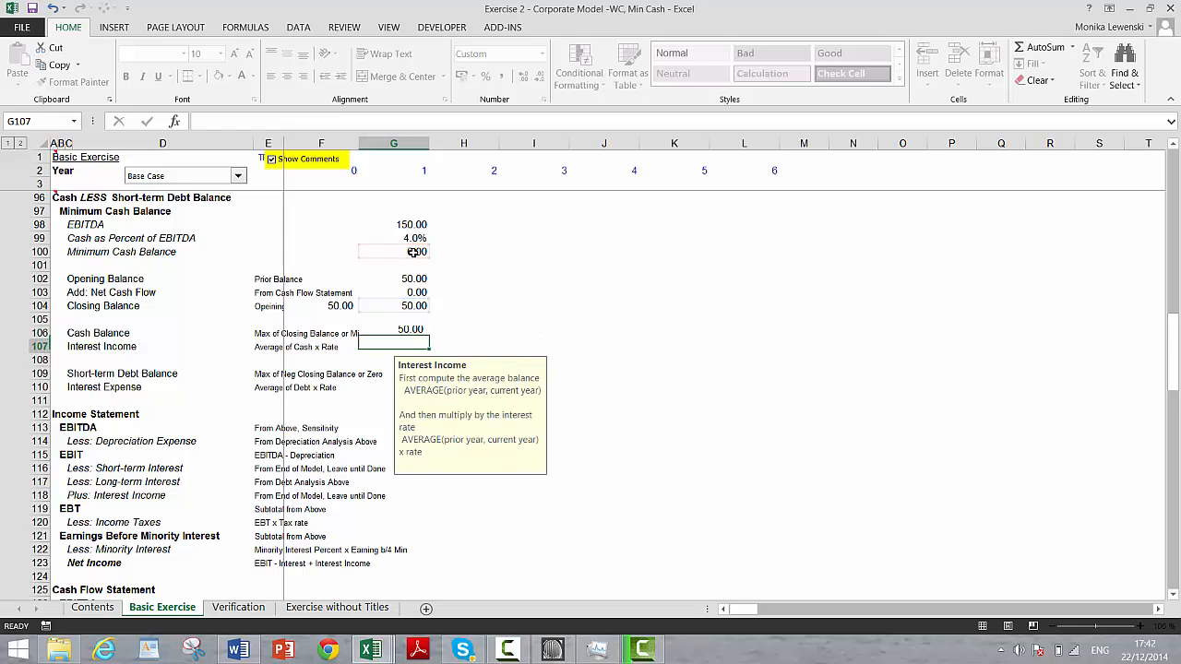
Calculate the year 1 Interest Income in G107 as Cash Balance times the Interest Income Rate, =G106*G20.
text(=)
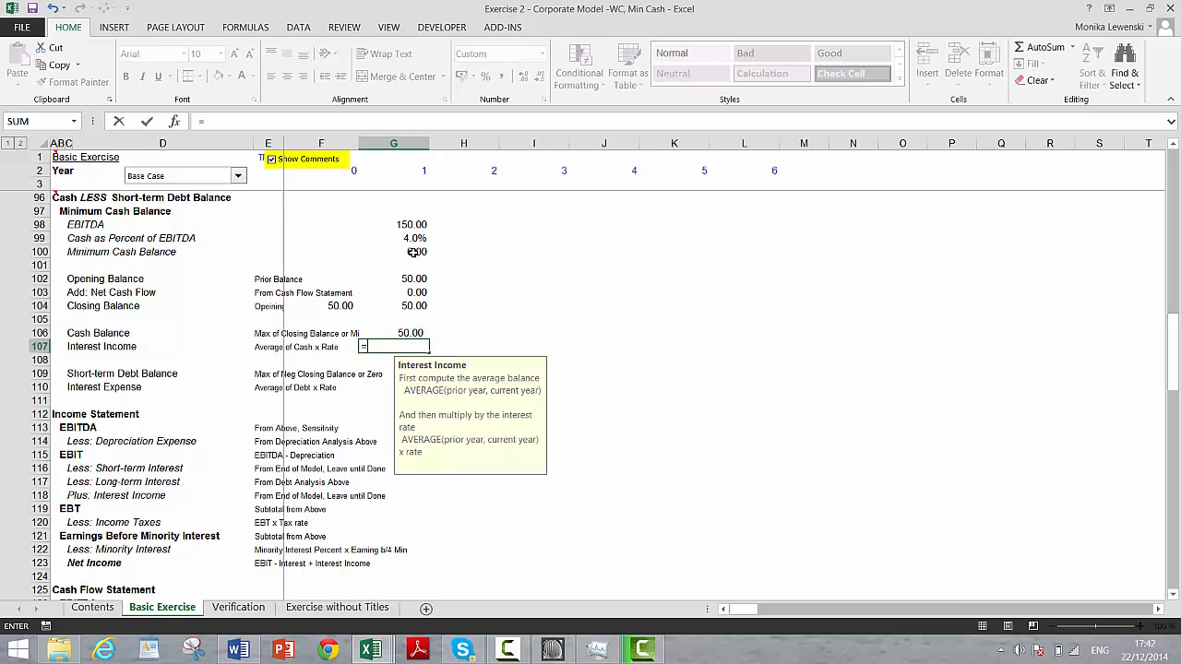
key(Up)
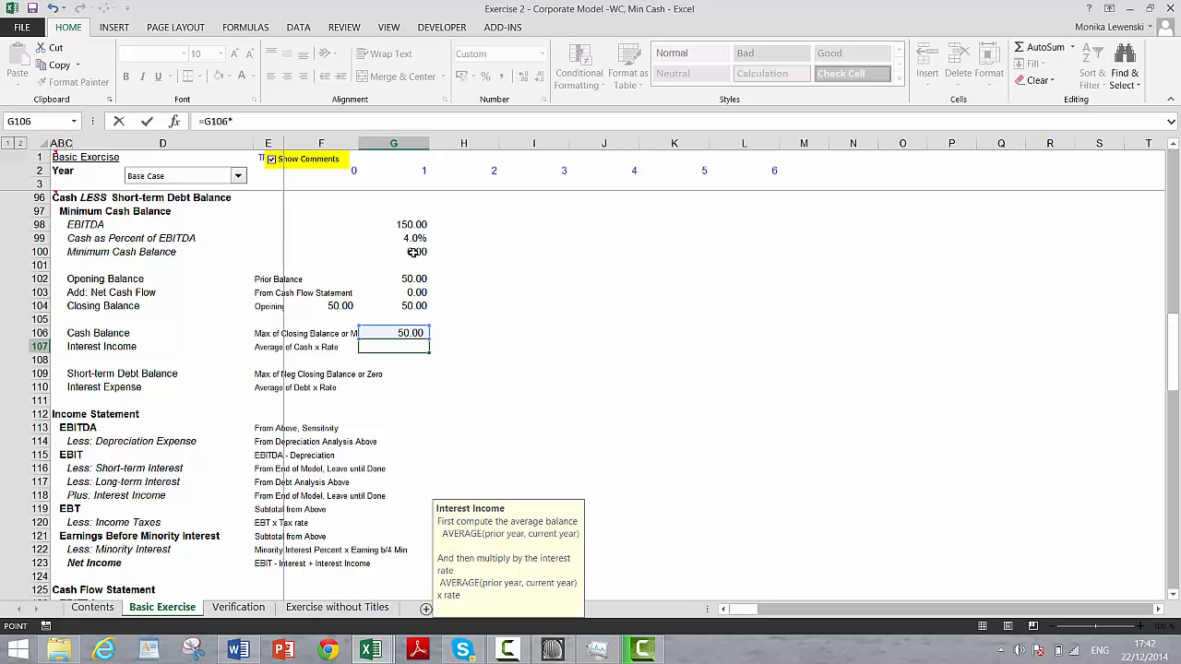
key(Up)
key(Up)
key(Up)
key(Up)
key(Up)
key(Up)
key(Up)
key(Up)
key(Up)
key(Up)
key(Up)
key(Up)
key(Up)
key(Up)
key(Up)
key(Up)
key(Up)
key(Up)
key(Up)
key(Up)
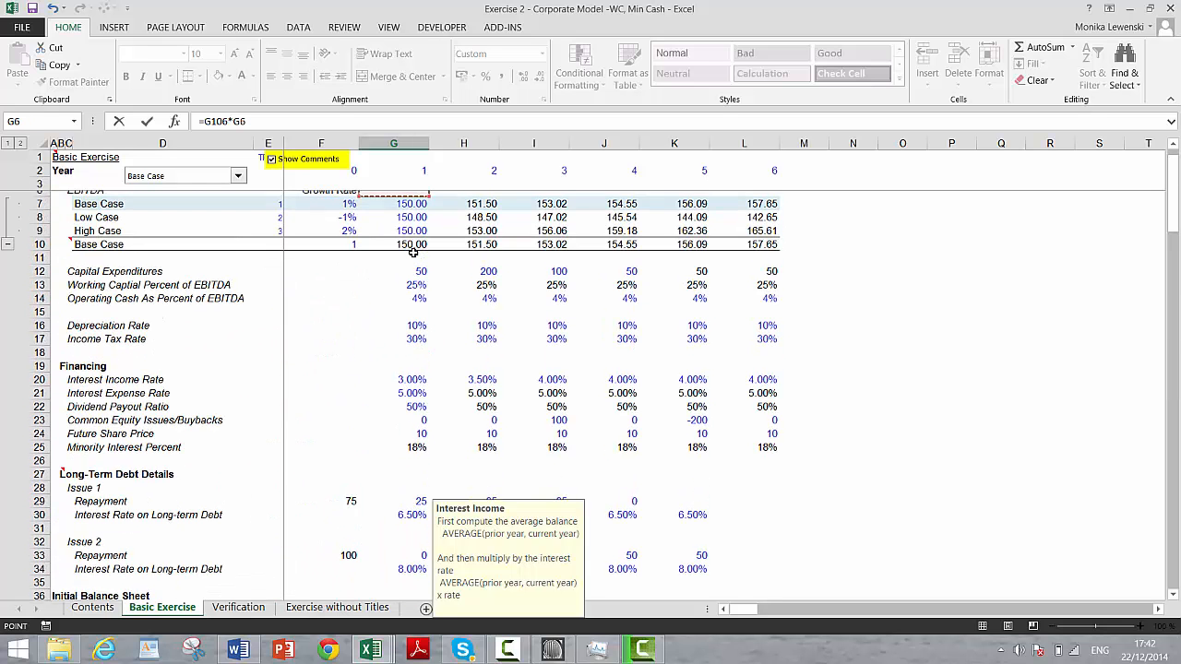
key(Down)
key(Down)
key(Down)
key(Down)
key(Down)
key(Down)
key(Down)
key(Down)
key(Down)
key(Down)
key(Down)
key(Down)
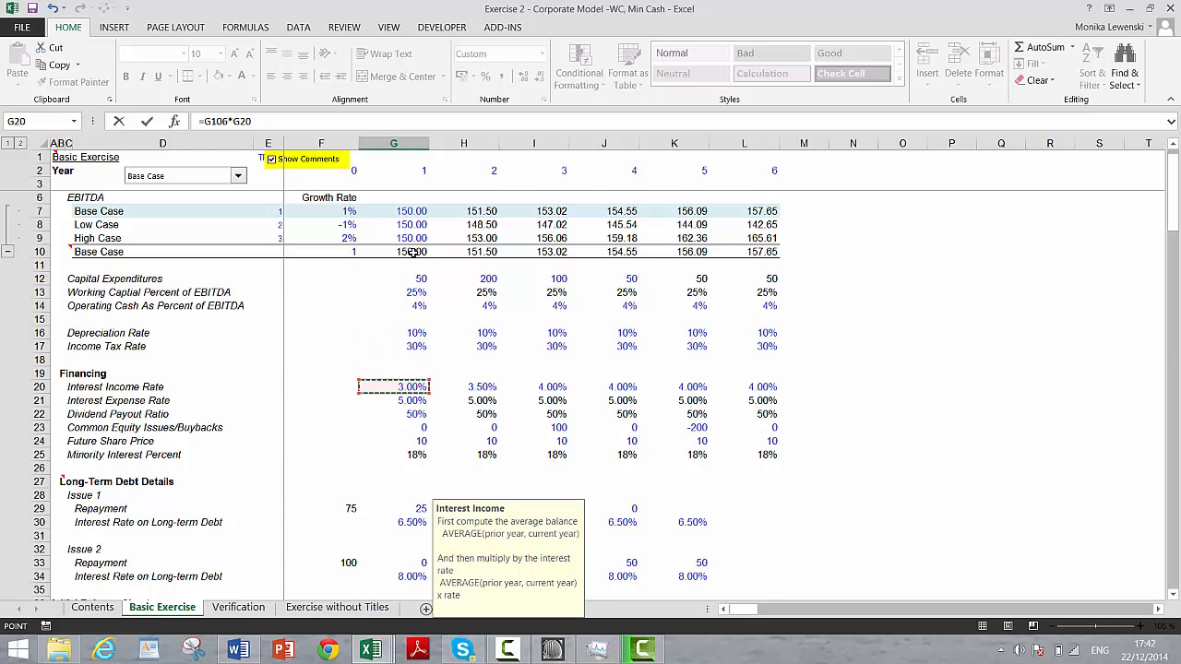
key(Return)
Calculate the year 1 Short-term Debt Balance in G109 from the negative Closing Balance plus Minimum Cash Balance, floored at zero, =MAX(-G104+G100;0).
key(Down)
key(Down)
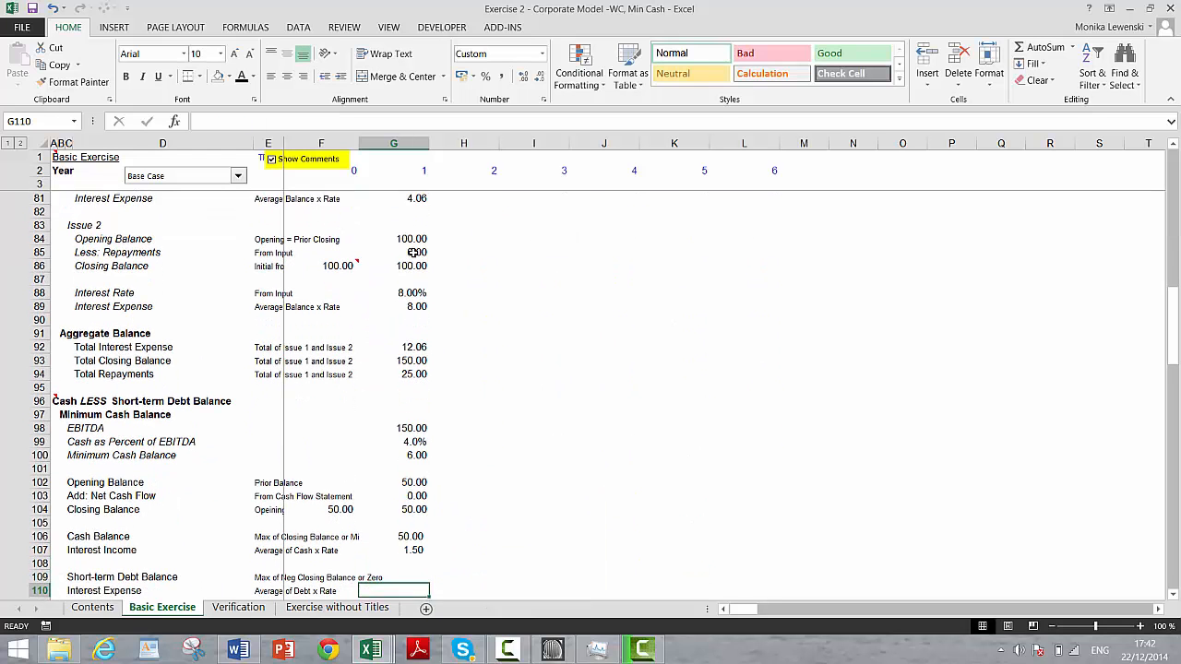
key(Down)
key(Down)
key(Down)
key(Down)
key(Up)
key(Up)
key(Up)
key(Up)
key(Up)
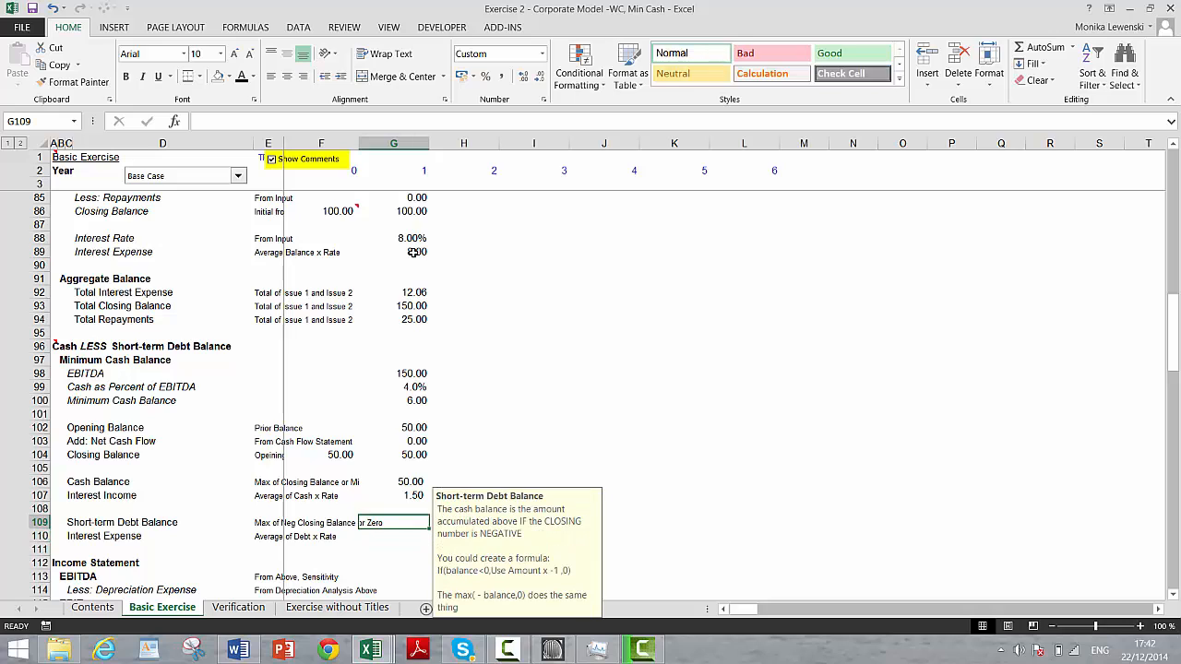
text(=)
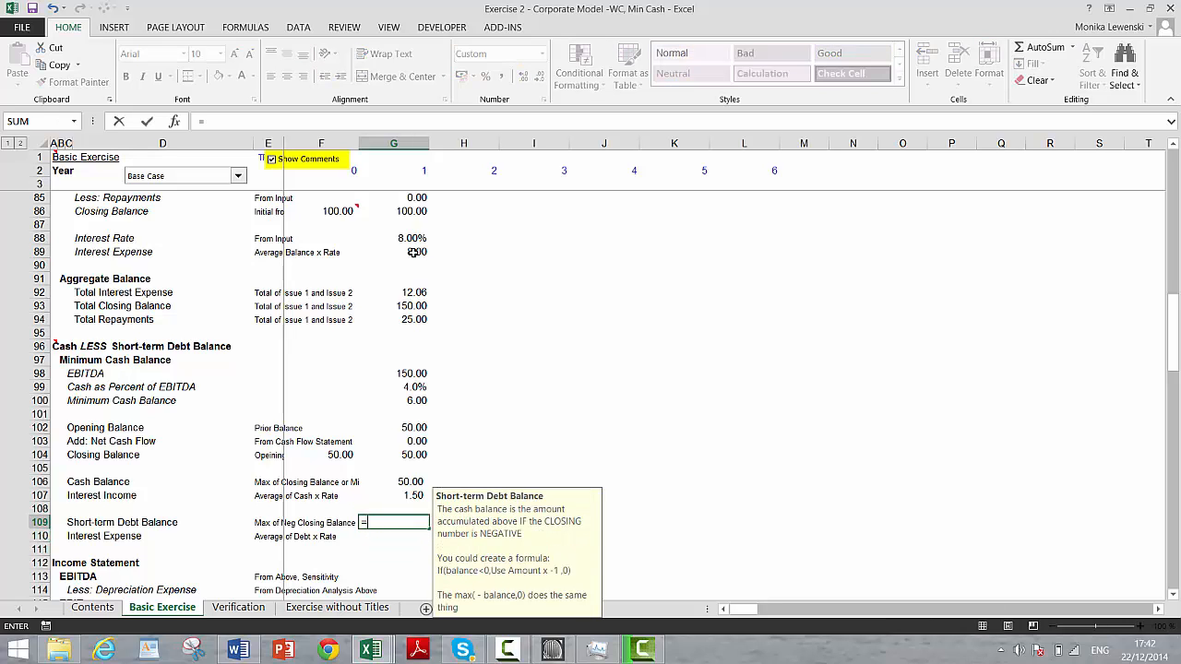
text(max()
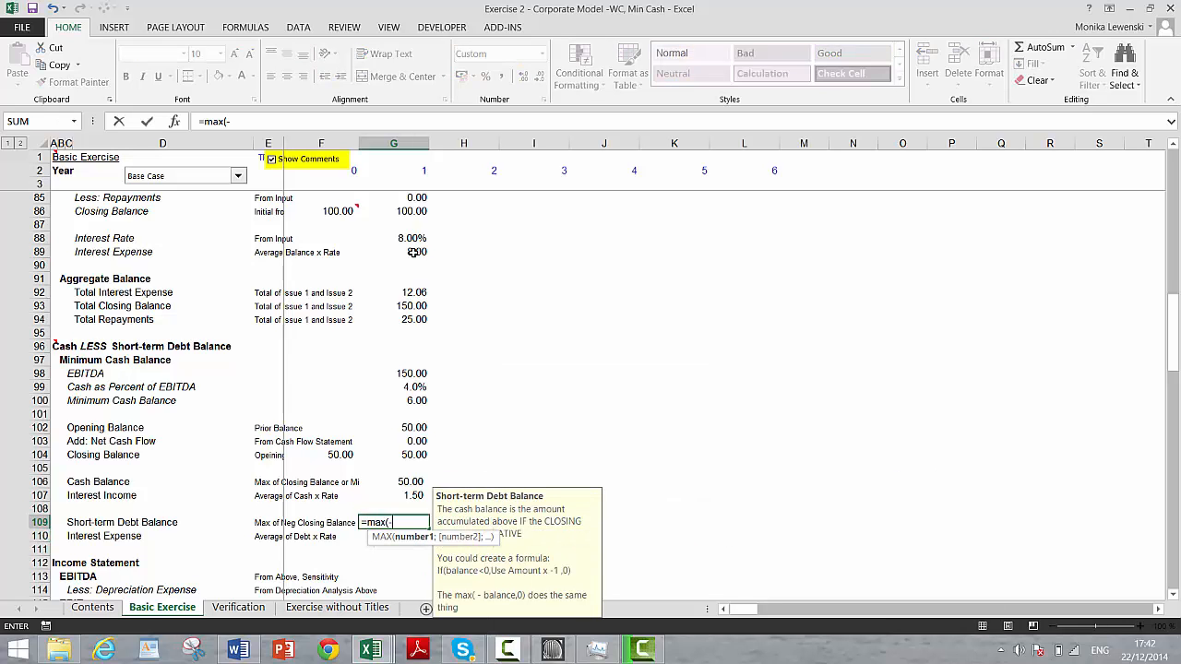
text(-)
key(Up)
key(Up)
key(Up)
key(Up)
key(Up)
key(Up)
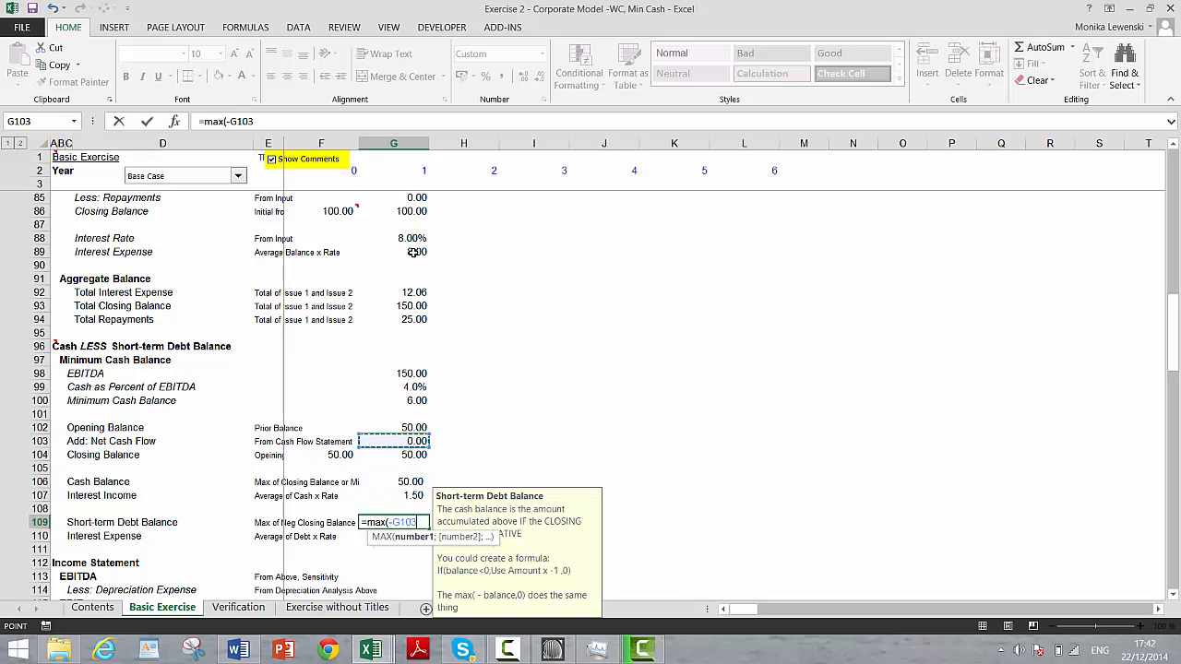
key(Down)
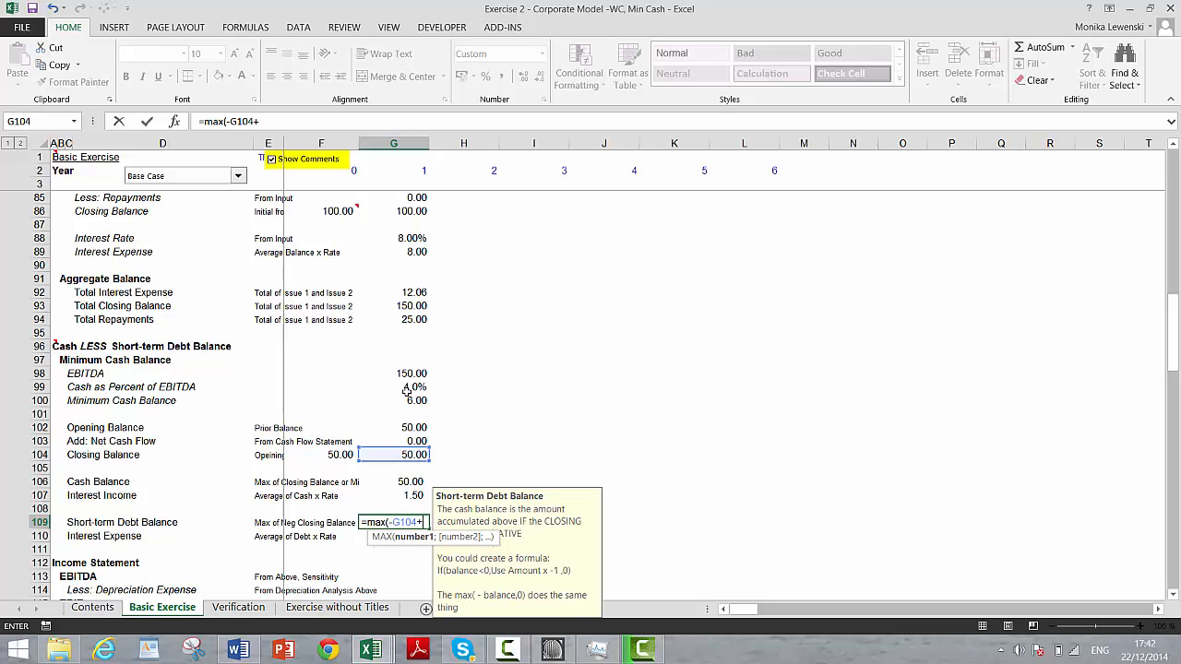
text(;0)
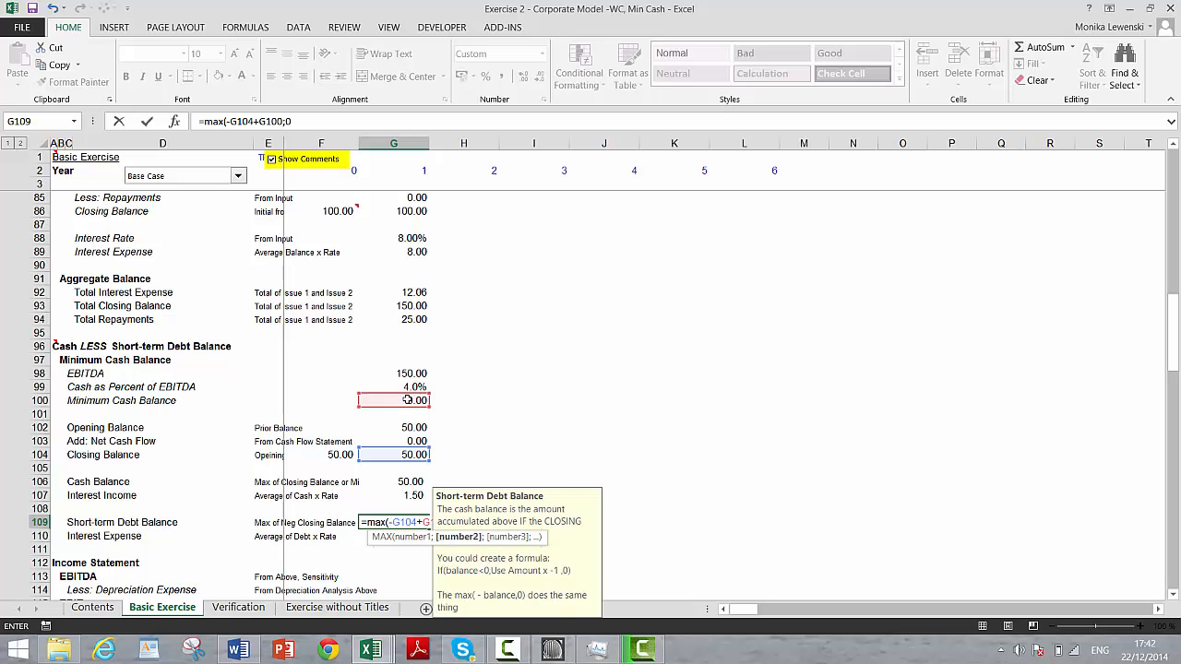
text())
key(Return)
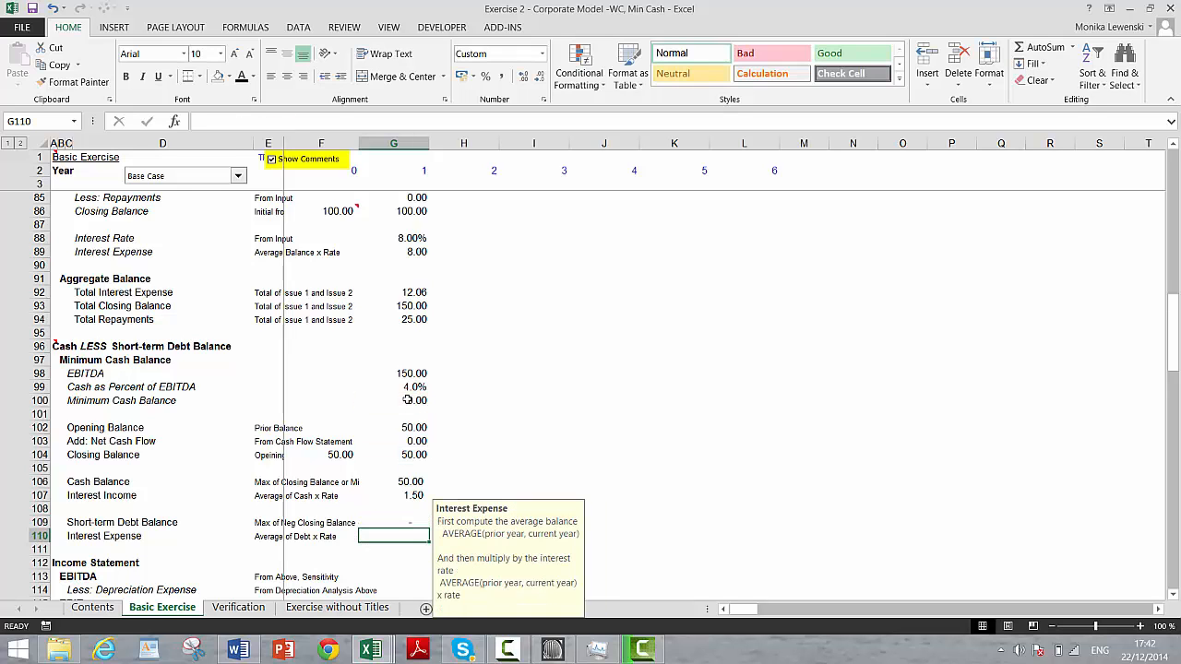
key(Down)
key(Up)
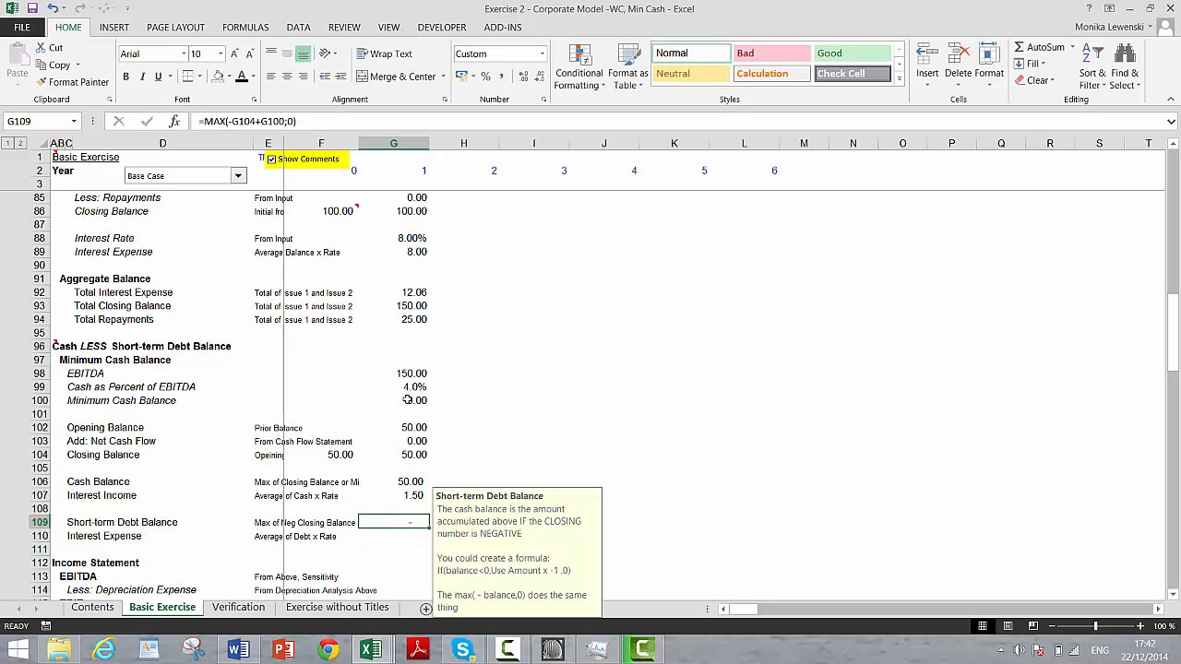
key(Down)
text(=)
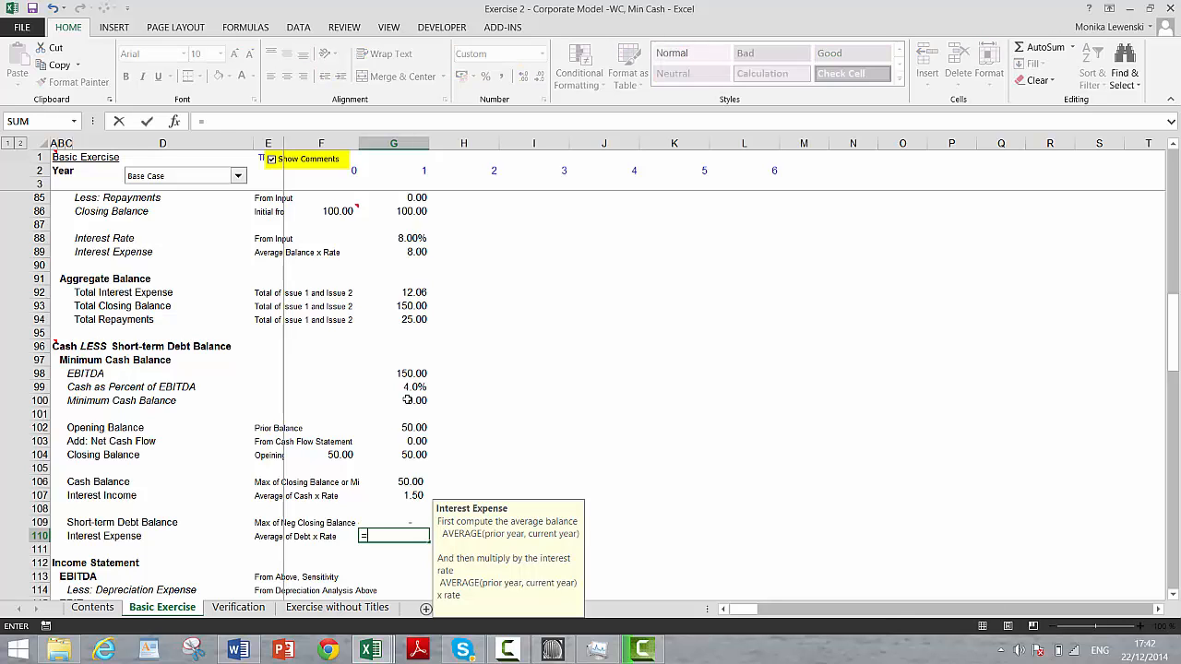
key(Up)
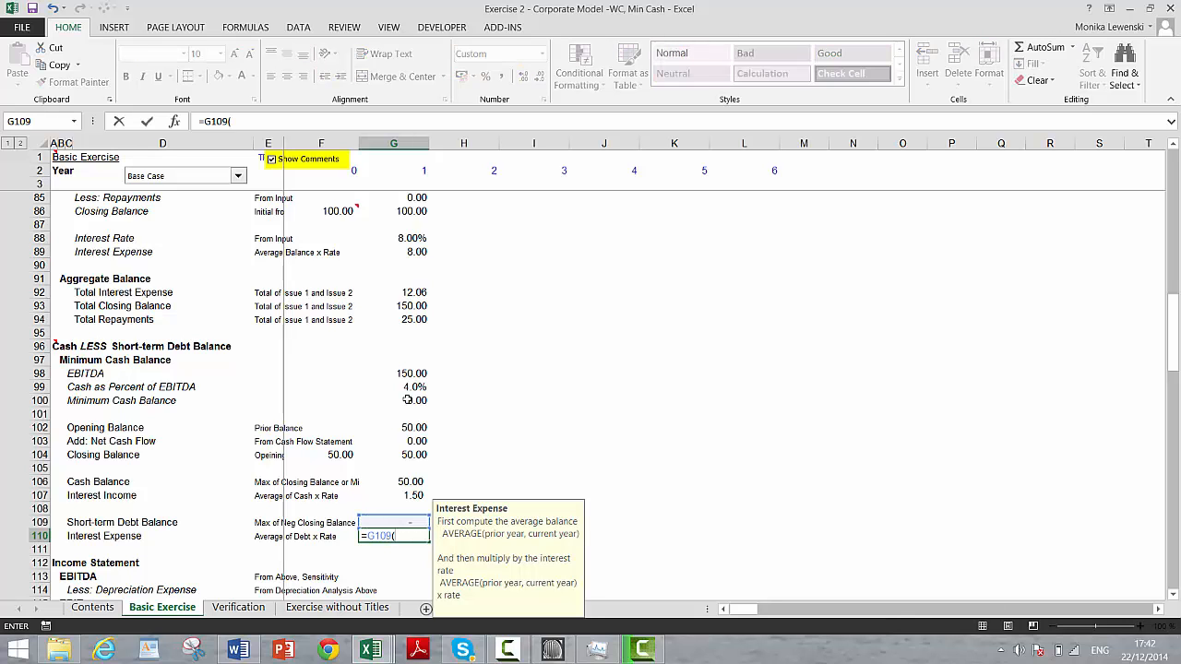
text(()
key(Escape)
key(Up)
key(Up)
key(Up)
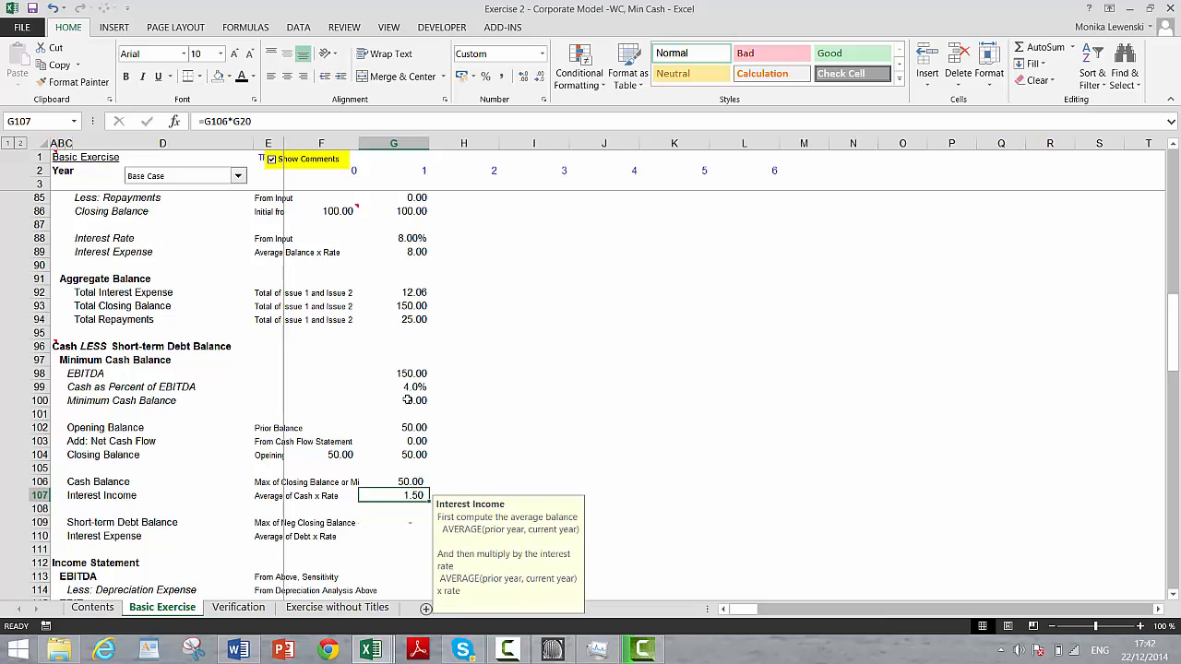
key(F2)
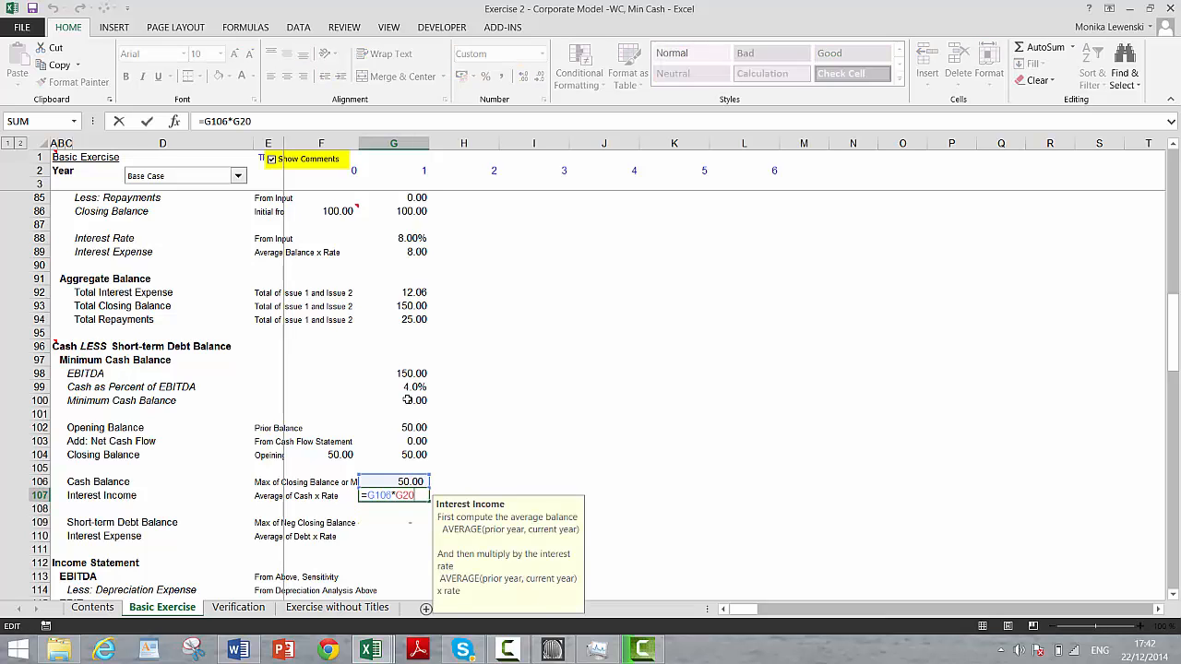
key(BackSpace)
key(BackSpace)
key(BackSpace)
key(BackSpace)
key(BackSpace)
key(BackSpace)
key(BackSpace)
key(BackSpace)
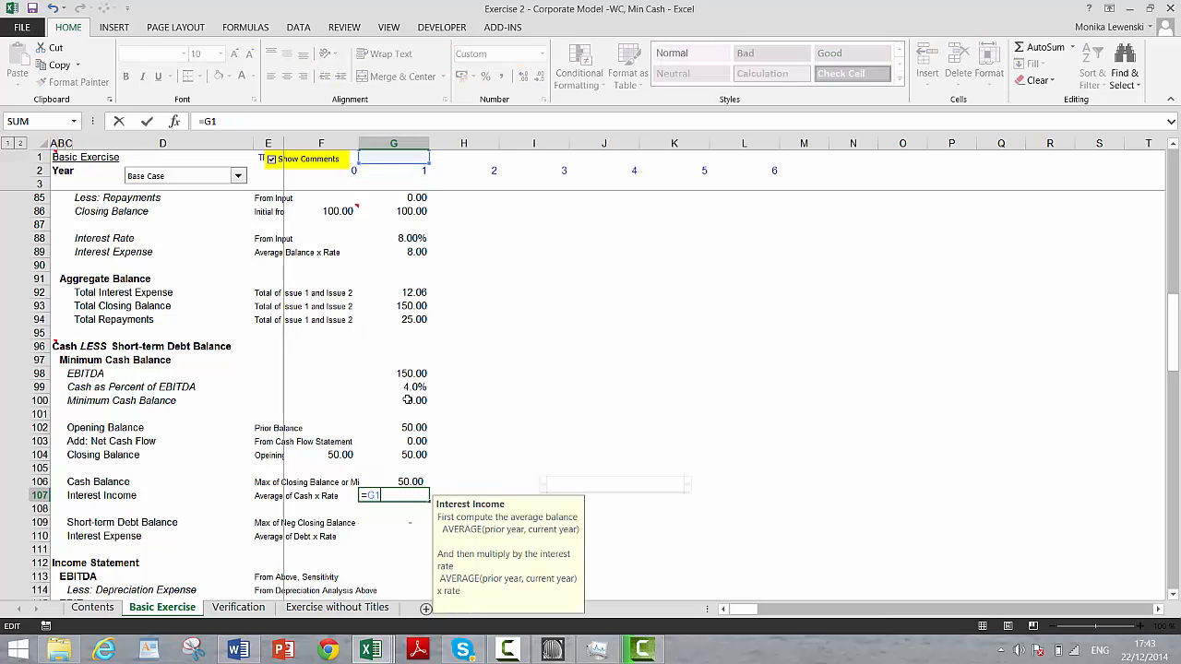
key(Escape)
Link the base year Cash Balance in F106 to the Cash line of the Initial Balance Sheet, =F37.
key(Up)
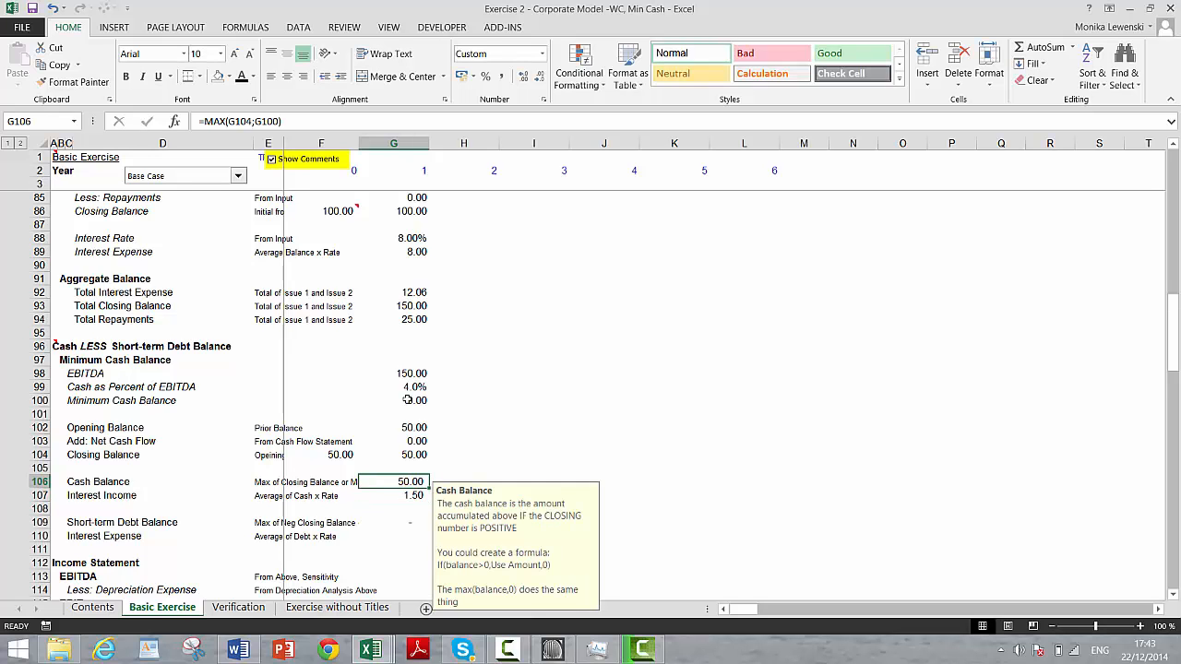
key(Left)
text(=)
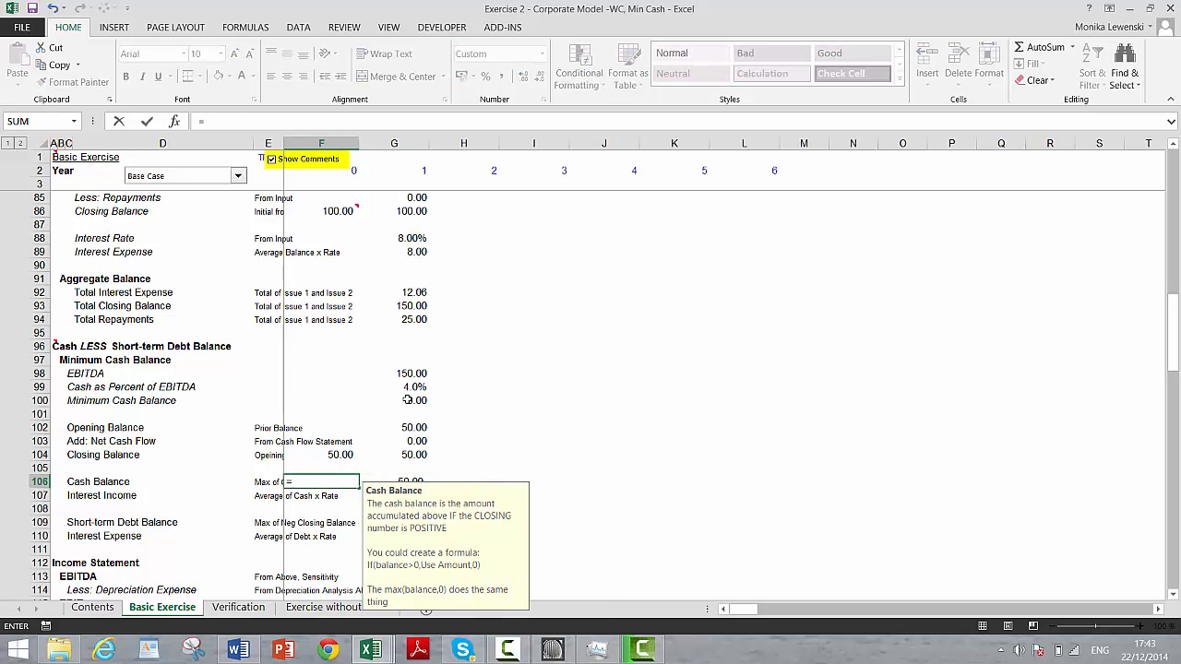
key(Up)
key(Up)
key(Up)
key(Up)
key(Up)
key(Up)
key(Up)
key(Up)
key(Up)
key(Up)
key(Up)
key(Up)
key(Up)
key(Up)
key(Up)
key(Up)
key(Up)
key(Up)
key(Up)
key(Up)
key(Down)
key(Down)
key(Down)
key(Down)
key(Down)
key(Down)
key(Down)
key(Down)
key(Down)
key(Down)
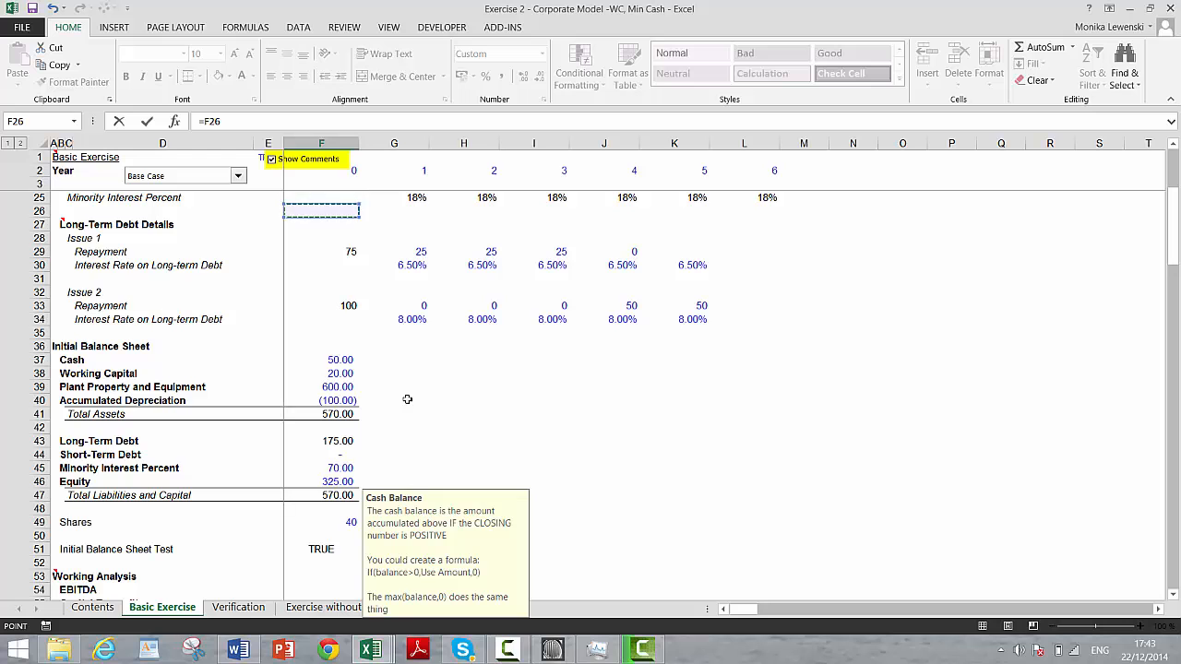
key(Down)
key(Down)
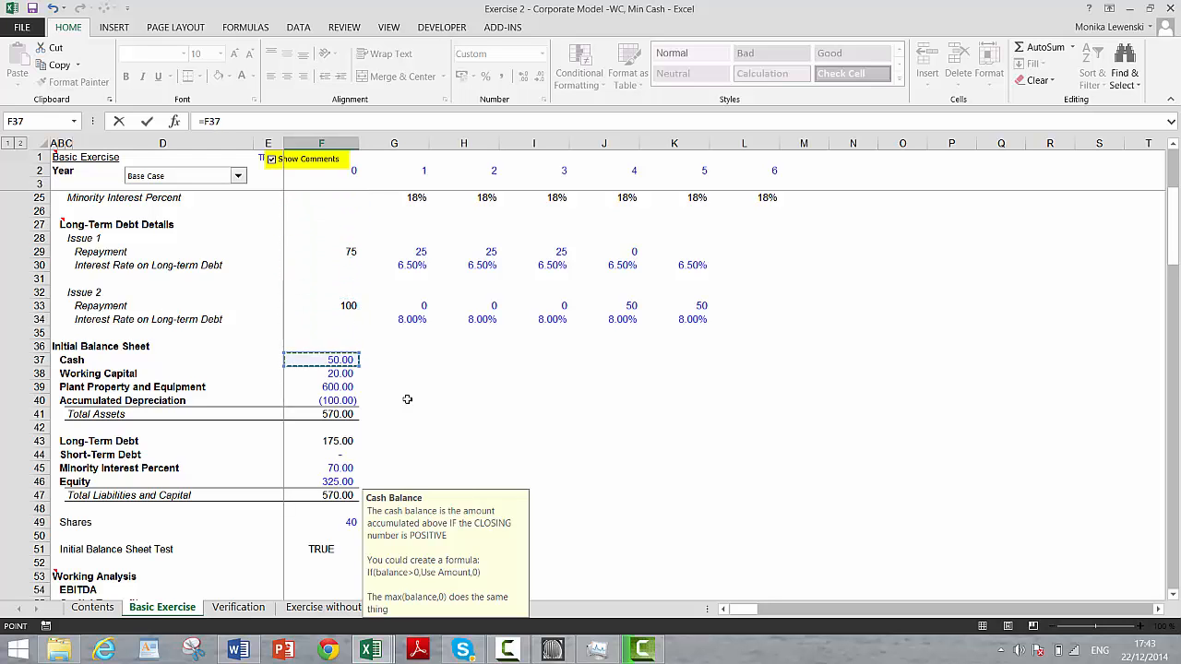
key(Return)
key(Up)
key(Right)
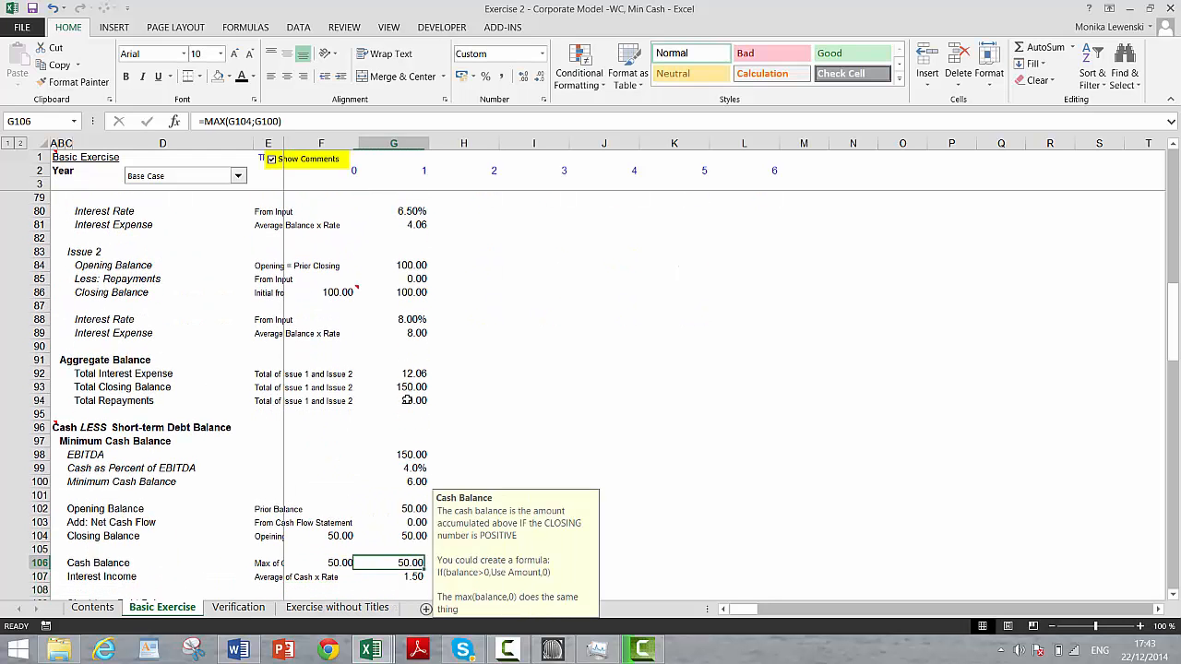
Rewrite the year 1 Interest Income in G107 as the prior year's Cash Balance times the Interest Income Rate, =F106*G20.
key(Down)
text(=)
key(Up)
key(Left)
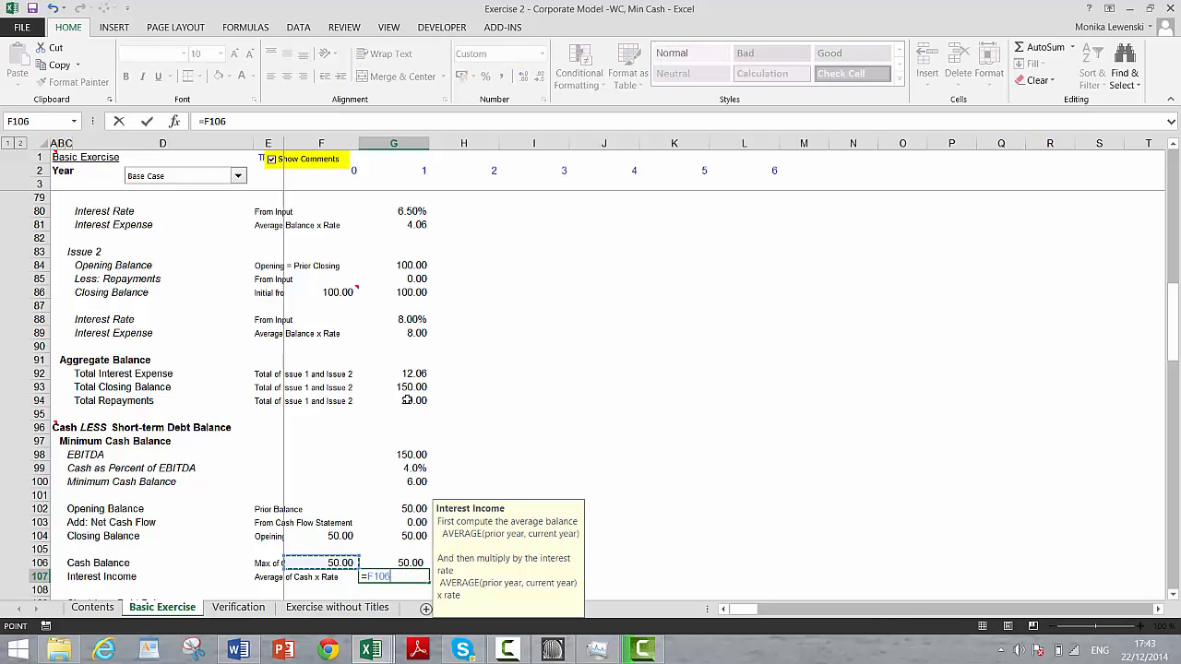
text(*)
key(Page_Up)
key(Page_Up)
key(Page_Up)
key(Page_Up)
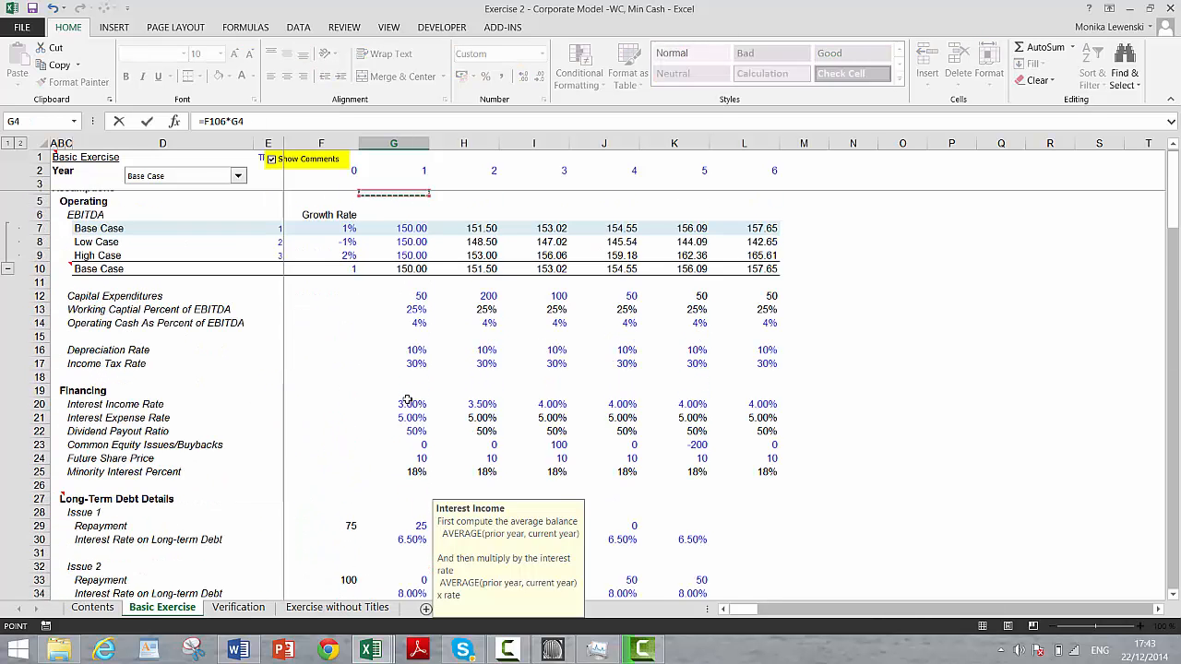
key(Down)
key(Down)
key(Down)
key(Down)
key(Down)
key(Down)
key(Down)
key(Down)
key(Down)
key(Down)
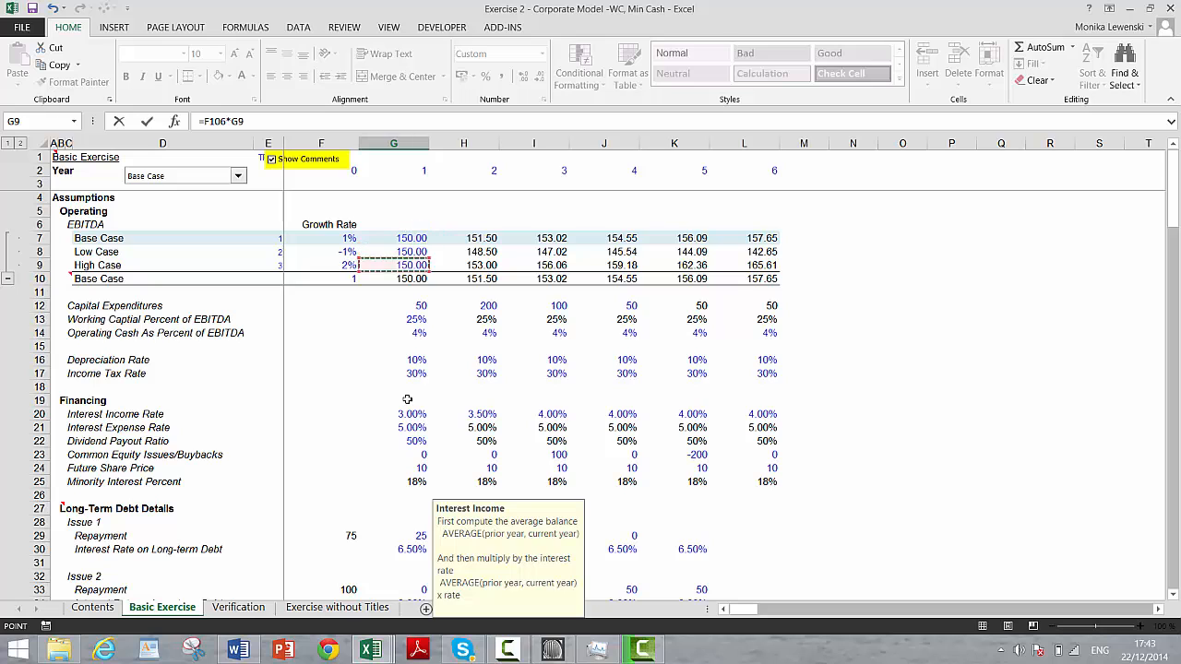
key(Down)
key(Down)
key(Down)
key(Down)
key(Down)
key(Down)
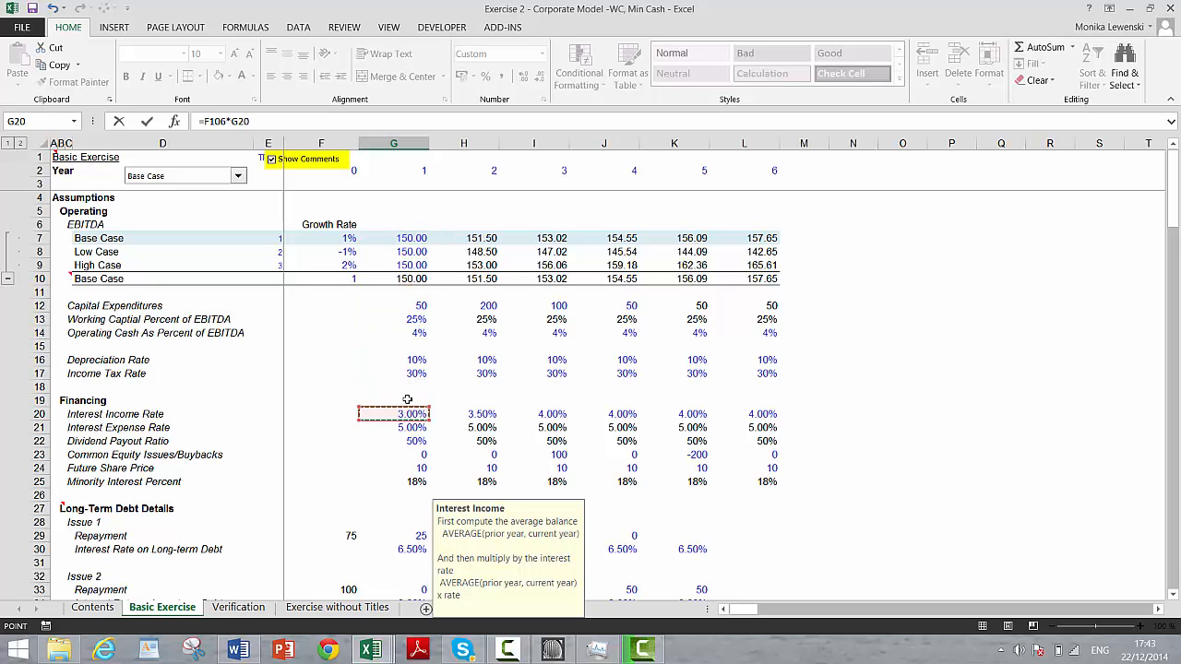
key(ctrl+Return)
Link the base year Short-term Debt Balance in F109 to the Short-Term Debt line of the Initial Balance Sheet, =F44.
key(Down)
key(Down)
key(Down)
key(Down)
key(Down)
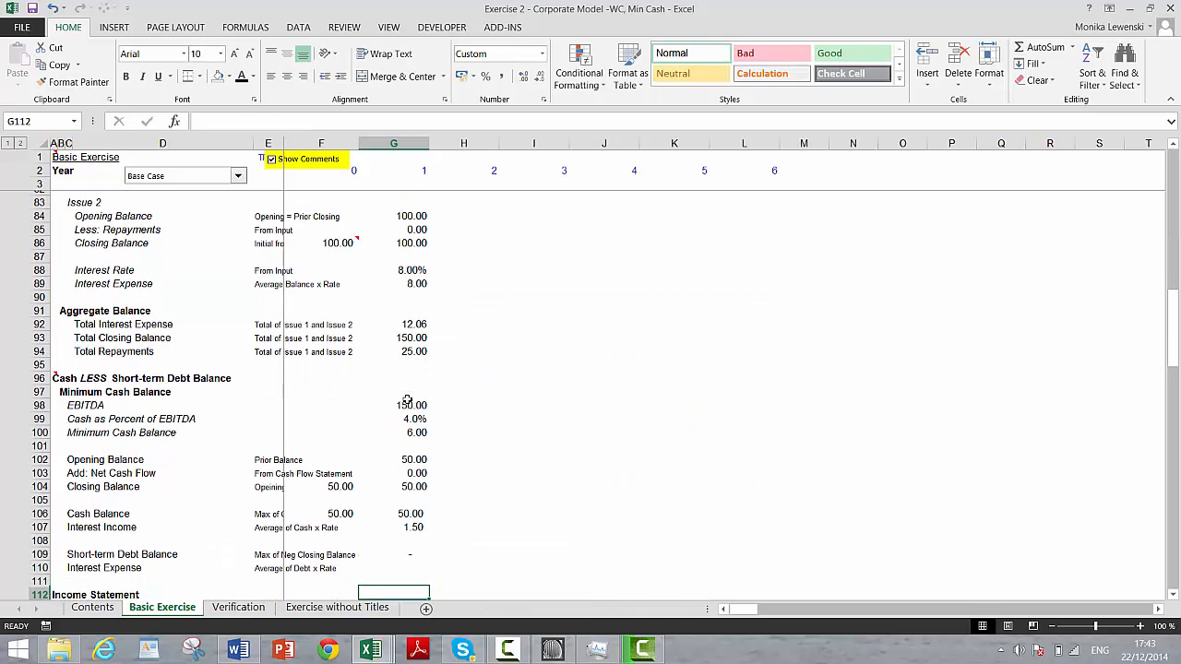
key(Up)
key(Up)
key(Left)
key(Up)
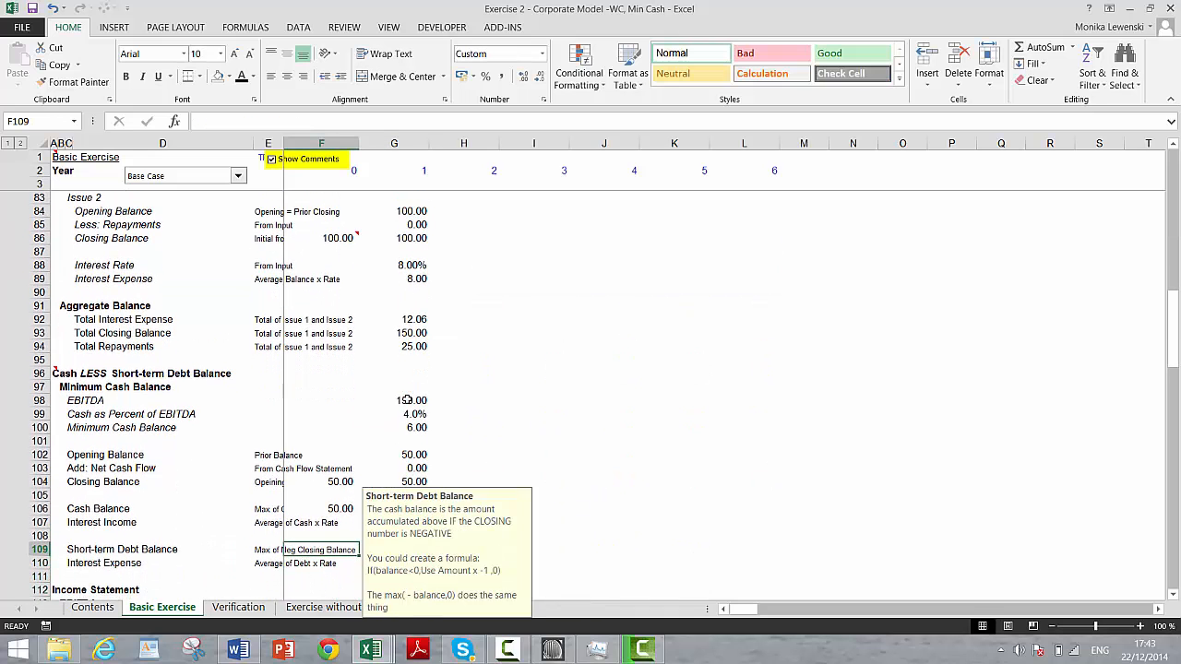
text(=)
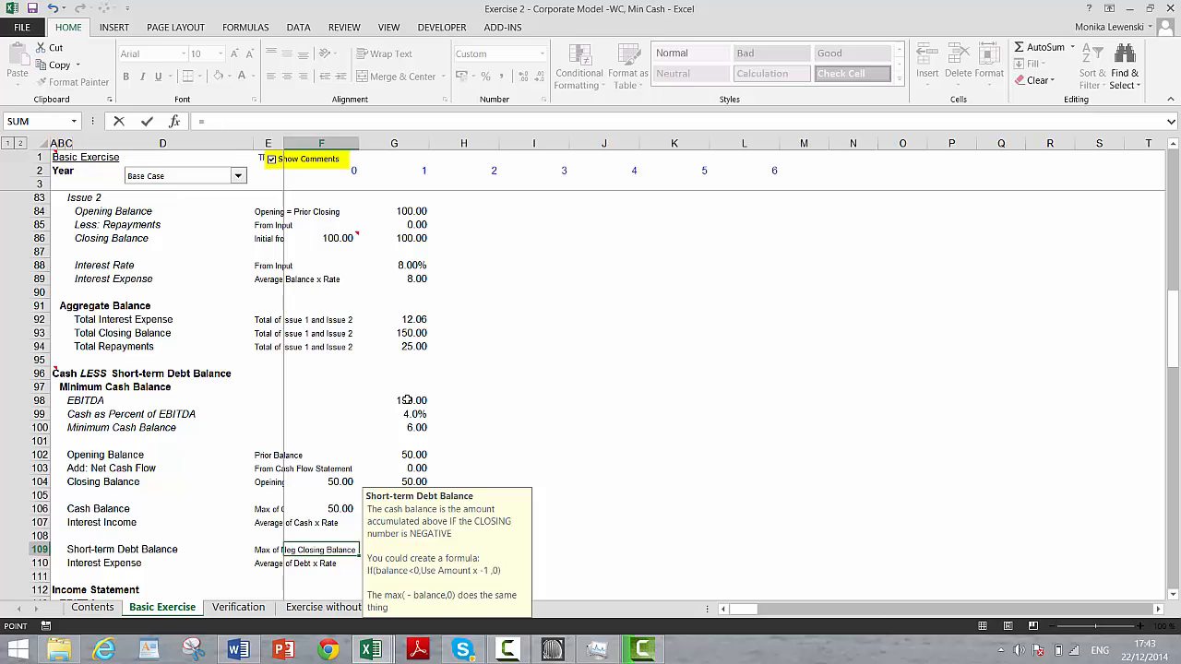
key(Page_Up)
key(Page_Up)
key(Down)
key(Down)
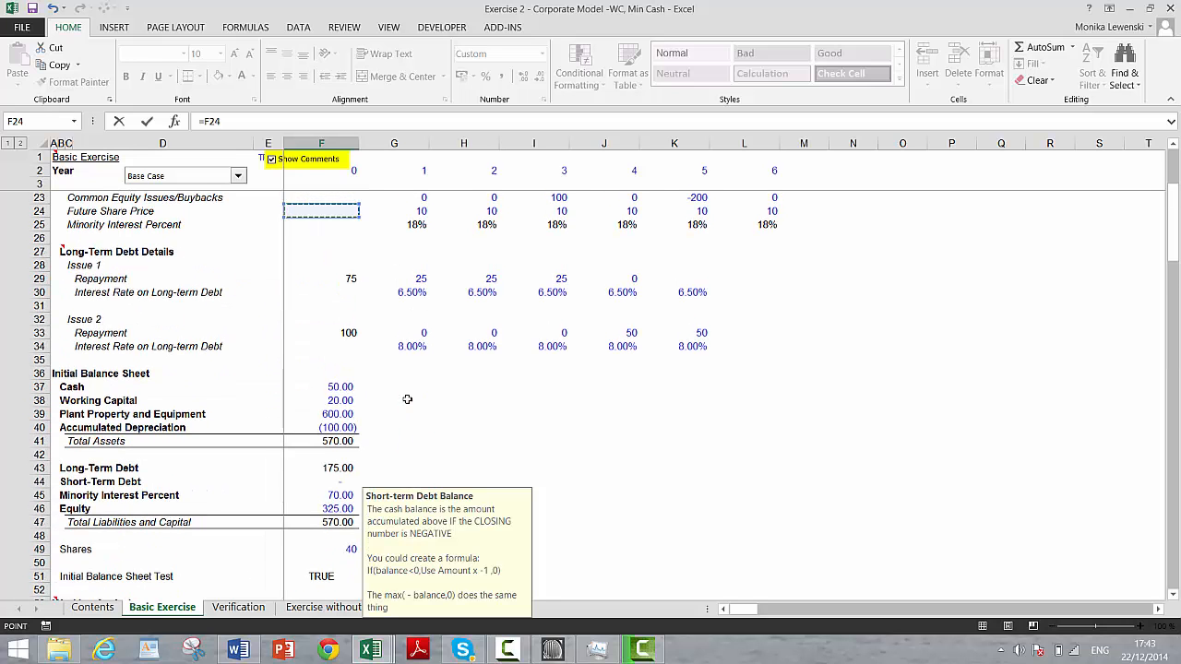
key(Down)
key(Down)
key(Down)
key(Down)
key(Down)
key(Down)
key(Down)
key(Down)
key(Down)
key(Down)
key(Down)
key(Down)
key(Down)
key(Down)
key(Down)
key(Down)
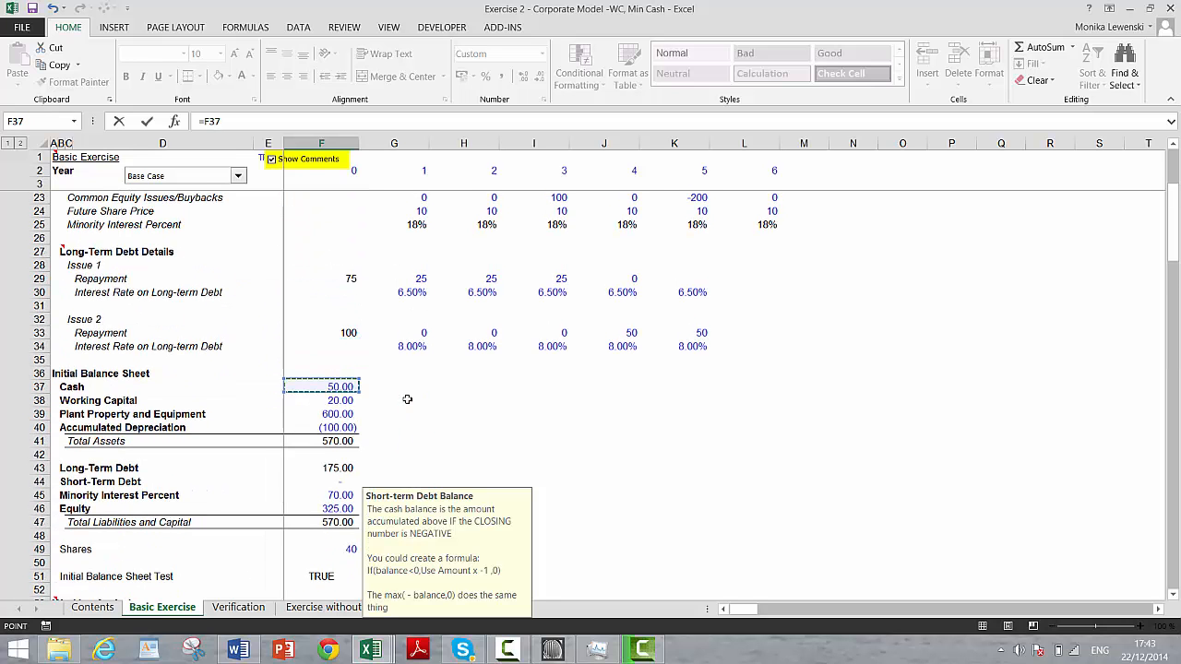
key(Down)
key(Down)
key(Down)
key(Return)
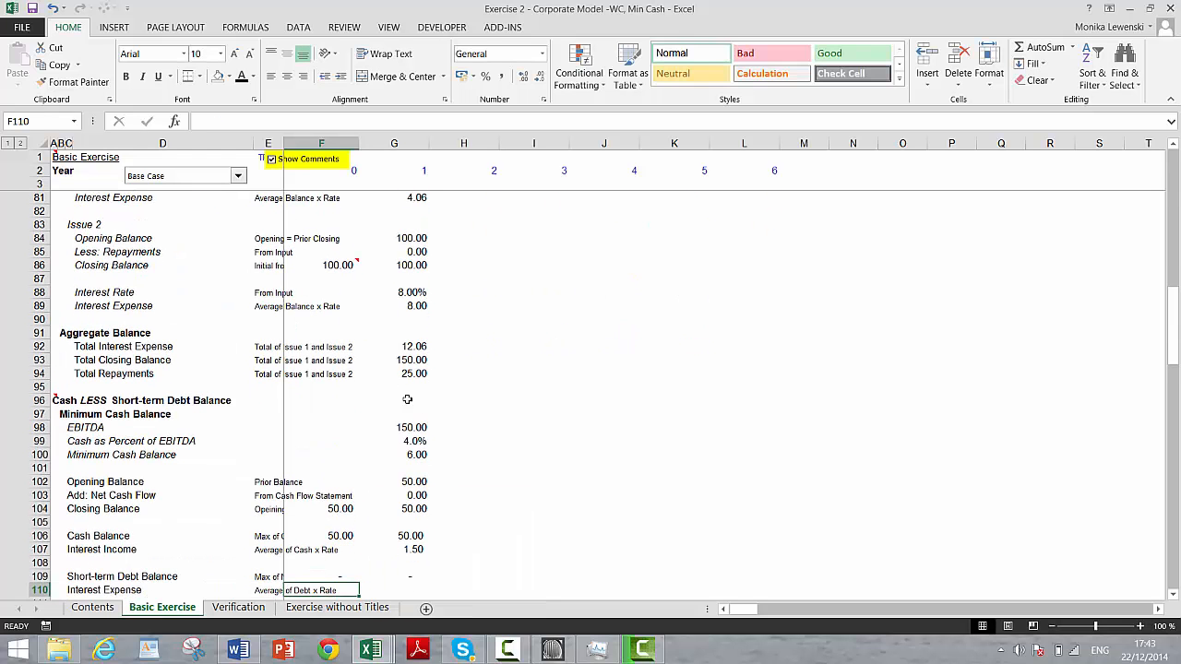
Calculate the year 1 Interest Expense in G110 as the prior year's Short-term Debt Balance times the Interest Expense Rate, =F109*G21.
key(Return)
key(Up)
key(Right)
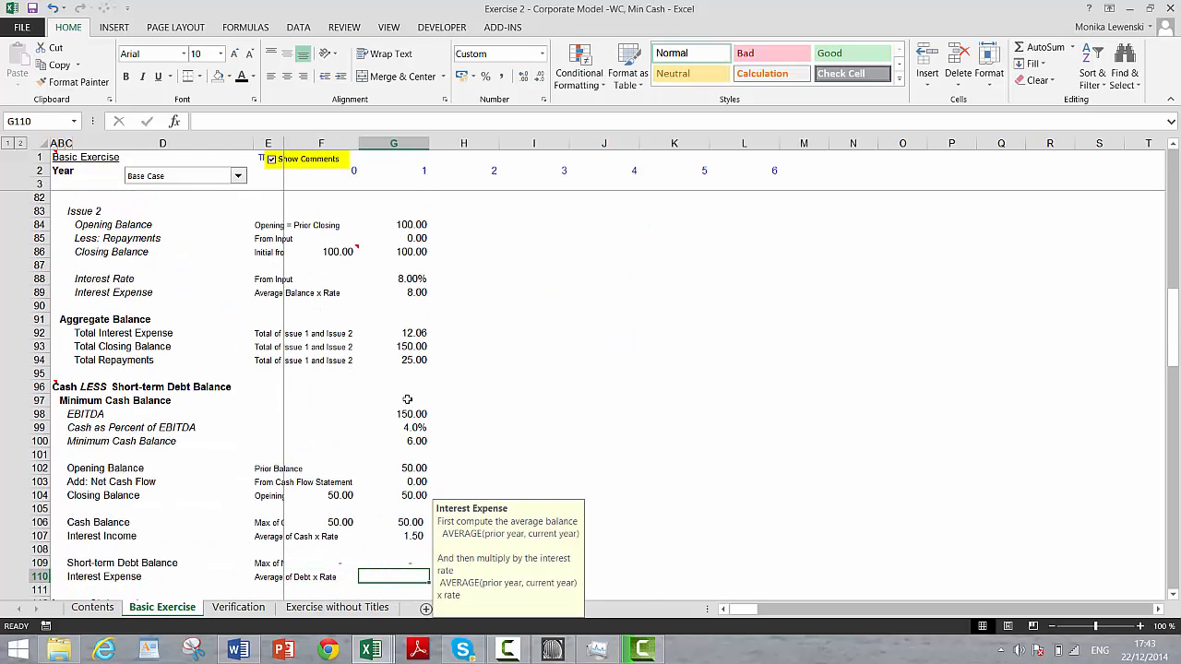
text(=)
key(Up)
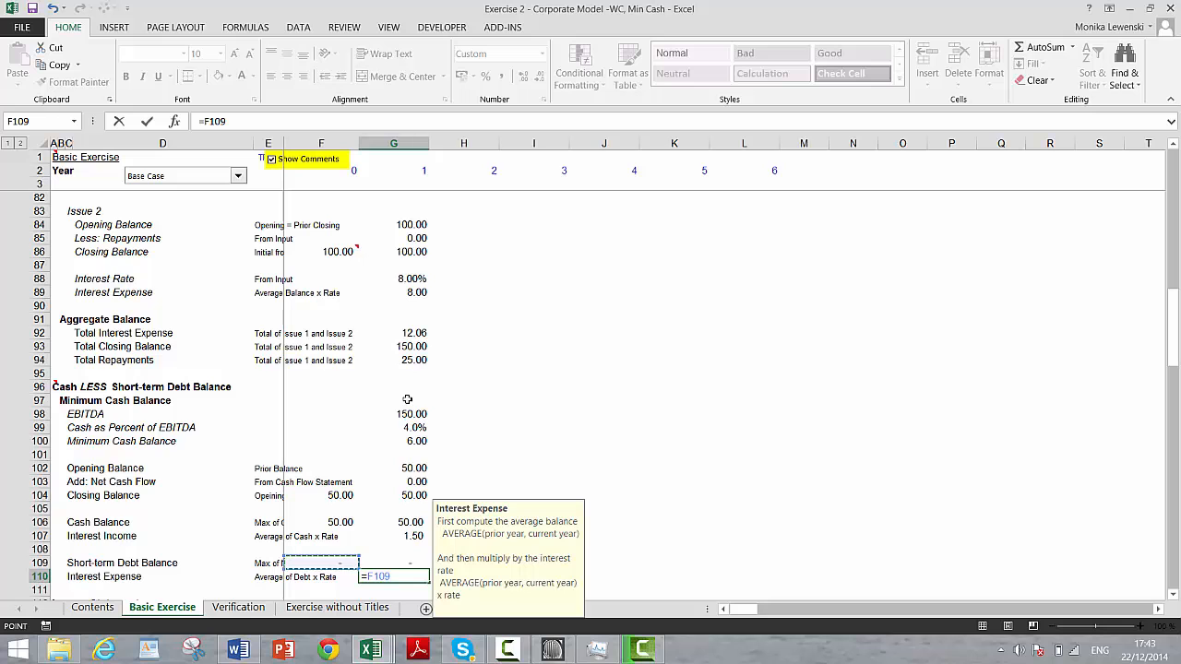
key(Up)
key(Up)
key(Up)
key(Up)
key(Up)
key(Up)
key(Up)
key(Up)
key(Up)
key(Up)
key(Up)
key(Up)
key(Up)
key(Up)
key(Up)
key(Up)
key(Up)
key(Up)
key(Up)
key(Up)
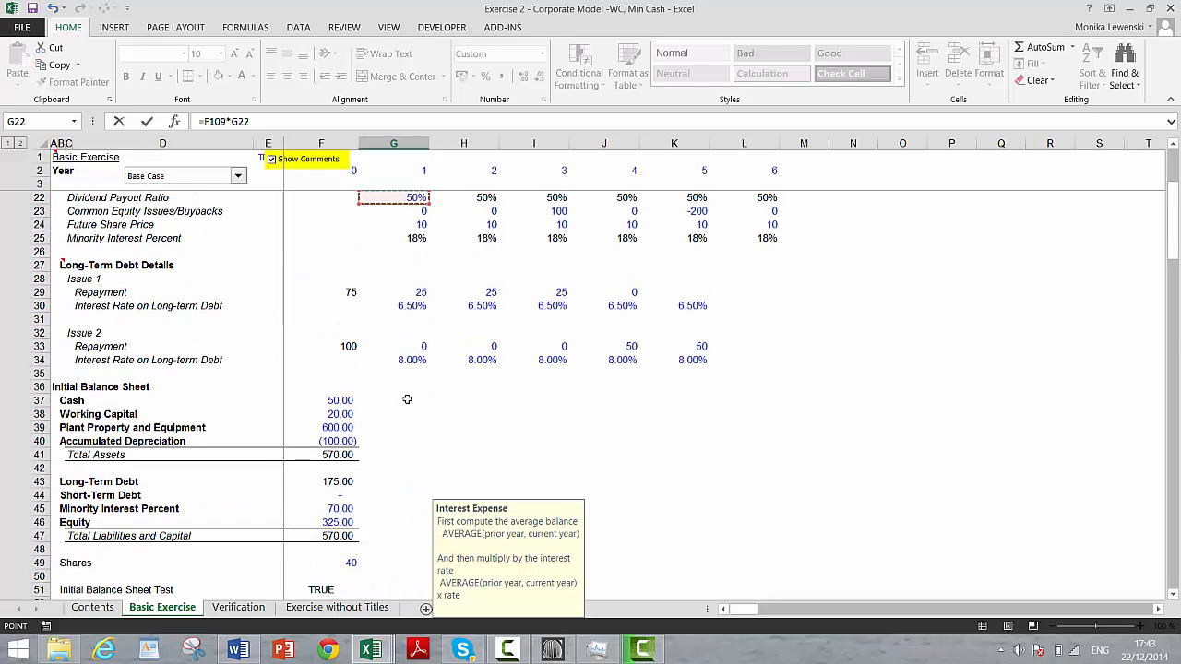
key(Up)
key(Up)
key(Up)
key(Up)
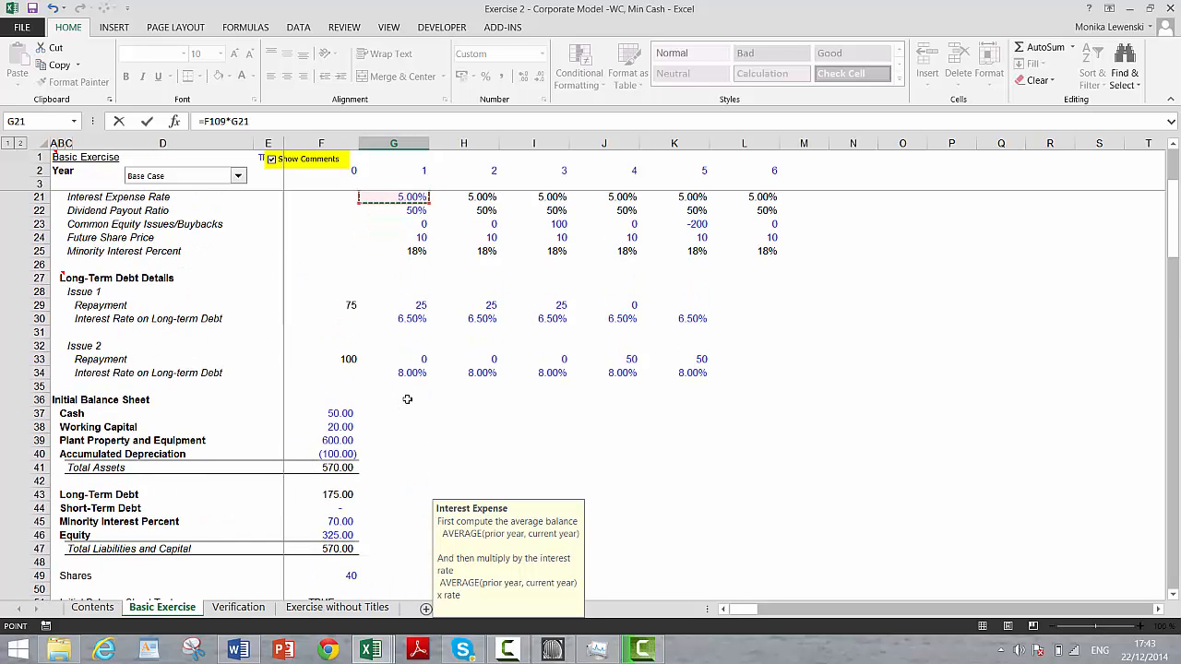
key(Up)
key(Down)
key(Down)
key(Down)
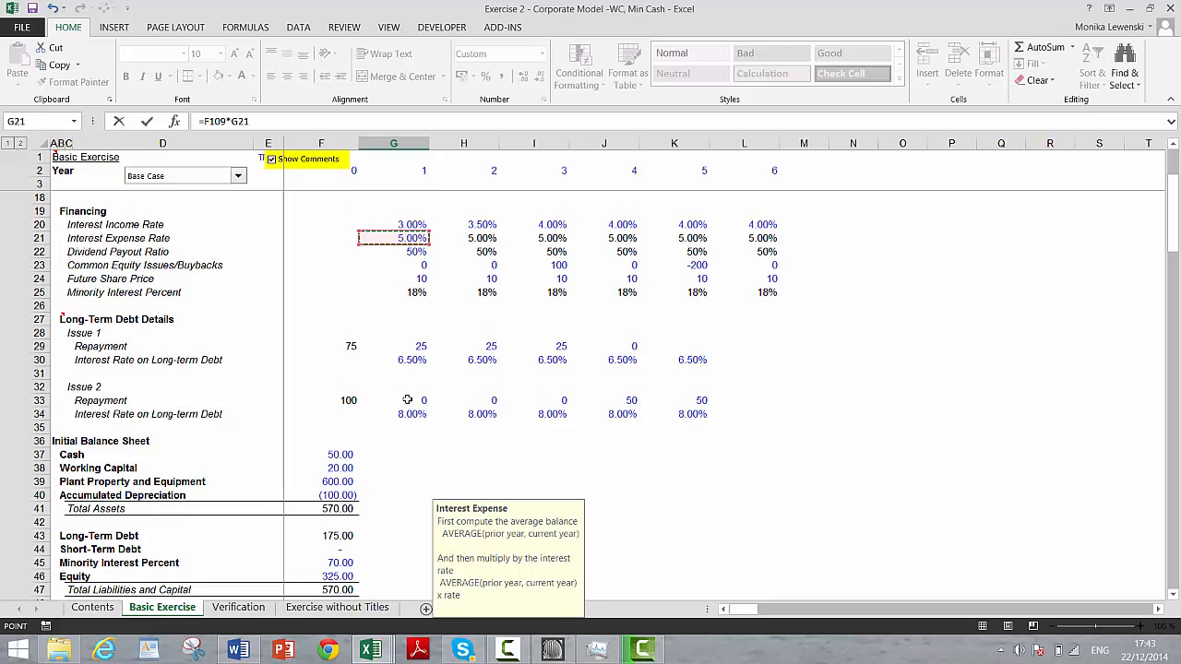
key(Return)
Link the year 1 EBITDA of the Income Statement in G113 to the EBITDA line of the Minimum Cash Balance section, =G98.
key(Down)
key(Down)
key(Down)
key(Down)
key(Down)
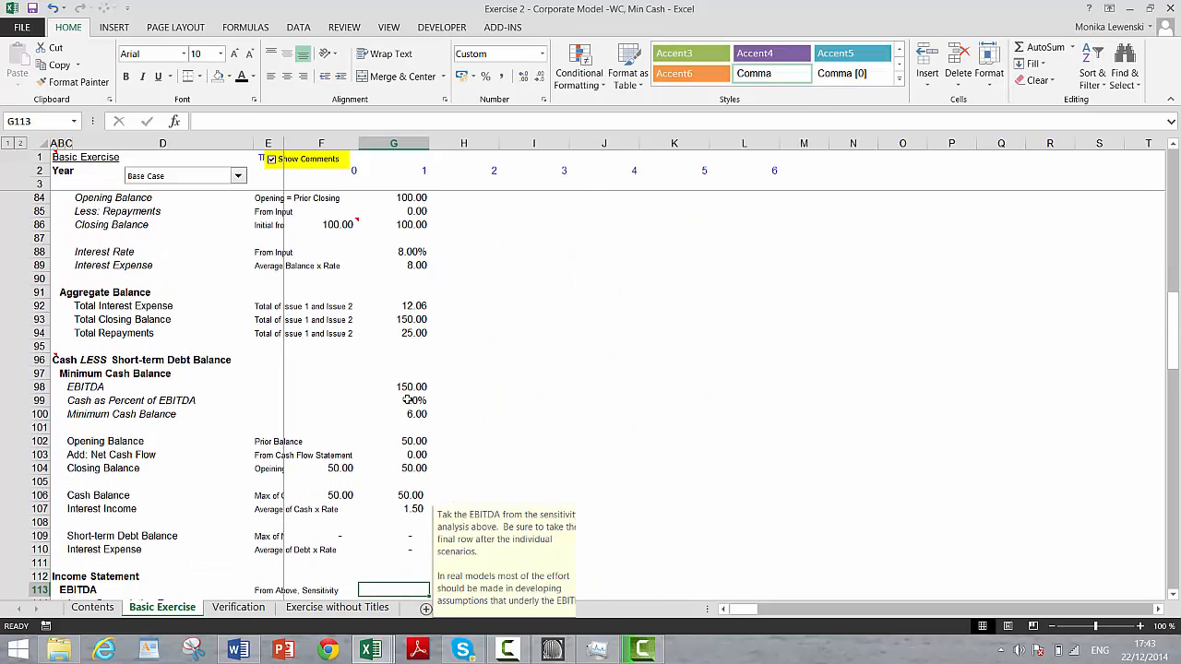
key(Up)
key(Up)
key(Up)
text(=)
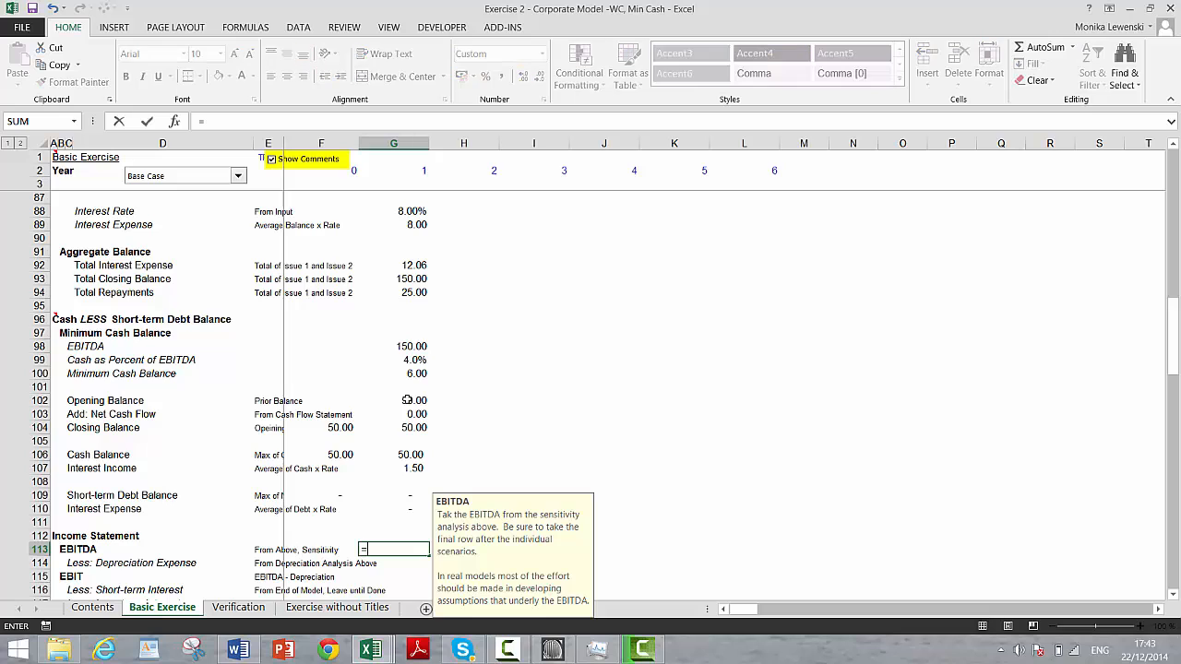
key(Up)
key(Up)
key(Up)
key(Up)
key(Up)
key(Up)
key(Up)
key(Up)
key(Up)
key(Up)
key(Up)
key(Up)
key(Up)
key(Up)
key(Up)
key(Up)
key(Up)
key(Up)
key(Up)
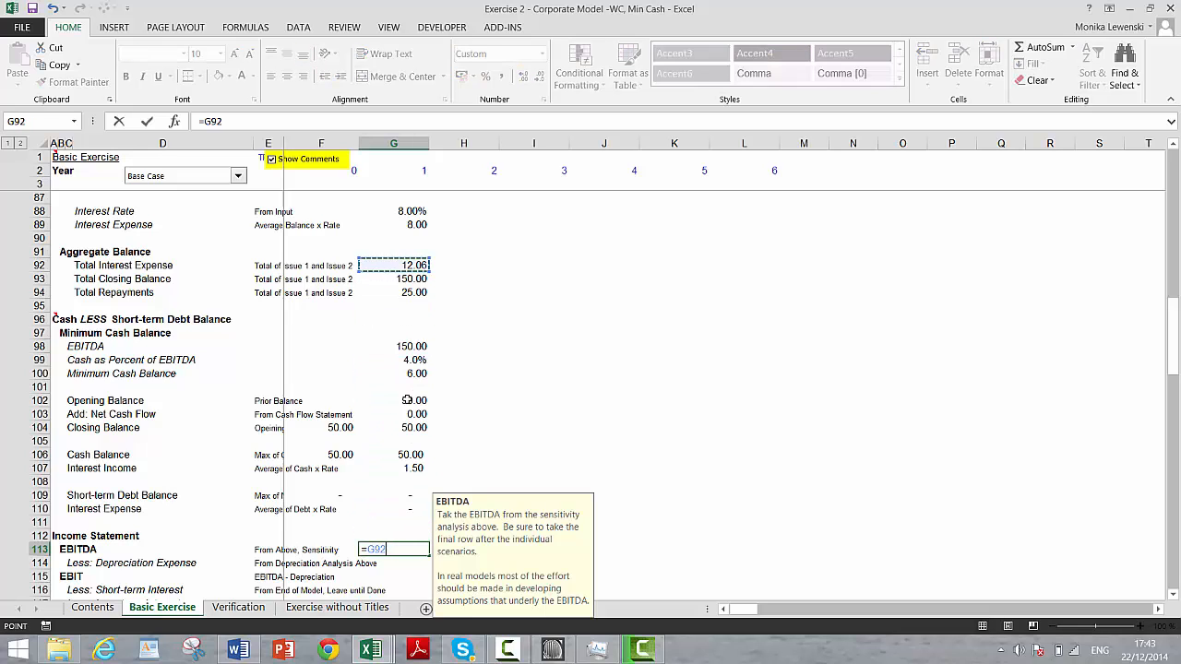
key(Down)
key(Down)
key(Down)
key(Down)
key(Down)
key(Down)
key(Return)
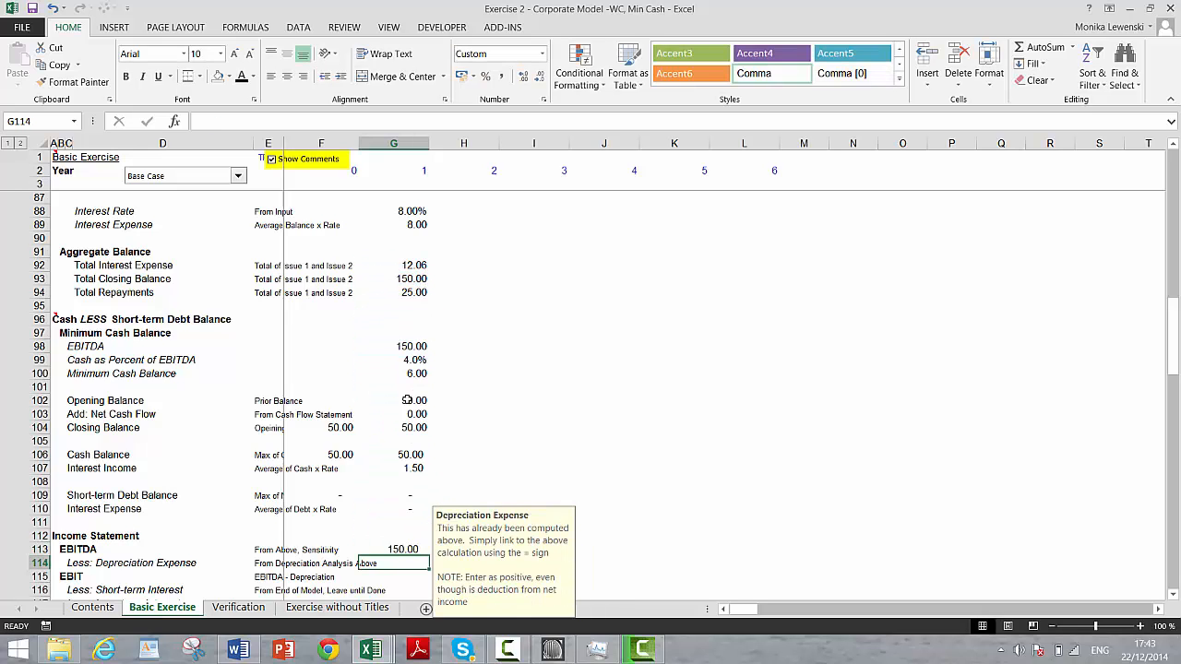
Link the year 1 Depreciation Expense of the Income Statement in G114 to the Depreciation Expense calculated in the depreciation analysis.
text(=)
key(Up)
key(Up)
key(Up)
key(Up)
key(Up)
key(Up)
key(Up)
key(Up)
key(Up)
key(Up)
key(Up)
key(Up)
key(Up)
key(Up)
key(Up)
key(Up)
key(Up)
key(Up)
key(Up)
key(Up)
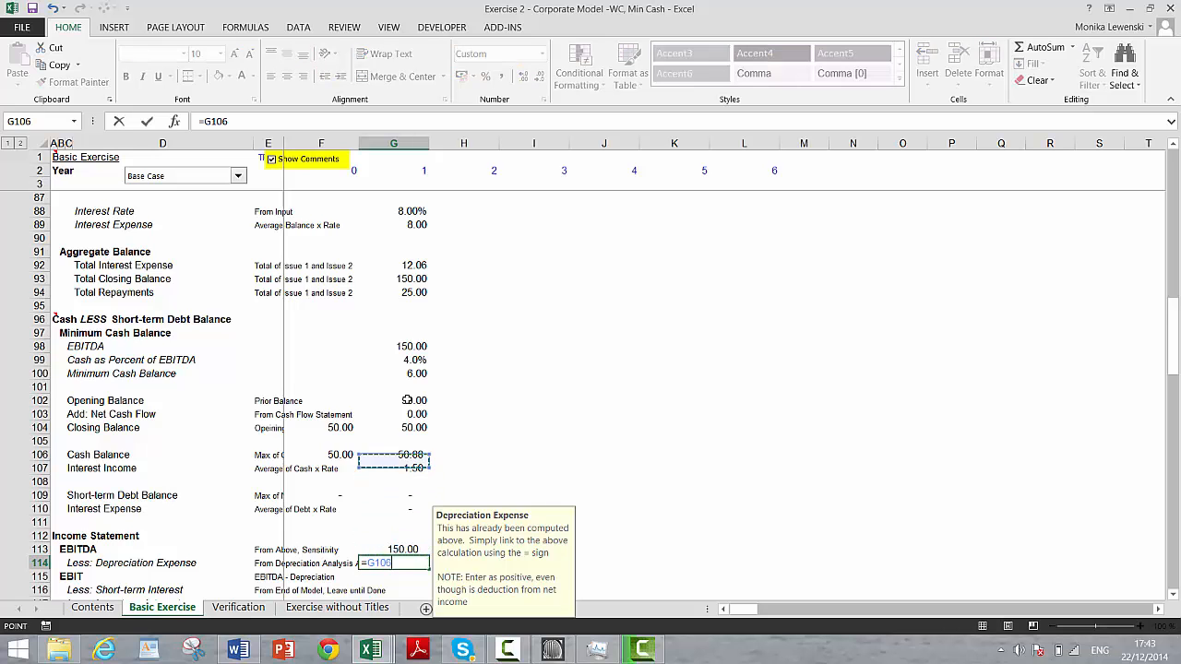
key(Up)
key(Up)
key(Up)
key(Up)
key(Up)
key(Up)
key(Up)
key(Up)
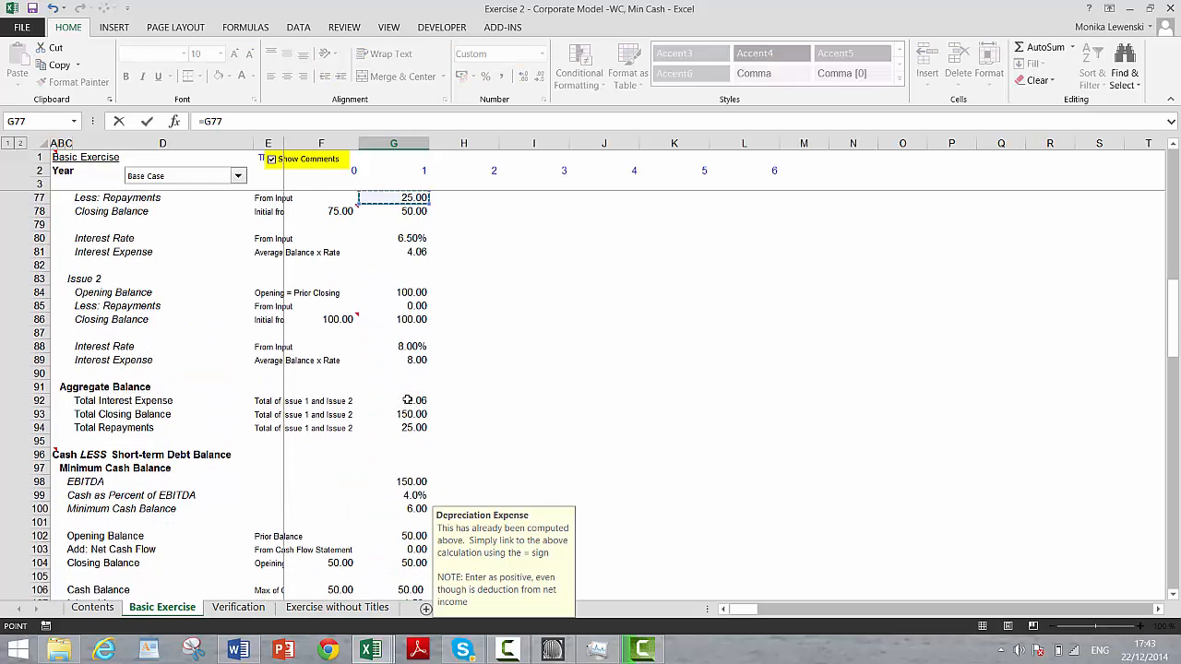
key(Up)
key(Up)
key(Up)
key(Up)
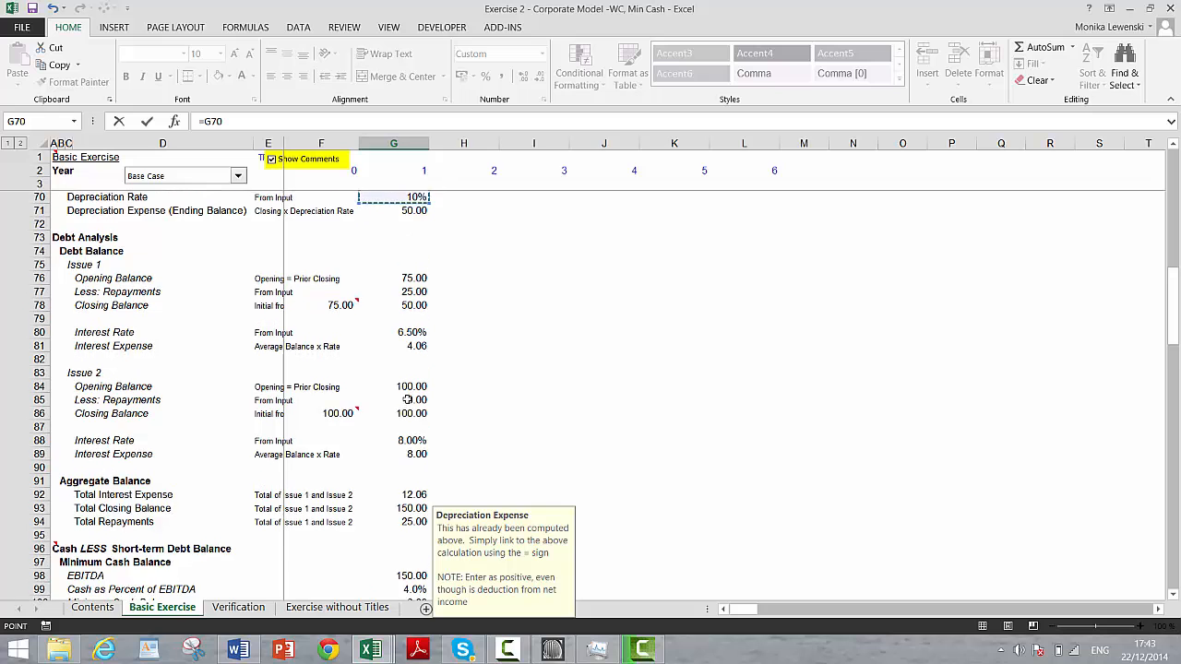
key(Down)
key(Down)
key(Down)
key(Down)
key(Return)
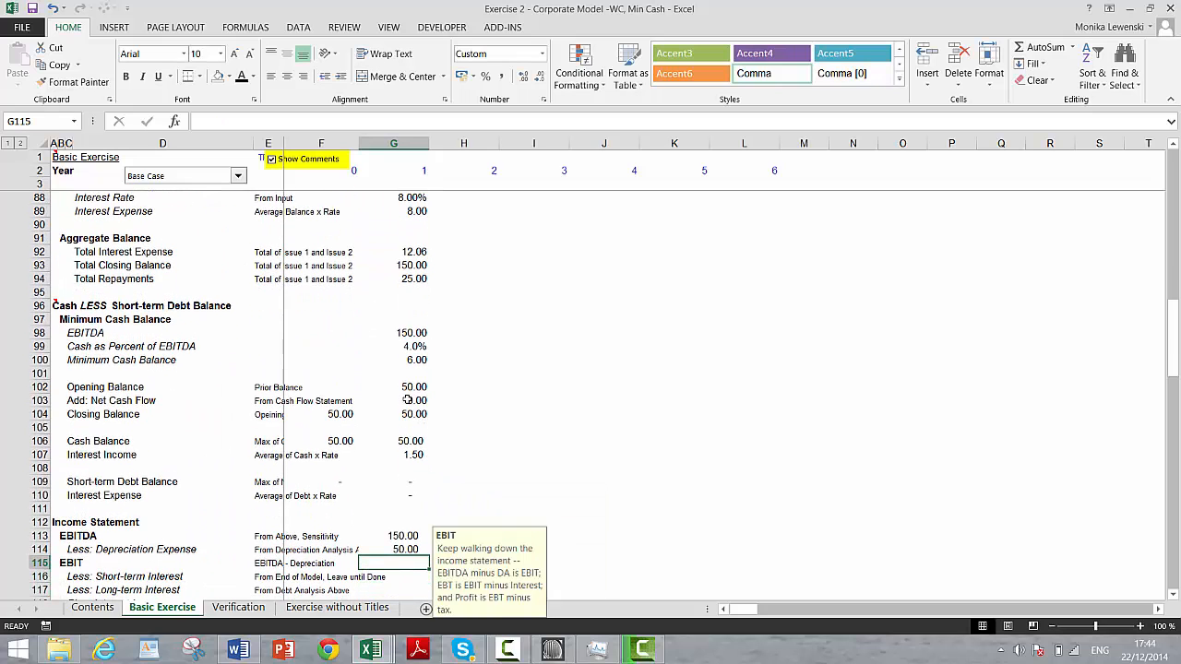
Calculate the year 1 EBIT in G115 as EBITDA minus Depreciation Expense, =G113-G114.
text(=)
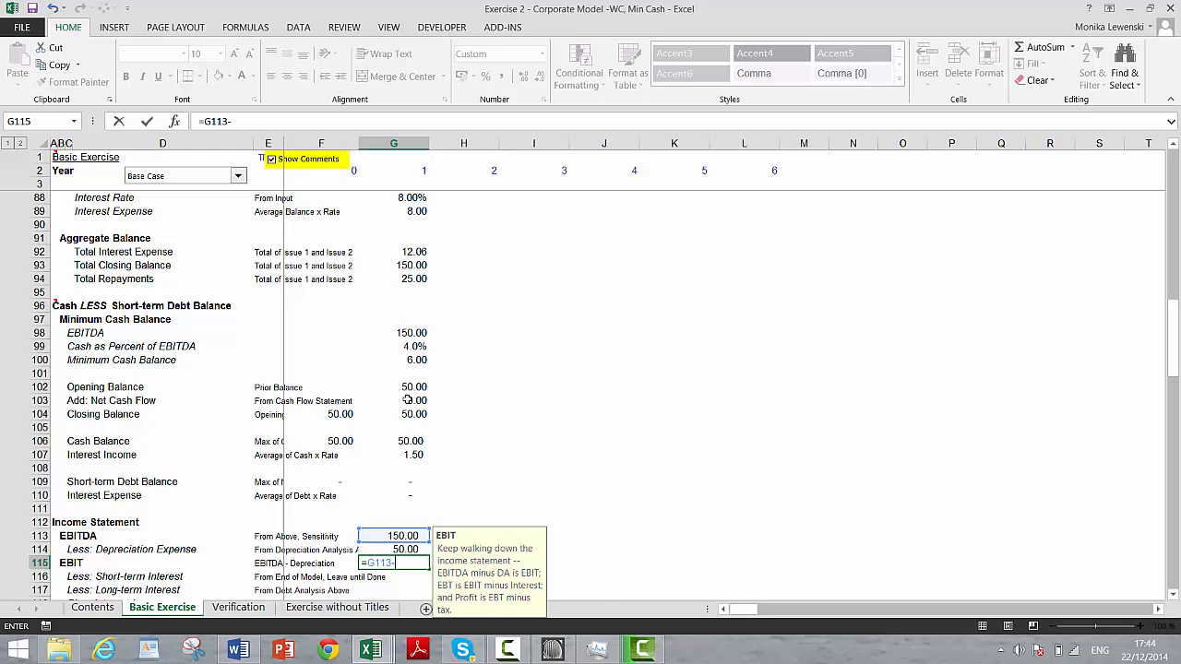
key(Return)
key(Down)
key(Down)
key(Down)
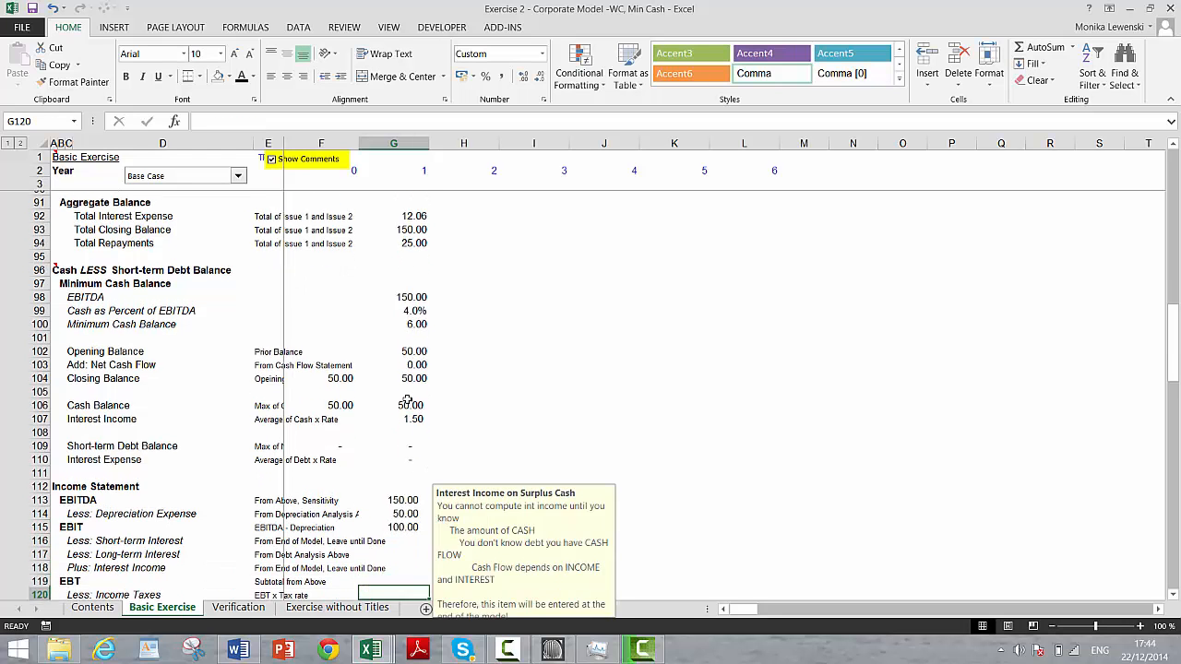
Link the year 1 Short-term Interest in G116 to the Interest Expense of the Short-term Debt Balance, =G110.
key(Up)
key(Up)
key(Up)
text(=)
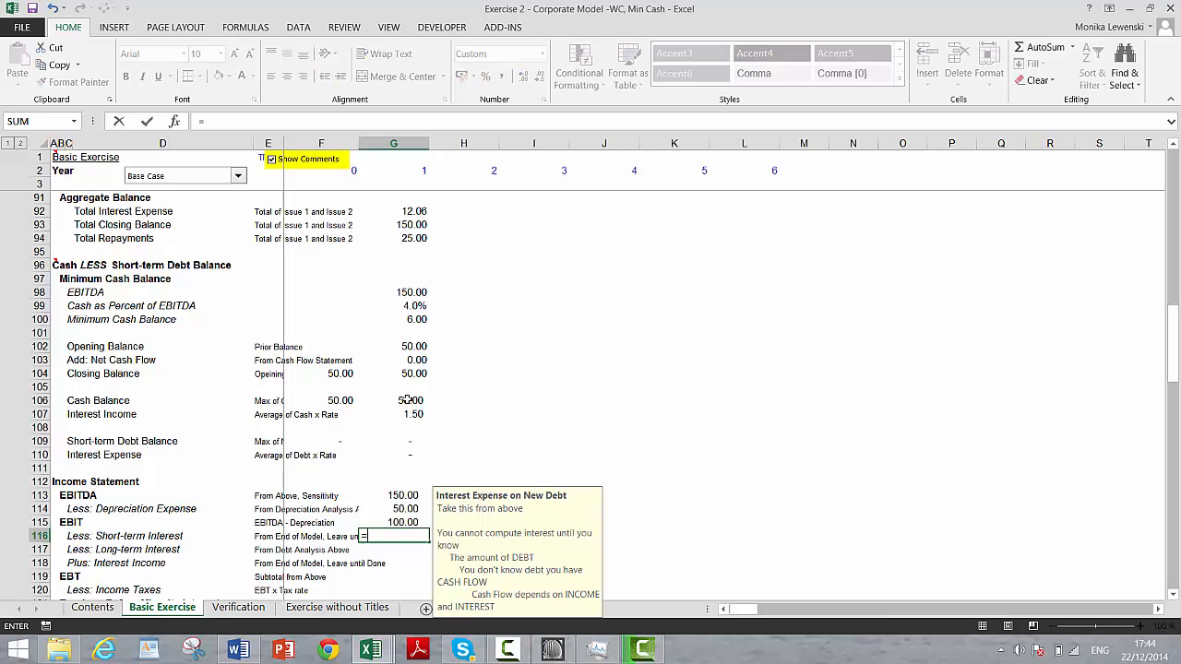
key(Up)
key(Up)
key(Up)
key(Up)
key(Up)
key(Up)
key(Up)
key(Up)
key(Up)
key(Up)
key(Up)
key(Up)
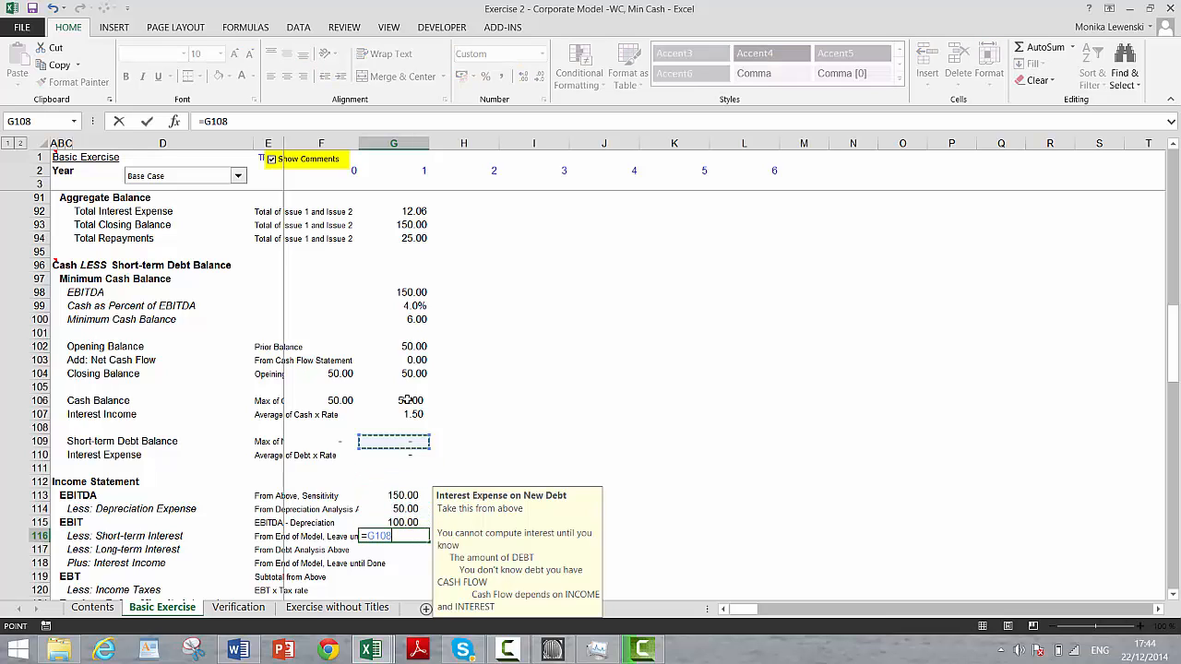
key(Down)
key(Down)
key(Down)
key(Down)
key(Down)
key(Down)
key(Down)
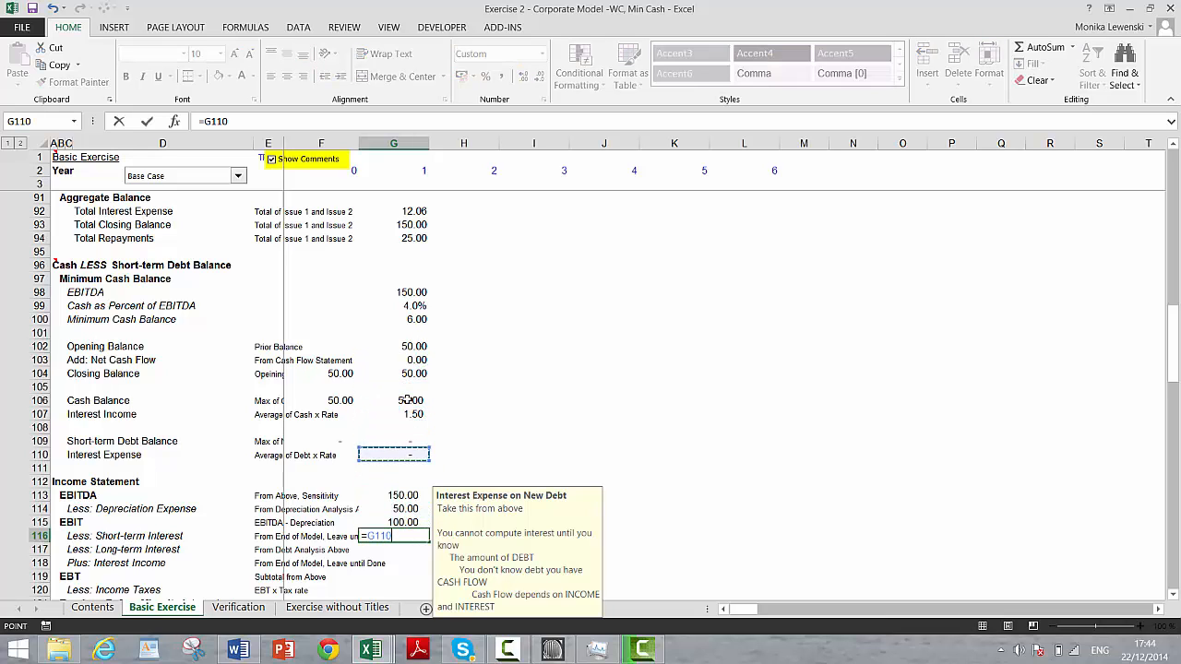
key(Return)
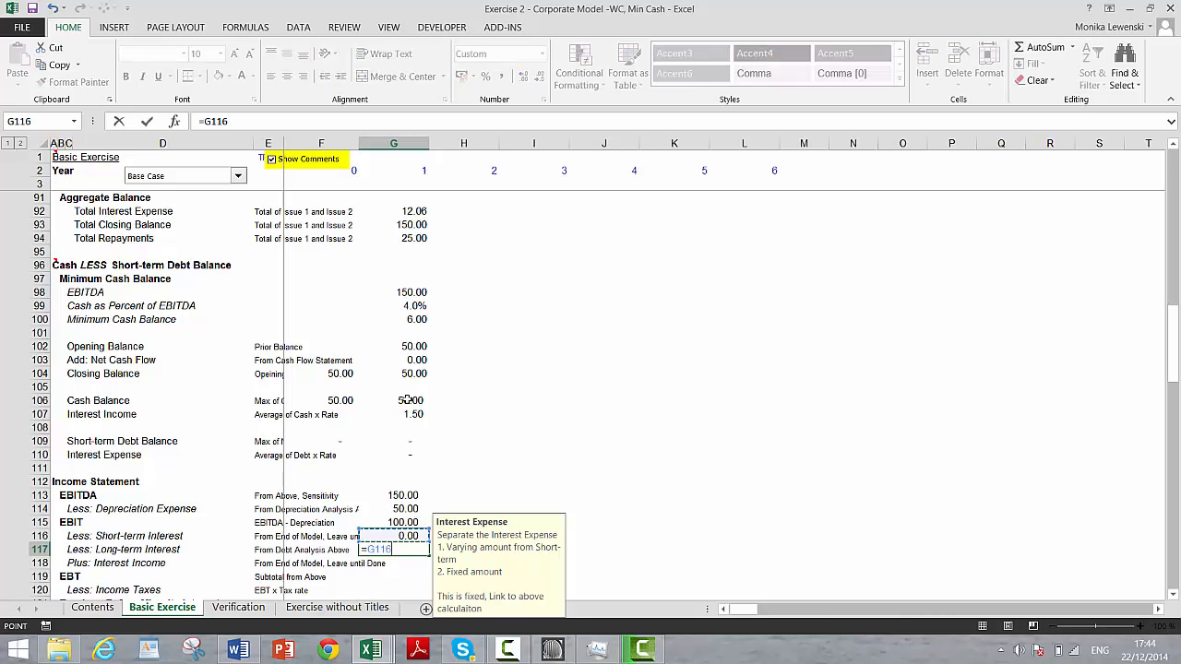
Link the year 1 Long-term Interest in G117 to the Total Interest Expense of the Aggregate Balance section, =G92.
key(Up)
key(Up)
key(Up)
key(Up)
key(Up)
key(Up)
key(Up)
key(Up)
key(Up)
key(Up)
key(Up)
key(Up)
key(Up)
key(Up)
key(Up)
key(Up)
key(Up)
key(Up)
key(Up)
key(Up)
key(Down)
key(Down)
key(Down)
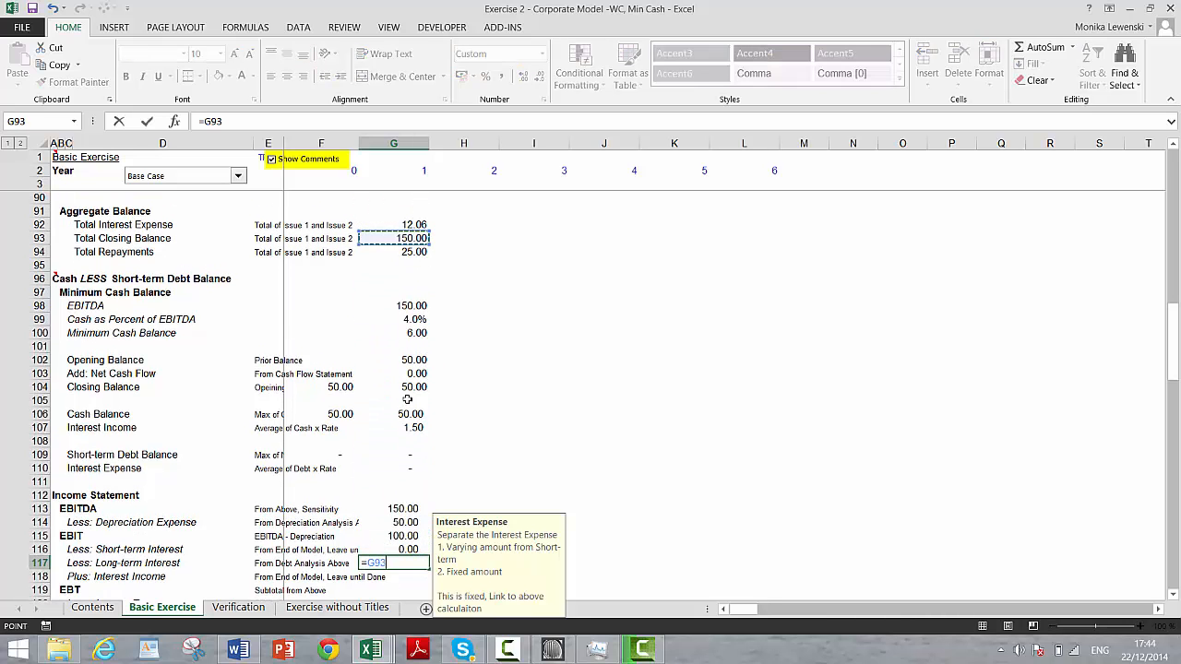
key(Up)
key(Return)
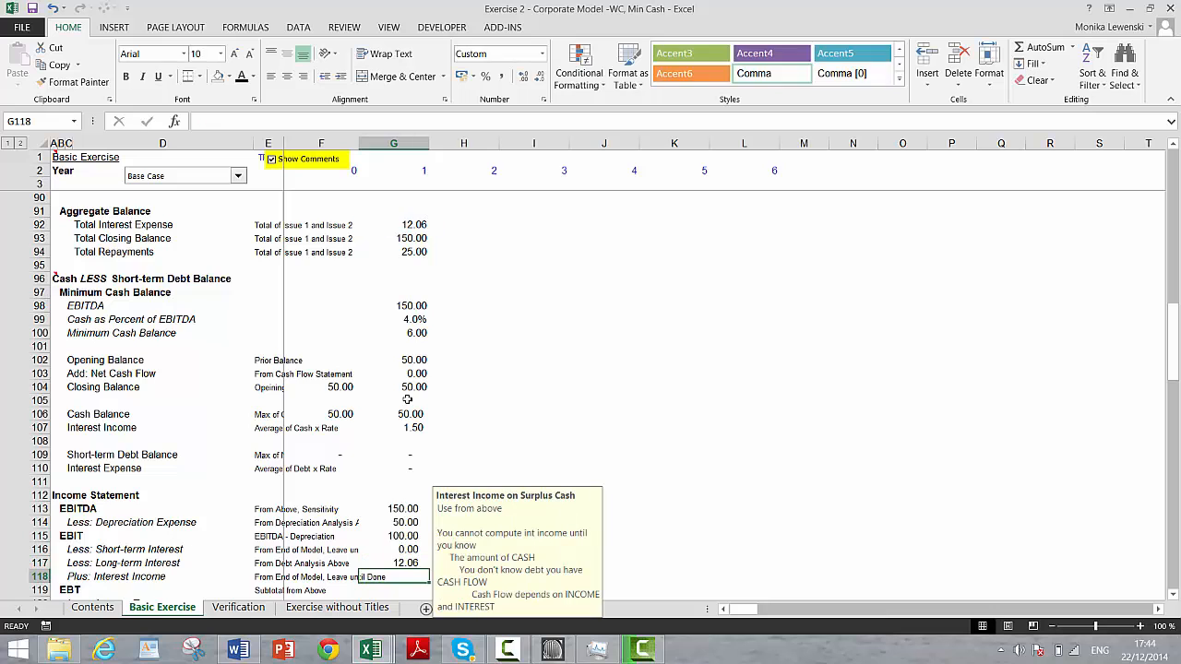
Link the year 1 Interest Income of the Income Statement in G118 to the Interest Income under Cash Balance, =G107.
text(=)
key(Up)
key(Up)
key(Up)
key(Up)
key(Up)
key(Up)
key(Up)
key(Up)
key(Up)
key(Up)
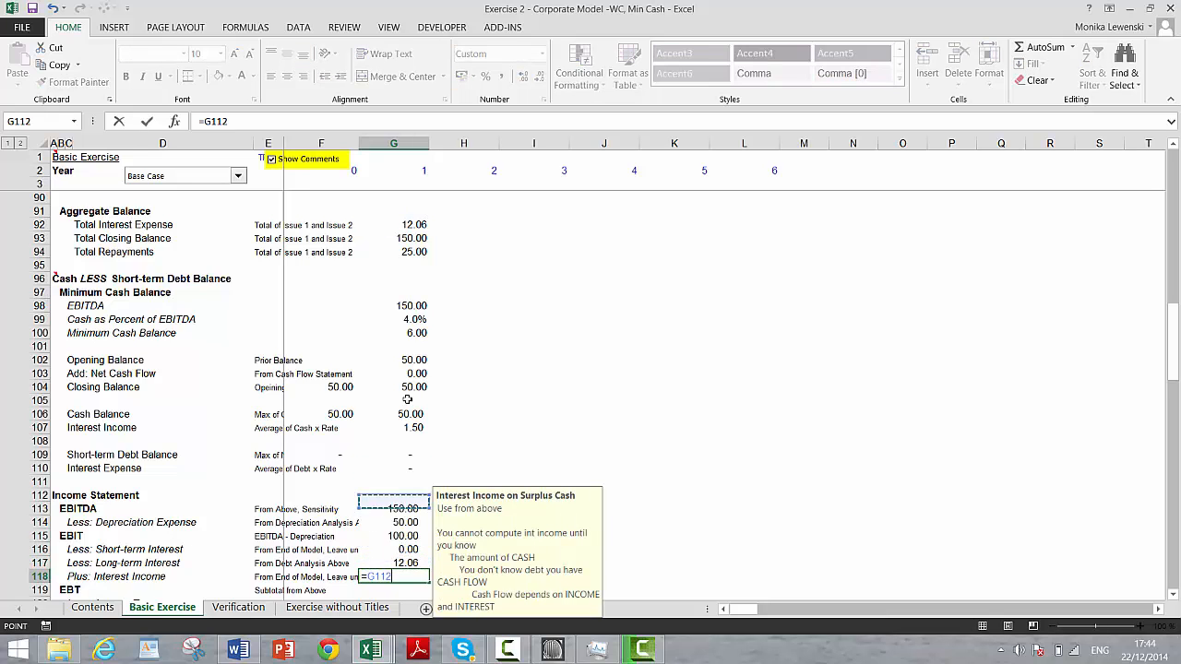
key(Return)
key(Down)
key(Down)
key(Down)
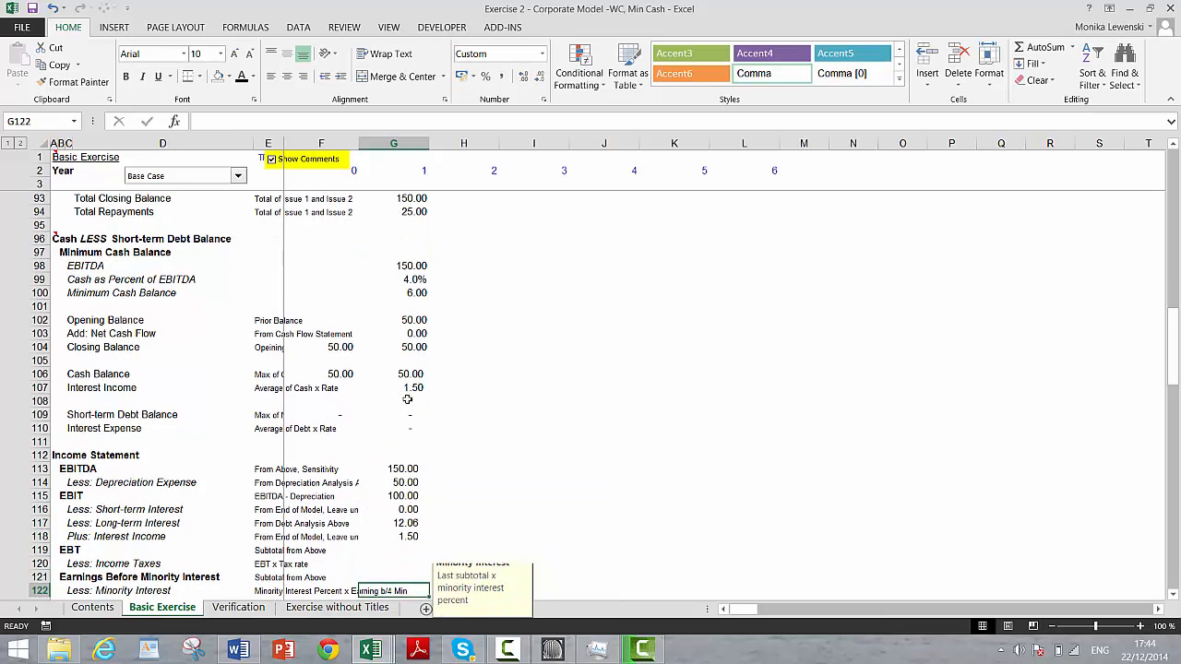
Apply a top and bottom border to the EBIT row of the Income Statement, B115:G115.
key(Up)
key(Up)
key(Up)
key(Up)
key(Up)
key(Up)
key(Up)
key(Left)
key(Left)
key(Left)
key(Left)
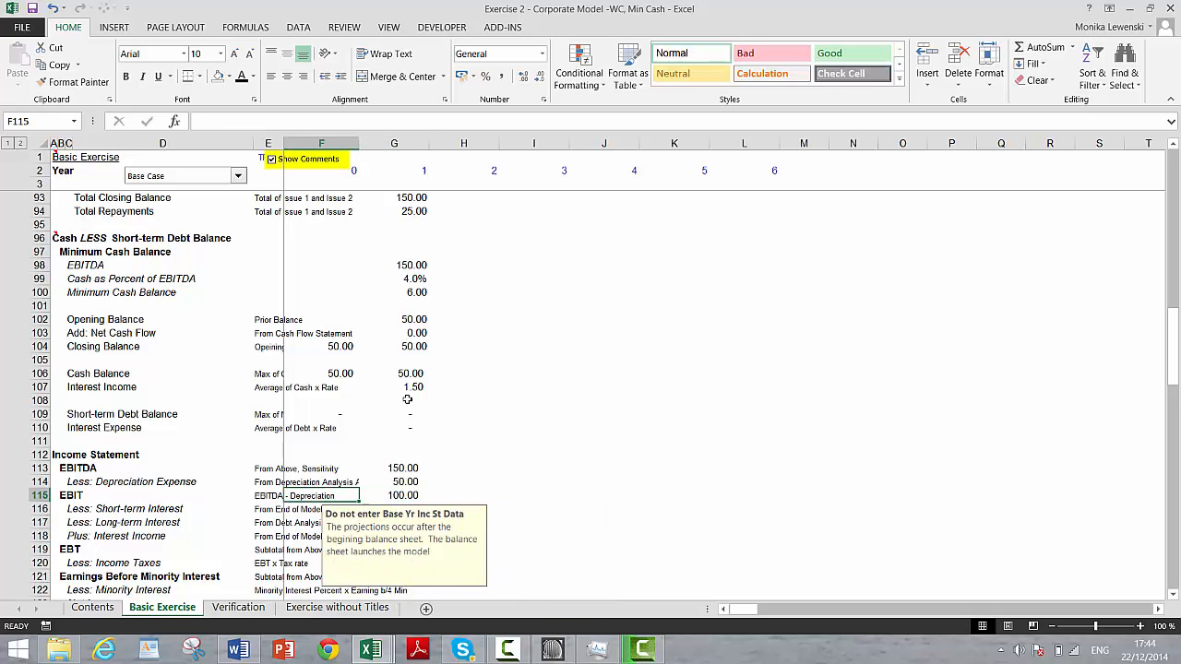
key(shift+Right)
key(shift+Right)
key(shift+Right)
key(shift+Right)
key(shift+Right)
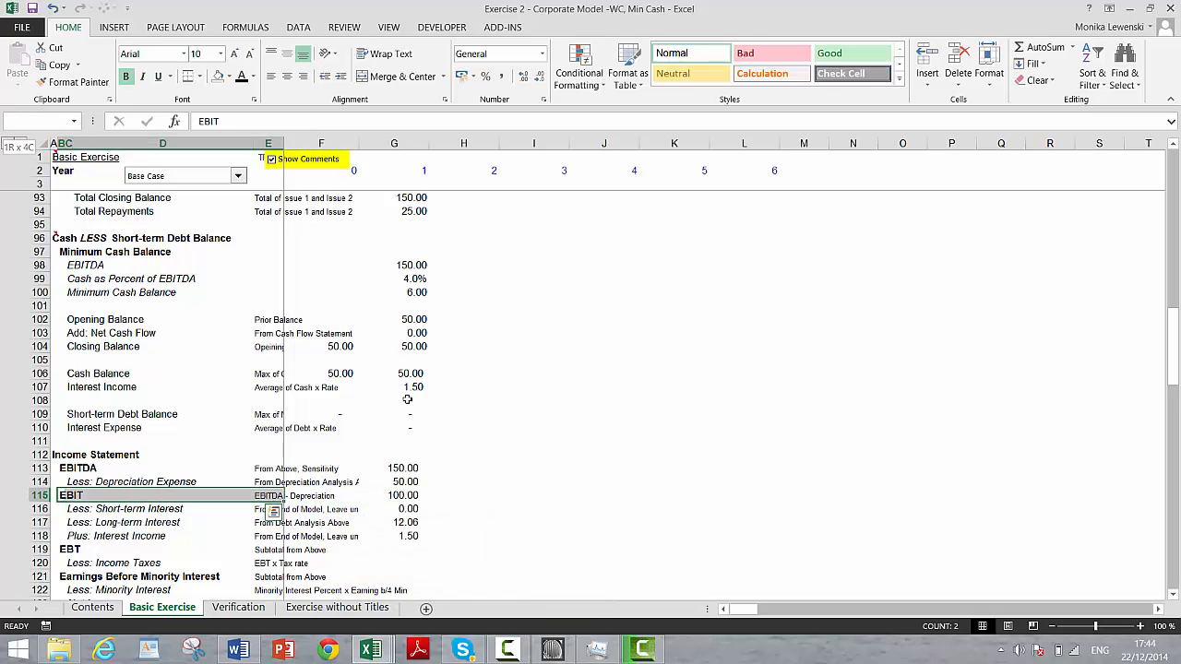
click(187, 77)
Apply the same top and bottom border to the EBT row of the Income Statement, B119:G119.
key(Down)
key(Down)
key(Down)
key(shift+Right)
key(shift+Right)
key(shift+Right)
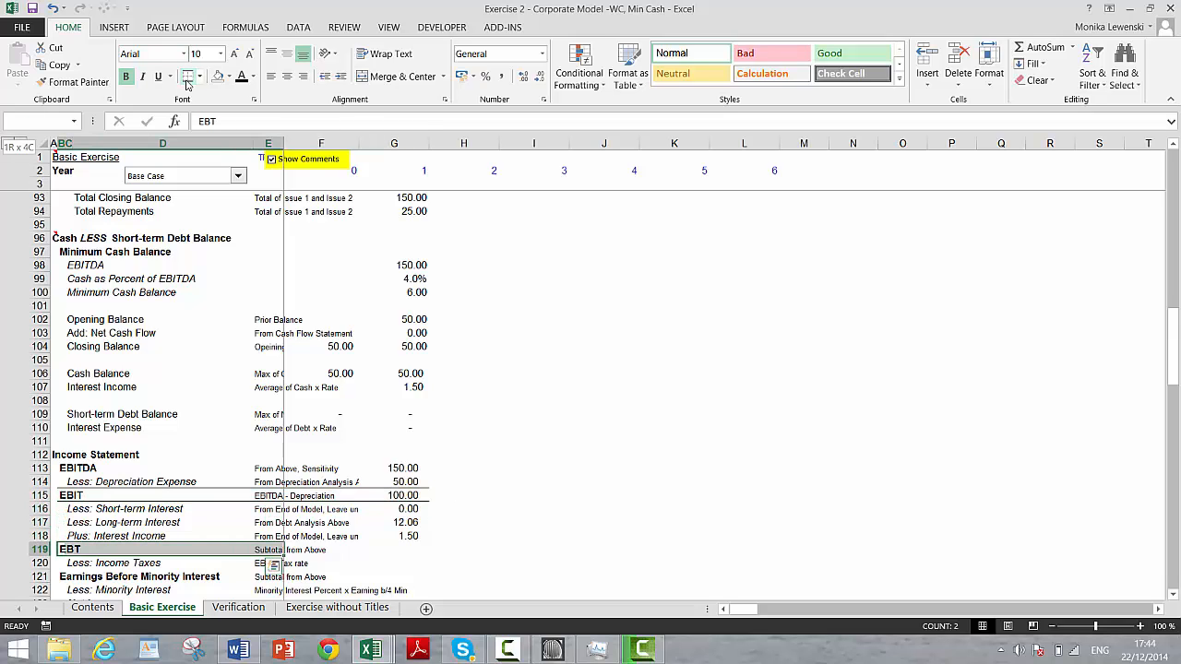
key(ctrl+shift+Right)
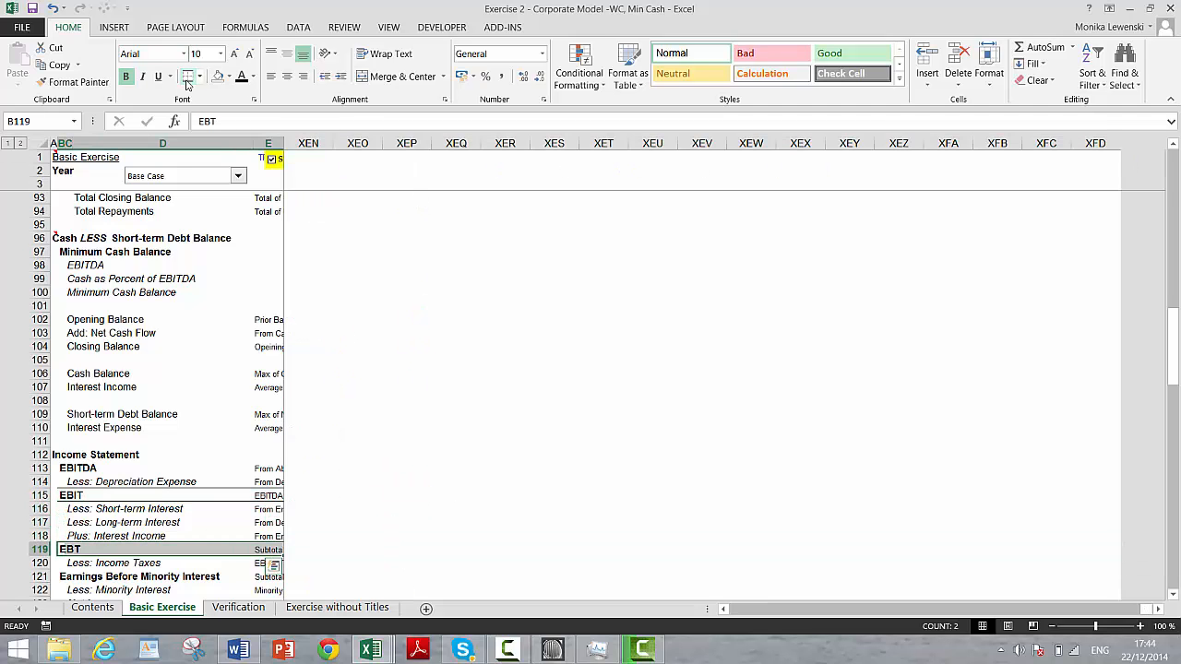
key(ctrl+shift+Left)
key(shift+Right)
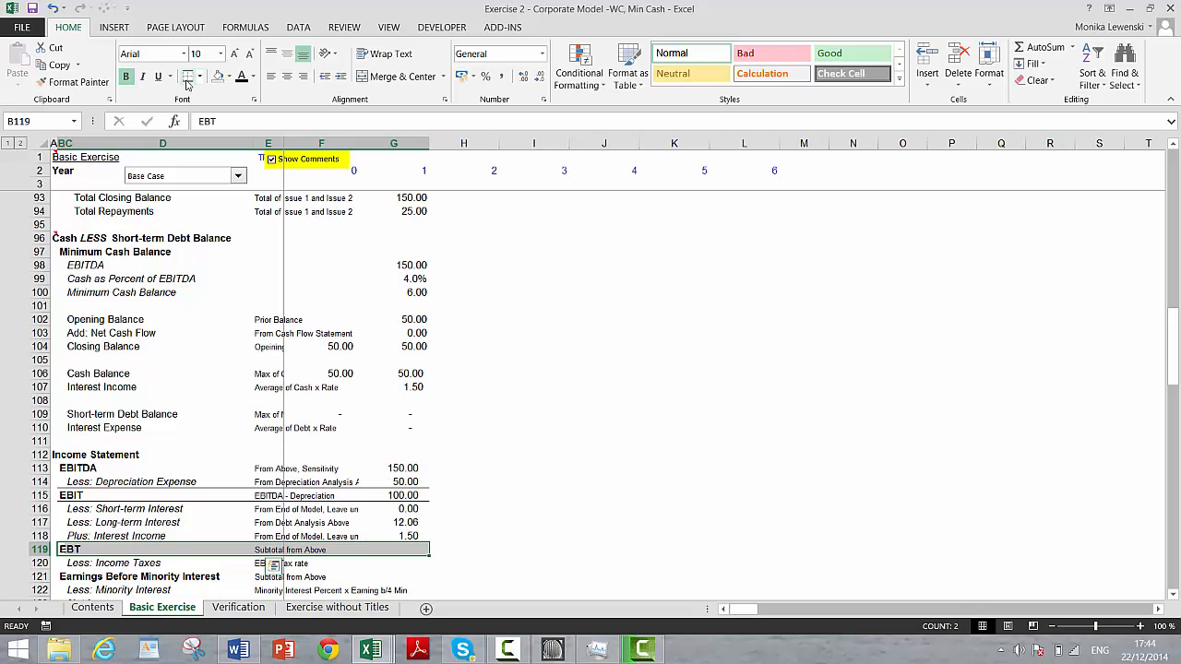
click(188, 79)
key(Down)
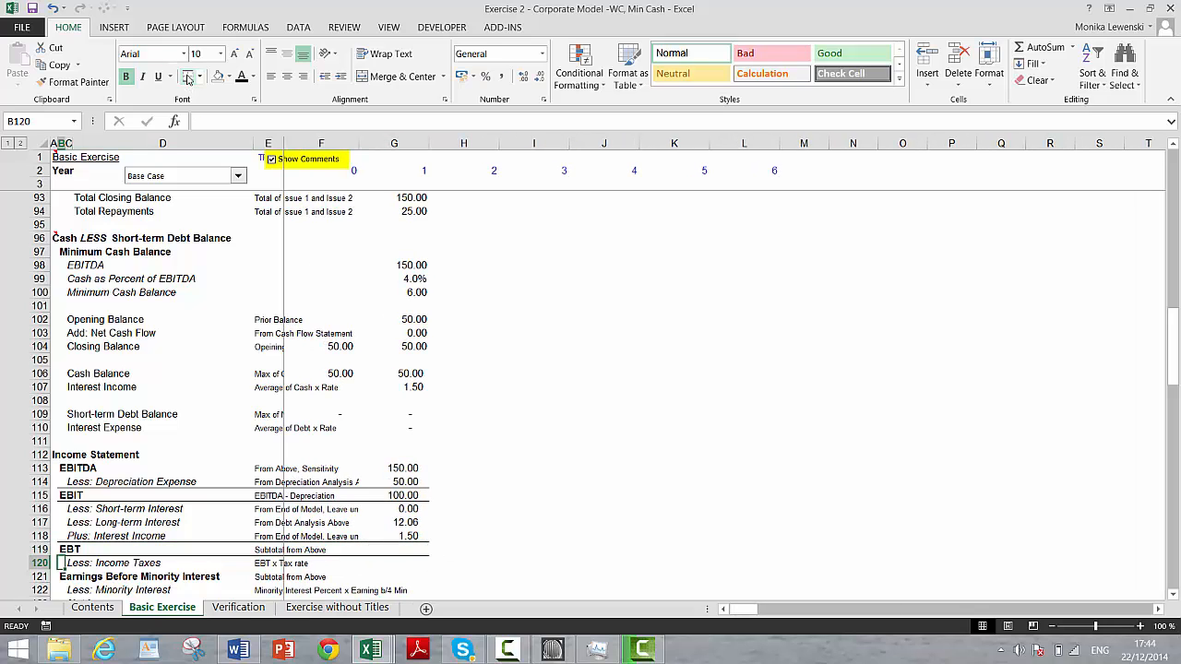
Calculate the year 1 EBT in G119 as EBIT less short-term and long-term interest plus Interest Income, =G115-G116-G117+G118.
key(Right)
key(Right)
key(Right)
key(Right)
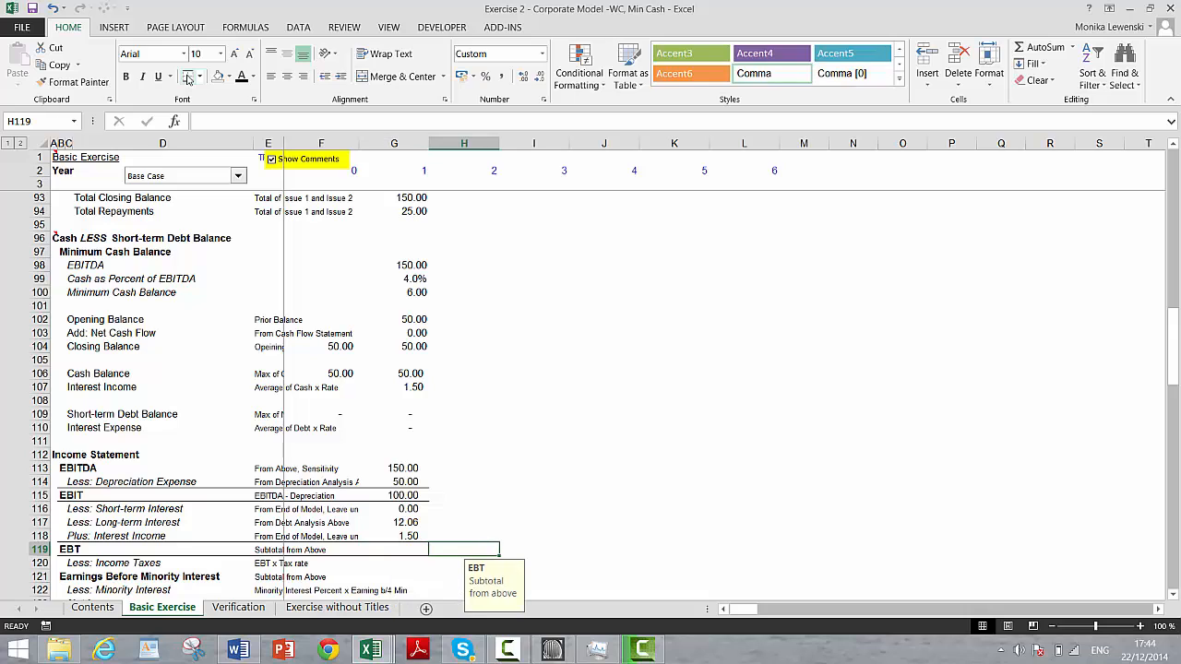
text(=)
key(Up)
key(Up)
key(Up)
key(Up)
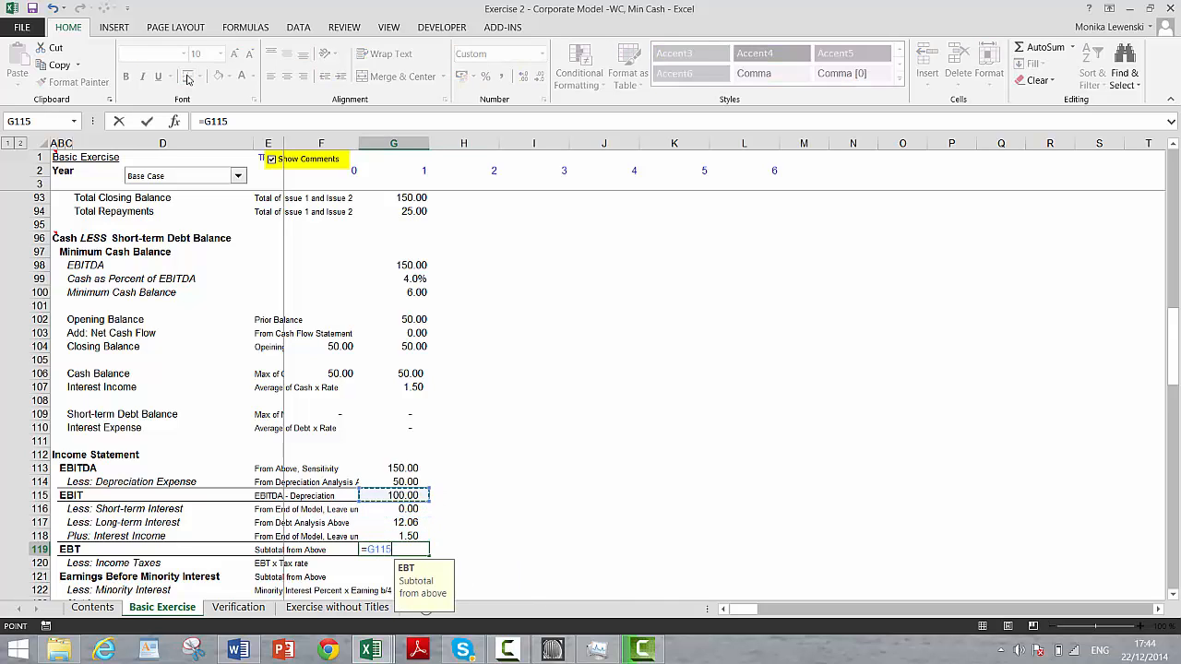
key(Up)
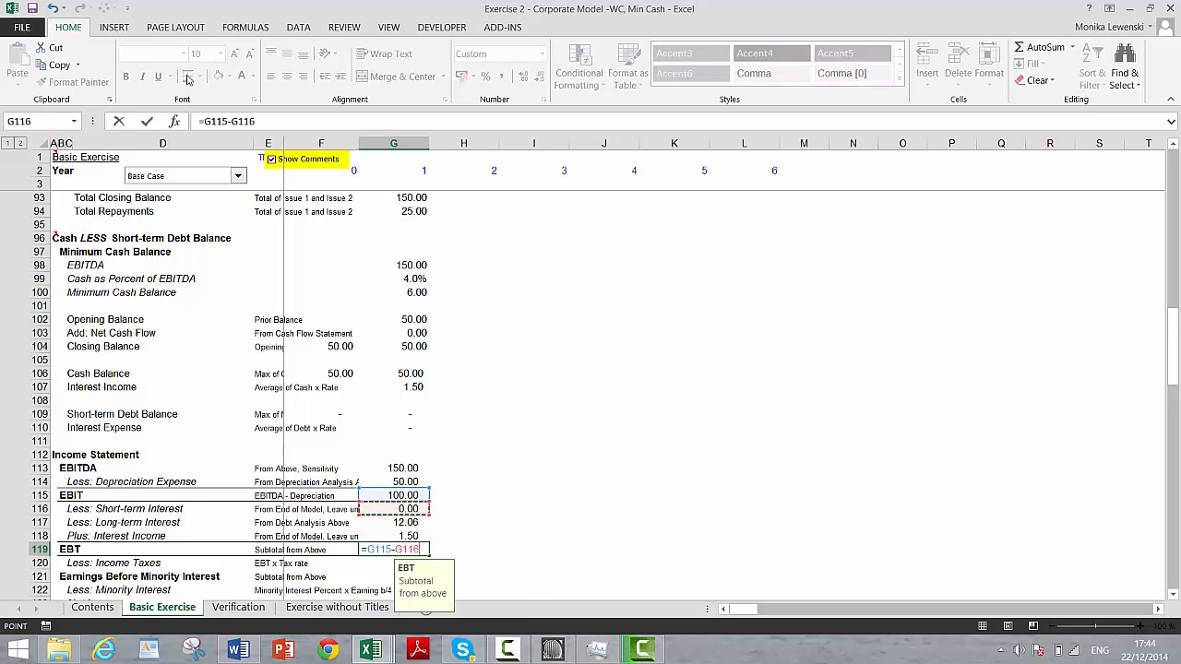
text(-)
key(Up)
key(Up)
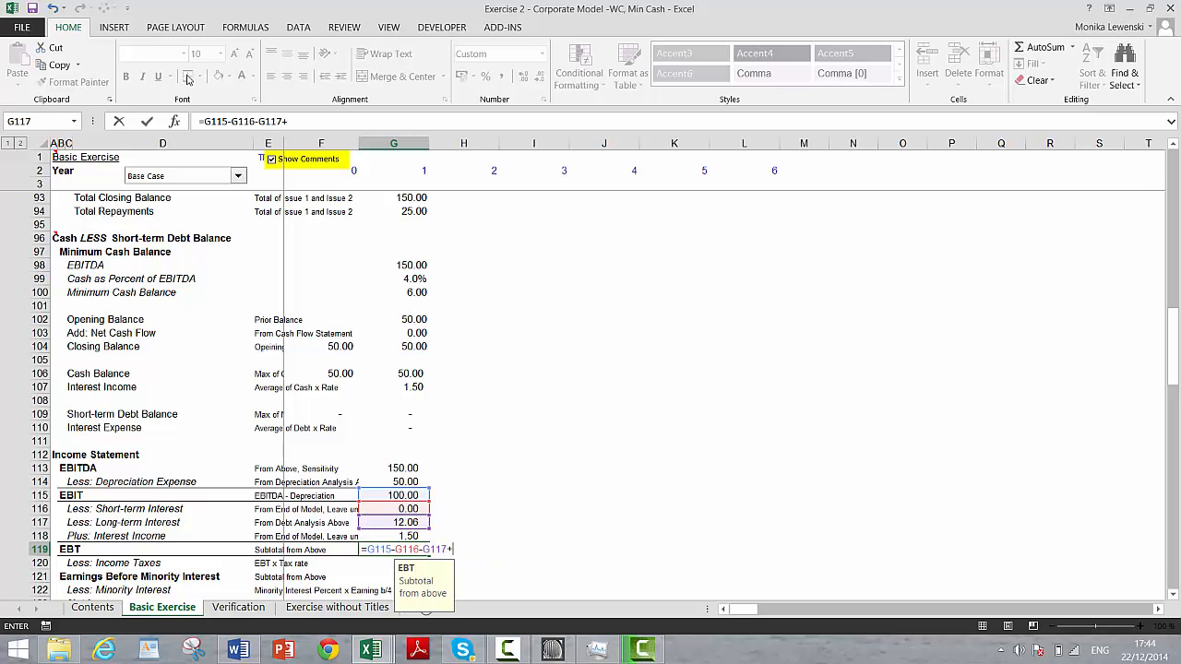
key(Return)
key(Down)
key(Down)
key(Down)
Complete the year 1 EBT formula in G119 by adding the Interest Income from G118.
key(Up)
key(Up)
key(Up)
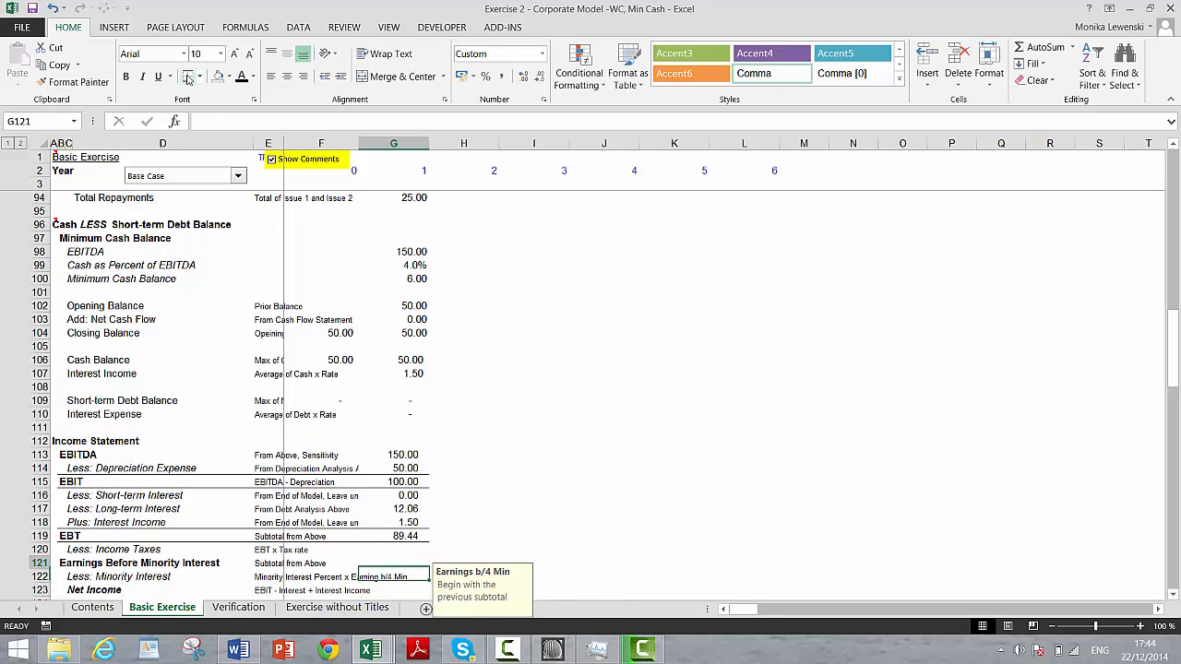
Calculate the year 1 Income Taxes in G120 as EBT times the Income Tax Rate, =G119*G17.
text(=)
key(Up)
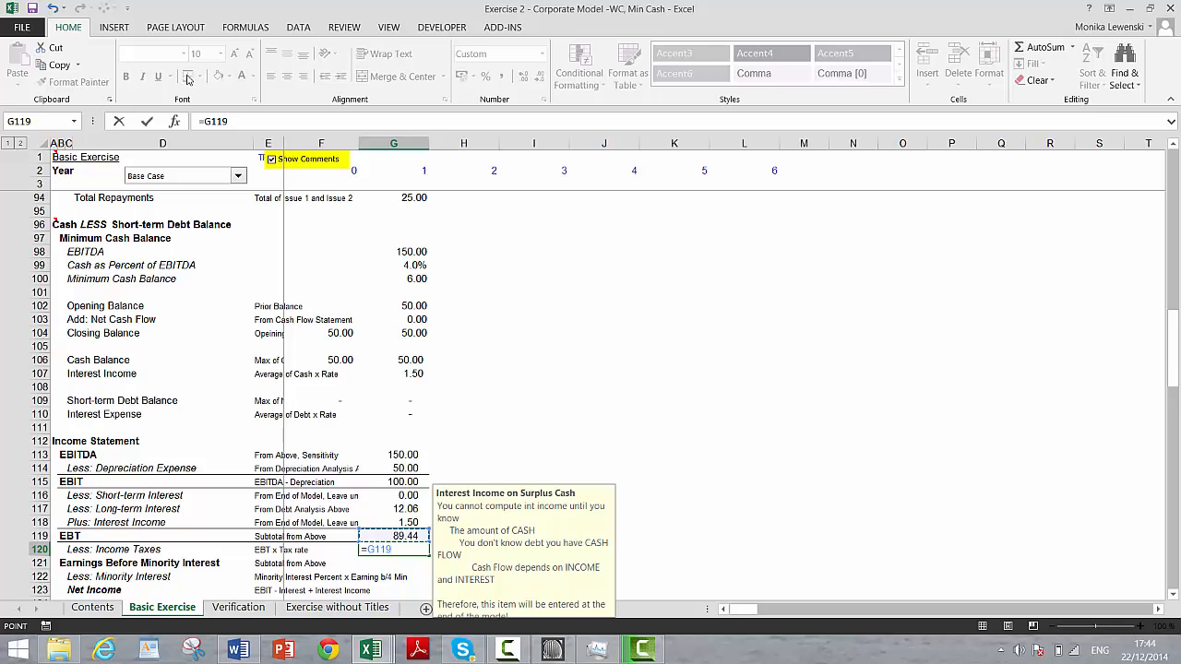
key(Page_Up)
key(Page_Up)
key(Page_Up)
key(Page_Up)
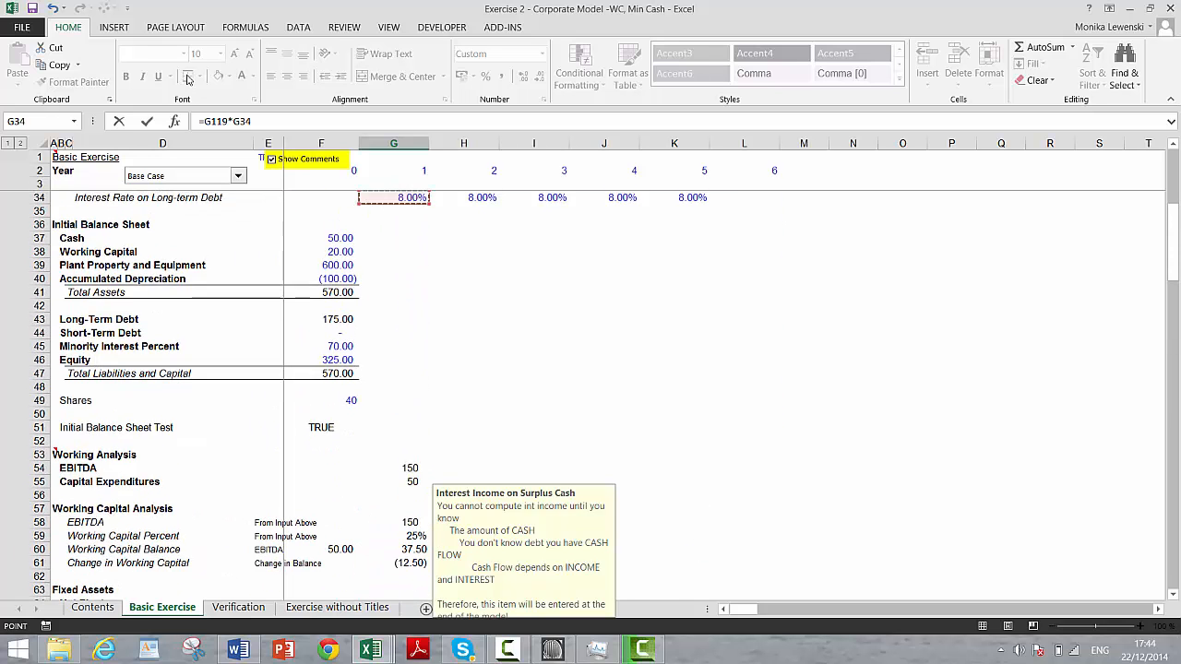
key(Down)
key(Down)
key(Down)
key(Down)
key(Down)
key(Down)
key(Down)
key(Down)
key(Down)
key(Down)
key(Down)
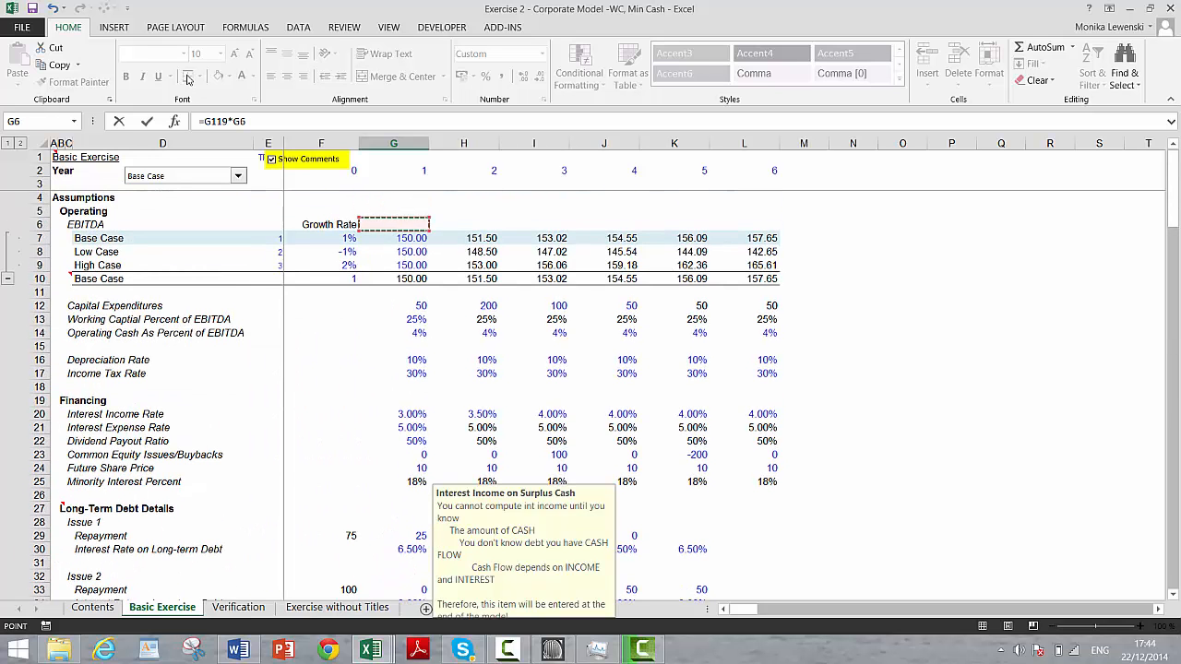
key(Down)
key(Down)
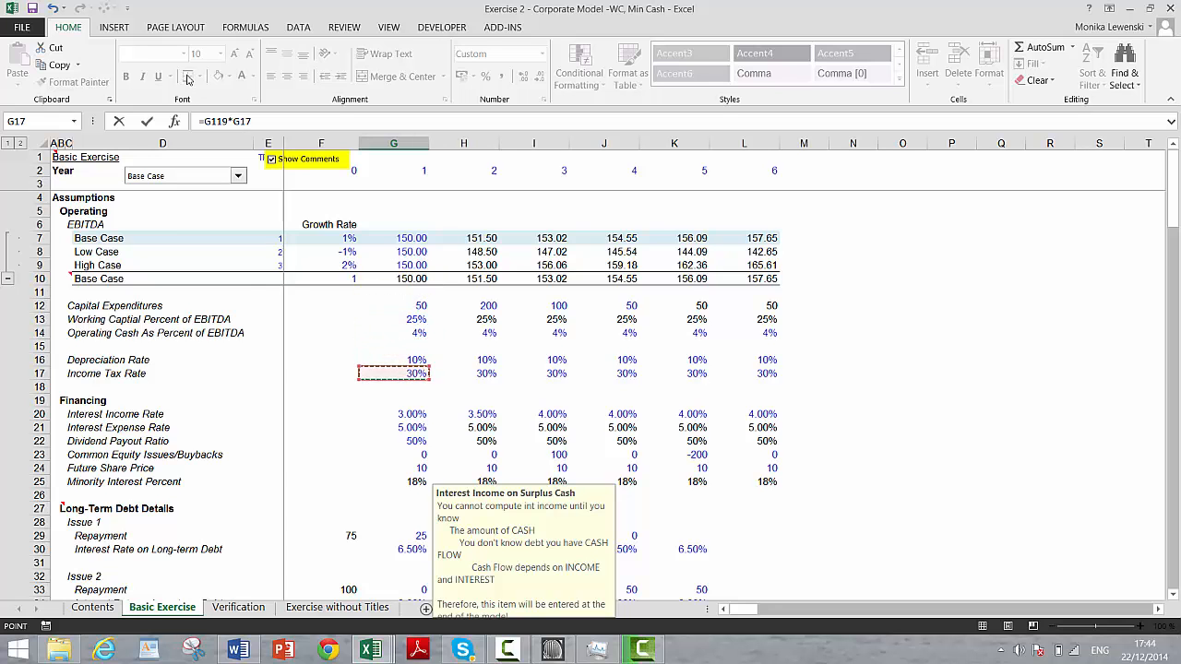
key(ctrl+Return)
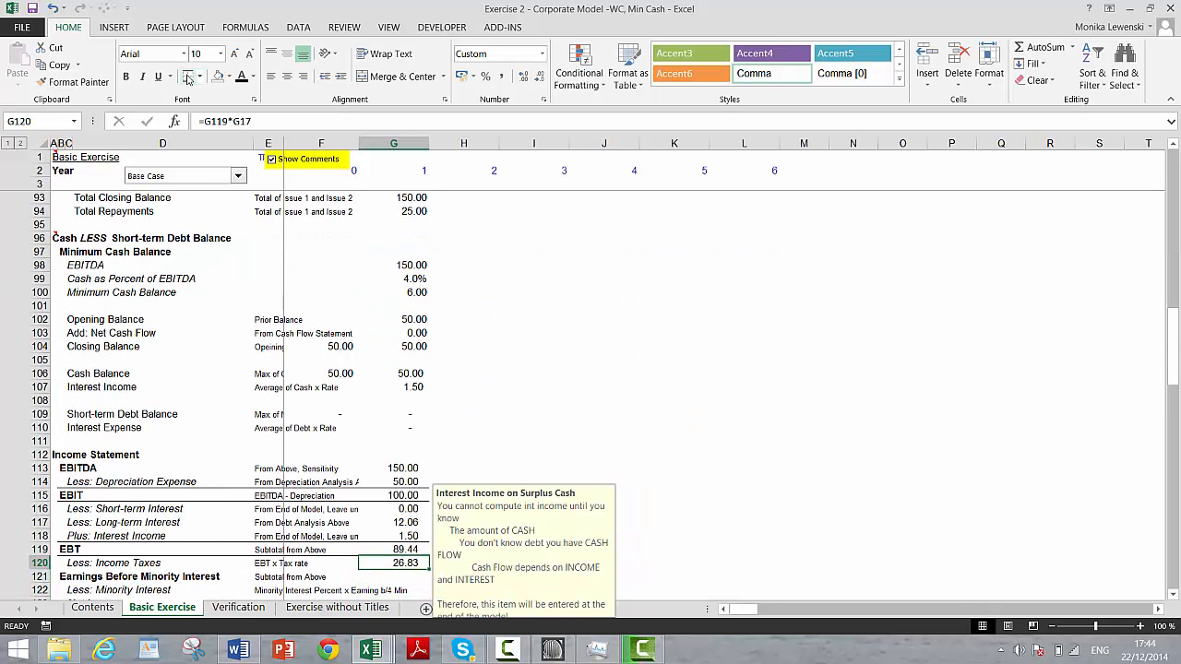
Floor the Income Taxes in G120 at zero with =MAX(G119*G17;0), moving the cell comment clear of the formula.
key(F2)
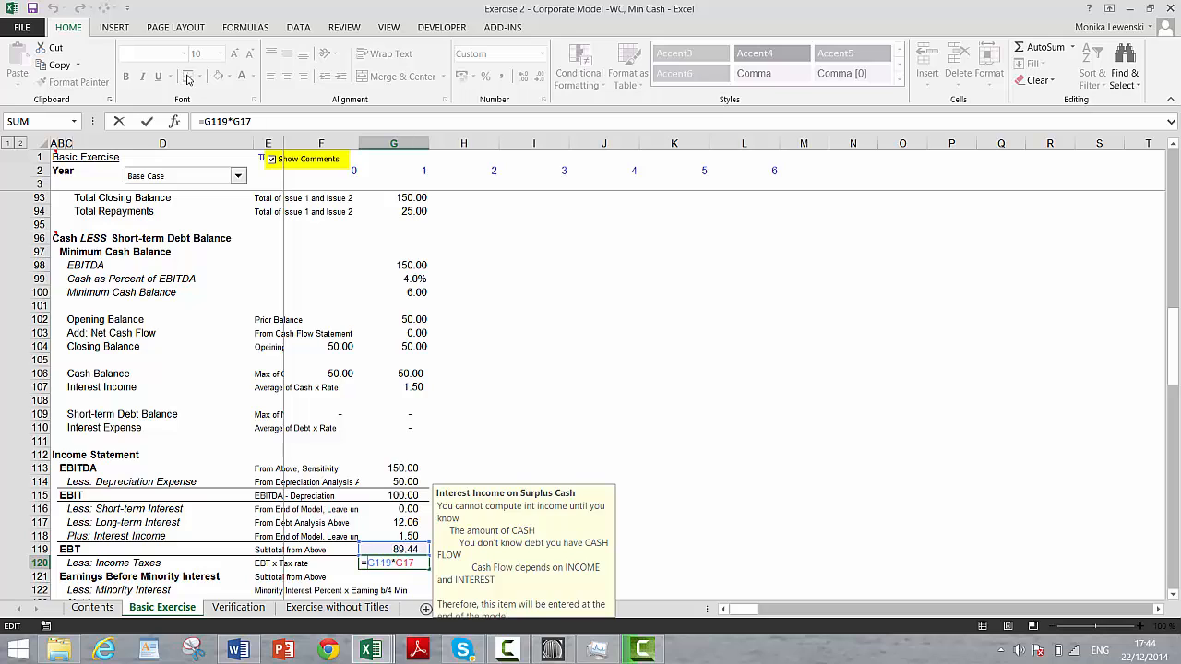
text(max()
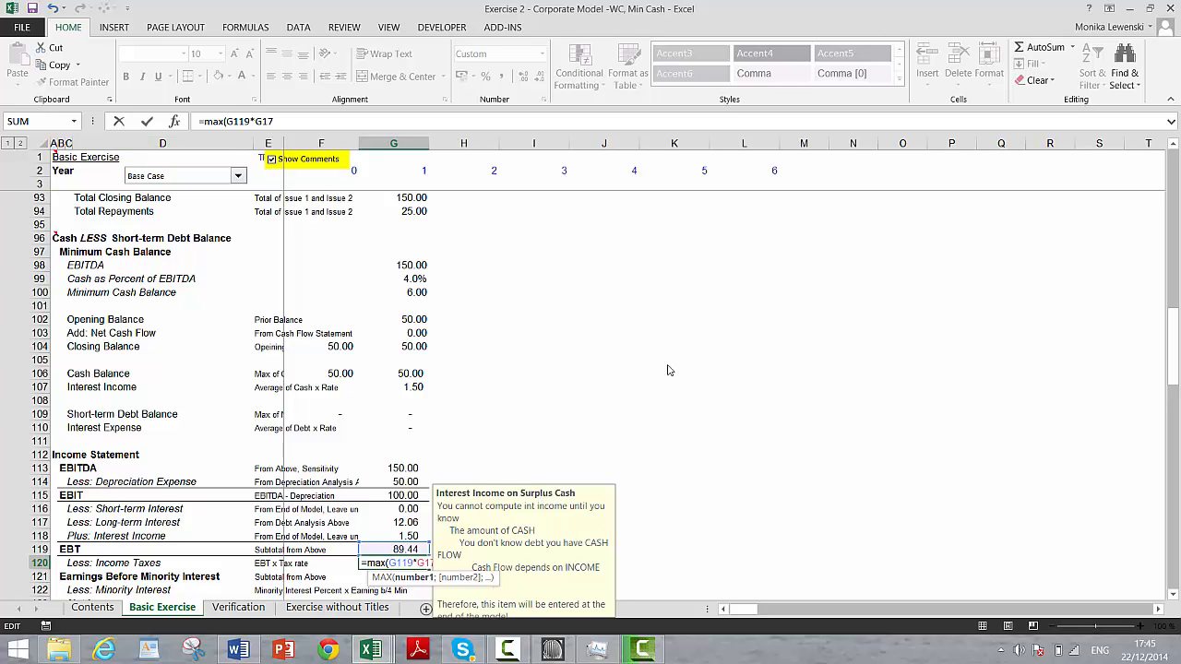
drag(539, 494, 669, 367)
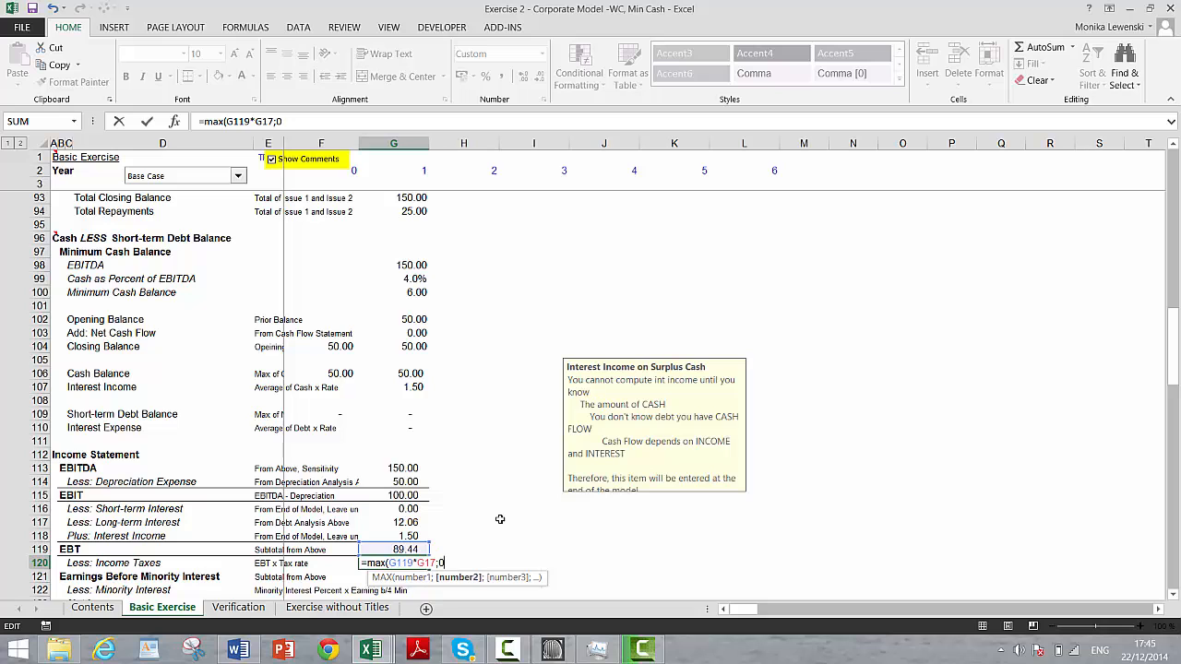
text())
key(Return)
Calculate the year 1 Earnings Before Minority Interest in G121 as EBT less Income Taxes, =G119-G120.
key(Down)
key(Down)
key(Up)
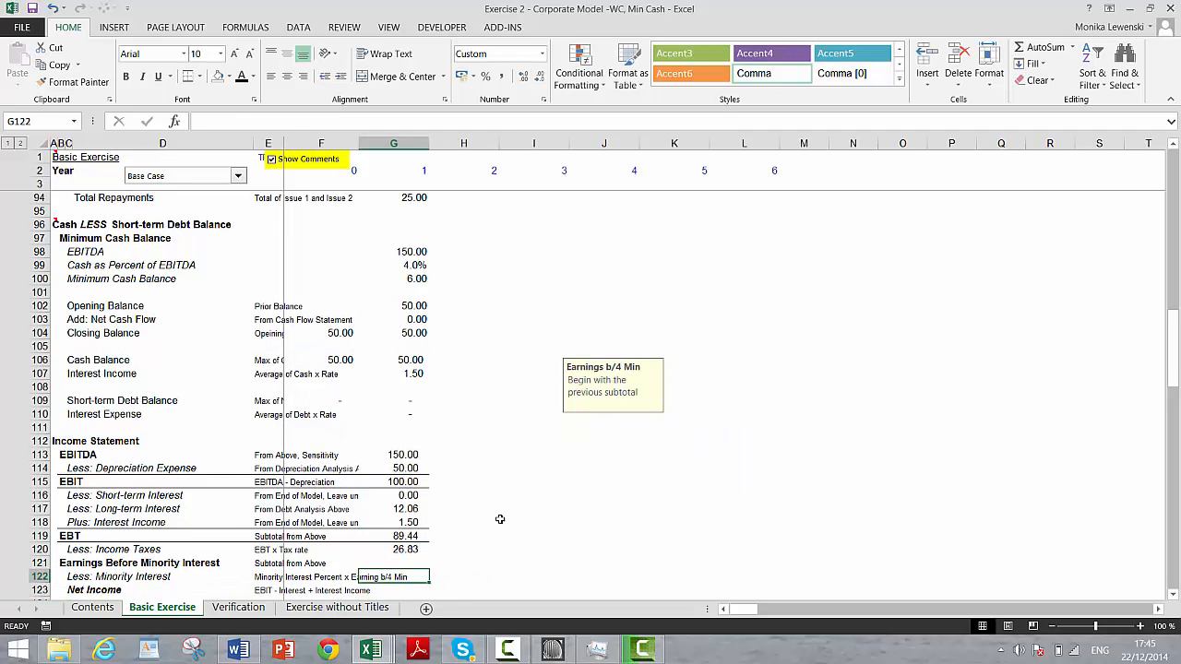
text(=)
key(Up)
key(Up)
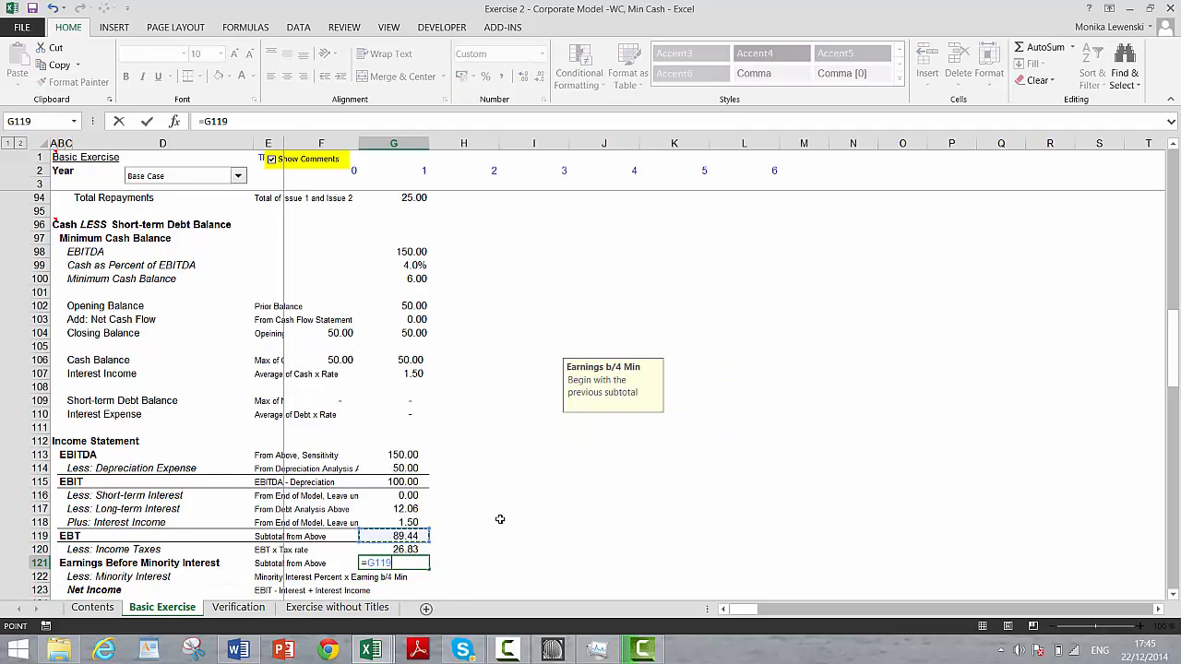
key(Return)
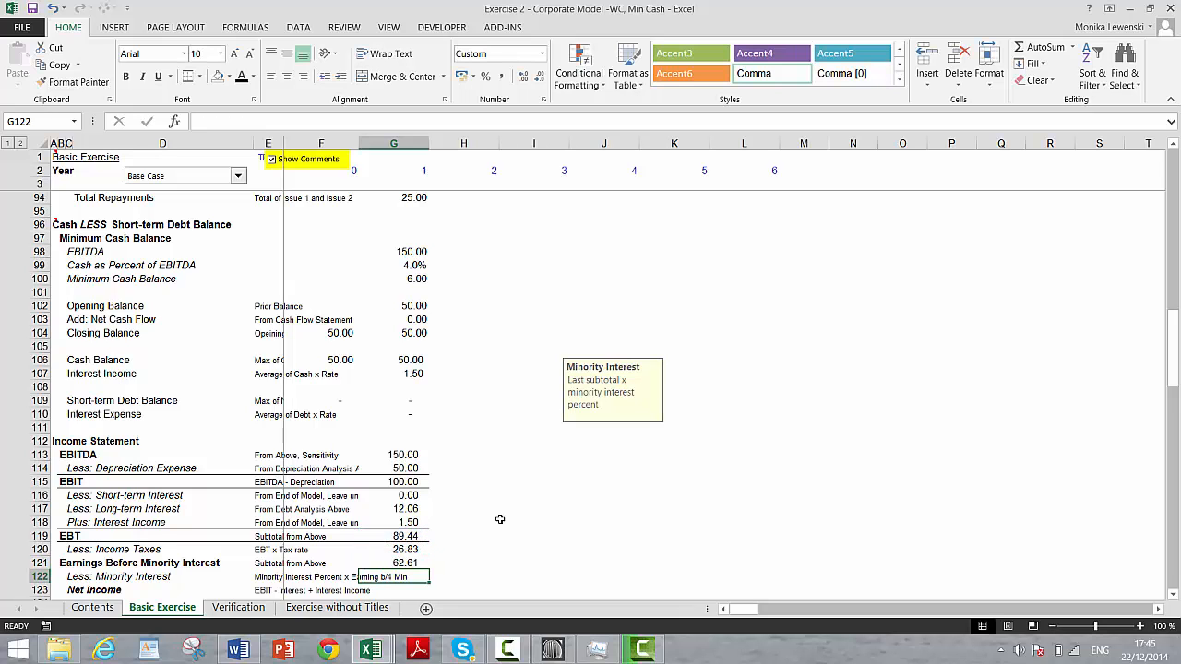
Calculate the year 1 Minority Interest in G122 as Earnings Before Minority Interest times the Minority Interest Percent, =G121*G25.
text(=)
key(Up)
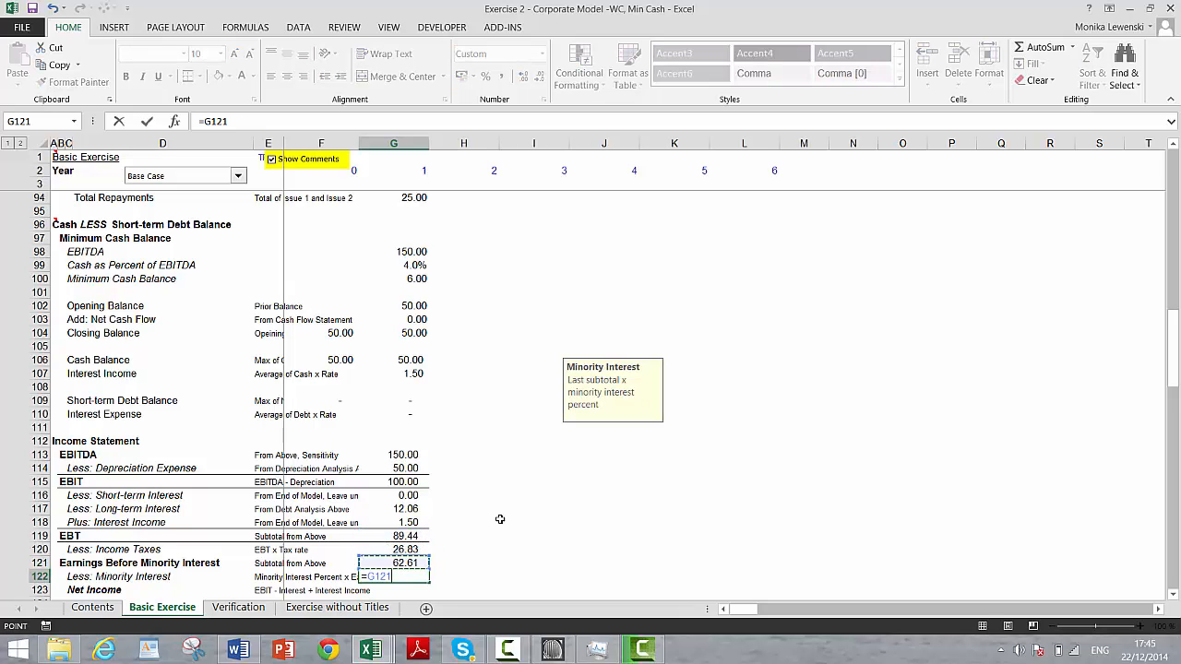
text(*)
key(Up)
key(Up)
key(Up)
key(Up)
key(Up)
key(Up)
key(Up)
key(Up)
key(Up)
key(Up)
key(Up)
key(Up)
key(Up)
key(Up)
key(Up)
key(Up)
key(Up)
key(Up)
key(Up)
key(Up)
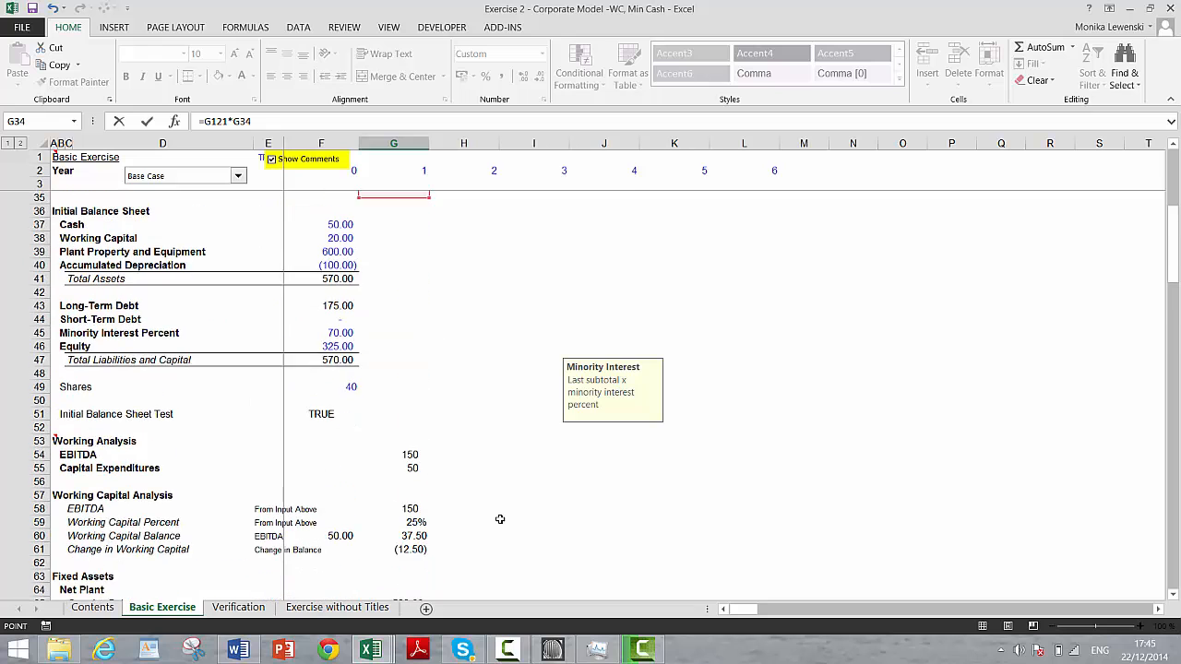
key(Down)
key(Down)
key(Down)
key(Down)
key(Down)
key(Down)
key(Down)
key(Down)
key(Down)
key(Down)
key(Down)
key(Down)
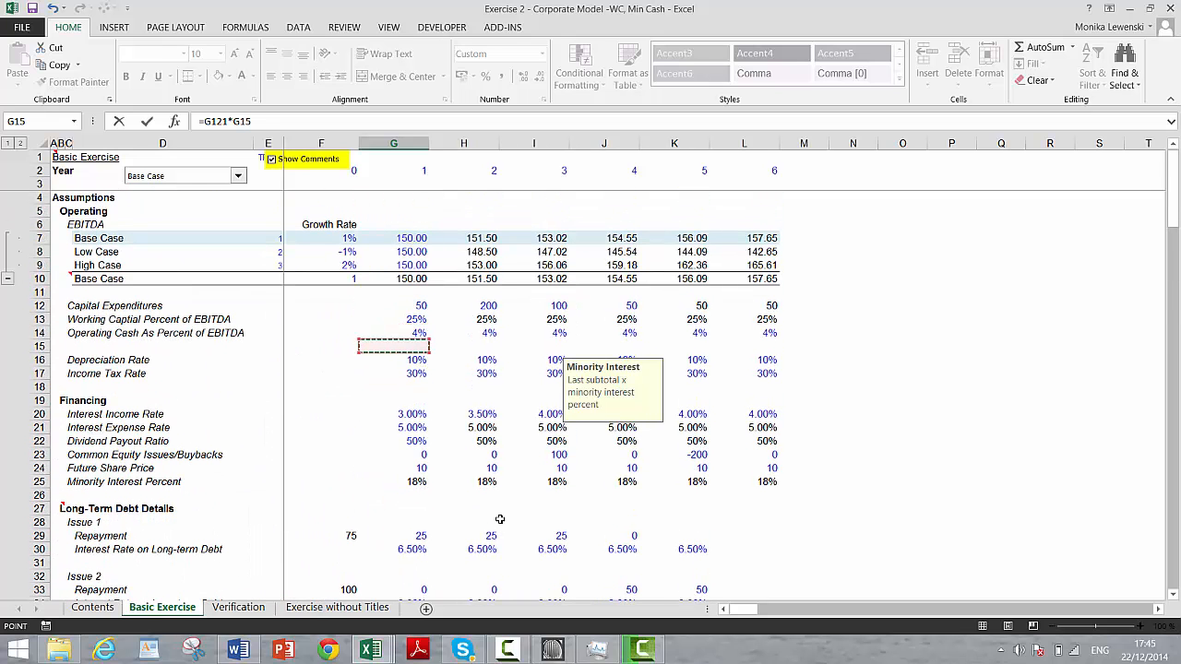
key(Down)
key(Down)
key(Down)
key(Down)
key(Down)
key(Down)
key(Down)
key(Down)
key(Down)
key(Down)
key(Down)
key(Down)
key(Down)
key(Down)
key(Down)
key(Down)
key(Down)
key(Down)
key(Down)
key(Down)
key(Down)
key(Down)
key(Down)
key(Down)
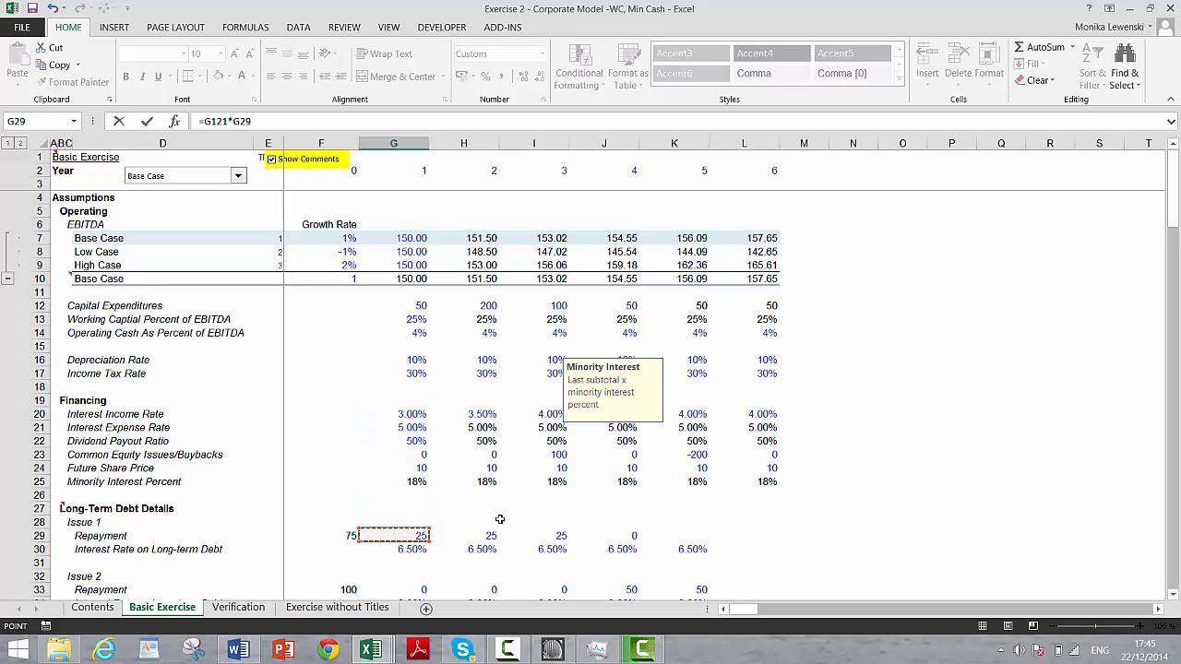
key(Down)
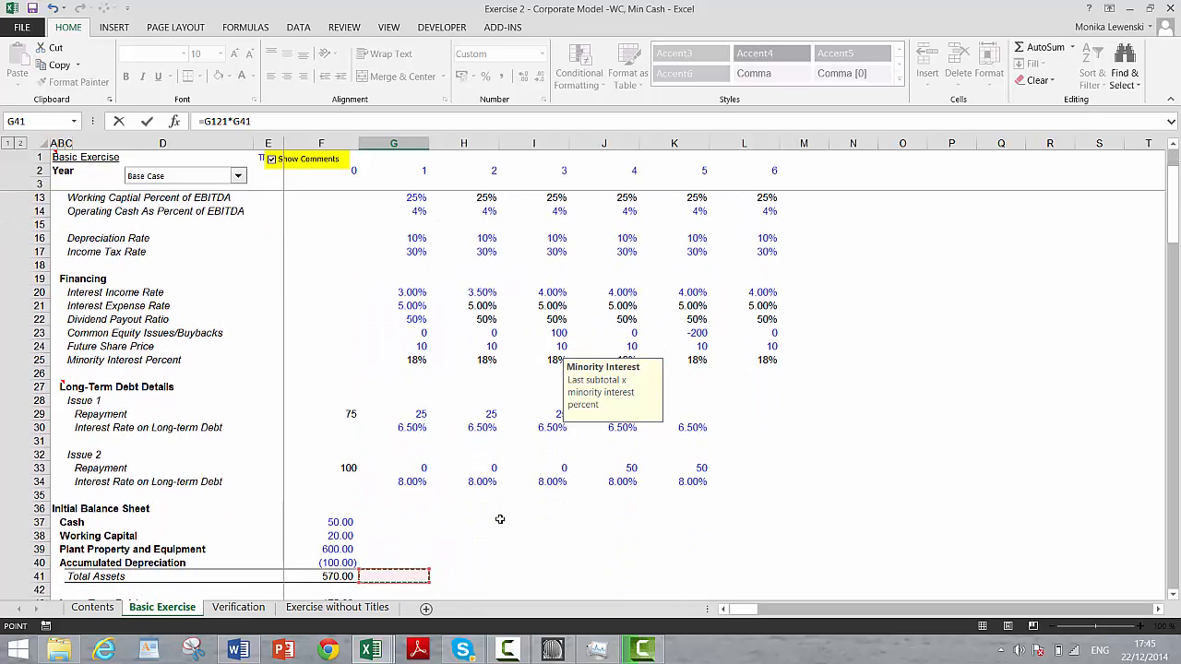
key(Up)
key(Up)
key(Up)
key(Up)
key(Up)
key(Up)
key(Up)
key(Up)
key(Up)
key(Up)
key(Up)
key(Up)
key(Up)
key(Up)
key(Up)
key(Up)
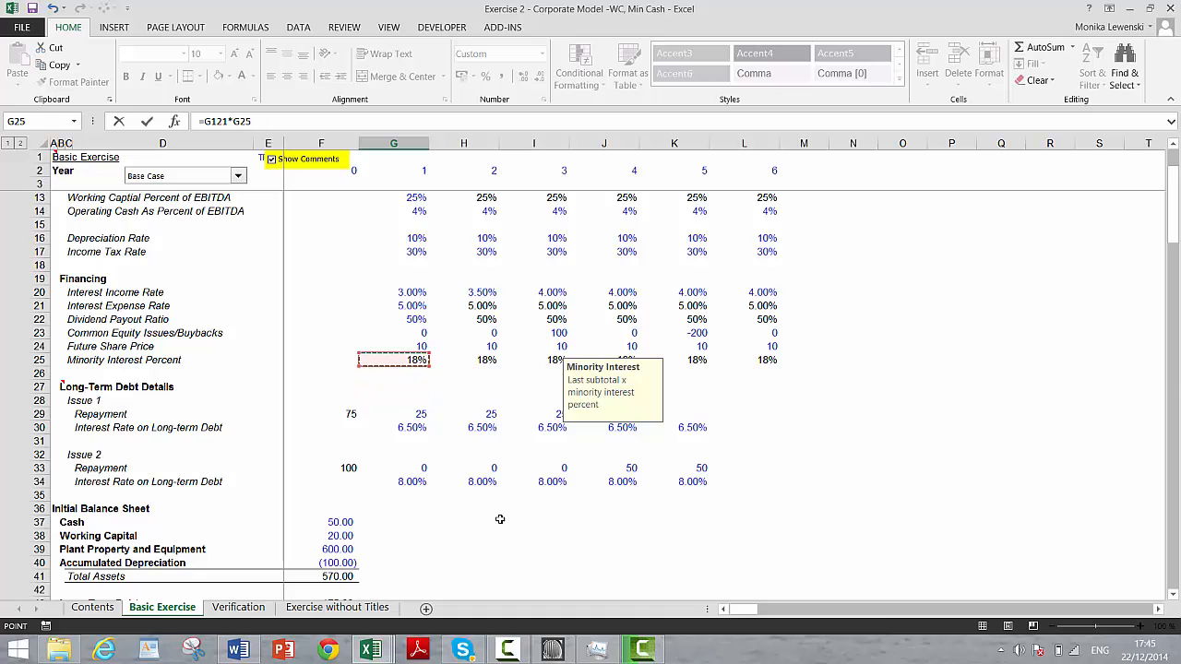
key(Return)
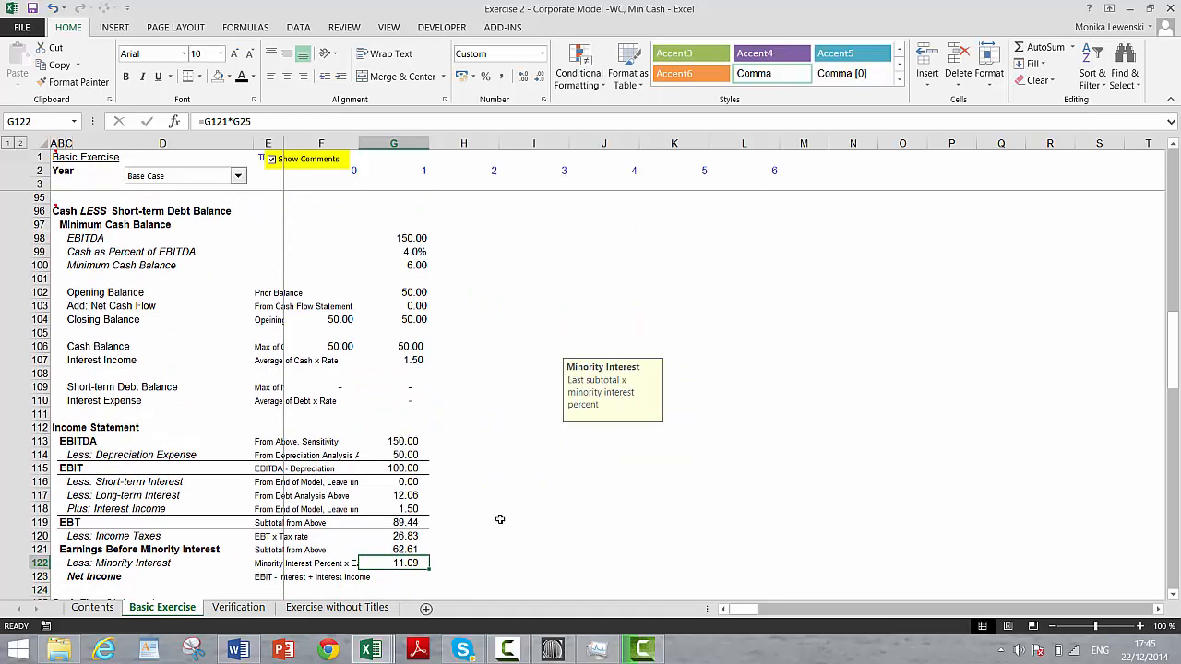
Apply the top and bottom border to the Earnings Before Minority Interest row, B121:G121.
key(Up)
key(Up)
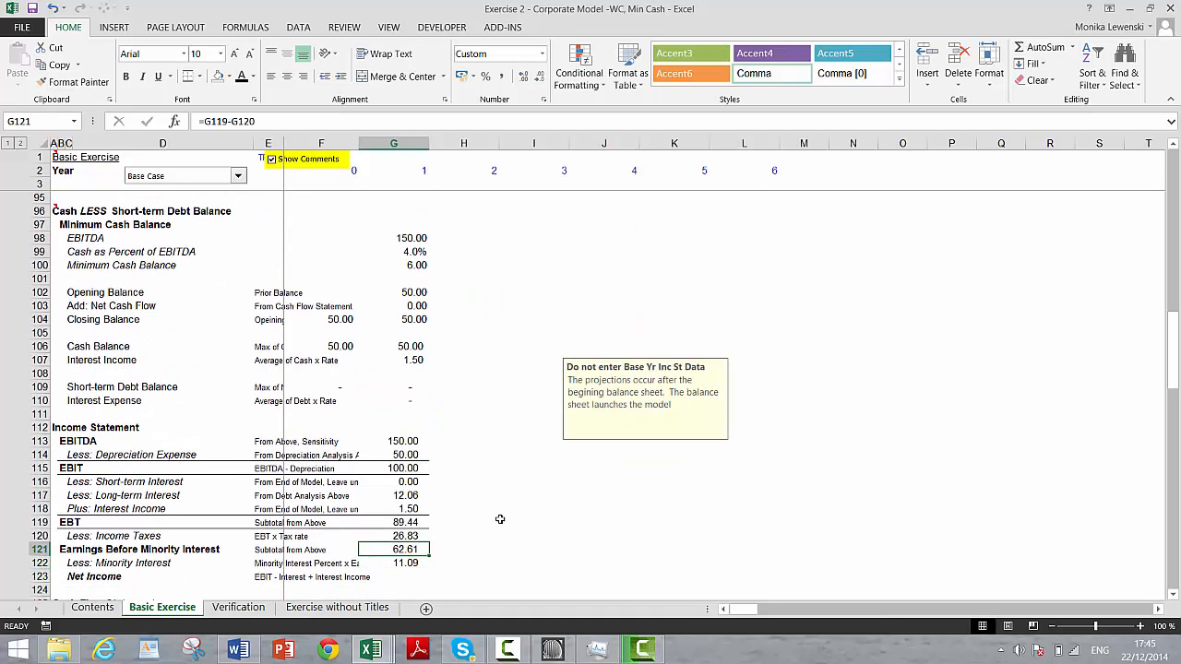
key(Left)
key(Left)
key(Left)
key(Left)
key(shift+Right)
key(shift+Right)
key(shift+Right)
key(shift+Right)
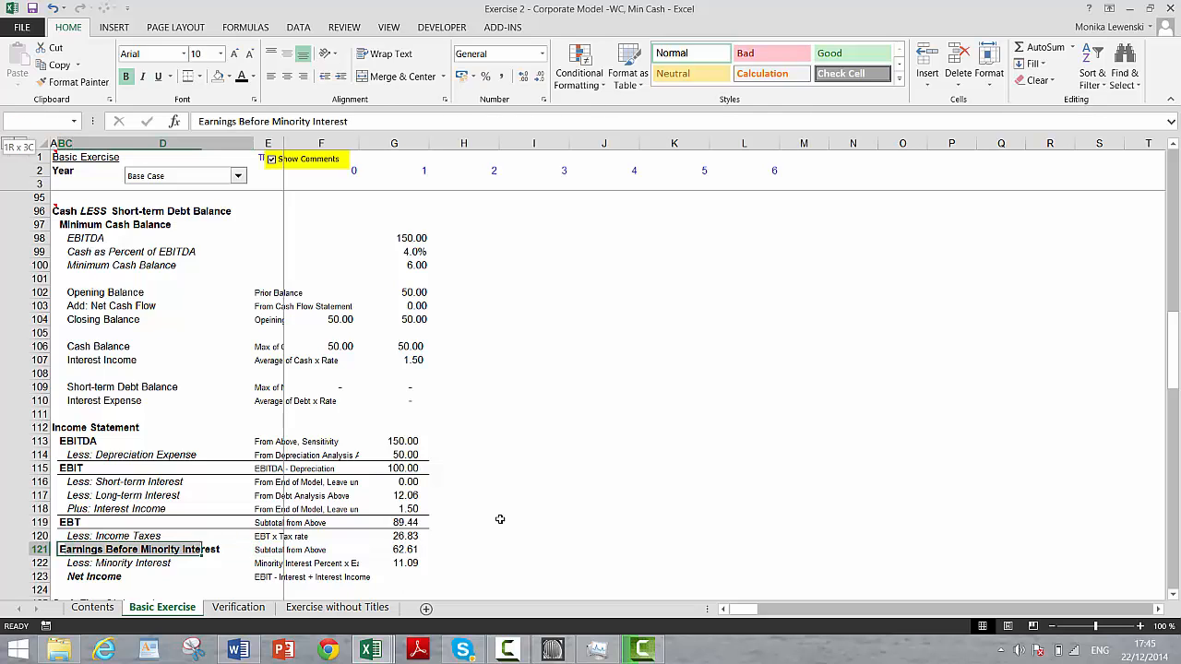
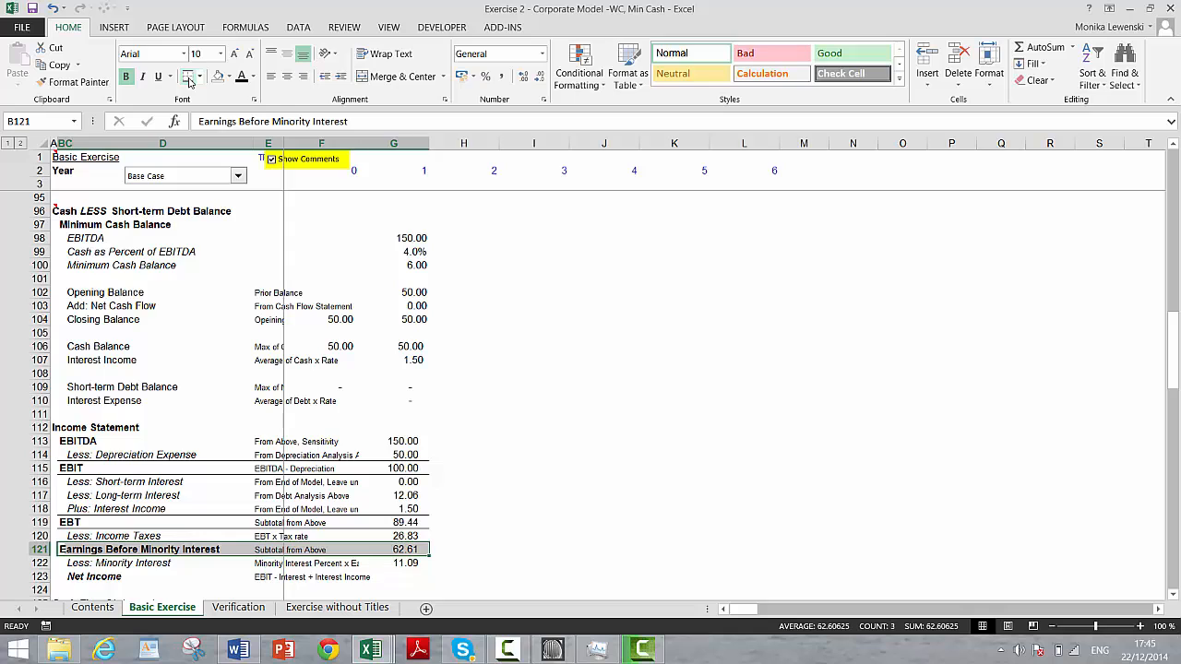
Calculate the year 1 Net Income in G123 as Earnings Before Minority Interest less Minority Interest, =G121-G122.
key(Down)
key(Down)
key(Right)
key(Right)
key(Right)
key(Right)
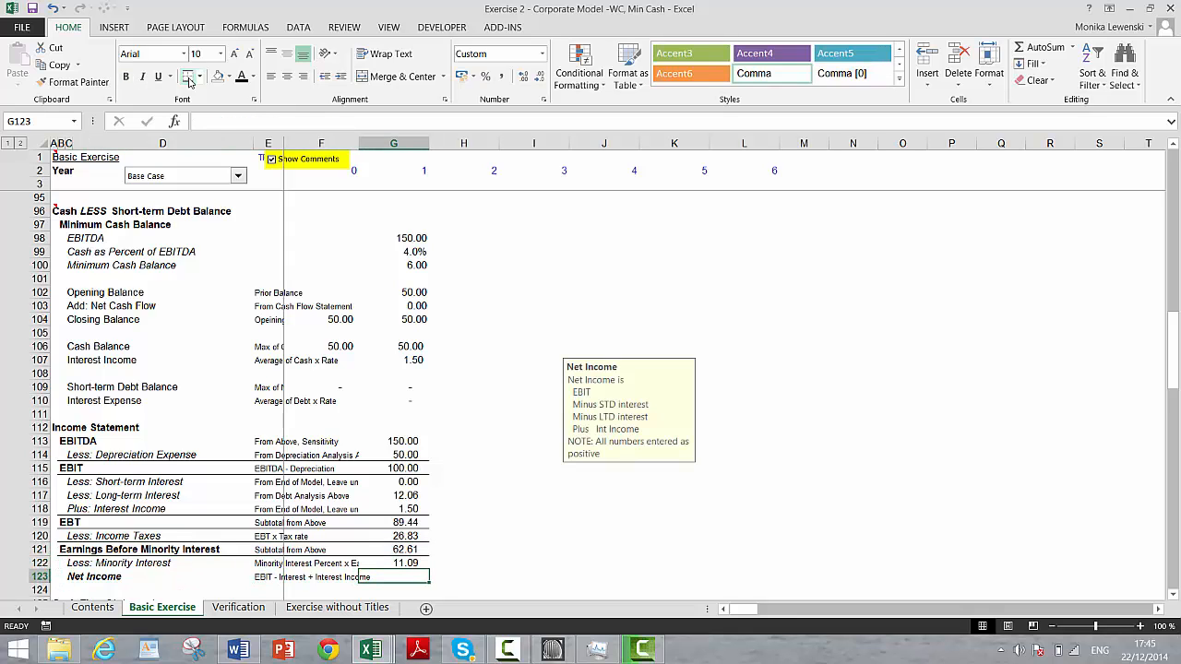
text(=)
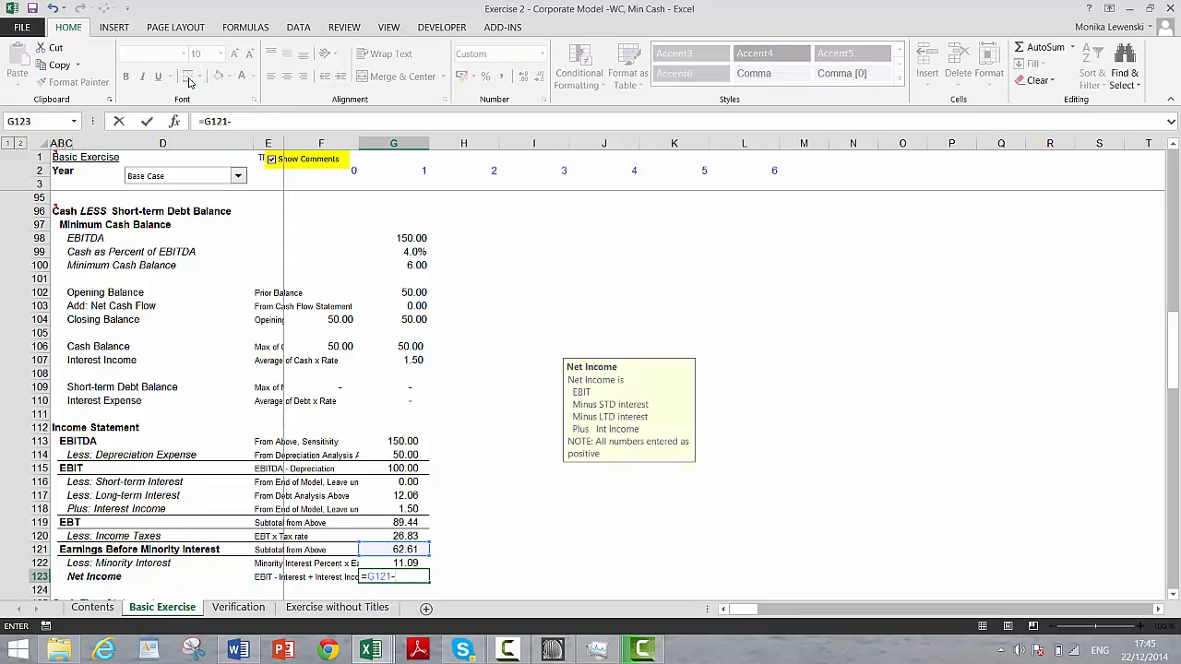
key(Return)
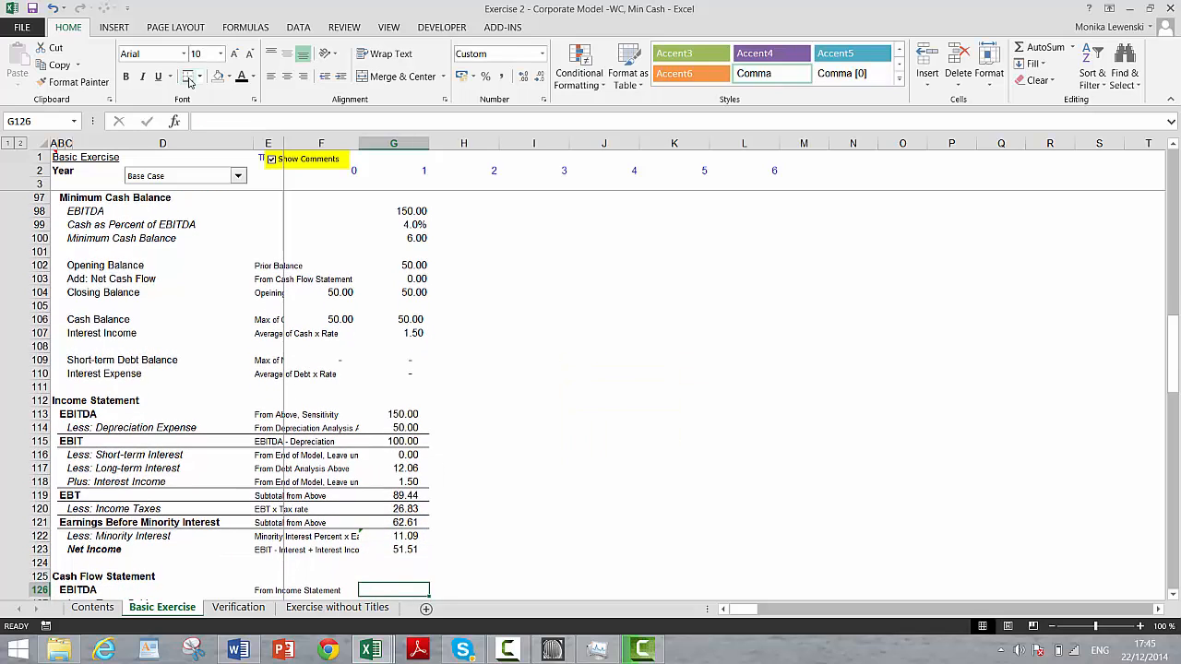
Apply the top and bottom border to the Net Income row of the Income Statement, C123:G123.
key(Up)
key(Left)
key(Left)
key(Left)
key(Left)
key(shift+Right)
key(shift+Right)
key(shift+Right)
key(shift+Right)
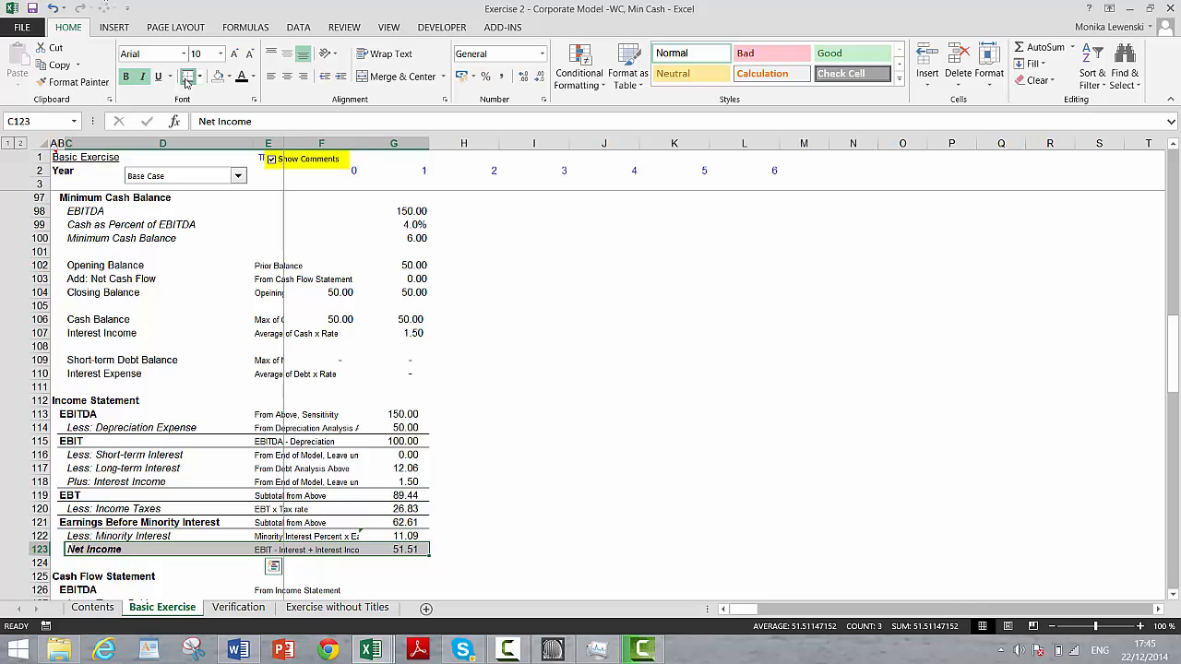
click(187, 77)
Link the year 1 EBITDA of the Cash Flow Statement in G126 to the Income Statement EBITDA, =G113.
key(Down)
key(Down)
key(Down)
key(Down)
key(Down)
key(Down)
key(Down)
key(Down)
key(Down)
key(Down)
key(Down)
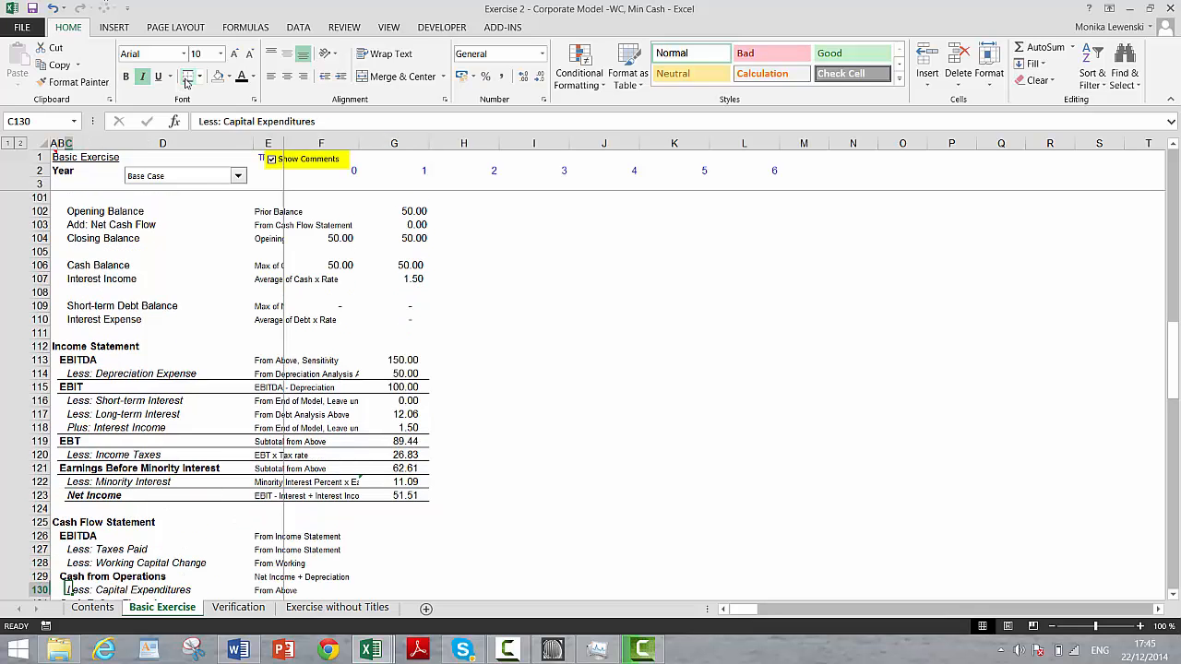
key(Up)
key(Up)
key(Up)
key(Up)
key(Up)
key(Up)
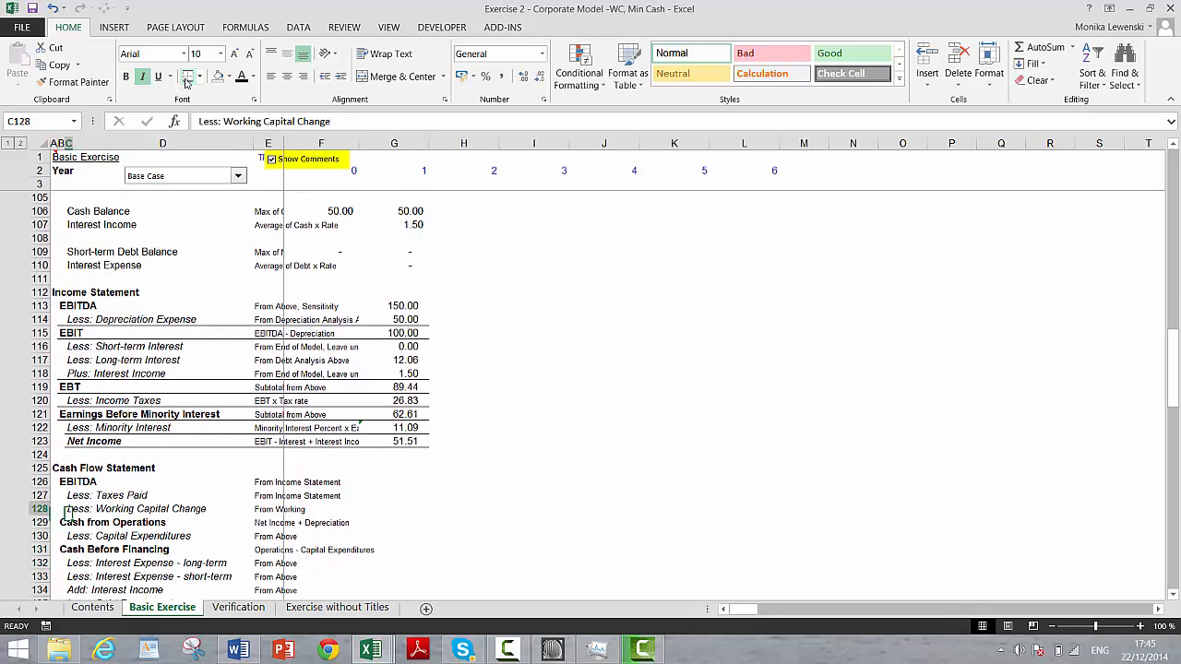
key(Up)
key(Up)
key(Right)
key(Right)
key(Right)
key(Right)
text(=)
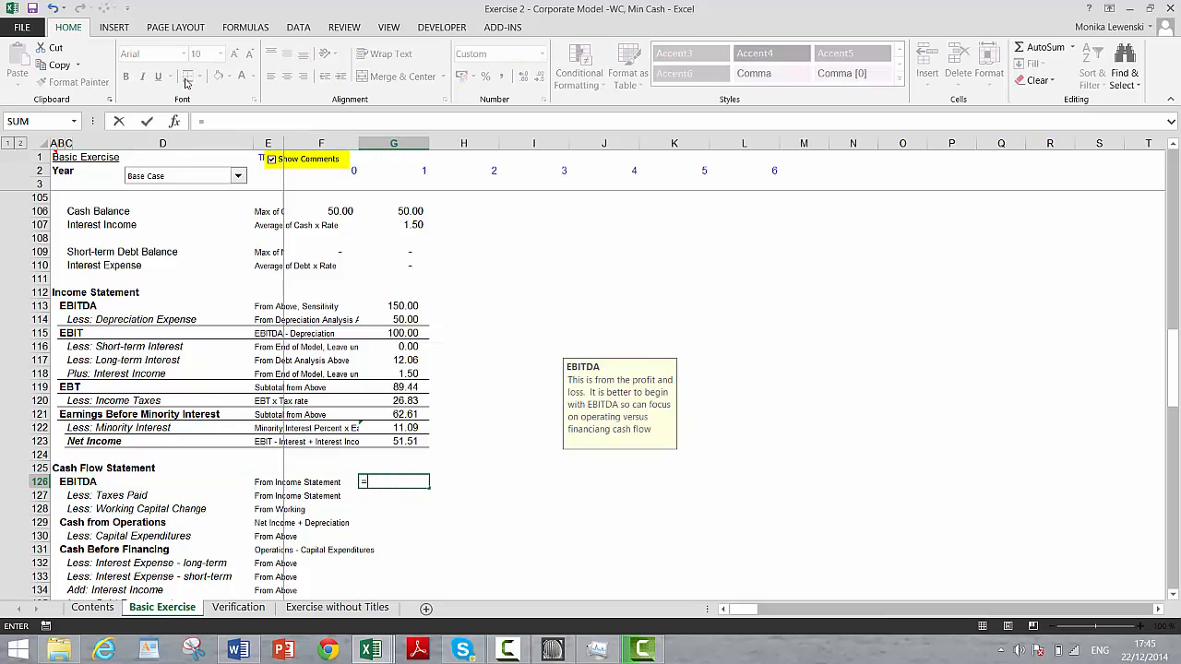
key(Up)
key(Up)
key(Up)
key(Up)
key(Up)
key(Up)
key(Up)
key(Up)
key(Up)
key(Up)
key(Up)
key(Up)
key(Up)
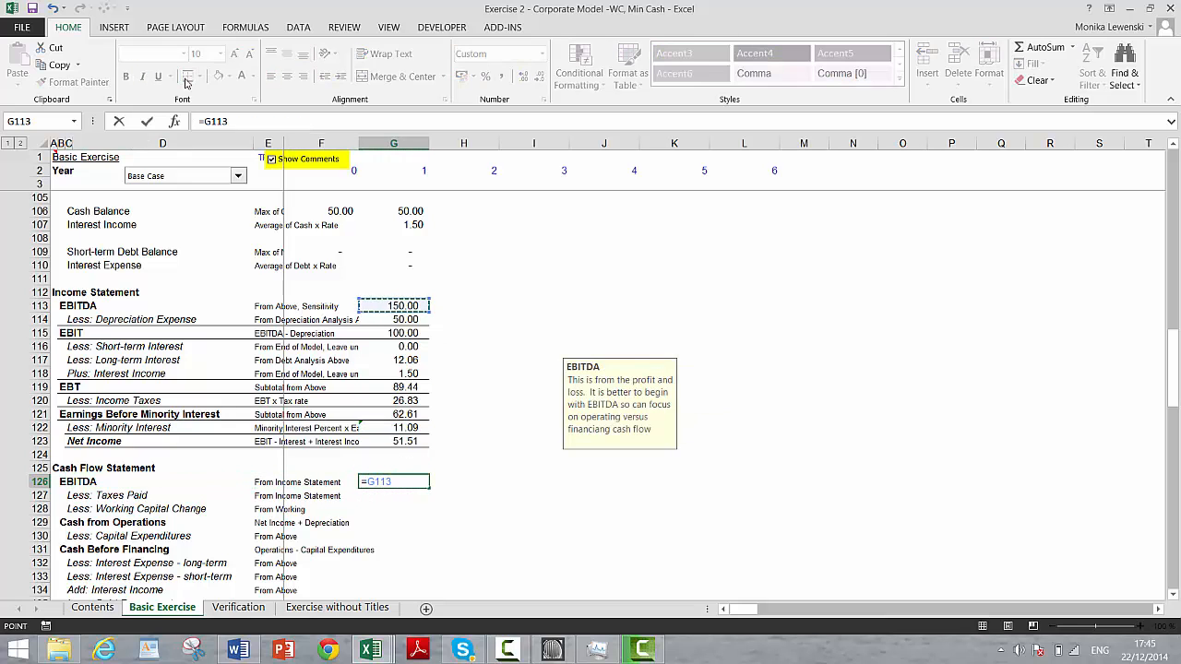
key(Return)
Enter a link to the year 1 Change in Working Capital in G127, =G61.
key(Down)
key(Up)
text(=)
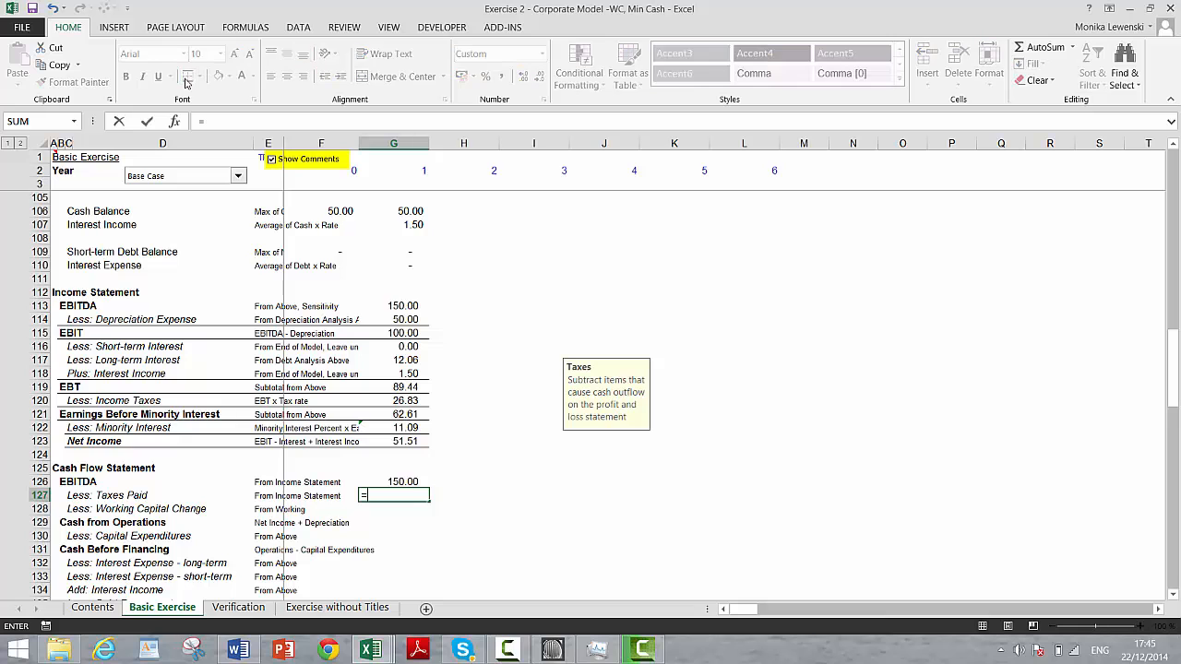
key(Up)
key(Up)
key(Up)
key(Up)
key(Up)
key(Up)
key(Up)
key(Up)
key(Up)
key(Up)
key(Up)
key(Up)
key(Up)
key(Up)
key(Up)
key(Up)
key(Up)
key(Up)
key(Up)
key(Up)
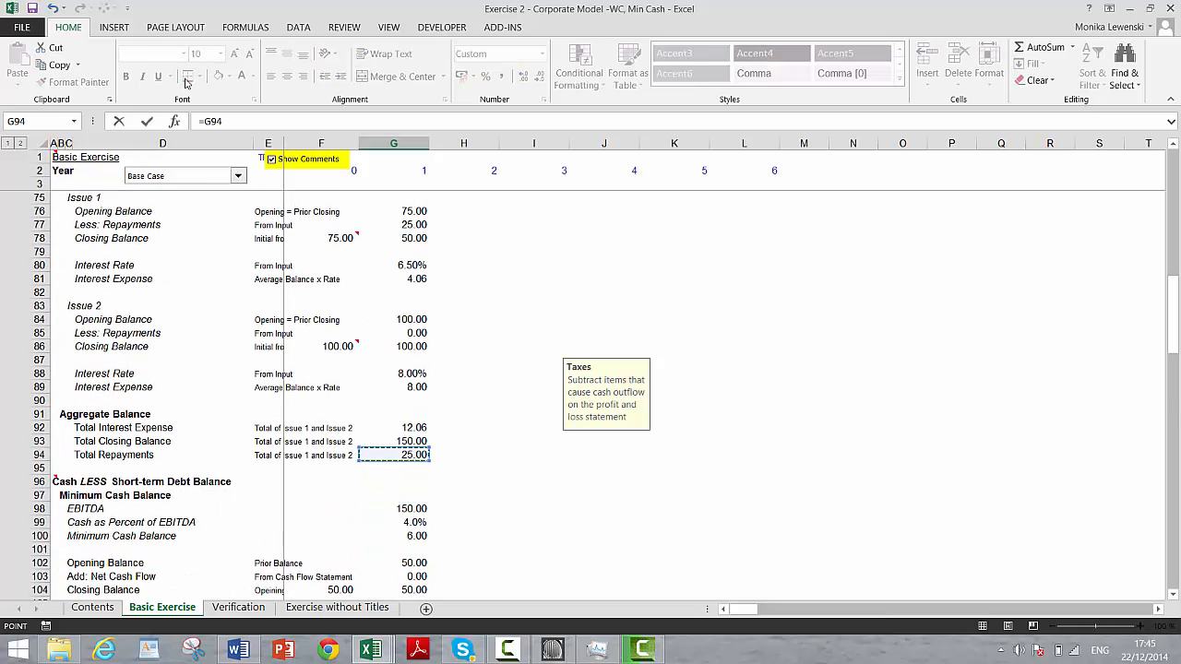
key(Up)
key(Up)
key(Up)
key(Up)
key(Up)
key(Up)
key(Up)
key(Up)
key(Up)
key(Up)
key(Up)
key(Up)
key(Up)
key(Up)
key(Up)
key(Up)
key(Up)
key(Up)
key(Up)
key(Up)
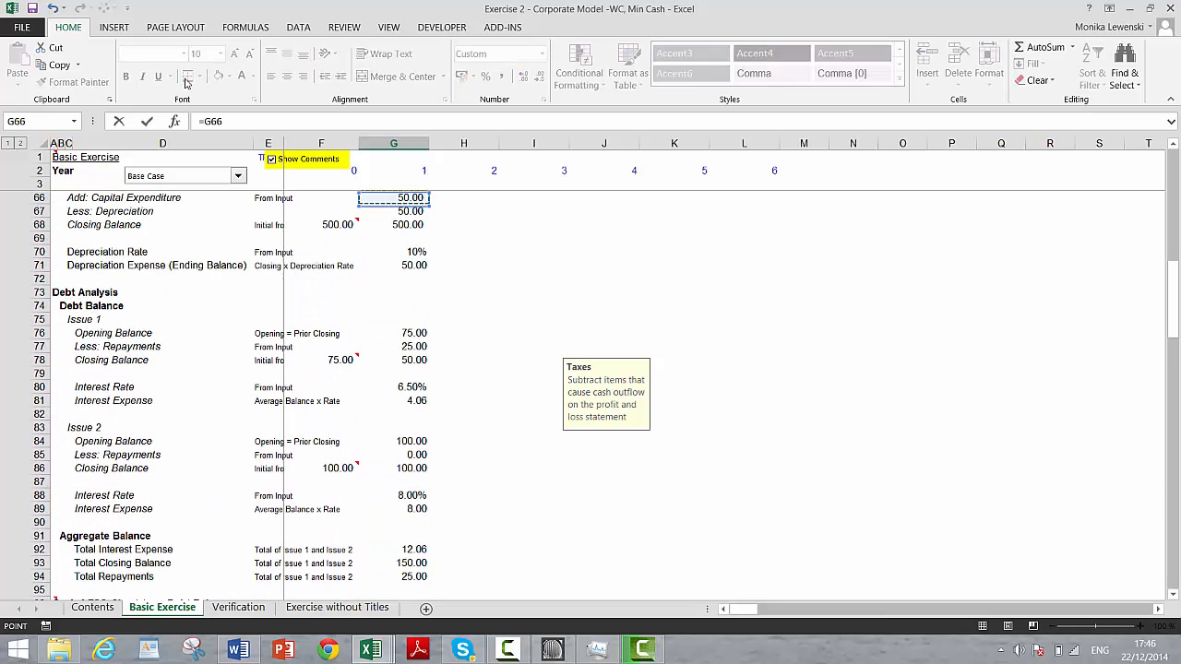
key(Up)
key(Up)
key(Up)
key(Up)
key(Down)
key(Down)
key(Down)
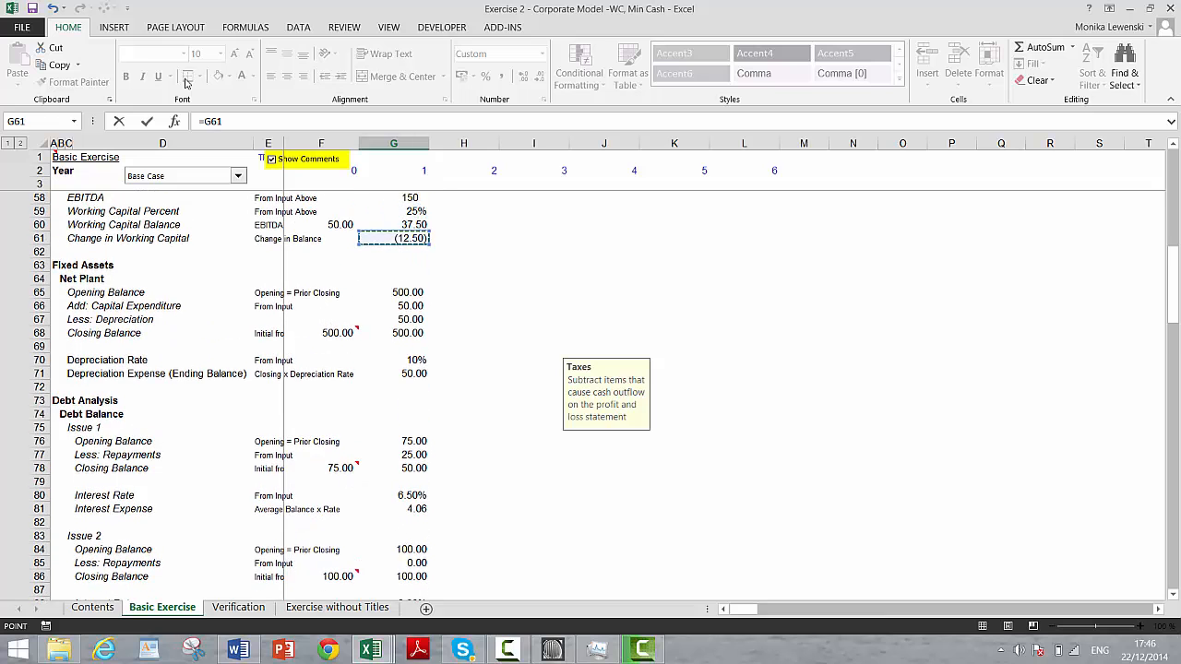
key(ctrl+Return)
Move the working capital link from the Taxes Paid cell G127 to the Working Capital Change cell G128.
key(Down)
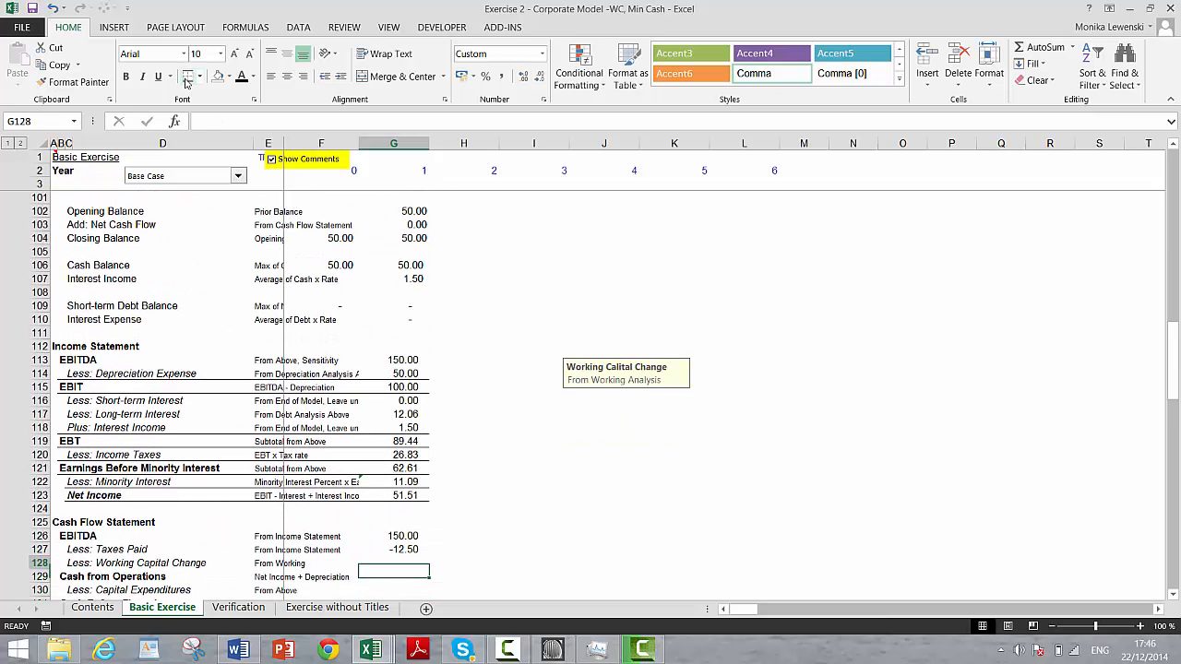
key(Up)
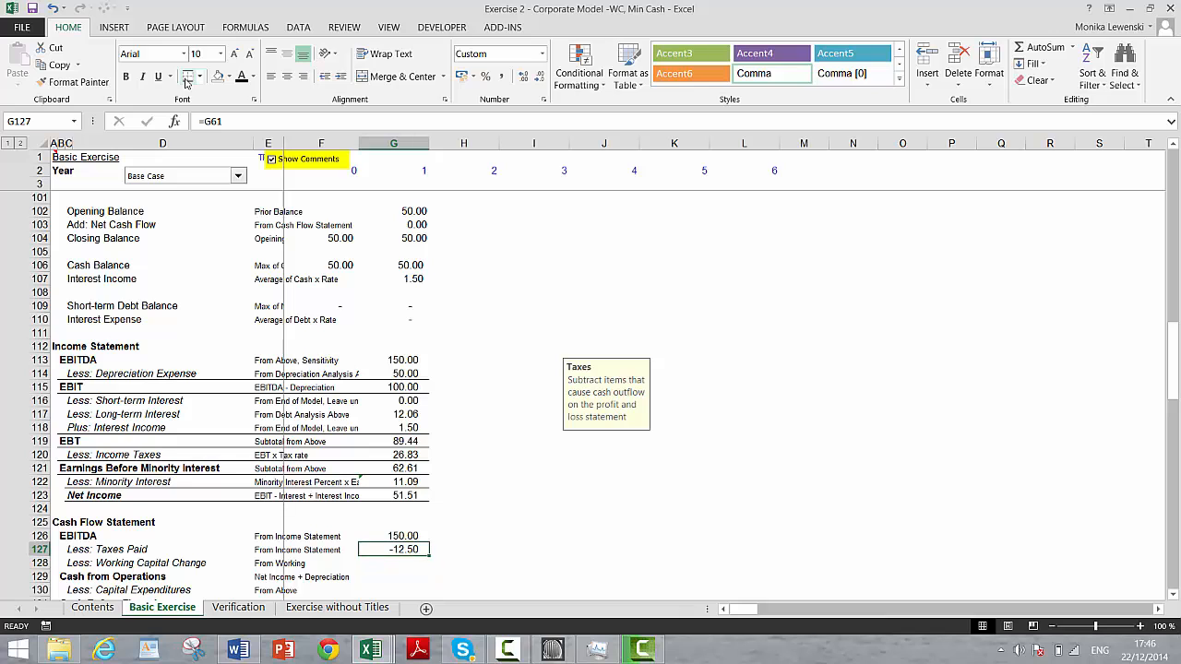
key(ctrl+x)
key(Down)
key(ctrl+v)
Link the year 1 Taxes Paid in G127 to the Income Taxes of the Income Statement, =G120.
key(Up)
text(=)
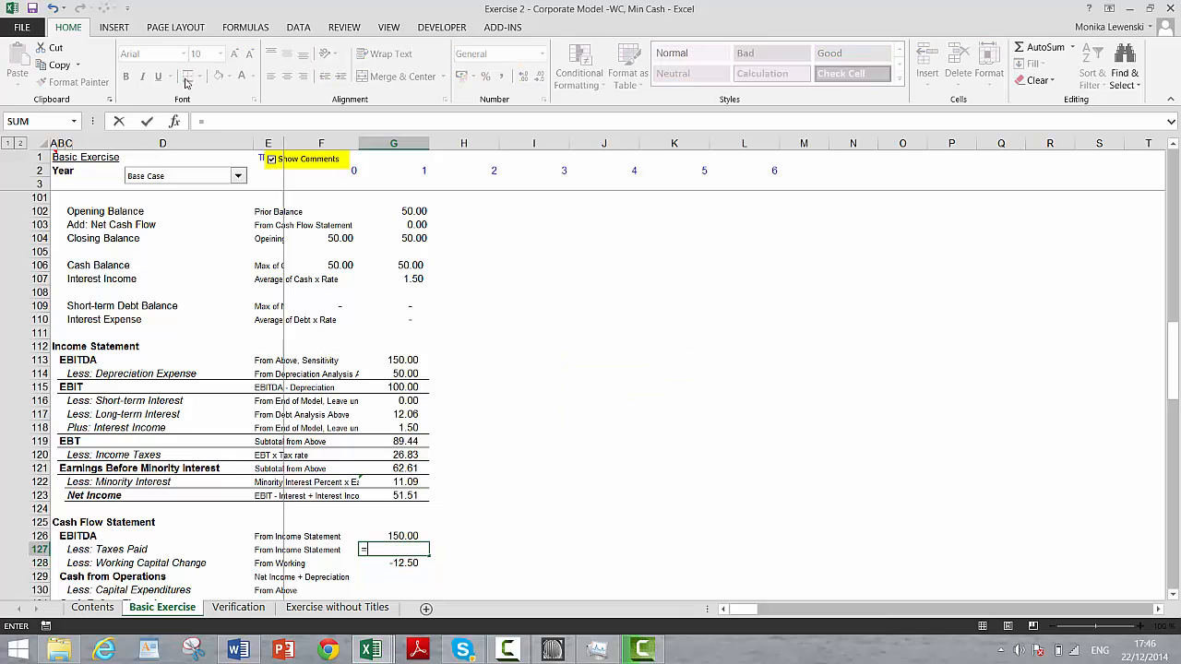
key(Up)
key(Up)
key(Up)
key(Up)
key(Up)
key(Return)
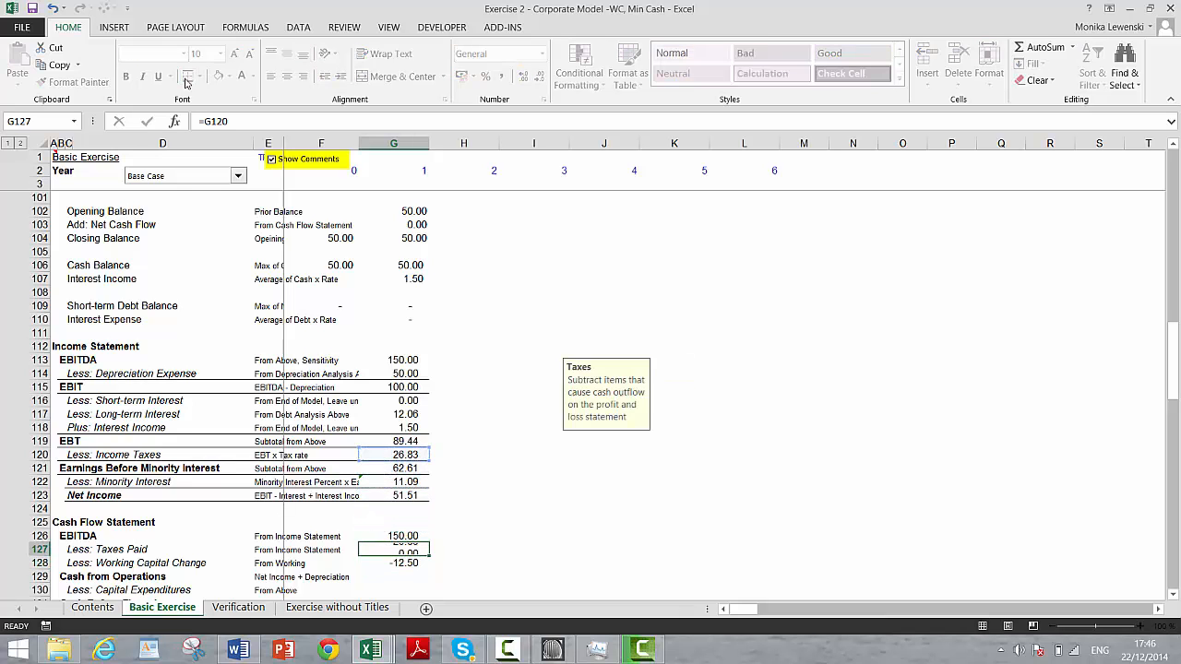
Calculate the year 1 Cash from Operations in G129 as EBITDA less Taxes Paid and Working Capital Change, =G126-G127-G128.
key(Down)
key(Down)
key(Up)
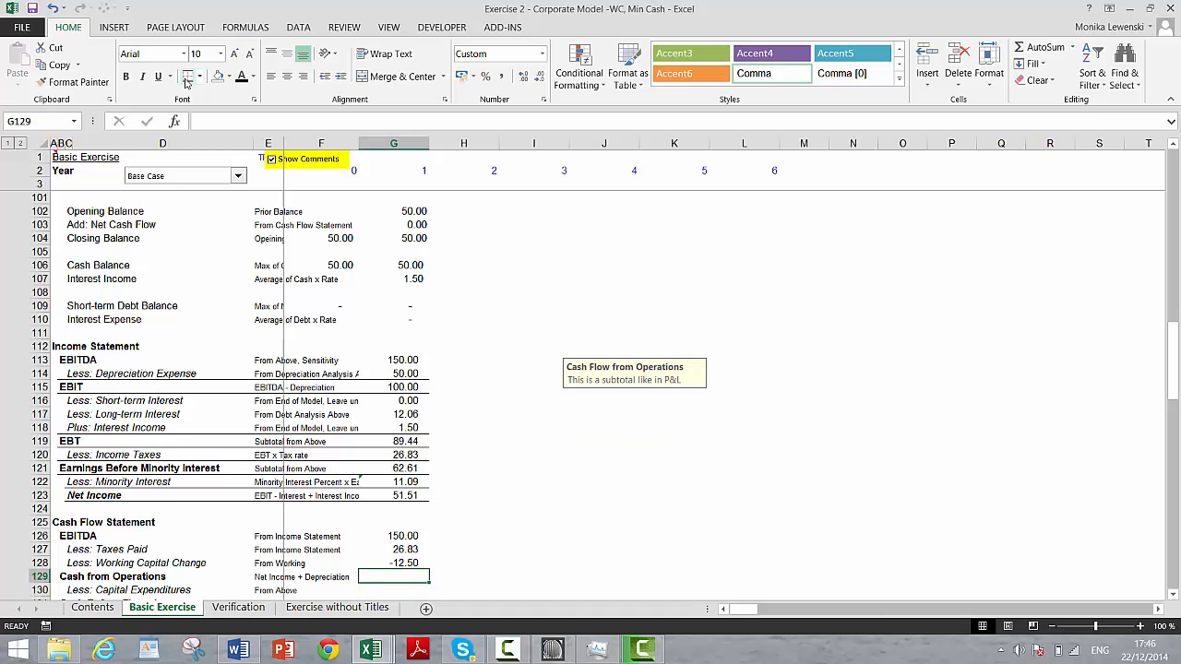
text(=)
key(Up)
key(Up)
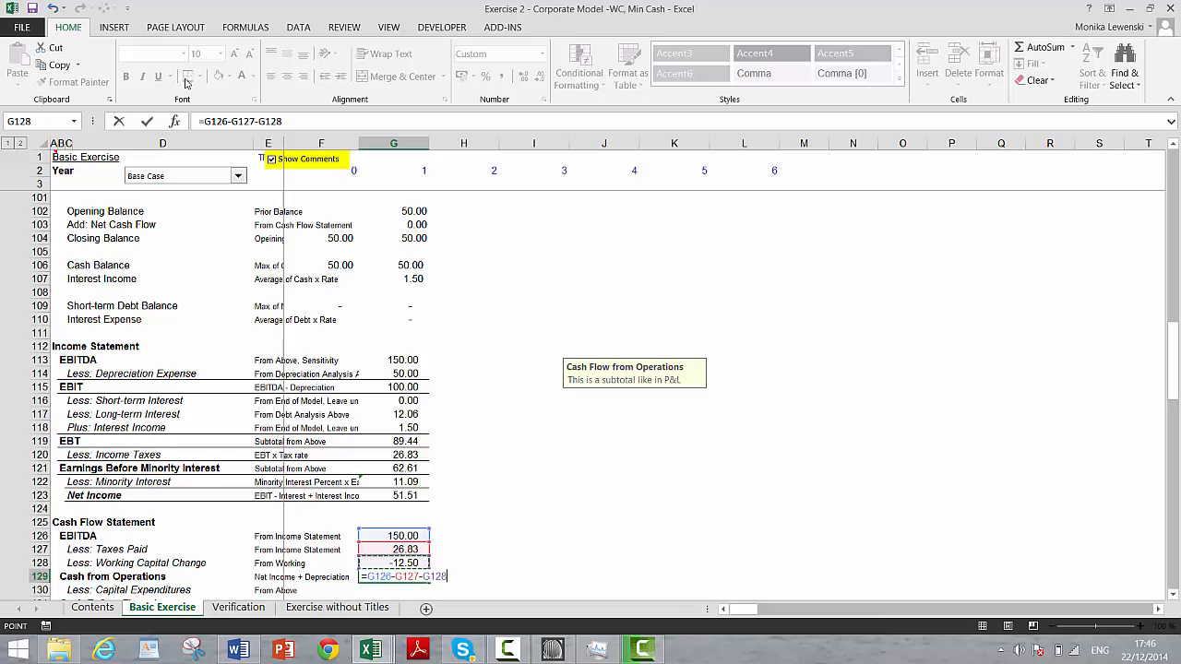
key(Return)
Select the Cash from Operations label in B129 as the start of the row's formatting range.
key(Up)
key(Left)
key(Left)
key(Left)
key(Left)
key(Left)
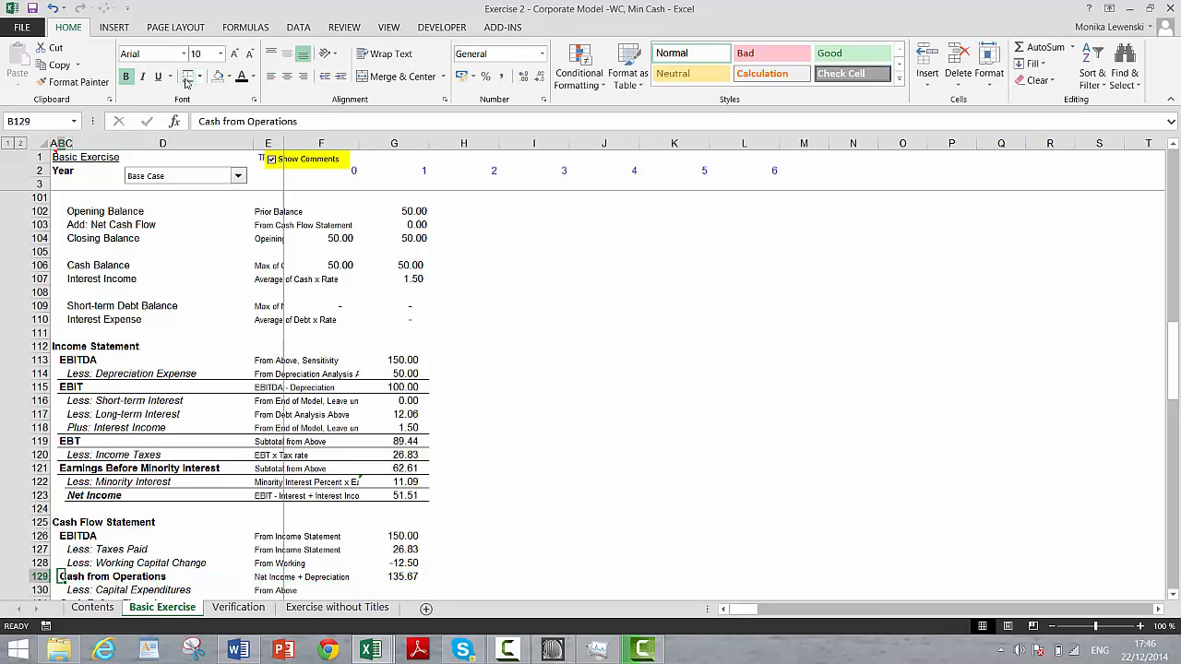
Add top and bottom borders to the Cash from Operations row across B129:G129.
key(ctrl+shift+Right)
key(ctrl+shift+Right)
key(ctrl+shift+Right)
key(ctrl+shift+Left)
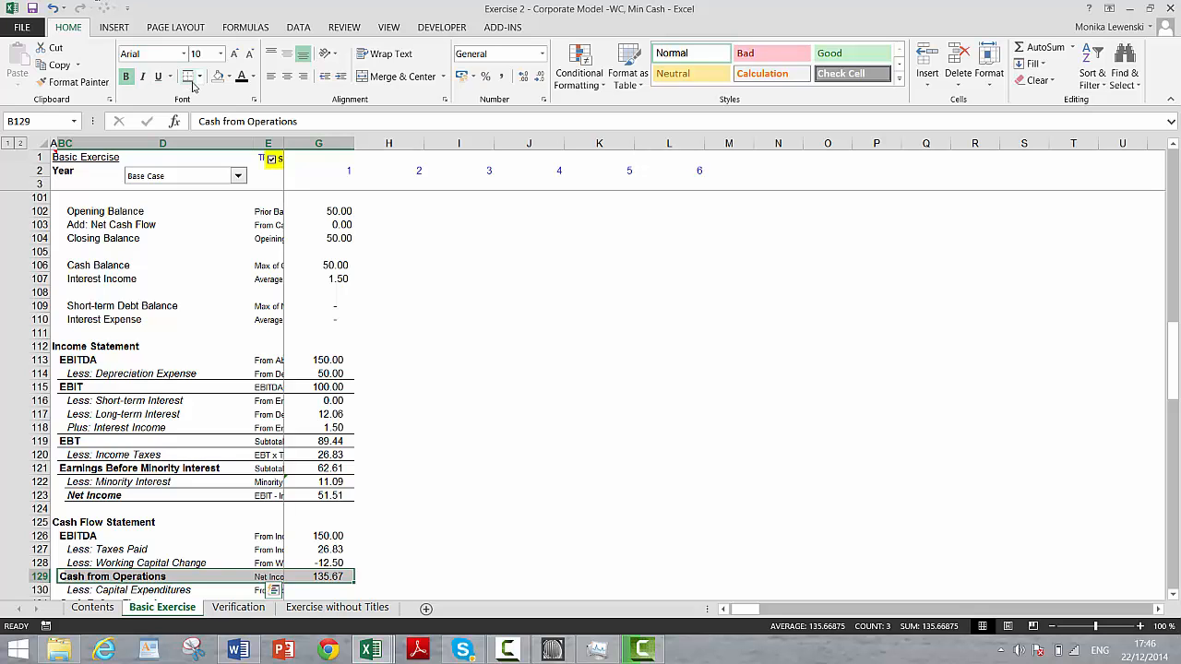
Link year 1 Capital Expenditures in G130 of the cash flow statement to the capital expenditure figure in the sections above.
key(Down)
key(Down)
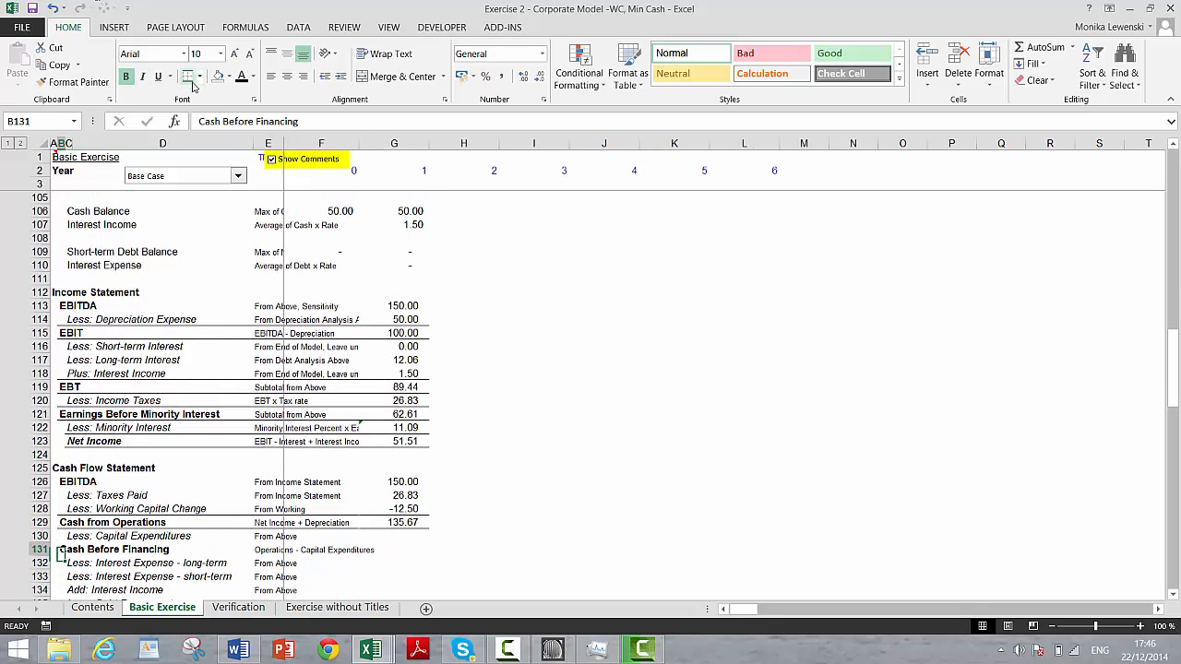
key(Up)
key(Right)
key(Right)
key(Right)
key(Right)
key(Right)
text(=)
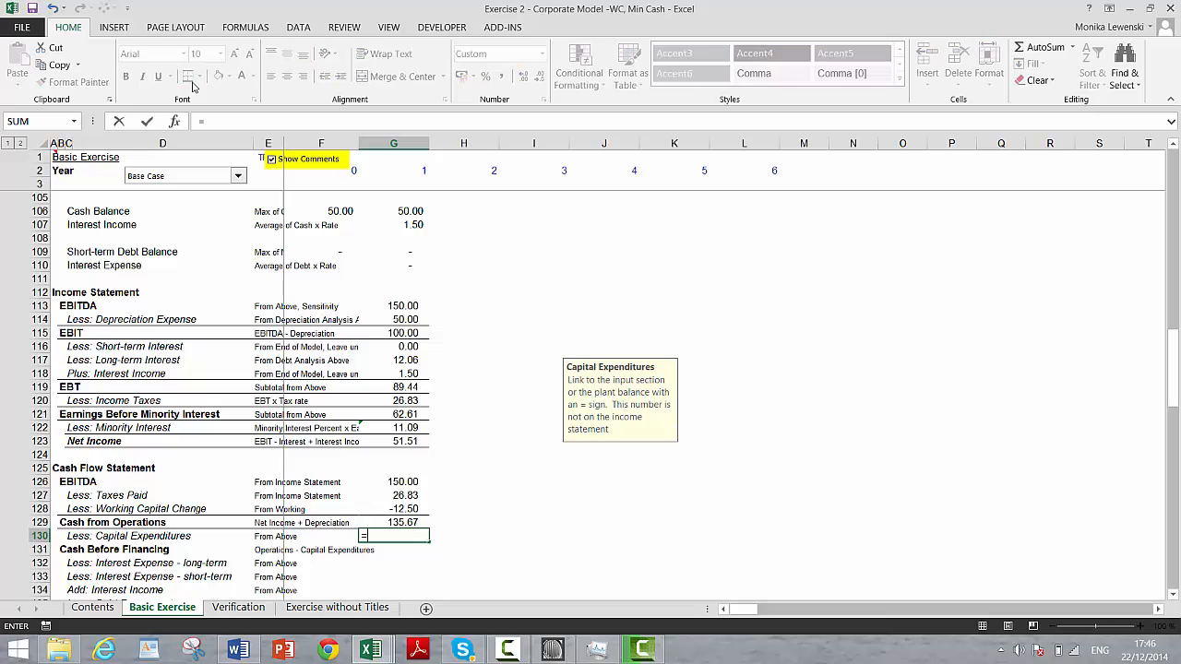
key(Page_Up)
key(Up)
key(Up)
key(Up)
key(Up)
key(Up)
key(Up)
key(Up)
key(Up)
key(Up)
key(Up)
key(Up)
key(Up)
key(Up)
key(Up)
key(Up)
key(Up)
key(Up)
key(Up)
key(Up)
key(Up)
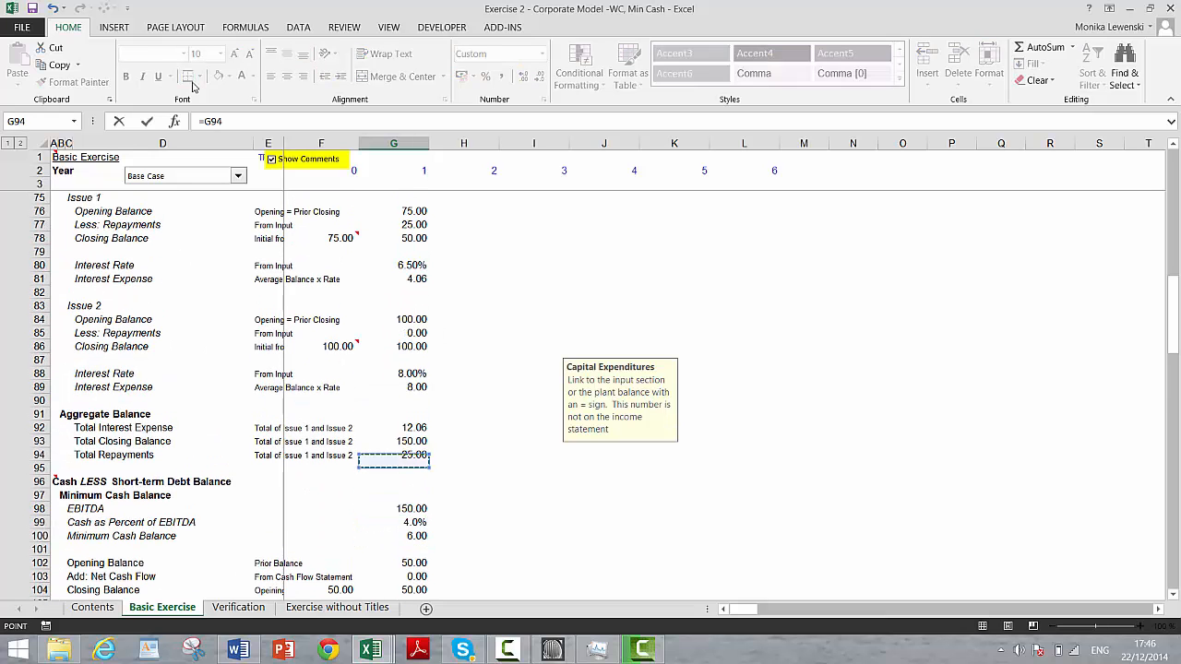
key(Up)
key(Up)
key(Up)
key(Up)
key(Up)
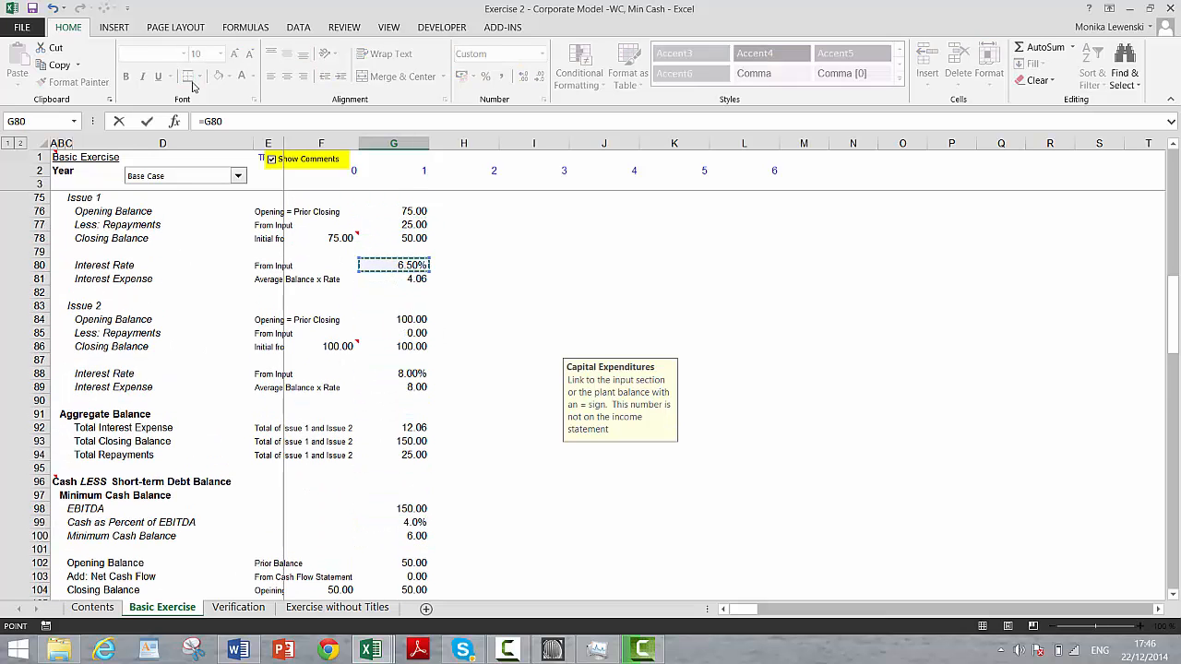
key(Up)
key(Up)
key(Up)
key(Up)
key(Up)
key(Up)
key(Up)
key(Up)
key(Up)
key(Up)
key(Up)
key(Up)
key(Up)
key(Up)
key(Up)
key(Up)
key(Up)
key(Up)
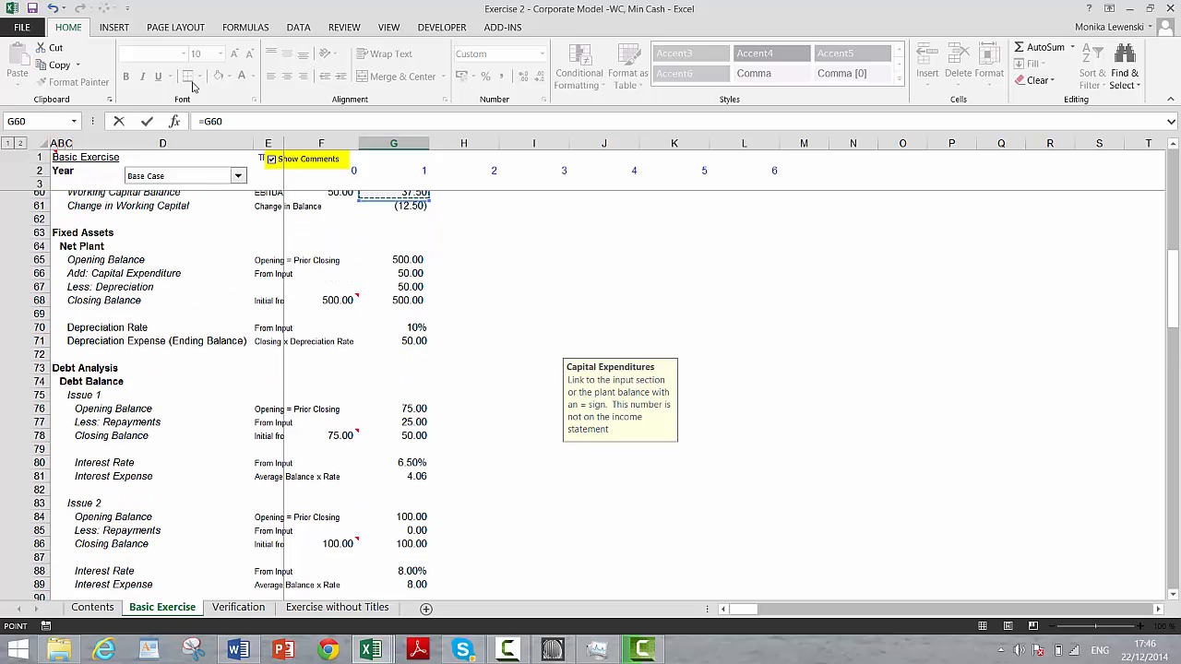
key(Up)
key(Up)
key(Up)
key(Up)
key(Down)
key(Down)
key(Down)
key(Down)
key(Down)
key(Down)
key(Down)
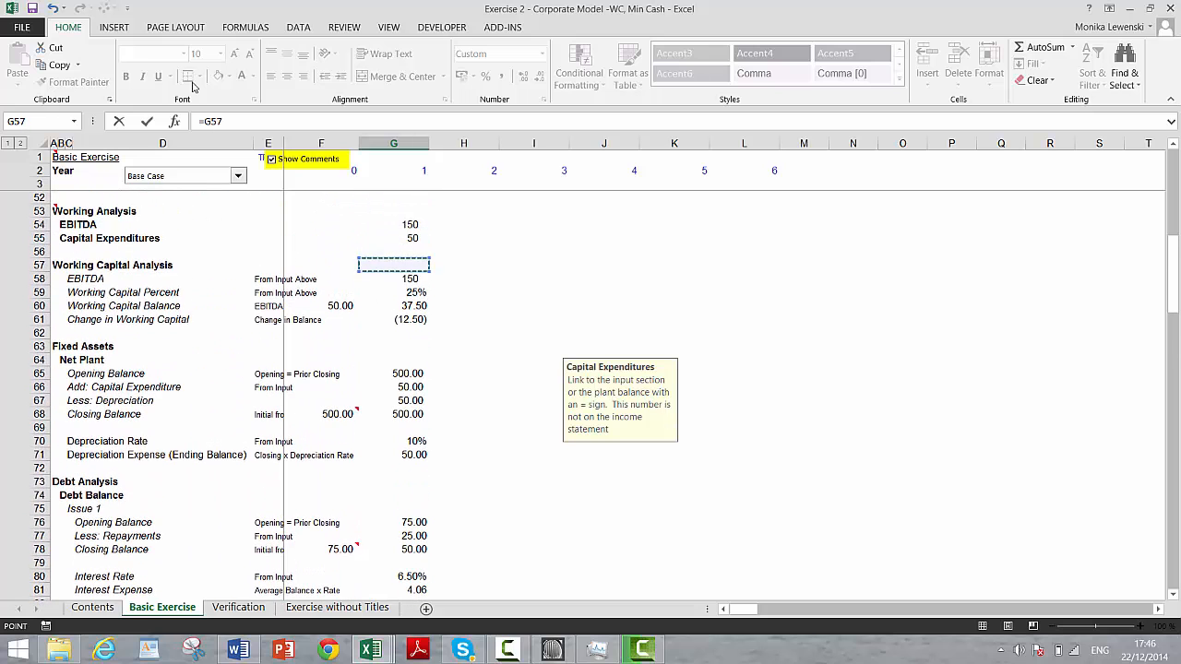
key(Up)
key(Up)
key(Up)
key(Up)
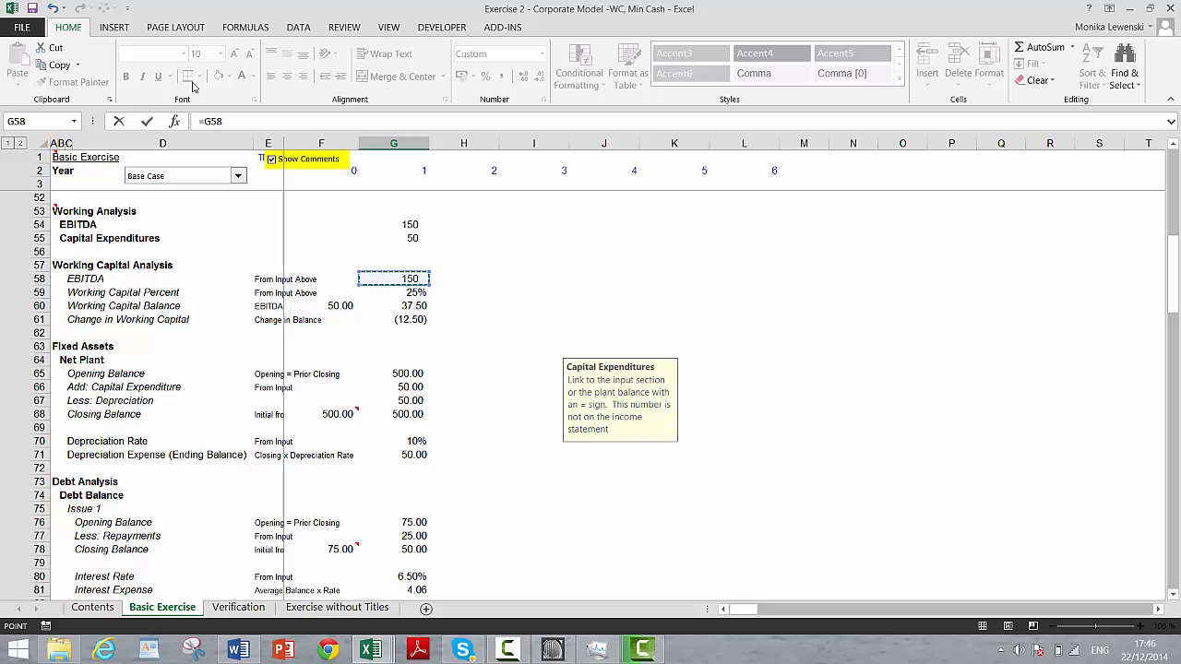
key(Return)
Add top and bottom borders to the Cash Before Financing row across B131:G131.
key(Down)
key(Up)
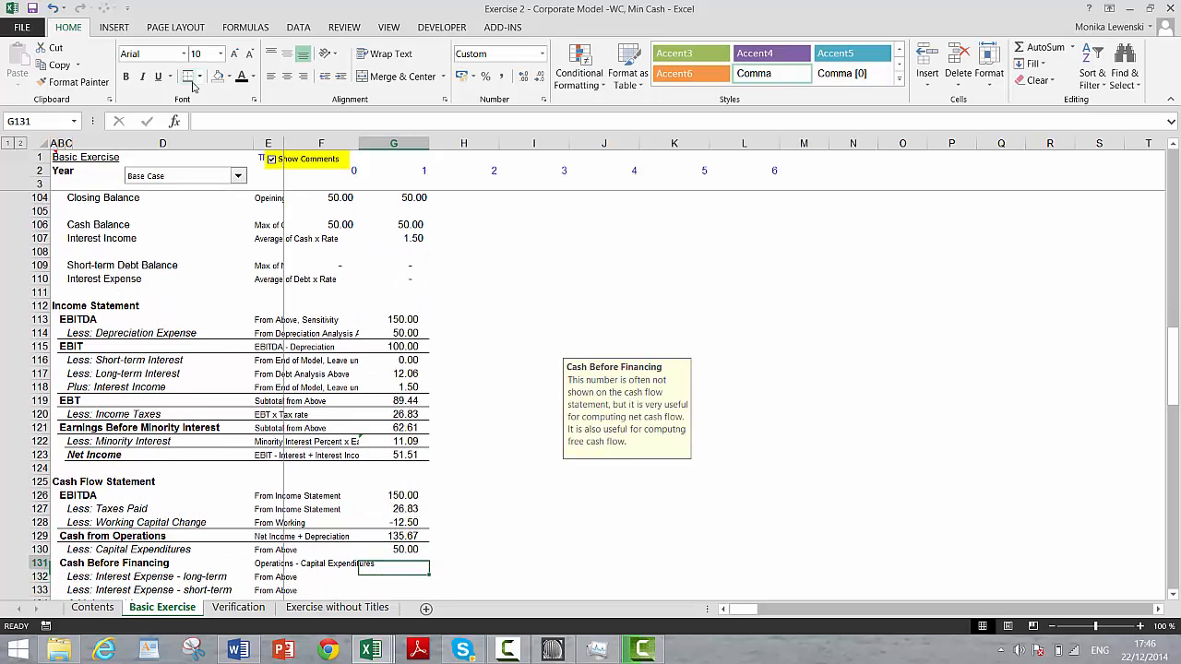
key(Left)
key(Left)
key(Left)
key(Left)
key(Left)
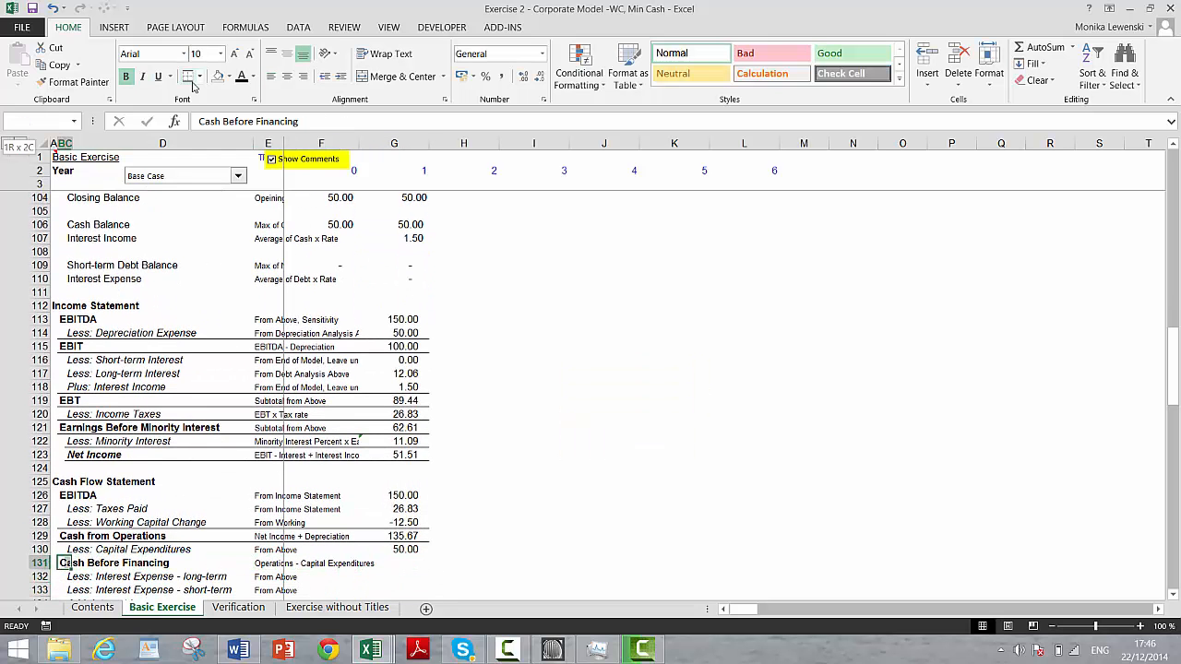
key(shift+Right)
key(shift+Right)
key(shift+Right)
key(shift+Right)
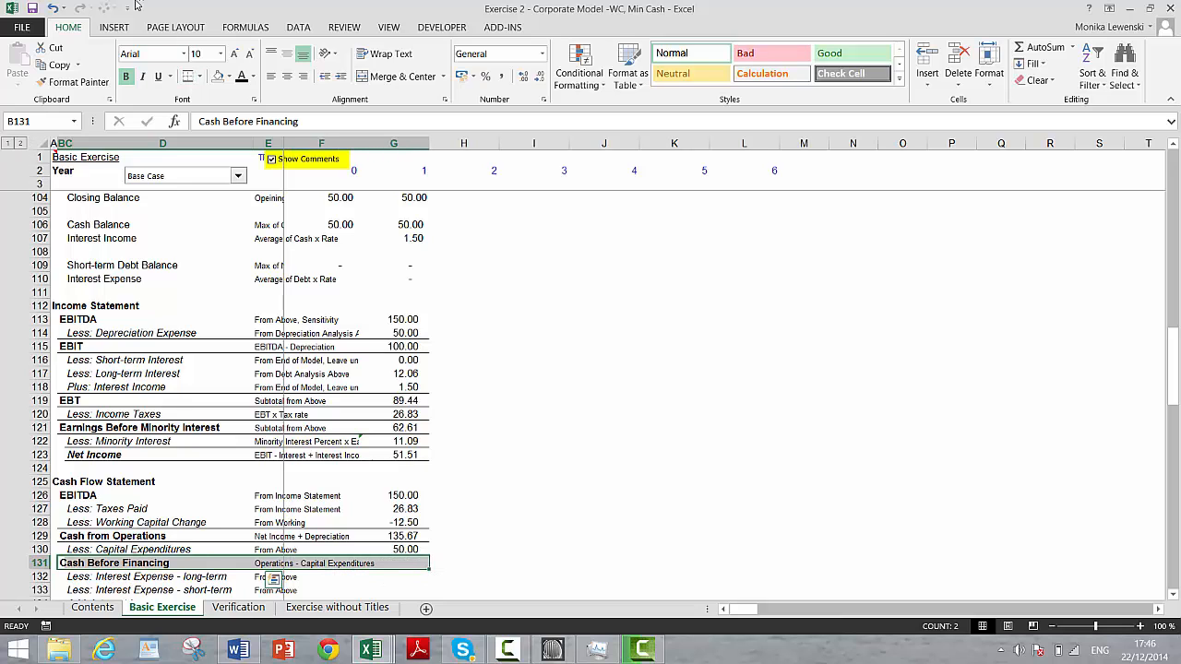
click(189, 76)
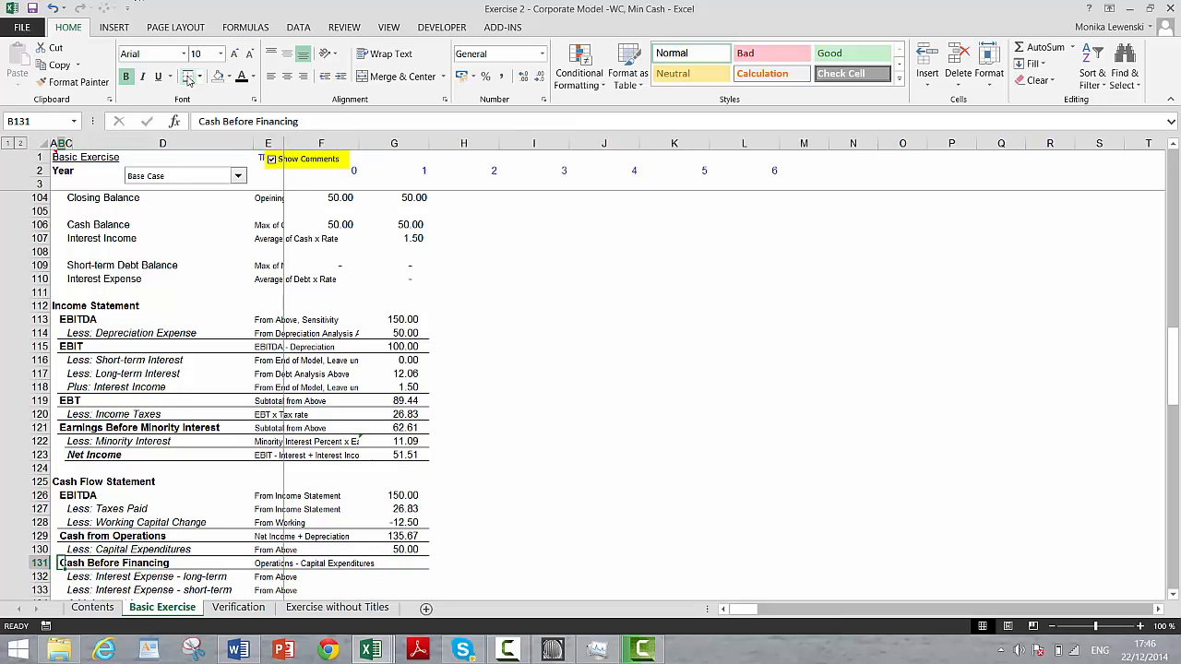
Calculate year 1 Cash Before Financing in G131 as Cash from Operations minus Capital Expenditures.
key(Right)
key(Right)
key(Right)
key(Right)
key(Right)
text(=)
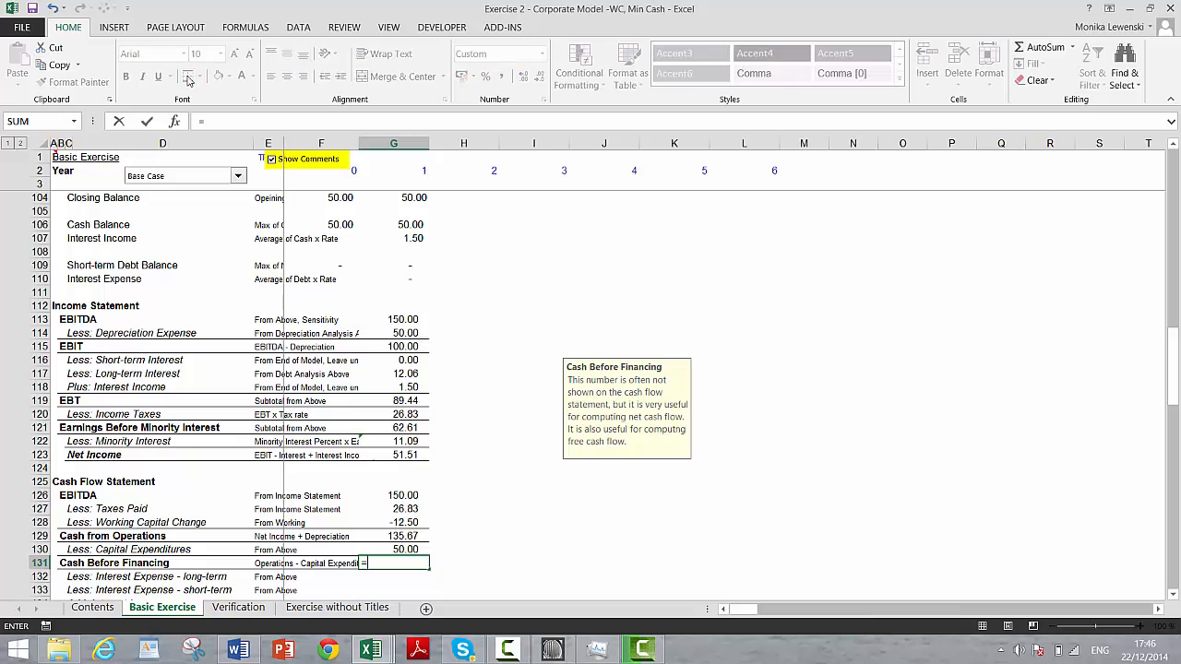
key(Return)
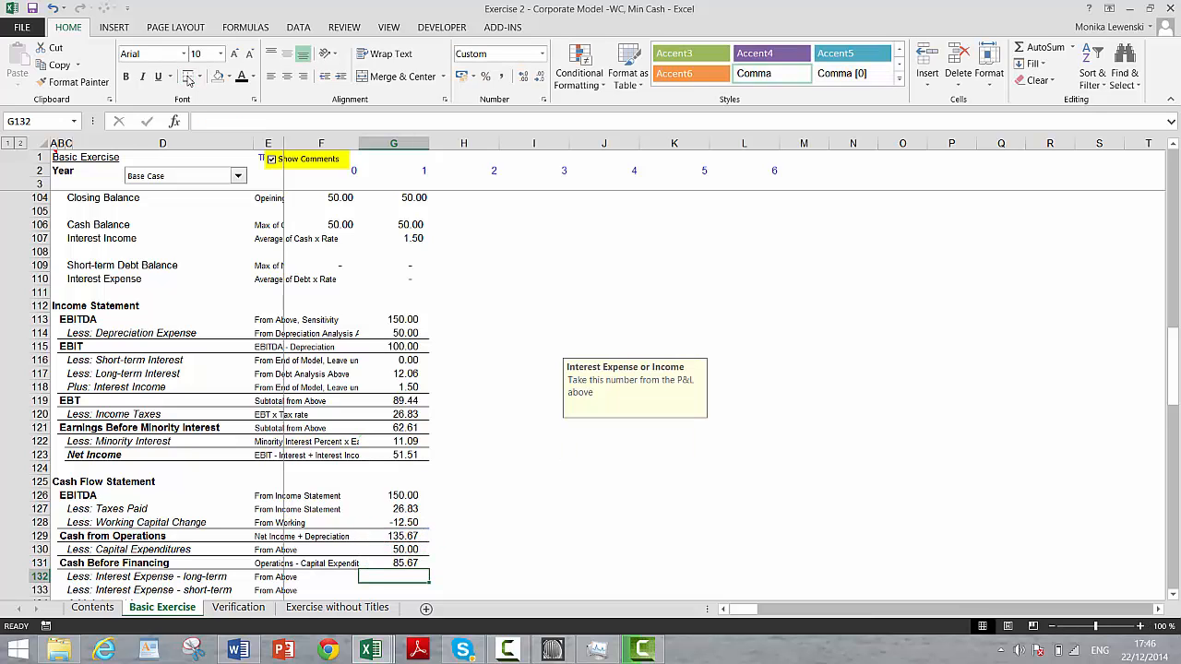
Link the long-term Interest Expense in G132 to the income statement's Long-term Interest with =G117.
text(=)
key(Up)
key(Up)
key(Up)
key(Up)
key(Up)
key(Up)
key(Up)
key(Up)
key(Up)
key(Up)
key(Up)
key(Up)
key(Up)
key(Up)
key(Up)
key(Up)
key(Up)
key(Up)
key(Up)
key(Up)
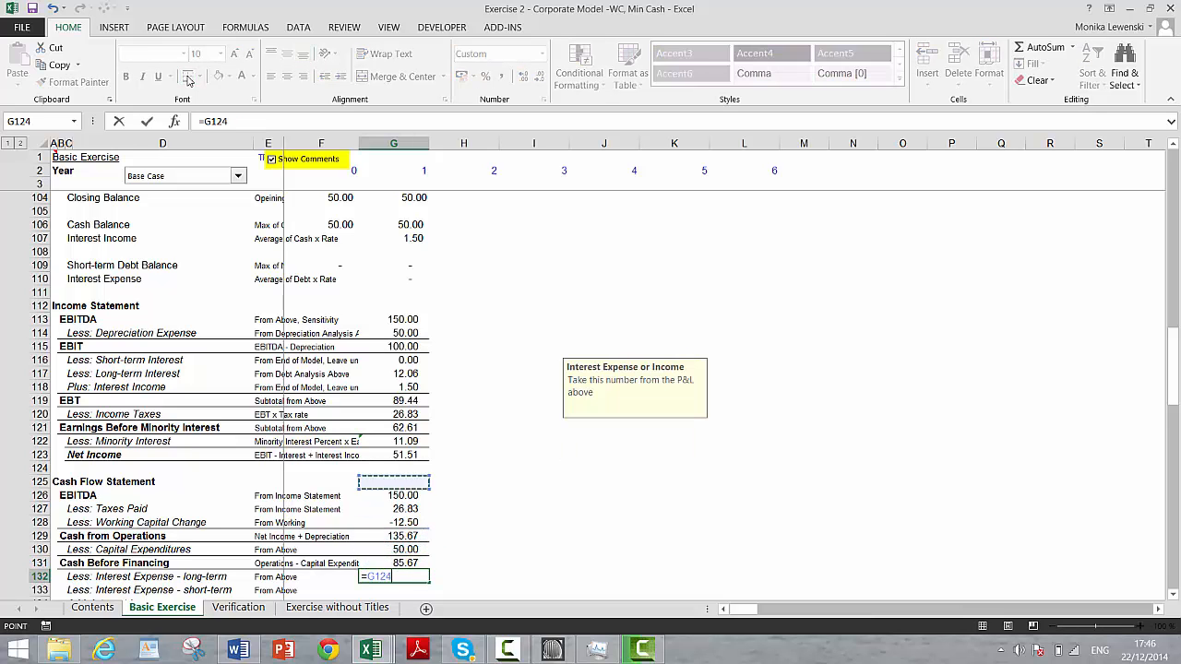
key(Down)
key(Down)
key(Down)
key(Down)
key(Down)
key(Down)
key(Down)
key(Down)
key(Down)
key(Down)
key(Down)
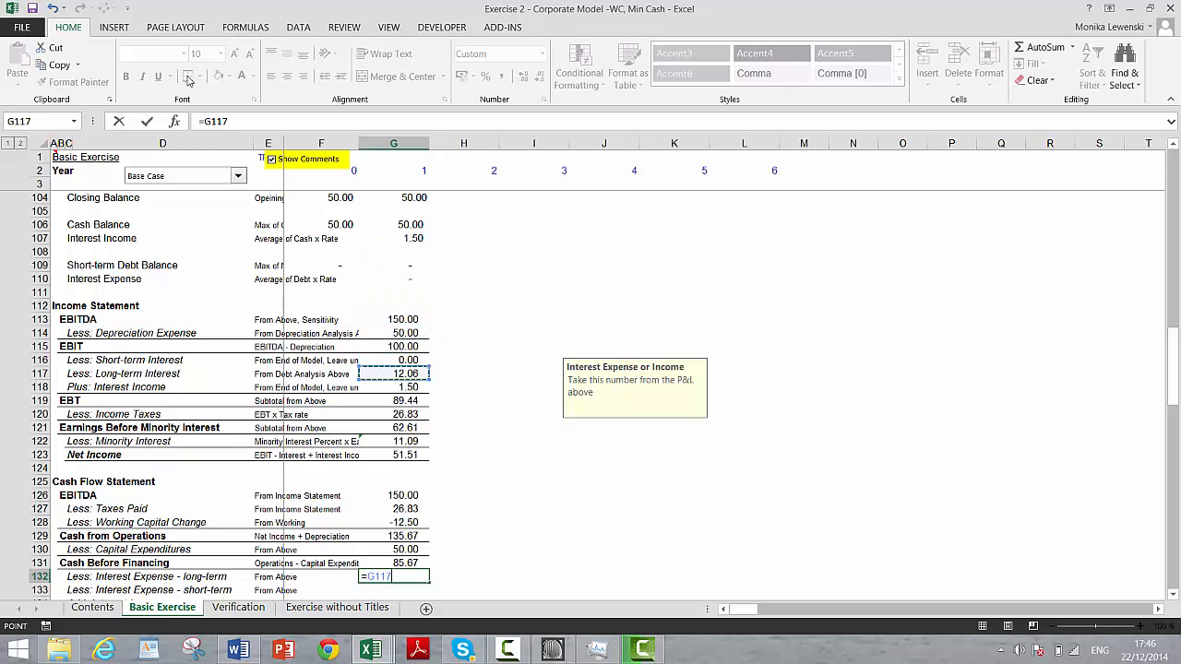
key(Return)
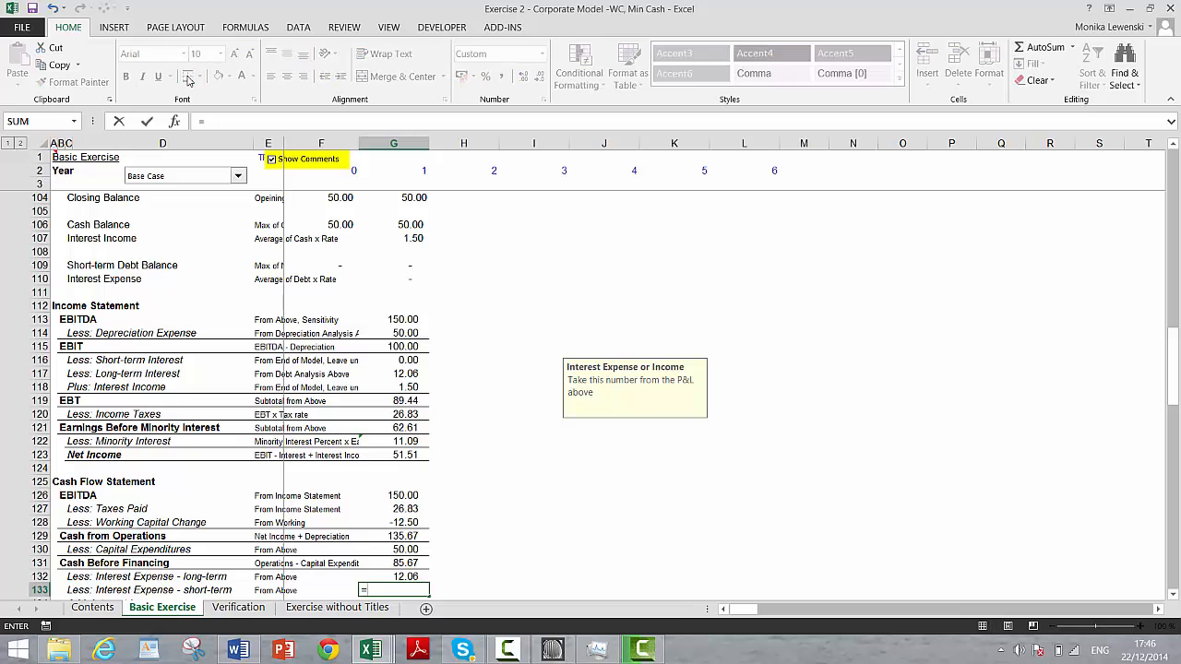
Link the short-term Interest Expense in G133 to the income statement's Short-term Interest with =G116.
key(Up)
key(Up)
key(Up)
key(Up)
key(Up)
key(Up)
key(Up)
key(Up)
key(Up)
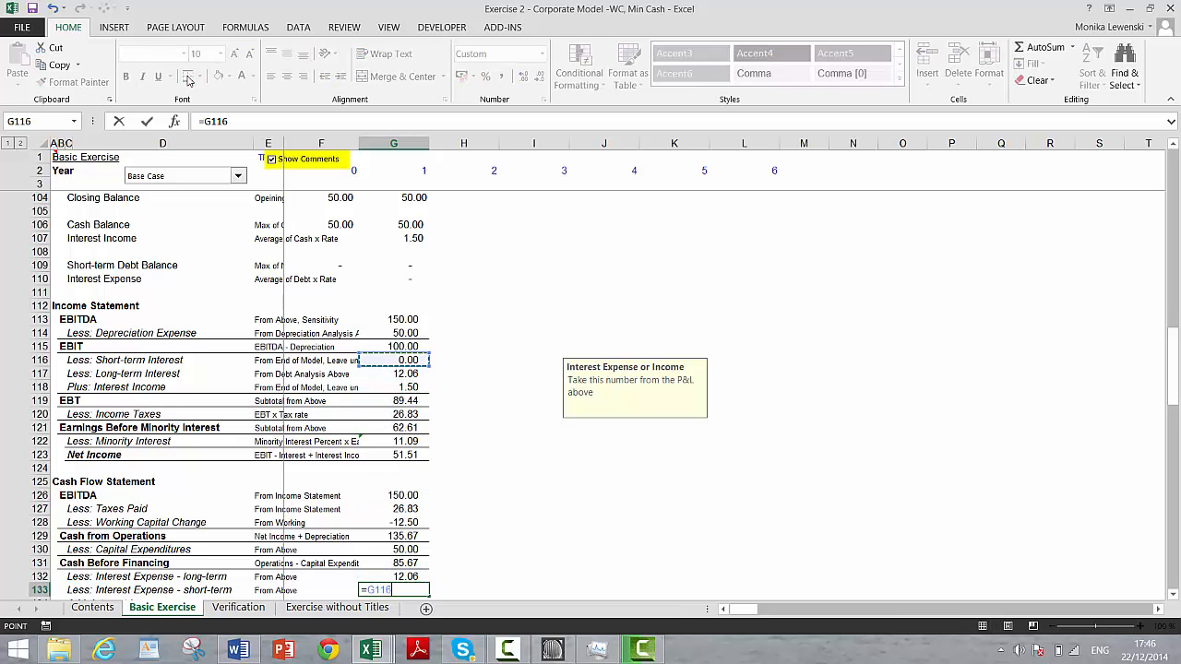
key(Return)
Link the cash flow statement's Interest Income in G134 to the income statement's Interest Income with =G118.
text(=)
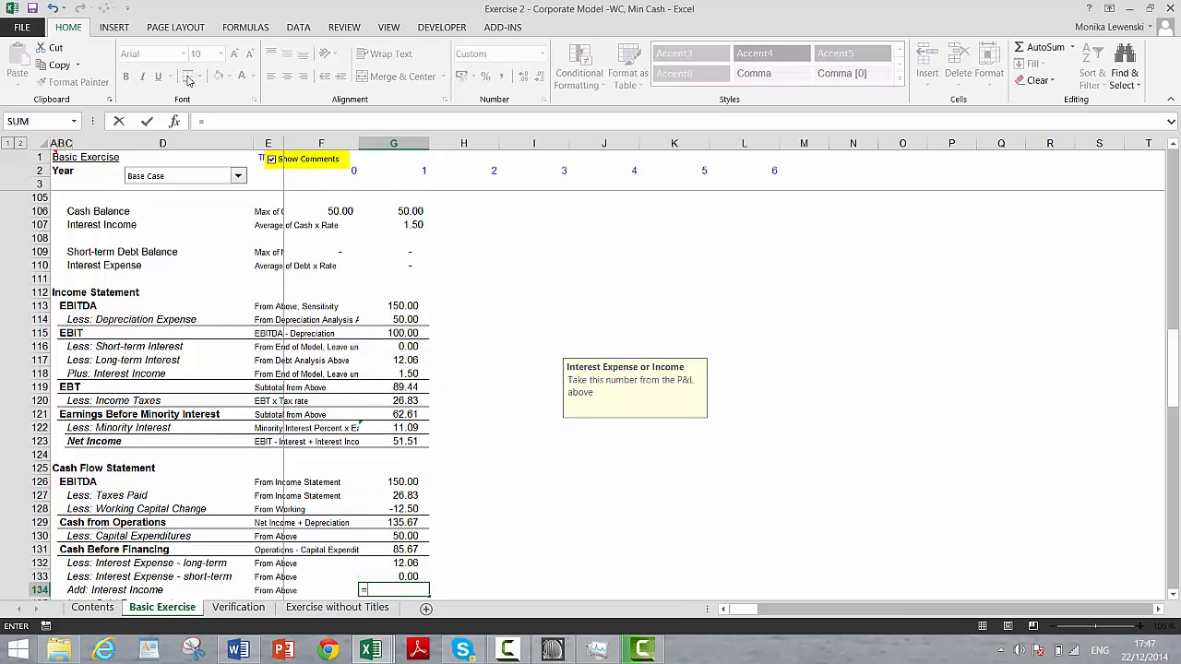
key(Up)
key(Up)
key(Up)
key(Up)
key(Up)
key(Up)
key(Up)
key(Up)
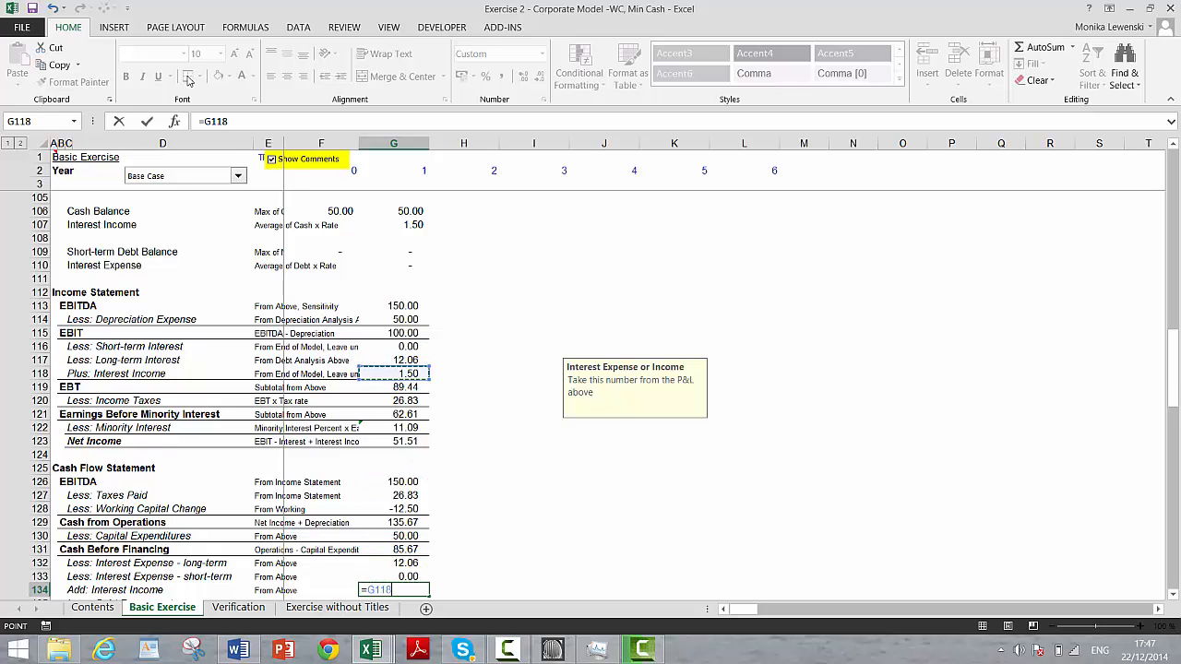
key(Return)
Link the cash flow statement's Debt Repayment in G135 to Total Repayments in the debt schedule with =G94.
text(=)
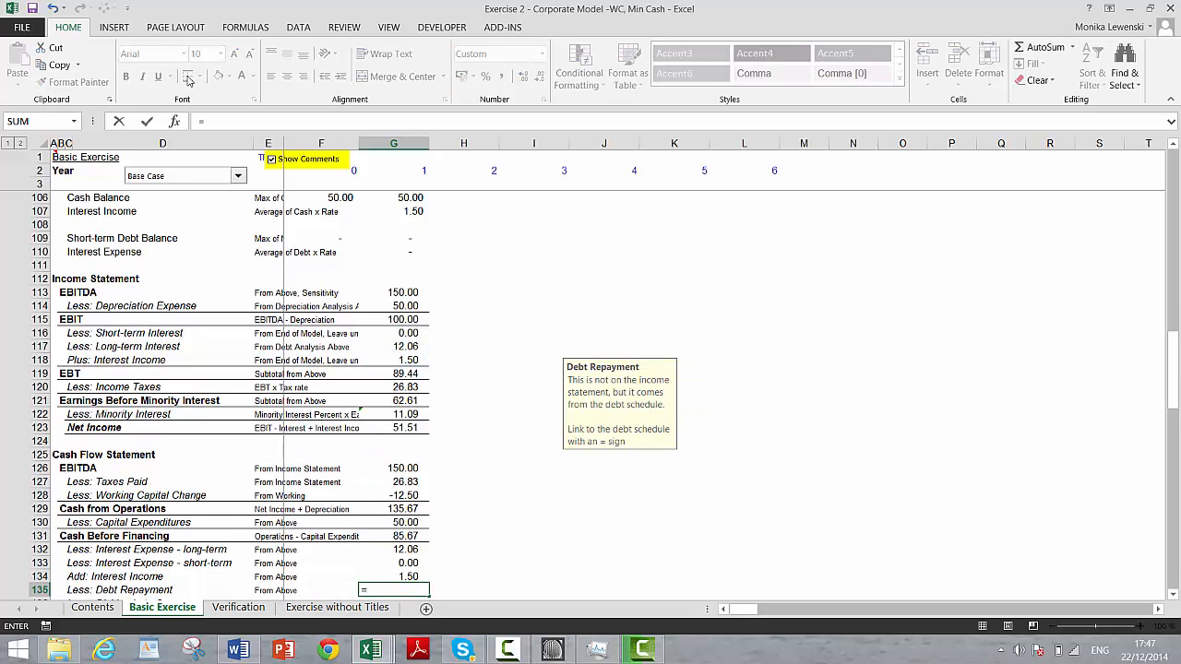
key(Up)
key(Up)
key(Up)
key(Up)
key(Up)
key(Up)
key(Up)
key(Up)
key(Up)
key(Up)
key(Up)
key(Up)
key(Up)
key(Up)
key(Up)
key(Up)
key(Up)
key(Up)
key(Up)
key(Up)
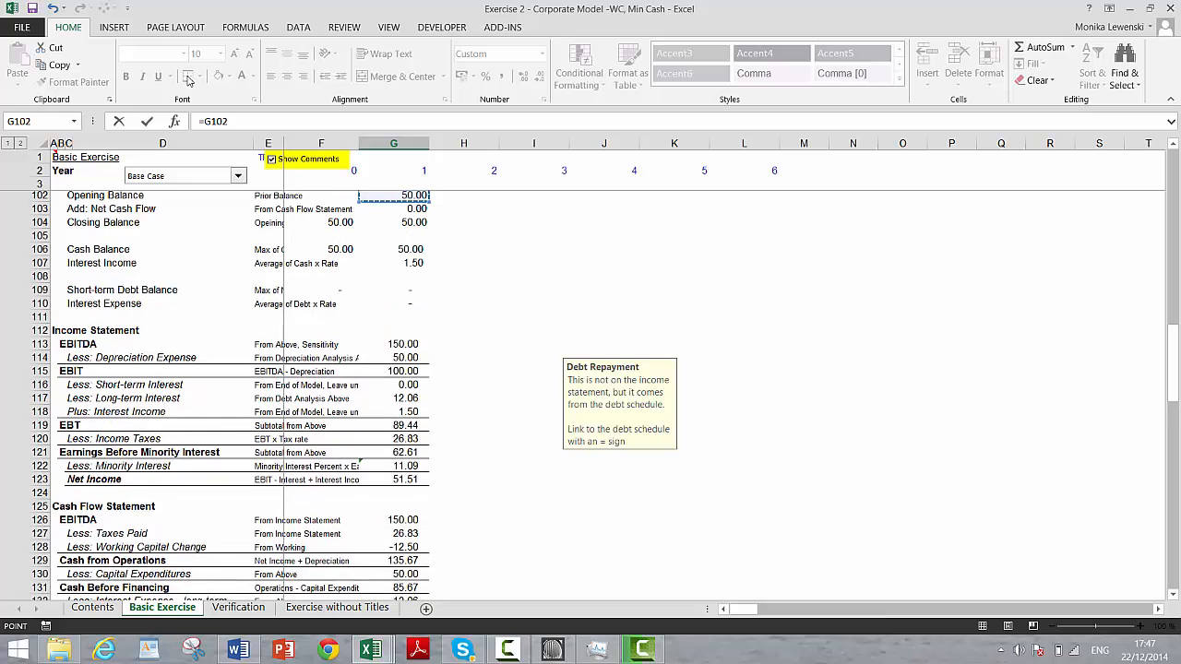
key(Up)
key(Up)
key(Up)
key(Up)
key(Up)
key(Up)
key(Up)
key(Up)
key(Up)
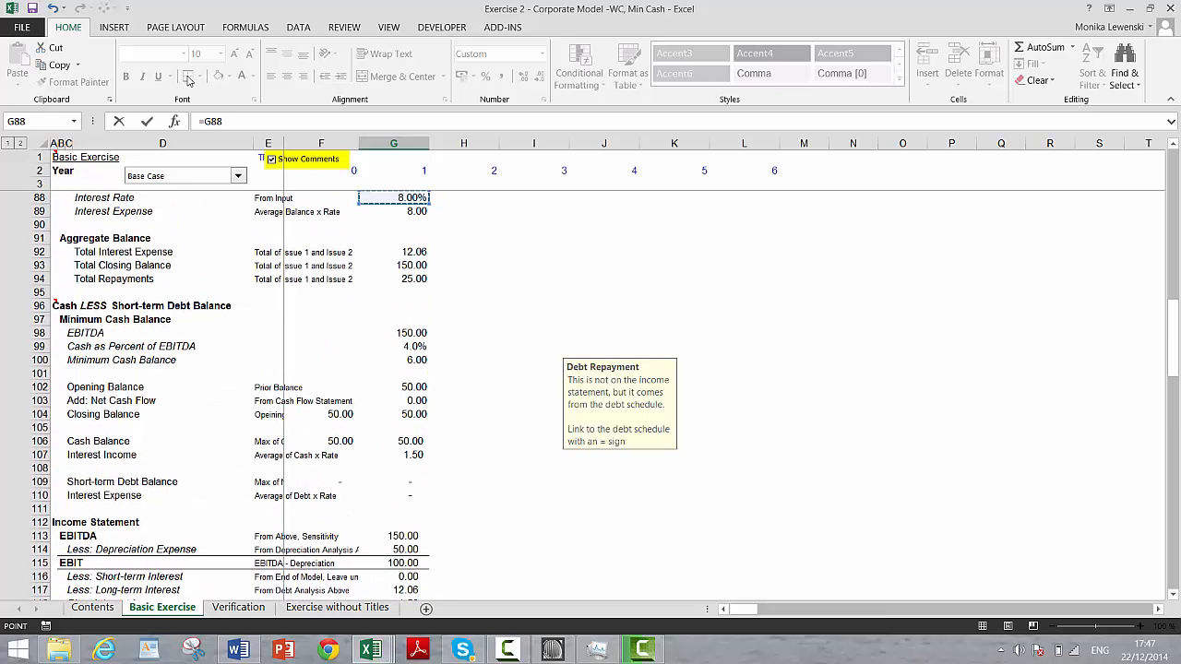
key(Down)
key(Down)
key(Down)
key(Down)
key(Down)
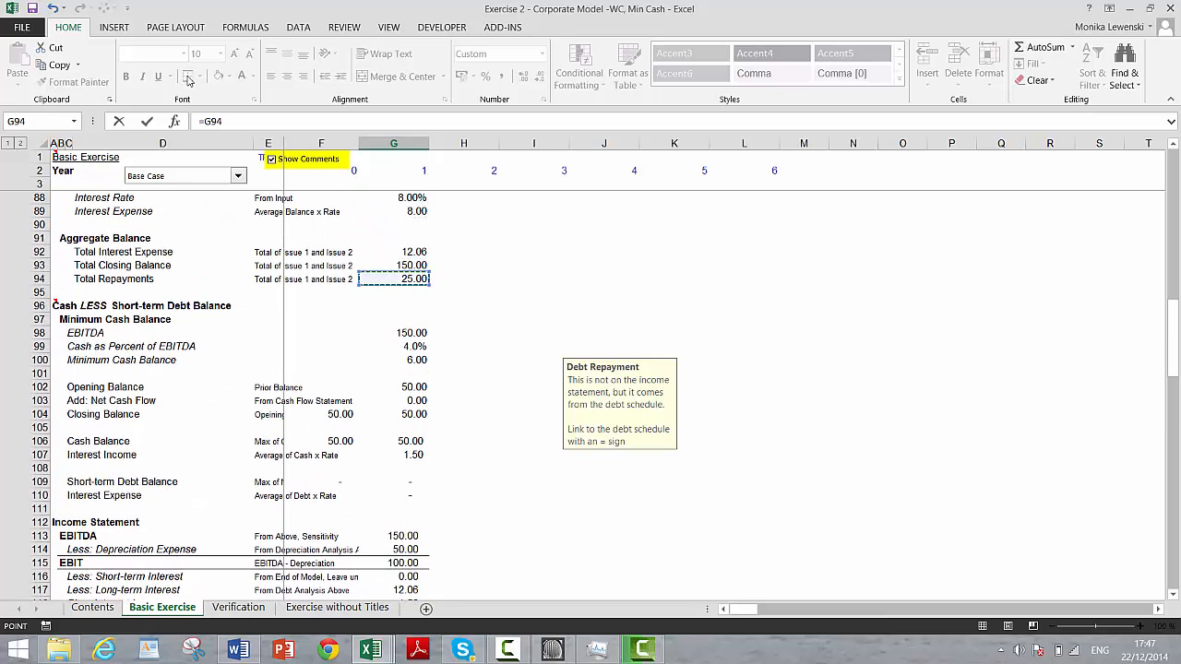
key(Return)
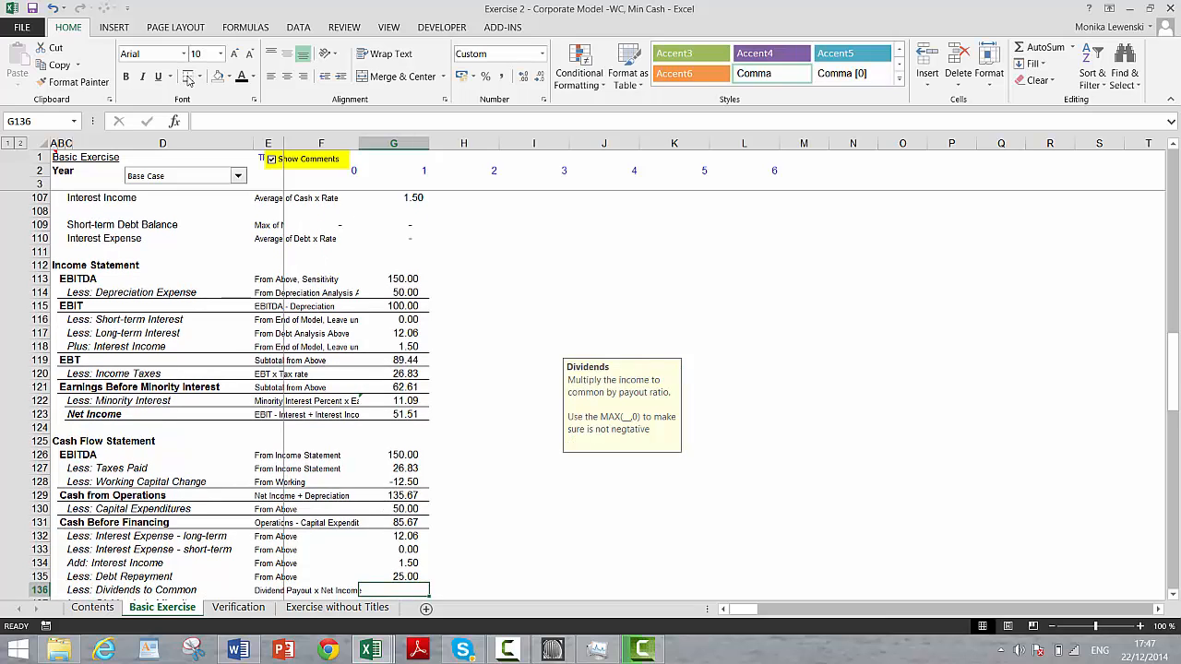
Calculate year 1 Dividends to Common in G136 as Net Income times the Dividend Payout Ratio, floored at zero, with =MAX(G123*G22;0).
text(=m)
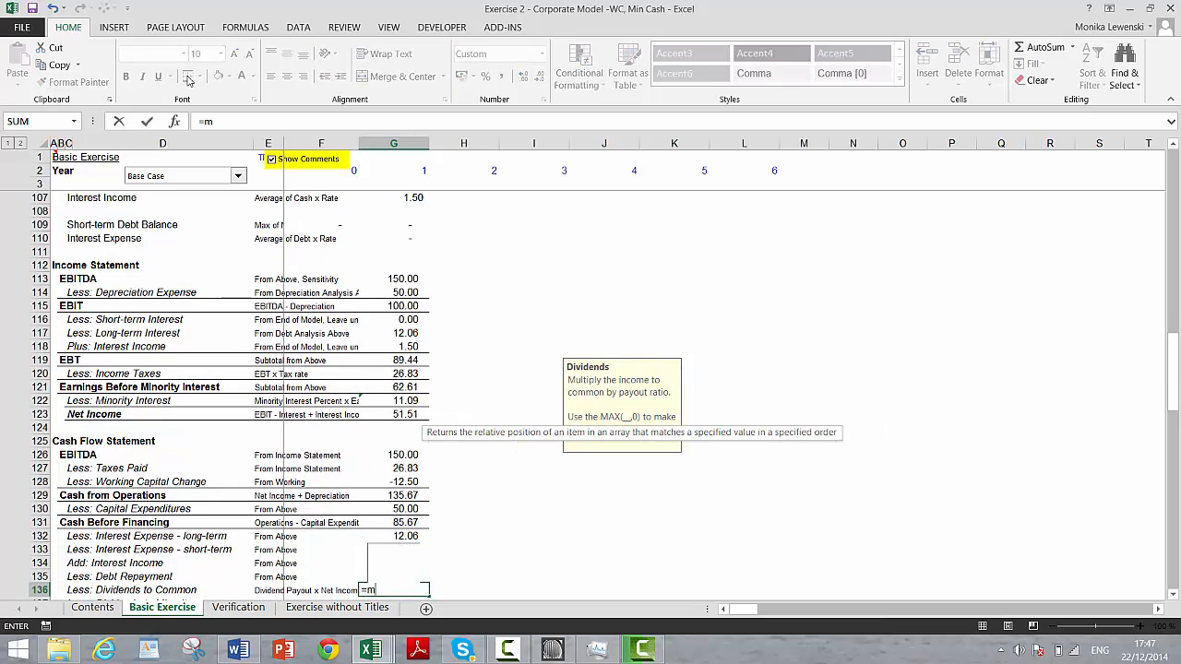
text(ax()
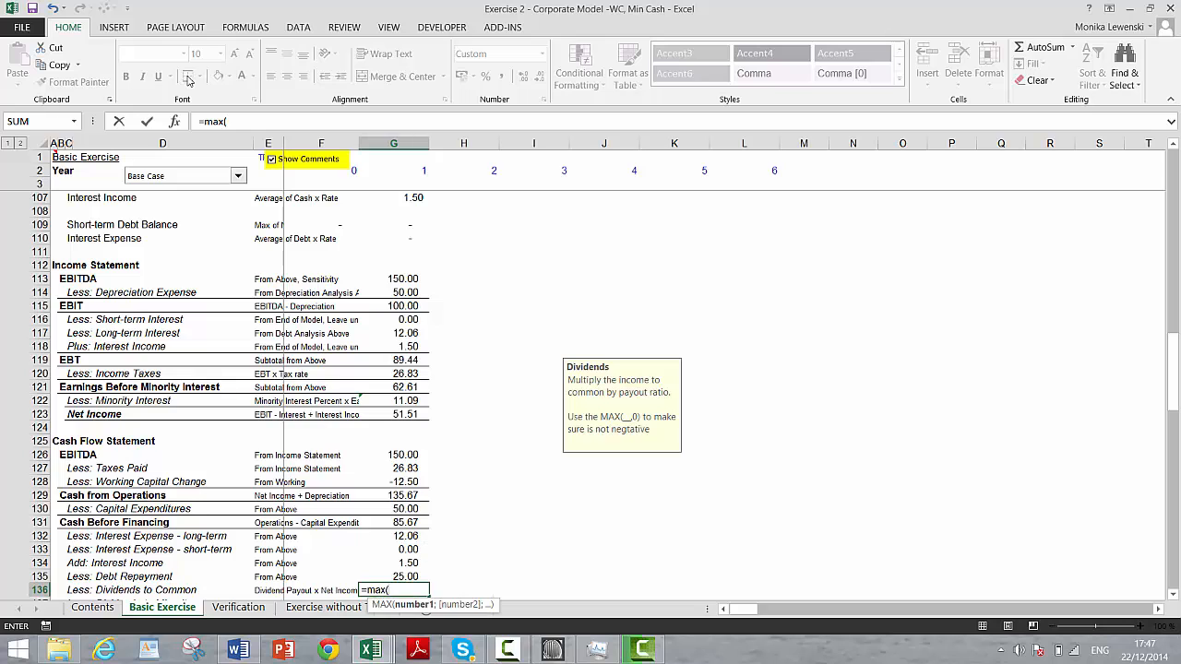
key(Up)
key(Up)
key(Up)
key(Up)
key(Up)
key(Up)
key(Up)
key(Up)
key(Up)
key(Up)
key(Up)
key(Up)
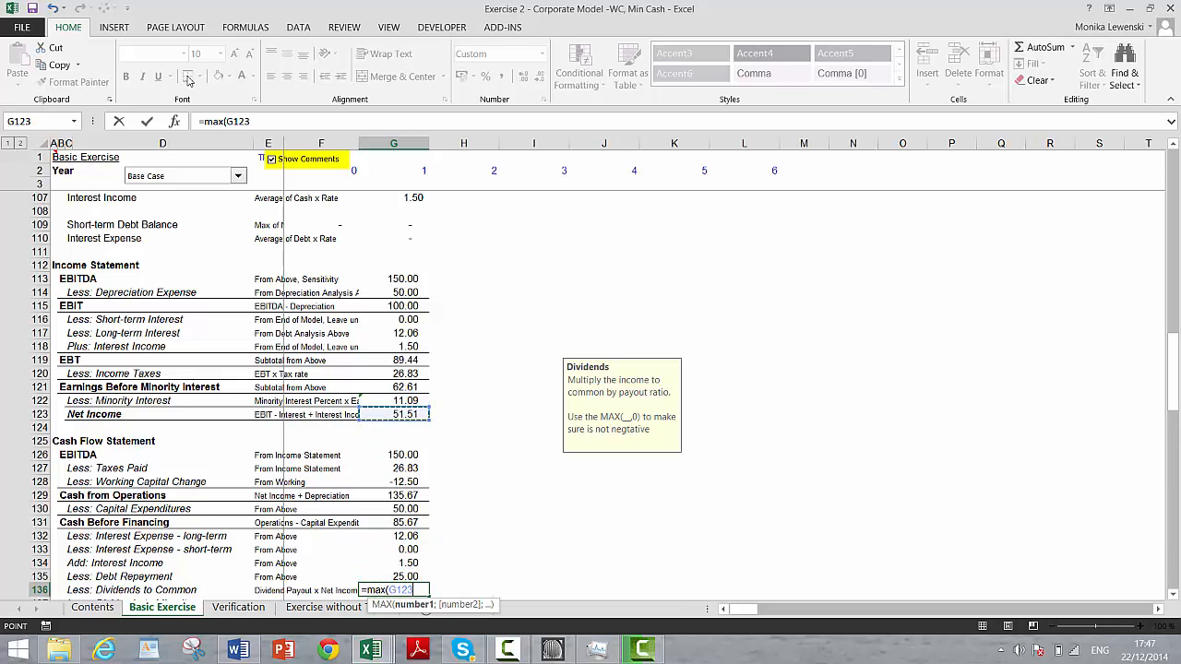
text(;)
key(Page_Up)
key(Page_Up)
key(Page_Up)
key(Page_Up)
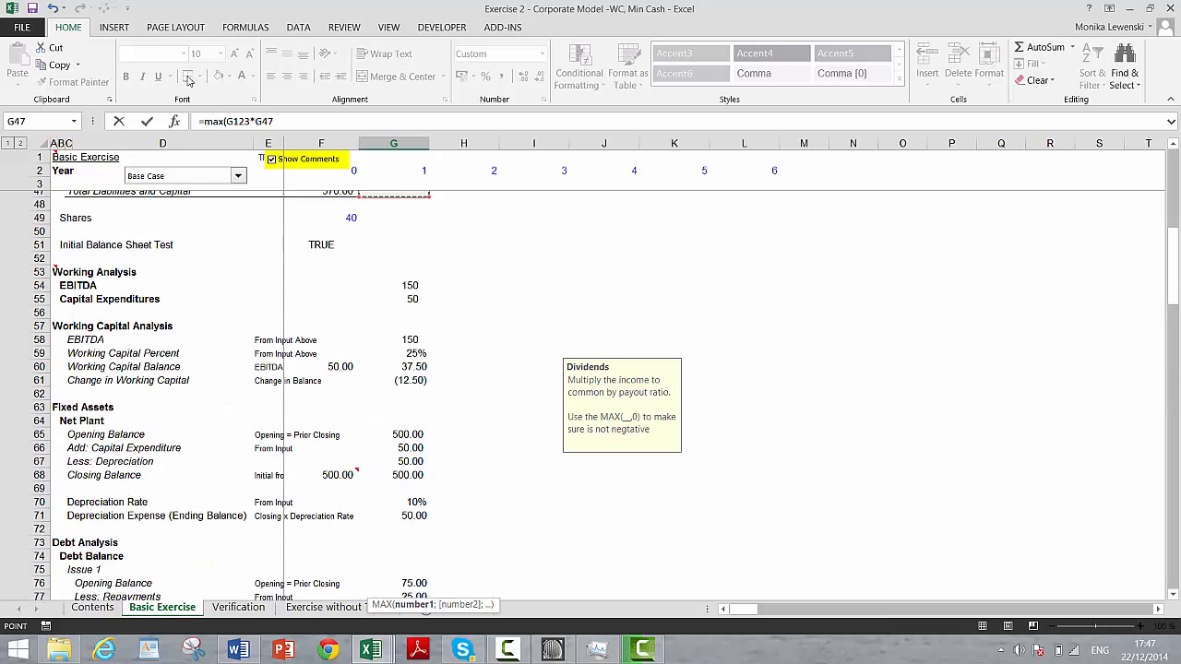
key(Left)
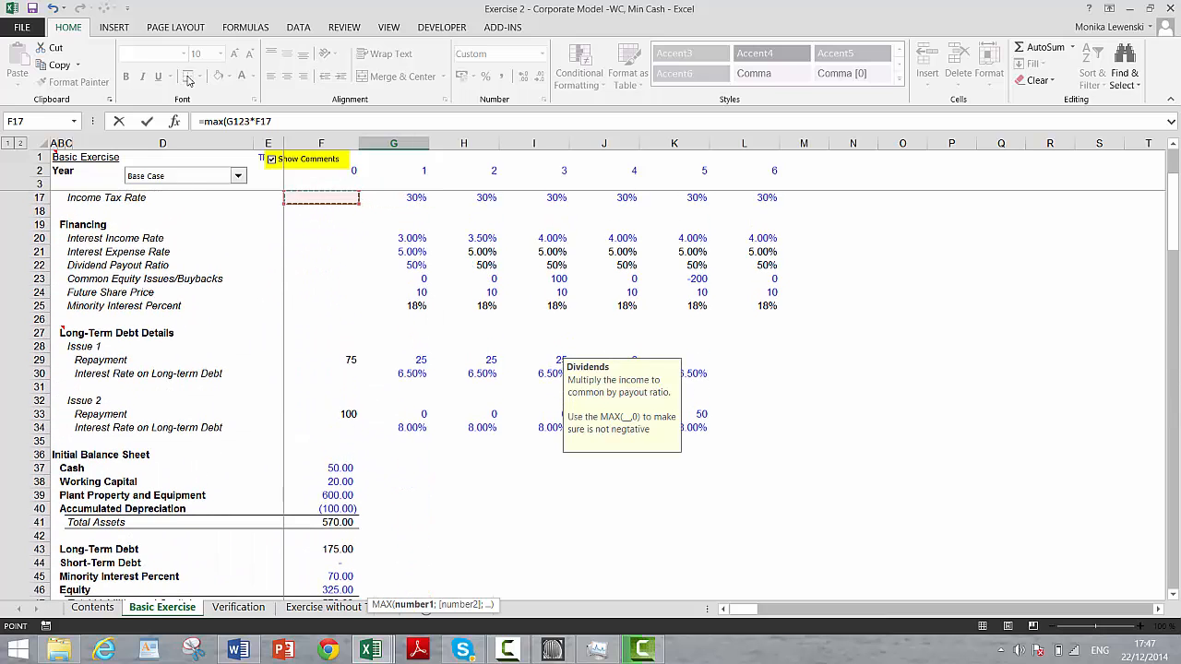
key(Left)
key(Right)
key(Down)
key(Down)
key(Down)
key(Down)
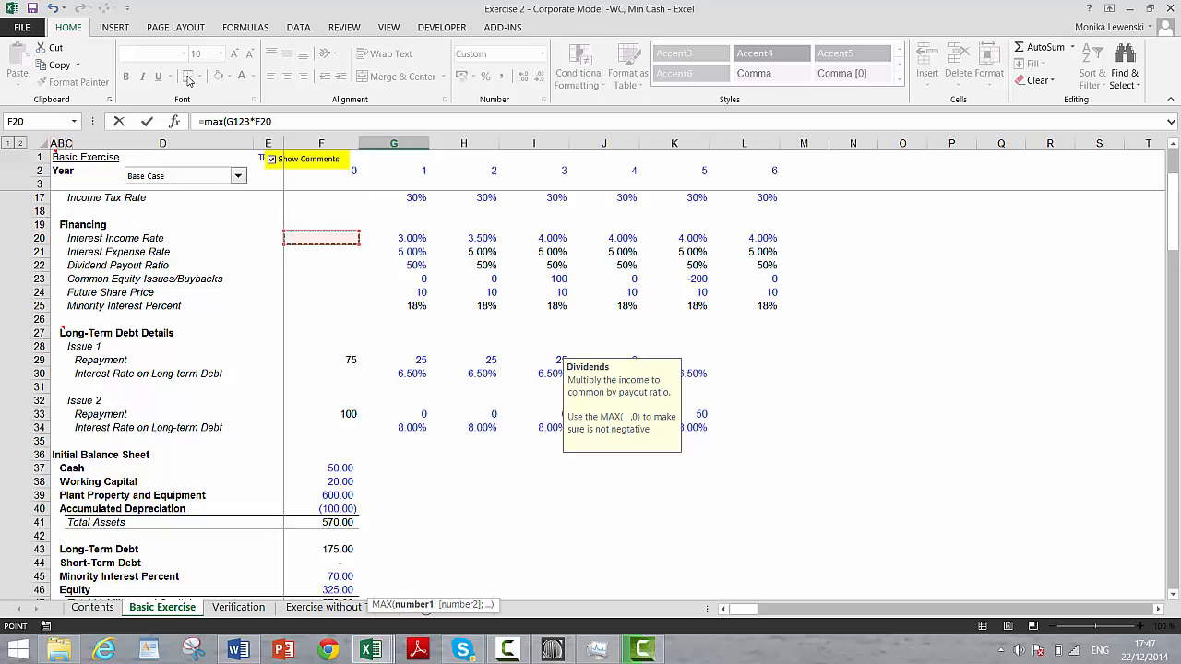
key(Right)
key(Down)
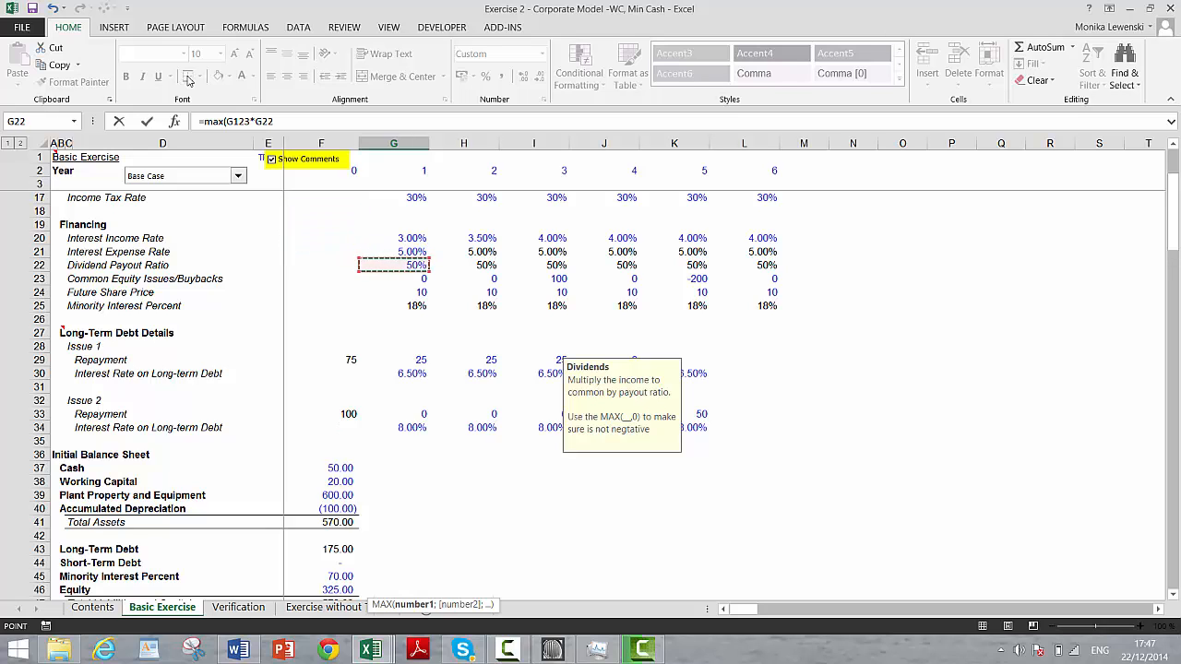
text(;)
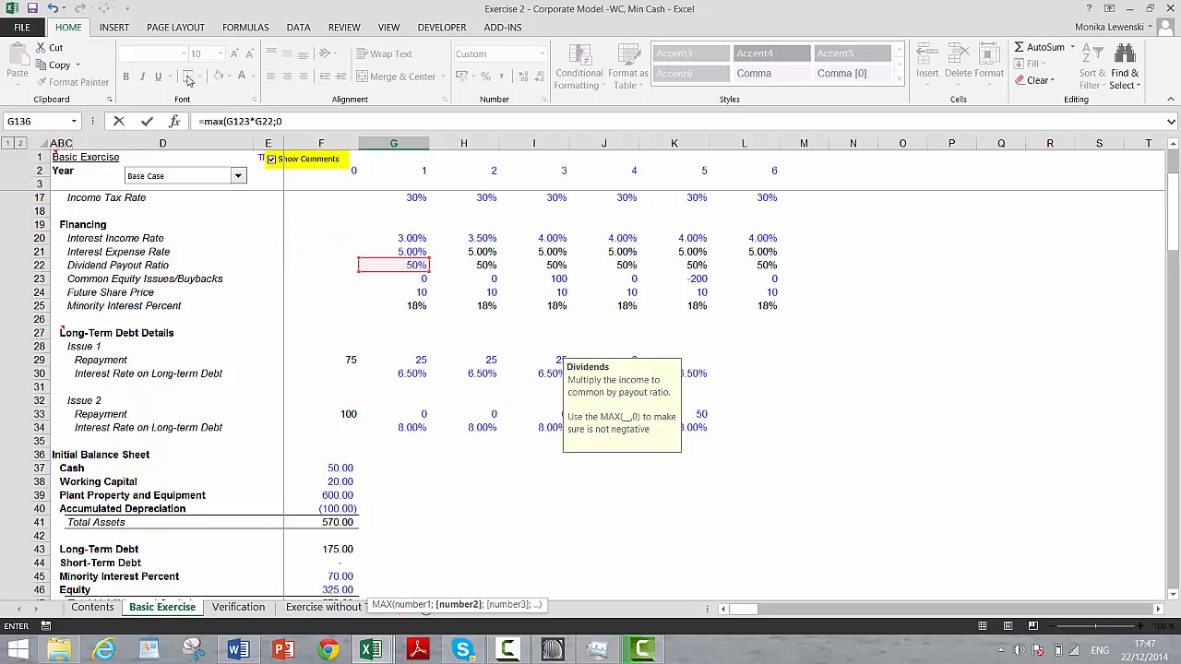
text(0)
key(Return)
Try calculating Dividends to Minority in G137 as Dividends to Common times the Minority Interest Percent with =G136*G25.
key(Down)
key(Down)
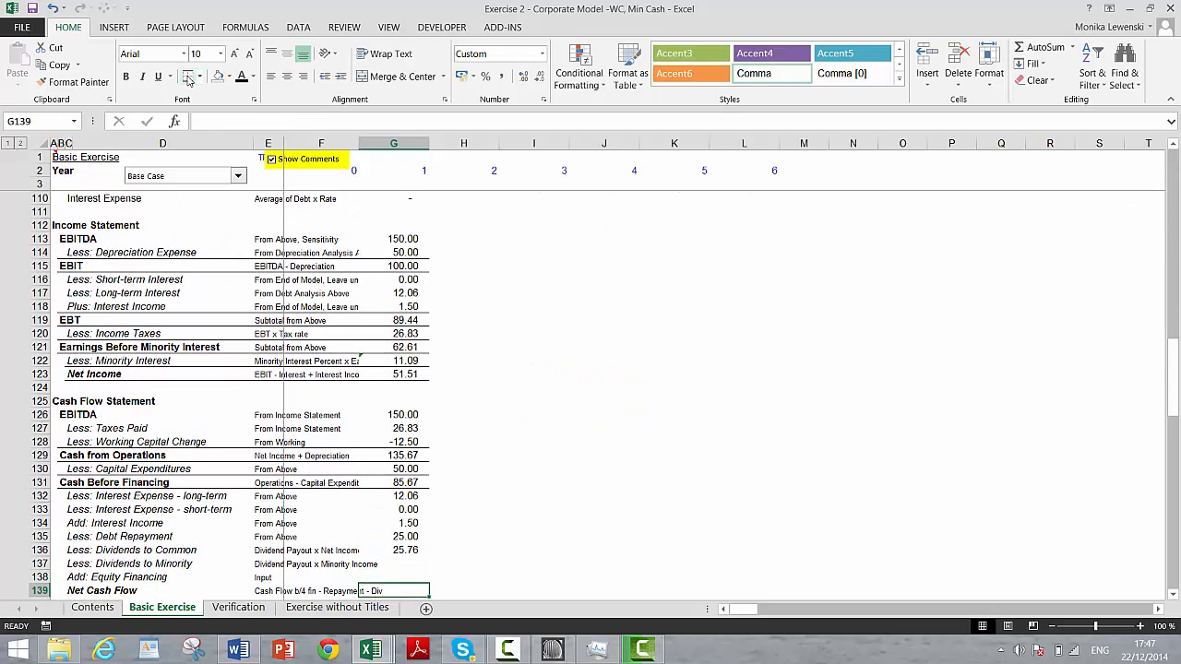
key(Up)
key(Up)
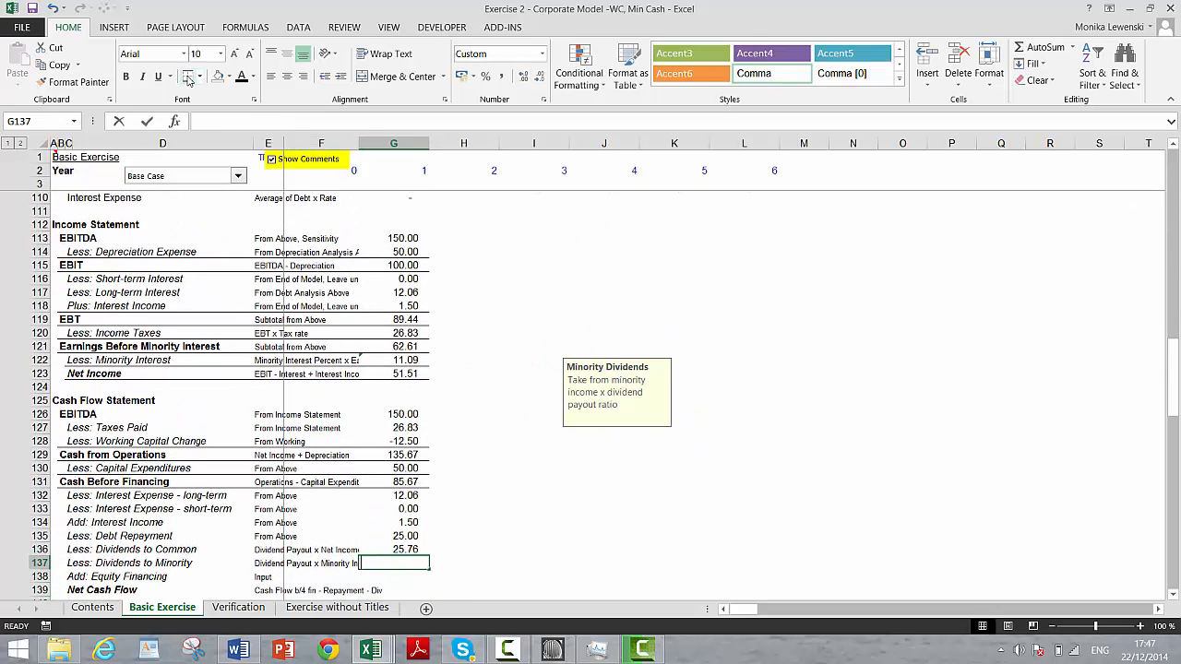
text(=)
key(Up)
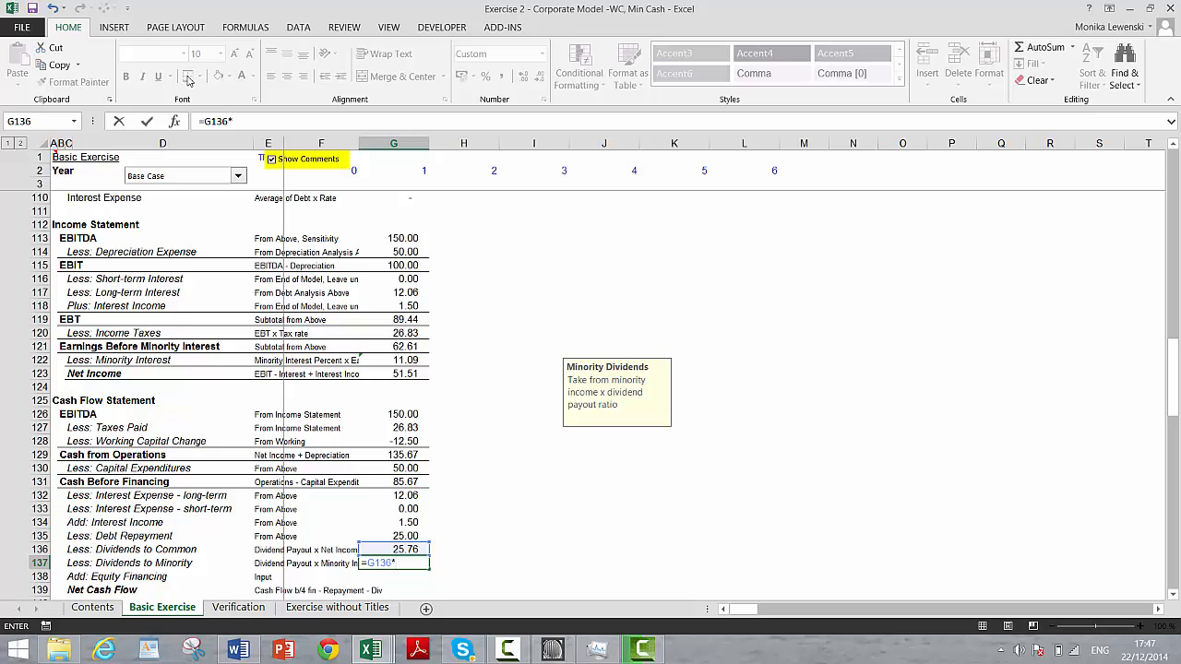
text(*)
key(Up)
key(Up)
key(Up)
key(Up)
key(Up)
key(Up)
key(Up)
key(Up)
key(Up)
key(Up)
key(Up)
key(Up)
key(Up)
key(Up)
key(Up)
key(Up)
key(Up)
key(Up)
key(Up)
key(Up)
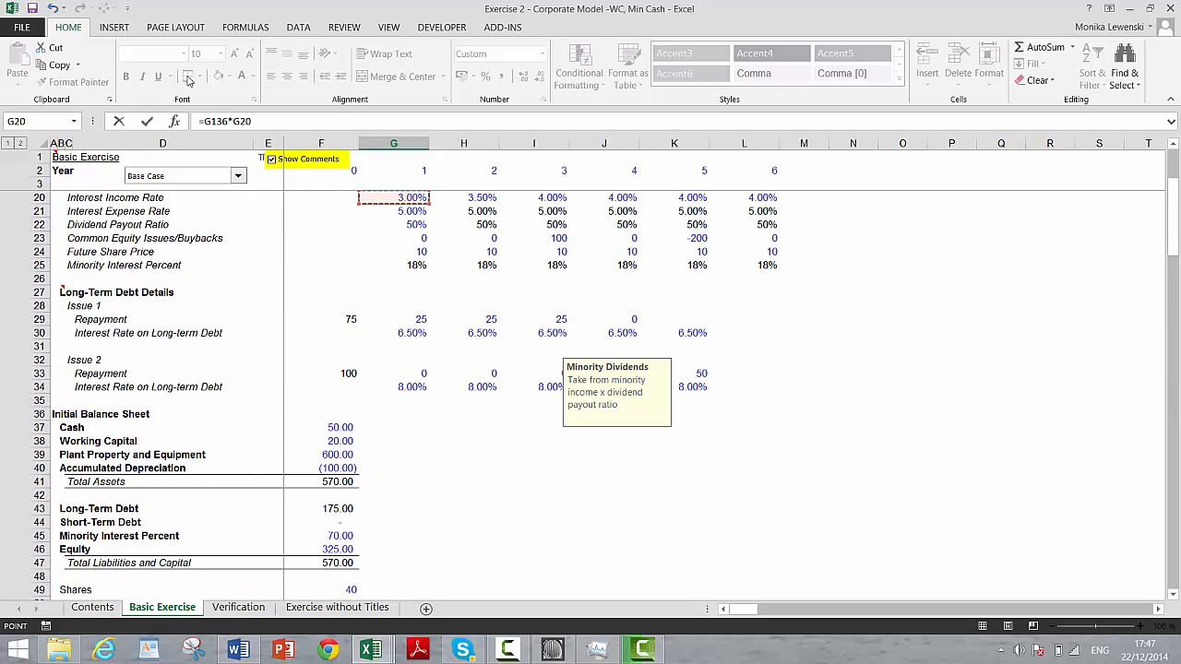
key(Down)
key(Down)
key(Down)
key(Down)
key(Down)
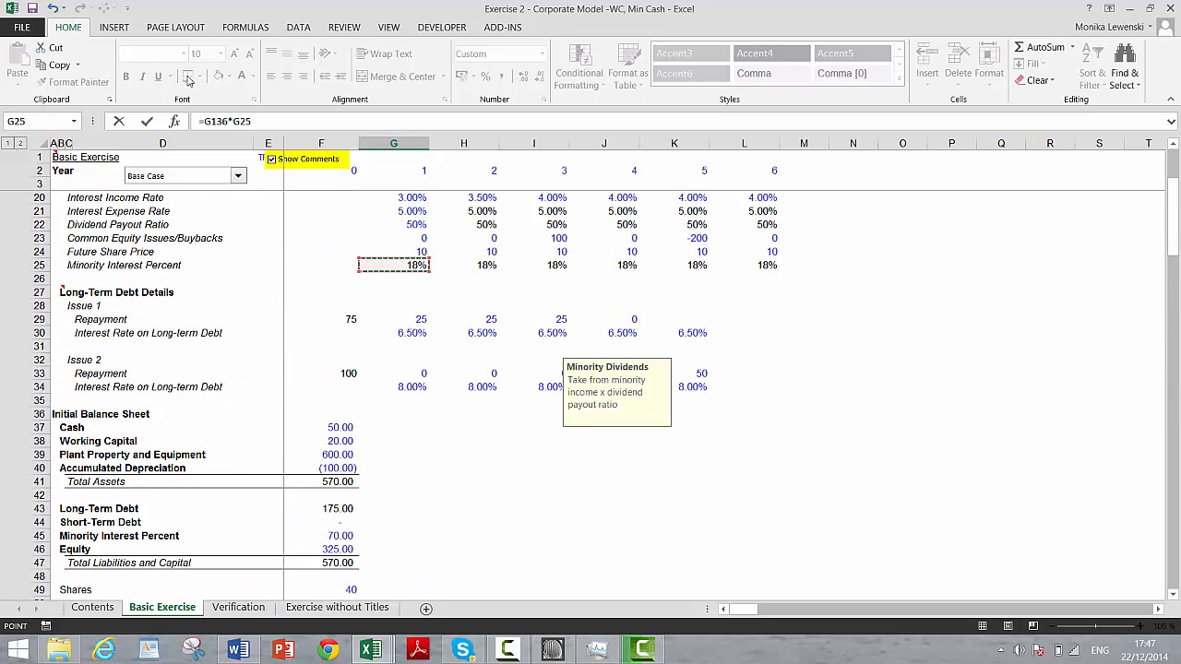
key(Return)
key(Down)
key(Up)
key(Up)
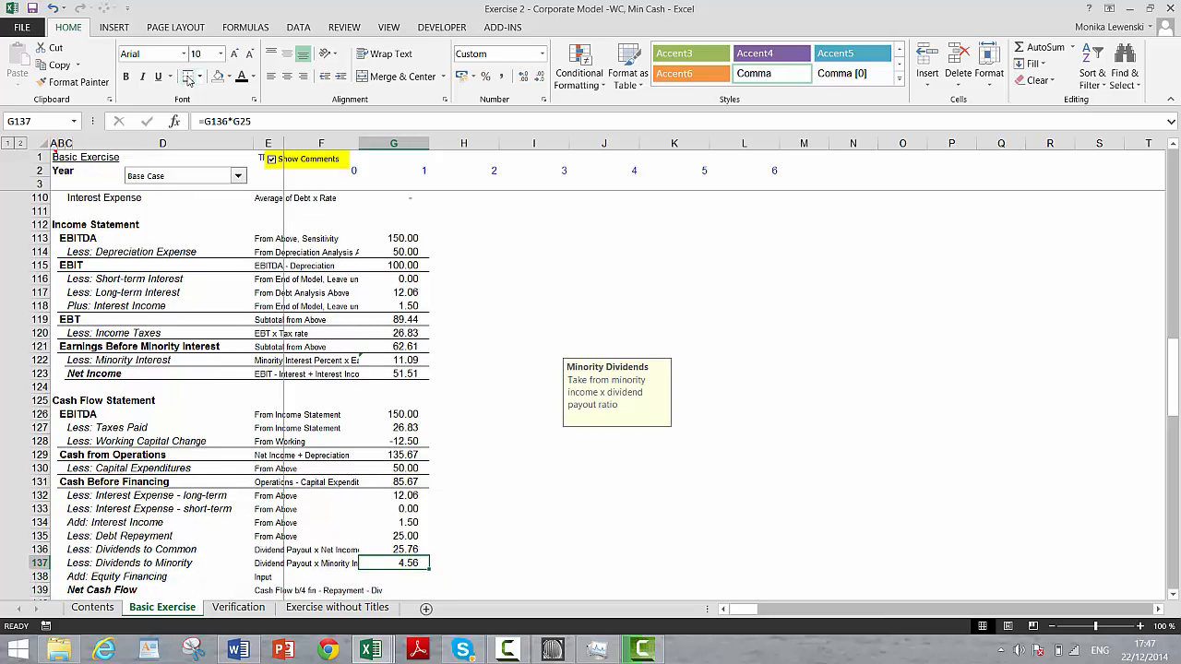
Replace the Dividends to Minority formula in G137 with Net Income times the Minority Interest Percent, =G123*G25.
text(=)
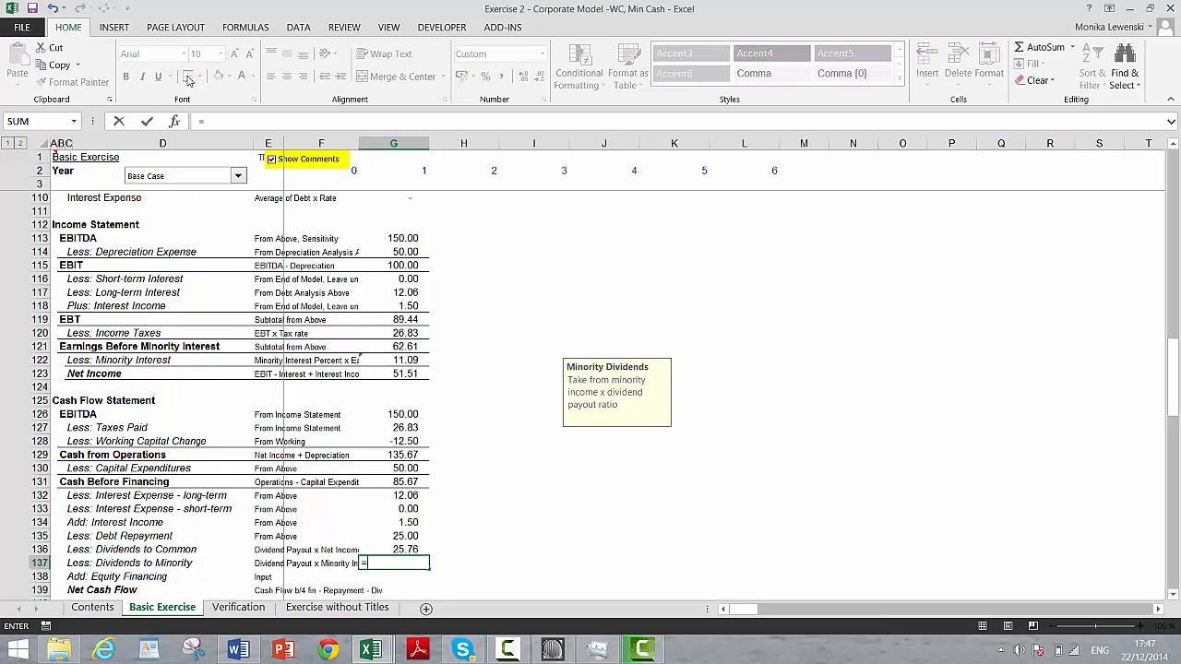
key(Up)
key(Up)
key(Up)
key(Up)
key(Up)
key(Up)
key(Up)
key(Up)
key(Up)
key(Up)
key(Up)
key(Up)
key(Up)
key(Up)
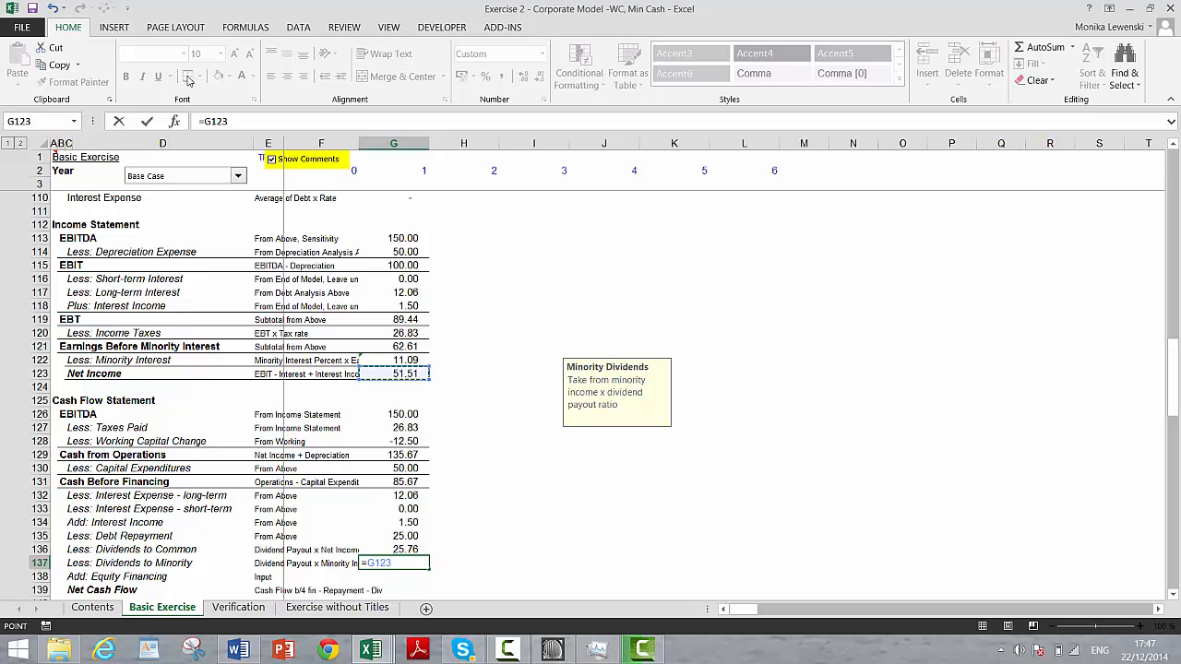
key(Page_Up)
key(Page_Up)
key(Page_Up)
key(Page_Up)
key(Page_Up)
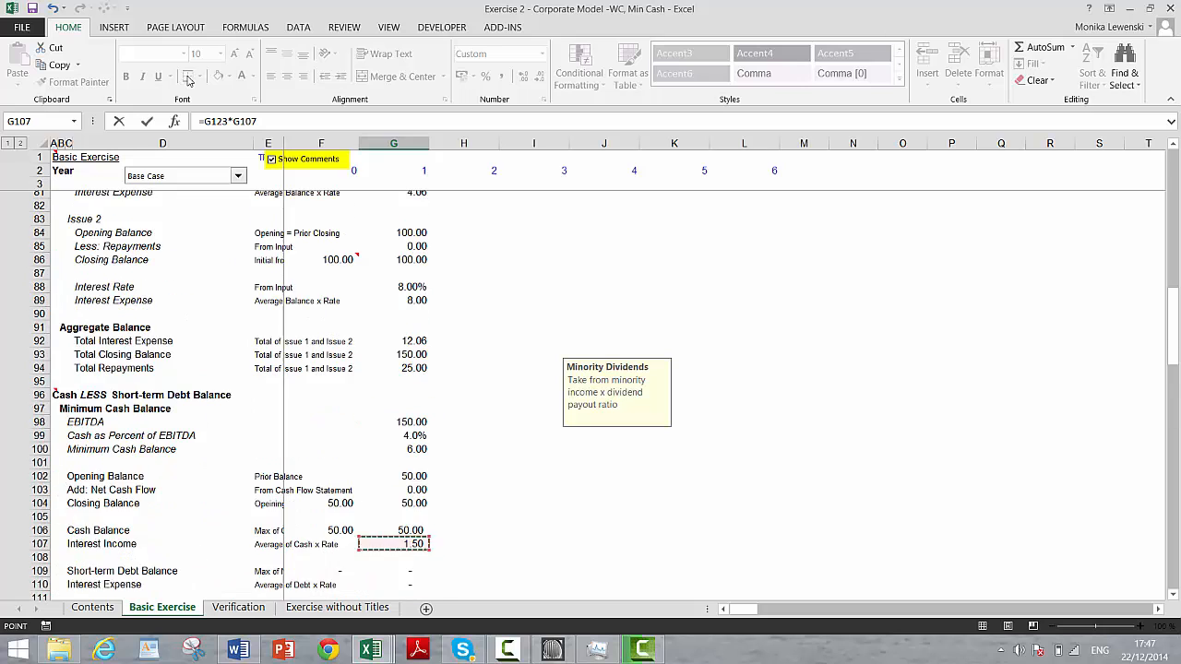
key(Down)
key(Down)
key(Down)
key(Down)
key(Down)
key(Down)
key(Down)
key(Down)
key(Down)
key(Down)
key(Down)
key(Down)
key(Down)
key(Down)
key(Down)
key(Down)
key(Down)
key(Down)
key(Down)
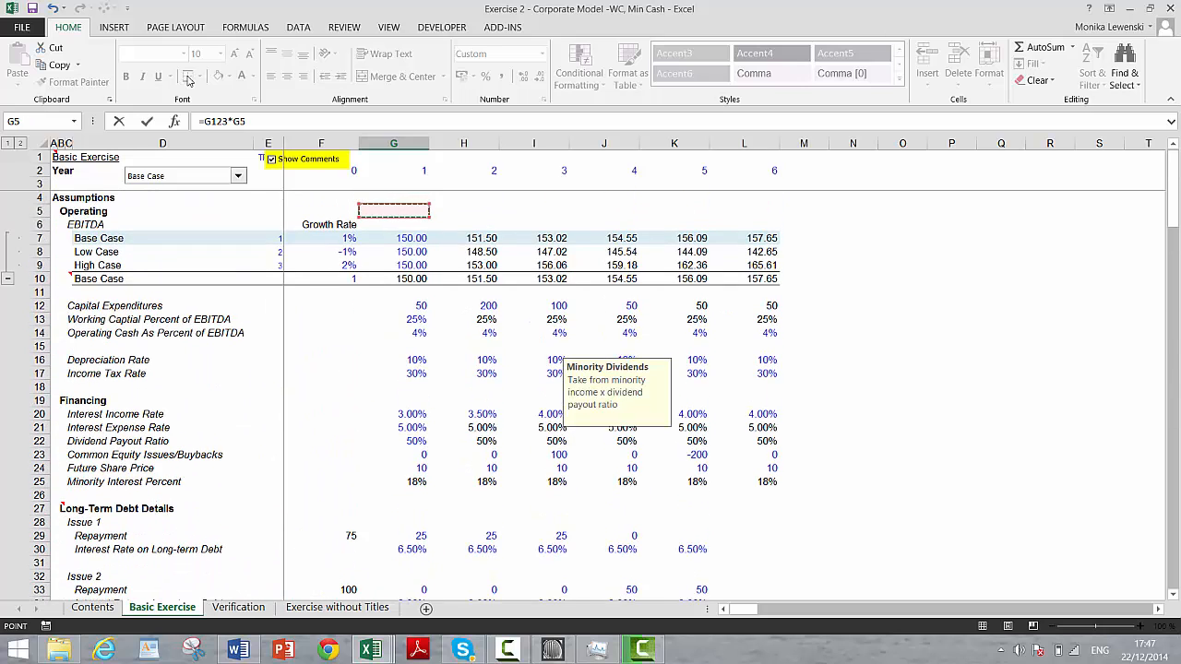
key(Down)
key(Down)
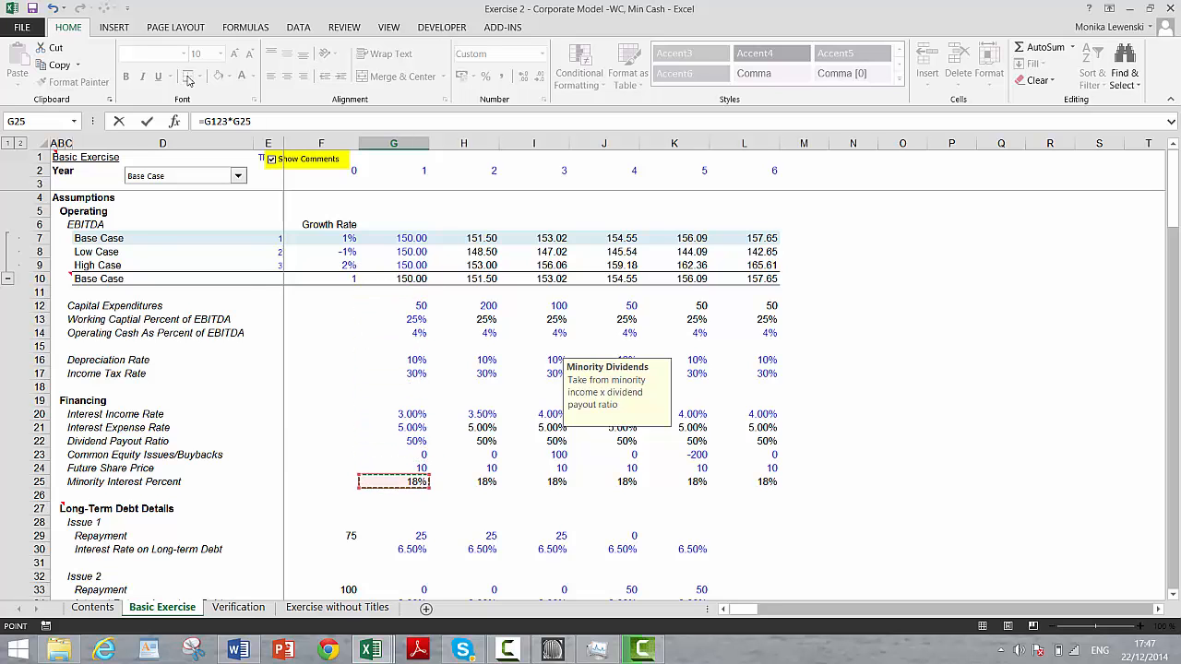
key(Return)
Wrap the Dividends to Minority formula in G137 in a MAX function with a zero floor, =MAX(G123*G25;0).
key(Up)
key(F2)
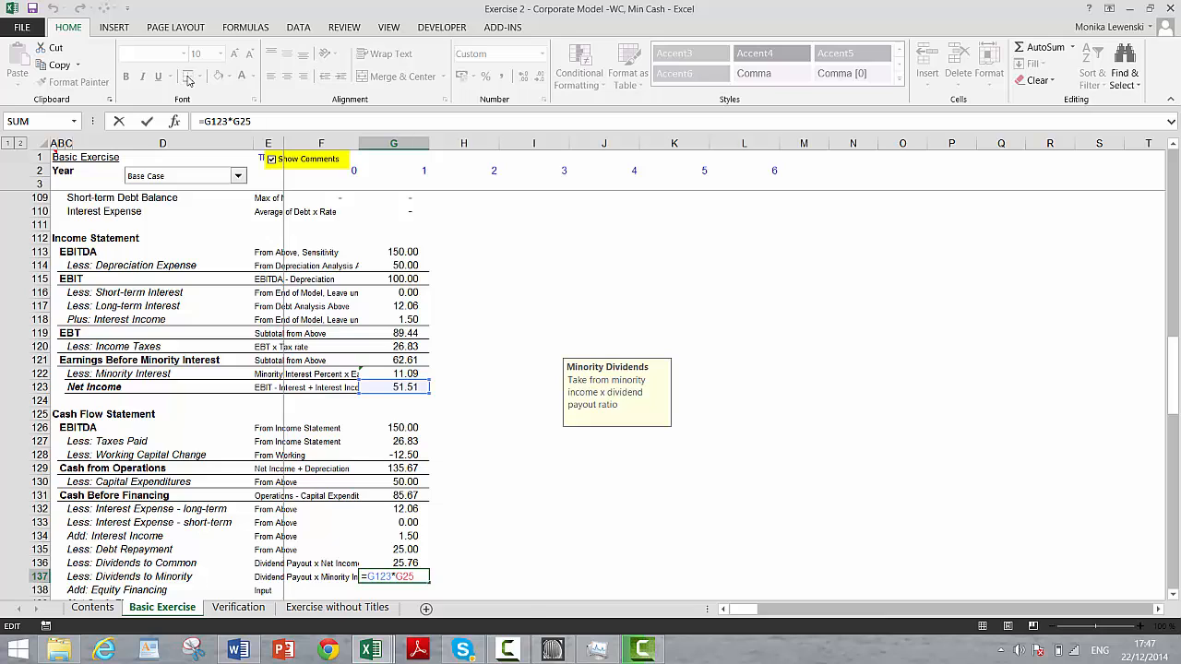
key(Home)
key(Right)
text(max()
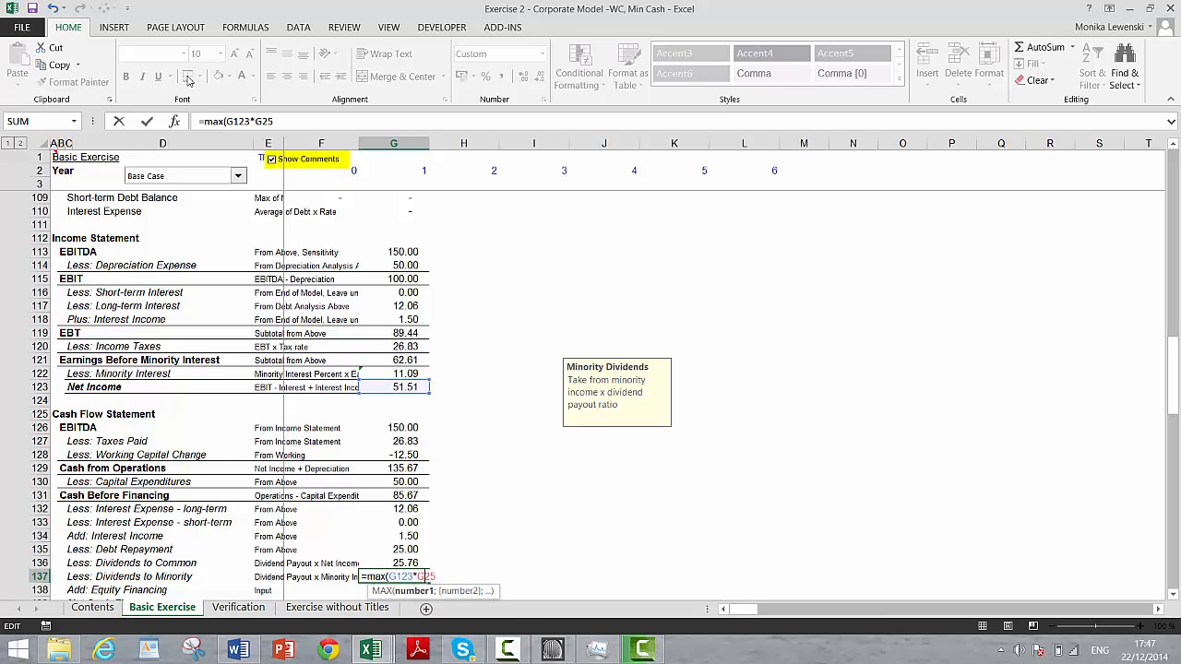
text(;0))
key(Return)
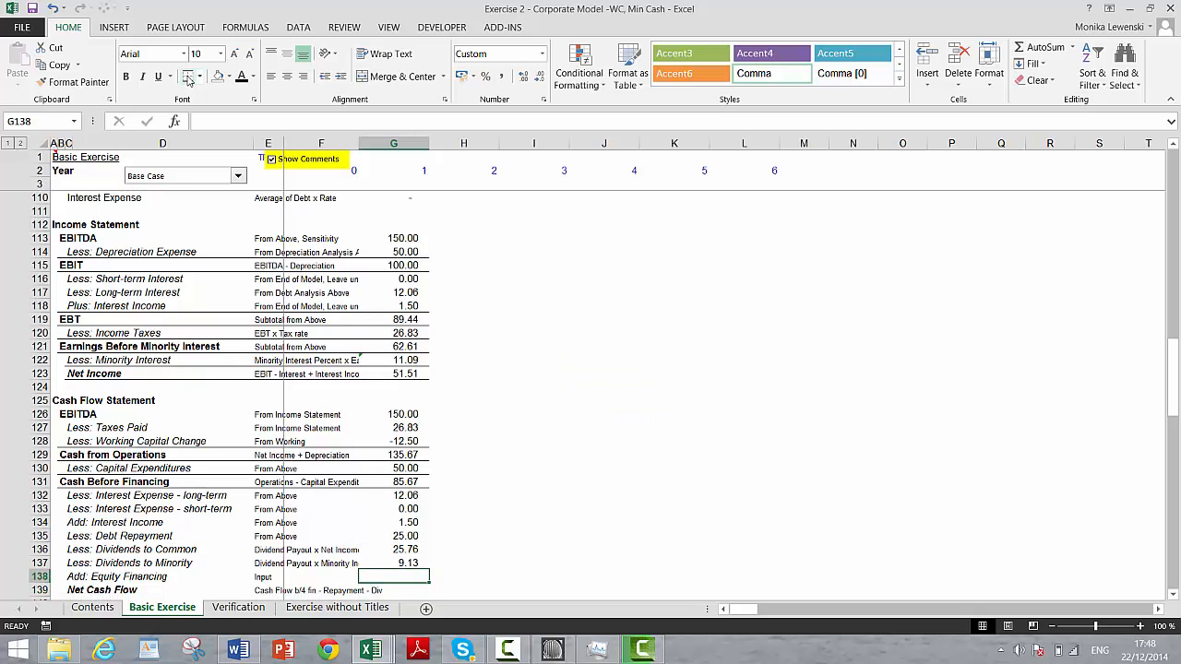
Link year 1 Equity Financing in G138 to the year 1 Common Equity Issues/Buybacks input in G23.
text(=)
key(Up)
key(Up)
key(Up)
key(Up)
key(Up)
key(Up)
key(Up)
key(Up)
key(Up)
key(Up)
key(Up)
key(Up)
key(Up)
key(Up)
key(Up)
key(Up)
key(Up)
key(Up)
key(Up)
key(Up)
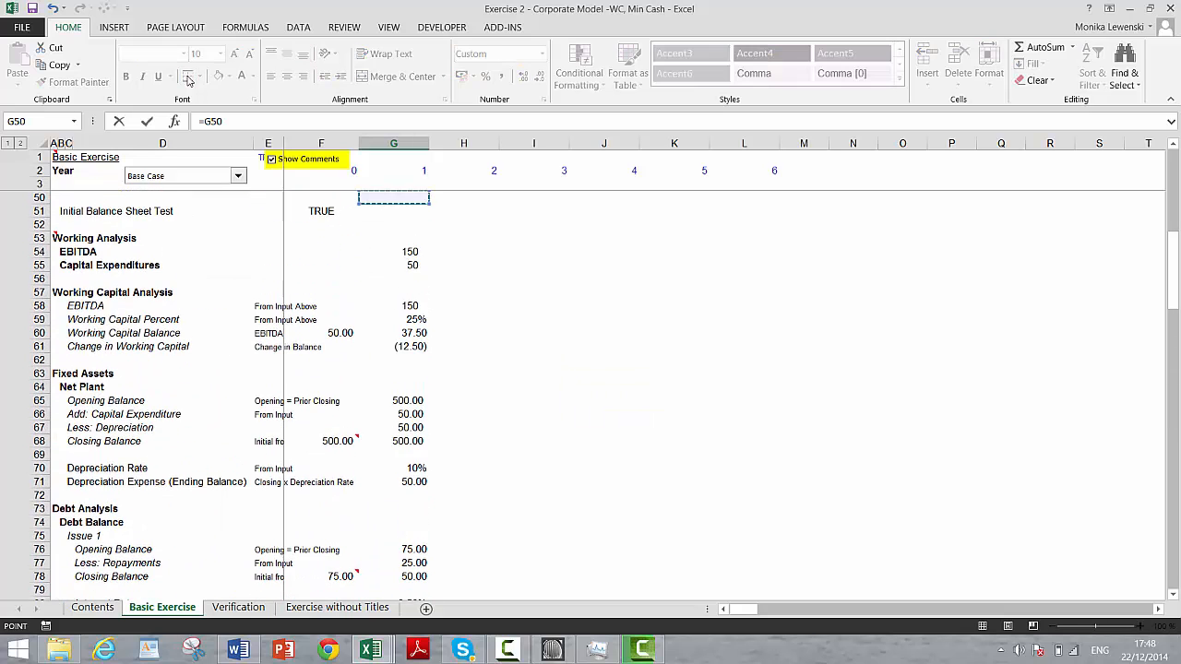
key(Left)
key(Left)
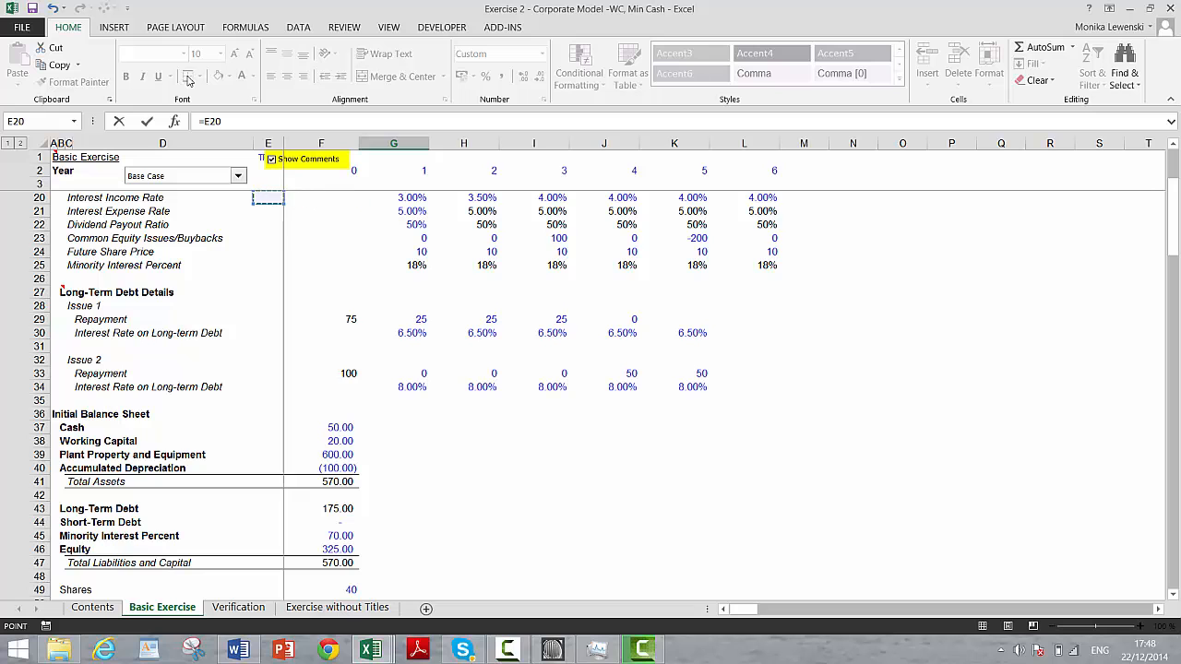
key(Down)
key(Down)
key(Down)
key(Right)
key(Return)
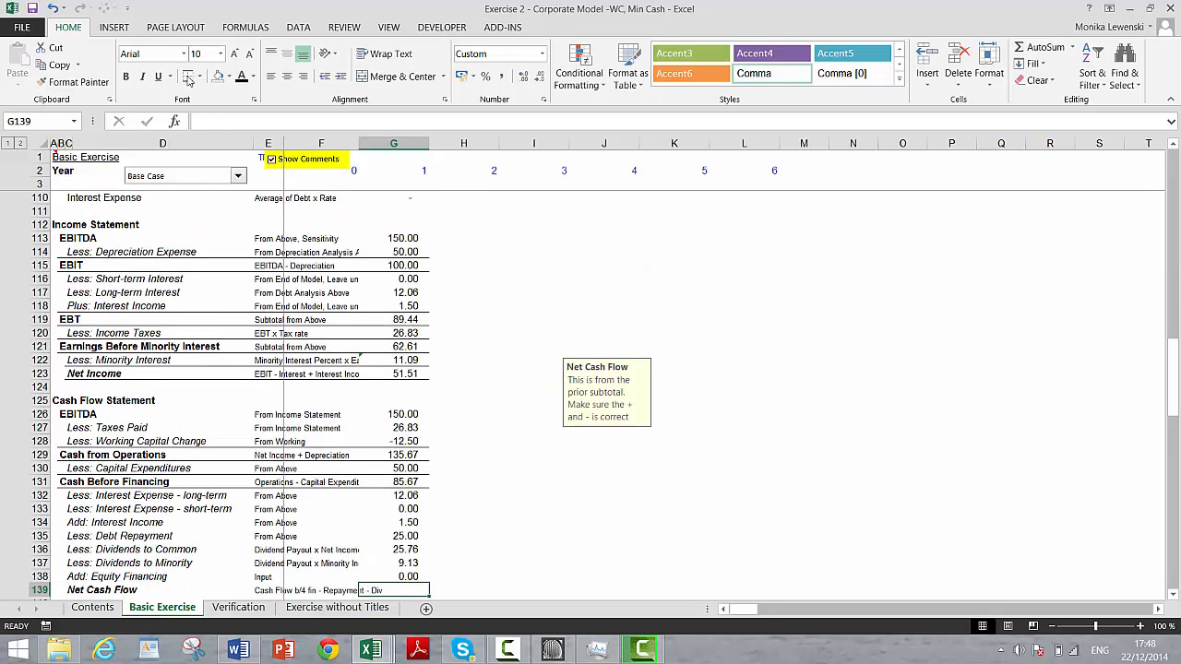
Add top and bottom borders to the Net Cash Flow row across C139:G139.
key(Left)
key(Left)
key(Left)
key(Left)
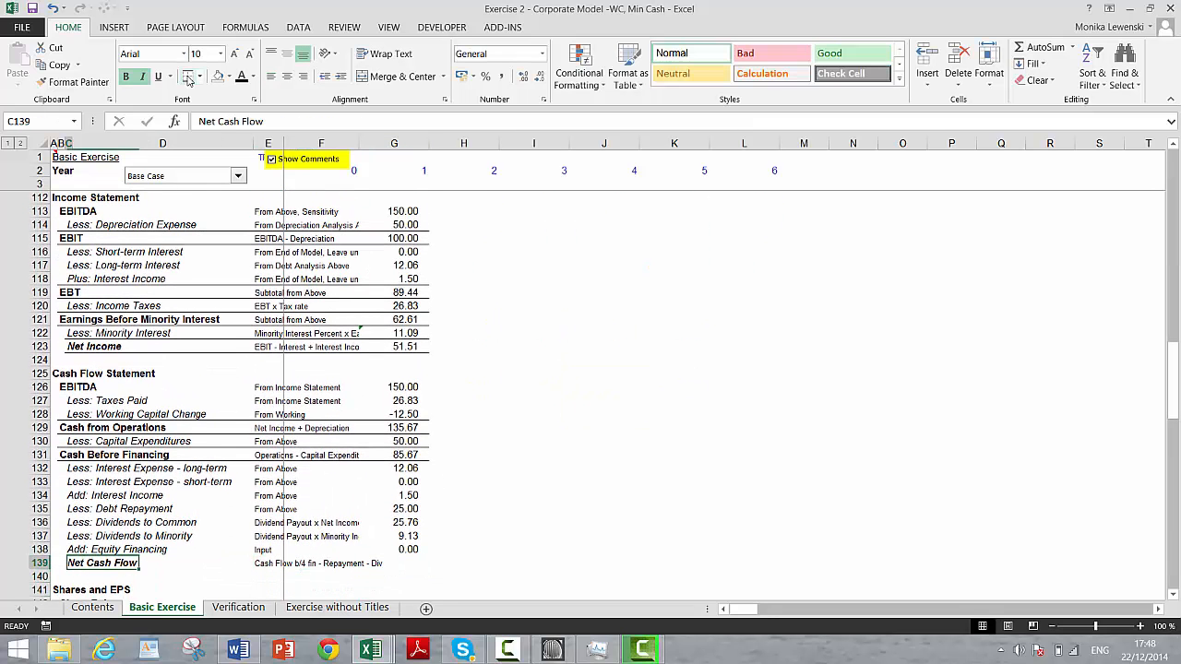
key(shift+Right)
key(shift+Right)
key(shift+Right)
key(shift+Right)
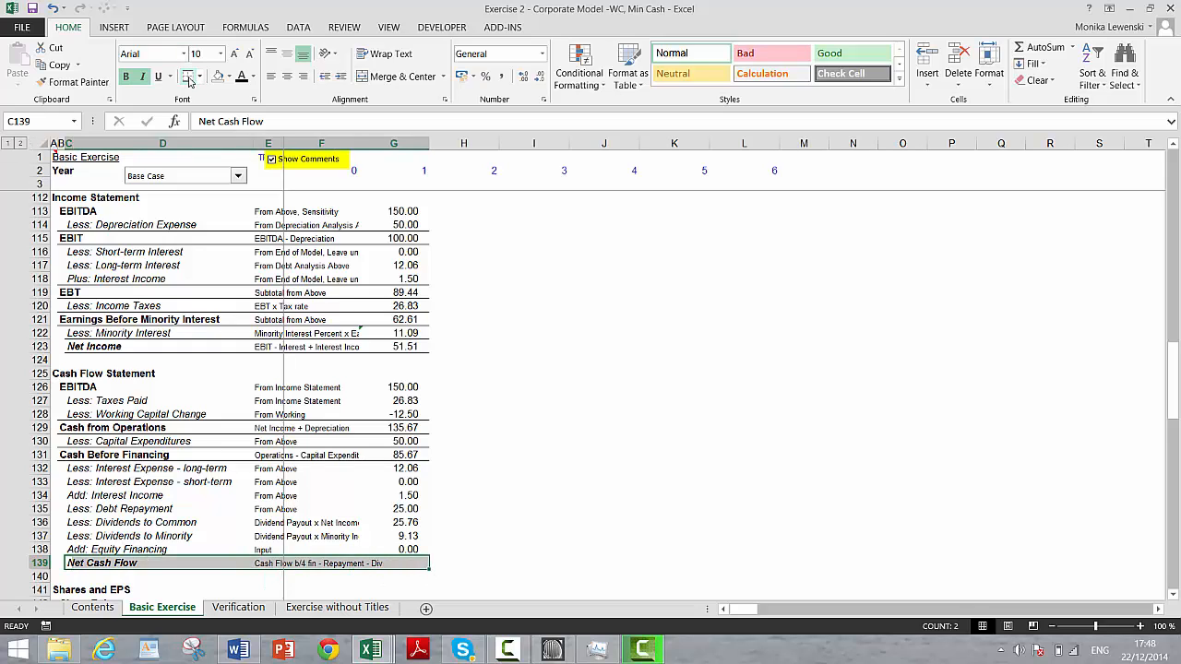
Calculate year 1 Net Cash Flow in G139 from Cash Before Financing and the financing lines with =G131-G132-G133+G134-G135-G136-G137+G138.
key(Right)
key(Right)
key(Right)
key(Right)
text(=)
key(Up)
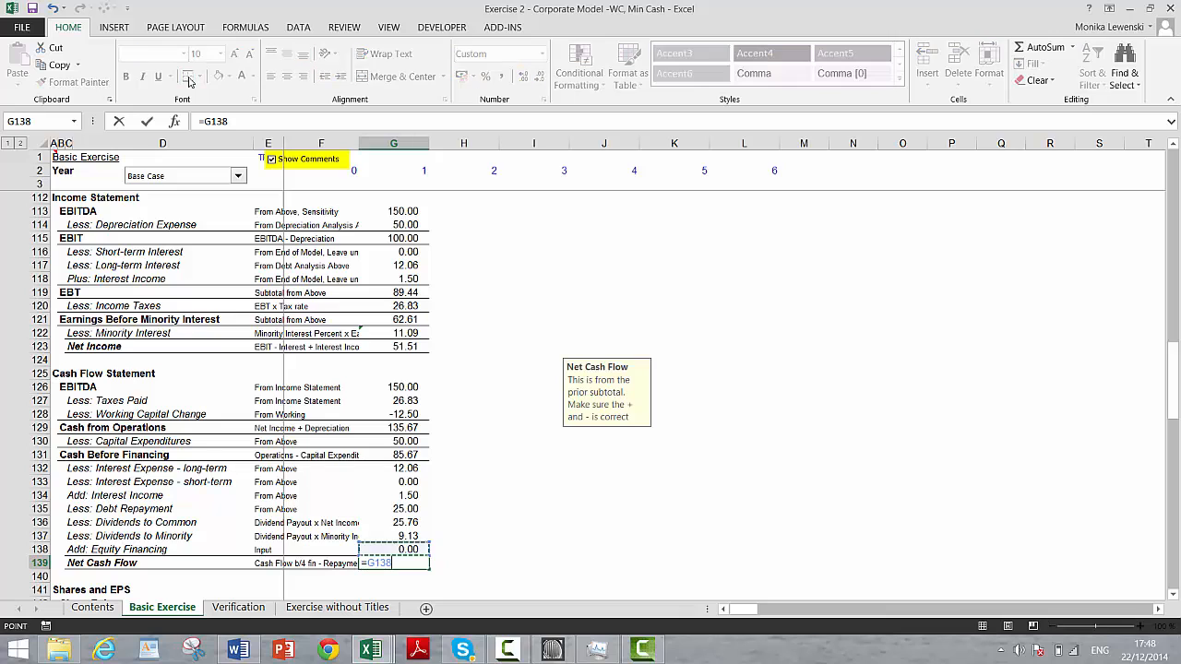
key(Up)
key(Up)
key(Up)
key(Up)
key(Up)
key(Up)
key(Up)
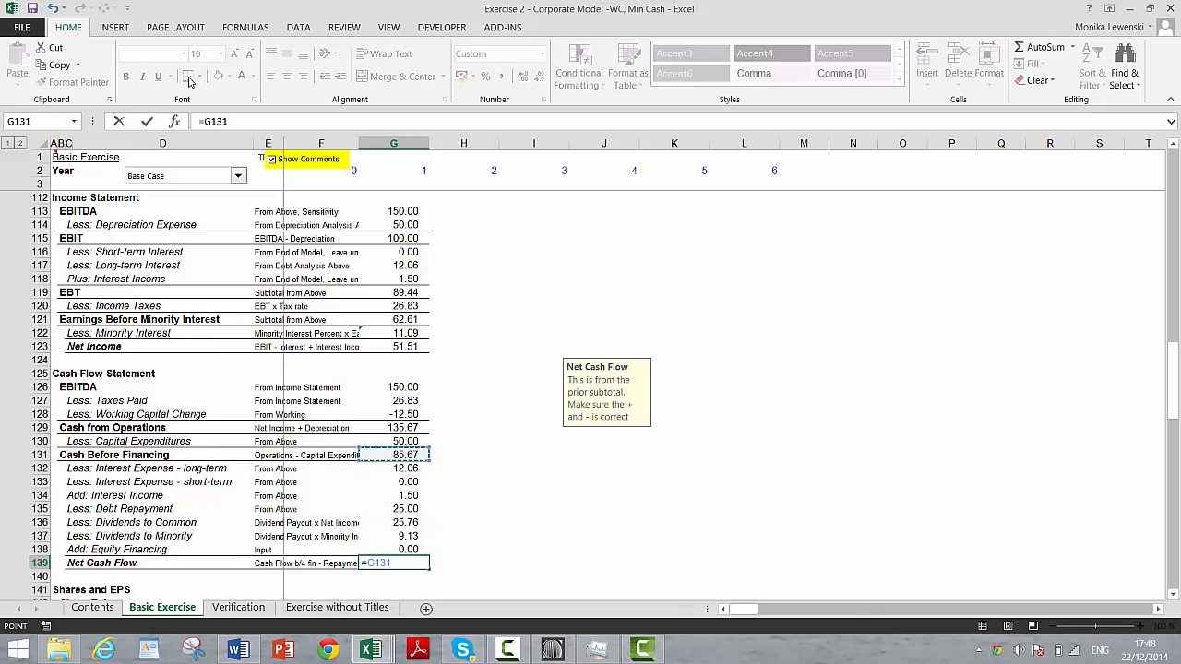
text(-)
key(Up)
key(Up)
key(Up)
key(Up)
key(Up)
key(Up)
key(Up)
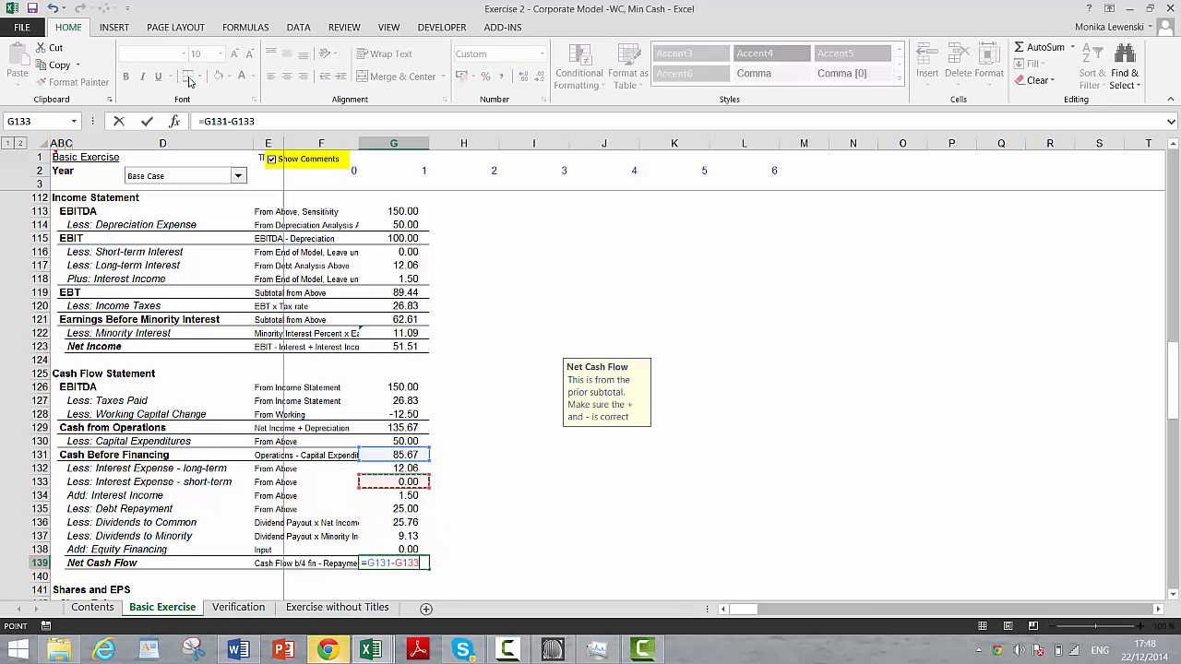
text(-)
key(Up)
key(Up)
key(Up)
key(Up)
key(Up)
key(Up)
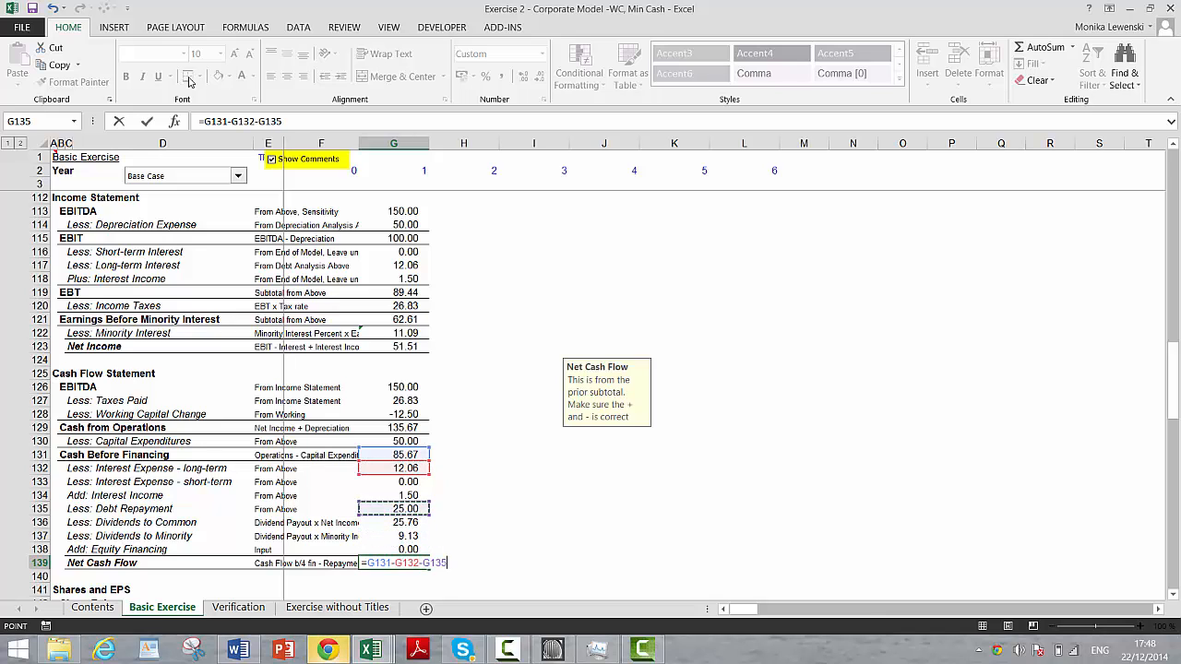
text(+)
key(Up)
key(Up)
key(Up)
key(Up)
key(Up)
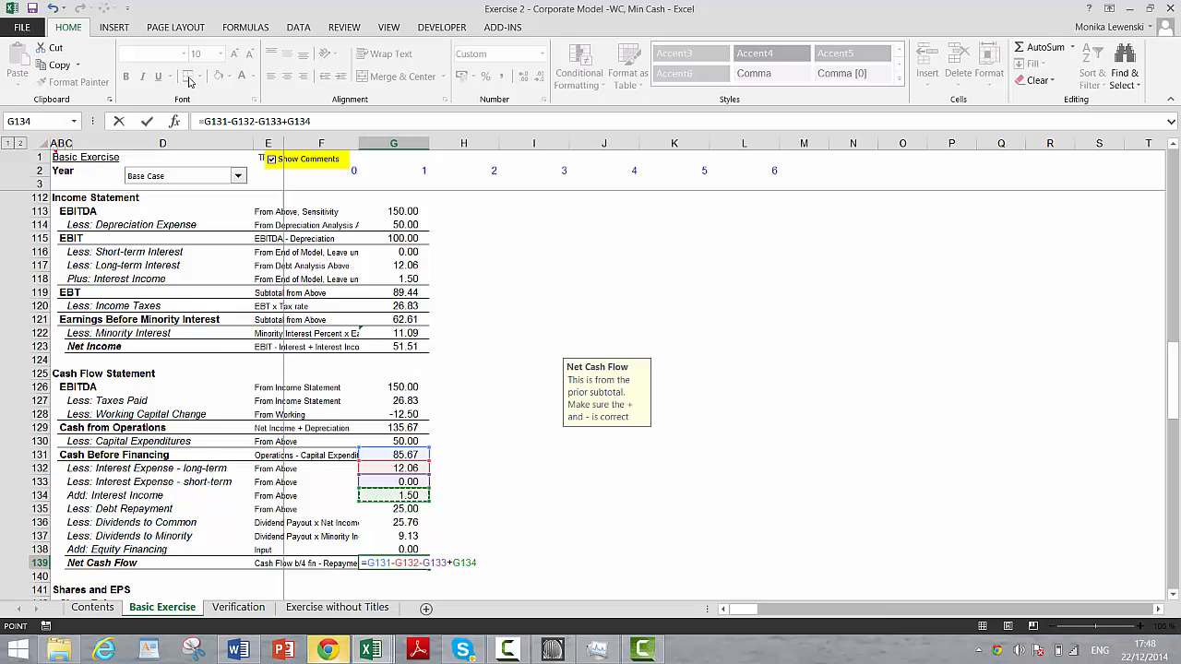
text(-)
key(Up)
key(Up)
key(Up)
key(Up)
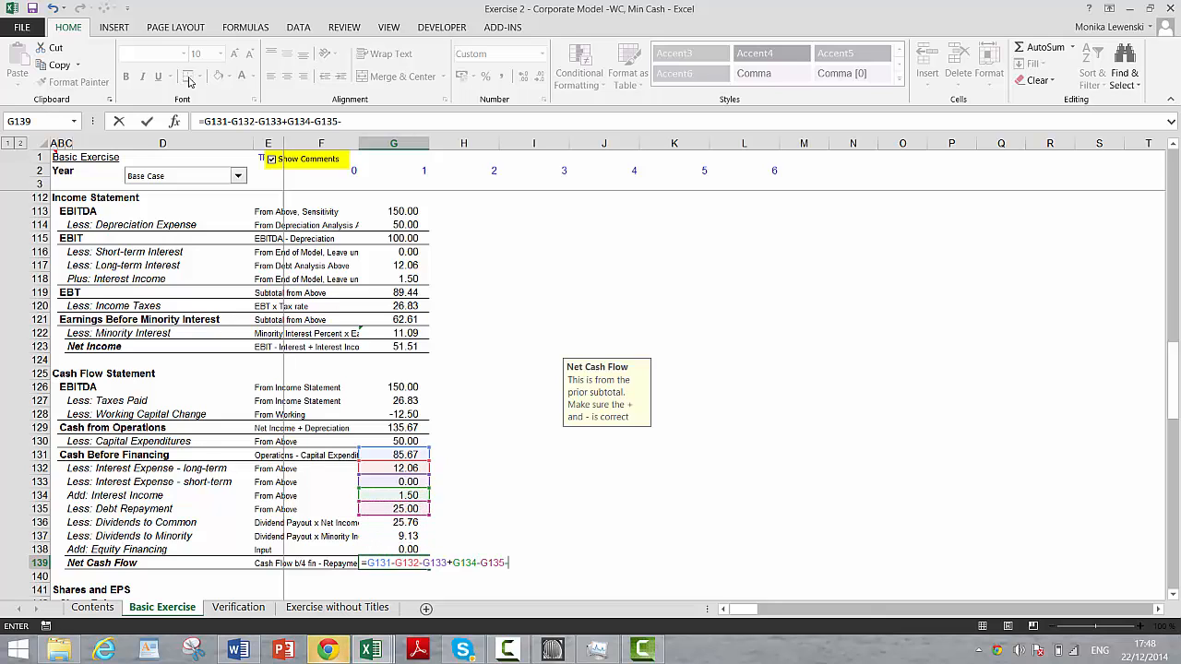
key(Up)
key(Up)
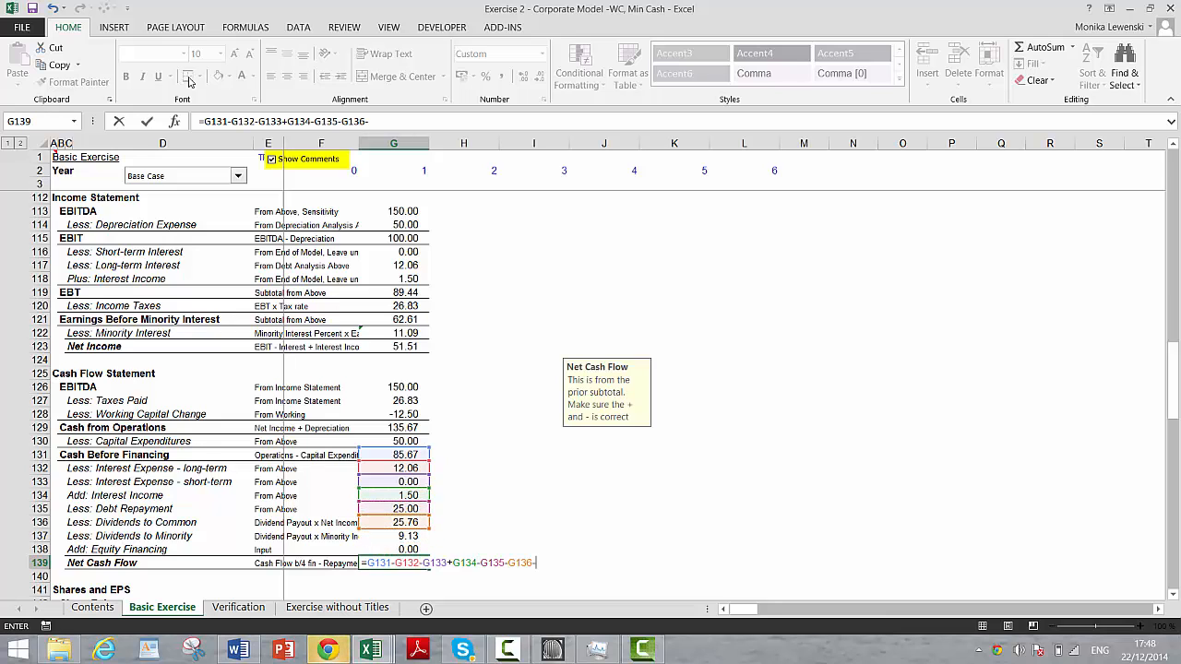
text(-)
key(Up)
key(Up)
key(Up)
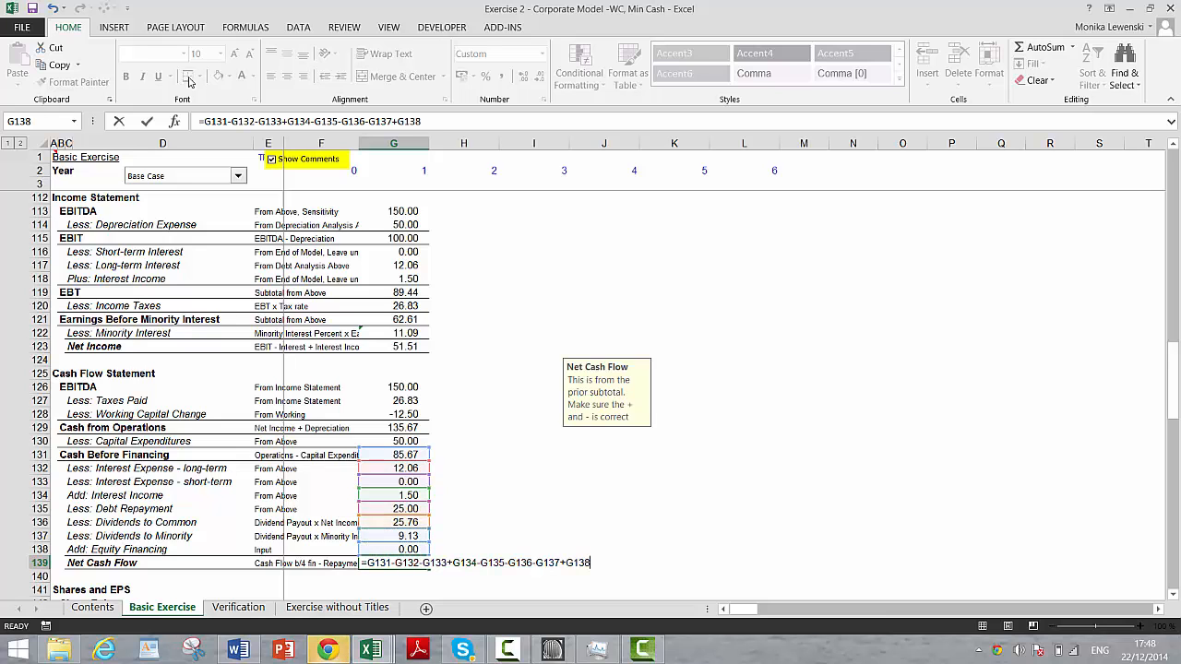
key(Return)
Link the year 0 share Closing Balance in F145 to the initial Shares in F49.
key(Down)
key(Down)
key(Down)
key(Down)
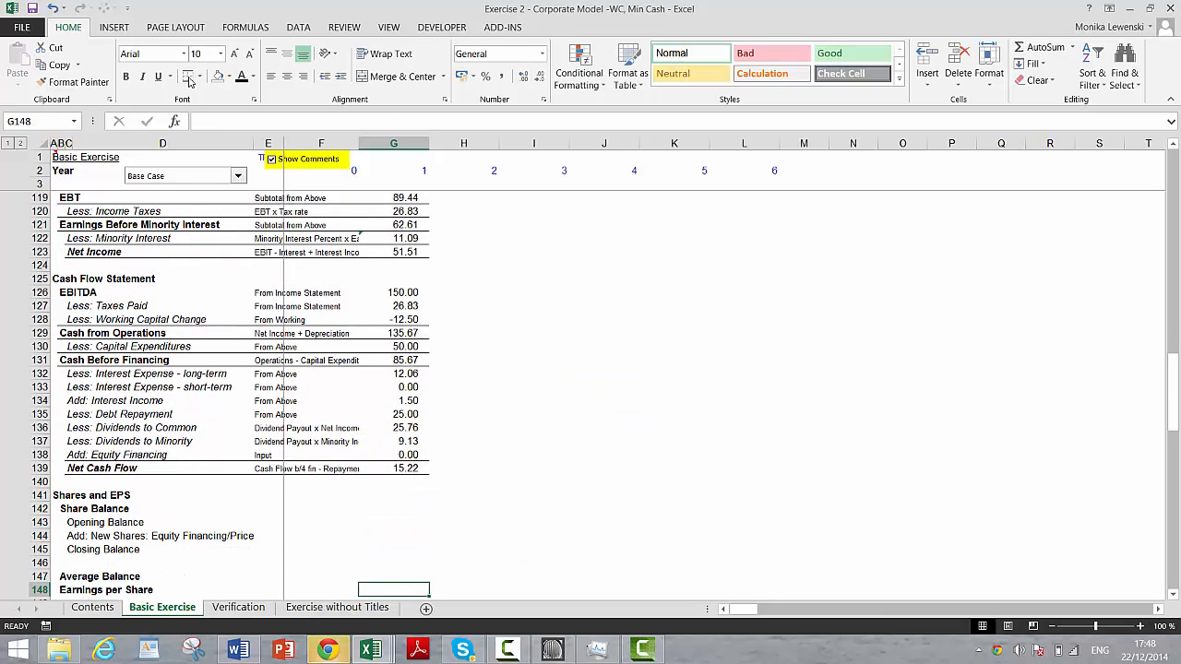
key(Left)
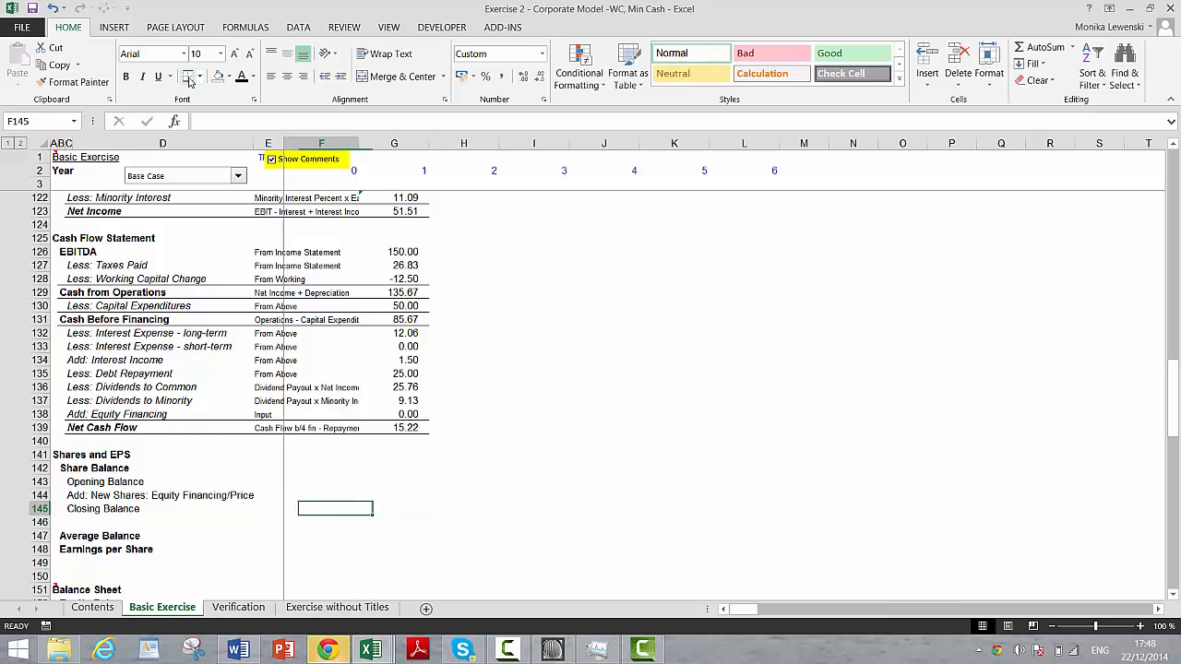
text(=)
key(Page_Up)
key(Page_Up)
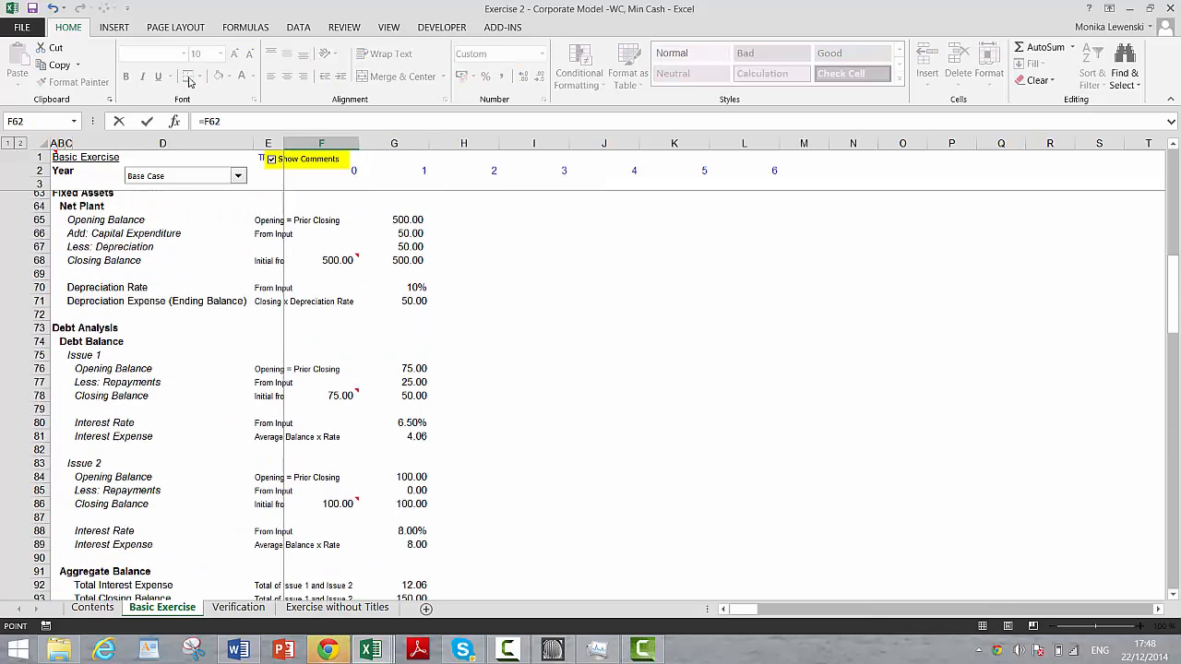
key(Page_Up)
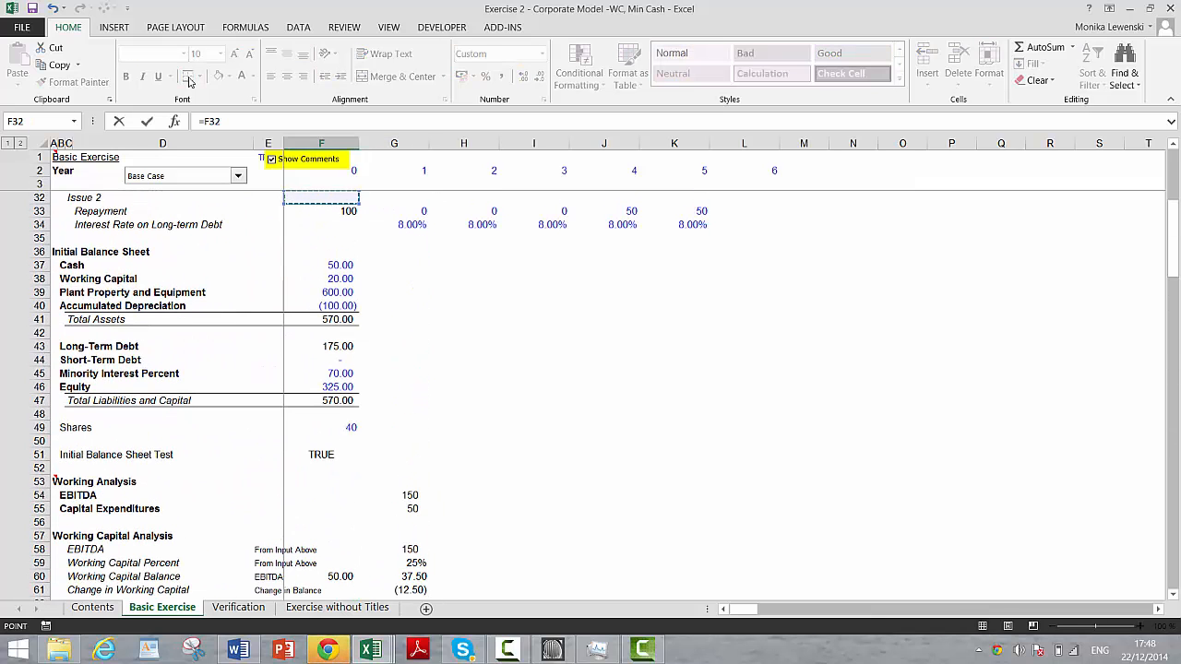
key(Down)
key(Down)
key(Down)
key(Down)
key(Down)
key(Down)
key(Down)
key(Down)
key(Down)
key(Down)
key(Down)
key(Down)
key(Down)
key(Down)
key(Down)
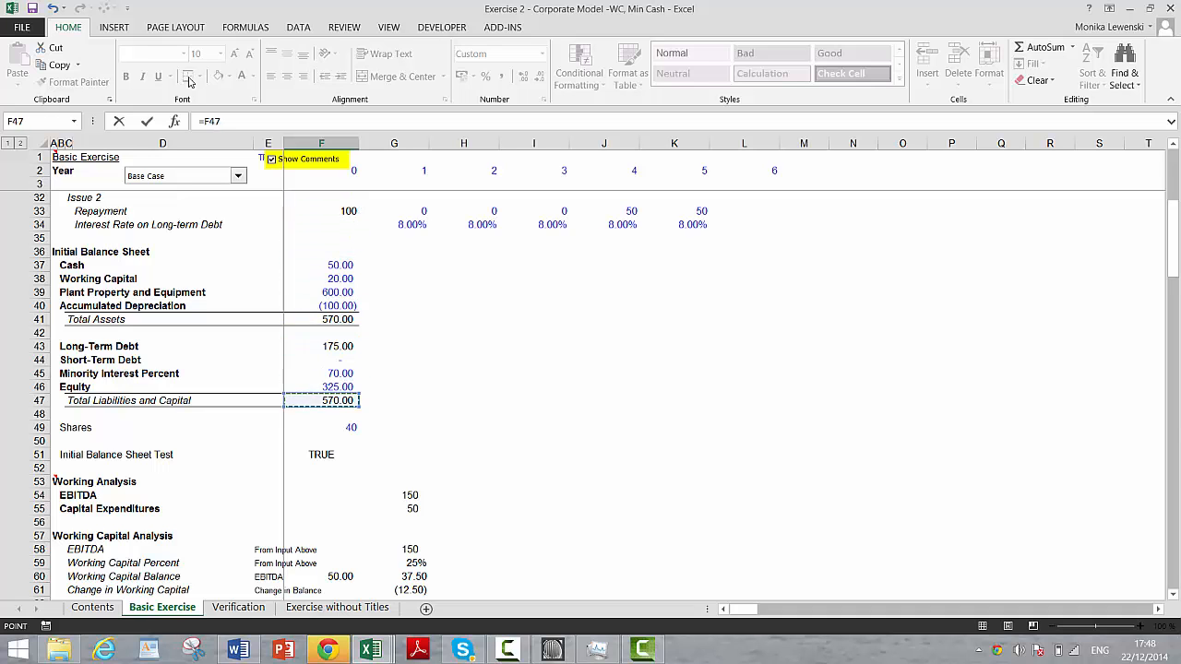
key(Down)
key(Down)
key(Return)
Set the year 1 share Opening Balance in G143 equal to the prior Closing Balance with =F145.
key(Up)
key(Up)
key(Up)
key(Right)
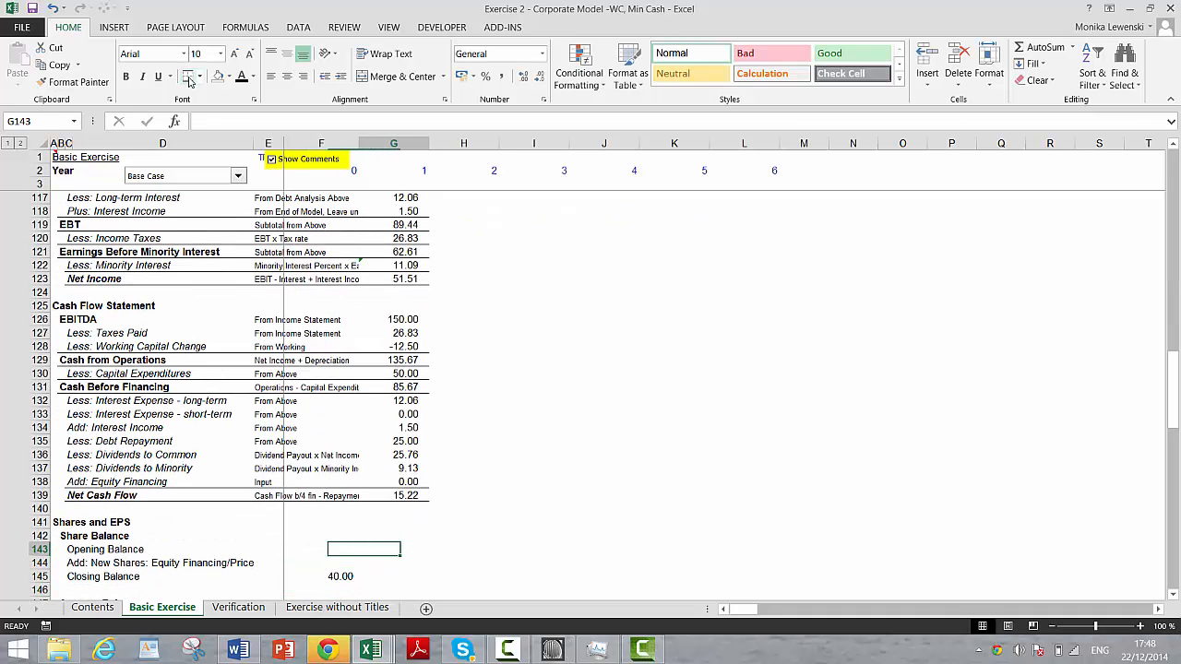
text(=)
key(Down)
key(Down)
key(Left)
key(Return)
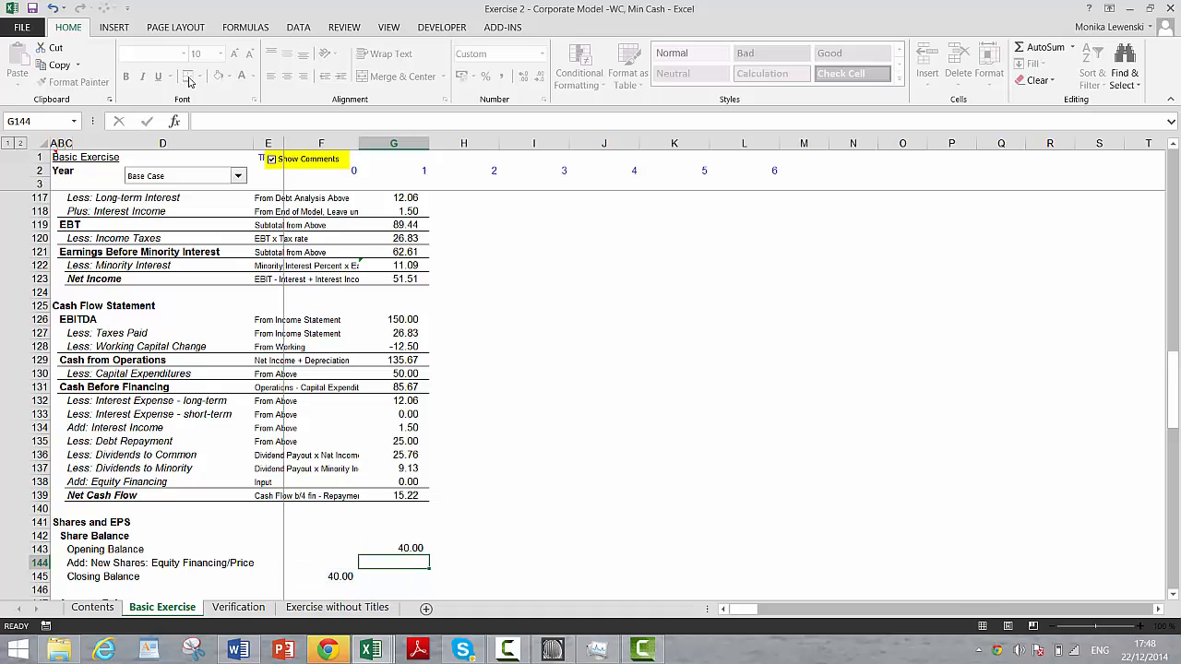
Calculate year 1 new shares in G144 as Equity Financing divided by Future Share Price with =G138/G24.
text(=)
key(Up)
key(Up)
key(Up)
key(Up)
key(Up)
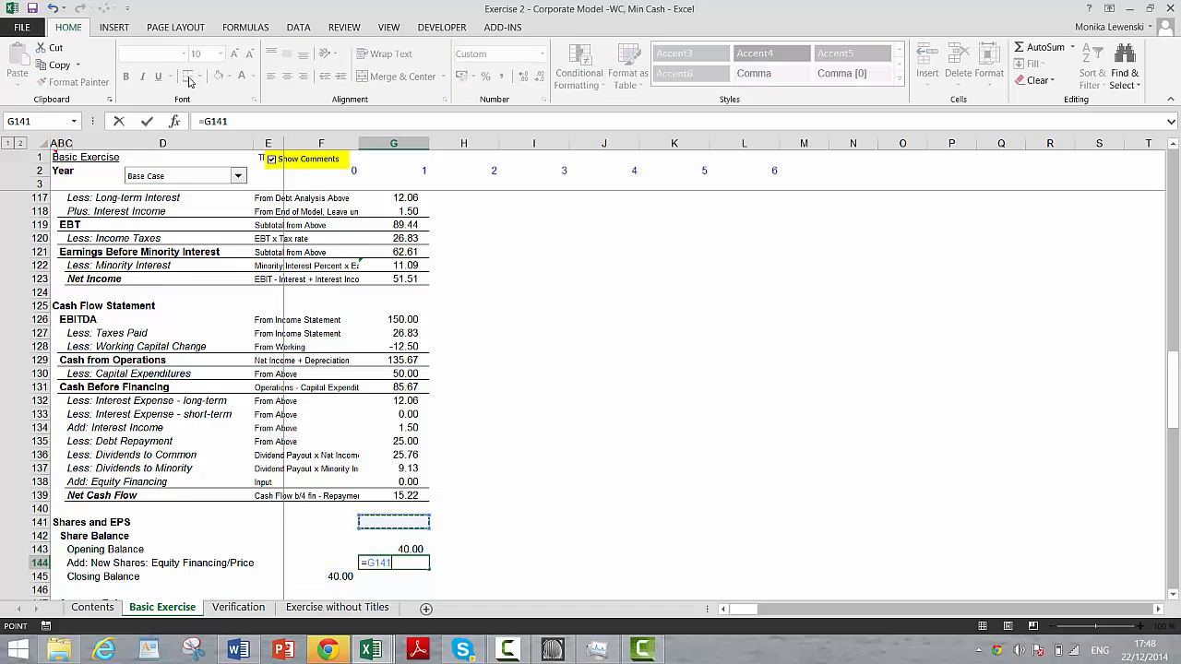
text(/)
key(Page_Up)
key(Page_Up)
key(Page_Up)
key(Page_Up)
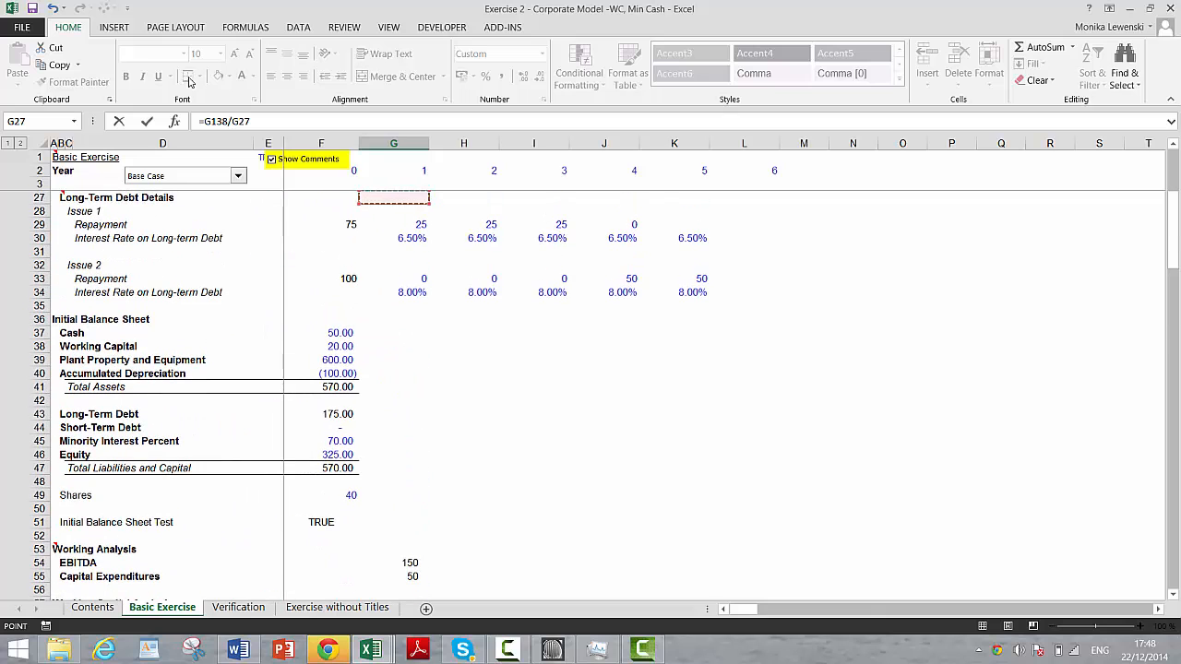
key(Up)
key(Up)
key(Up)
key(Up)
key(Up)
key(Up)
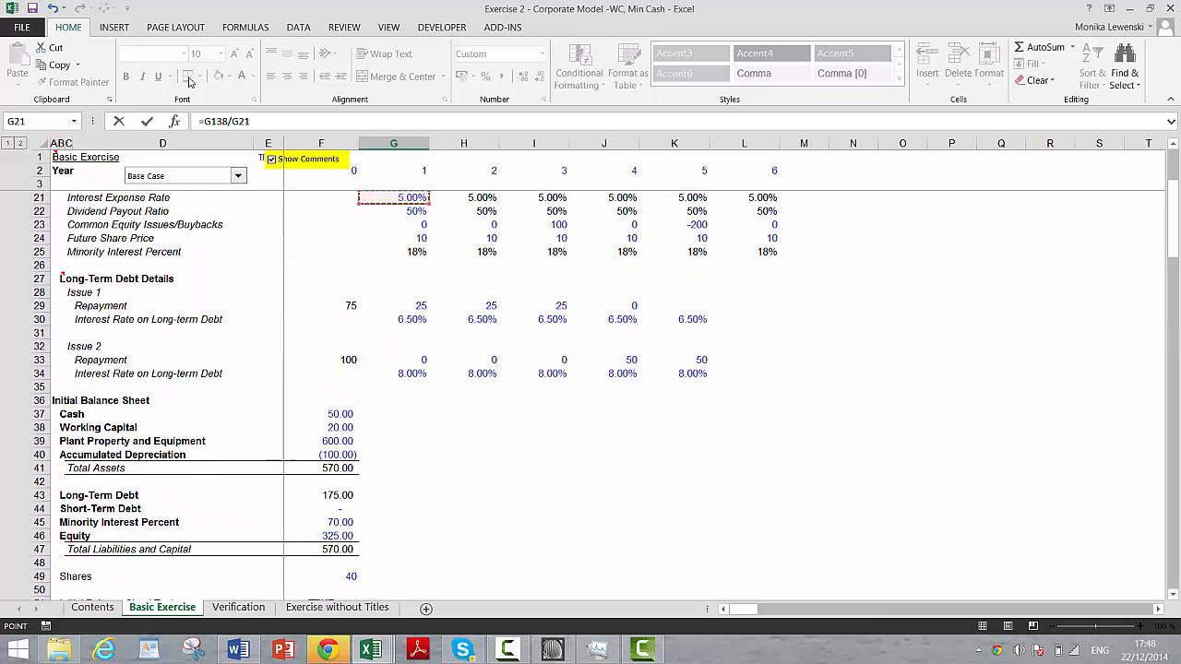
key(Down)
key(Down)
key(Up)
key(Up)
key(Up)
key(Up)
key(Up)
key(Up)
key(Up)
key(Up)
key(Up)
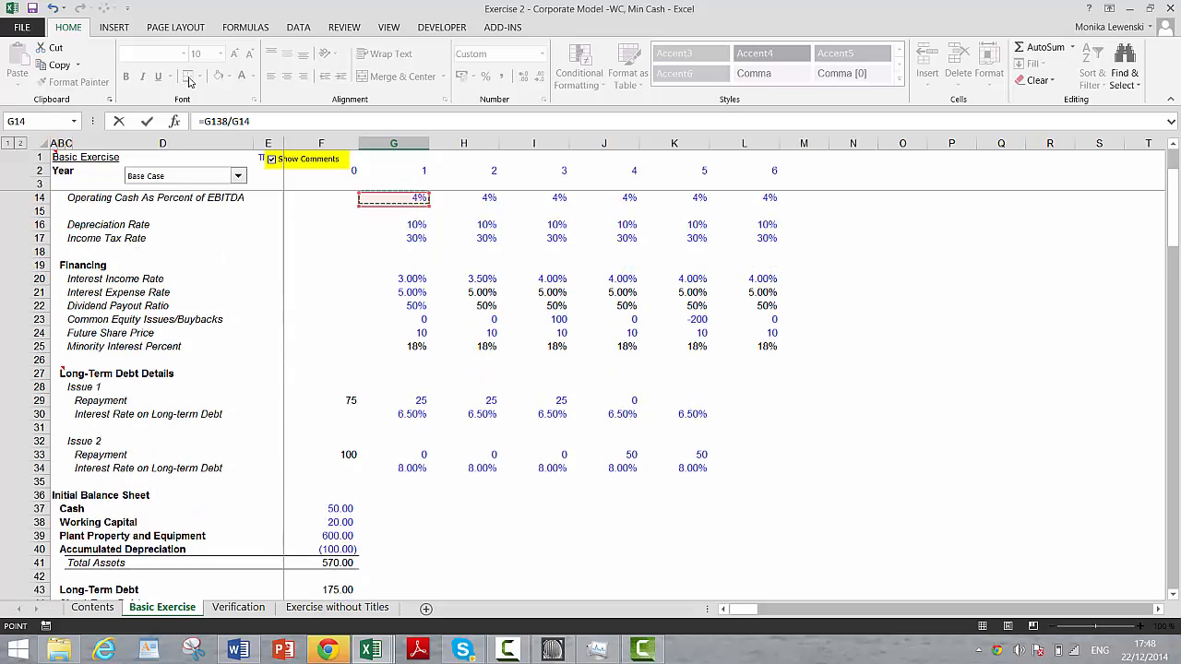
key(Up)
key(Up)
key(Down)
key(Down)
key(Down)
key(Down)
key(Down)
key(Down)
key(Down)
key(Down)
key(Down)
key(Down)
key(Down)
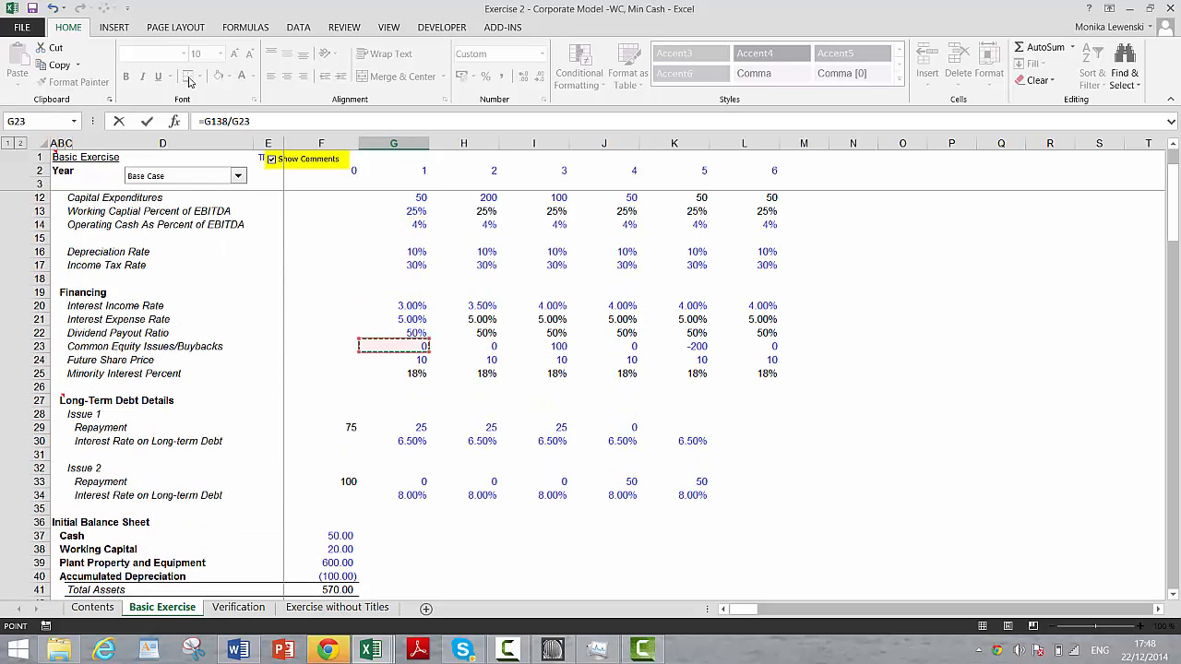
key(Down)
key(Down)
key(Down)
key(Up)
key(Up)
key(Return)
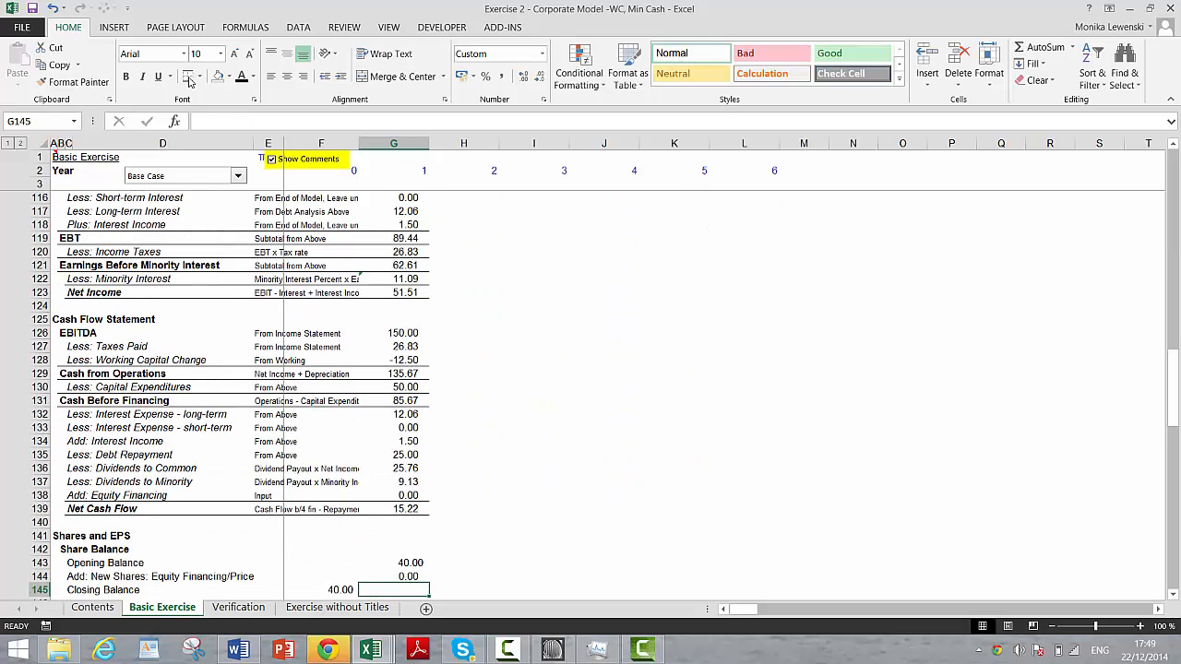
Apply the two-decimal Number format to the year 1 cells G113:G156.
key(Up)
key(Down)
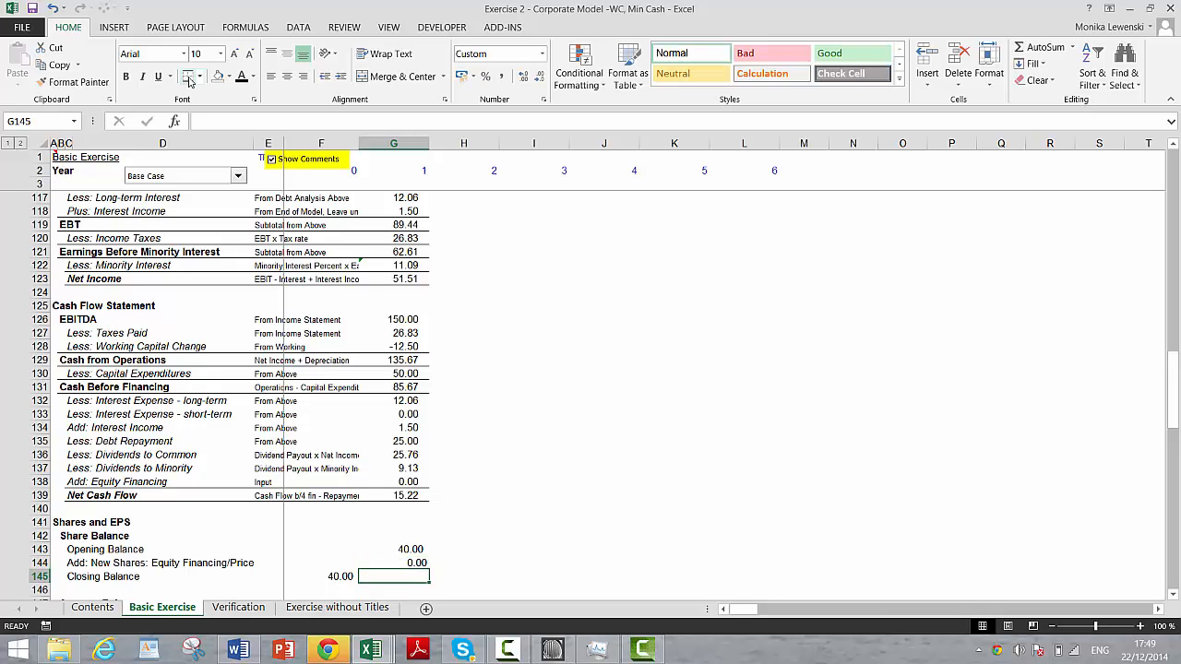
key(Up)
key(Up)
key(Up)
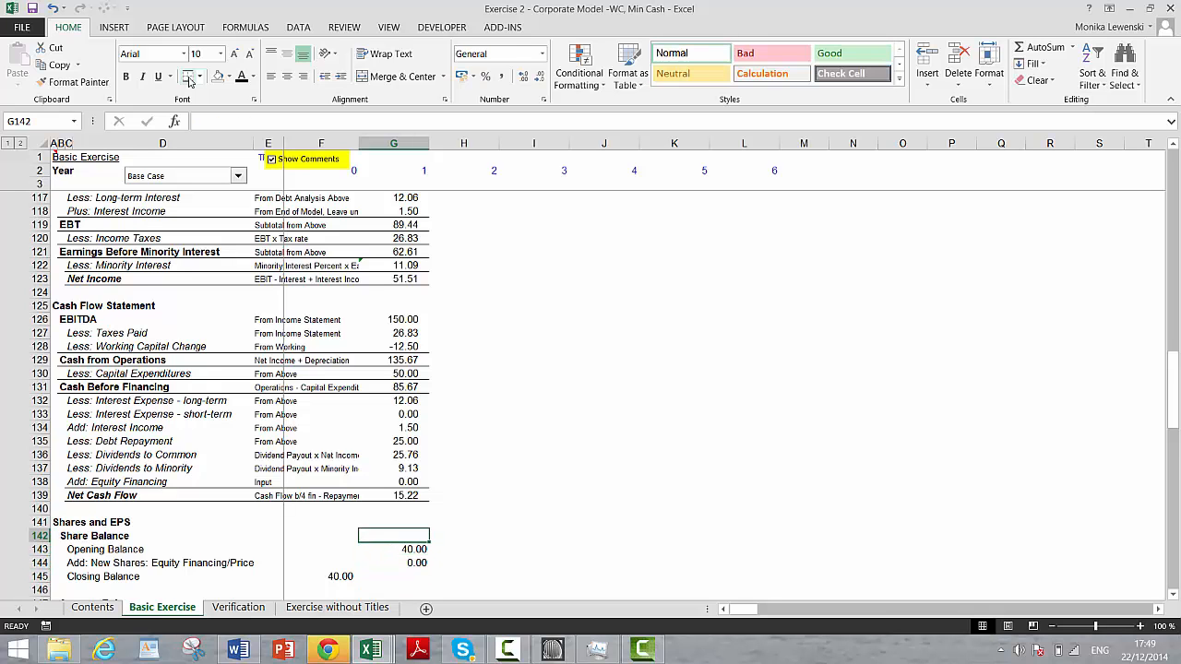
key(Up)
key(Up)
key(Up)
key(Up)
key(Up)
key(Up)
key(Up)
key(Up)
key(Up)
key(Up)
key(Up)
key(Up)
key(Up)
key(Up)
key(Up)
key(Up)
key(Up)
key(Up)
key(Up)
key(Up)
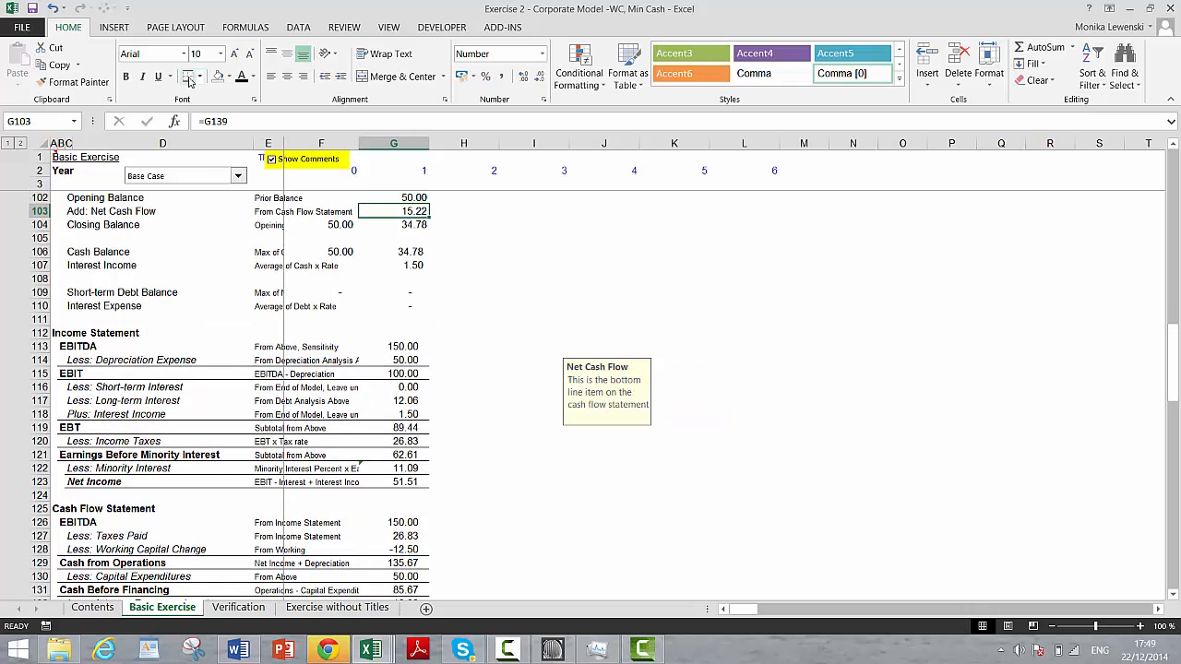
key(Down)
key(Down)
key(Down)
key(Down)
key(Down)
key(Down)
key(Down)
key(Down)
key(Down)
key(Down)
key(shift+Down)
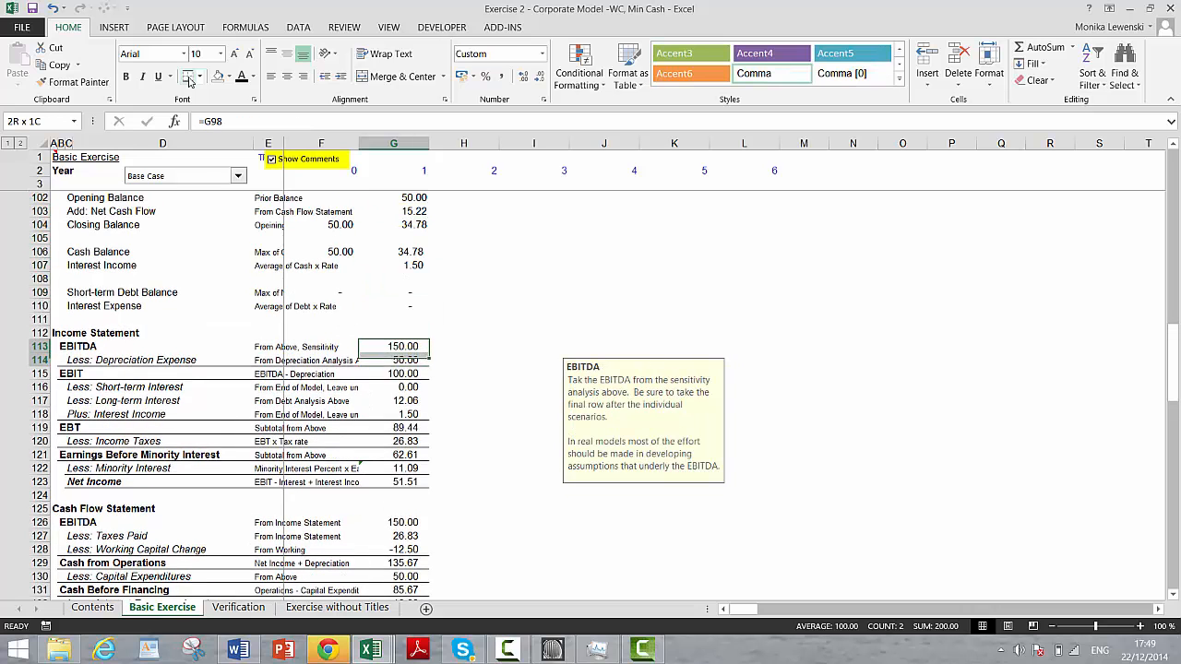
key(shift+Down)
key(shift+Down)
key(shift+Down)
key(shift+Down)
key(shift+Down)
key(shift+Down)
key(shift+Down)
key(shift+Down)
key(shift+Down)
key(shift+Down)
key(shift+Down)
key(shift+Down)
key(shift+Down)
key(shift+Down)
key(shift+Down)
key(shift+Down)
key(shift+Down)
key(shift+Down)
key(shift+Down)
key(shift+Down)
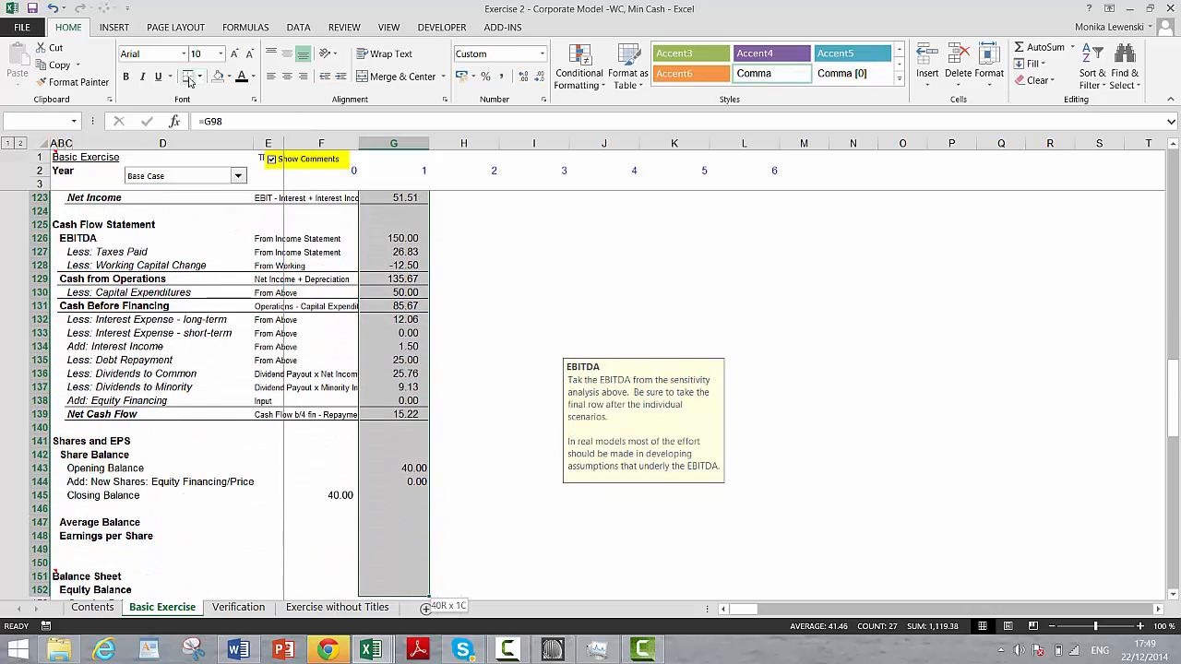
key(shift+Up)
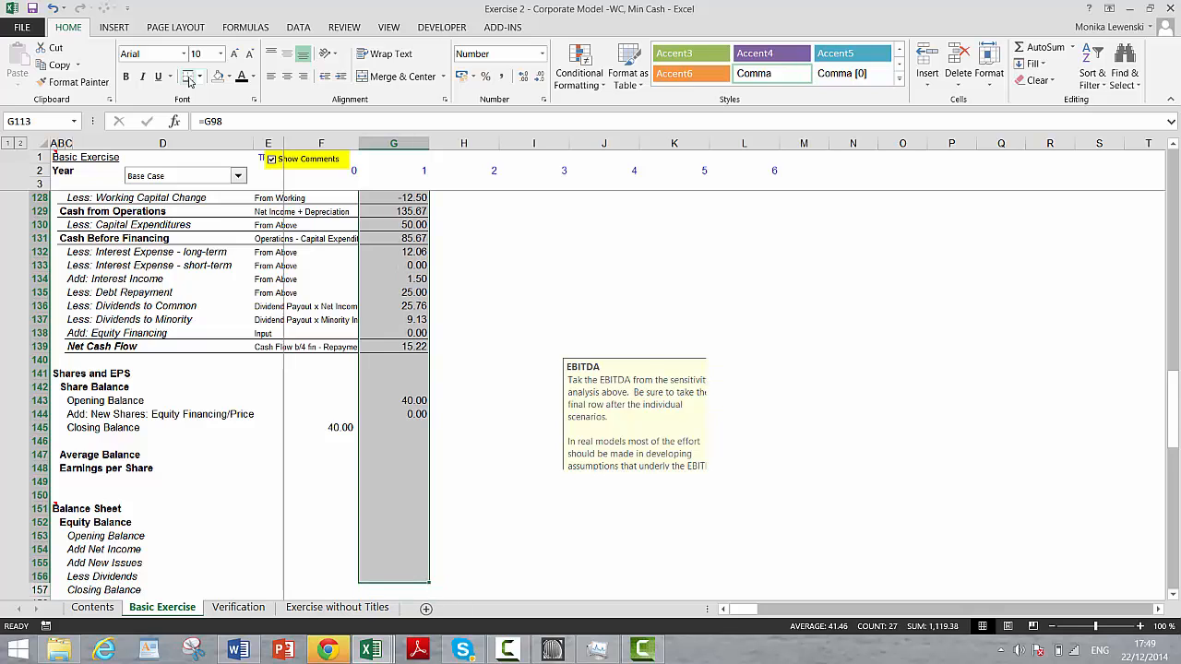
Review the year 1 figures across the Income Statement, Cash Flow Statement and Shares and EPS section.
key(Down)
key(Down)
key(Down)
key(Down)
key(Down)
key(Down)
key(Down)
key(Down)
key(Down)
key(Down)
key(Down)
key(Down)
key(Down)
key(Down)
key(Down)
key(Down)
key(Down)
key(Down)
key(Down)
key(Down)
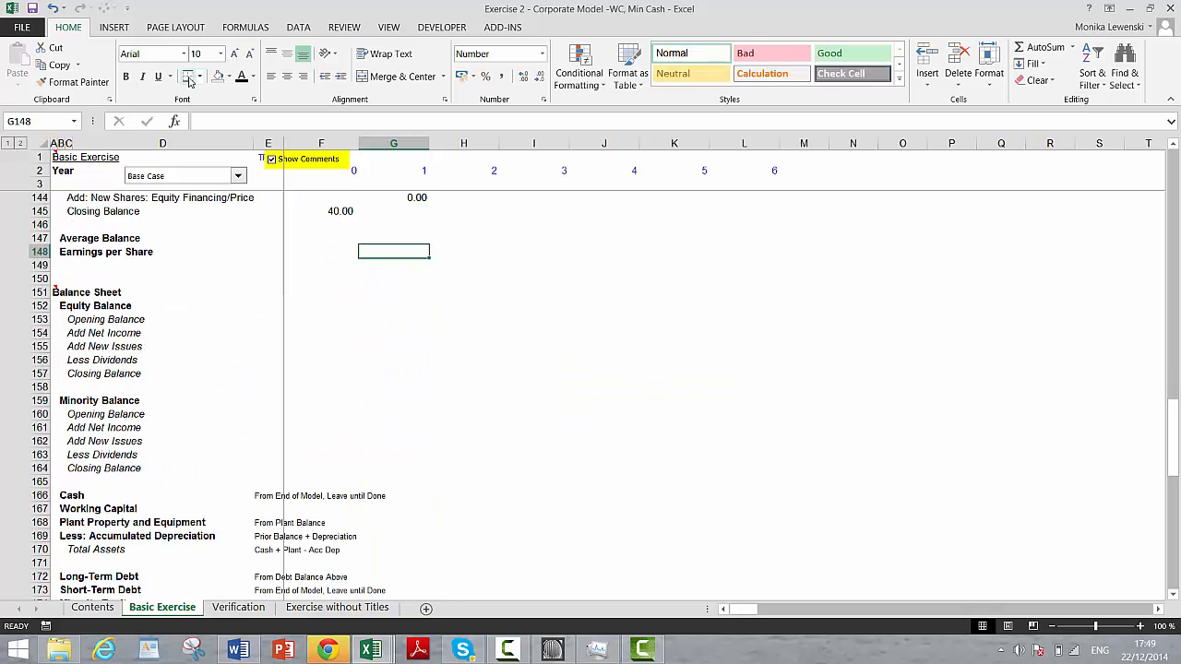
key(Up)
key(Up)
key(Up)
key(Up)
key(Up)
key(Up)
key(Up)
key(Up)
key(Up)
key(Up)
key(Up)
key(Up)
key(Up)
key(Up)
key(Up)
key(Up)
key(Up)
key(Up)
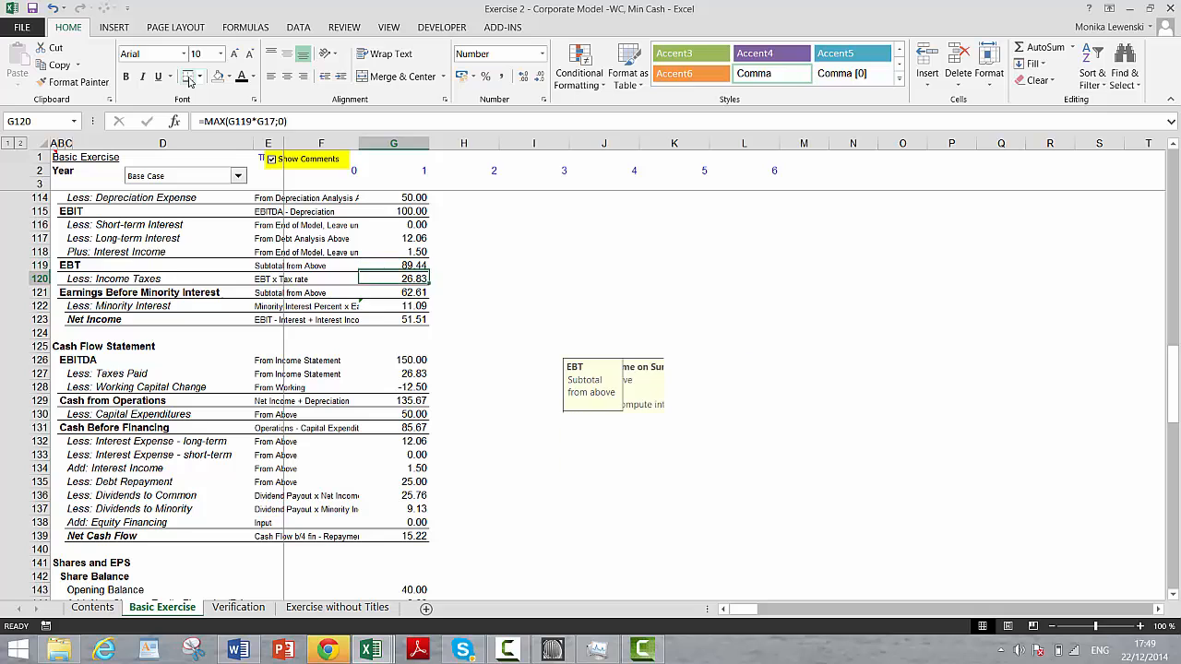
key(Down)
key(Down)
key(Down)
key(Down)
key(Down)
key(Down)
key(Down)
key(Down)
key(Down)
key(Down)
key(Down)
key(Down)
key(Down)
key(Down)
key(Down)
key(Down)
key(Down)
key(Down)
key(Down)
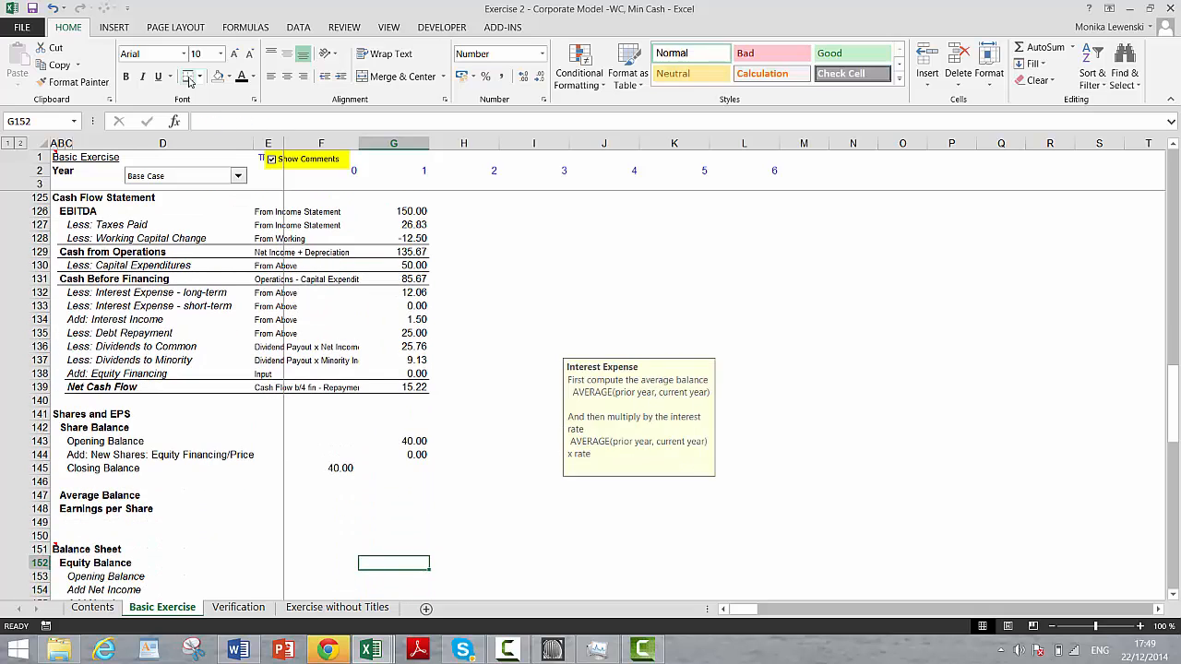
Calculate the year 1 share Closing Balance in G145 as Opening Balance plus New Shares with =G143+G144.
key(Up)
key(Up)
key(Up)
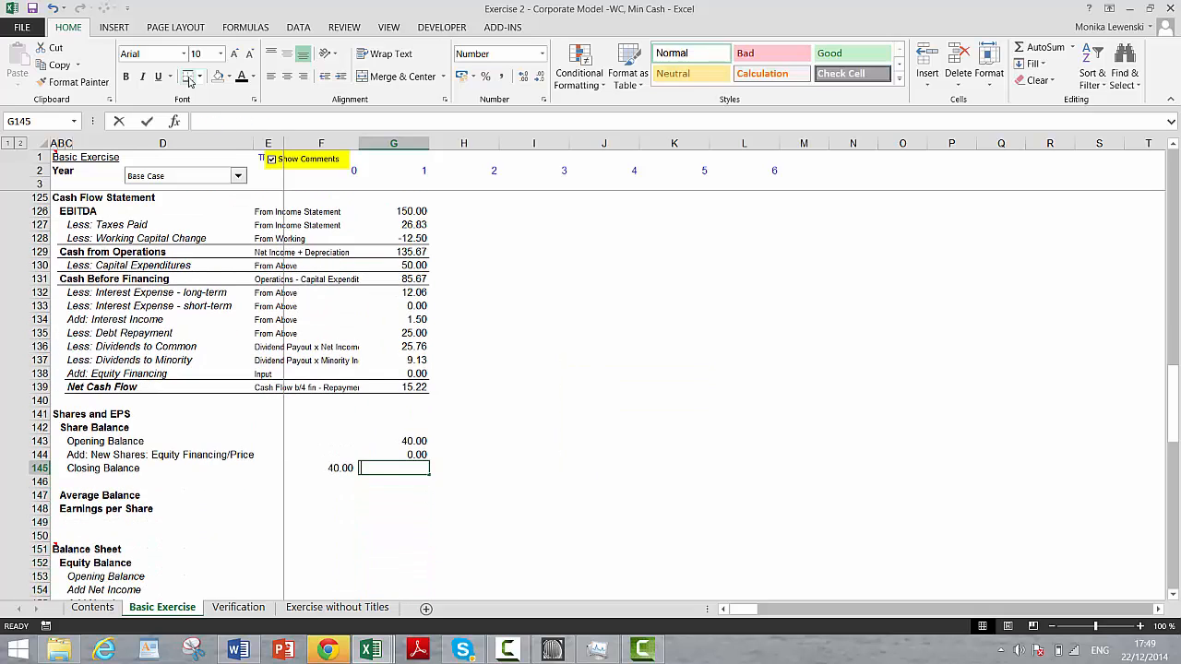
text(=)
key(Up)
key(Up)
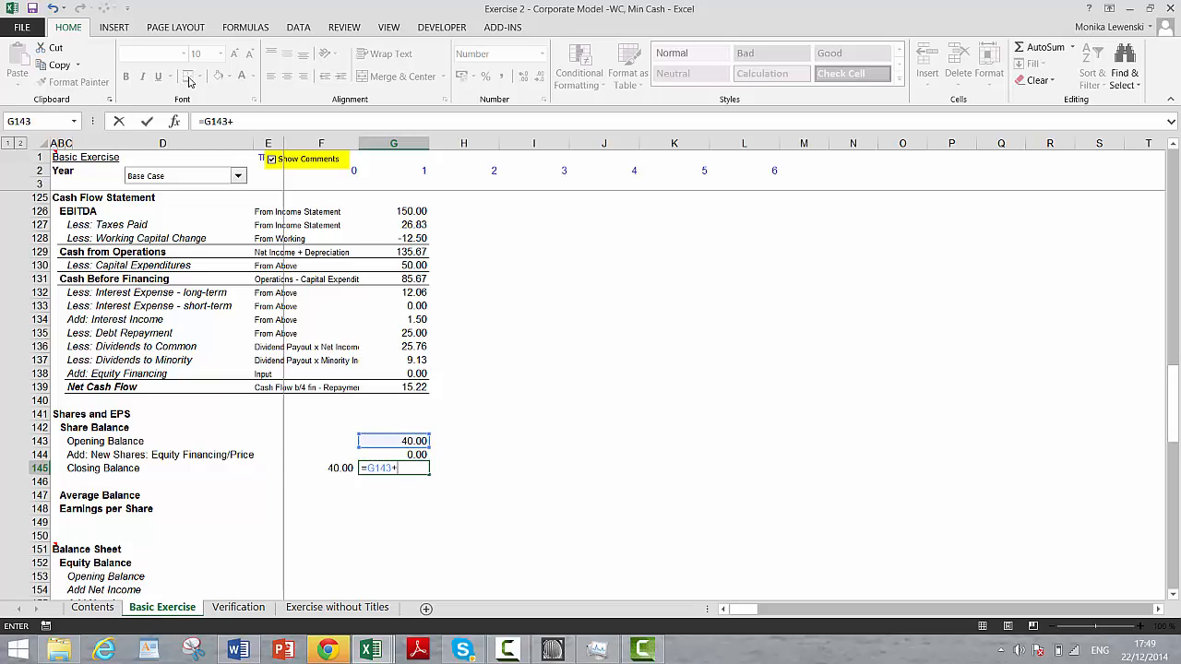
text(+)
key(Up)
key(Return)
Calculate the year 1 share Average Balance in G147 from the year 0 and year 1 Closing Balances with =AVERAGE(F145:G145).
key(Down)
text(=)
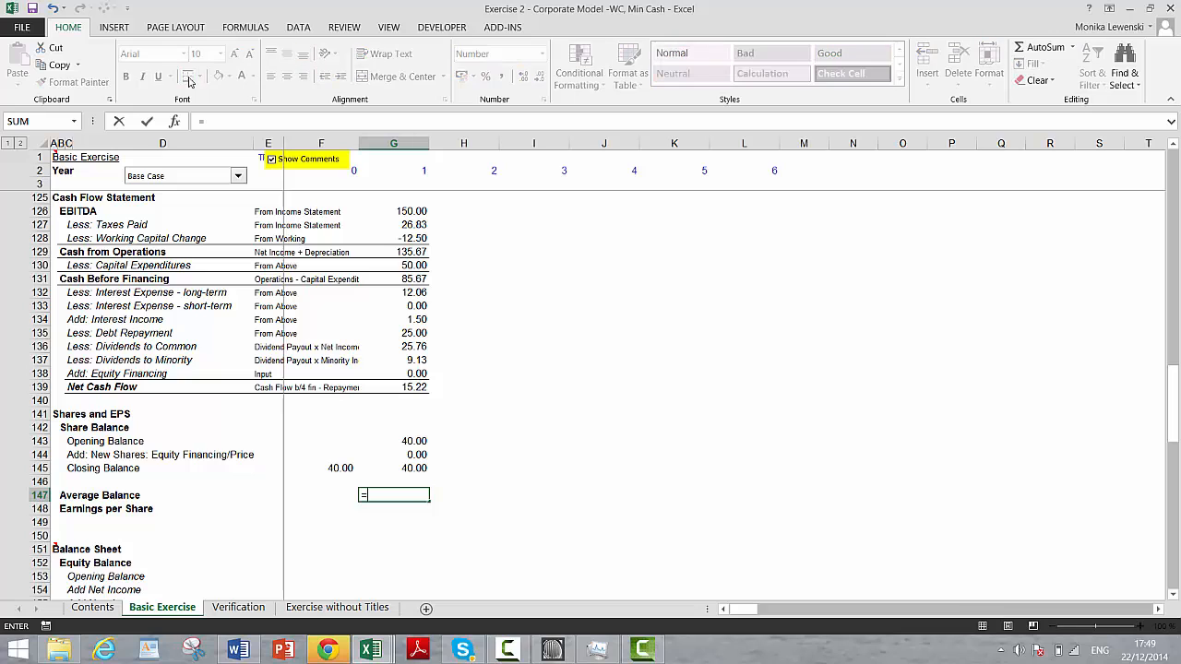
text(avera)
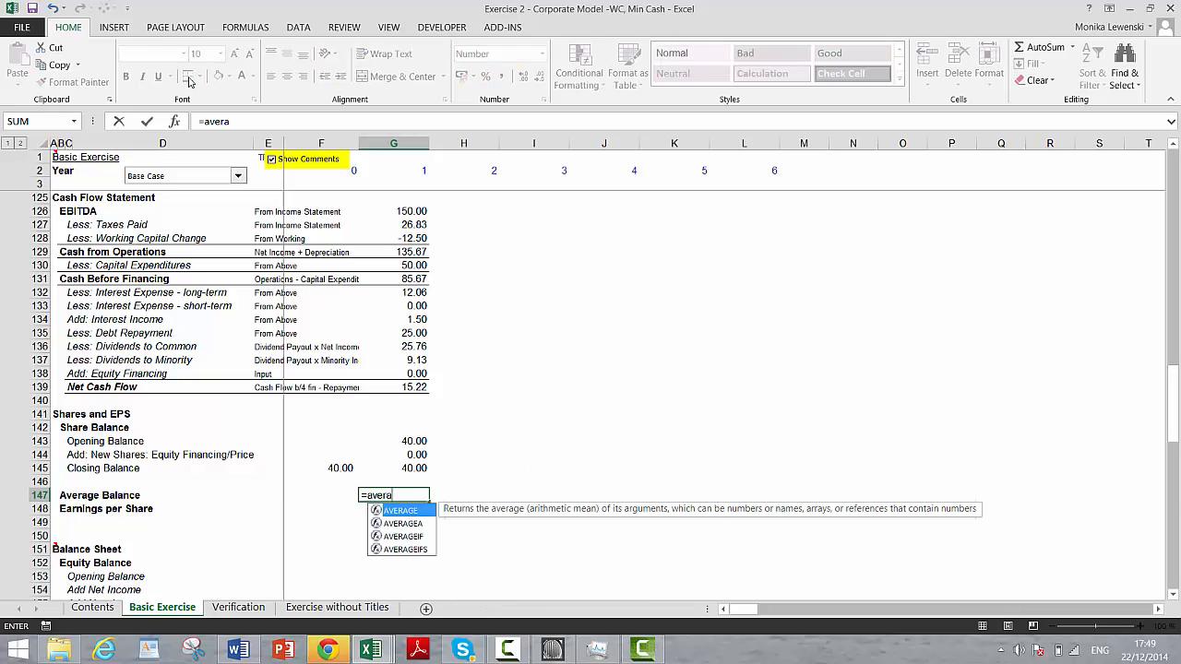
text(ge)
key(Tab)
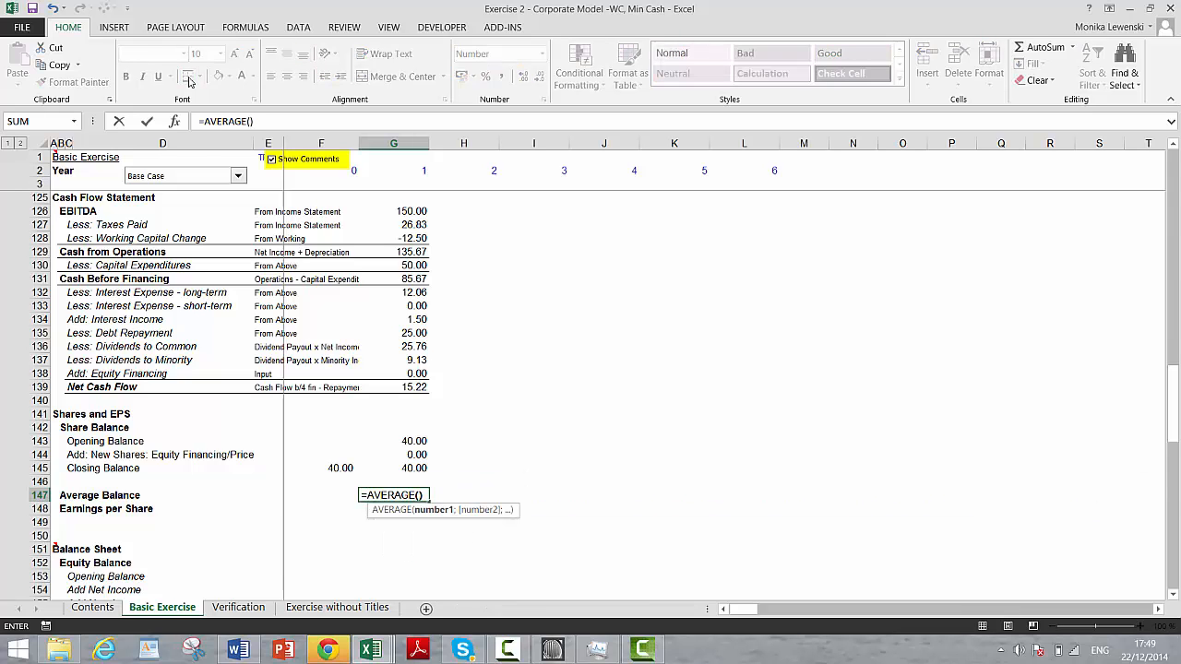
key(BackSpace)
key(Up)
key(Up)
key(shift+Left)
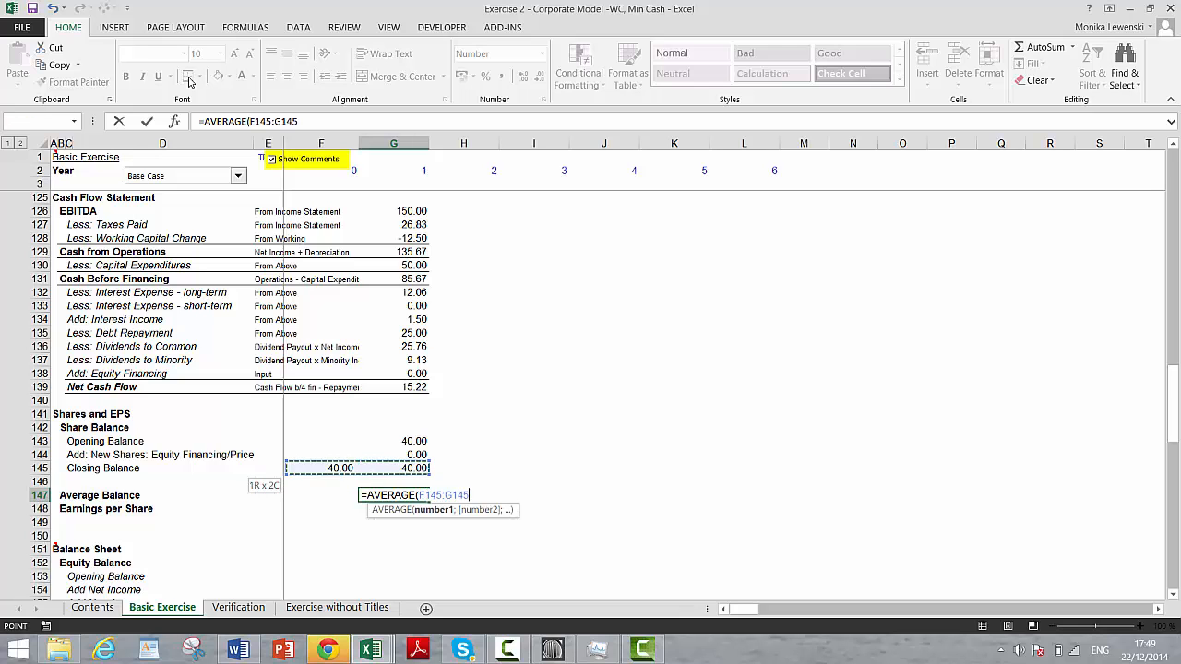
key(Return)
Calculate year 1 Earnings per Share in G148 as Net Income in G123 divided by the Average Balance in G147.
text(=)
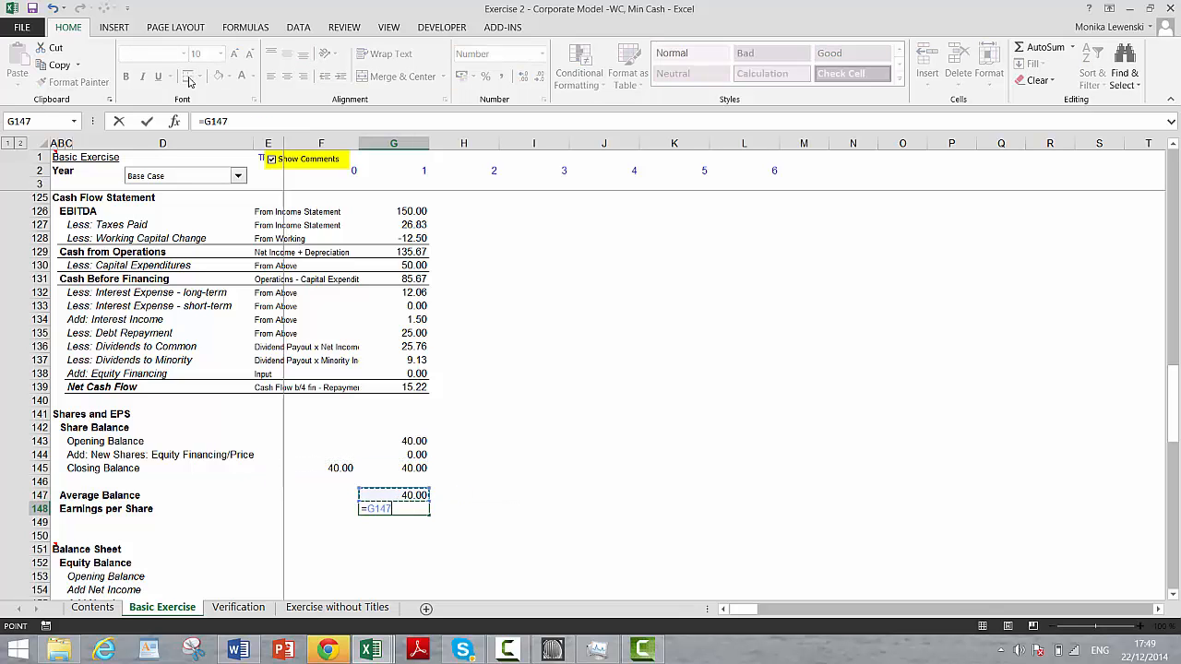
key(Up)
key(Up)
key(Up)
key(Up)
key(Up)
key(Up)
key(Up)
key(Up)
key(Up)
key(Up)
key(Up)
key(Up)
key(Up)
key(Up)
key(Up)
key(Up)
key(Up)
key(Up)
key(Up)
key(Up)
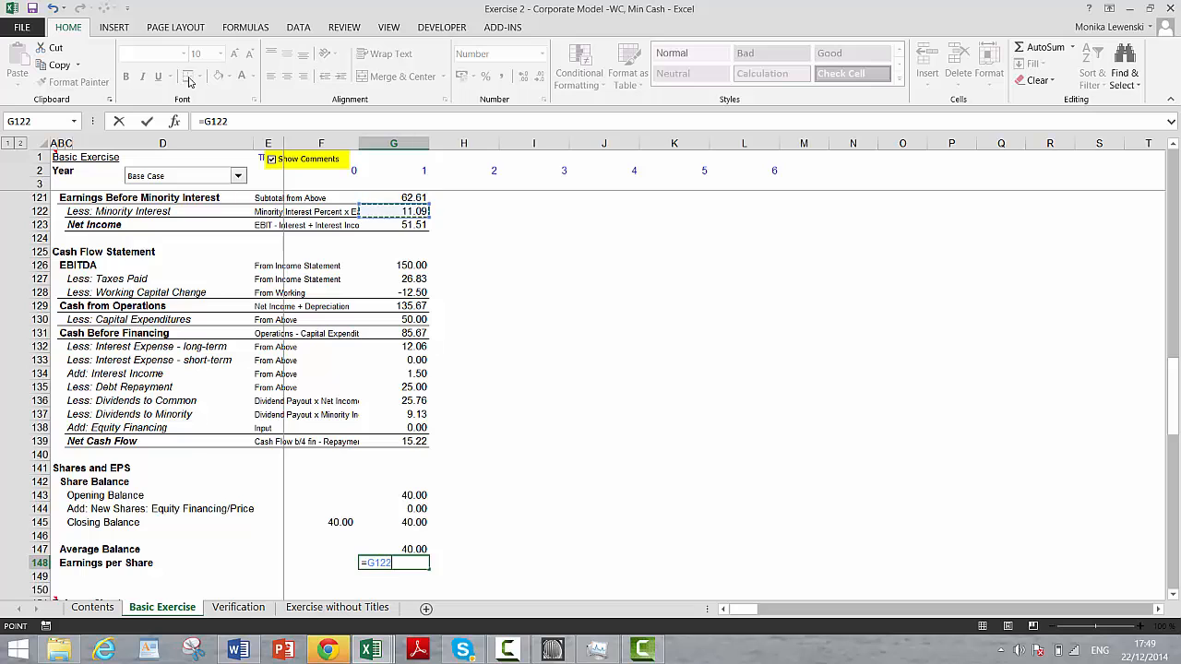
key(Return)
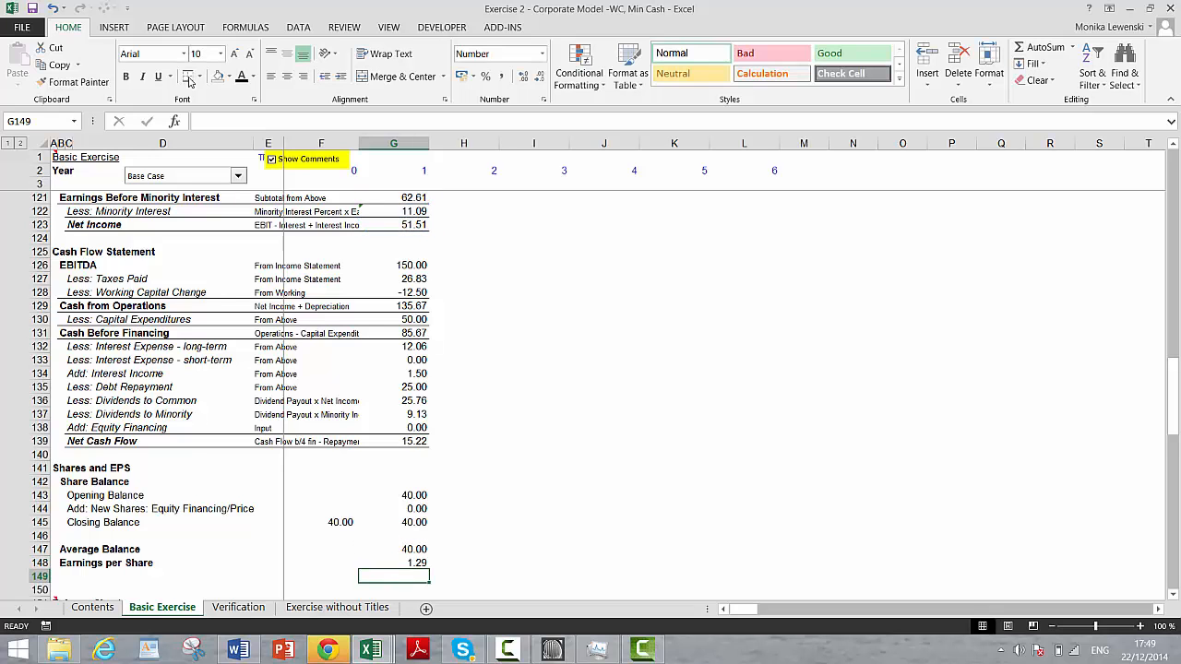
Link the year 0 Equity Balance Closing Balance in F157 to the initial balance sheet Equity in F46.
key(Down)
key(Down)
key(Down)
key(Down)
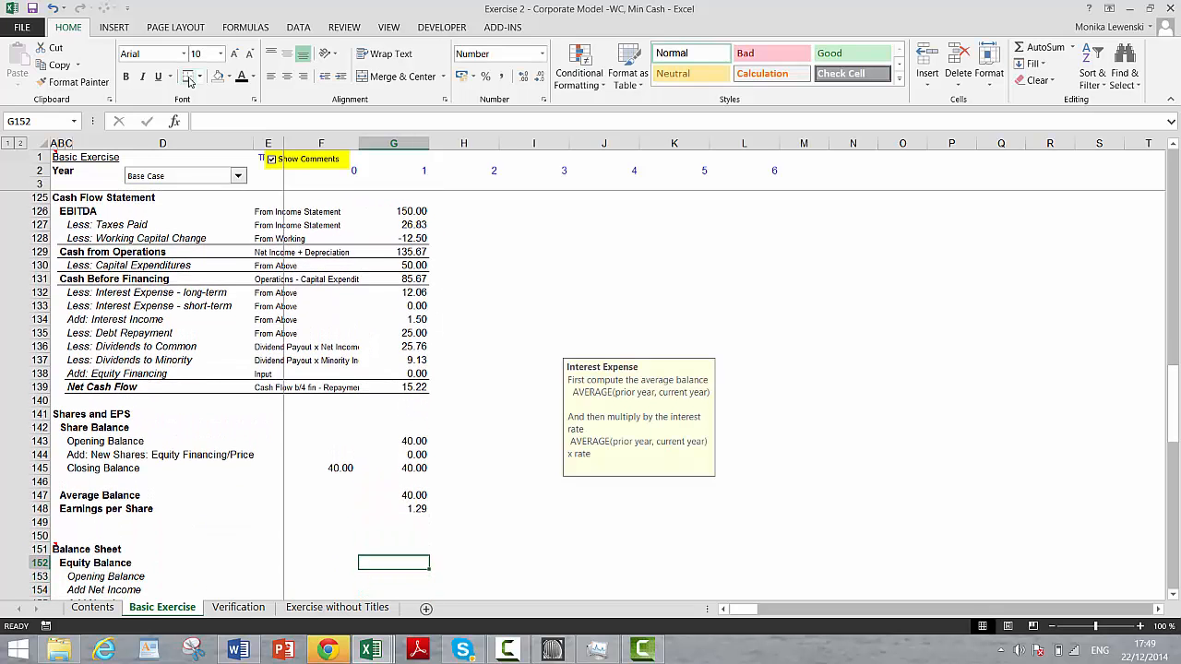
key(Down)
key(Down)
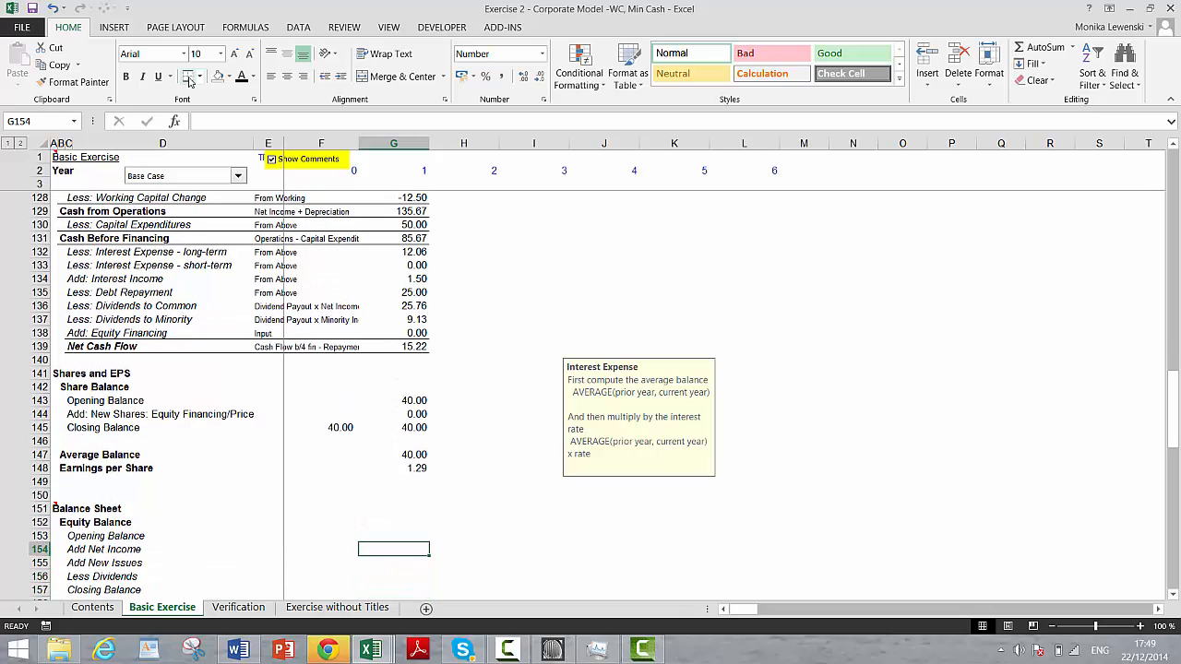
key(Left)
key(Down)
key(Left)
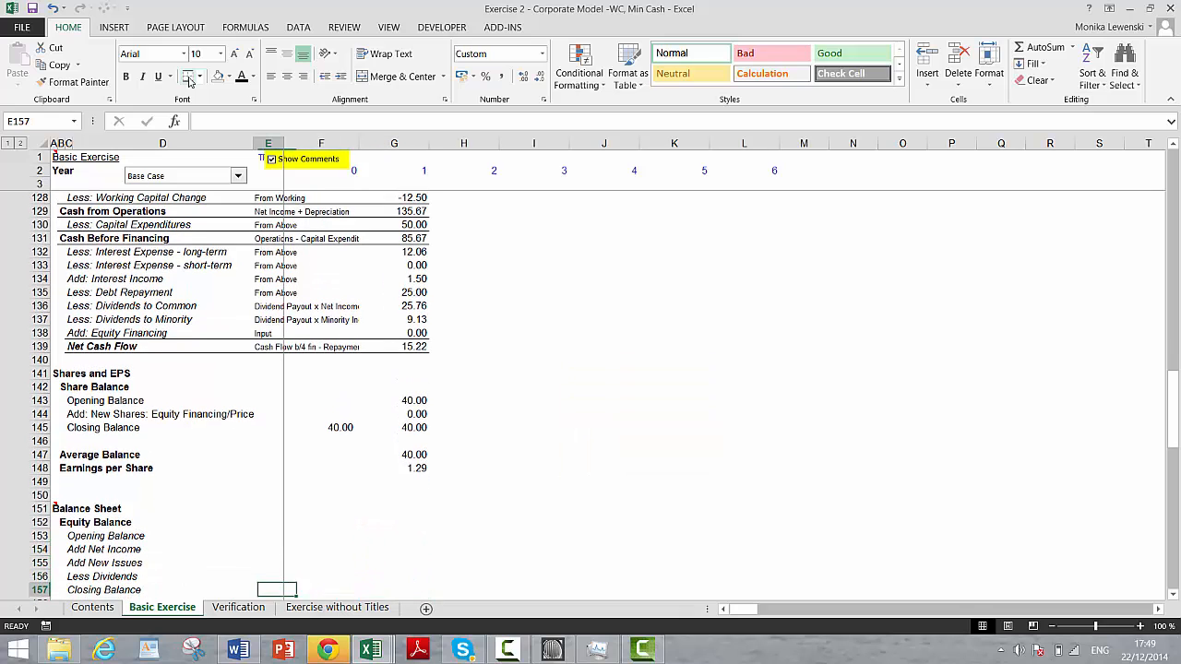
key(Right)
text(=)
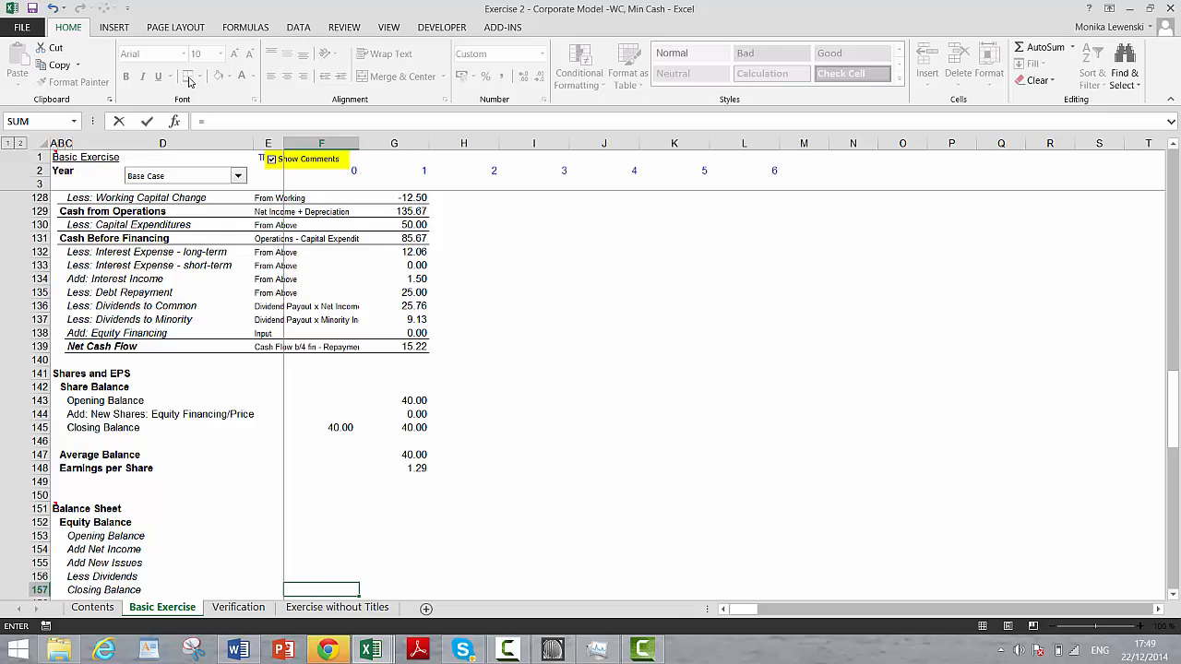
key(Page_Up)
key(ctrl+Up)
key(ctrl+Up)
key(ctrl+Up)
key(ctrl+Up)
key(ctrl+Up)
key(ctrl+Up)
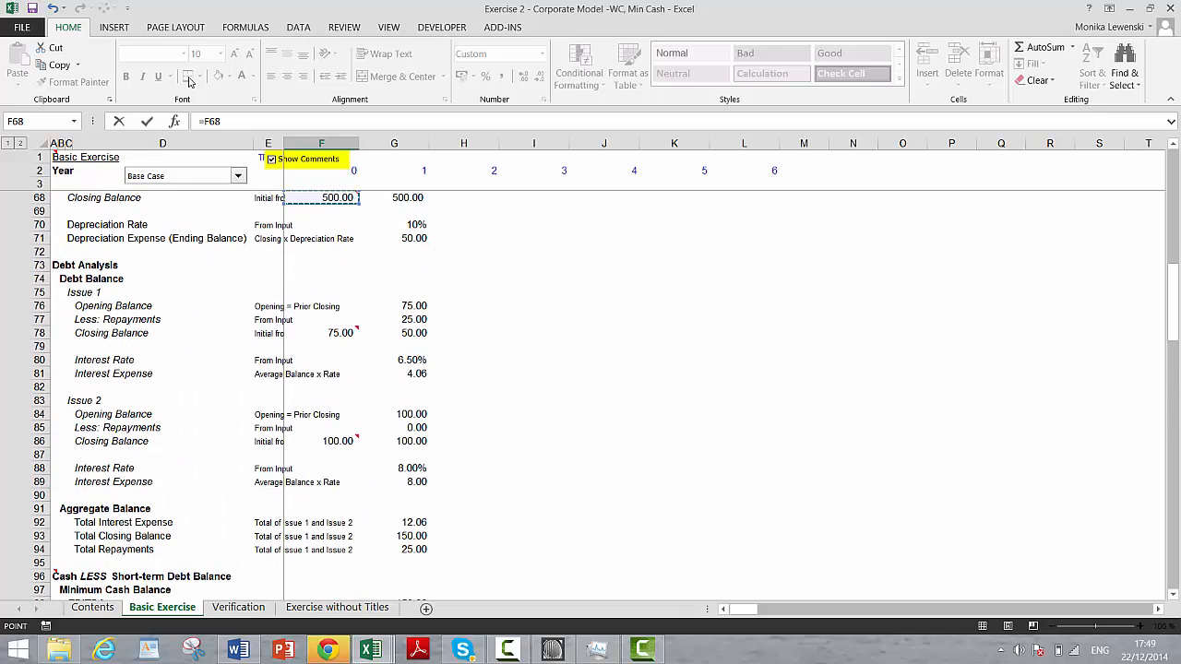
key(Up)
key(Up)
key(Up)
key(Up)
key(Up)
key(Up)
key(Up)
key(Up)
key(Up)
key(Up)
key(Up)
key(Up)
key(Up)
key(Up)
key(Up)
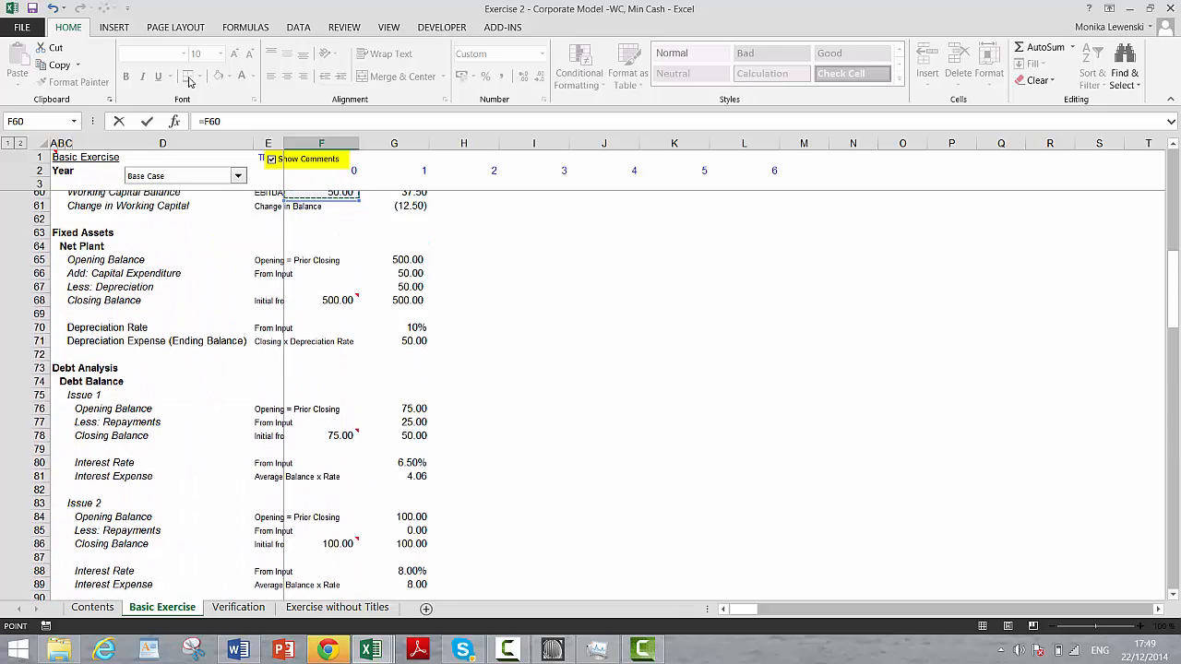
key(Up)
key(Up)
key(Up)
key(Up)
key(Up)
key(Up)
key(Up)
key(Up)
key(Up)
key(Up)
key(Up)
key(Up)
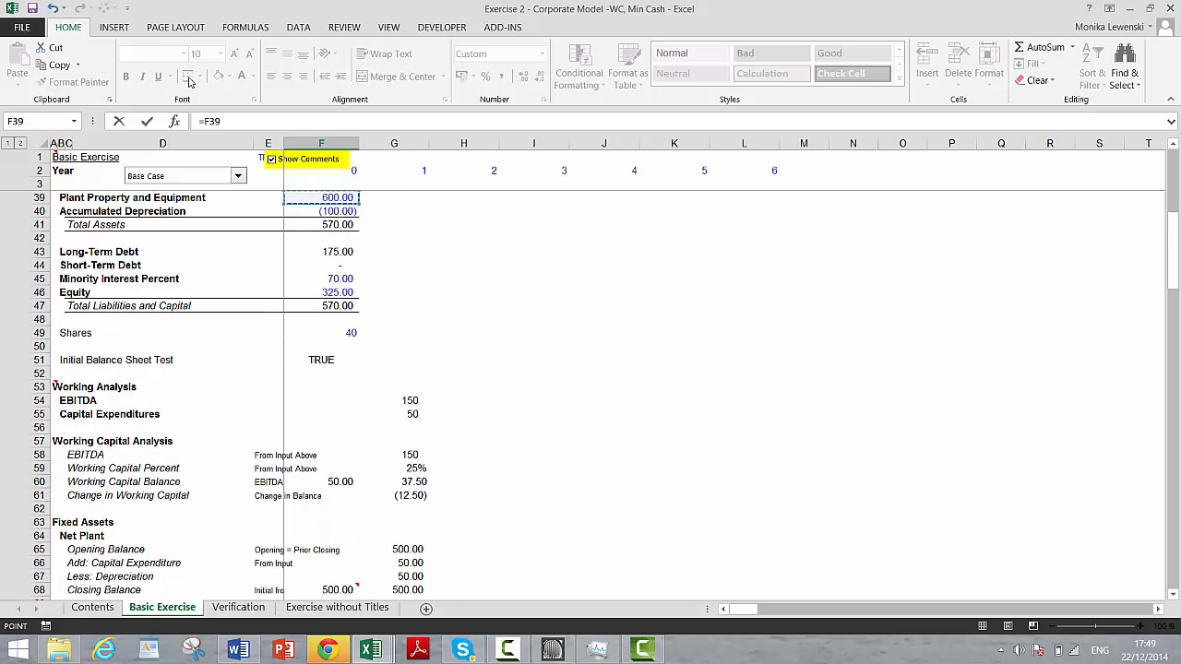
key(Down)
key(Down)
key(Down)
key(Down)
key(Return)
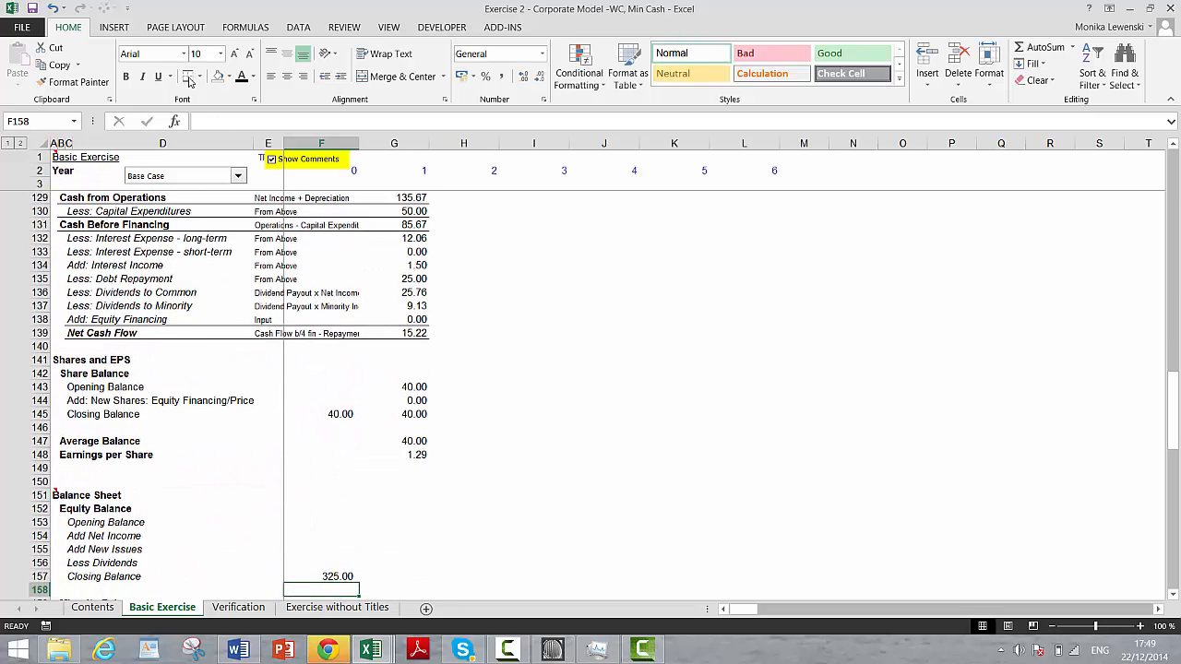
Link the year 1 Equity Balance Opening Balance in G153 to the year 0 Closing Balance in F157.
key(Up)
key(Up)
key(Up)
key(Up)
key(Up)
key(Right)
text(=)
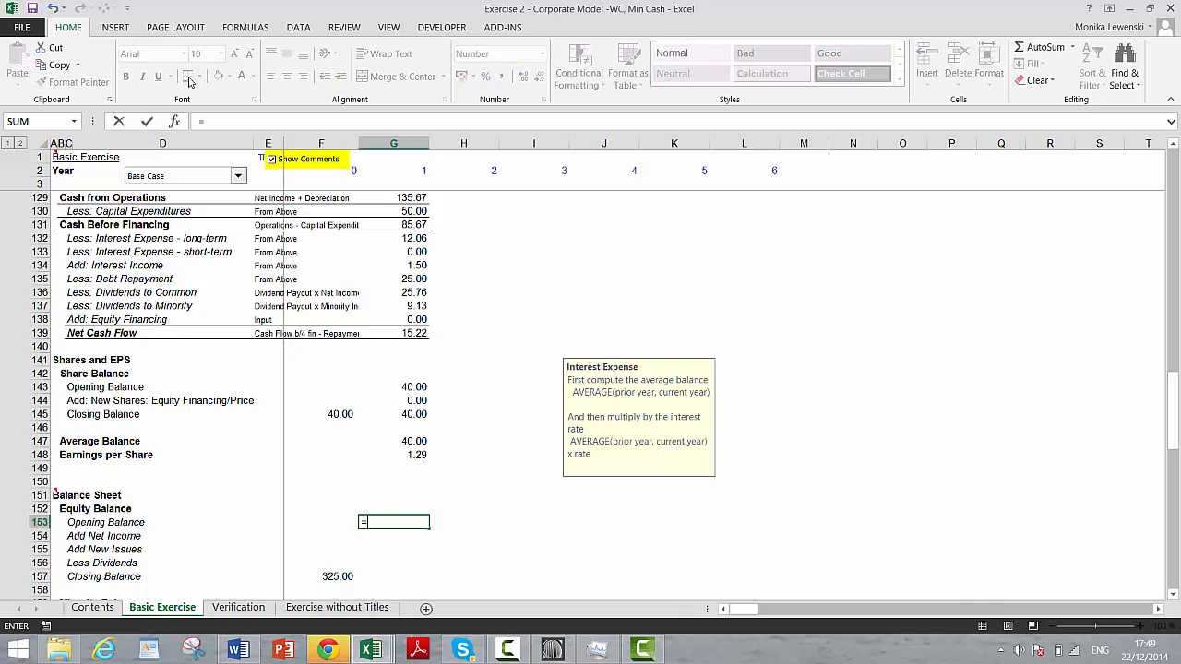
key(Down)
key(Down)
key(Down)
key(Down)
key(Left)
key(Return)
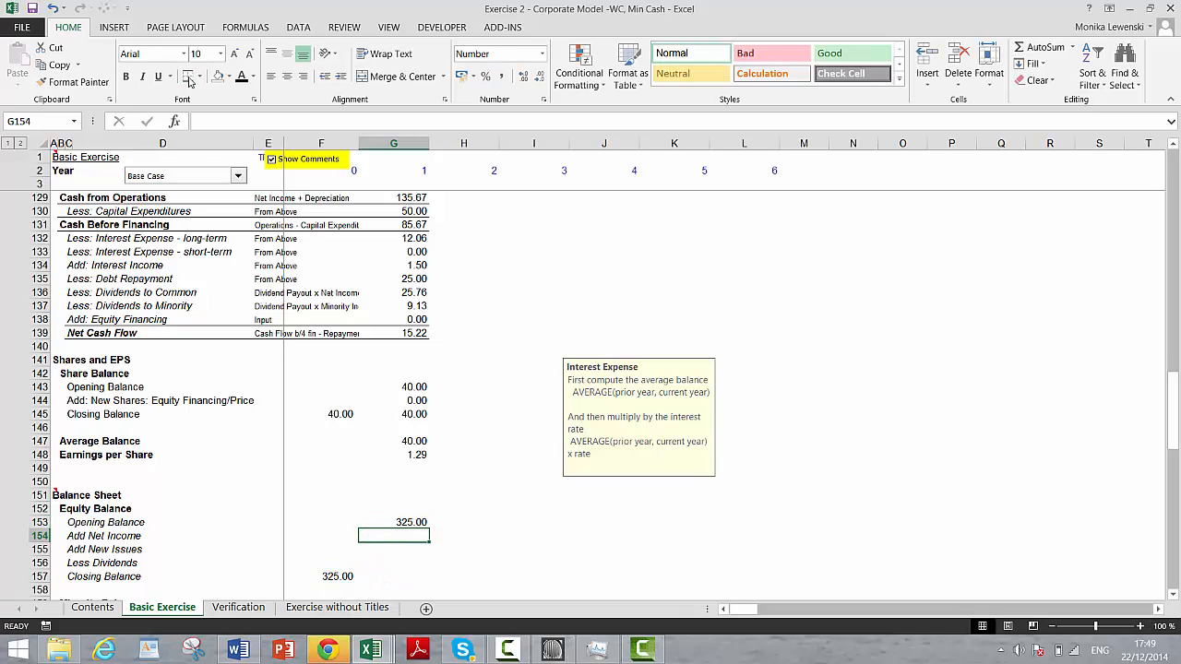
Link the year 1 Add Net Income line of the Equity Balance in G154 to the Income Statement's Net Income in G123.
text(=)
key(Up)
key(Up)
key(Up)
key(Up)
key(Up)
key(Up)
key(Up)
key(Up)
key(Up)
key(Up)
key(Up)
key(Up)
key(Up)
key(Up)
key(Up)
key(Up)
key(Up)
key(Up)
key(Up)
key(Up)
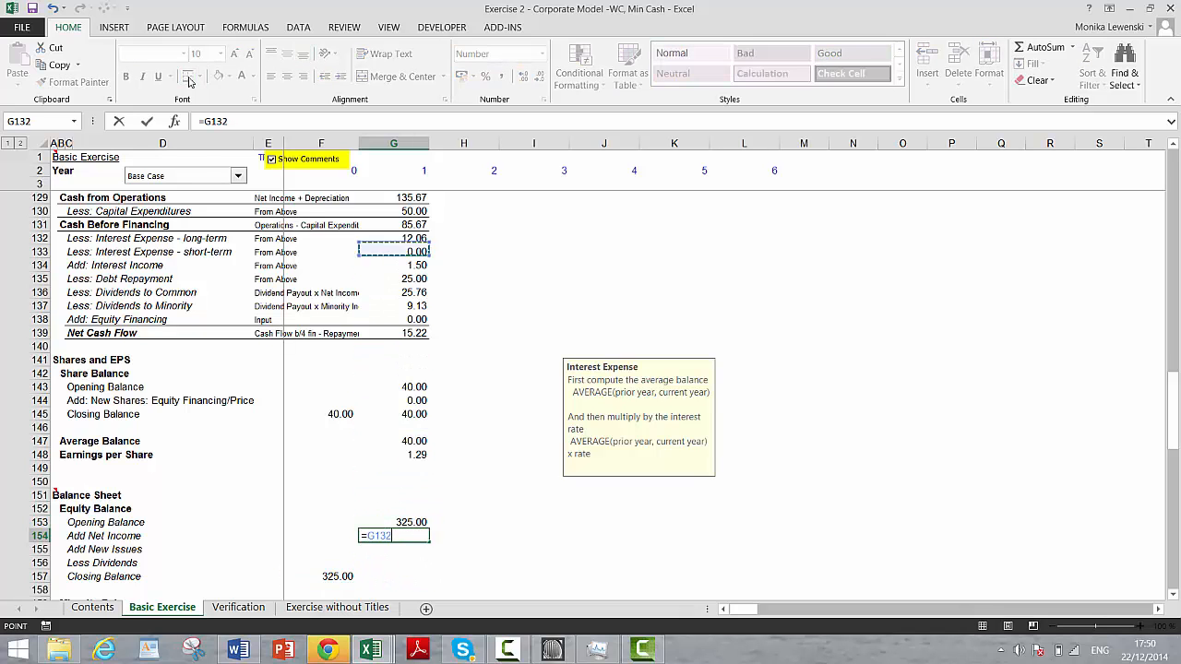
key(Down)
key(Down)
key(Down)
key(Down)
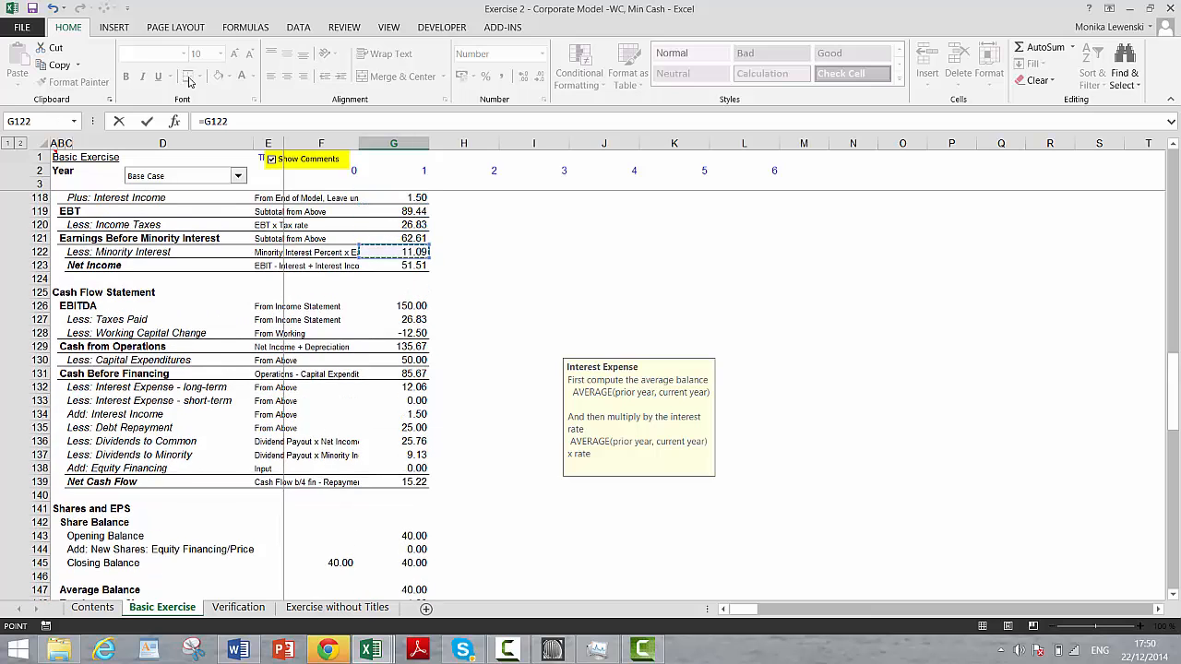
key(Return)
Link the year 1 Add New Issues line in G155 to the Cash Flow Statement's Equity Financing with =G138.
text(=)
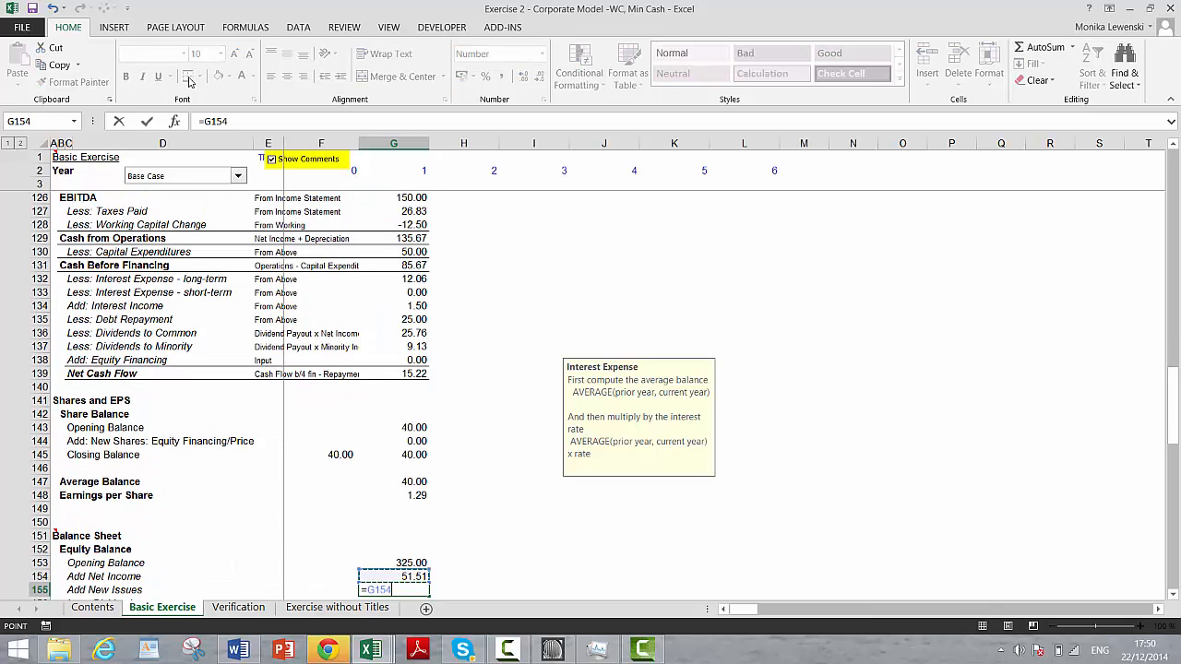
key(Up)
key(Up)
key(Up)
key(Up)
key(Up)
key(Up)
key(Up)
key(Up)
key(Up)
key(Up)
key(Up)
key(Up)
key(Up)
key(Up)
key(Up)
key(Up)
key(Up)
key(Down)
key(Down)
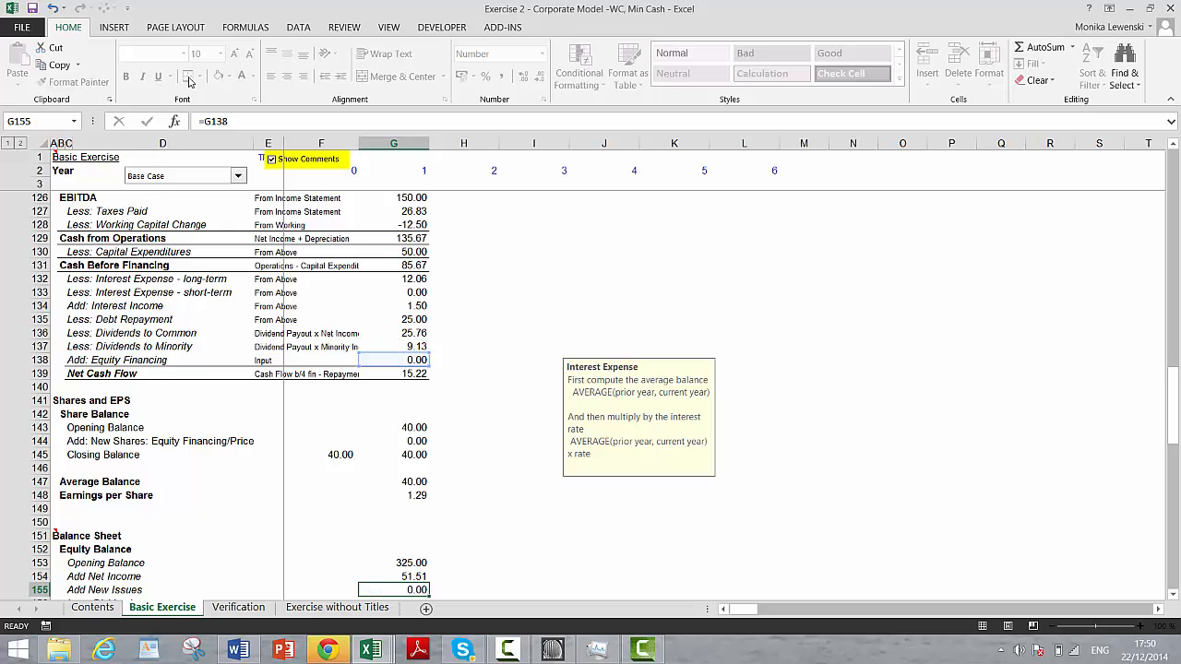
key(Return)
Link the year 1 Less Dividends line of the Equity Balance in G156 to Dividends to Common with =G136.
text(=)
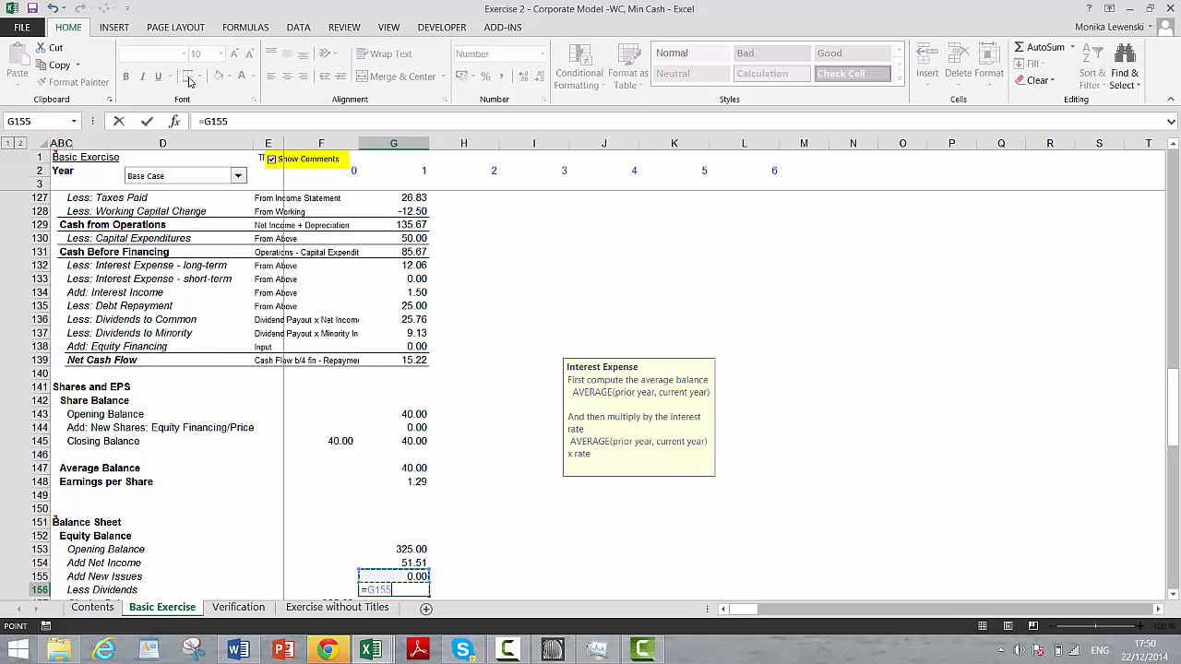
key(Up)
key(Up)
key(Up)
key(Up)
key(Up)
key(Up)
key(Up)
key(Up)
key(Up)
key(Up)
key(Up)
key(Up)
key(Up)
key(Up)
key(Up)
key(Up)
key(Up)
key(Up)
key(Up)
key(Up)
key(Down)
key(Down)
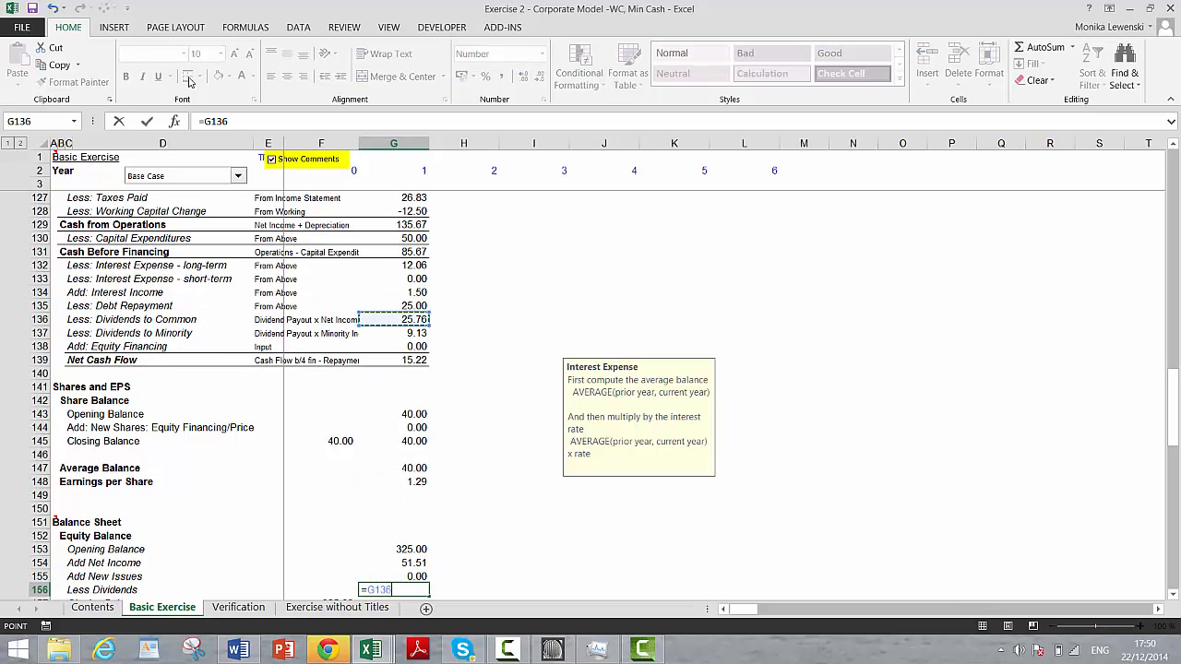
key(Return)
Calculate the year 1 Equity Balance Closing Balance in G157 as Opening Balance plus Net Income plus New Issues less Dividends.
text(=)
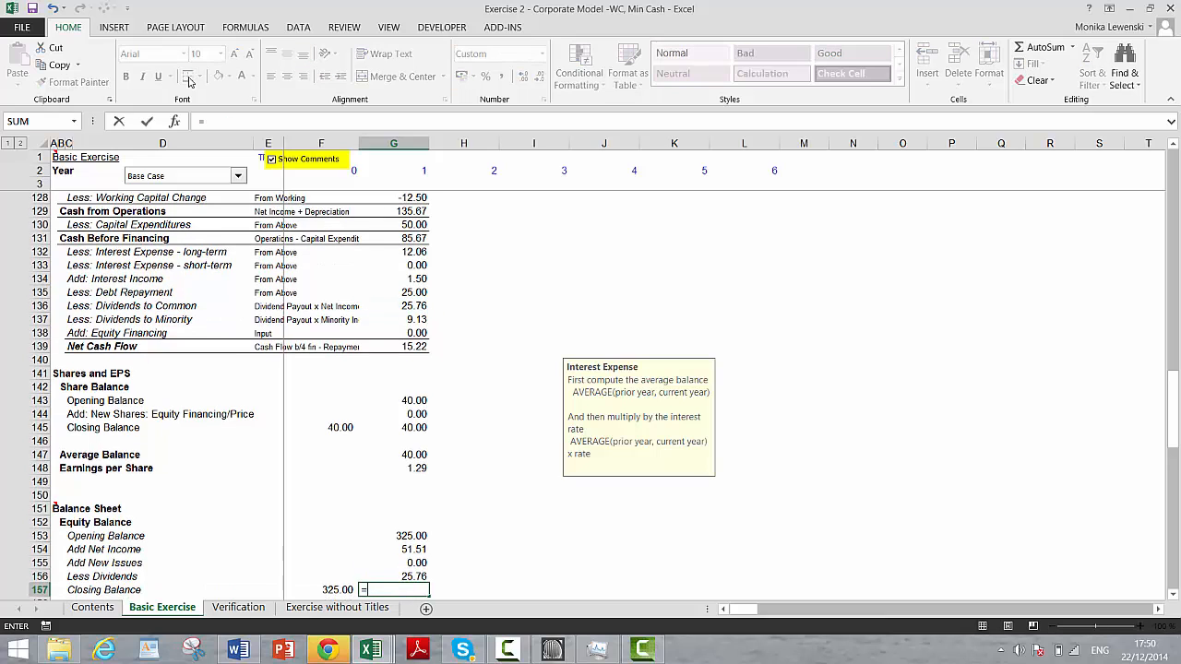
key(Up)
key(Up)
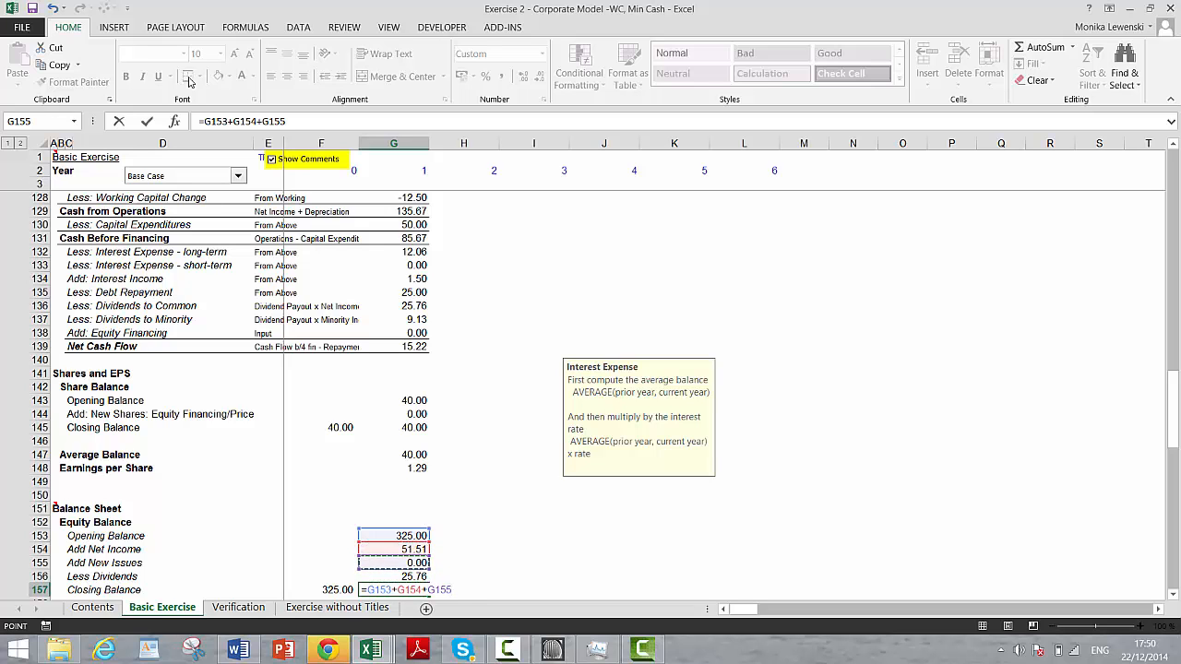
key(Return)
Link the year 0 Minority Balance Closing Balance in F164 to the initial balance sheet's minority interest with =F45.
key(Down)
key(Down)
key(Down)
key(Down)
key(Down)
key(Down)
key(Down)
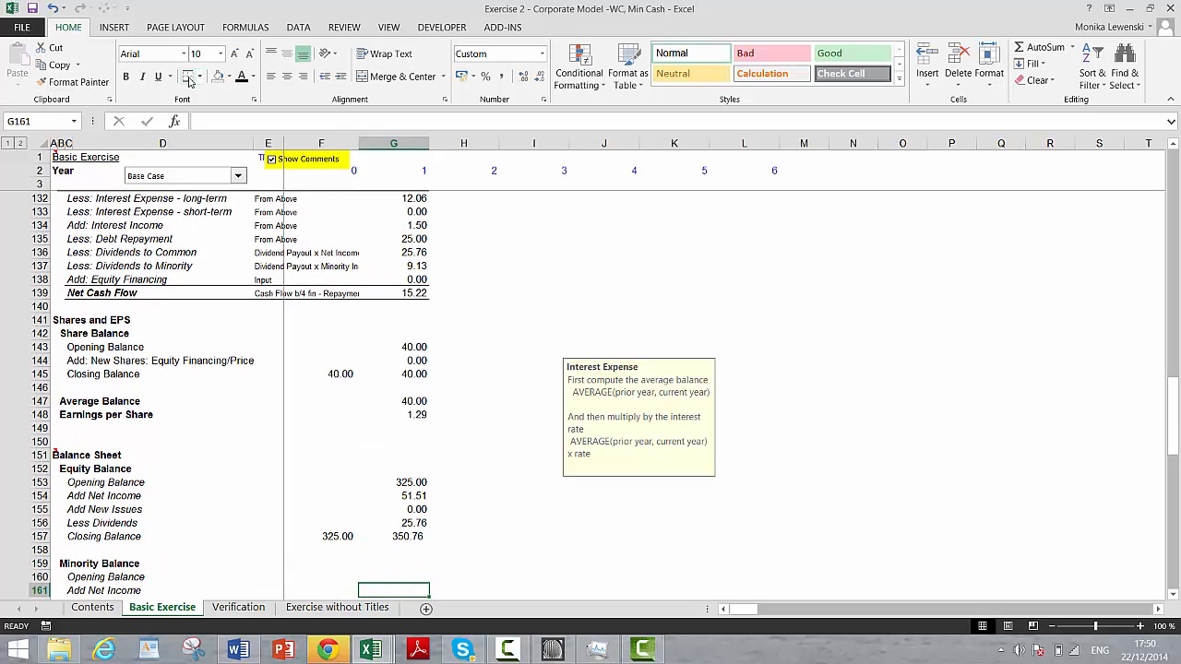
key(Up)
key(Left)
text(=)
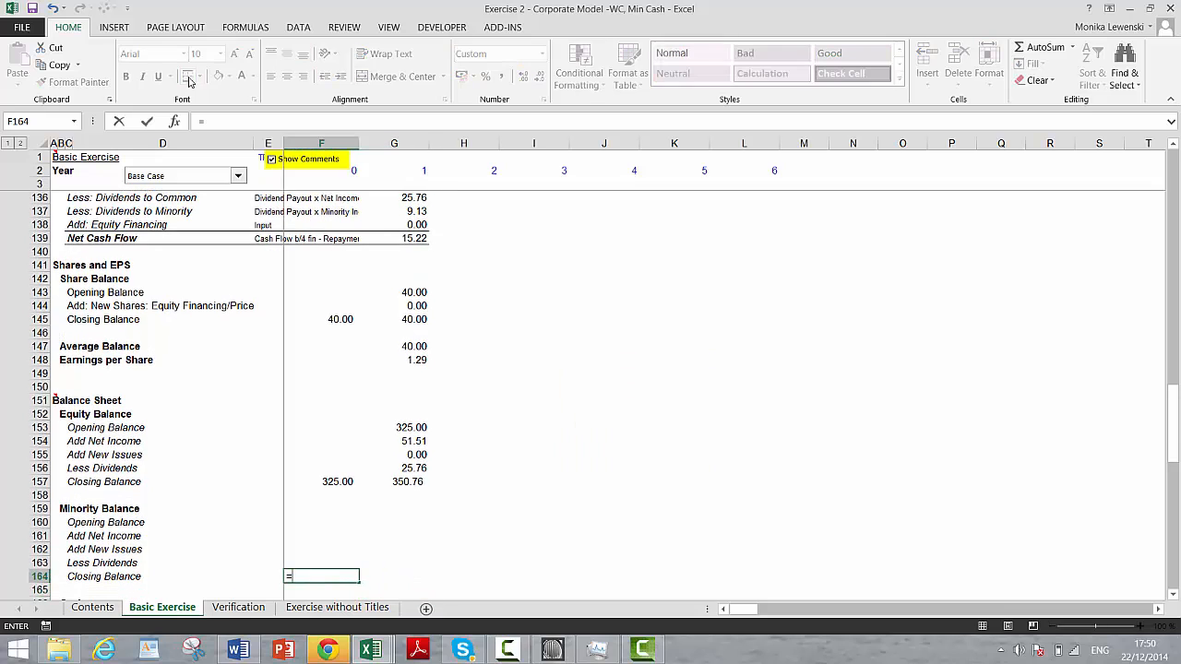
key(Page_Up)
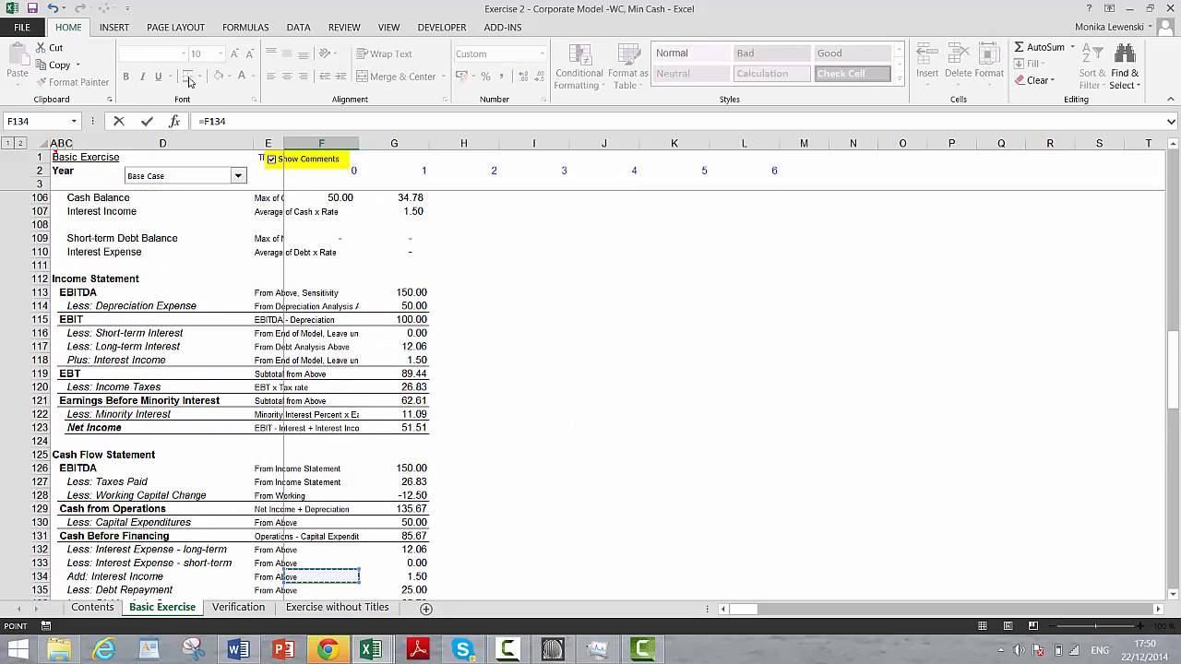
key(Page_Up)
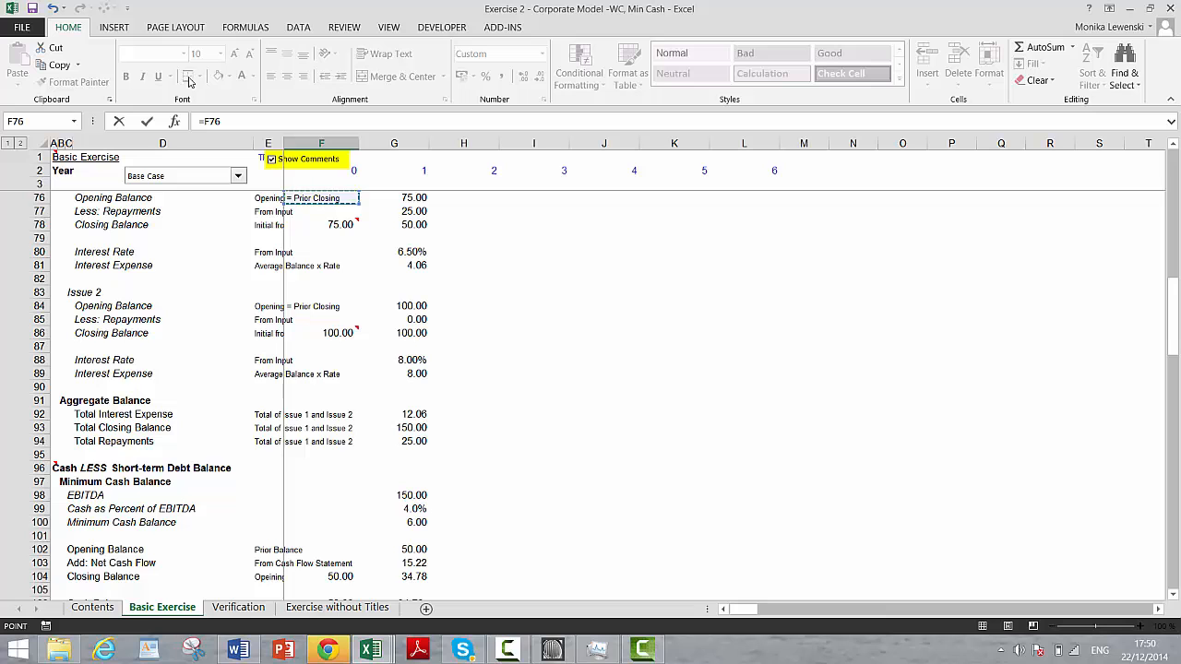
key(Page_Up)
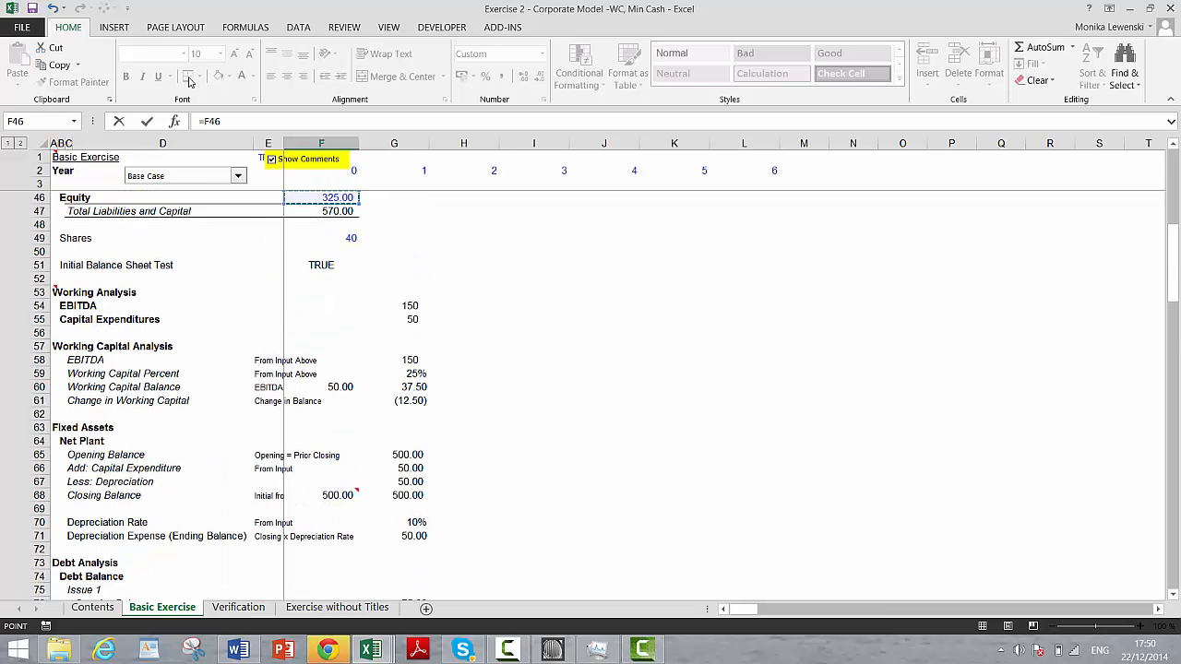
key(Up)
key(Up)
key(Up)
key(Up)
key(Up)
key(Up)
key(Up)
key(Up)
key(Up)
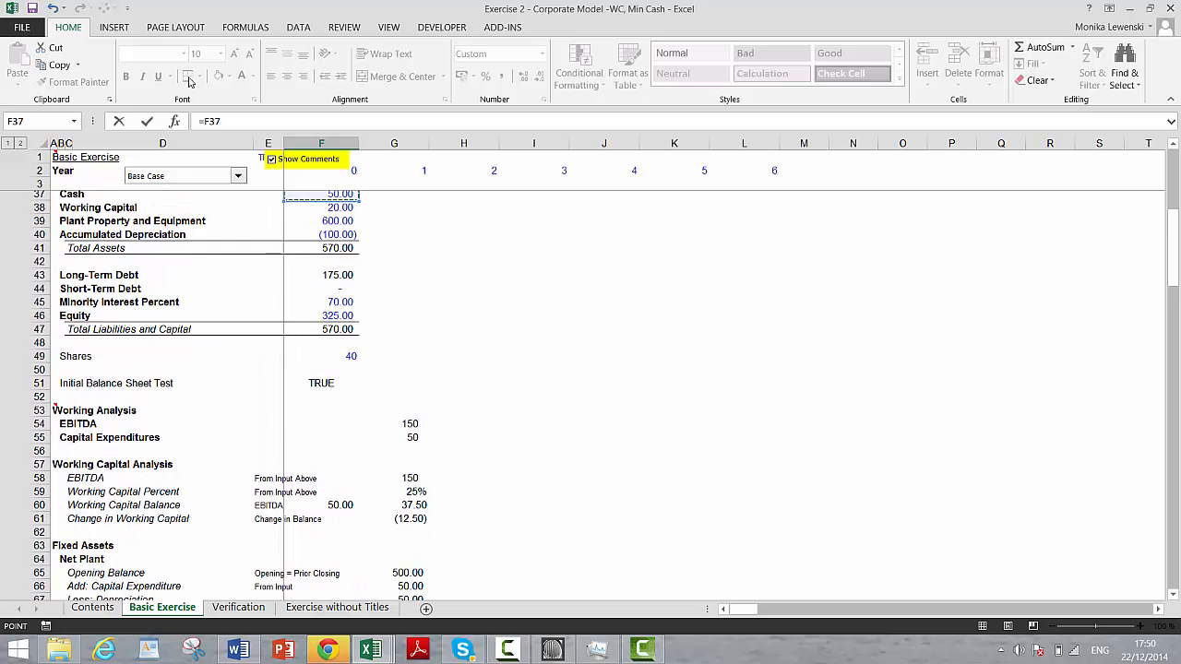
key(Down)
key(Down)
key(Down)
key(Down)
key(Down)
key(Down)
key(Down)
key(Down)
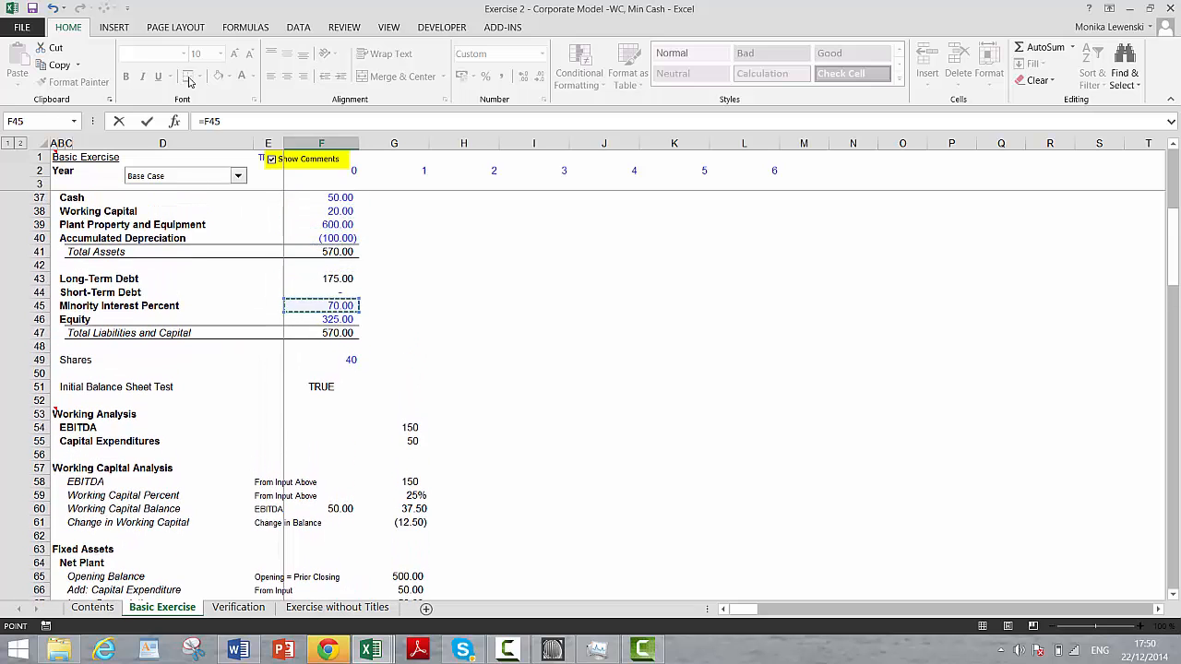
key(Return)
Link the year 1 Minority Balance Opening Balance in G160 to the year 0 Closing Balance in F164.
key(Up)
key(Up)
key(Up)
key(Right)
key(Up)
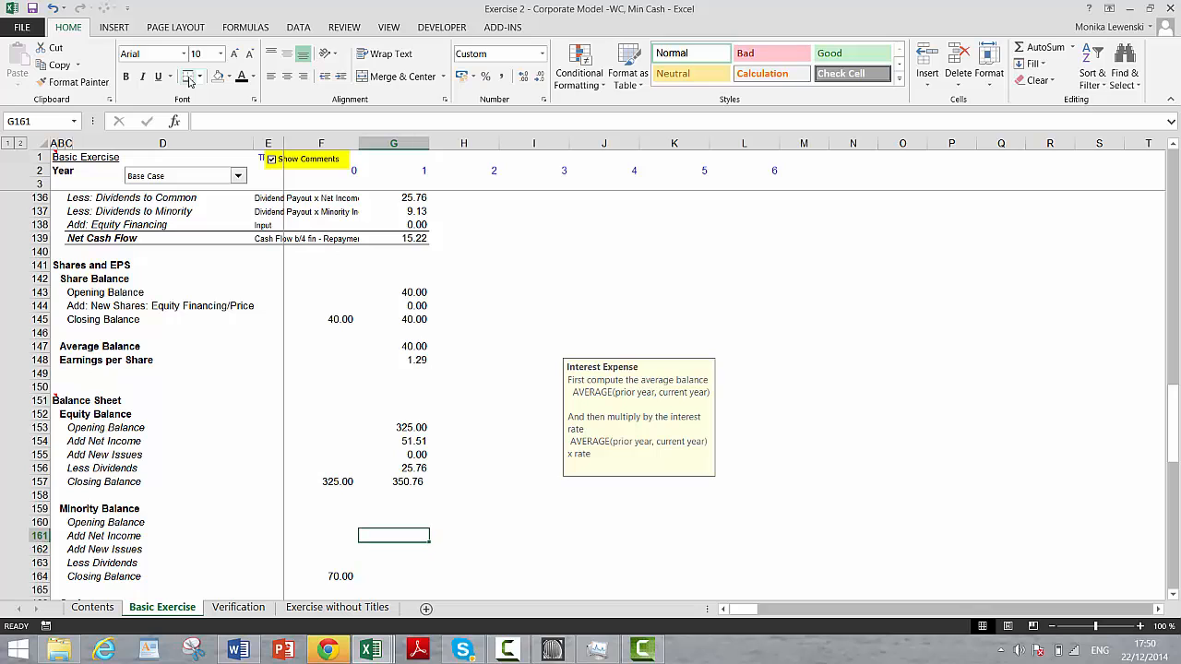
key(Up)
text(=)
key(Down)
key(Down)
key(Down)
key(Down)
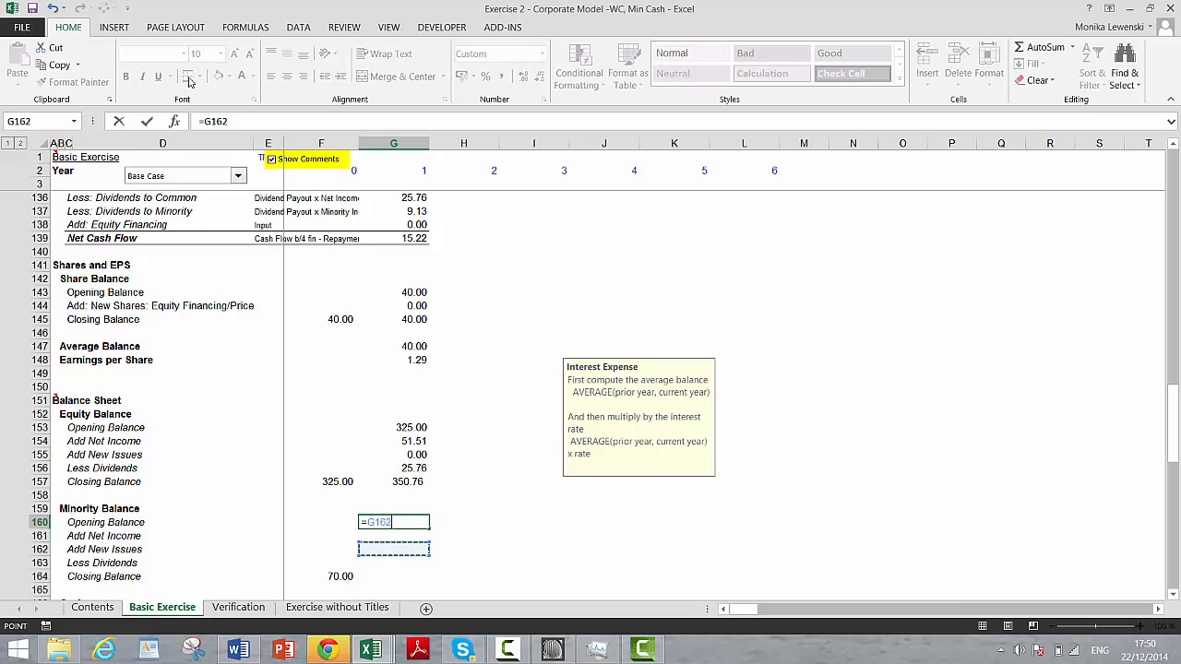
key(Left)
key(Return)
Link the year 1 Add Net Income line of the Minority Balance in G161 to the income statement's Minority Interest with =G122.
text(=)
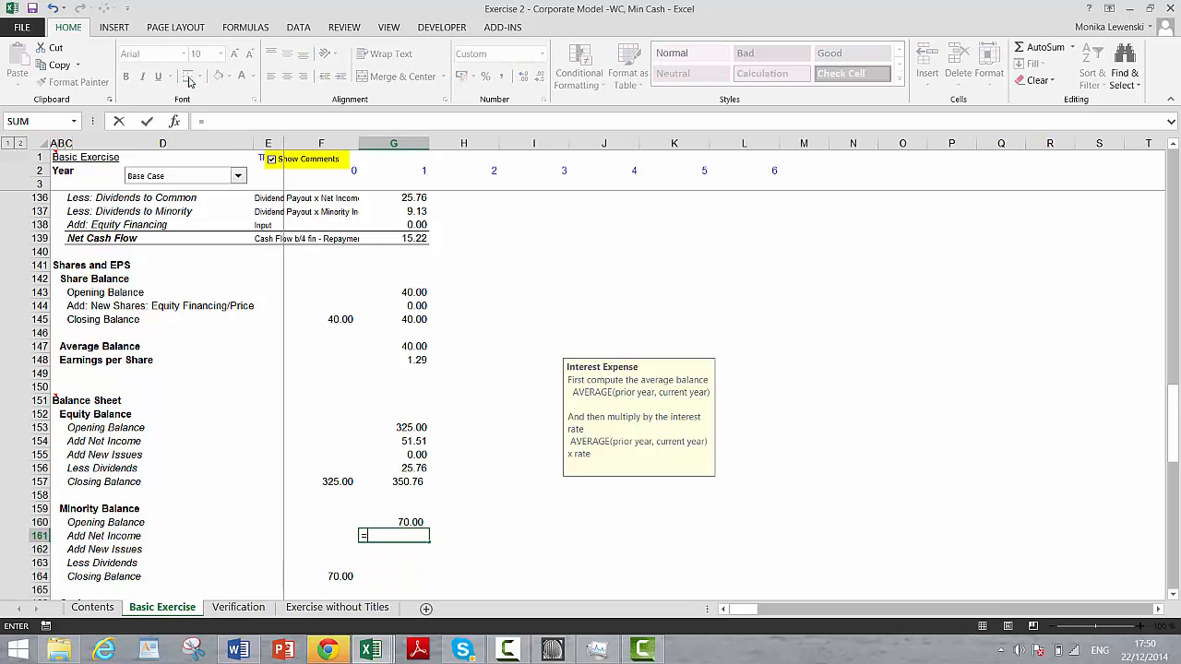
key(Up)
key(Up)
key(Up)
key(Up)
key(Up)
key(Up)
key(Up)
key(Up)
key(Up)
key(Up)
key(Up)
key(Up)
key(Up)
key(Up)
key(Up)
key(Up)
key(Up)
key(Up)
key(Up)
key(Up)
key(Up)
key(Up)
key(Up)
key(Up)
key(Up)
key(Up)
key(Up)
key(Up)
key(Up)
key(Up)
key(Up)
key(Up)
key(Up)
key(Up)
key(Up)
key(Up)
key(Up)
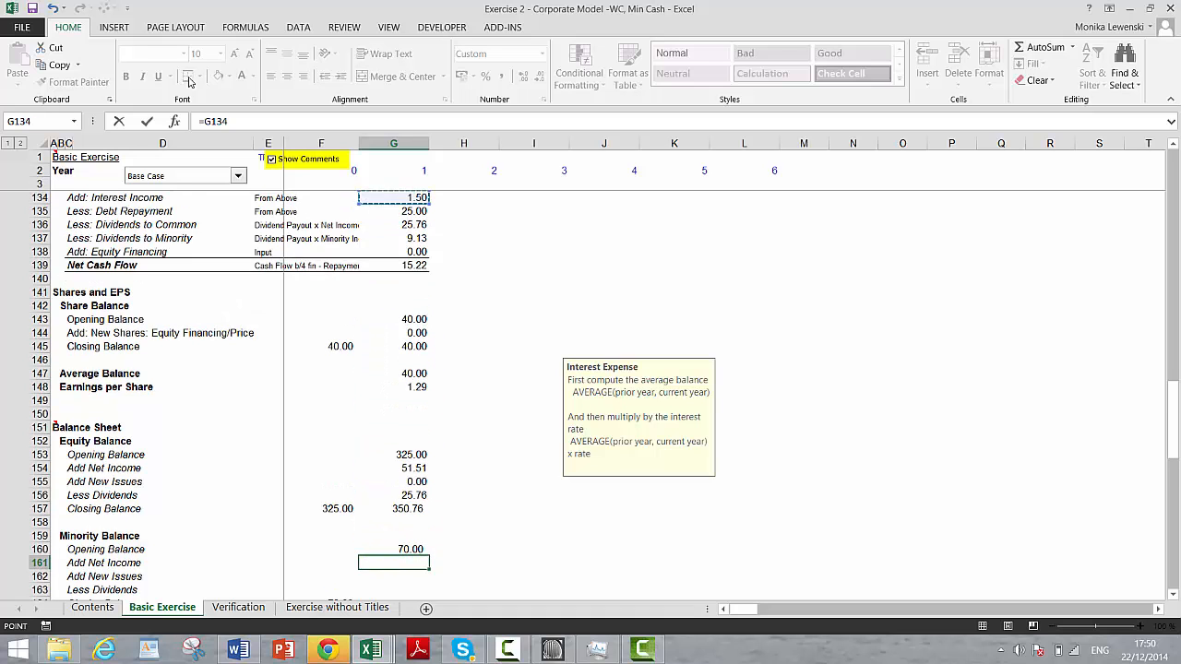
key(Up)
key(Up)
key(Up)
key(Up)
key(Up)
key(Up)
key(Up)
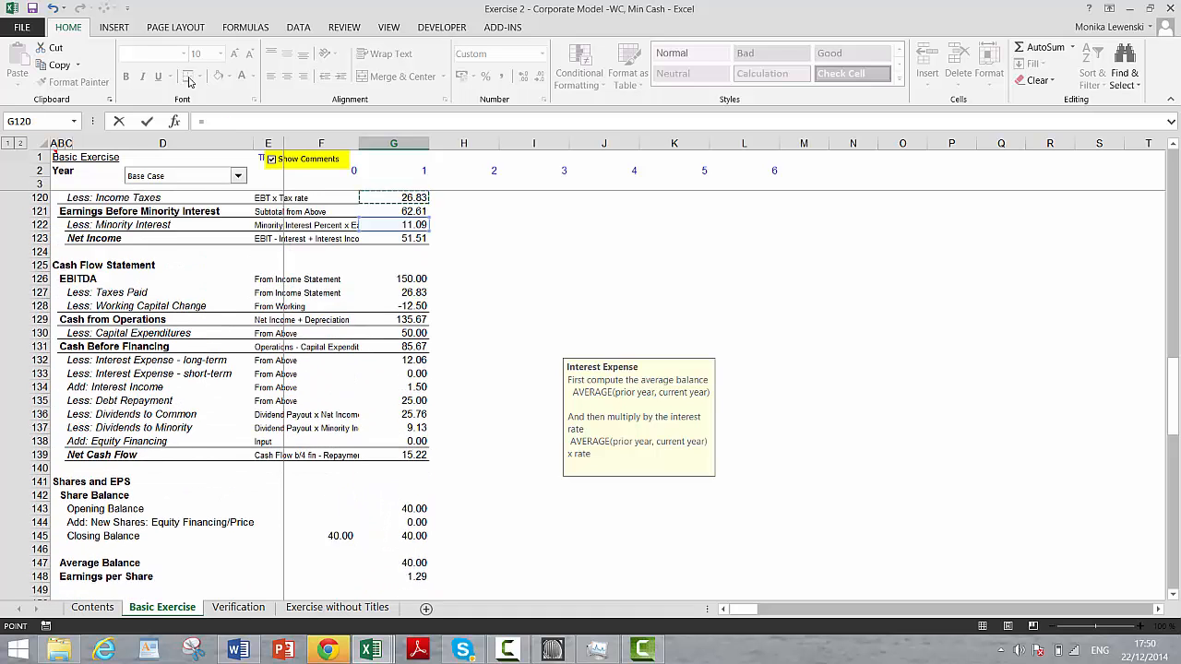
key(Down)
key(Down)
key(Down)
key(Down)
key(Down)
key(Return)
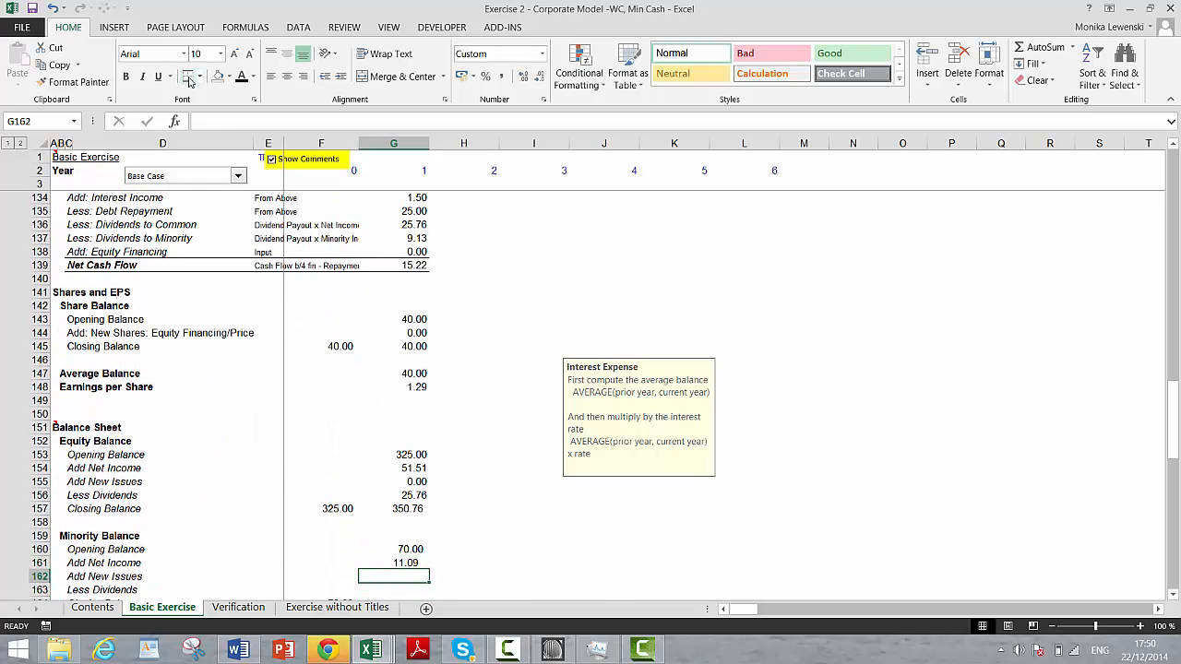
Link the year 1 Less Dividends line of the Minority Balance in G163 to Dividends to Minority with =G137.
text(==)
key(Escape)
key(Down)
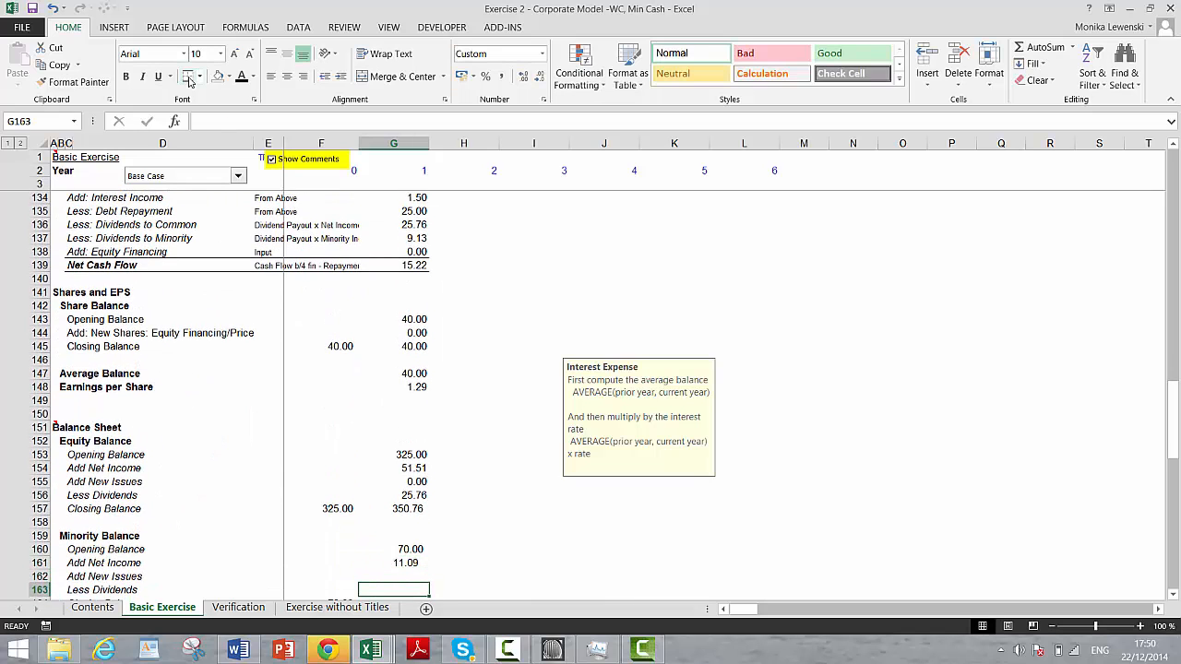
text(=)
key(Up)
key(Up)
key(Up)
key(Up)
key(Up)
key(Up)
key(Up)
key(Up)
key(Up)
key(Up)
key(Up)
key(Up)
key(Up)
key(Up)
key(Up)
key(Up)
key(Up)
key(Up)
key(Up)
key(Up)
key(Up)
key(Up)
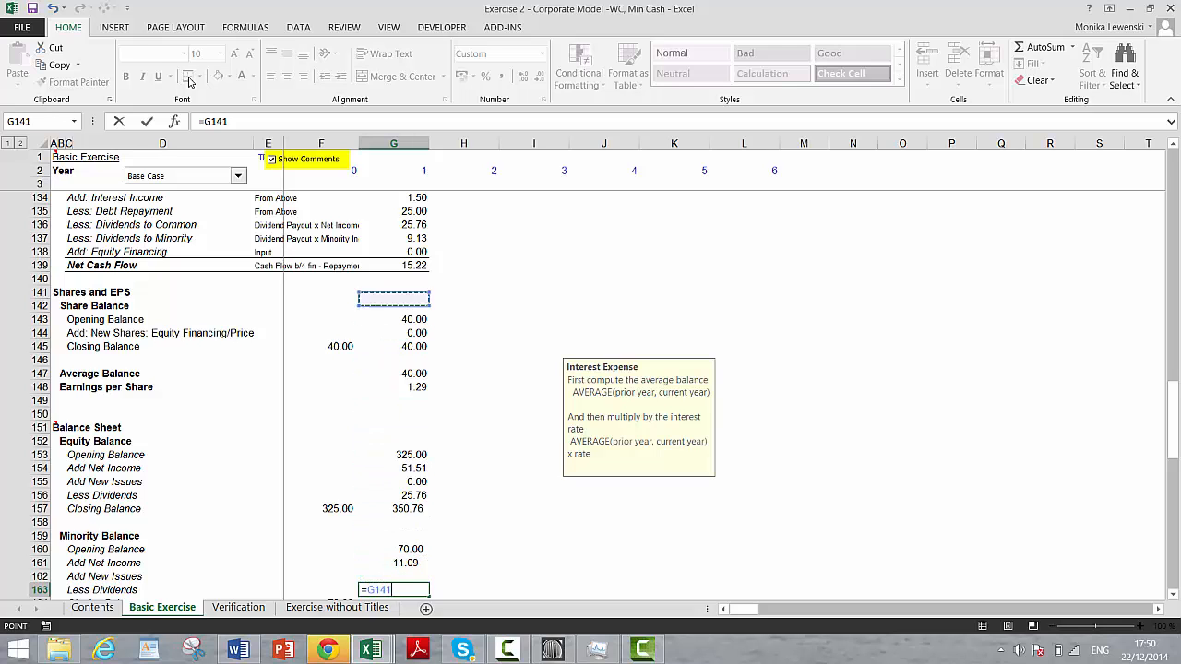
key(Return)
Calculate the year 1 Minority Balance Closing Balance in G164 with =G160+G161+G162-G163.
text(=)
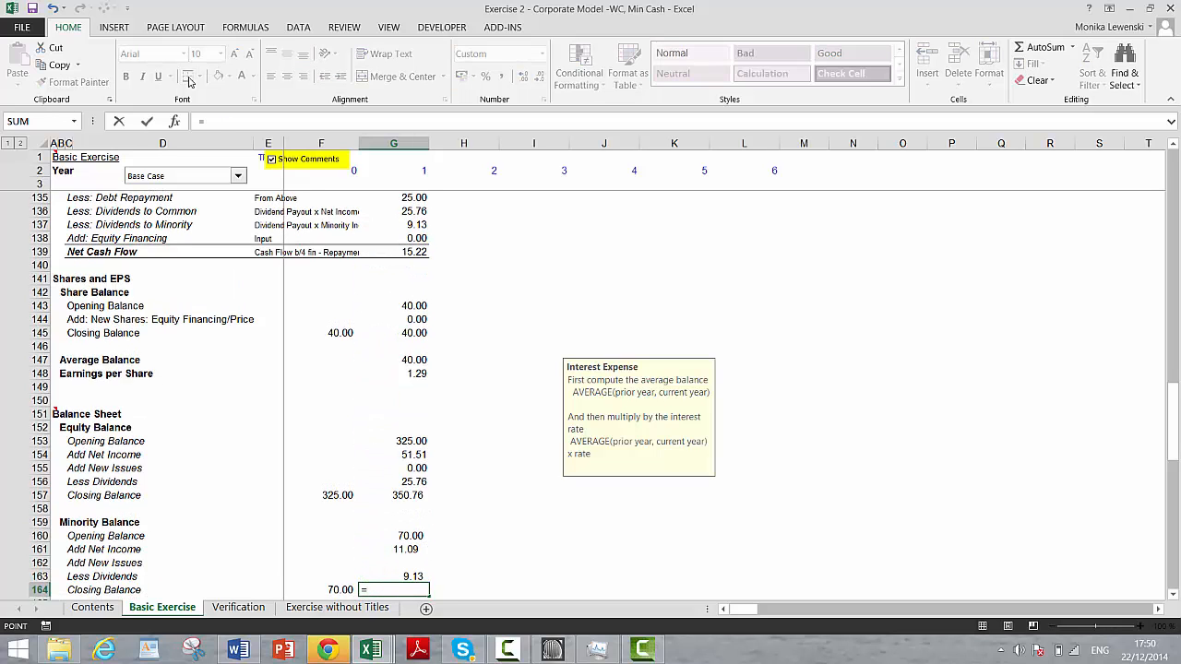
key(Up)
key(Up)
key(Up)
key(Up)
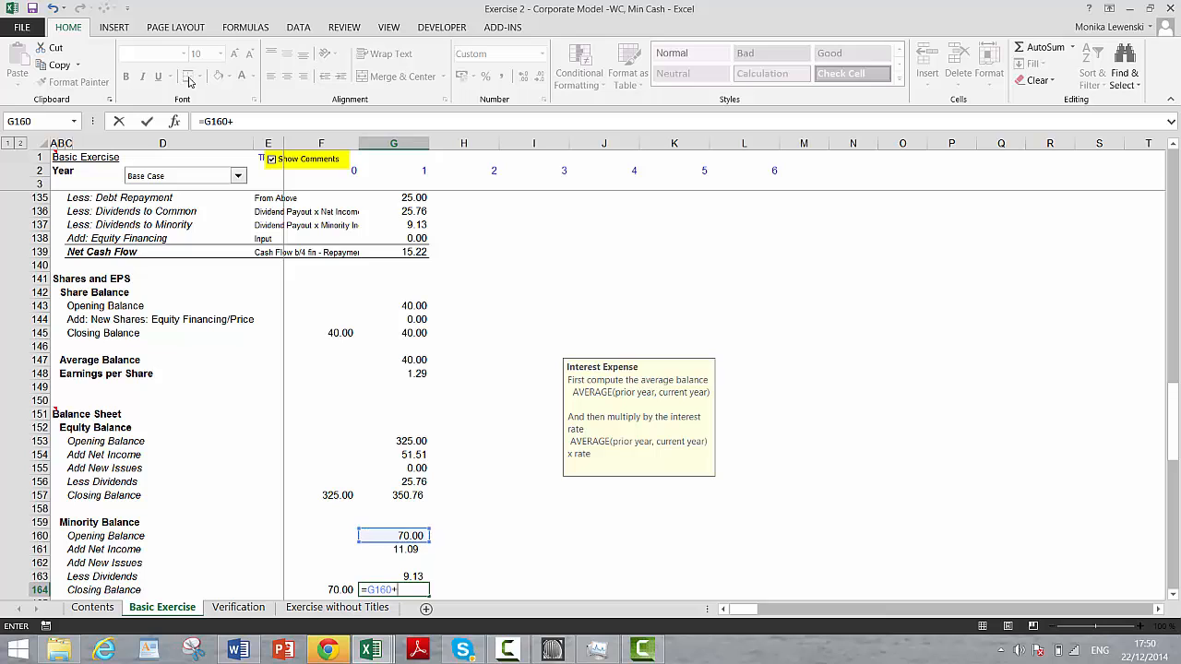
text(+)
key(Up)
key(Up)
key(Up)
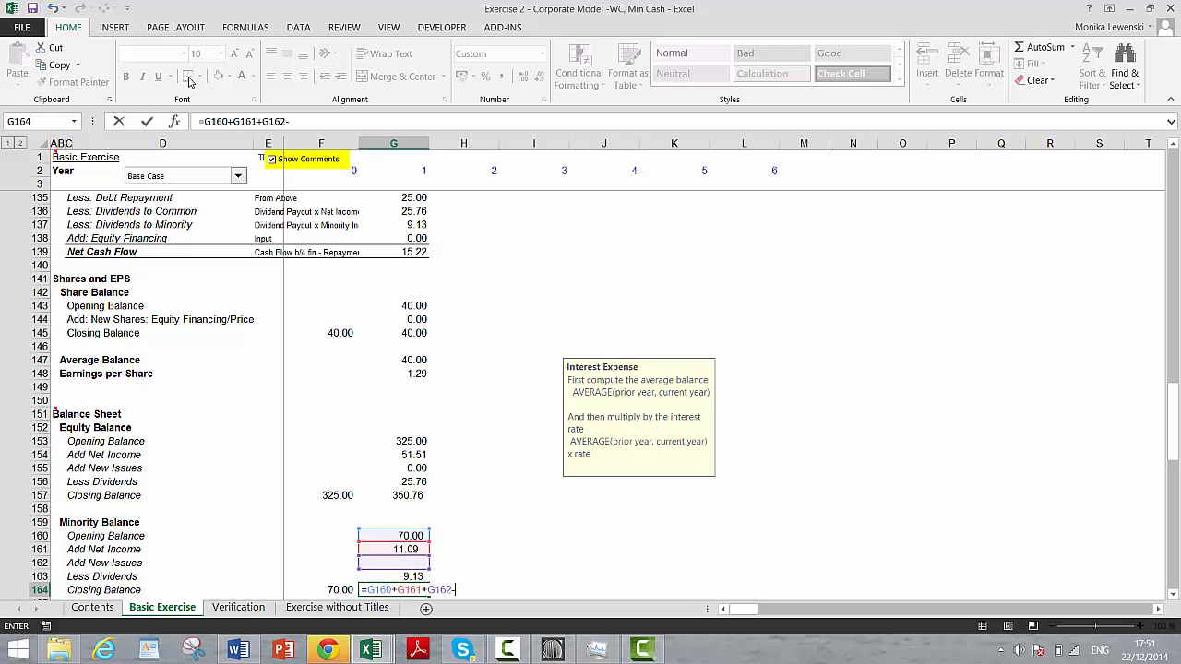
key(Return)
Apply the Number format to the year 1 Equity Balance and Minority Balance figures in G153:G164.
key(Up)
key(Up)
key(Up)
key(Up)
key(Up)
key(Up)
key(Up)
key(Up)
key(Up)
key(Up)
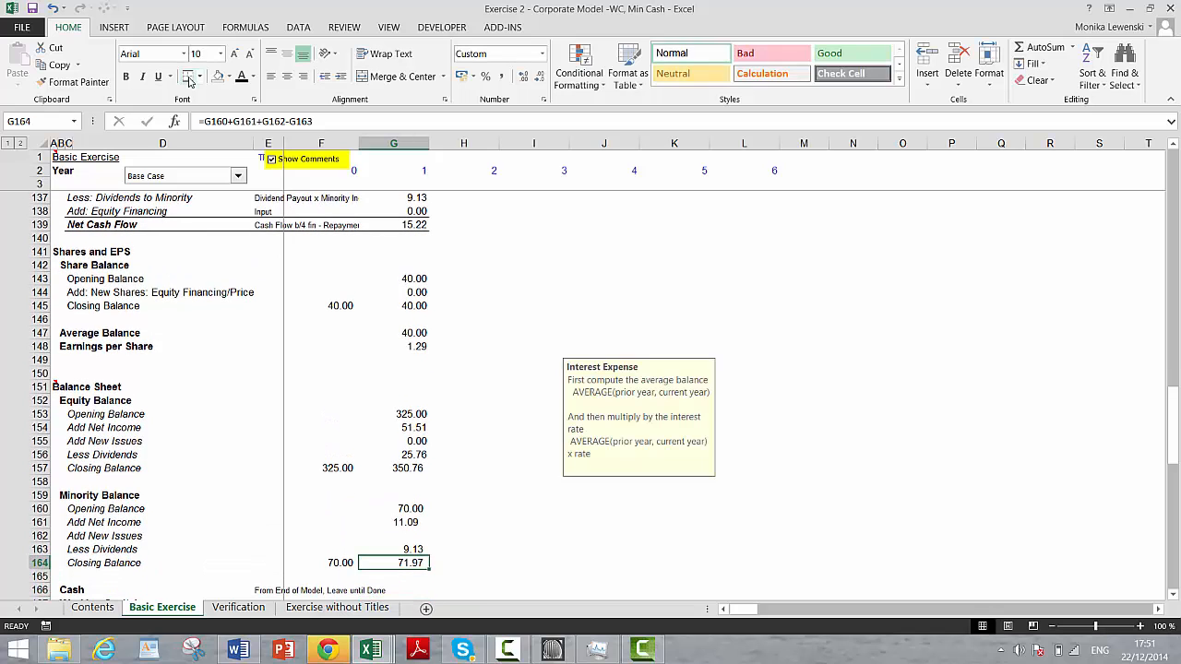
key(Up)
key(Up)
key(shift+Down)
key(shift+Down)
key(shift+Down)
key(shift+Down)
key(shift+Down)
key(shift+Down)
key(shift+Down)
key(shift+Down)
key(shift+Down)
key(shift+Down)
key(shift+Down)
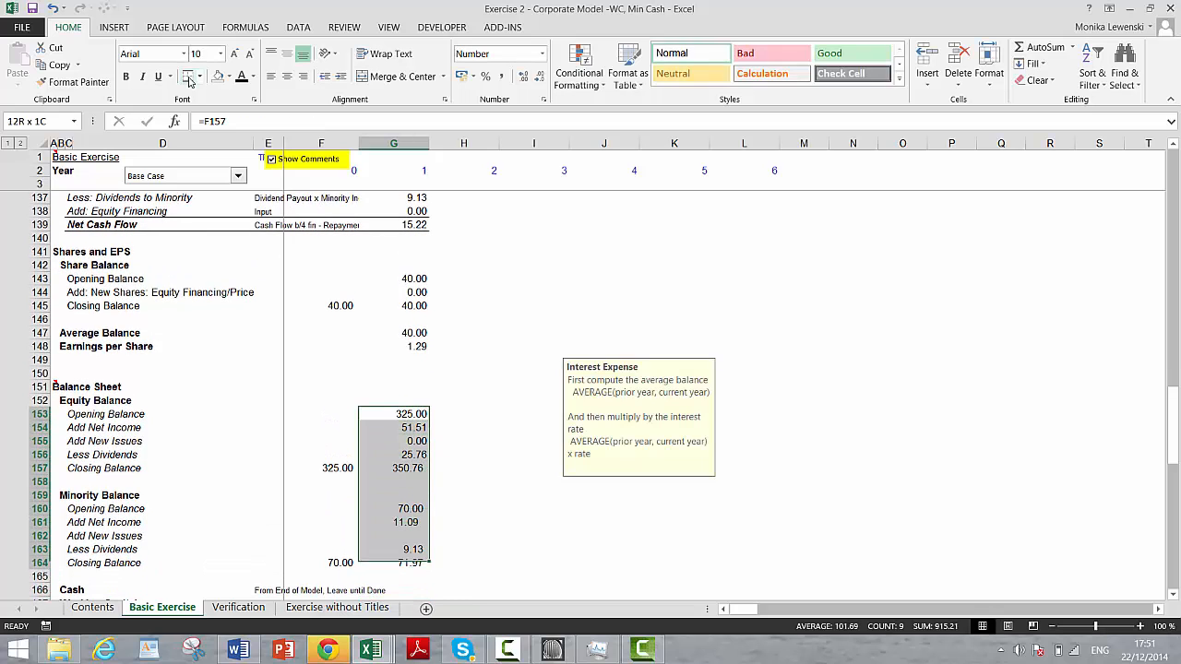
key(shift+Up)
key(shift+Up)
key(shift+Up)
key(shift+Up)
key(shift+Up)
key(shift+Up)
key(shift+Up)
key(shift+Up)
key(shift+Up)
key(shift+Up)
key(shift+Up)
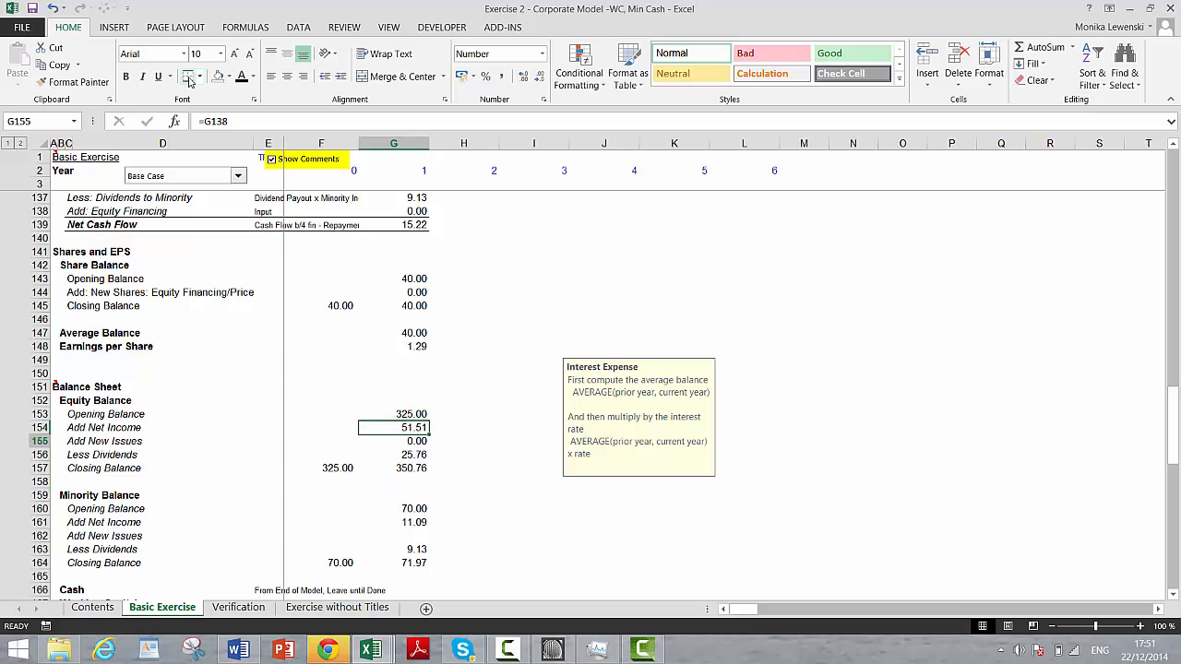
Link the year 0 Cash line of the Balance Sheet in F166 to the Cash Balance above with =F106.
key(Down)
key(Down)
key(Down)
key(Down)
key(Down)
key(Down)
key(Down)
key(Down)
key(Down)
key(Down)
key(Down)
key(Down)
key(Down)
key(Down)
key(Down)
key(Down)
key(Down)
key(Down)
key(Down)
key(Down)
key(Up)
key(Up)
key(Up)
key(Up)
key(Up)
key(Up)
key(Up)
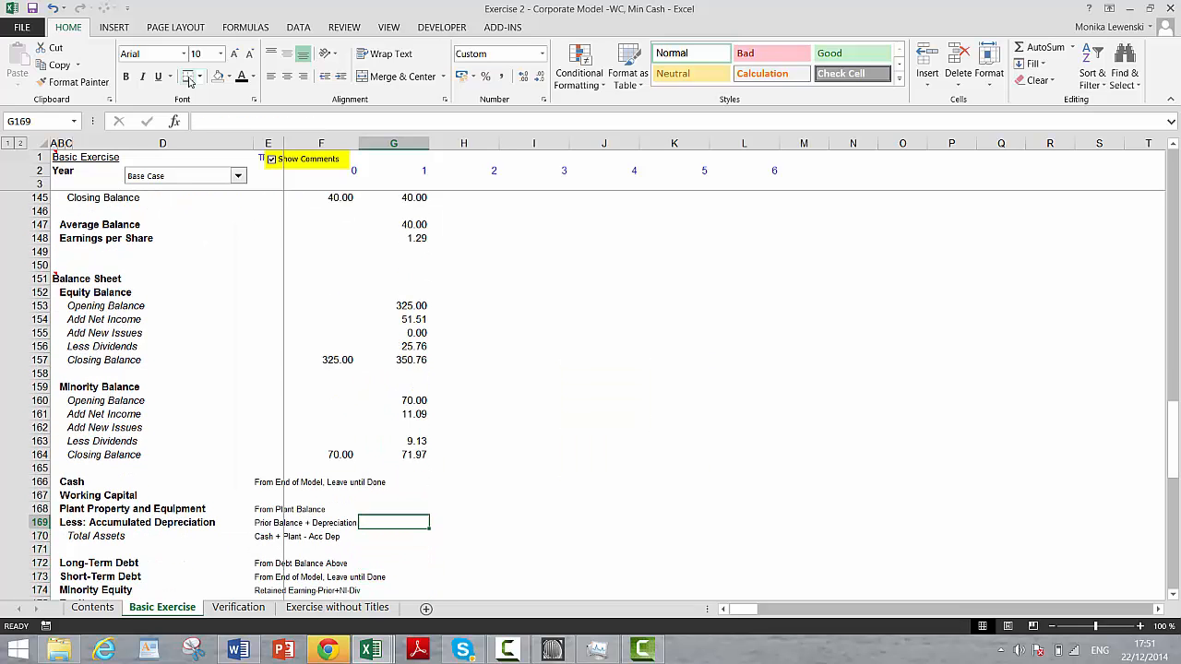
key(Left)
text(=)
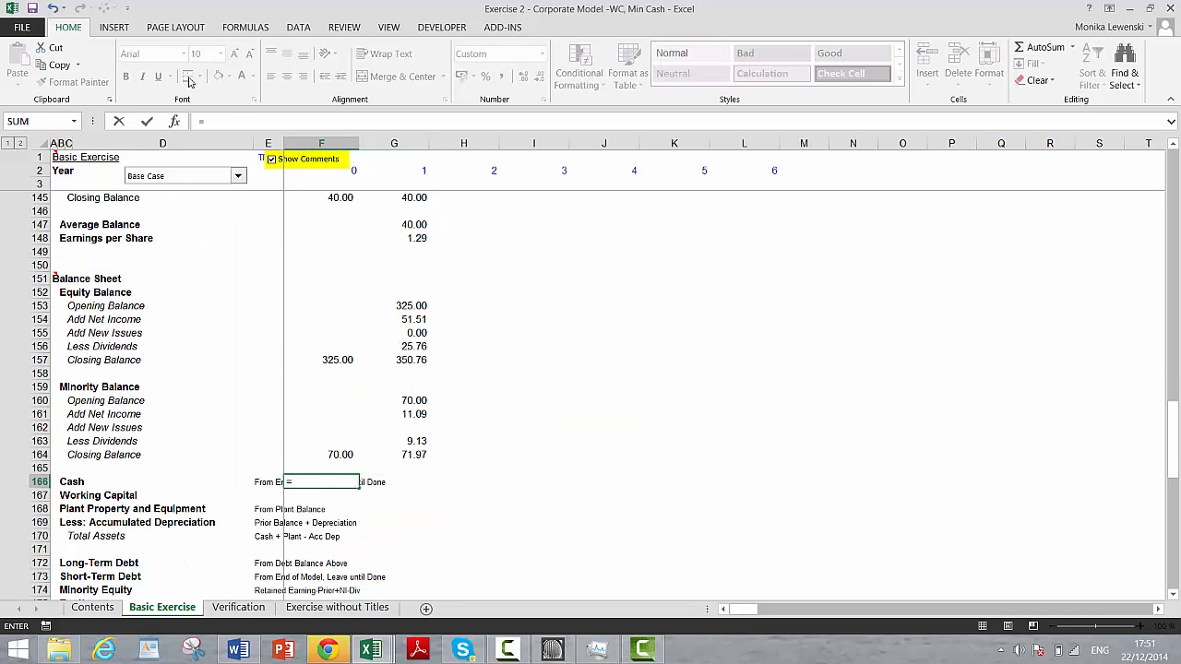
key(Up)
key(Up)
key(Up)
key(Up)
key(Up)
key(Up)
key(Up)
key(Up)
key(Up)
key(Up)
key(Up)
key(Up)
key(Up)
key(Up)
key(Up)
key(Up)
key(Up)
key(Up)
key(Up)
key(Up)
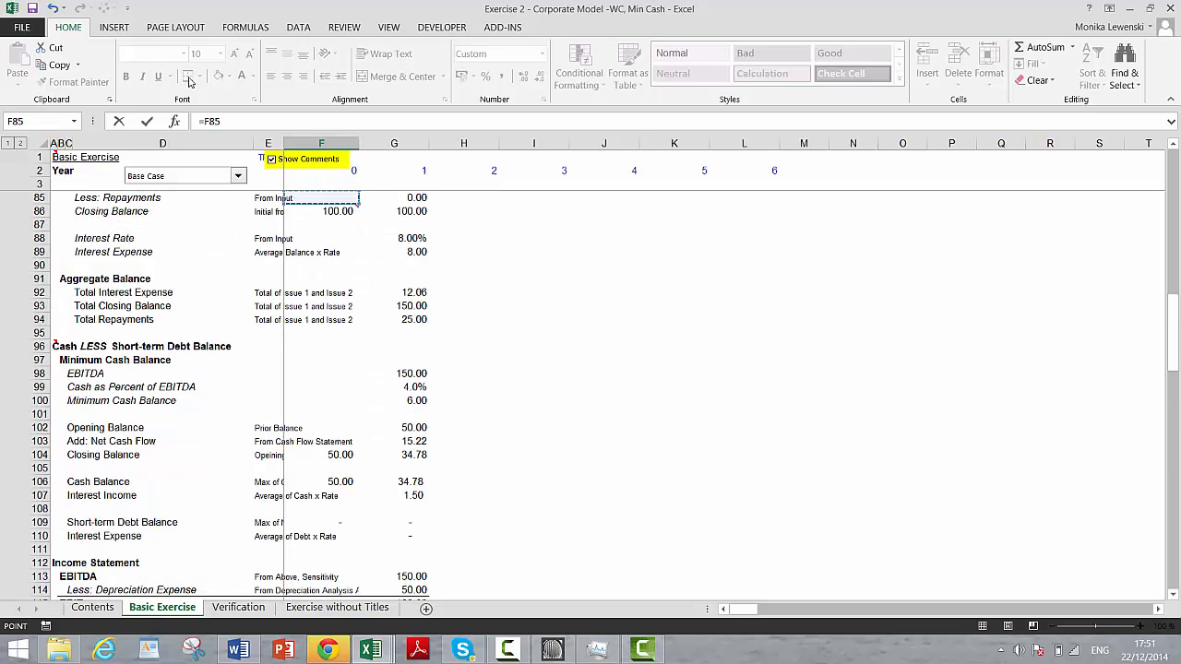
key(Page_Down)
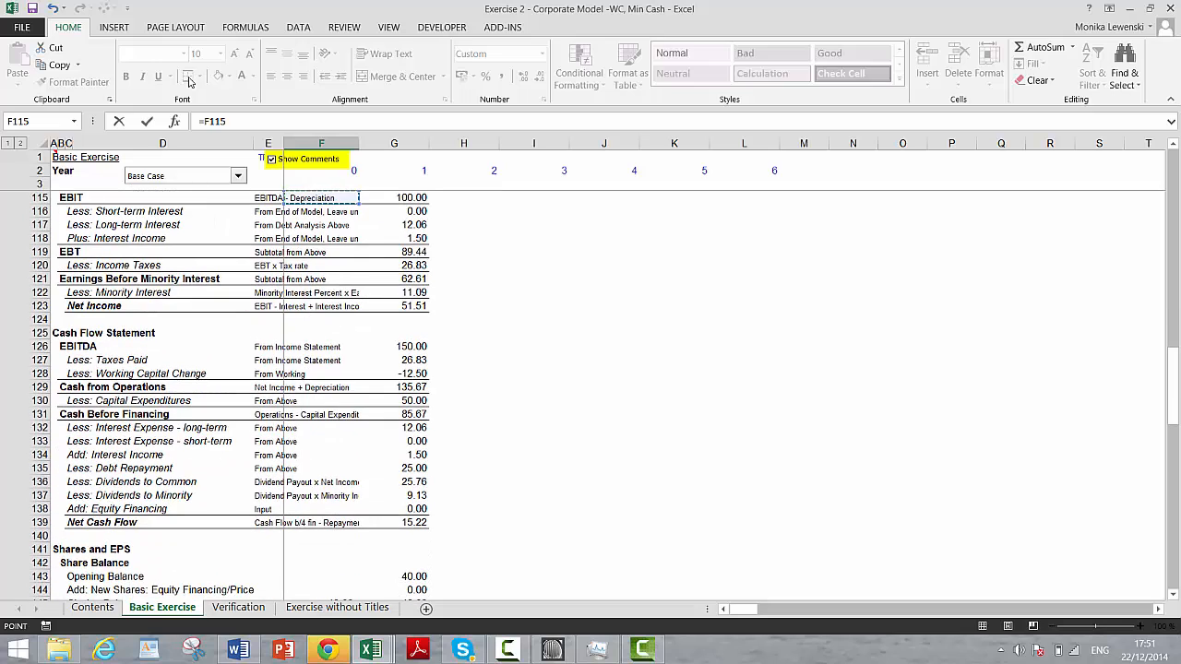
key(Page_Up)
key(Down)
key(Down)
key(Down)
key(Down)
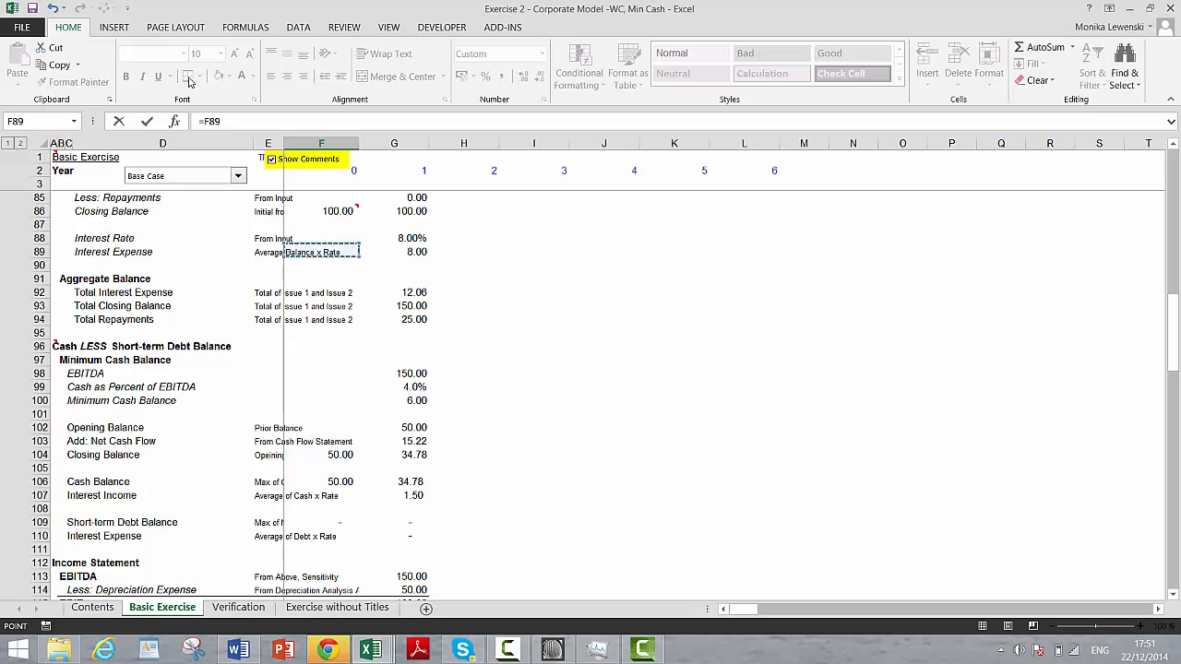
key(Down)
key(Down)
key(Down)
key(Down)
key(Down)
key(Down)
key(Down)
key(Down)
key(Down)
key(Down)
key(Down)
key(Down)
key(Down)
key(Down)
key(Down)
key(Down)
key(Down)
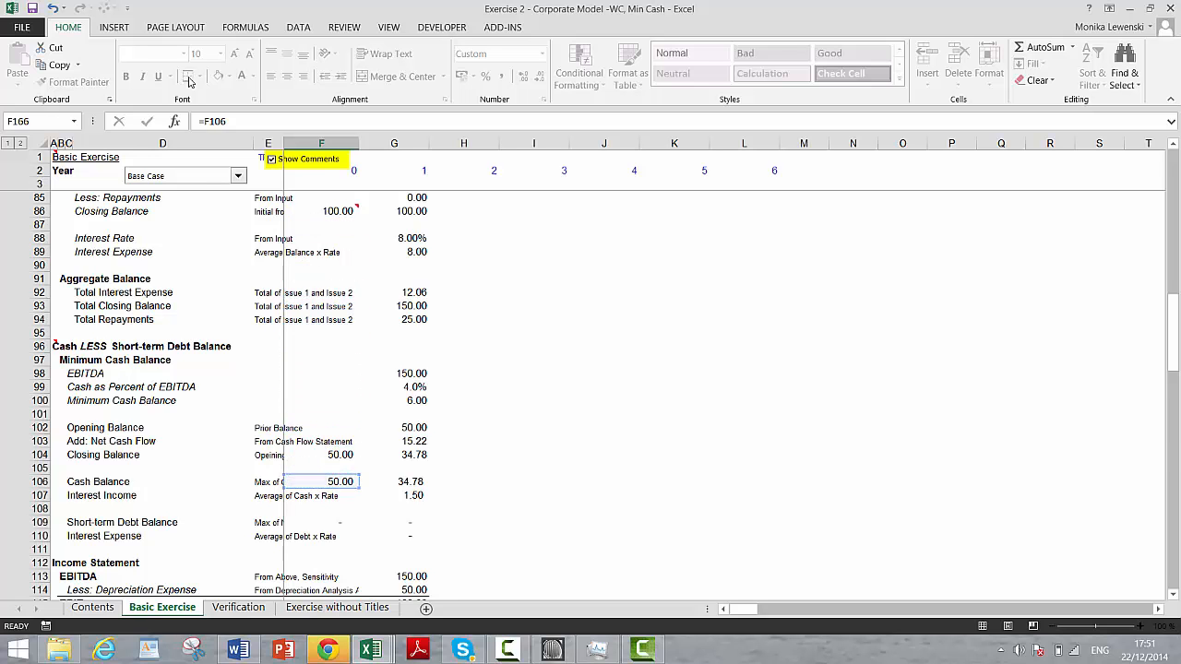
key(Return)
Link the year 0 Working Capital line in F167 to the Working Capital Balance of the Working Capital Analysis with =F60.
text(=)
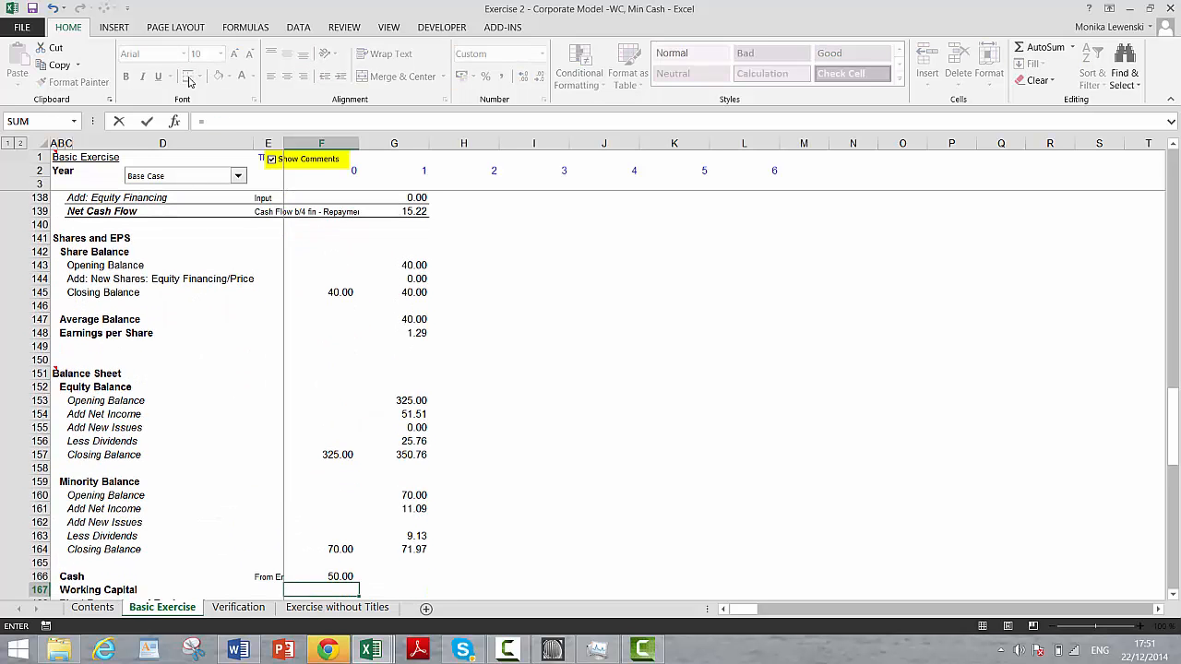
key(Up)
key(Up)
key(Up)
key(Up)
key(Up)
key(Up)
key(Up)
key(Up)
key(Up)
key(Up)
key(Up)
key(Up)
key(Up)
key(Up)
key(Up)
key(Up)
key(Up)
key(Up)
key(Up)
key(Up)
key(Down)
key(Down)
key(Down)
key(Down)
key(Down)
key(Down)
key(Down)
key(Down)
key(Down)
key(Down)
key(Down)
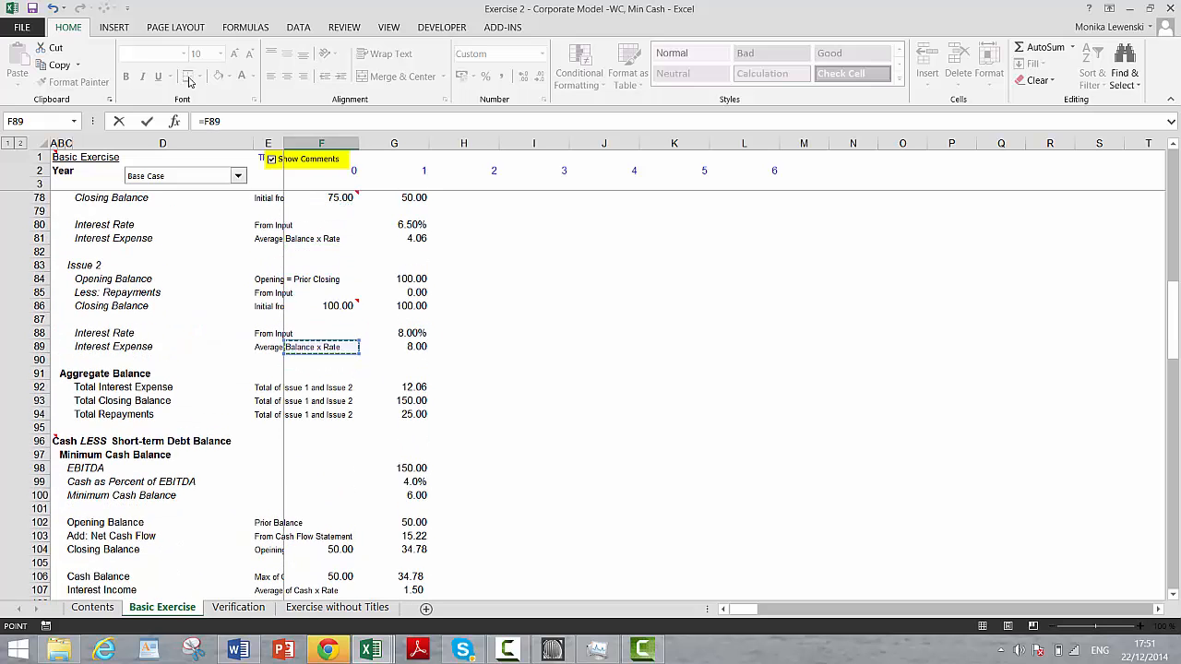
key(Up)
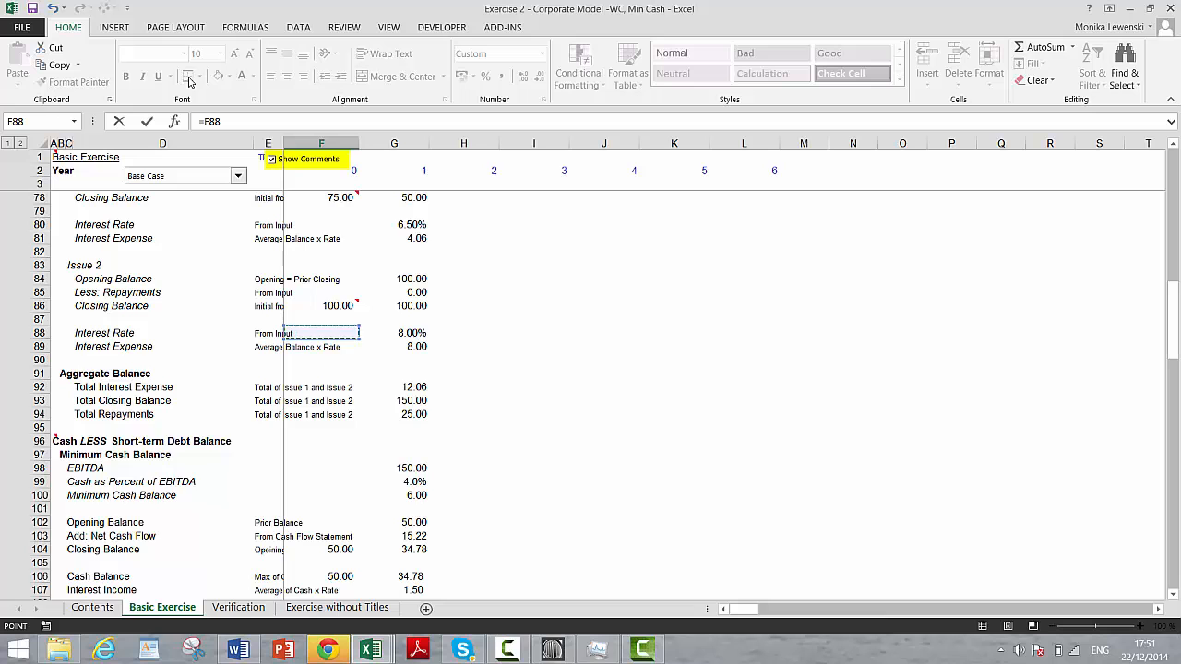
key(Up)
key(Up)
key(Up)
key(Up)
key(Up)
key(Up)
key(Up)
key(Up)
key(Up)
key(Up)
key(Up)
key(Up)
key(Up)
key(Up)
key(Up)
key(Up)
key(Up)
key(Up)
key(Up)
key(Up)
key(Down)
key(Down)
key(Down)
key(Down)
key(Down)
key(Down)
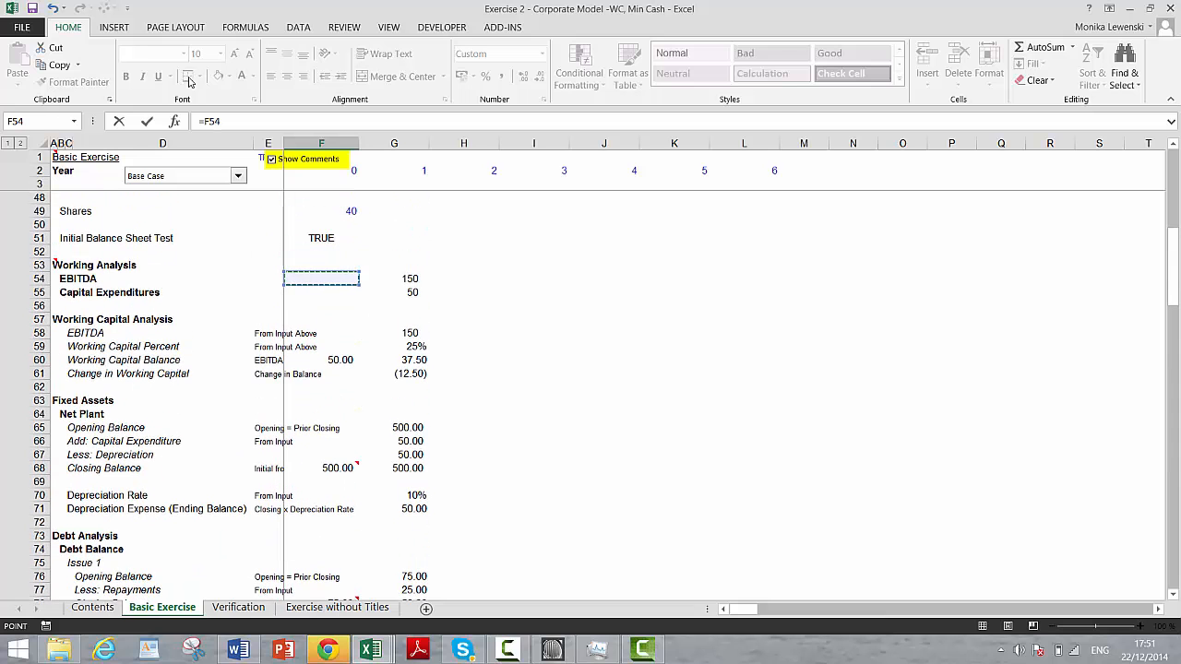
key(Down)
key(Down)
key(Down)
key(Down)
key(Down)
key(Down)
key(Escape)
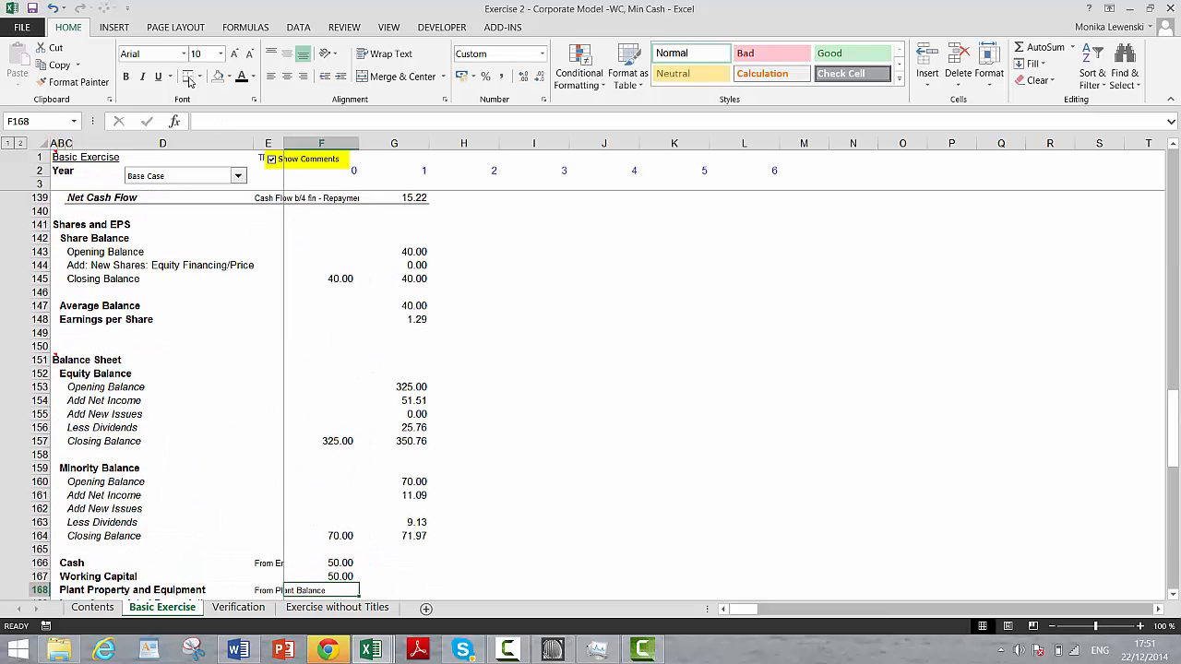
Delete the entire Plant Property and Equipment row, row 168, from the Balance Sheet.
key(Down)
key(Up)
key(Left)
key(Left)
key(Left)
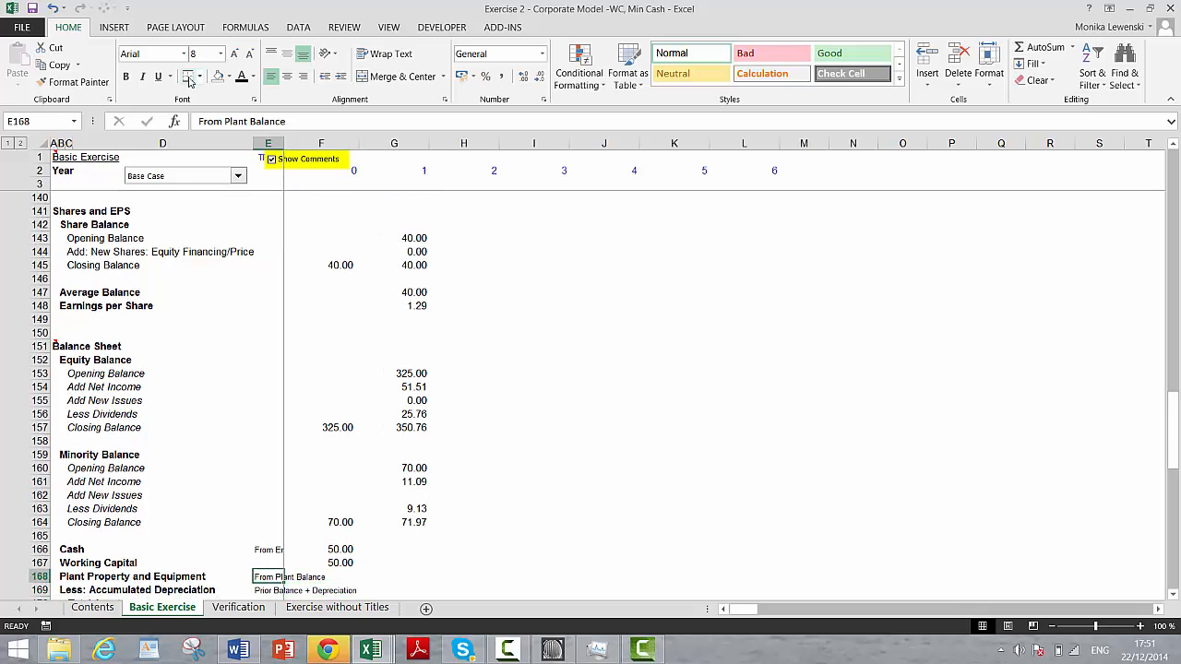
key(Left)
key(shift+space)
key(ctrl+minus)
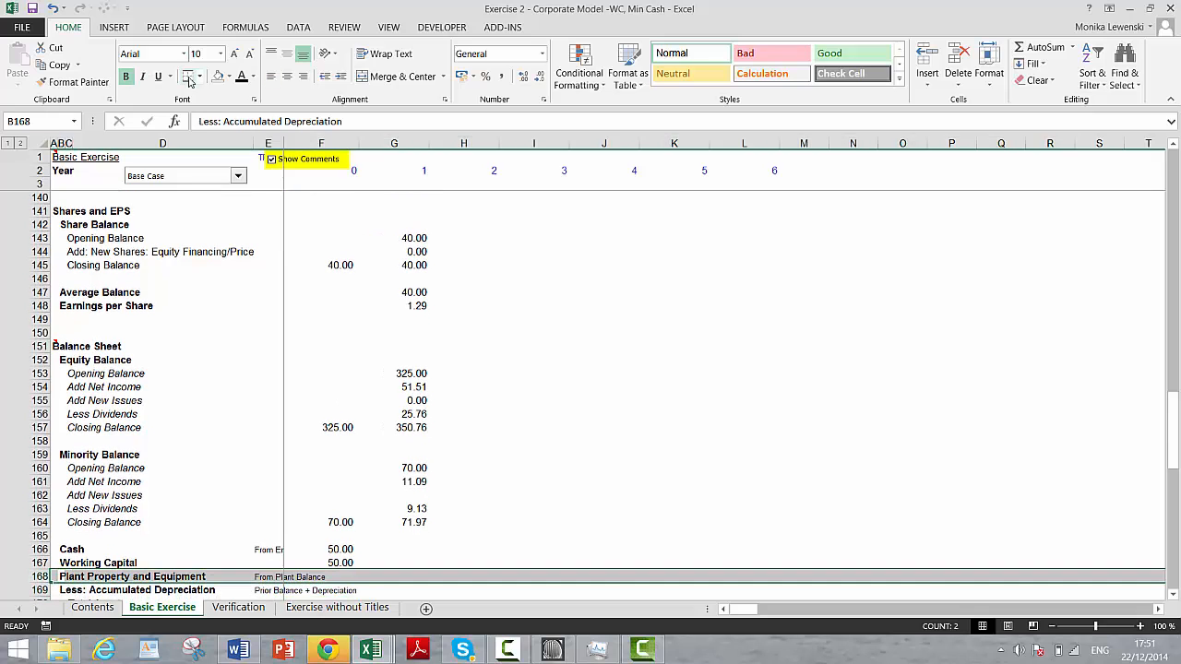
Replace the Less: Accumulated Depreciation label in B168 with Net Plant.
key(Right)
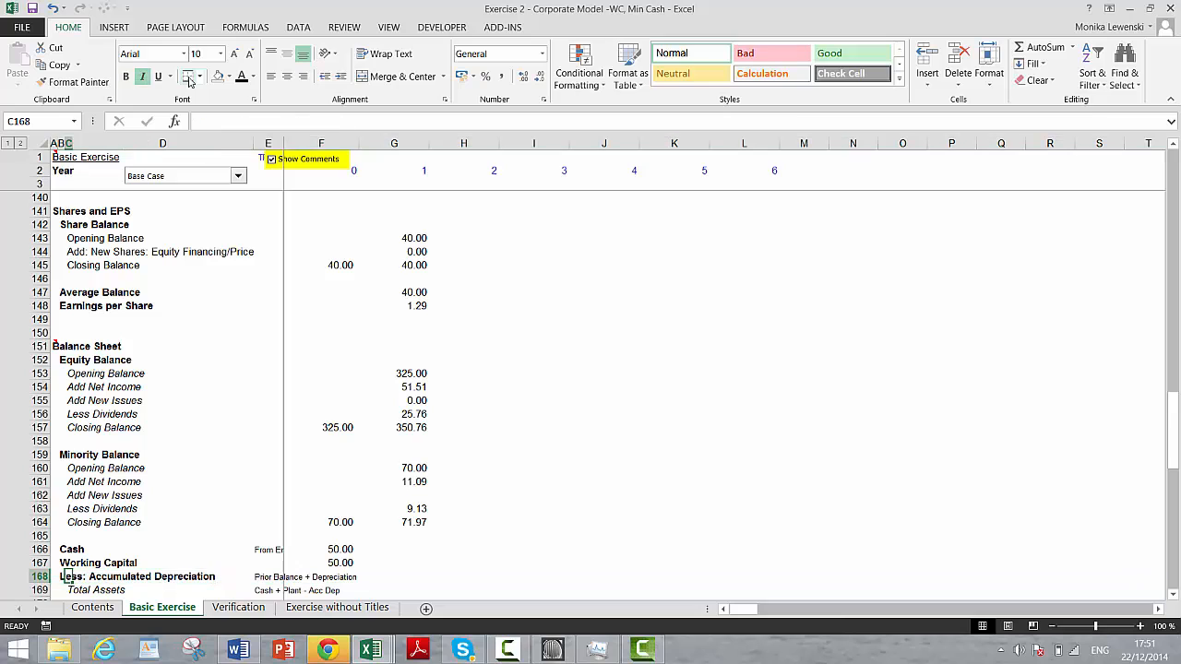
key(Delete)
text(Net Pla)
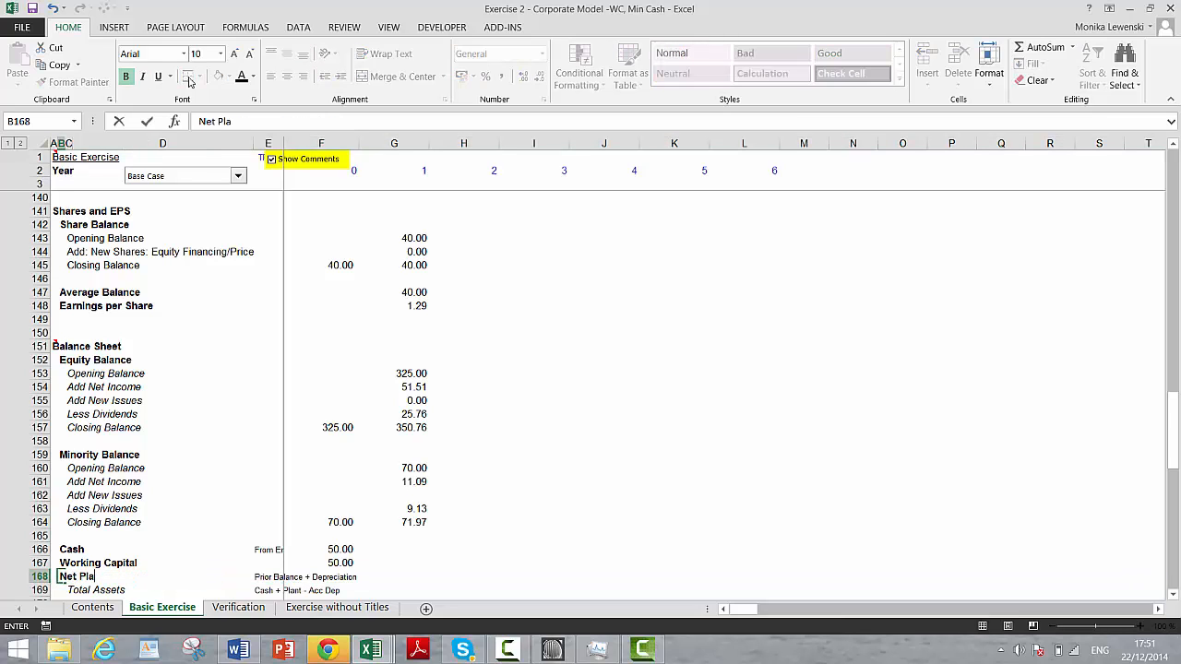
key(Return)
Link the year 0 Net Plant line of the Balance Sheet in F168 to the Net Plant closing balance under Fixed Assets with =F68.
key(Right)
key(Right)
key(Right)
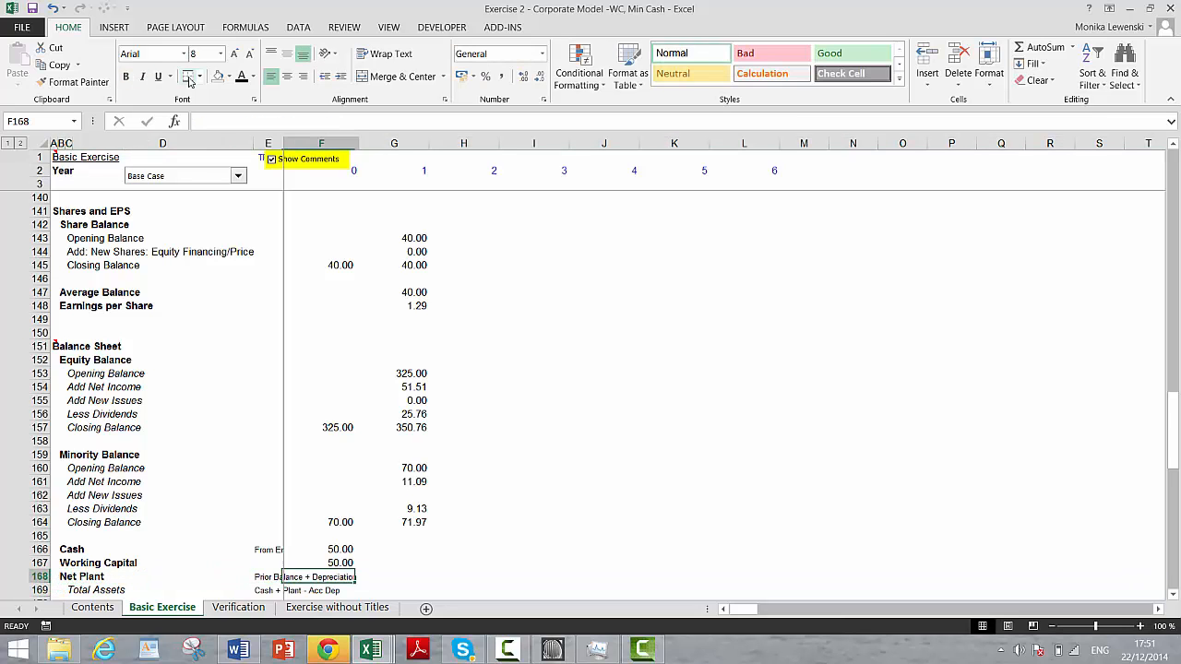
text(=)
key(Page_Up)
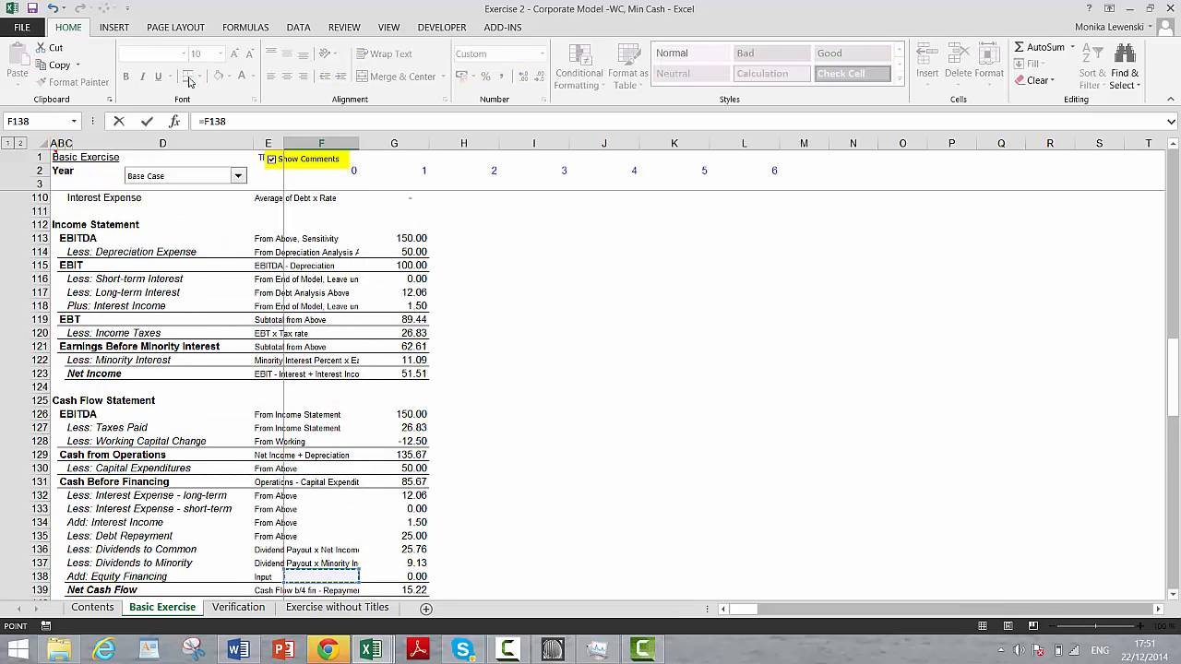
key(Page_Up)
key(Page_Up)
key(Down)
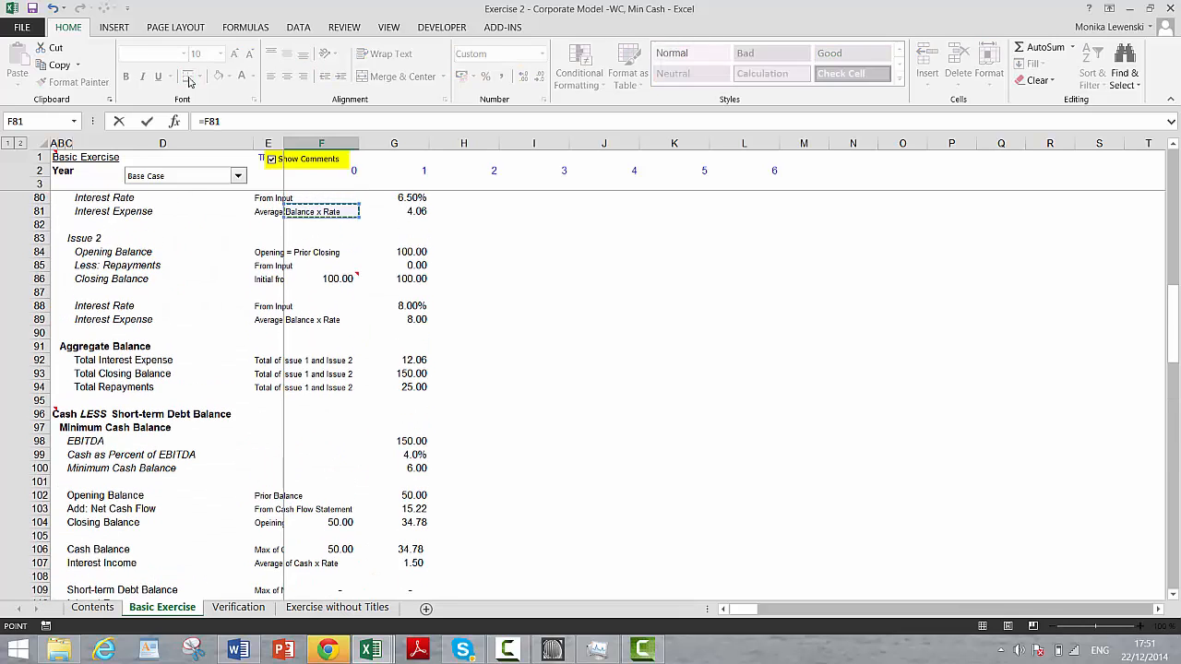
key(Up)
key(Up)
key(Up)
key(Up)
key(Up)
key(Up)
key(Up)
key(Up)
key(Up)
key(Up)
key(Up)
key(Up)
key(Up)
key(Up)
key(Up)
key(Up)
key(Up)
key(Up)
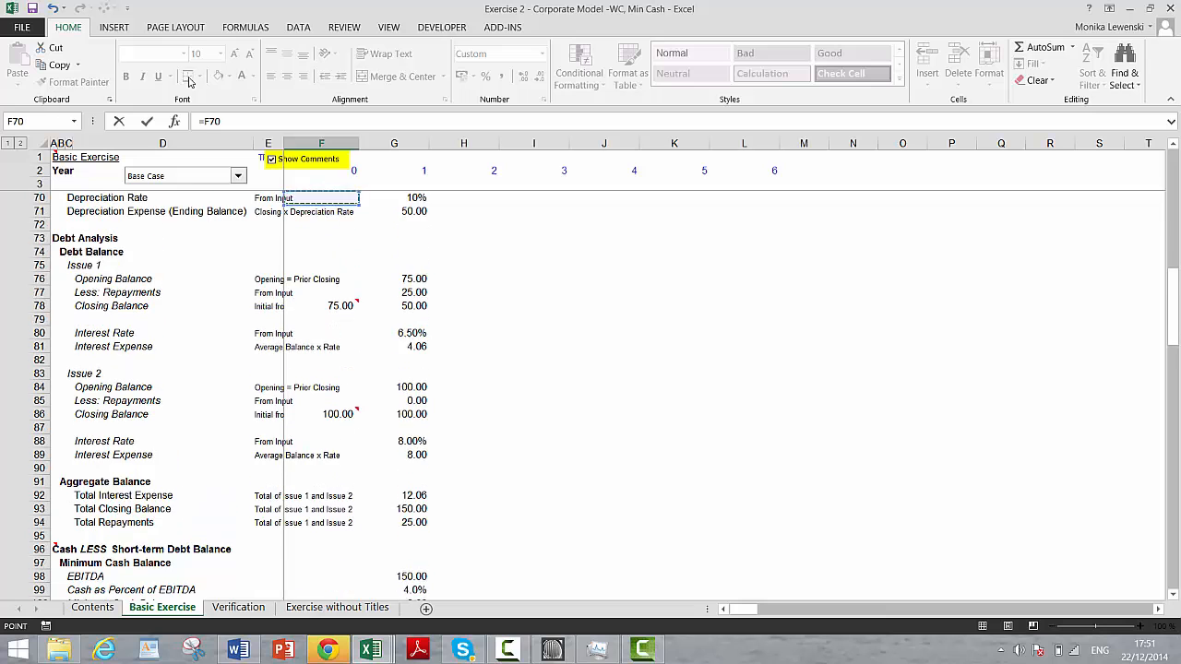
key(Up)
key(Up)
key(Up)
key(Down)
key(Down)
key(Down)
key(Down)
key(Down)
key(Down)
key(Down)
key(Down)
key(Down)
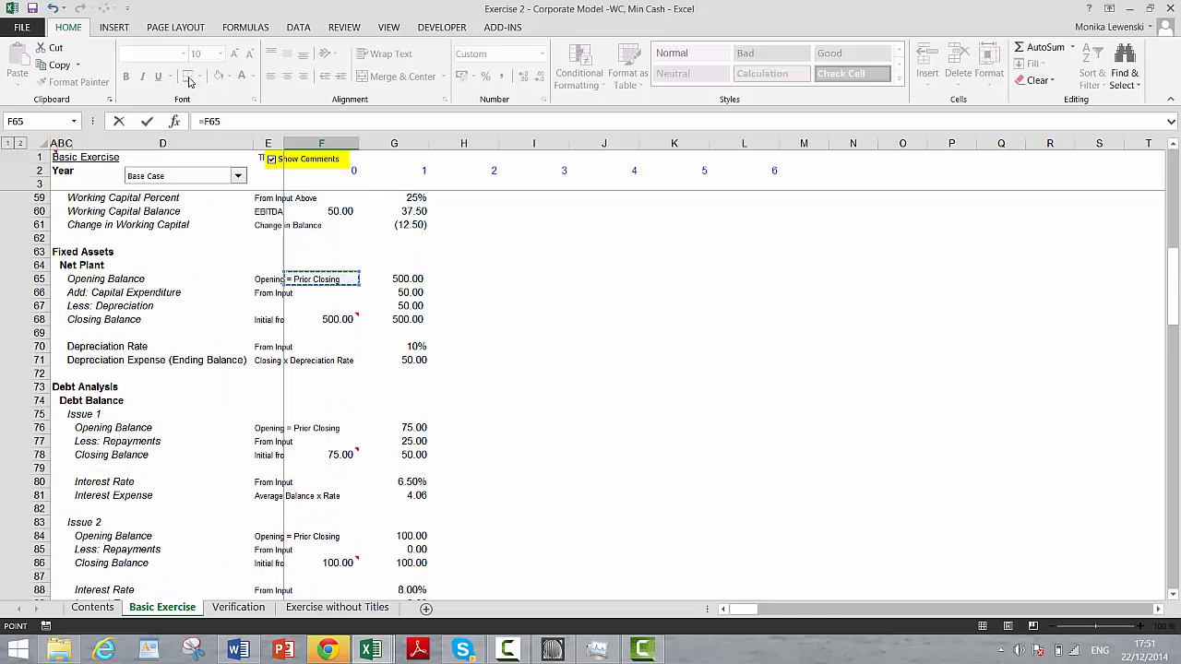
key(Return)
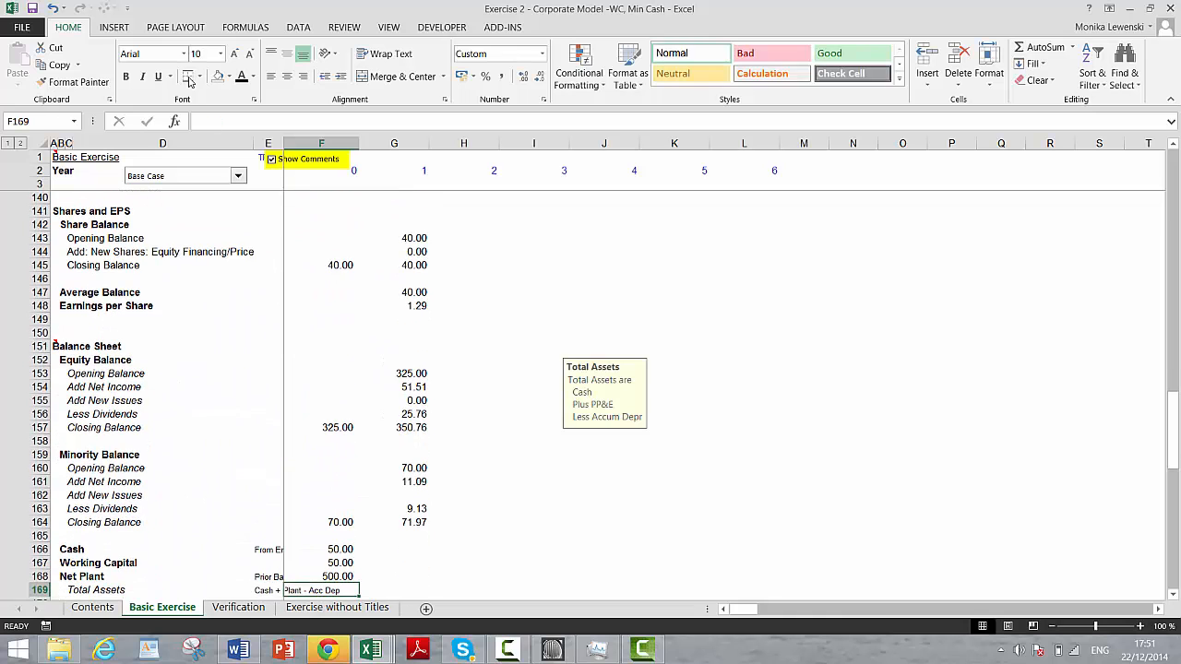
Sum the year 0 Cash, Working Capital and Net Plant lines into Total Assets in F169 with =SUM(F166:F168).
key(Down)
key(Up)
key(Up)
key(Down)
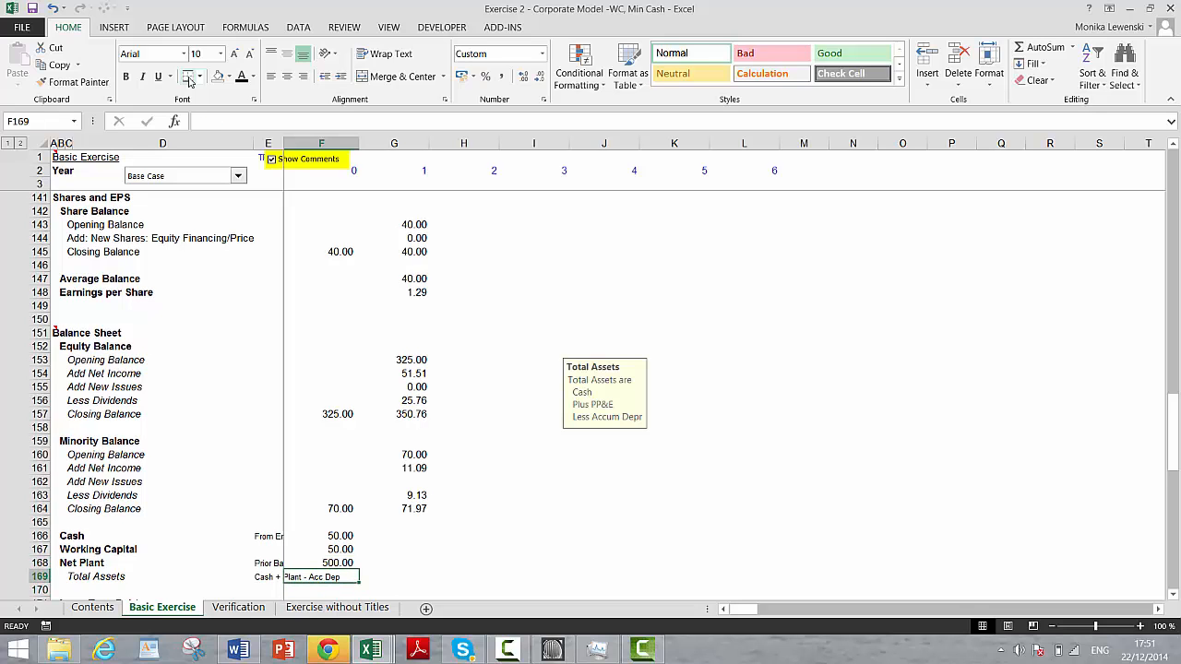
key(alt+equal)
key(Return)
key(Up)
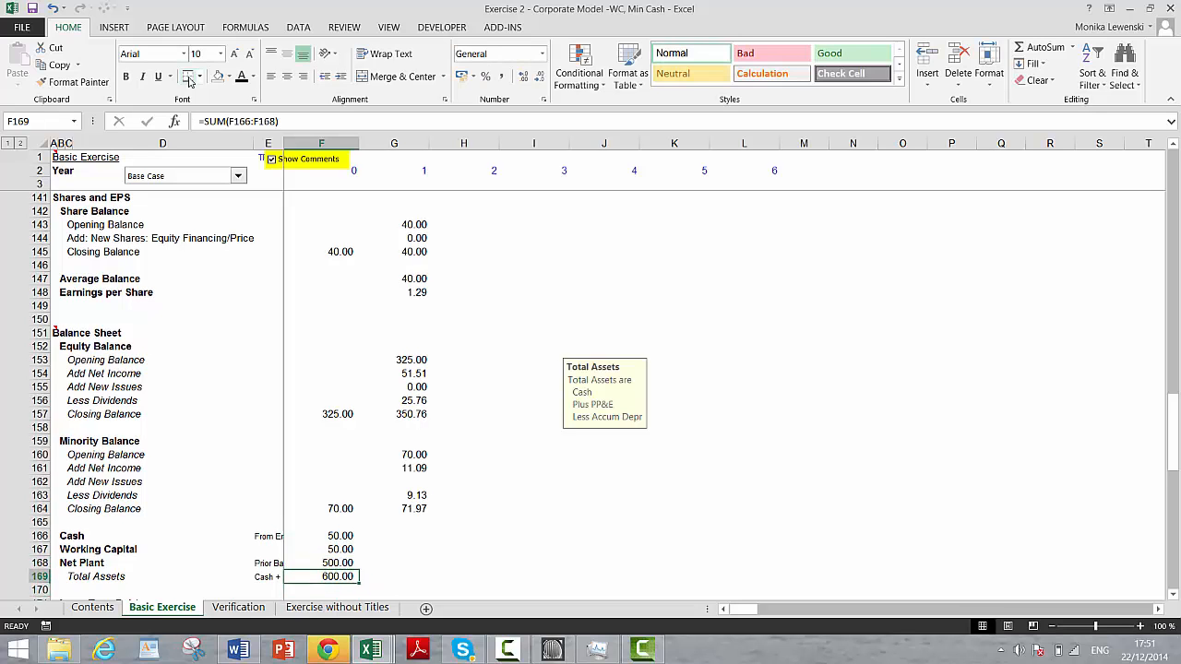
Copy the year 0 asset formulas in F166:F169 across to year 1 in column G.
key(Up)
key(Up)
key(Up)
key(shift+Down)
key(shift+Down)
key(shift+Down)
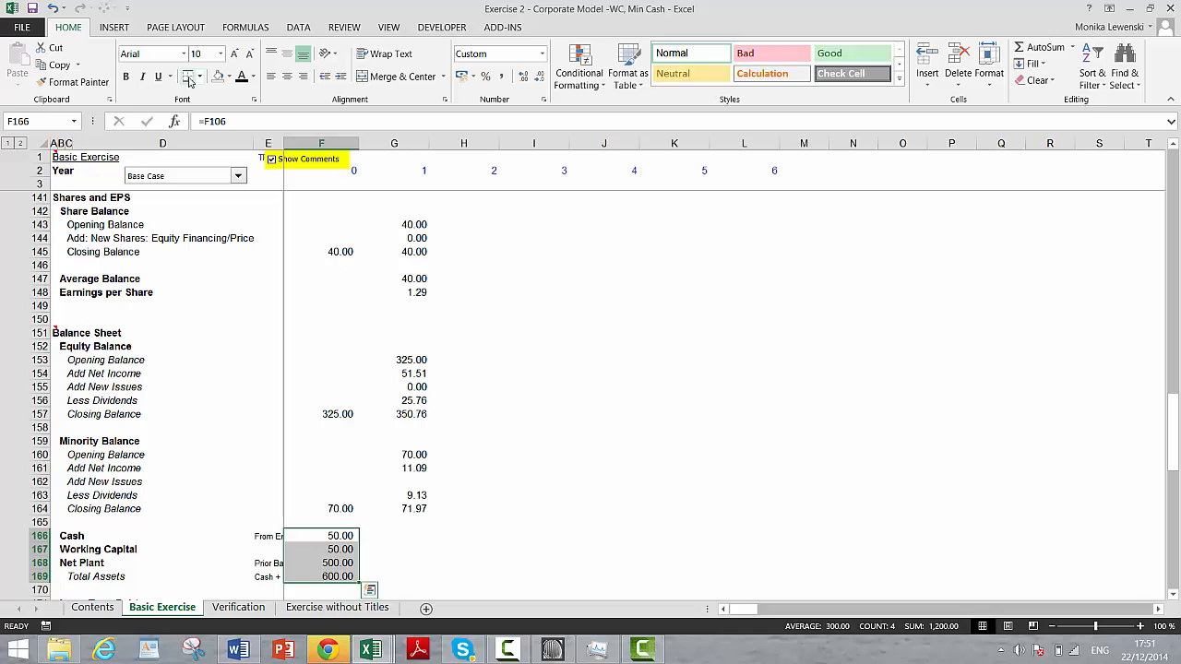
key(ctrl+shift+r)
key(Right)
key(Right)
key(Right)
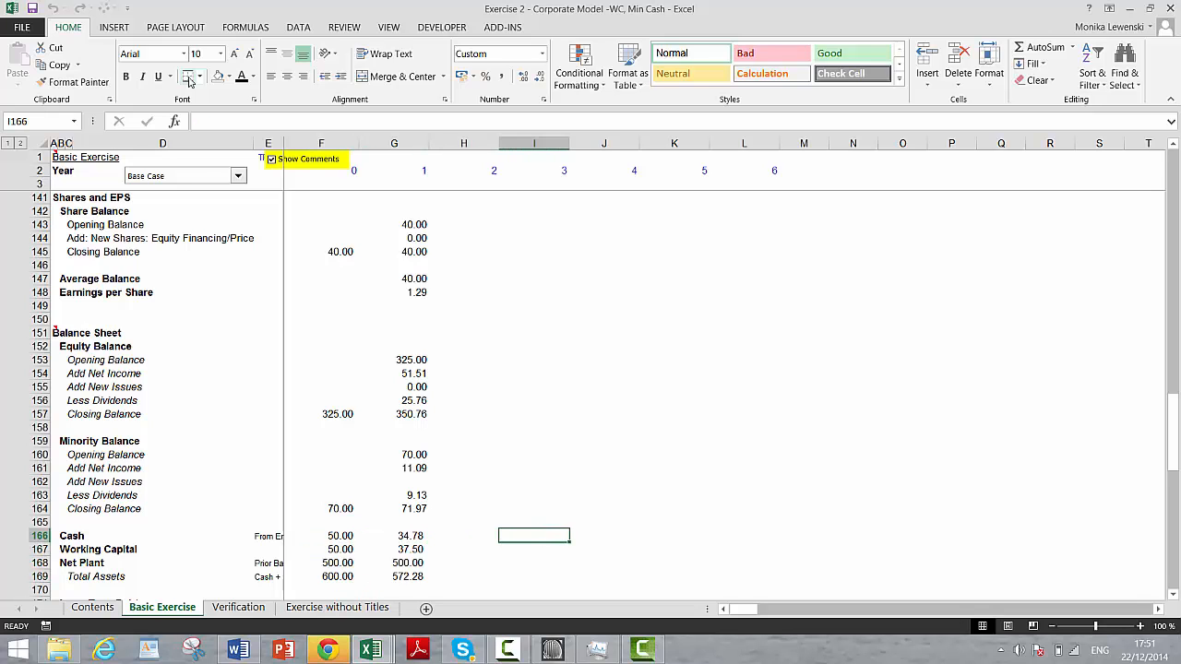
Examine the liabilities, capital and test rows below Total Assets in the Balance Sheet.
key(Left)
key(Down)
key(Down)
key(Down)
key(Down)
key(Down)
key(Down)
key(Down)
key(Down)
key(Down)
key(Down)
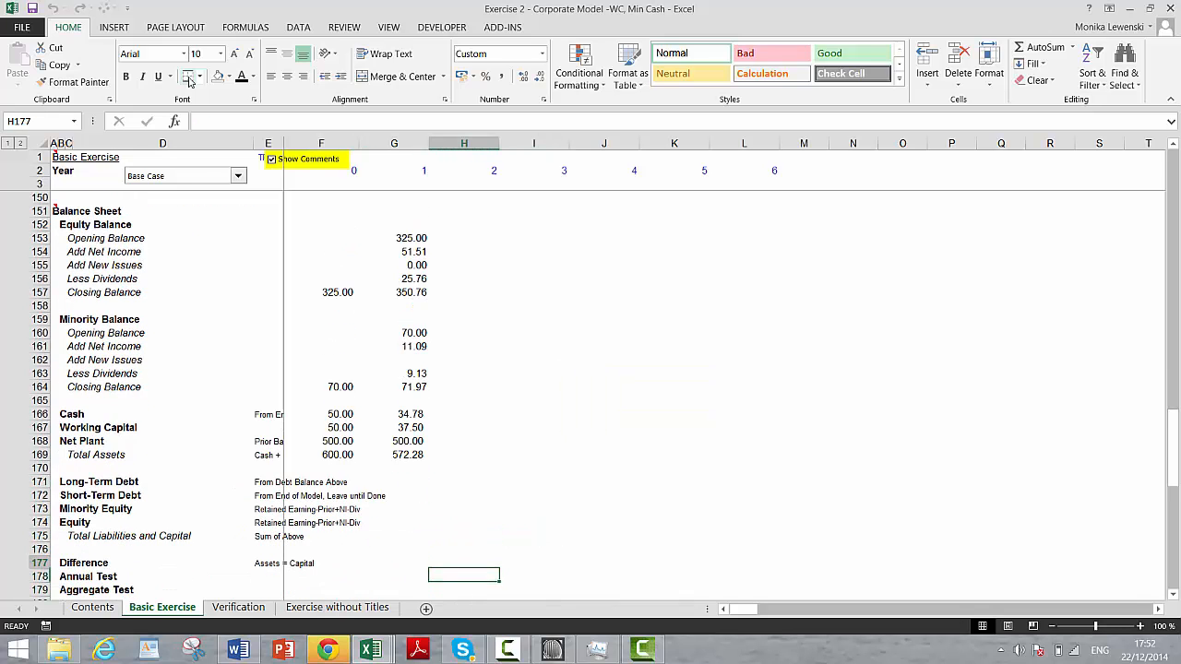
Apply the Number format with two decimals to the year 1 asset lines in G166:G169.
key(Up)
key(Up)
key(Up)
key(Up)
key(Up)
key(Up)
key(Up)
key(Up)
key(Up)
key(Up)
key(Up)
key(Left)
key(Up)
key(Up)
key(Down)
key(Down)
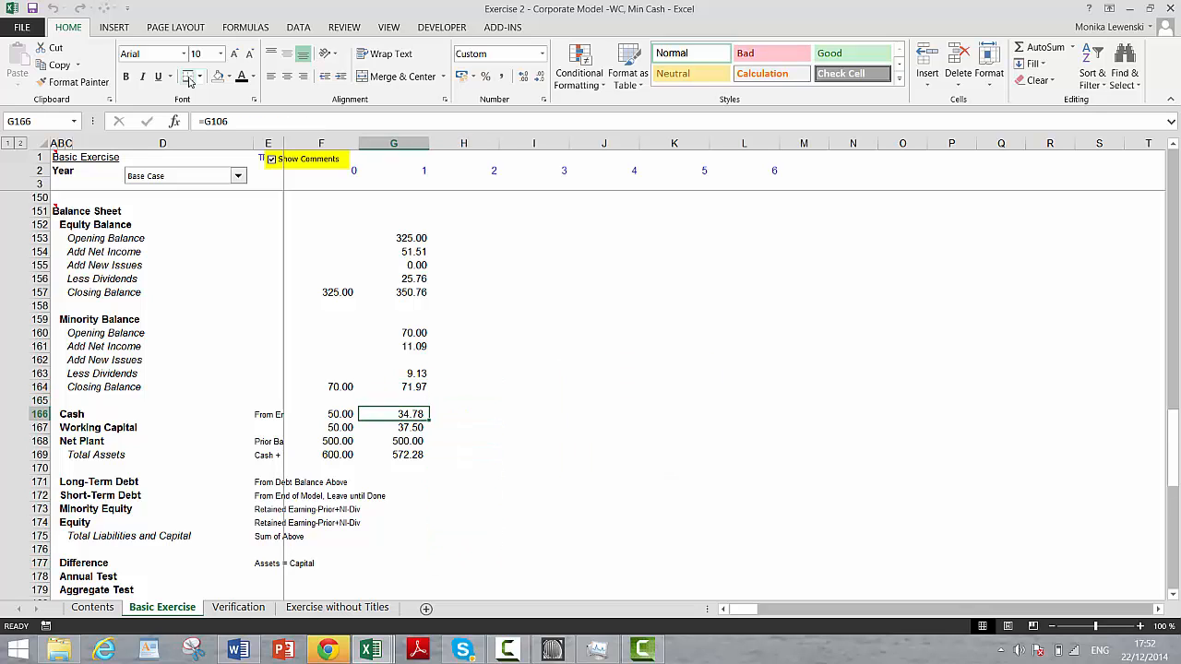
key(shift+Down)
key(shift+Down)
key(shift+Down)
key(ctrl+shift+1)
Link the year 1 Long-Term Debt line in G171 to the Total Closing Balance of the aggregate debt with =G93.
key(Down)
key(Down)
key(Down)
key(Down)
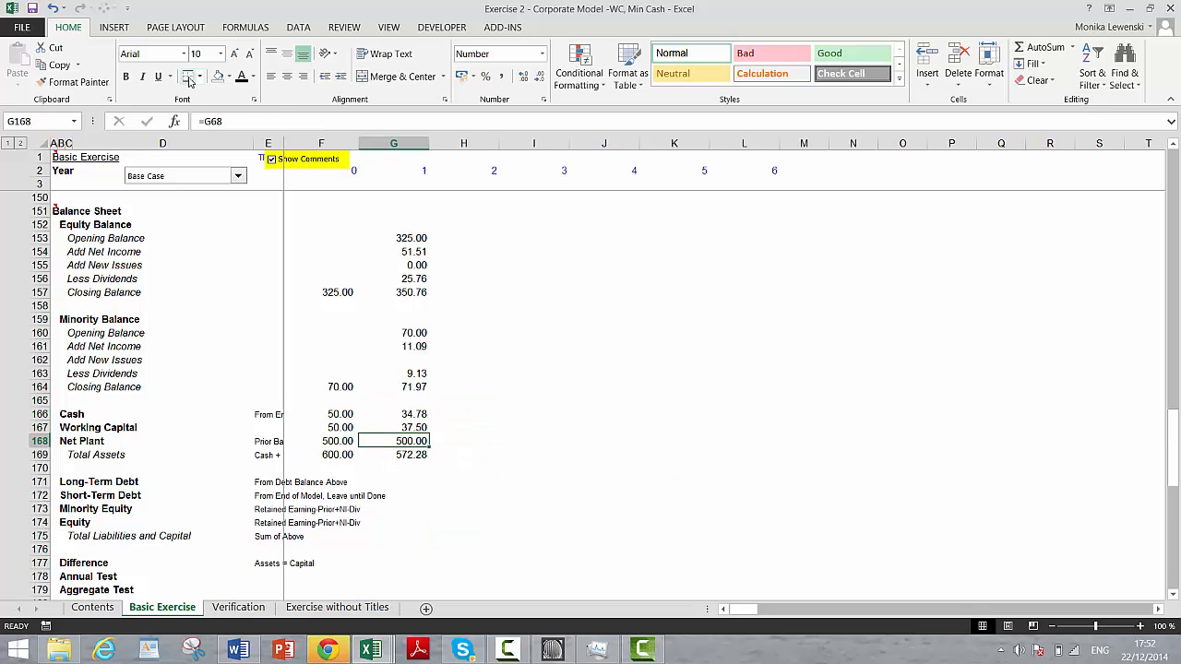
key(Down)
text(=)
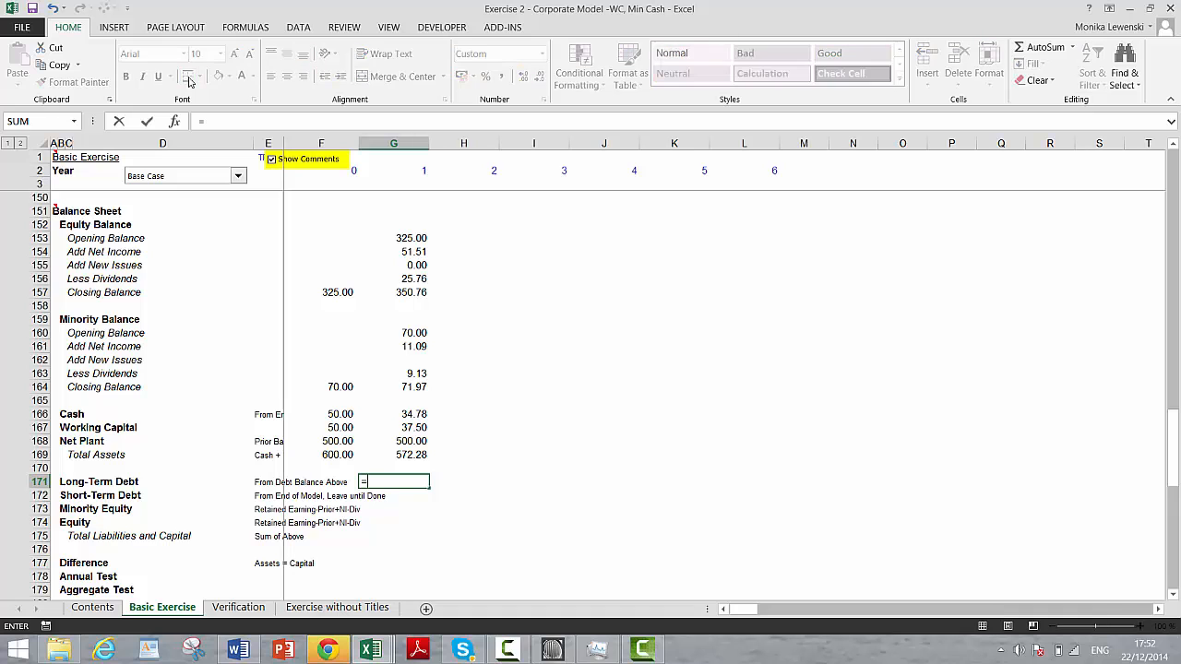
key(Page_Up)
key(Page_Up)
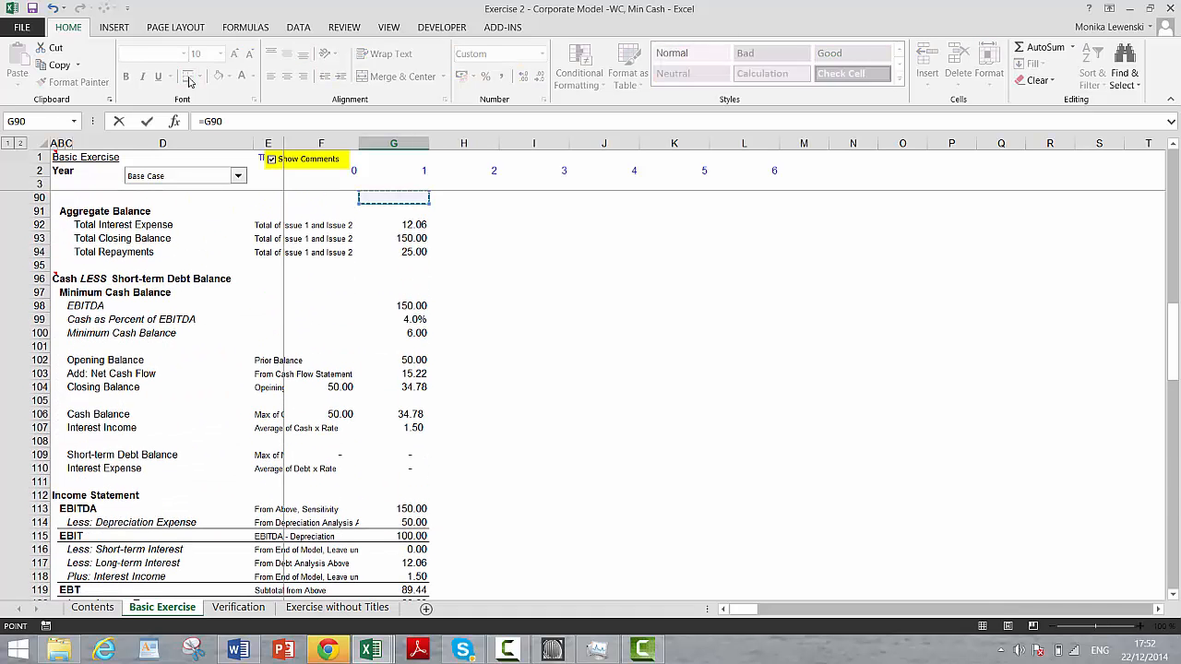
key(Down)
key(Down)
key(Down)
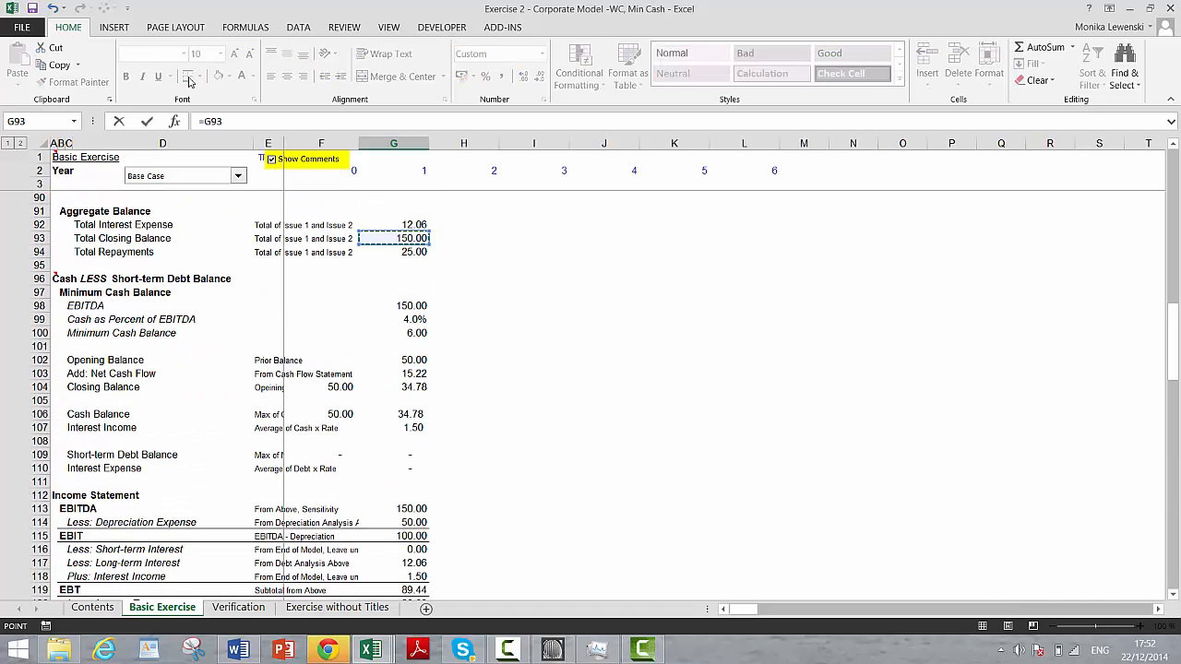
key(Return)
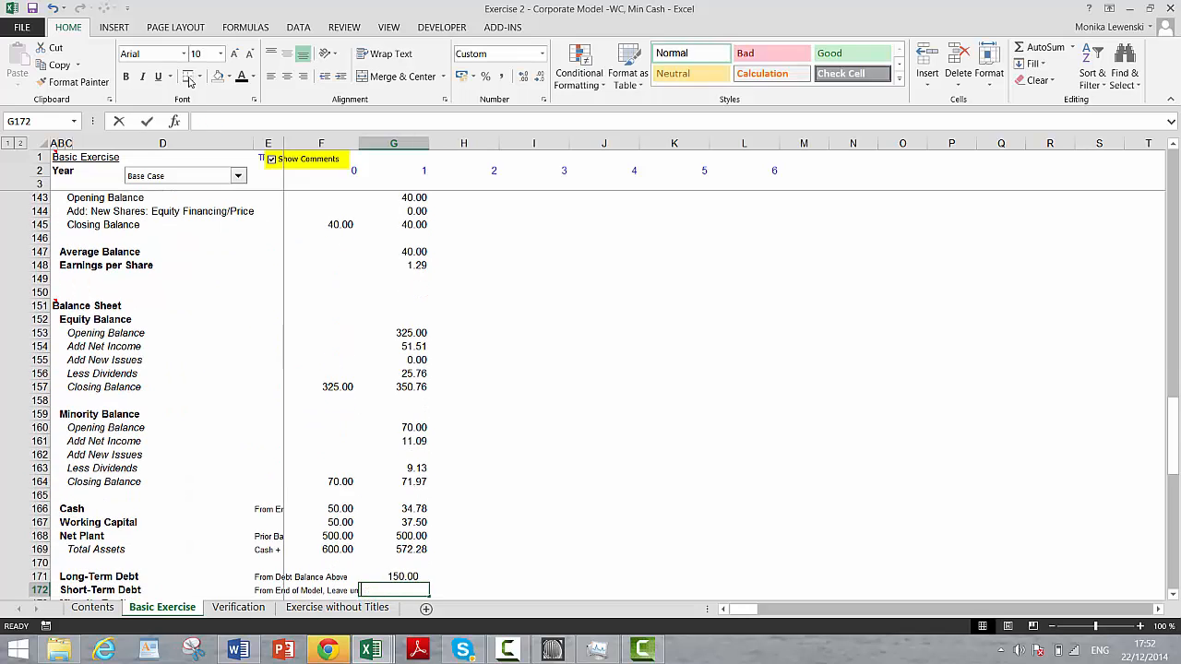
Link the year 1 Short-Term Debt line in G172 to the Short-term Debt Balance above with =G109.
text(=)
key(Page_Up)
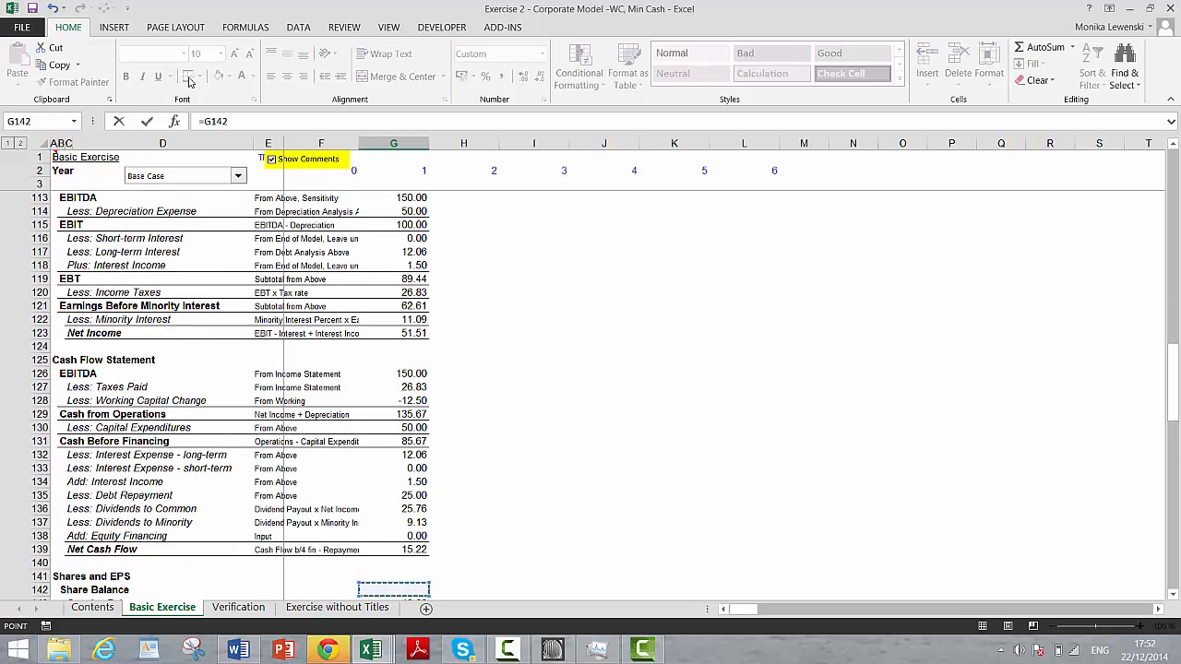
key(Page_Up)
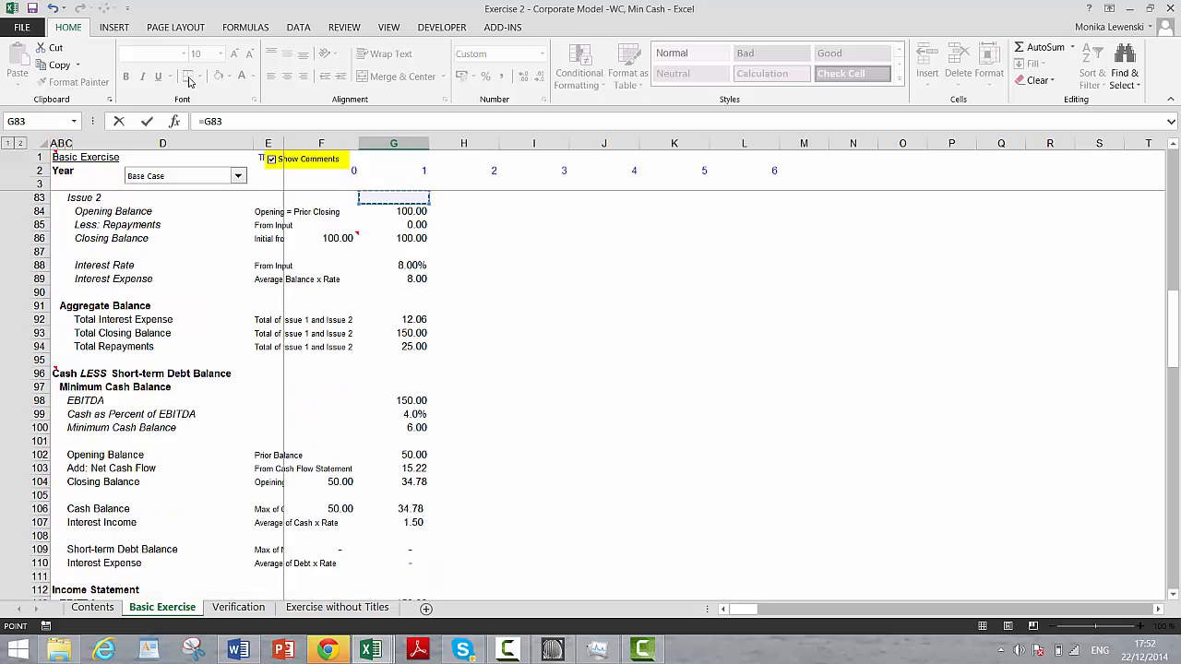
key(Down)
key(Down)
key(Down)
key(Down)
key(Down)
key(Down)
key(Down)
key(Down)
key(Down)
key(Down)
key(Down)
key(Down)
key(Down)
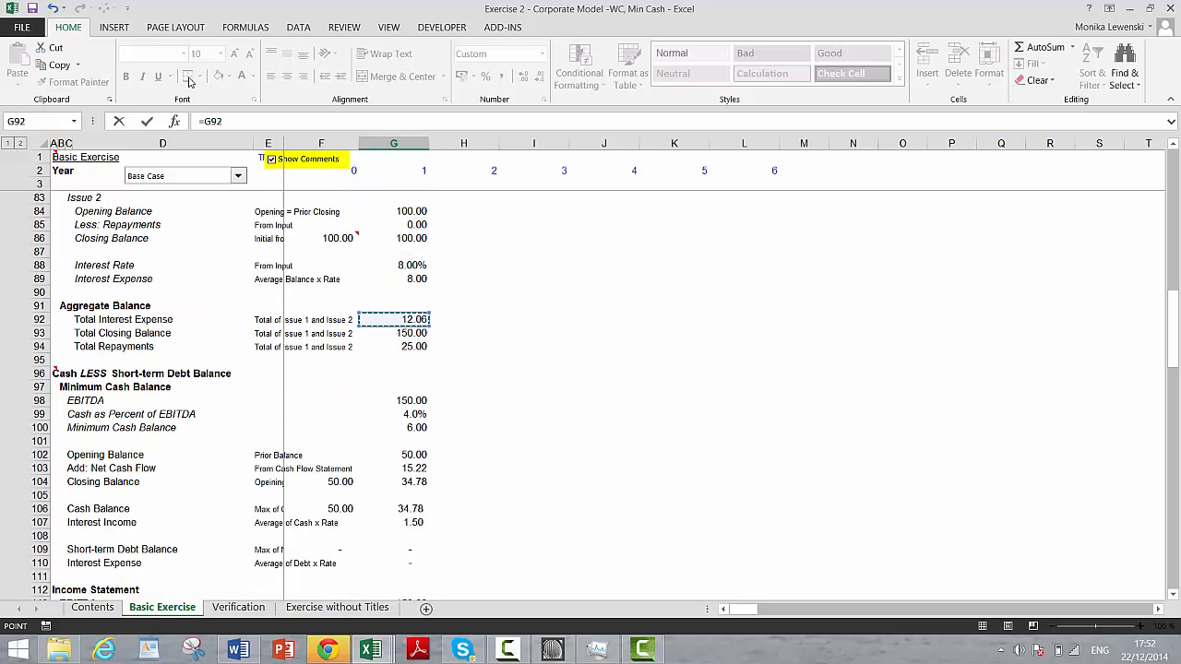
key(Down)
key(Down)
key(Down)
key(Down)
key(Down)
key(Down)
key(Down)
key(Down)
key(Down)
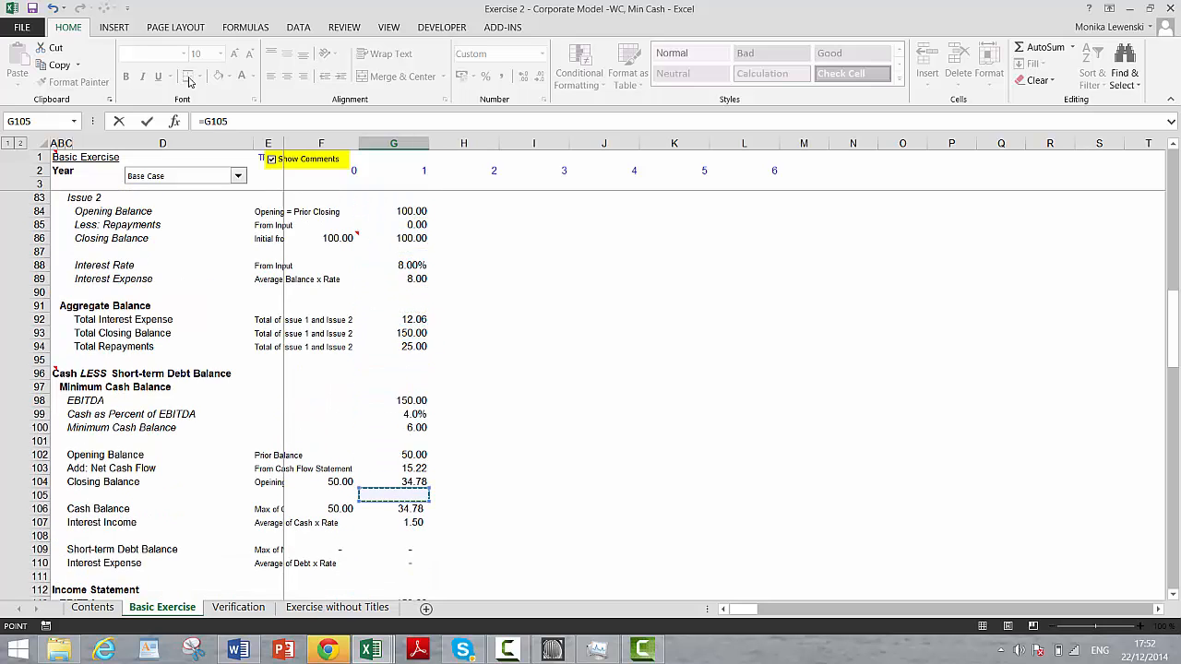
key(Down)
key(Down)
key(Down)
key(Down)
key(Down)
key(Escape)
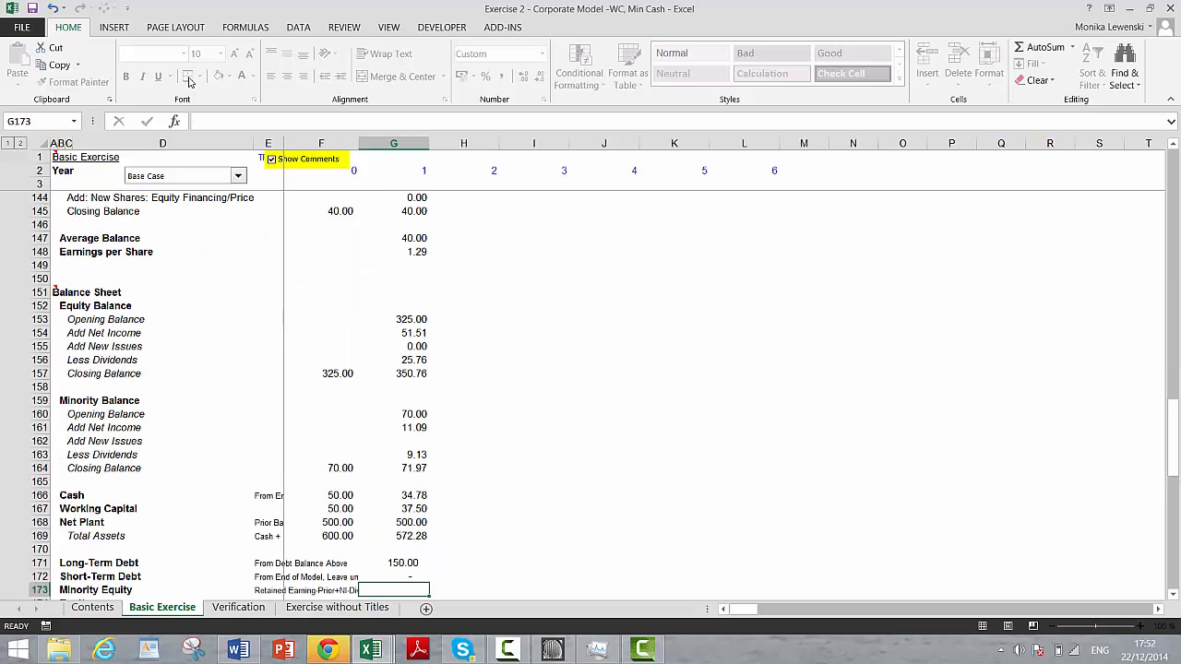
Link the year 1 Minority Equity line in G173 to the closing Minority Balance with =G164.
text(=)
key(Up)
key(Up)
key(Up)
key(Up)
key(Up)
key(Up)
key(Up)
key(Up)
key(Up)
key(Return)
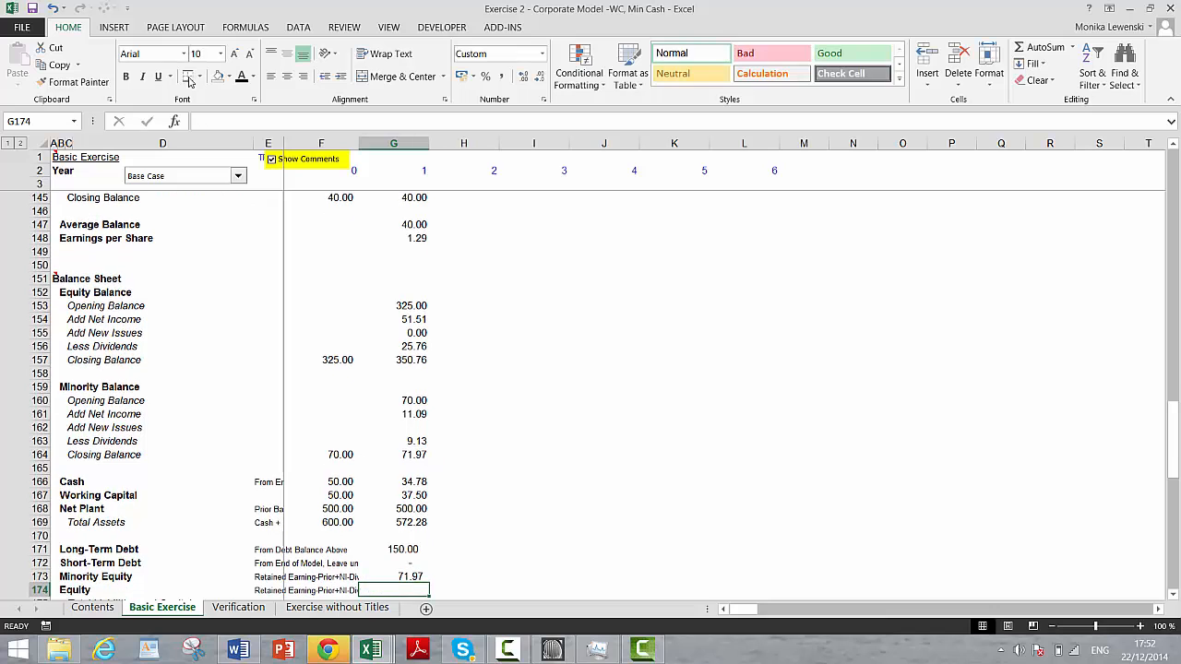
Link the year 1 Equity line in G174 to the closing Equity Balance with =G157.
text(=)
key(Up)
key(Up)
key(Up)
key(Up)
key(Up)
key(Up)
key(Up)
key(Up)
key(Up)
key(Up)
key(Up)
key(Up)
key(Up)
key(Up)
key(Up)
key(Up)
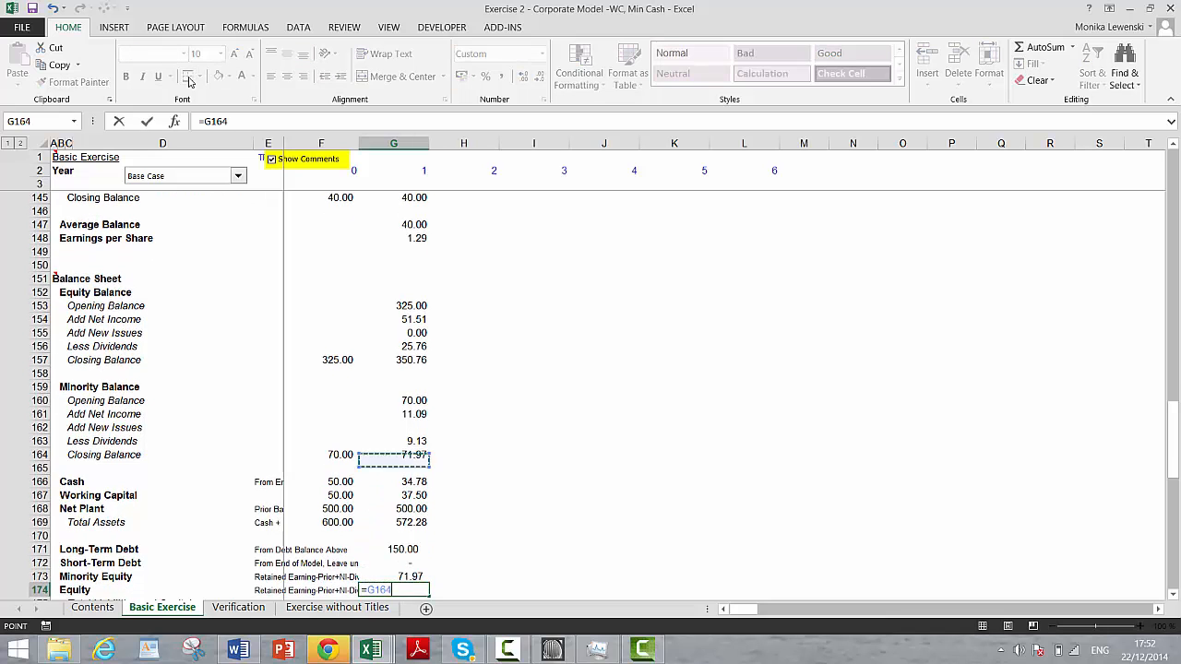
key(Return)
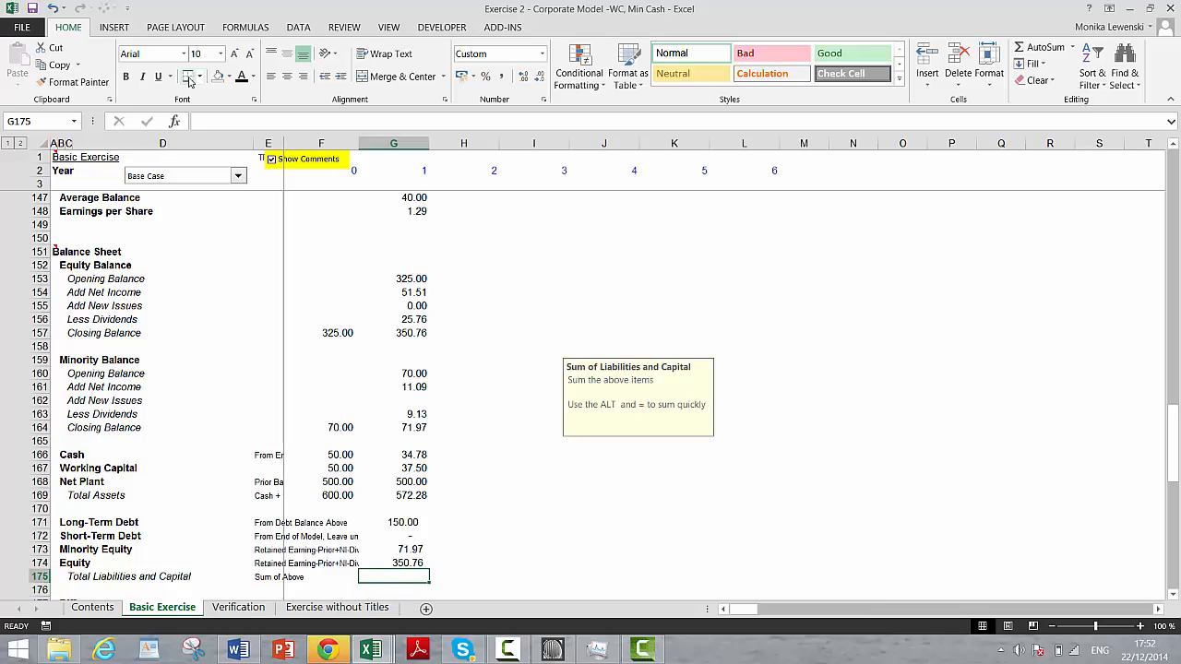
Sum the year 1 Total Liabilities and Capital in G175, and copy G171:G175 into the year 0 column at F171.
key(alt+equal)
key(Return)
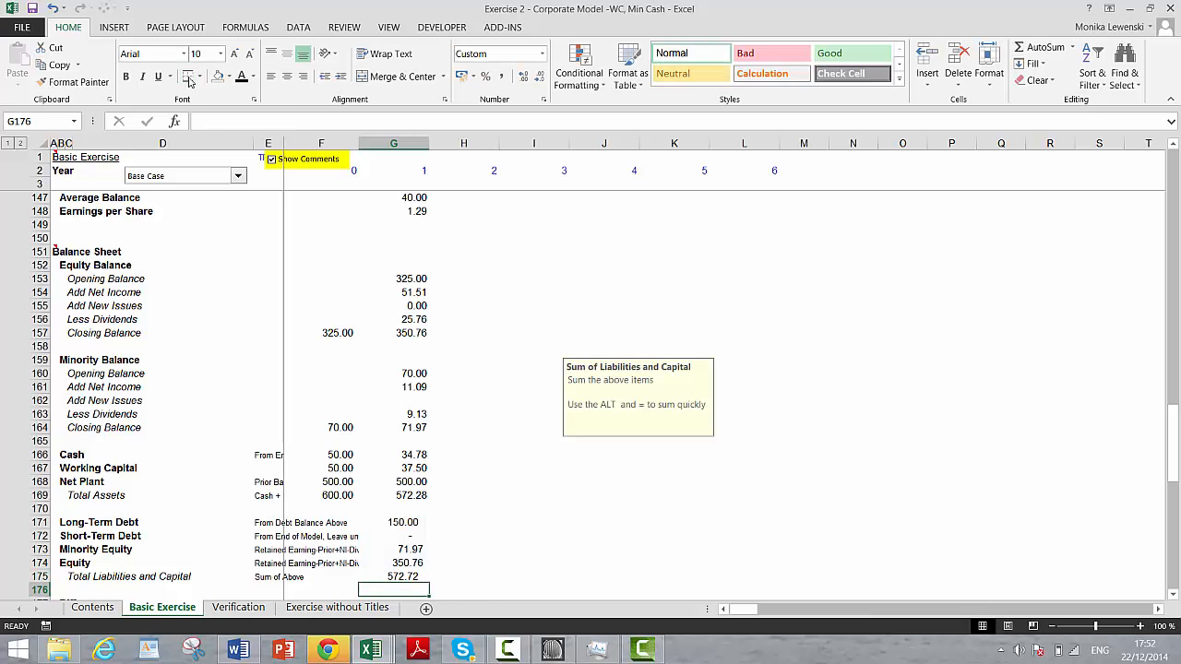
key(Up)
key(Up)
key(Up)
key(Up)
key(Up)
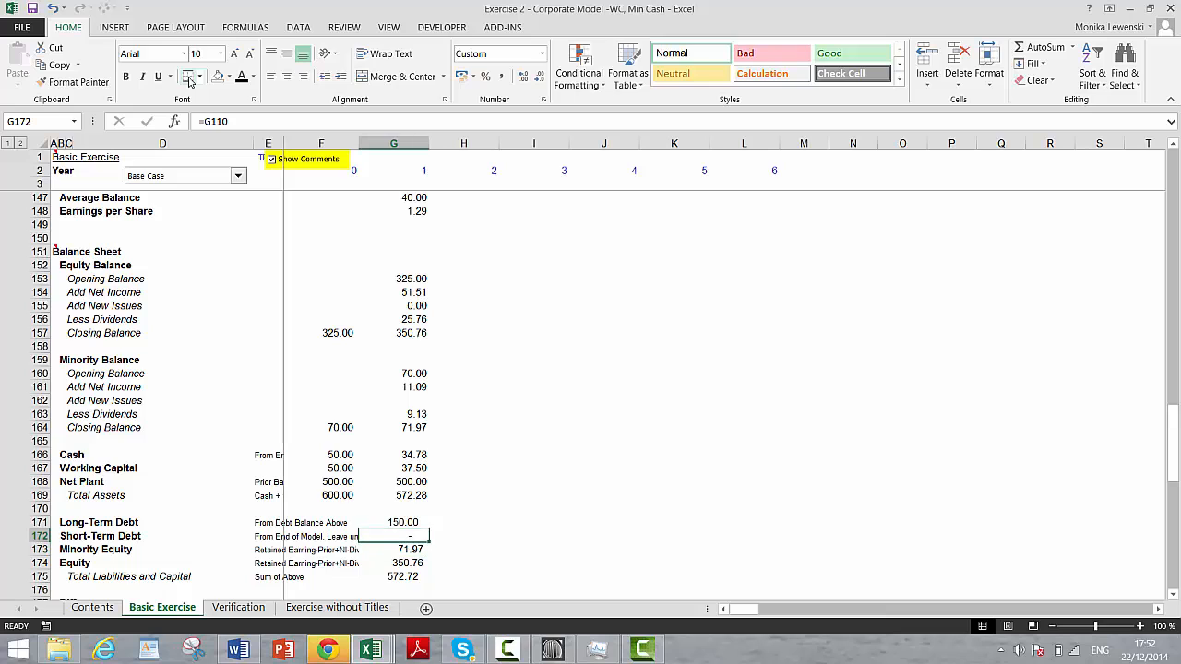
key(Left)
key(Right)
key(shift+Down)
key(shift+Down)
key(shift+Down)
key(shift+Down)
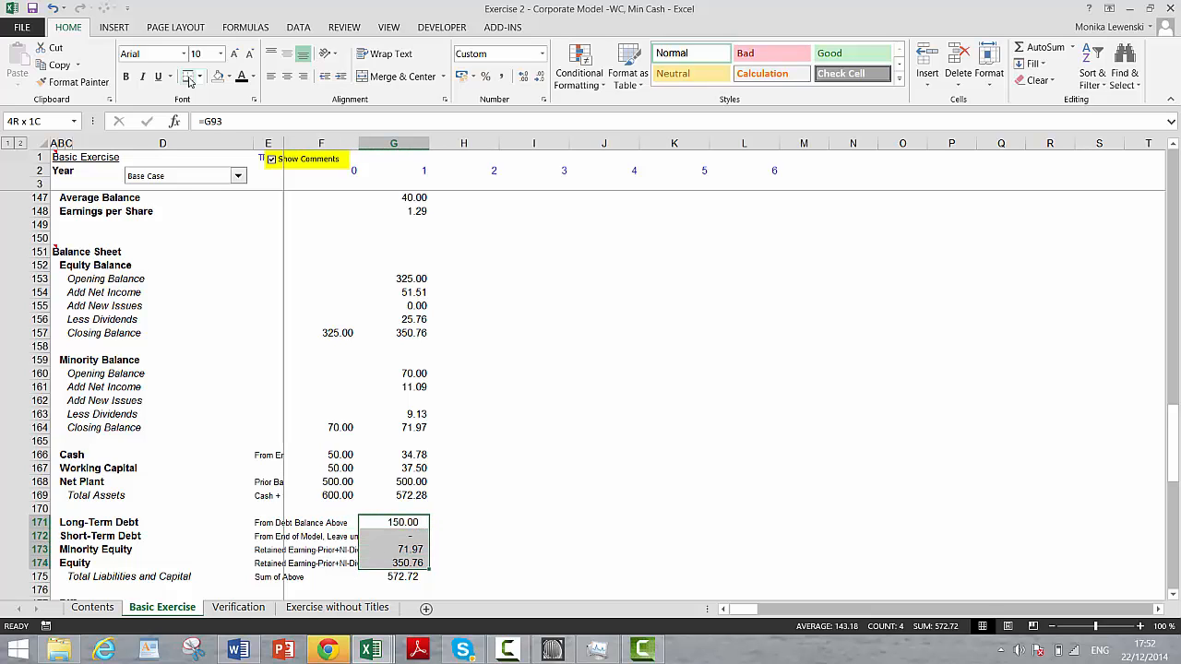
key(ctrl+c)
key(Left)
key(ctrl+v)
Examine the year 0 balance sheet lines, comparing Total Assets with the debt, equity and Total Liabilities and Capital figures.
key(Down)
key(Down)
key(Down)
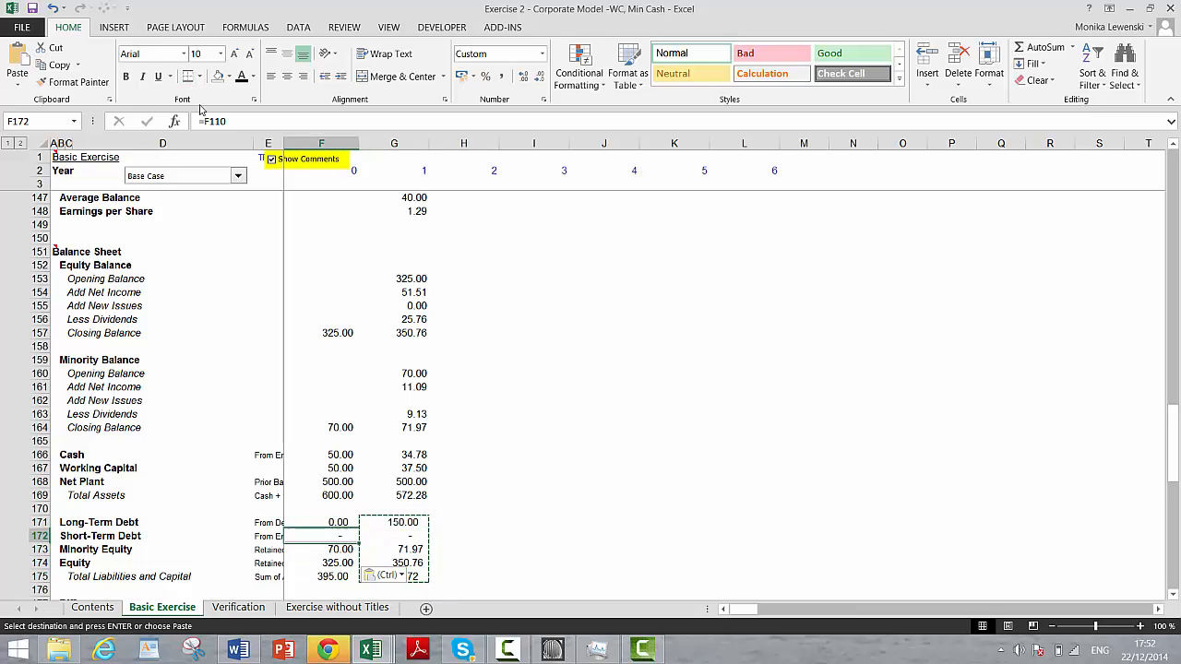
key(Down)
key(Down)
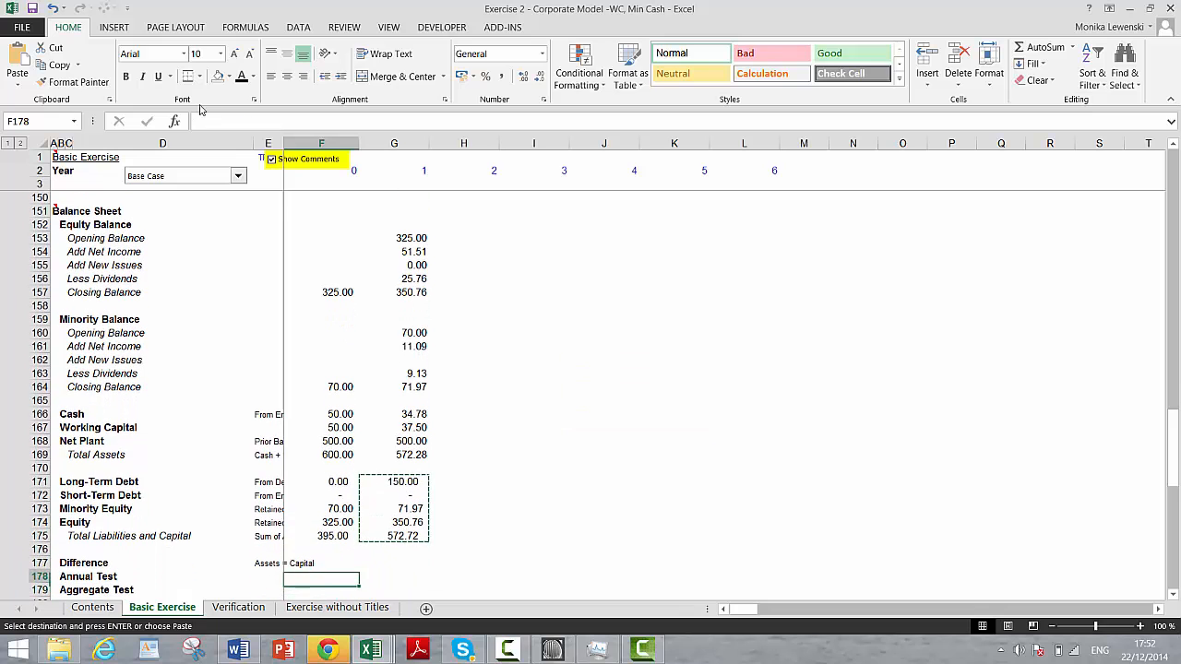
key(Up)
key(Up)
key(Up)
key(Up)
key(Up)
key(Up)
key(Up)
key(Up)
key(Up)
key(Up)
key(Up)
key(Up)
key(Up)
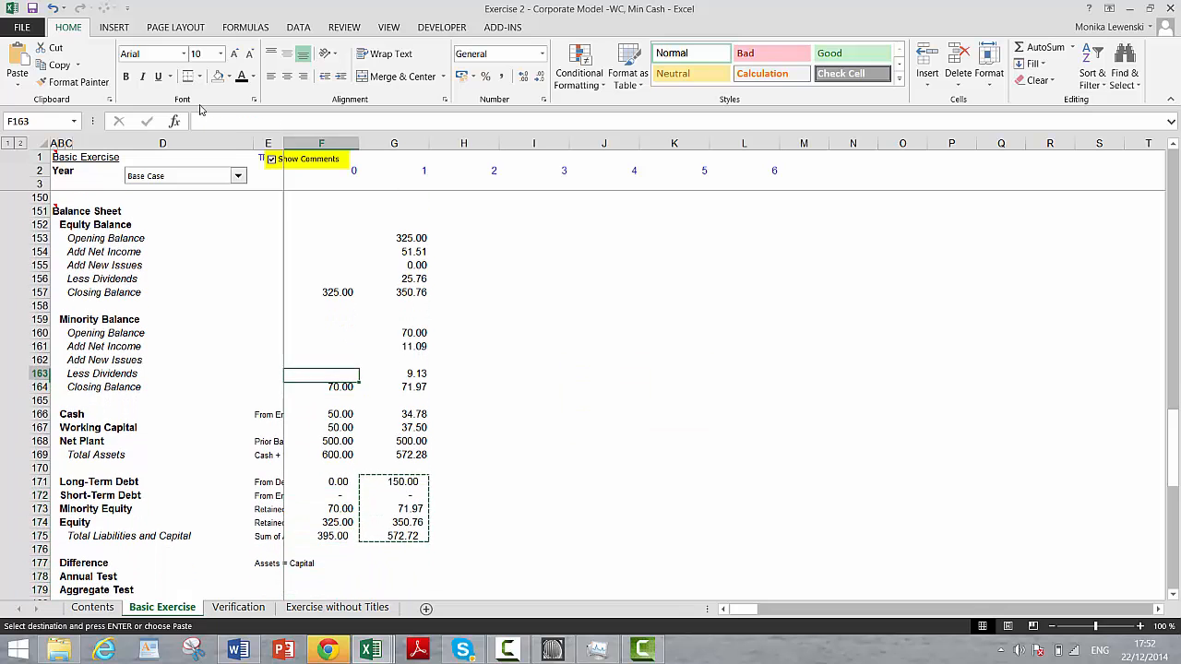
key(Down)
key(Down)
key(Down)
key(Down)
key(Down)
key(Down)
key(Down)
key(Down)
key(Down)
key(Down)
key(Up)
key(Up)
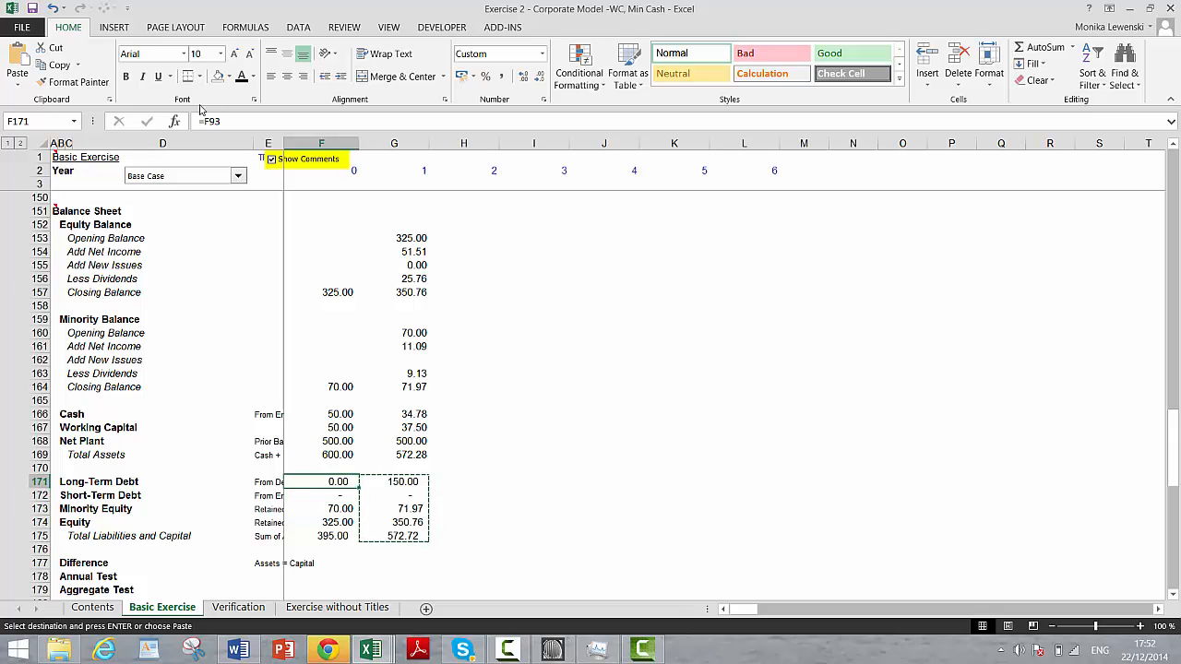
key(Escape)
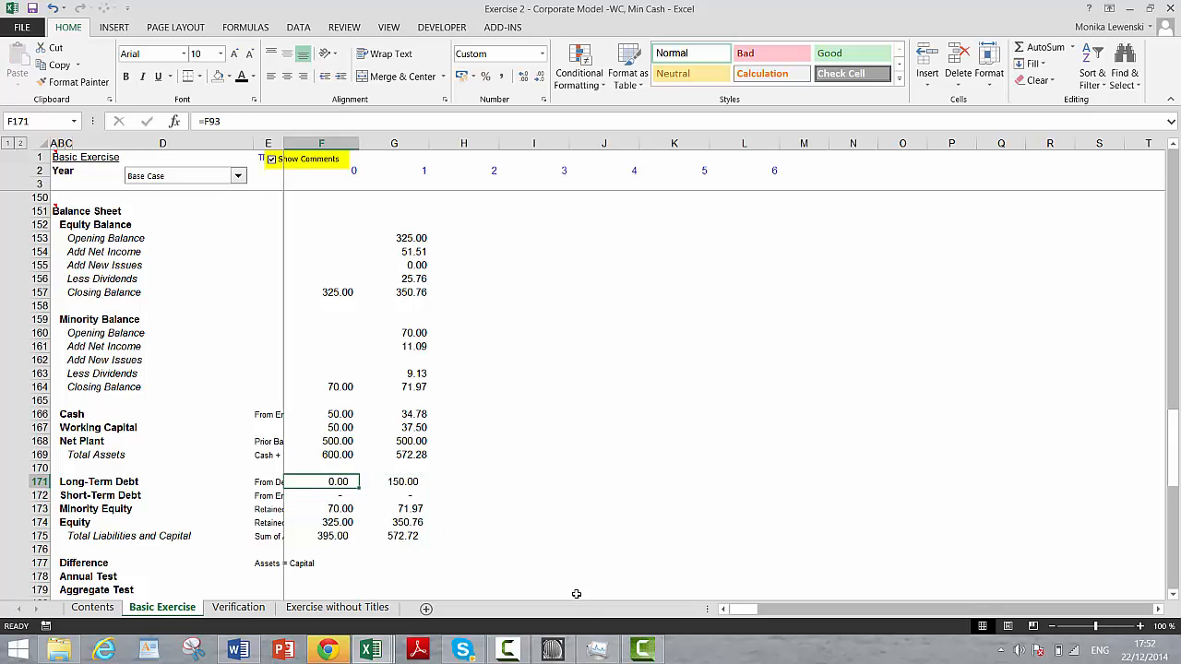
click(640, 652)
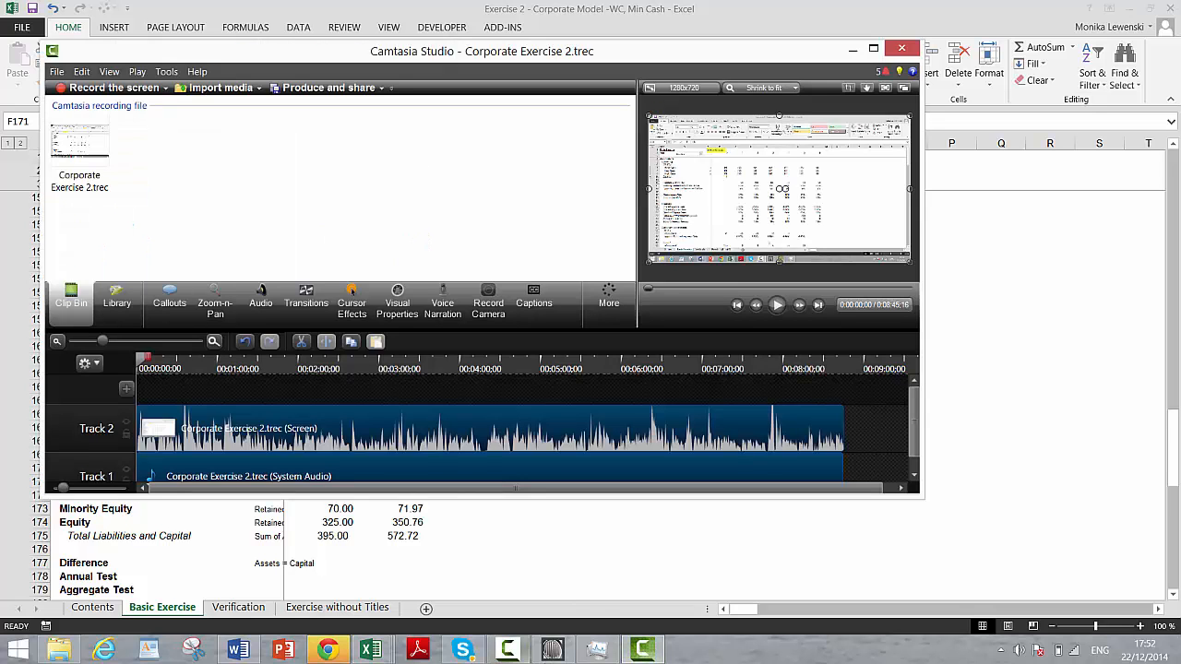
click(509, 651)
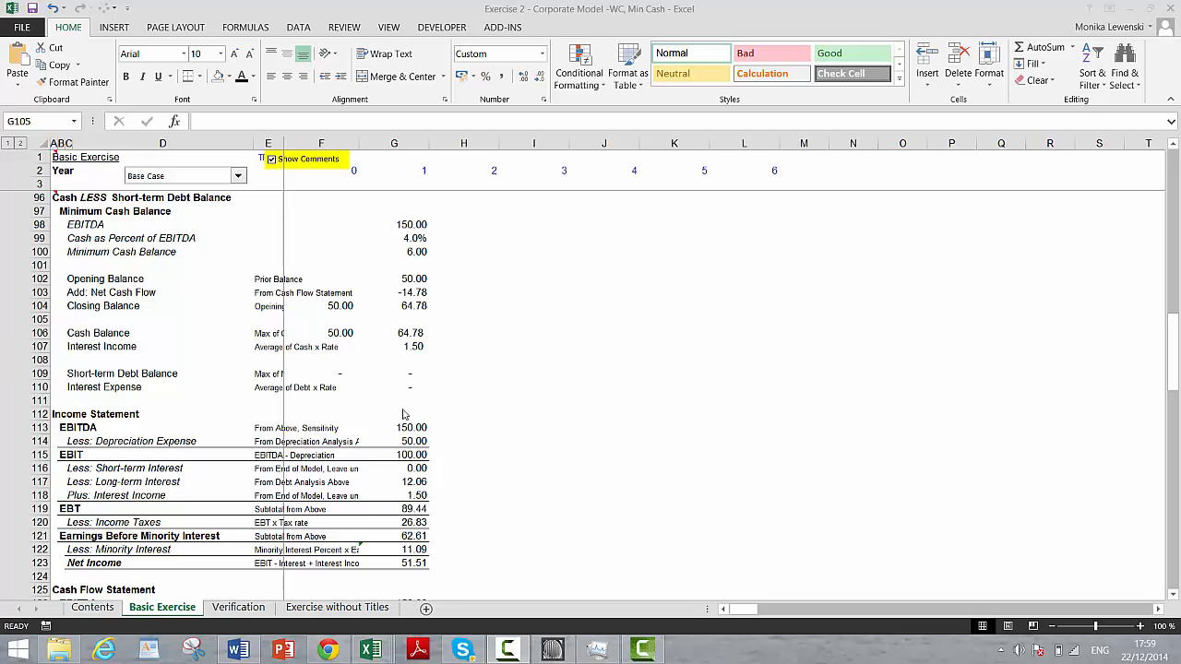
Review the year 1 column from the Cash Balance through the income and cash flow statements to the balance sheet Difference line.
key(Down)
key(Down)
key(Down)
key(Down)
key(Down)
key(Down)
key(Down)
key(Down)
key(Down)
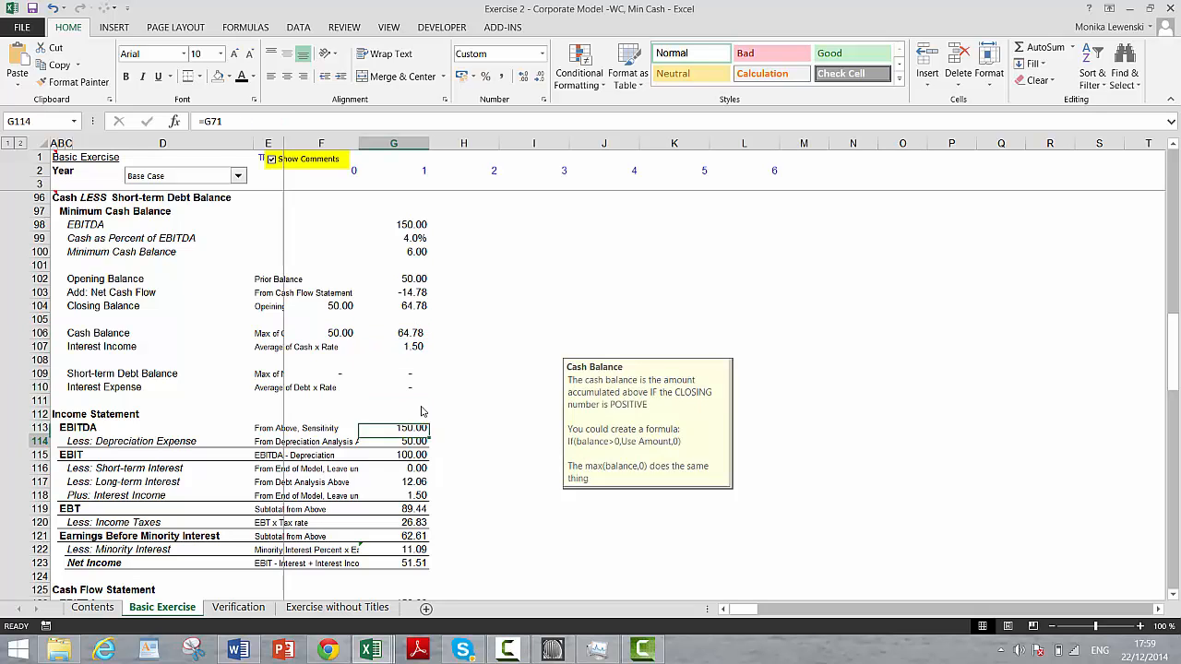
key(Down)
key(Down)
key(Down)
key(Down)
key(Down)
key(Down)
key(Down)
key(Down)
key(Down)
key(Down)
key(Down)
key(Down)
key(Down)
key(Down)
key(Down)
key(Down)
key(Down)
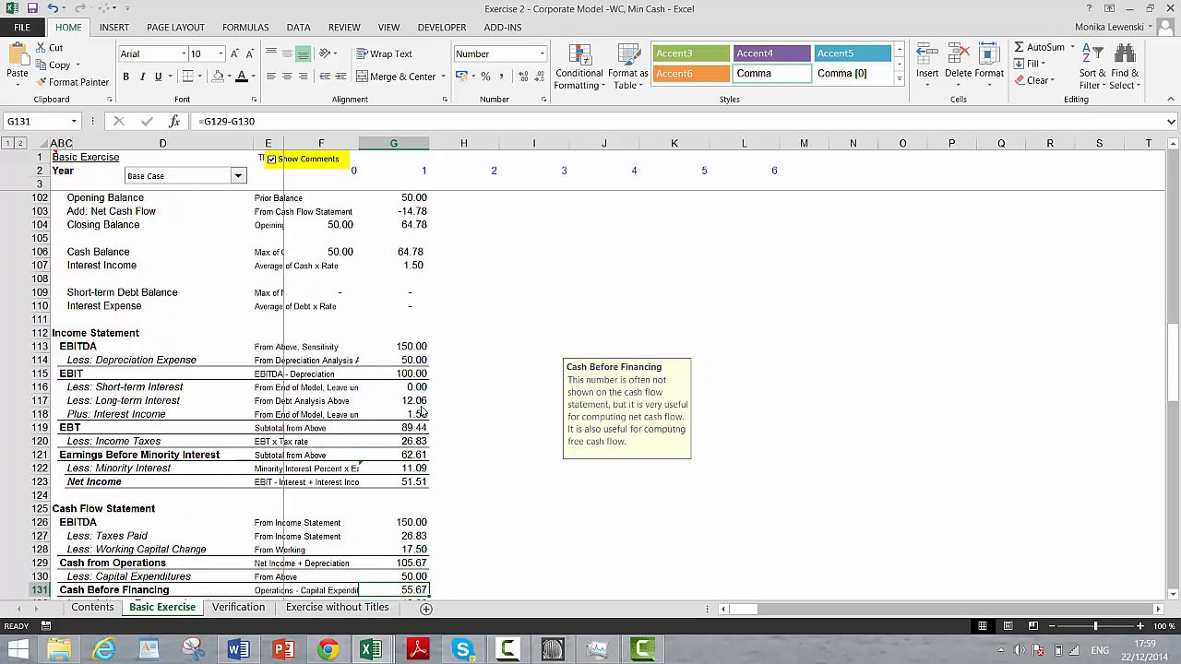
key(Down)
key(Down)
key(Down)
key(Down)
key(Down)
key(Down)
key(Down)
key(Down)
key(Down)
key(Down)
key(Down)
key(Down)
key(Down)
key(Down)
key(Down)
key(Down)
key(Down)
key(Down)
key(Down)
key(Down)
key(Down)
key(Down)
key(Down)
key(Down)
key(Down)
key(Down)
key(Down)
key(Down)
key(Down)
key(Down)
key(Down)
key(Down)
key(Down)
key(Down)
key(Down)
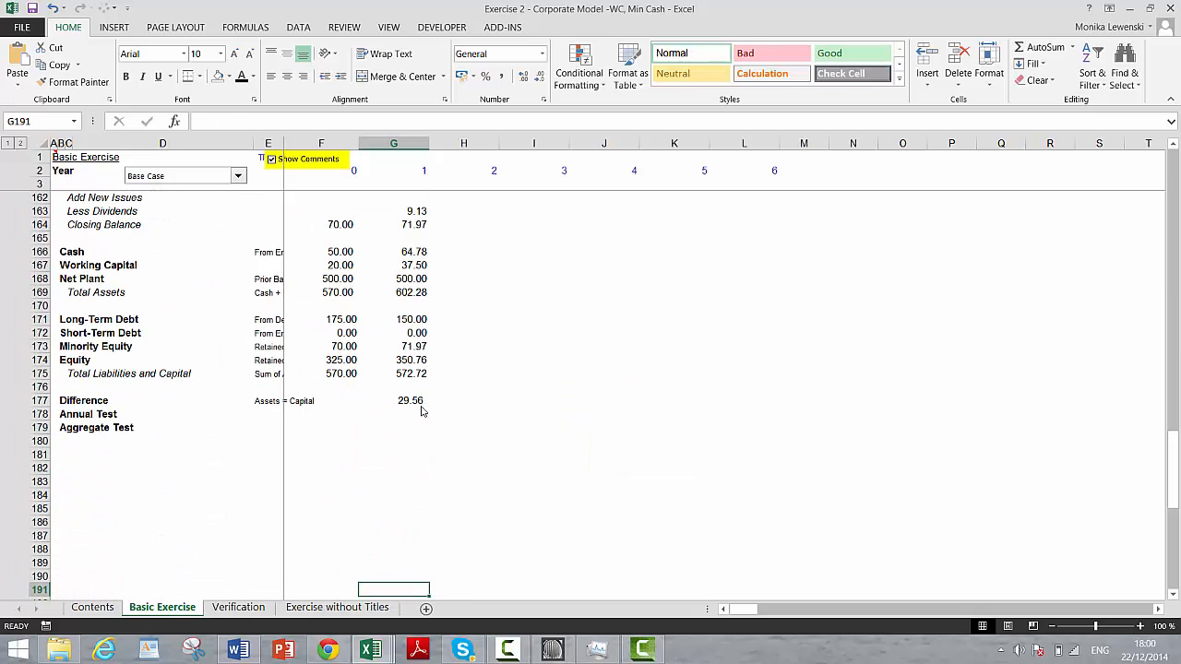
Apply a top and bottom border to the Closing Balance row of the Equity Balance, C157:G157.
key(Up)
key(Up)
key(Up)
key(Up)
key(Up)
key(Up)
key(Up)
key(Up)
key(Up)
key(Up)
key(Up)
key(Up)
key(Up)
key(Up)
key(Up)
key(Up)
key(Up)
key(Up)
key(Up)
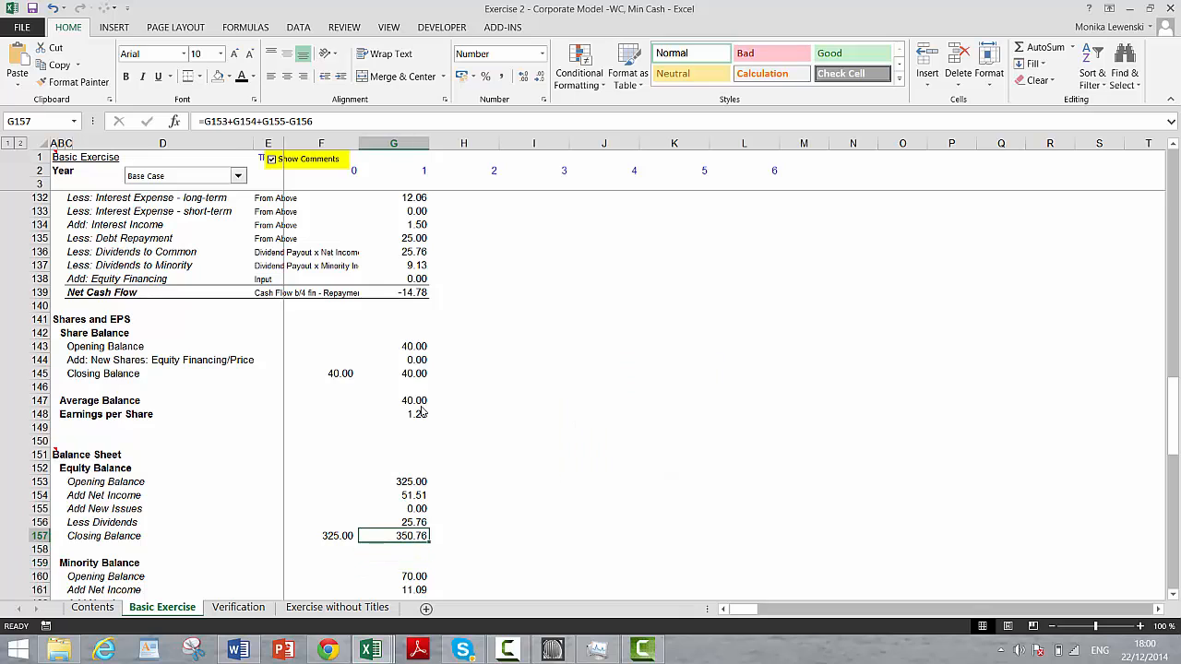
key(Left)
key(Left)
key(Left)
key(Left)
key(shift+Right)
key(shift+Right)
key(shift+Right)
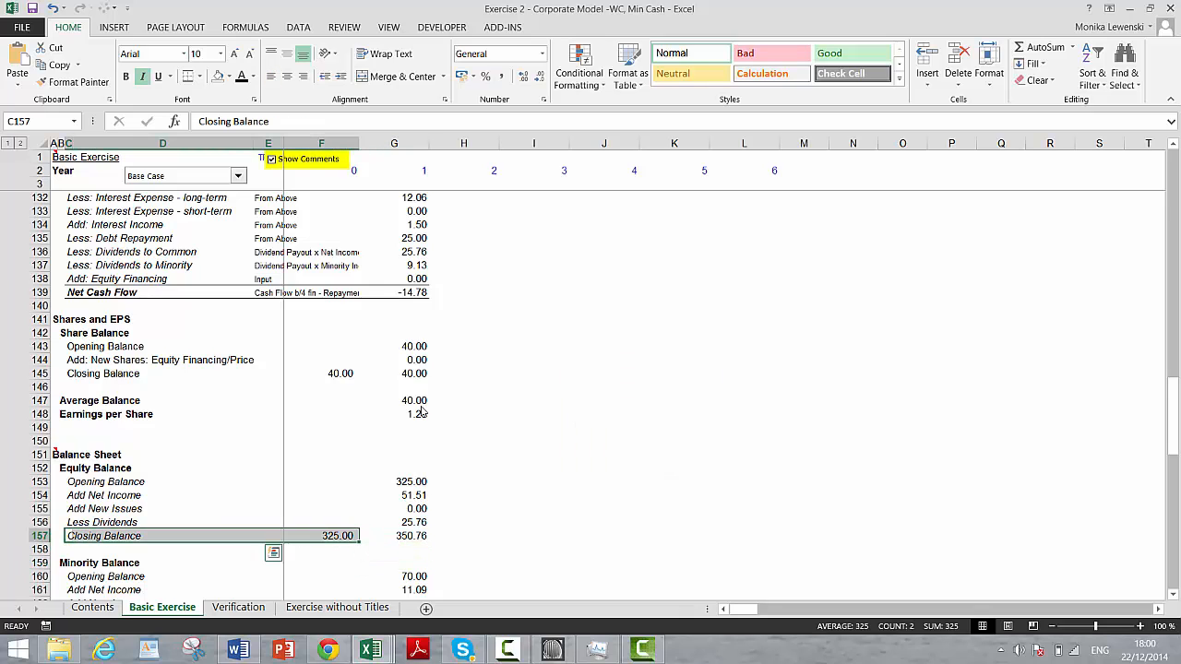
key(shift+Right)
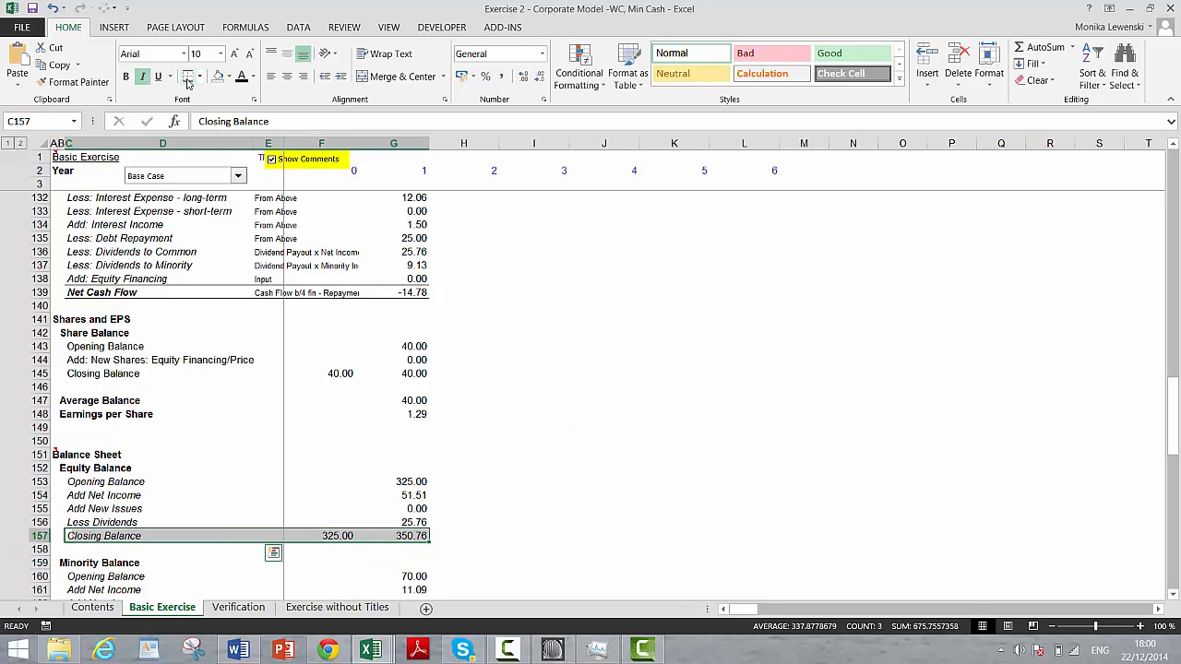
Apply a top and bottom border to the Closing Balance row of the Minority Balance, C164:G164.
key(Down)
key(Down)
key(Down)
key(Down)
key(Down)
key(Down)
key(Down)
key(Down)
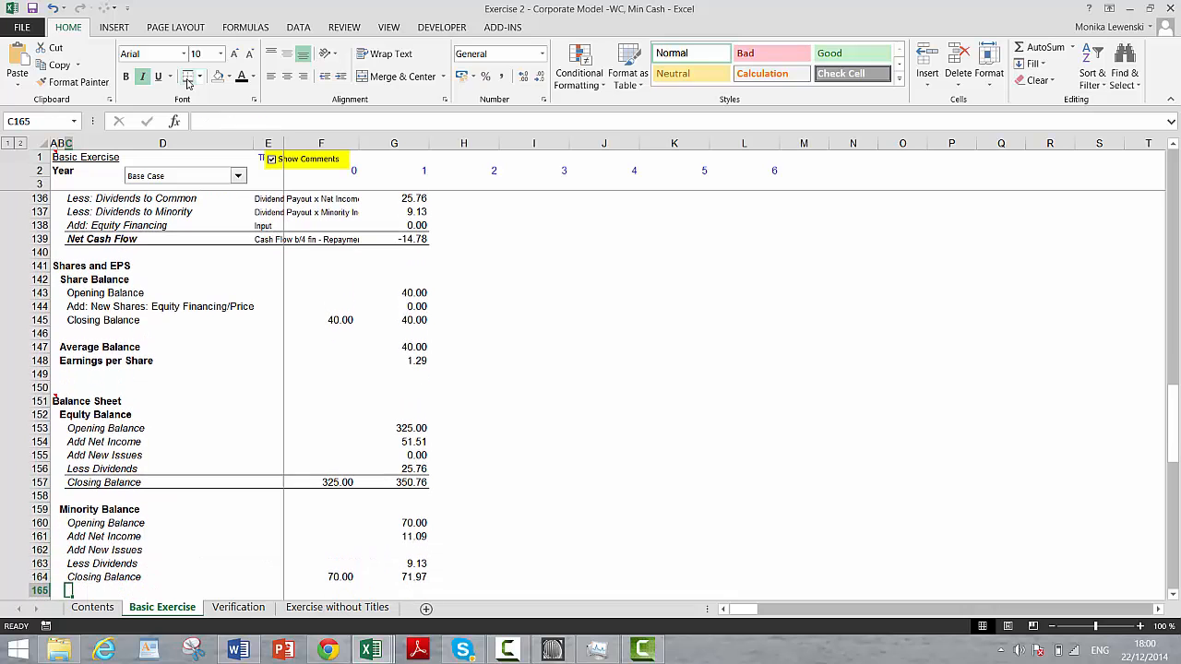
key(Up)
key(shift+Right)
key(shift+Right)
key(shift+Right)
key(shift+Right)
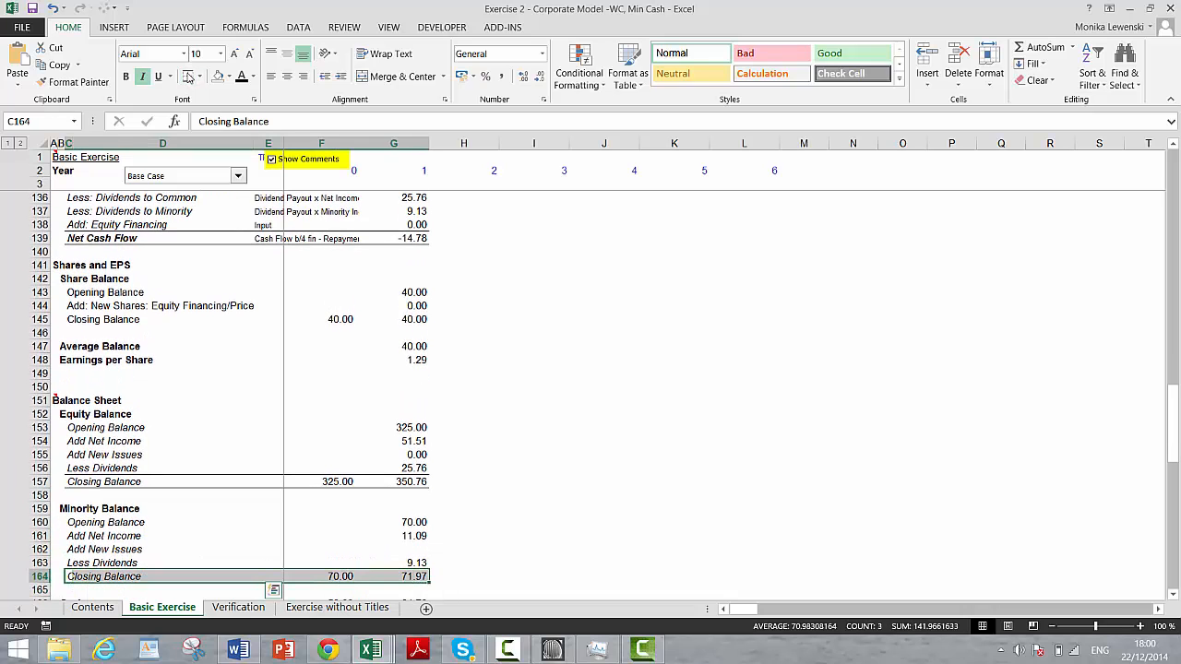
click(187, 77)
Apply a top and bottom border to the Total Assets row, C169:G169.
key(Down)
key(Down)
key(Down)
key(Down)
key(Down)
key(Down)
key(Down)
key(Down)
key(Down)
key(Down)
key(Down)
key(Down)
key(Down)
key(Down)
key(Down)
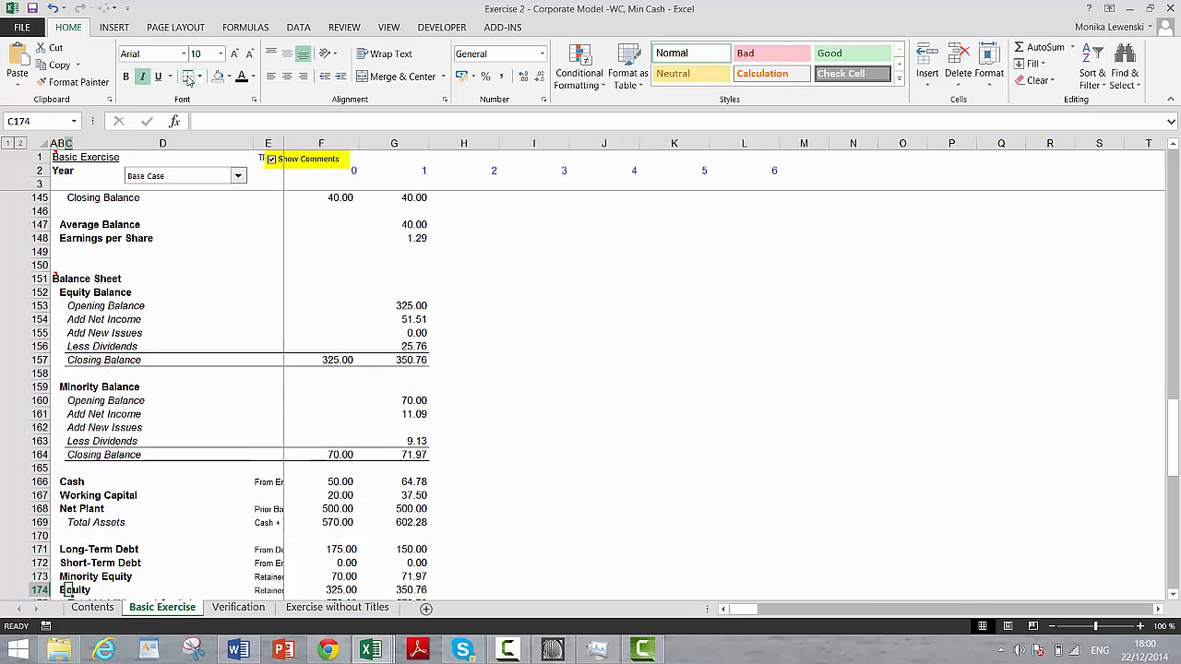
key(Up)
key(Up)
key(Up)
key(Up)
key(Up)
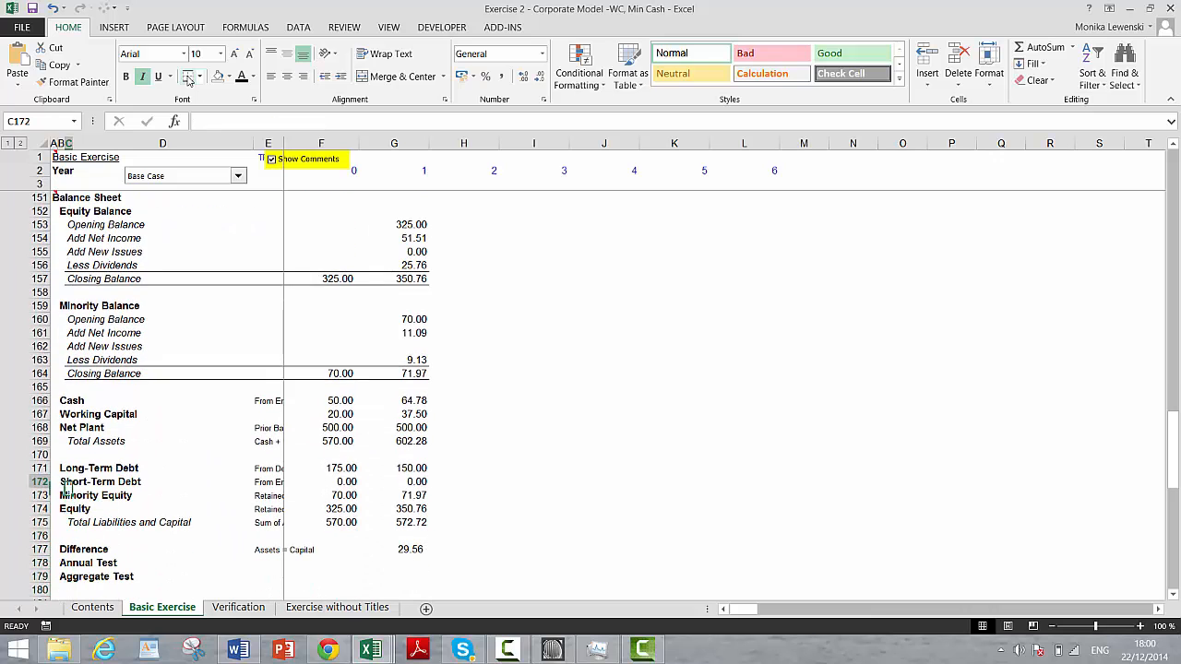
key(Up)
key(shift+Right)
key(shift+Right)
key(shift+Right)
key(shift+Right)
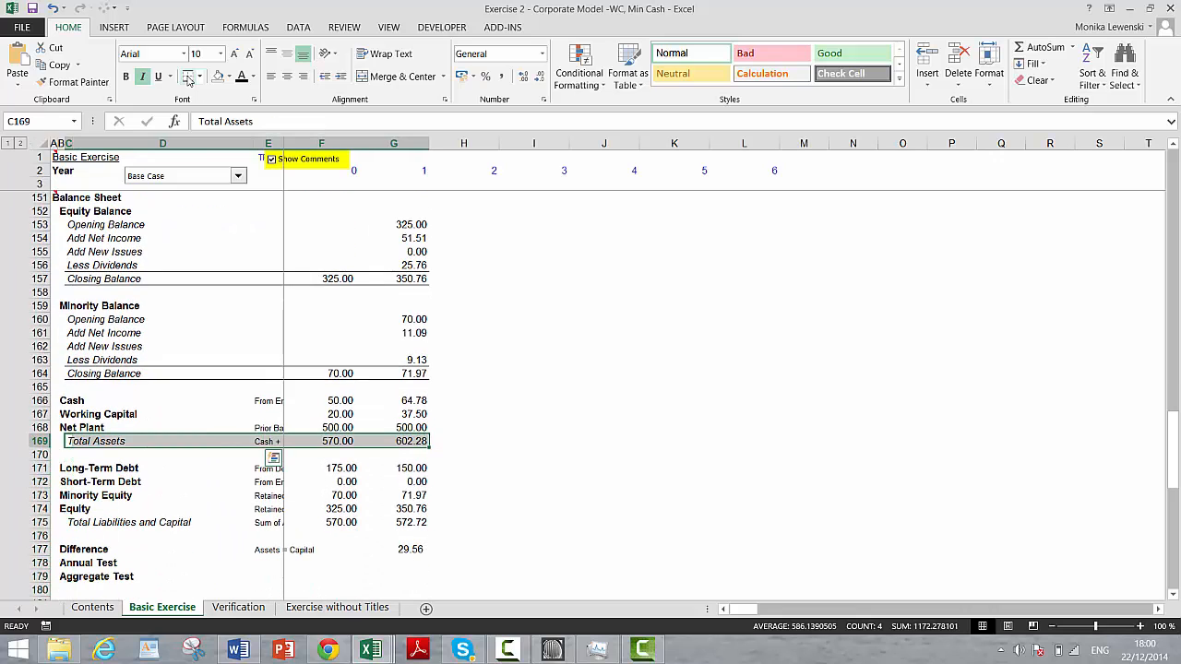
click(187, 76)
Apply a top and bottom border to the Total Liabilities and Capital row, C175:G175.
key(Down)
key(Down)
key(Down)
key(Down)
key(Down)
key(Down)
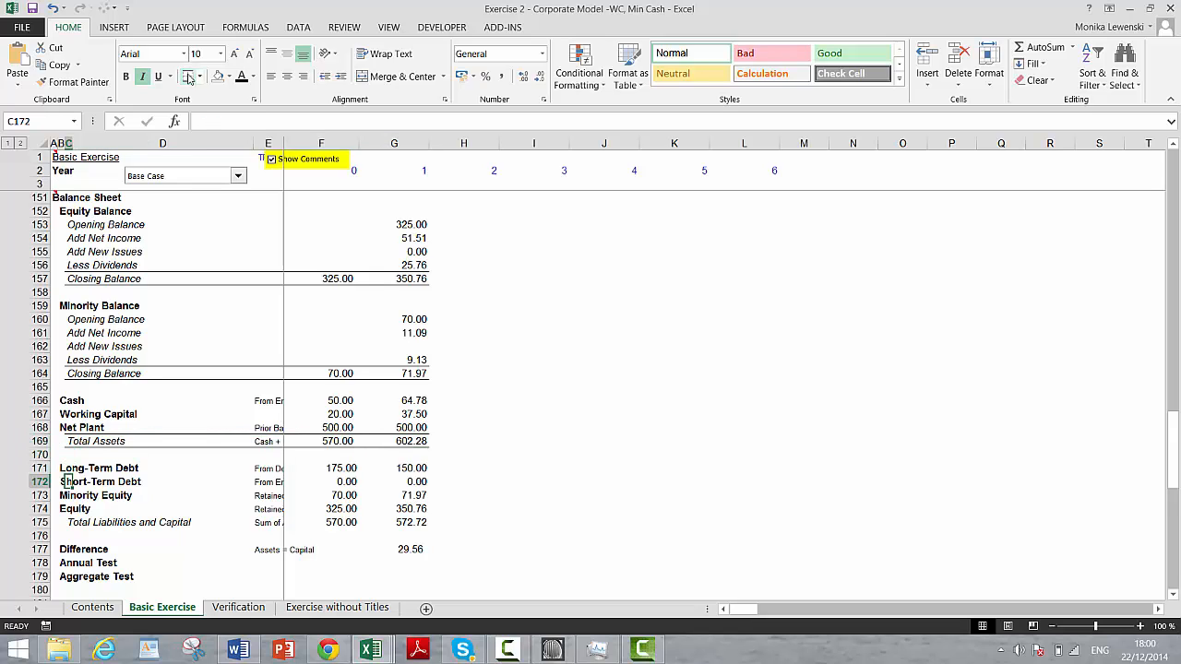
key(shift+Right)
key(shift+Right)
key(shift+Right)
key(shift+Right)
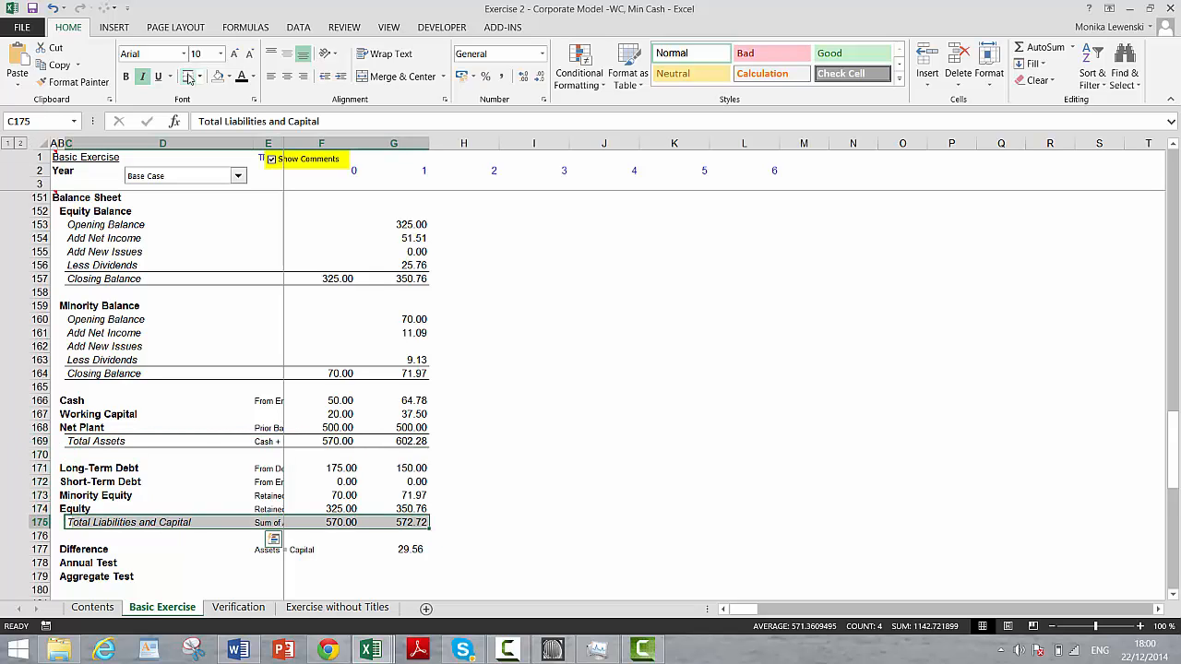
click(187, 76)
Try to move the year 1 Difference formula from G177 into the year 0 cell F177, and undo the move.
key(Down)
key(Down)
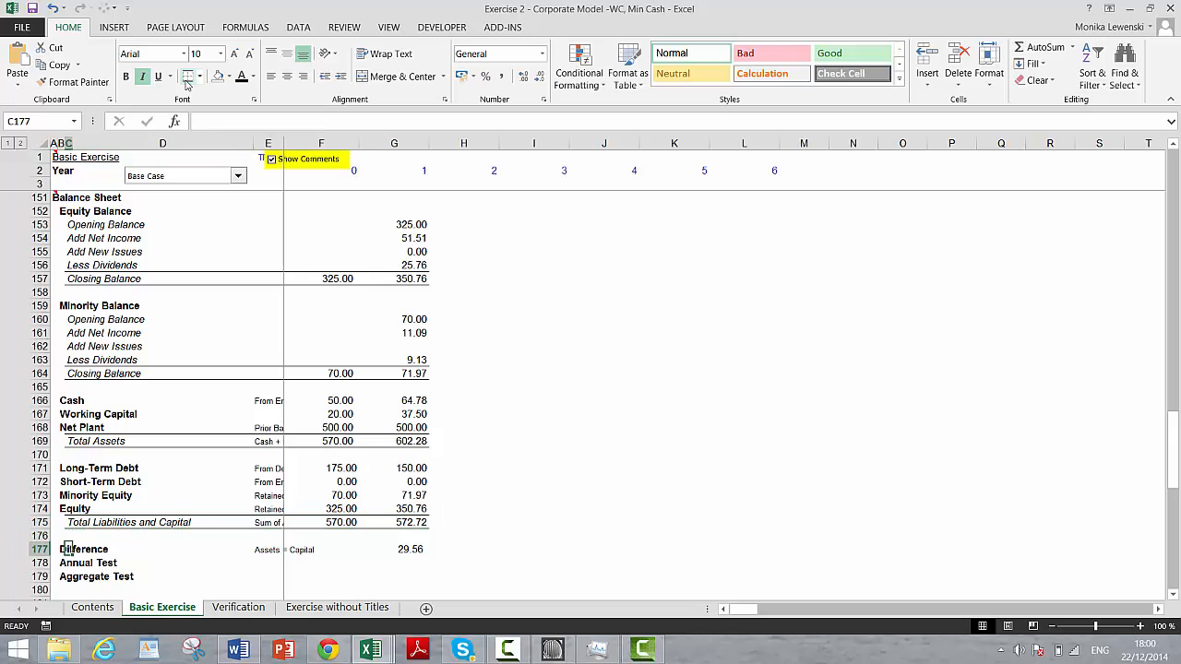
key(Right)
key(Right)
key(Right)
key(Right)
key(ctrl+x)
key(Left)
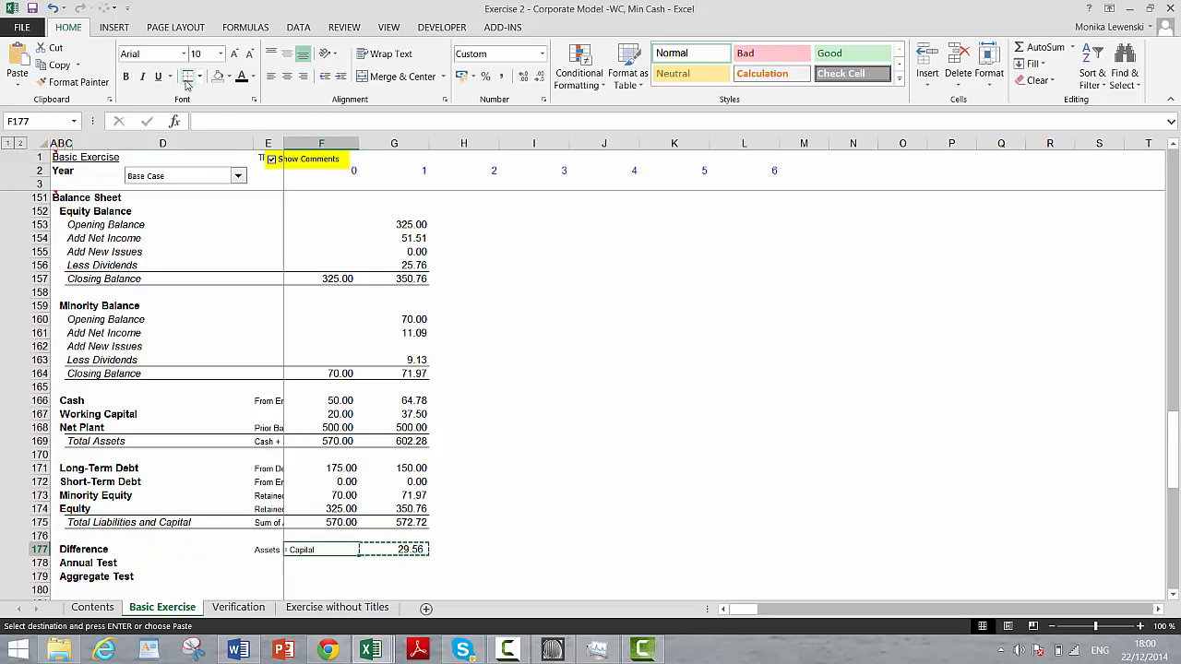
key(ctrl+v)
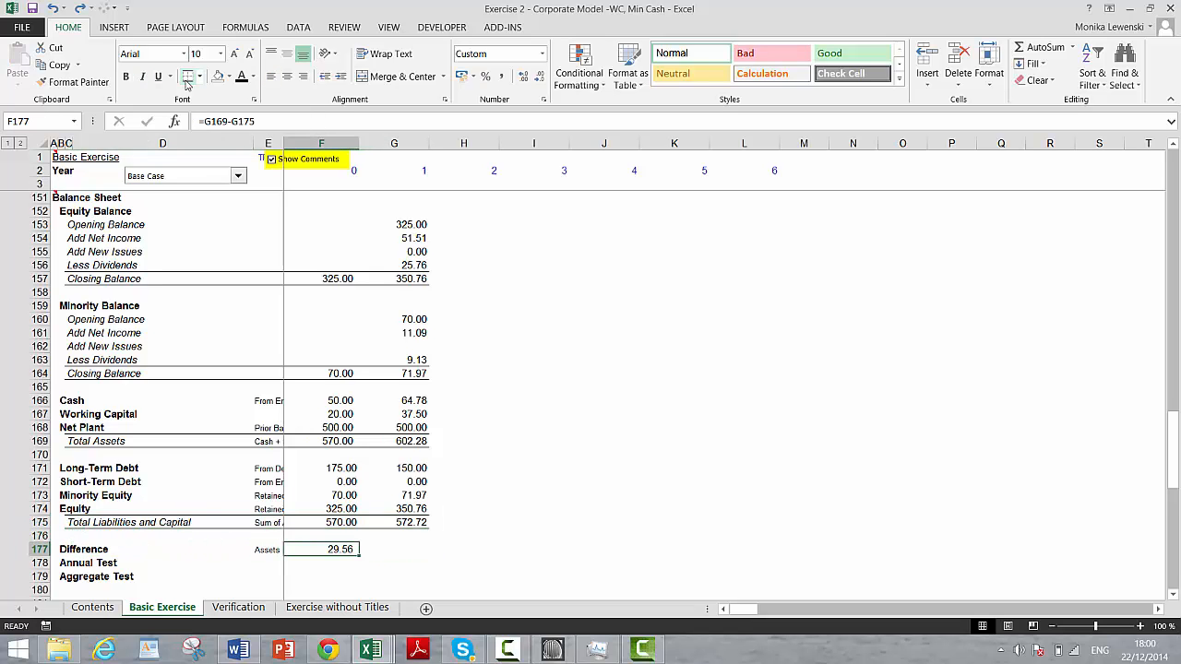
key(ctrl+z)
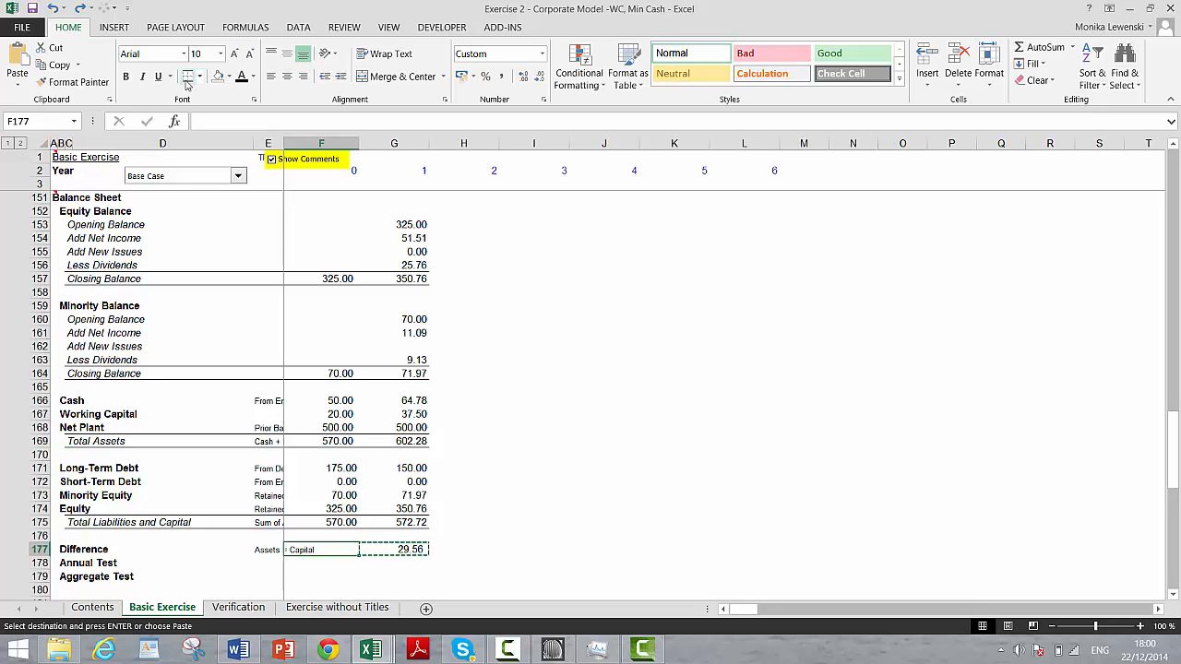
key(Escape)
key(Right)
key(ctrl+x)
key(Left)
key(Escape)
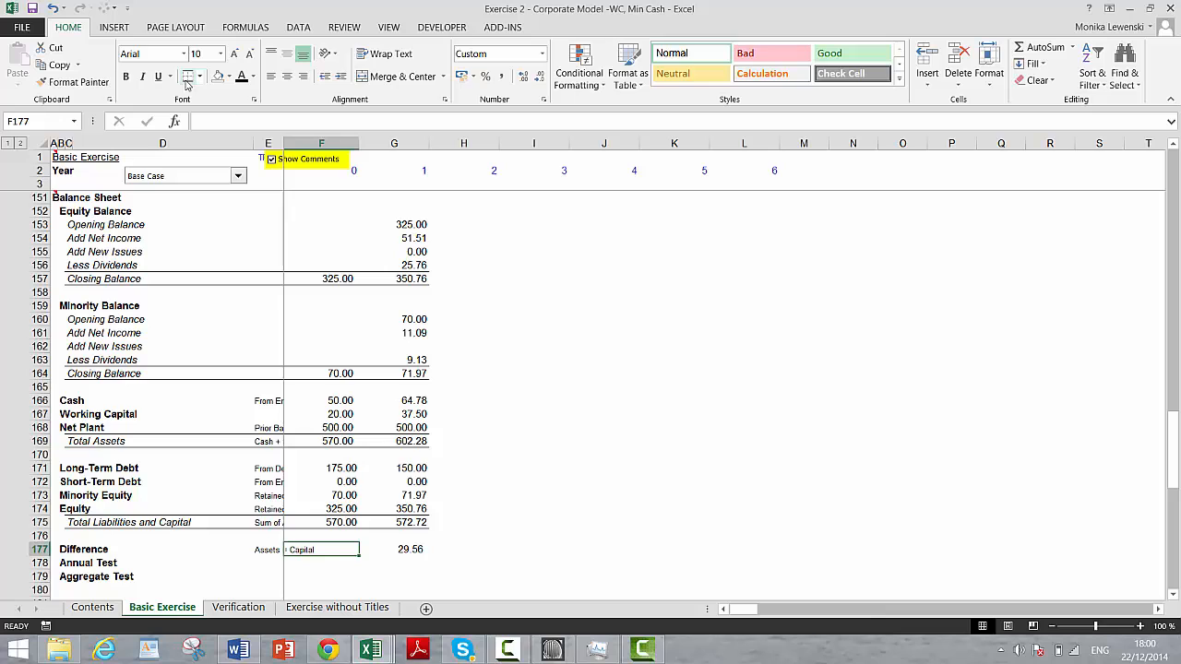
Copy the year 1 Difference formula from G177 into the year 0 column at F177.
key(Right)
key(ctrl+c)
key(Left)
key(ctrl+v)
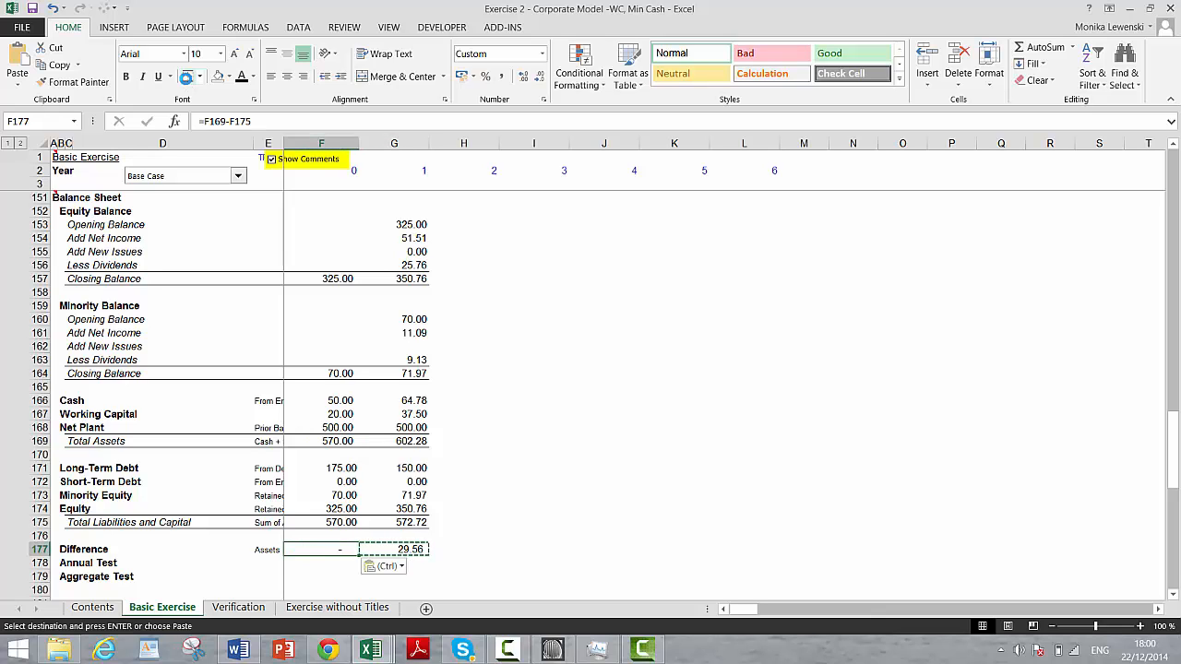
key(Escape)
Examine the year 1 balance sheet column from the Difference line up through the capital, asset, minority and equity balances.
key(Right)
key(Up)
key(Up)
key(Up)
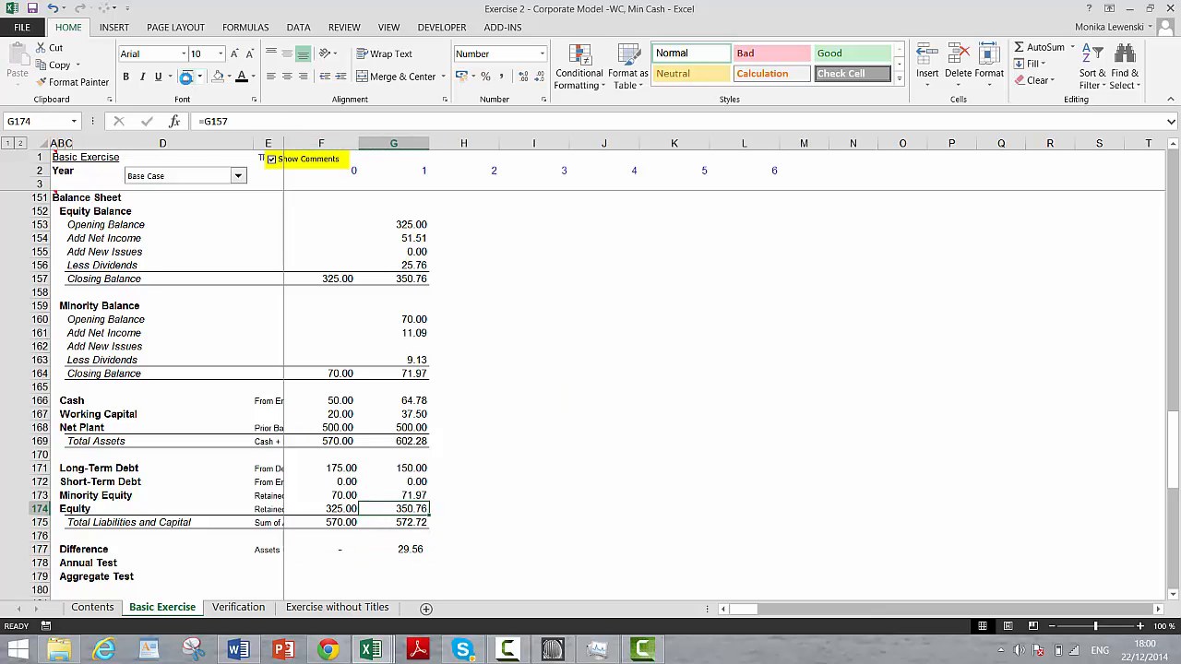
key(Up)
key(Up)
key(Up)
key(Up)
key(Up)
key(Up)
key(Up)
key(Up)
key(Up)
key(Up)
key(Up)
key(Up)
key(Up)
key(Up)
key(Up)
key(Up)
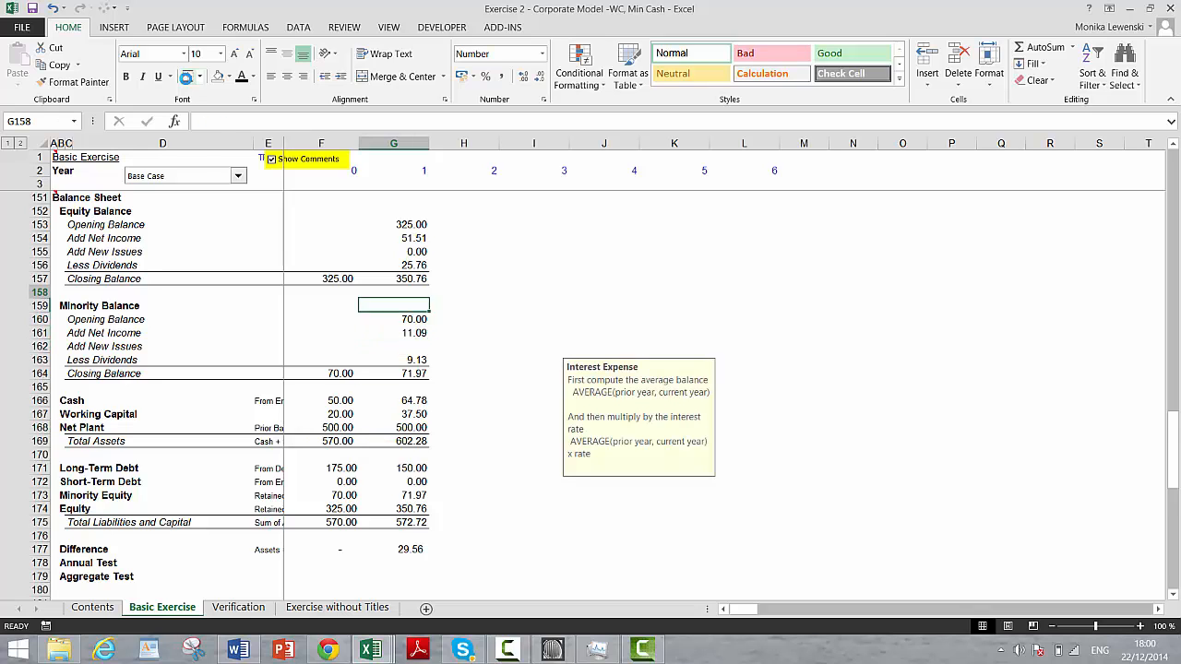
key(Up)
key(Up)
key(Up)
key(Up)
key(Down)
key(Down)
key(Down)
key(Down)
key(Down)
key(Down)
key(Down)
key(Down)
key(Down)
key(Down)
key(Down)
key(Down)
key(Down)
key(Down)
key(Down)
key(Down)
key(Down)
key(Down)
key(Down)
key(Down)
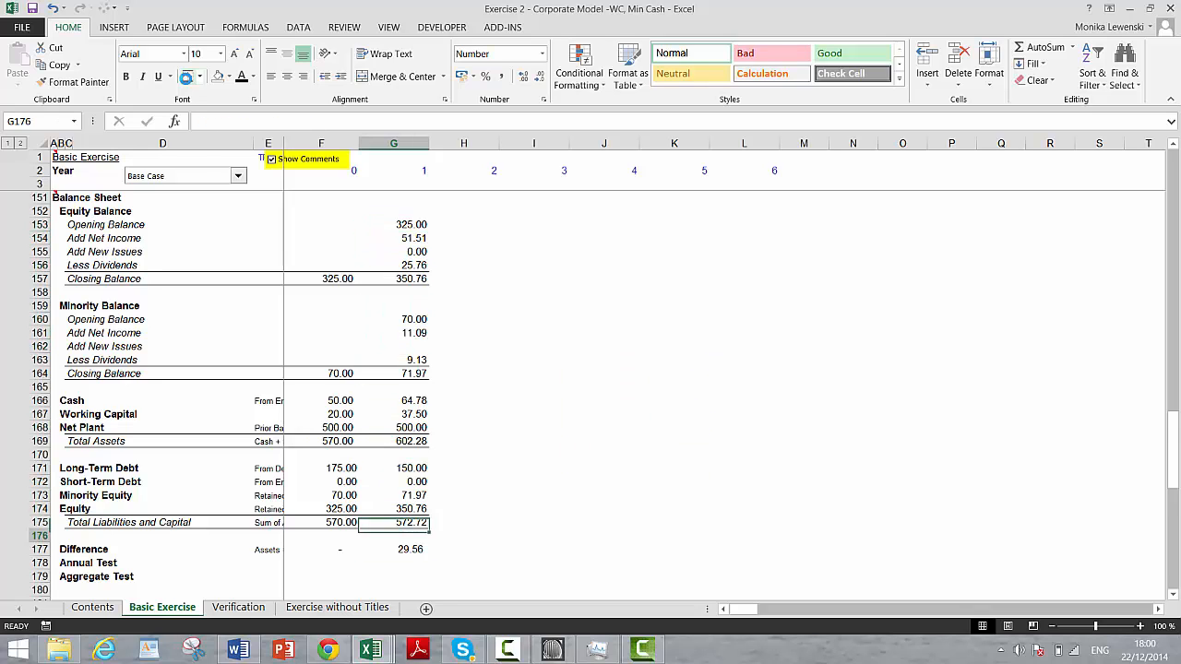
key(Up)
key(Up)
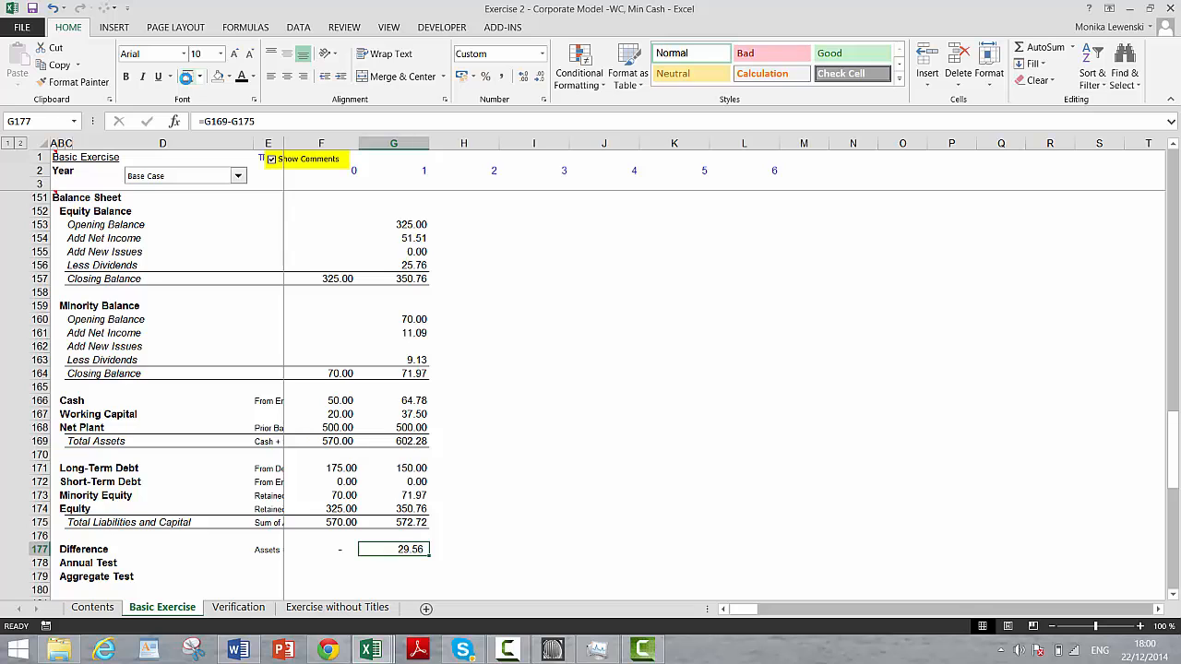
Examine the year 1 column from the Income Statement up through the cash balance and long-term debt schedules for the source of the difference.
key(Page_Up)
key(Page_Up)
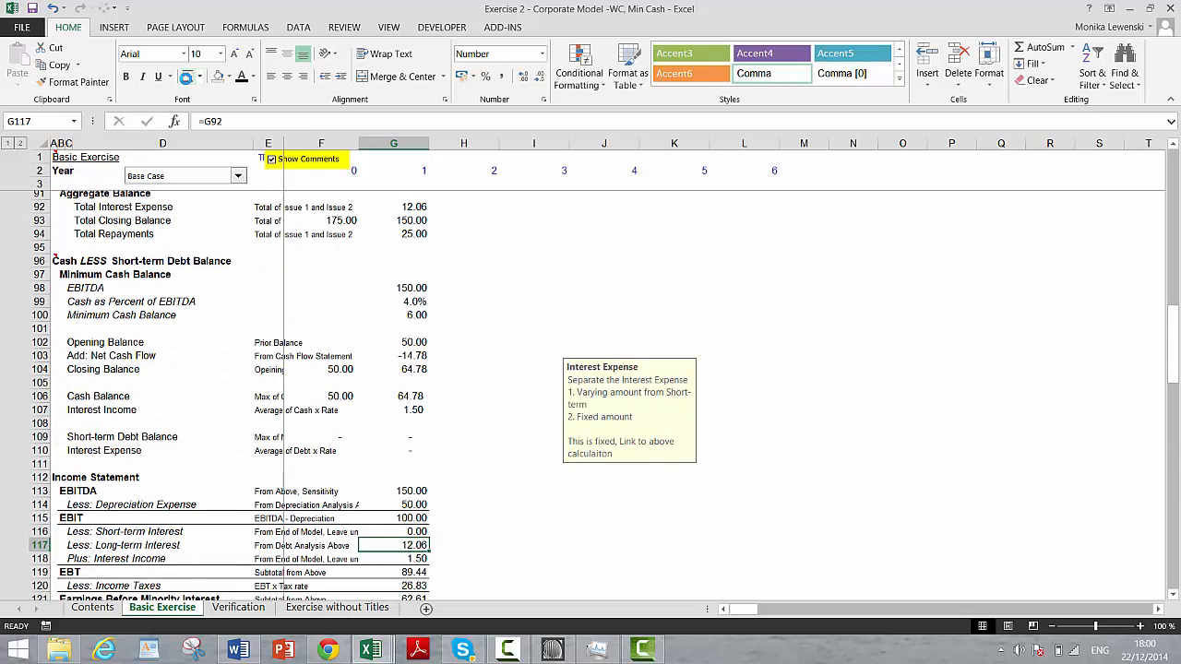
key(Up)
key(Up)
key(Up)
key(Up)
key(Up)
key(Up)
key(Up)
key(Up)
key(Up)
key(Up)
key(Up)
key(Up)
key(Up)
key(Up)
key(Up)
key(Up)
key(Up)
key(Up)
key(Up)
key(Up)
key(Up)
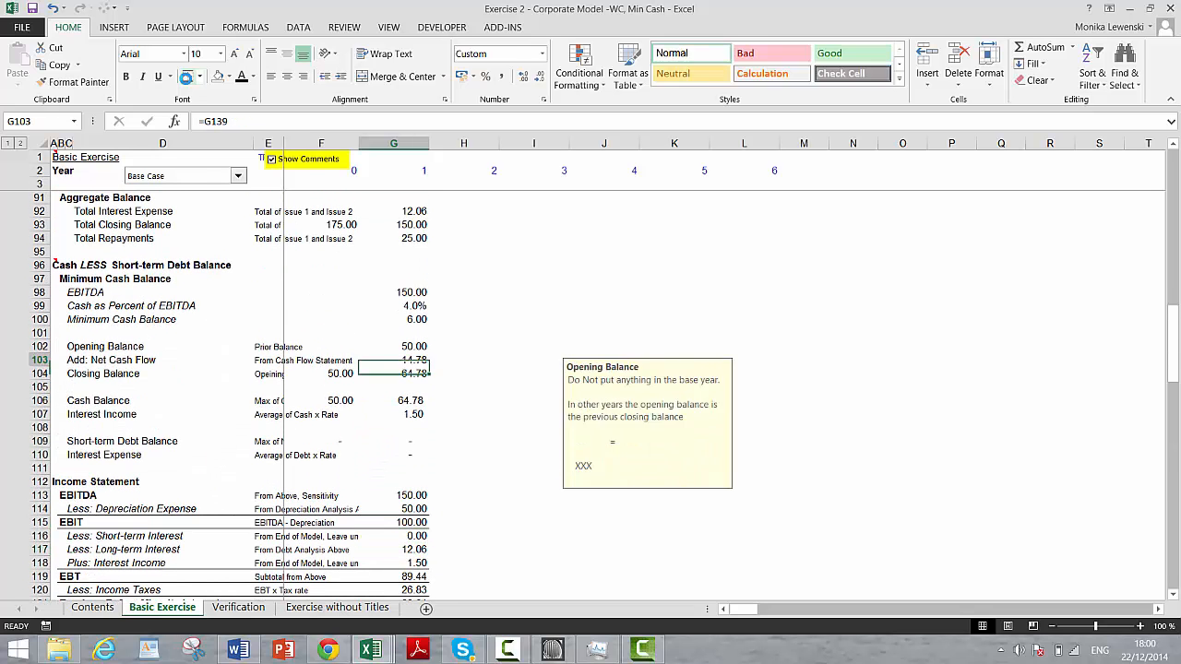
key(Down)
key(Down)
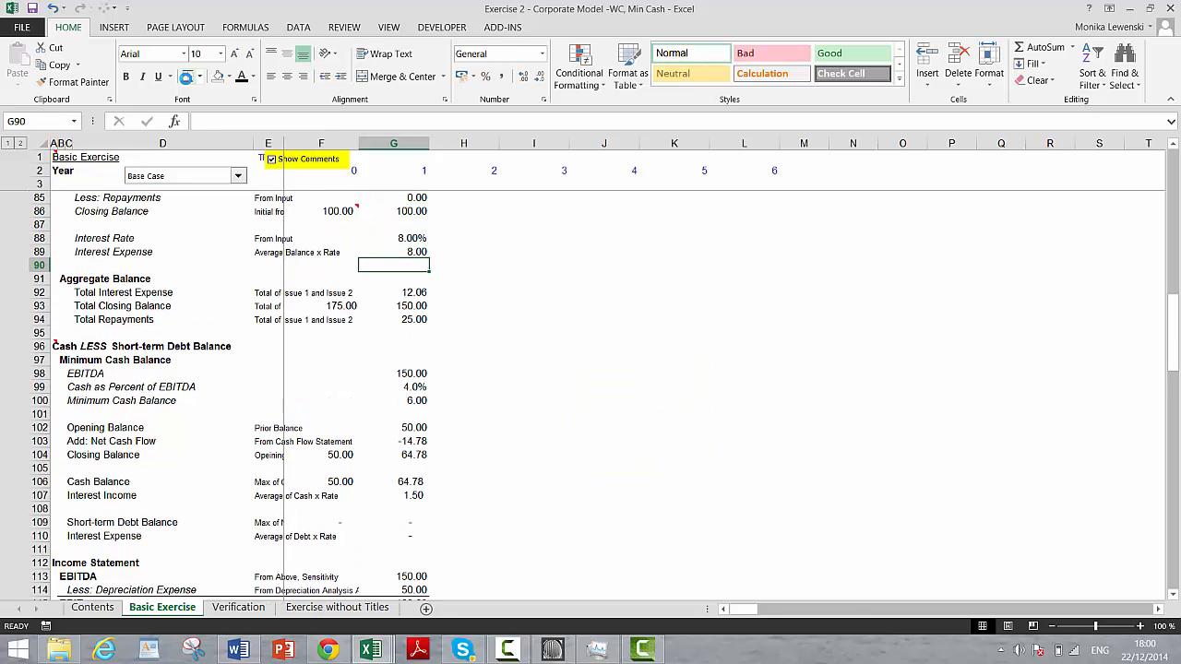
key(Up)
key(Up)
key(Up)
key(Up)
key(Up)
key(Up)
key(Up)
key(Up)
key(Up)
key(Up)
key(Up)
key(Up)
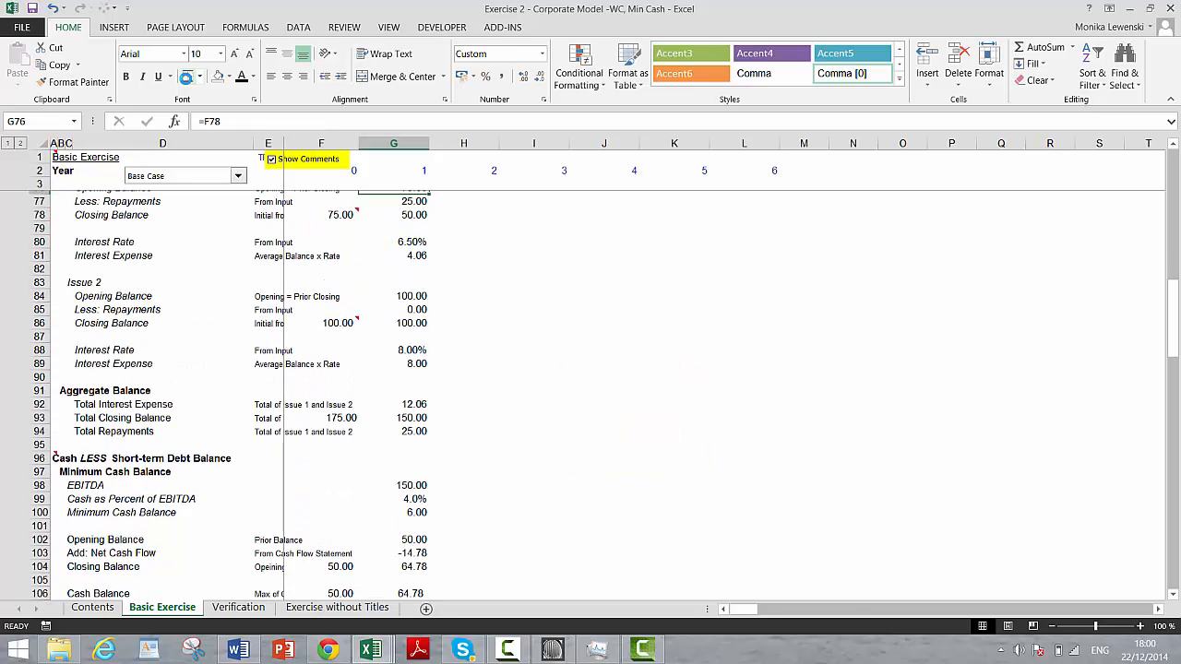
Examine the year 1 aggregate debt, cash and short-term debt balances down to the Income Statement heading.
key(Down)
key(Down)
key(Down)
key(Down)
key(Down)
key(Down)
key(Down)
key(Down)
key(Down)
key(Down)
key(Down)
key(Down)
key(Down)
key(Down)
key(Down)
key(Down)
key(Down)
key(Down)
key(Down)
key(Down)
key(Down)
key(Down)
key(Down)
key(Down)
key(Down)
key(Down)
key(Down)
key(Down)
key(Down)
key(Down)
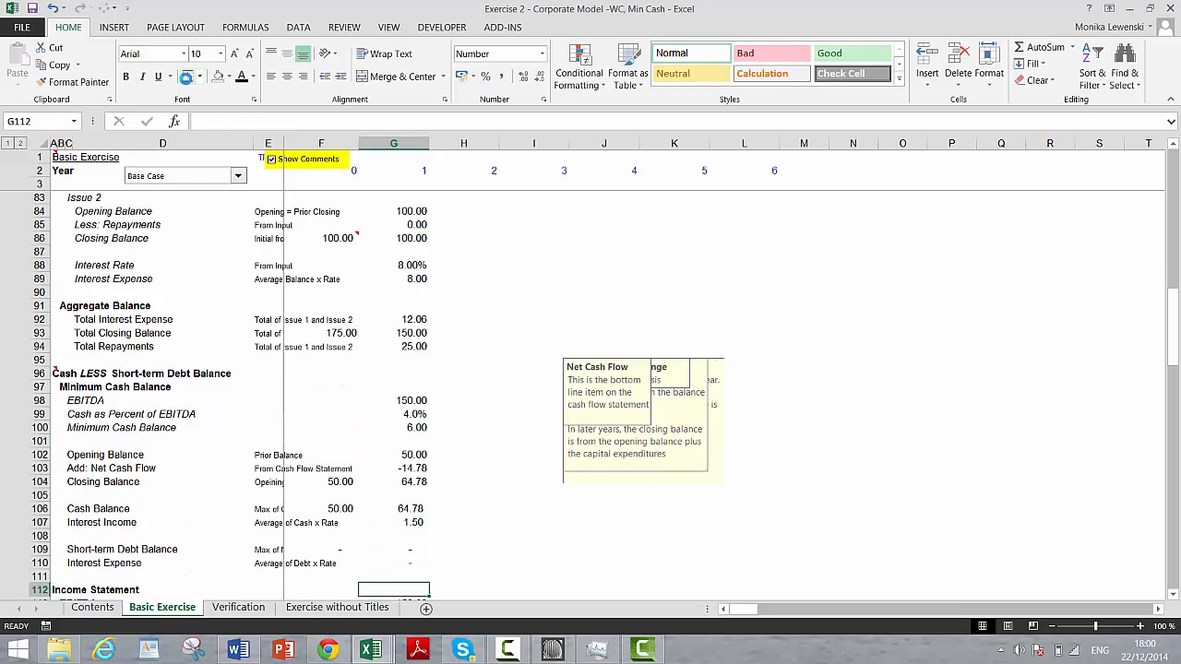
Correct the year 1 cash Closing Balance formula in G104 to =G102+G103, so net cash flow is added to the opening balance.
key(Up)
key(Up)
key(Up)
key(Up)
key(Up)
key(Up)
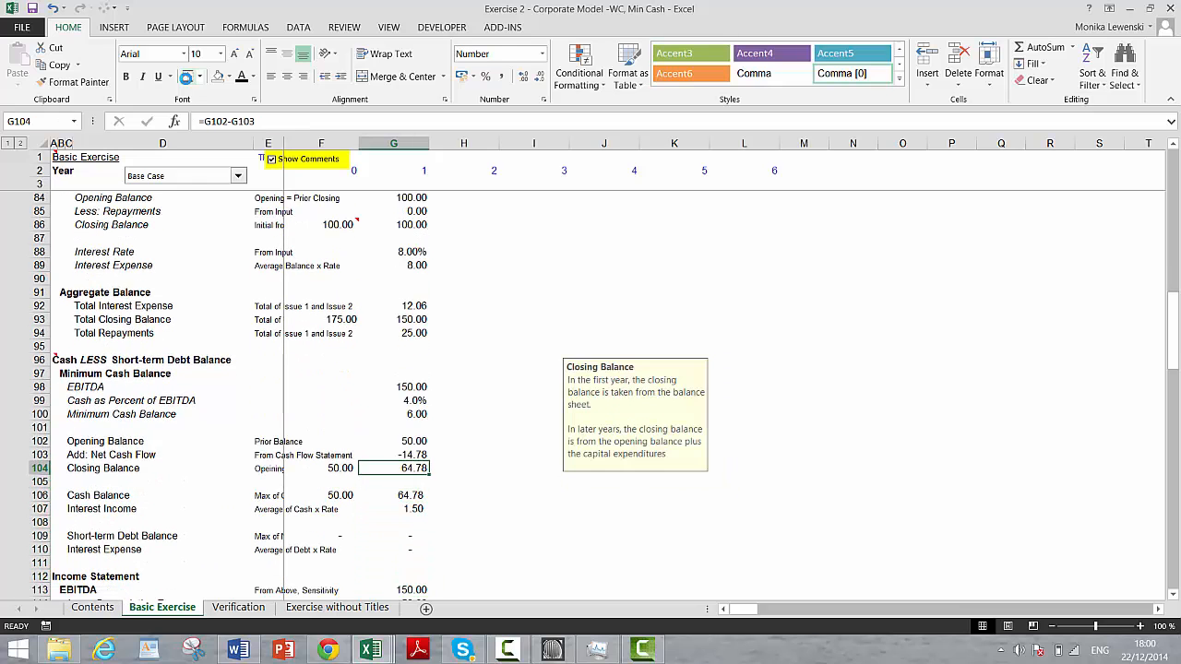
key(F2)
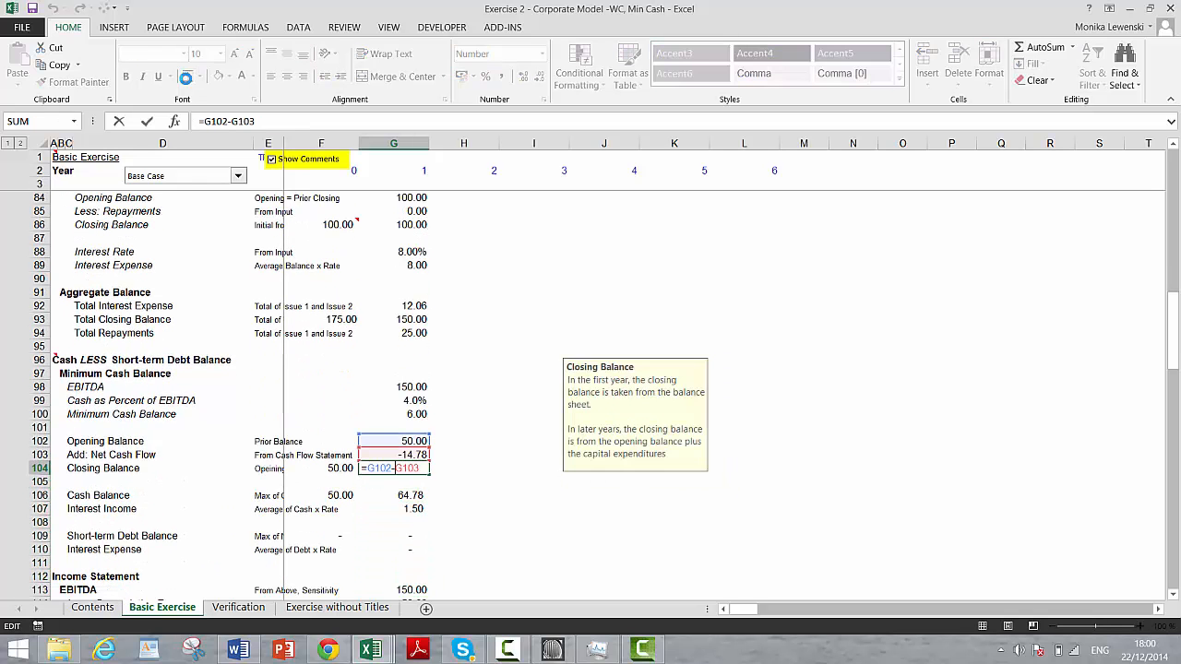
text(+)
key(Return)
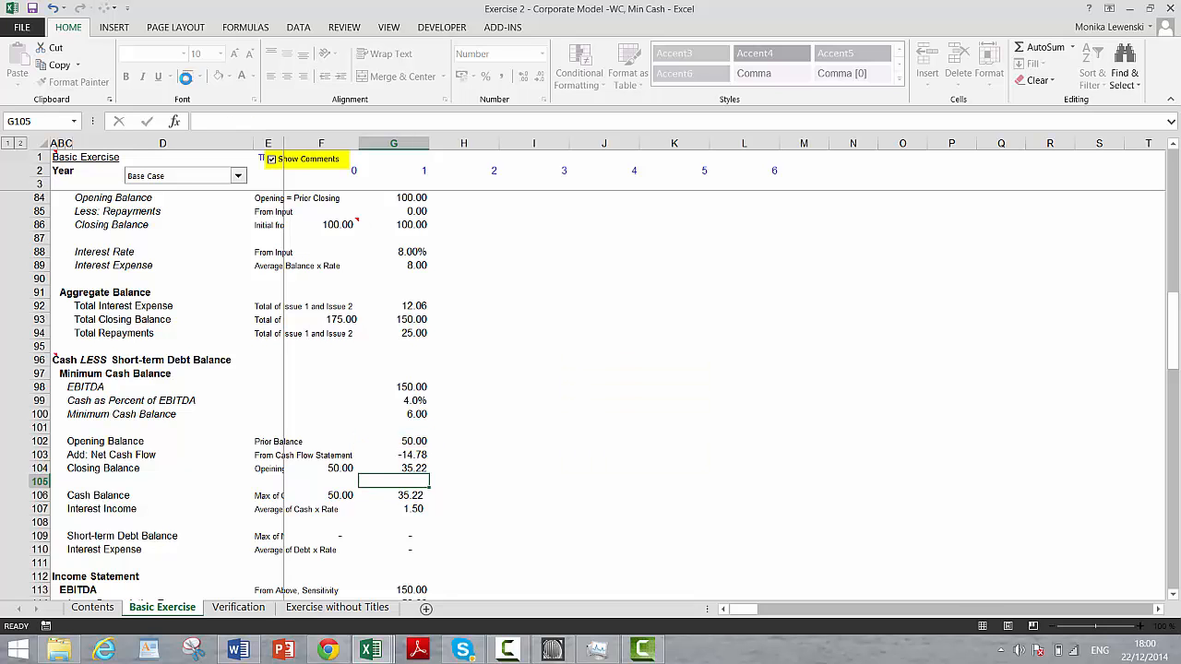
Check the year 1 Total Assets, Total Liabilities and Capital, and Difference rows of the Balance Sheet.
key(Page_Down)
key(Page_Down)
key(Page_Down)
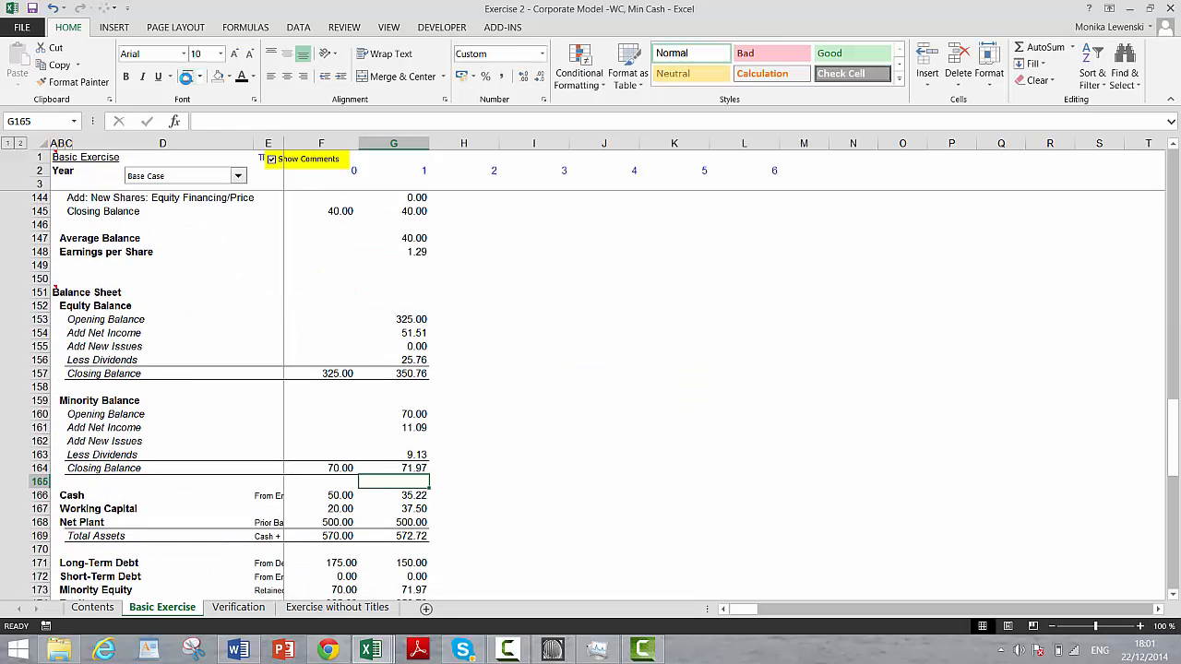
key(Up)
key(Up)
key(Up)
key(Up)
key(Up)
key(Up)
key(Up)
key(Up)
key(Up)
key(Up)
key(Up)
key(Up)
key(Up)
key(Up)
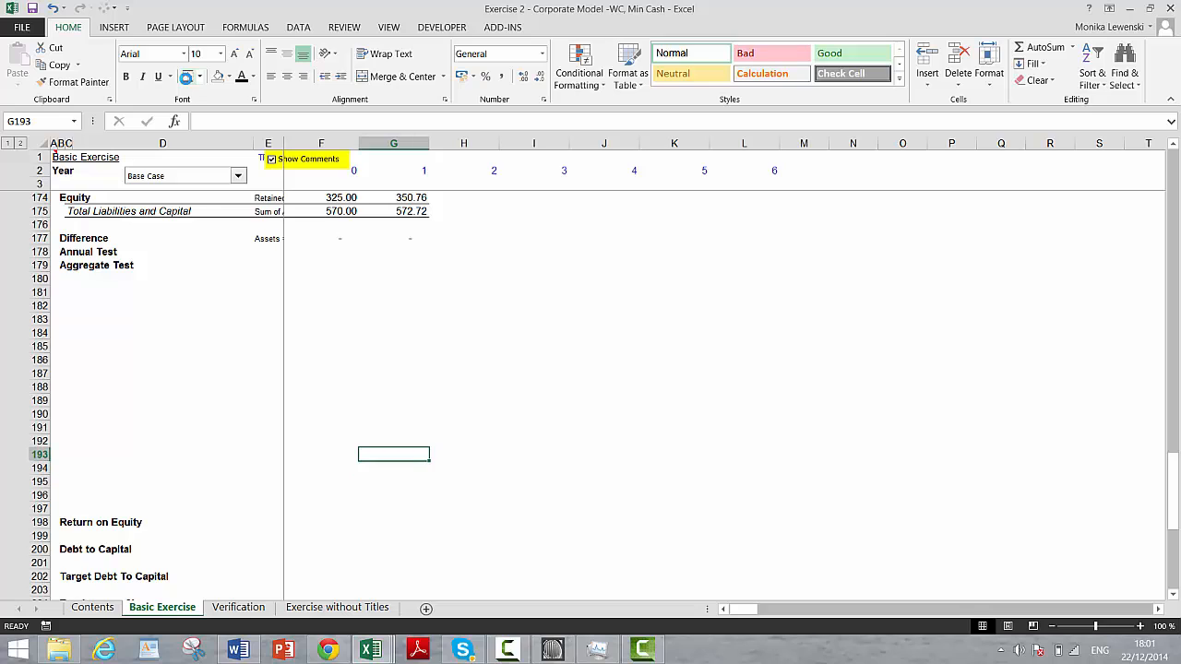
Review the year 1 column from the Balance Sheet up through the cash flow, income and debt sections to the input assumptions.
key(Up)
key(Up)
key(Up)
key(Up)
key(Up)
key(Up)
key(Up)
key(Up)
key(Up)
key(Up)
key(Up)
key(Up)
key(Up)
key(Up)
key(Up)
key(Up)
key(Up)
key(Up)
key(Up)
key(Up)
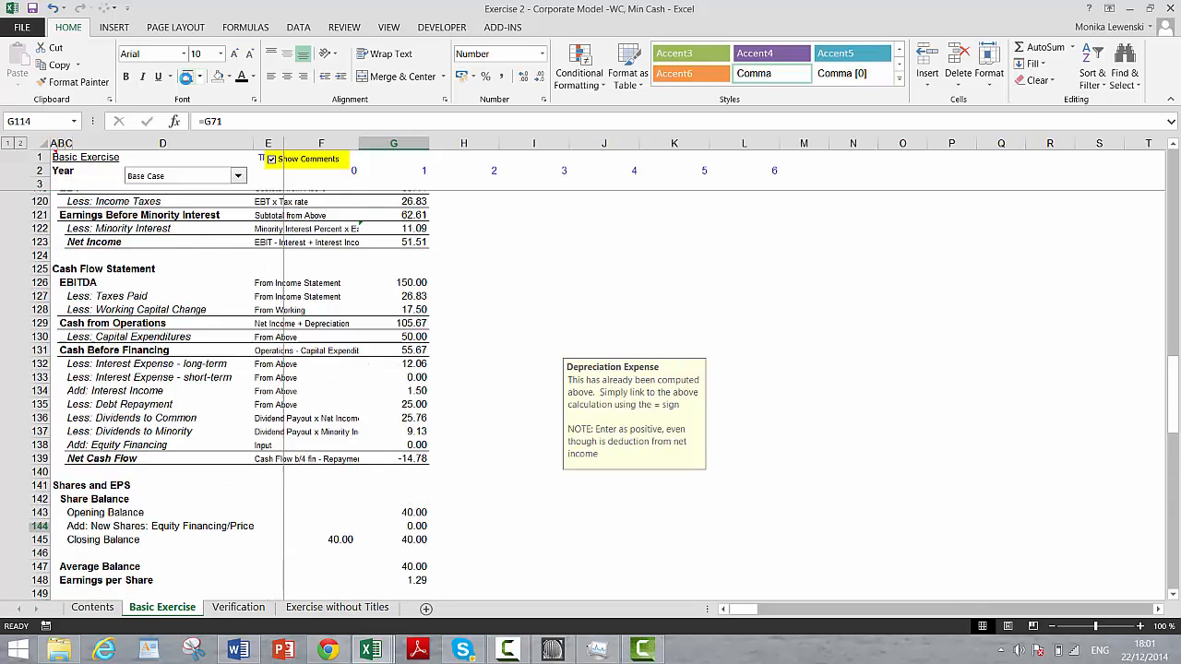
key(Up)
key(Up)
key(Up)
key(Up)
key(Up)
key(Up)
key(Up)
key(Up)
key(Up)
key(Up)
key(Up)
key(Up)
key(Up)
key(Up)
key(Up)
key(Up)
key(Up)
key(Up)
key(Up)
key(Up)
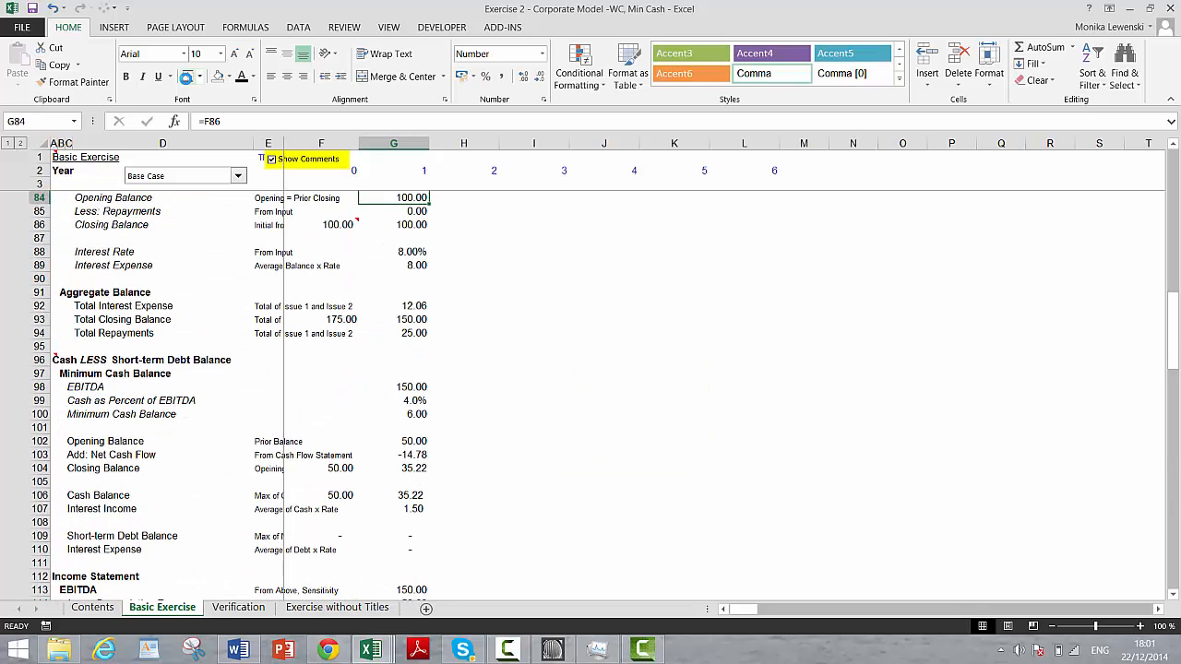
key(Up)
key(Up)
key(Up)
key(Up)
key(Up)
key(Up)
key(Up)
key(Up)
key(Up)
key(Up)
key(Up)
key(Up)
key(Up)
key(Up)
key(Up)
key(Up)
key(Up)
key(Up)
key(Up)
key(Up)
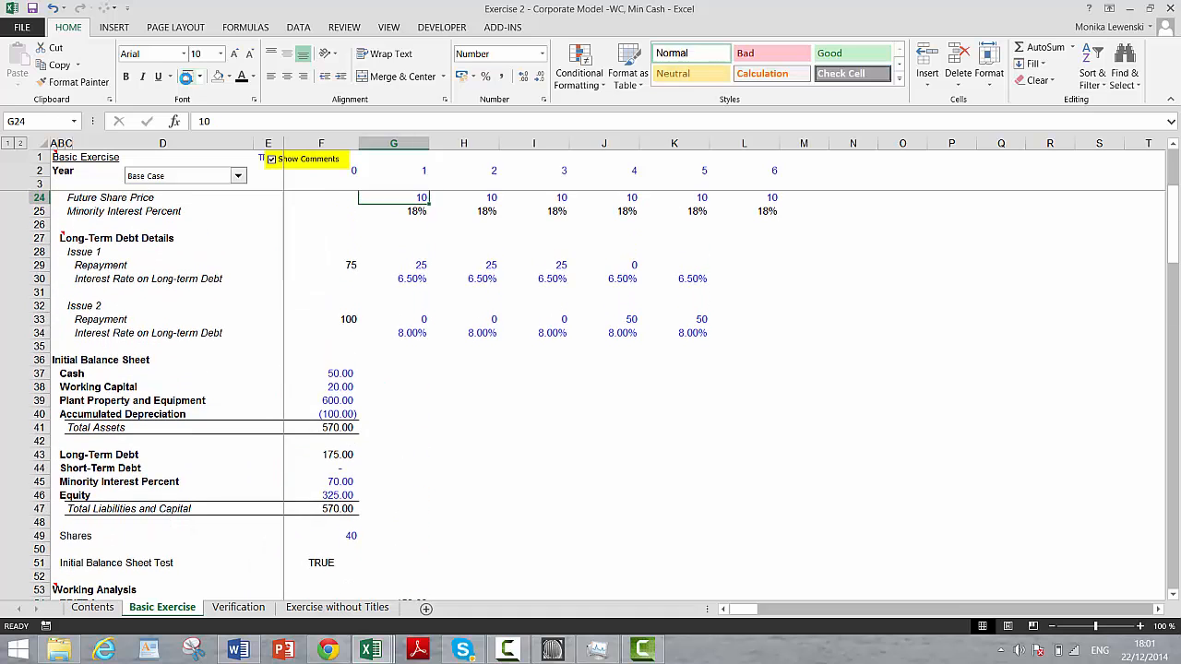
Copy the year 1 formulas in G54:G177, from EBITDA down to the Difference row, across to years 2 to 5.
key(Down)
key(Down)
key(Down)
key(Down)
key(Down)
key(Down)
key(Down)
key(Down)
key(Down)
key(Down)
key(Down)
key(Down)
key(Down)
key(Down)
key(Down)
key(Down)
key(Down)
key(Down)
key(Down)
key(Down)
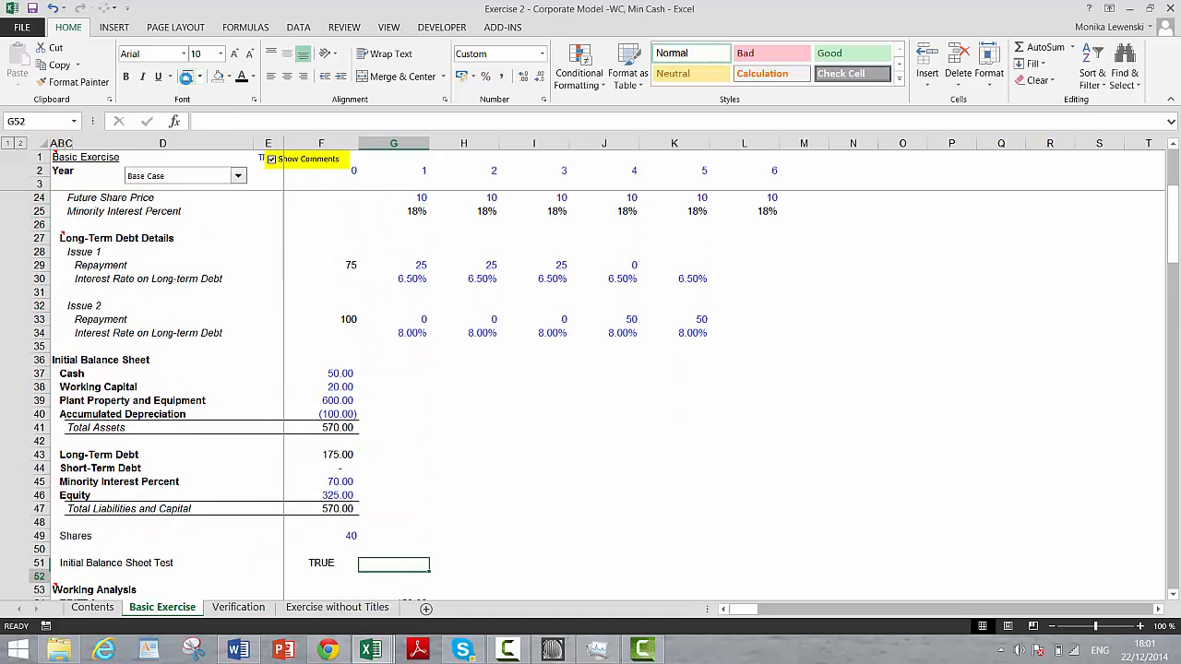
key(Down)
key(Down)
key(Down)
key(Down)
key(Down)
key(Up)
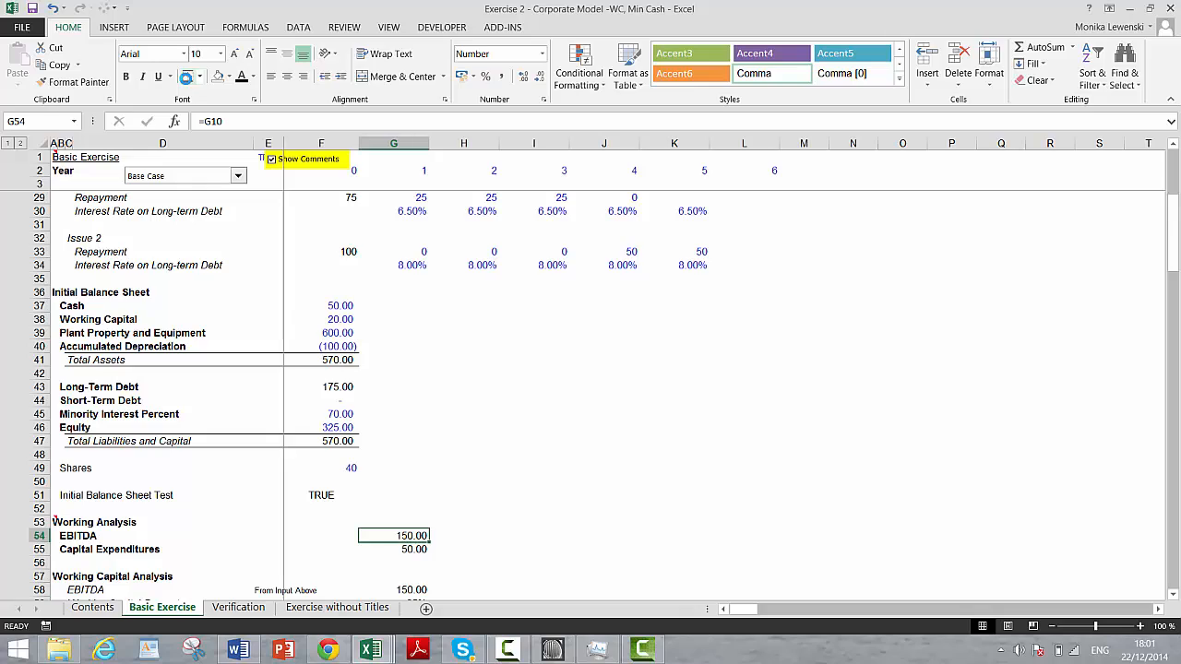
drag(393, 535, 426, 578)
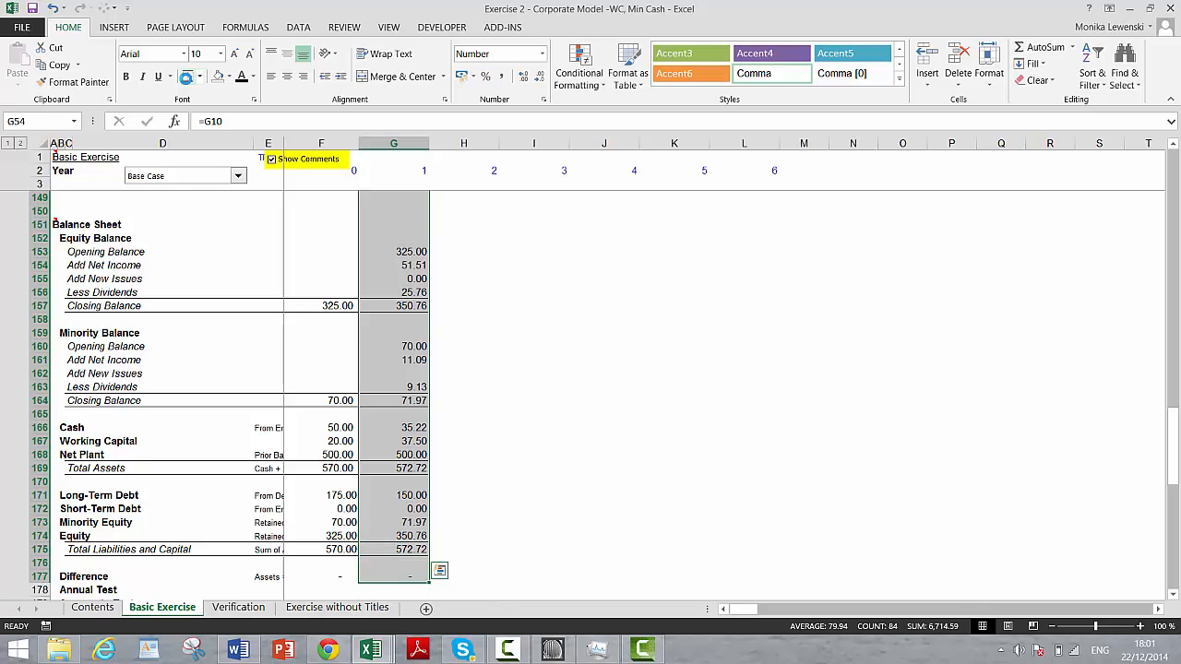
key(ctrl+shift+r)
Review the copied year 1 to 5 columns from the Debt Analysis up through Fixed Assets and the Working Analysis to the Initial Balance Sheet.
key(Up)
key(Up)
key(Up)
key(Up)
key(Up)
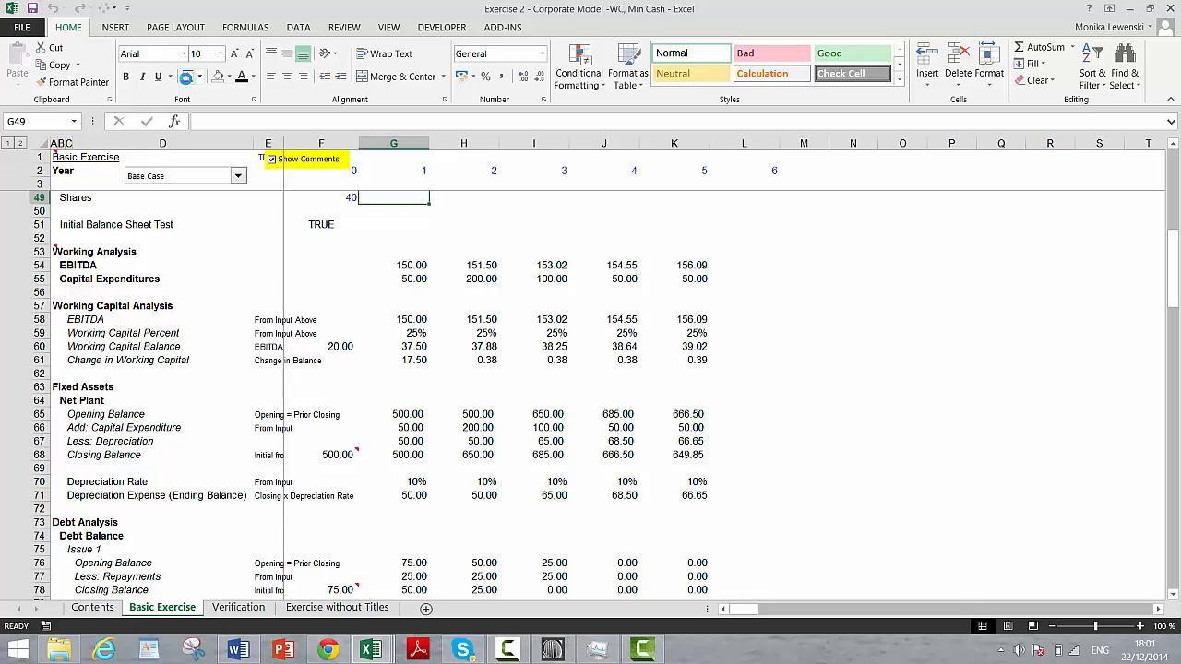
key(Up)
key(Up)
key(Up)
key(Up)
key(Up)
key(Up)
key(Up)
key(Up)
key(Up)
key(Up)
key(Up)
key(Up)
key(Up)
key(Up)
key(Up)
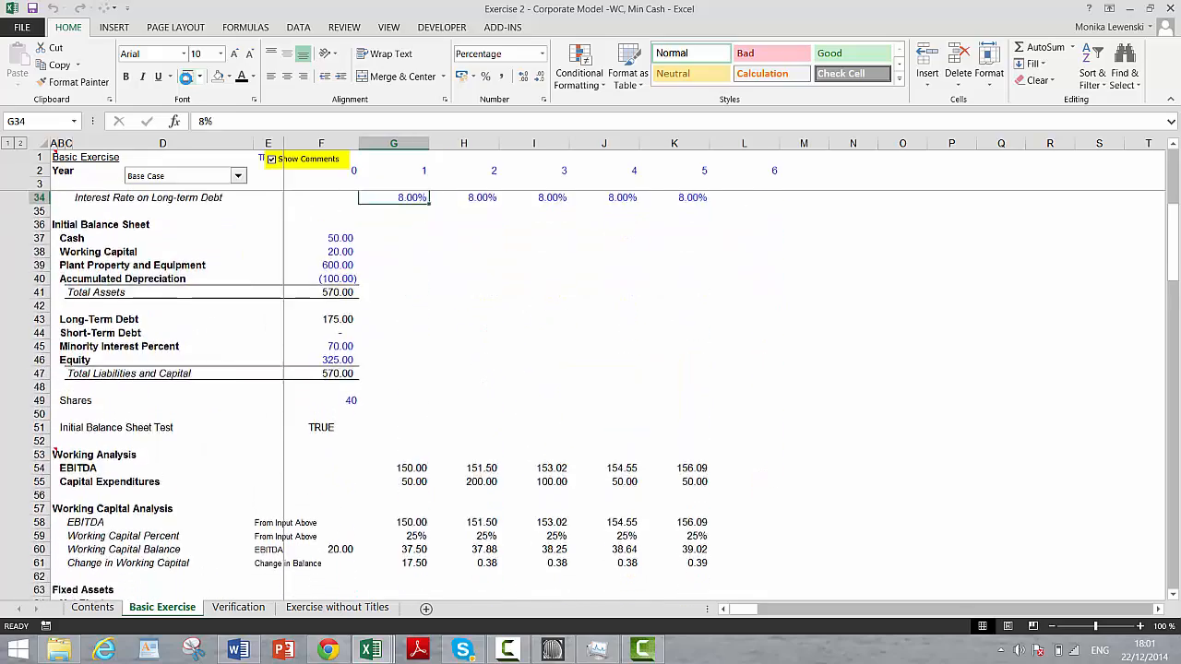
Check the Balance Sheet for years 1 to 5, comparing Total Assets with Total Liabilities and Capital and the Difference row.
key(Page_Down)
key(Page_Down)
key(Page_Down)
key(Page_Down)
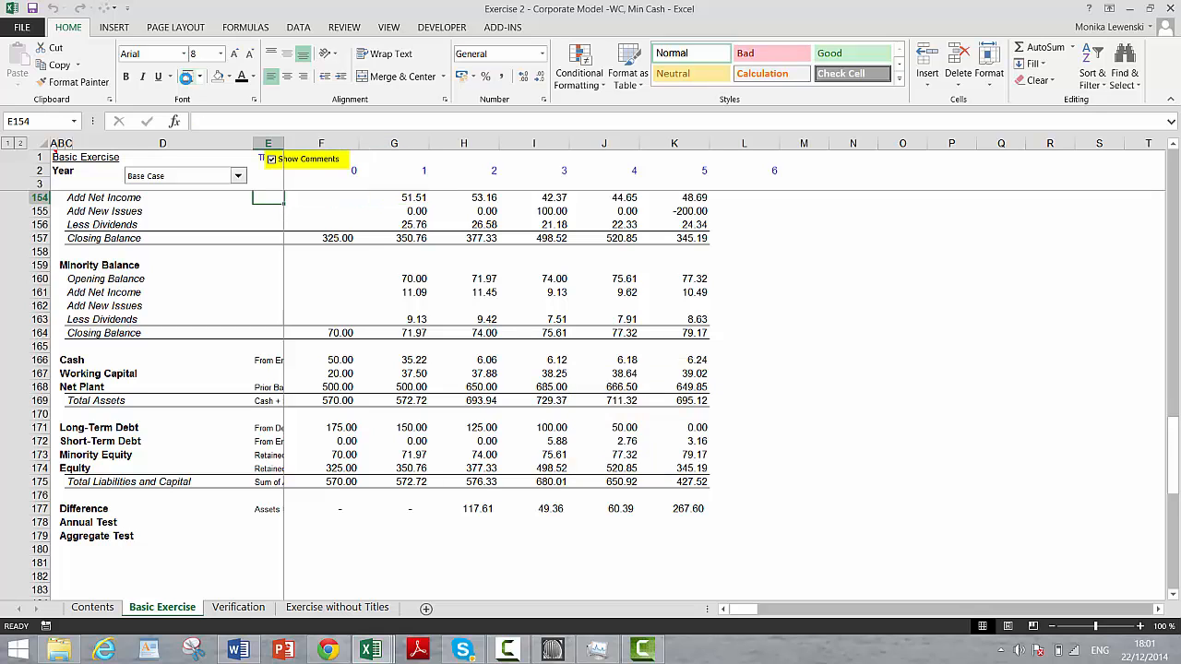
key(Down)
key(Down)
key(Down)
key(Down)
key(Down)
key(Down)
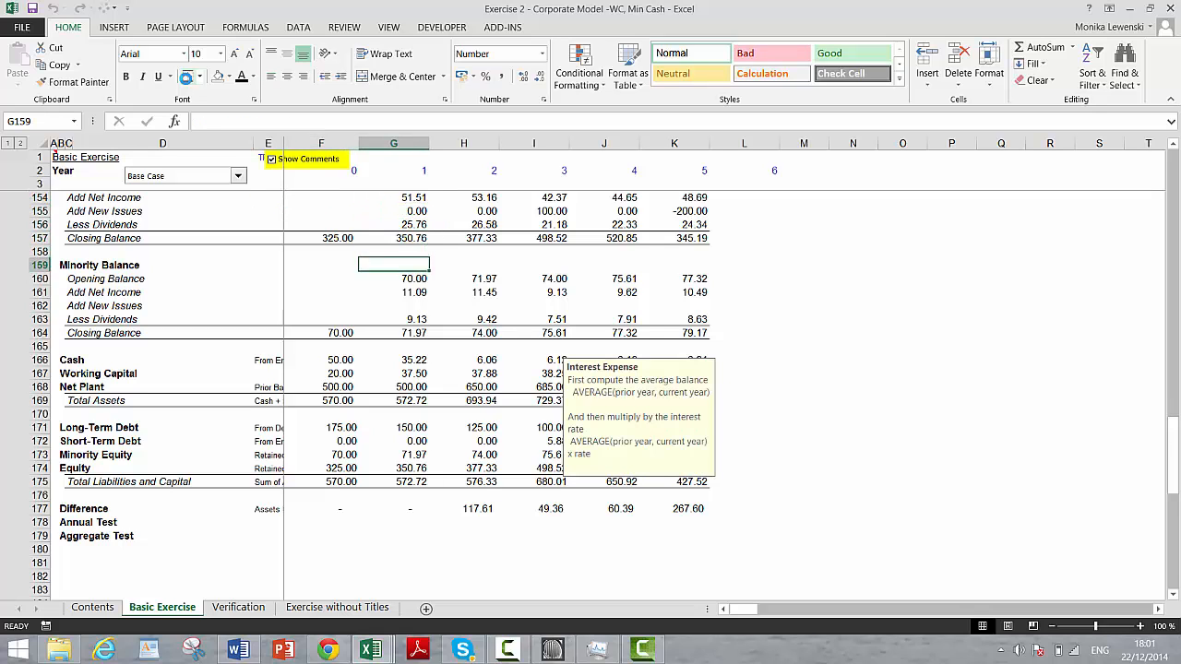
key(Right)
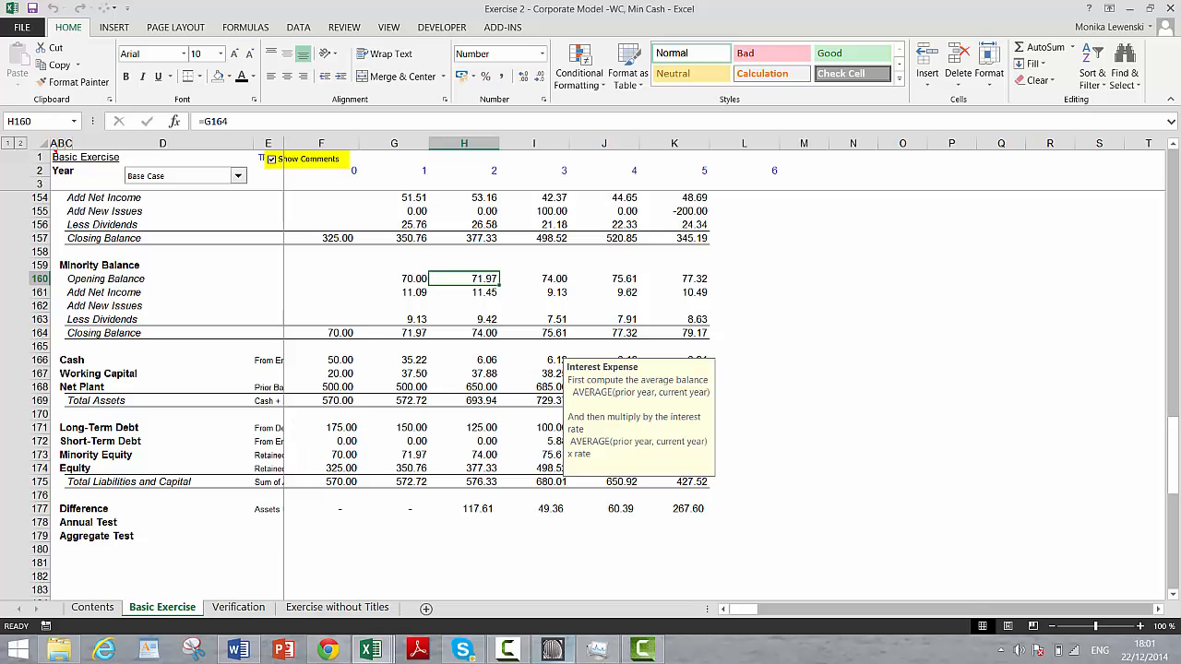
click(645, 650)
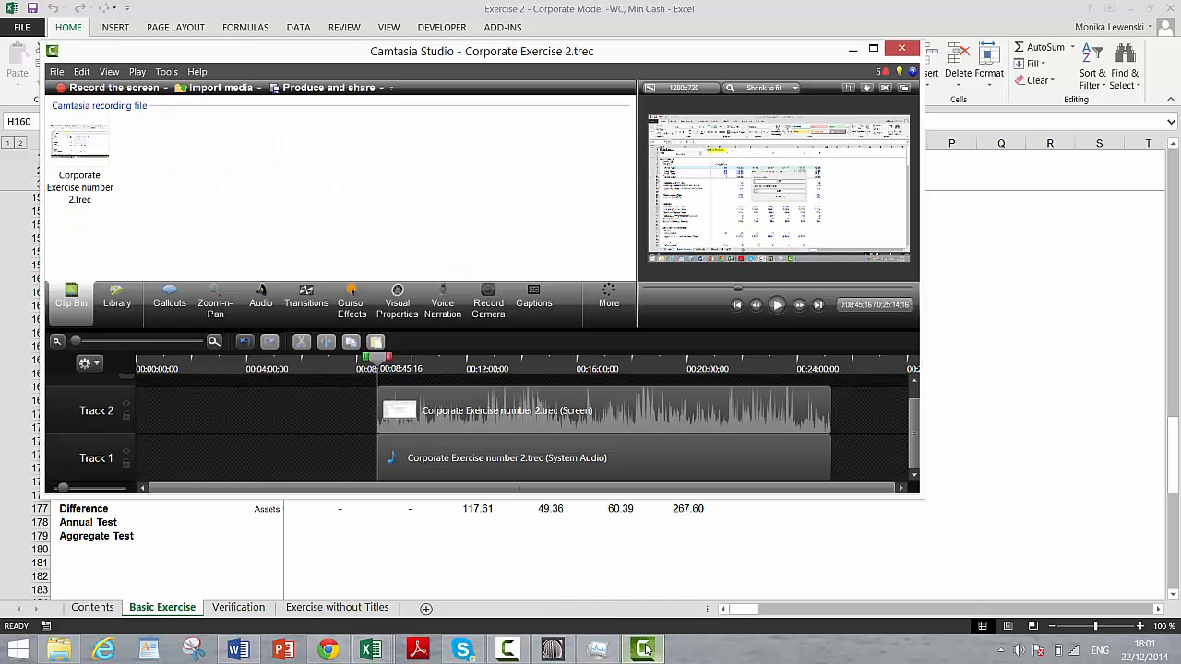
click(507, 651)
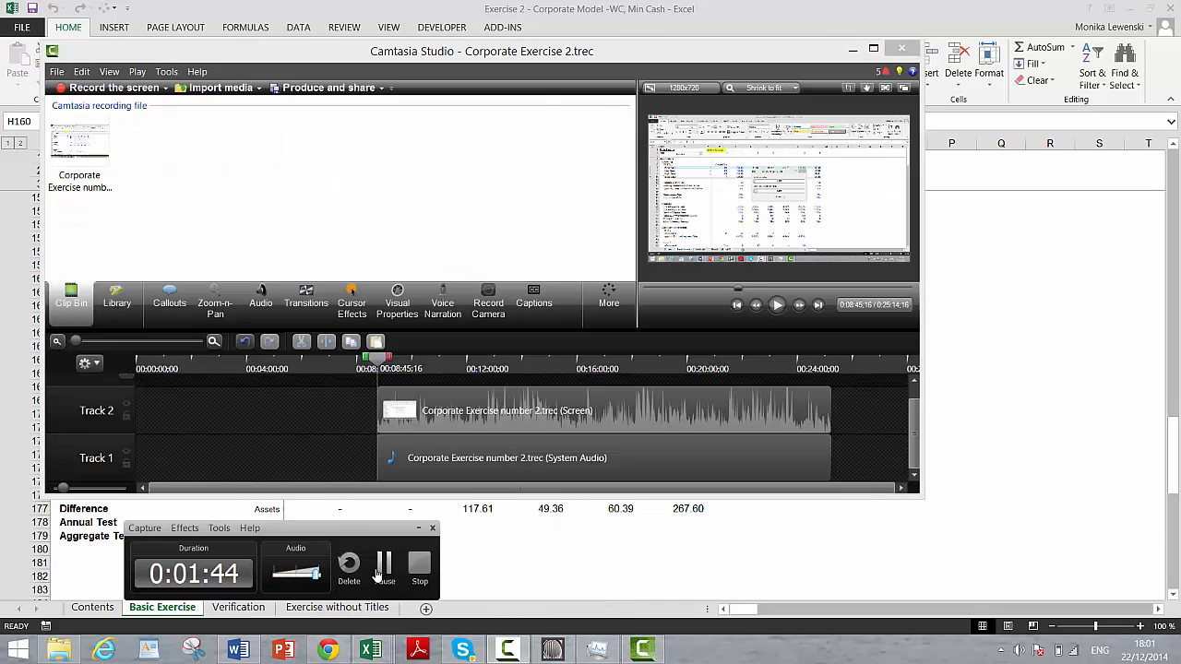
click(382, 574)
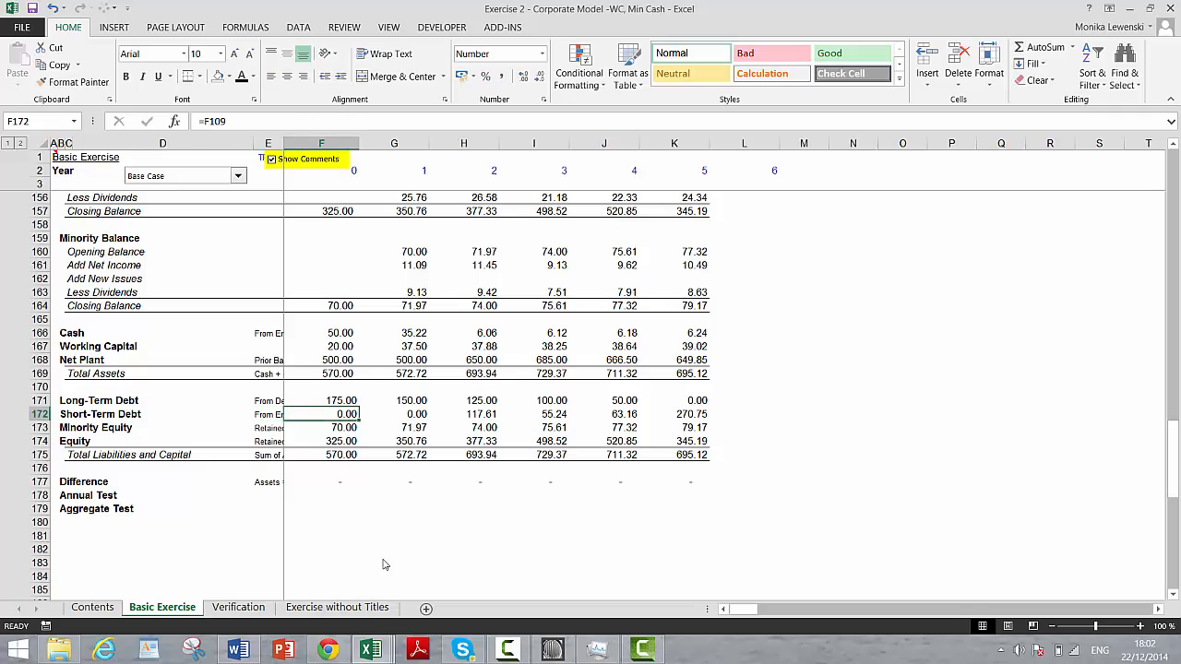
Link the Balance Sheet's Short-Term Debt in F172 to the Short-term Debt Balance with =F109 and copy it across to year 5.
text(=)
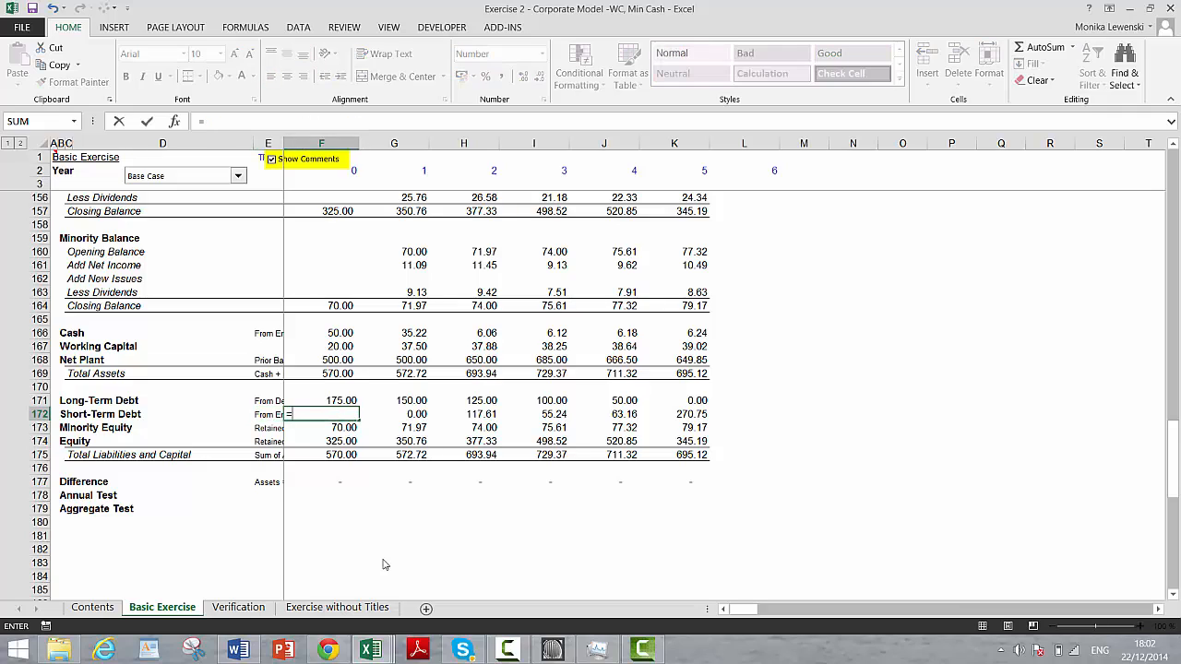
key(Up)
key(Up)
key(Up)
key(Up)
key(Up)
key(Up)
key(Up)
key(Up)
key(Up)
key(Up)
key(Up)
key(Up)
key(Up)
key(Up)
key(Up)
key(Up)
key(Up)
key(Up)
key(Up)
key(Up)
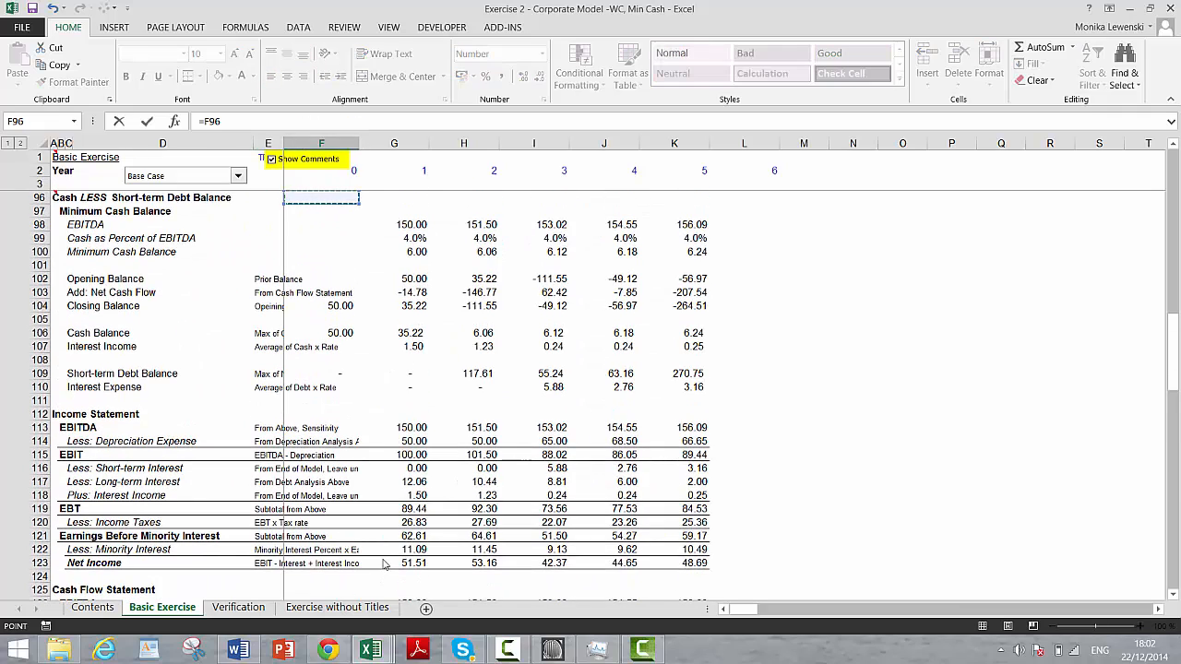
key(Down)
key(Down)
key(Down)
key(Down)
key(Down)
key(Down)
key(Down)
key(Down)
key(Down)
key(Down)
key(Down)
key(Down)
key(Down)
key(Down)
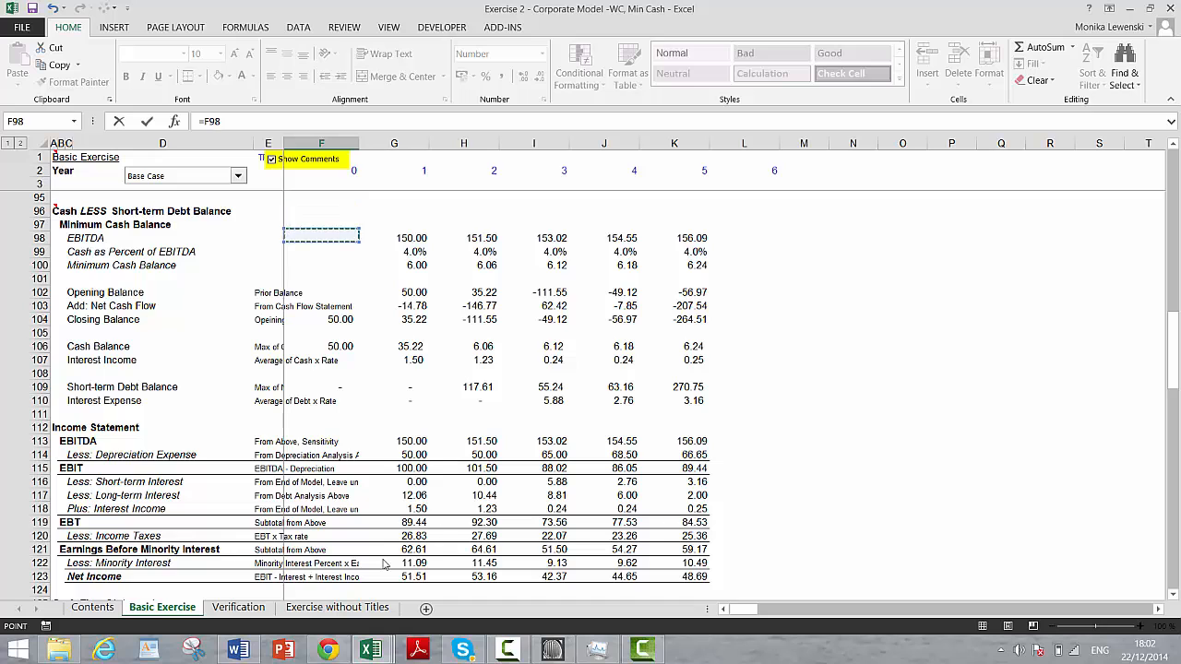
key(Up)
key(Return)
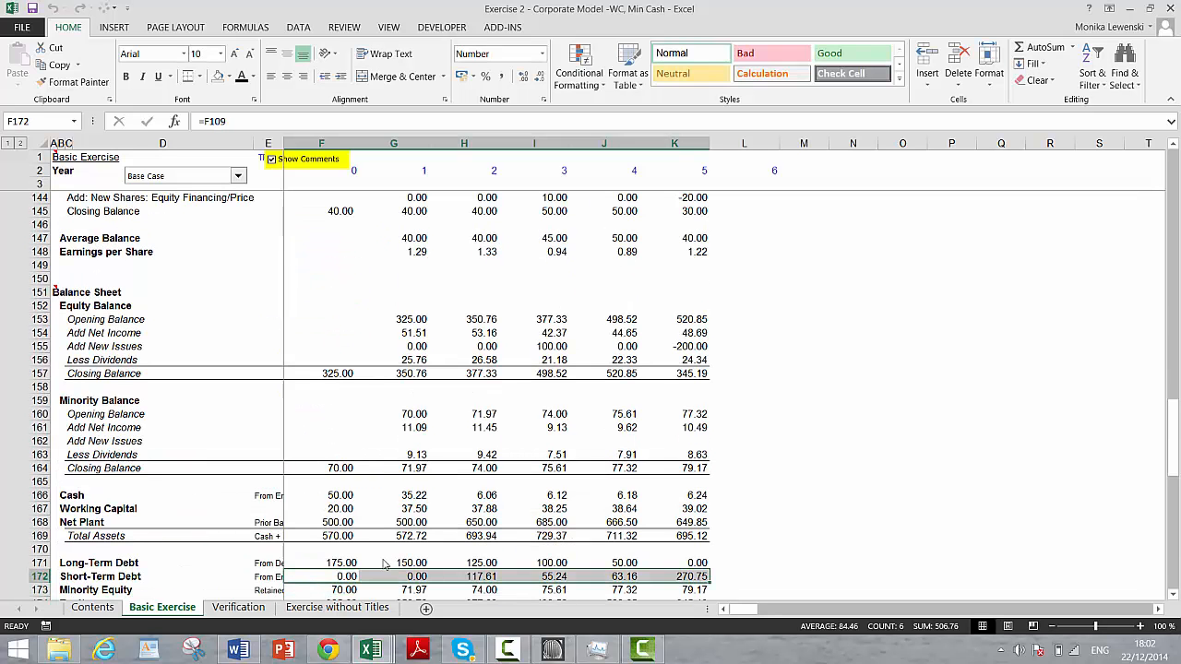
Enter the year 0 Annual Test formula =F177=0 in F178 to test whether the Difference is zero.
key(Down)
key(Down)
key(Down)
key(Down)
key(Down)
key(Down)
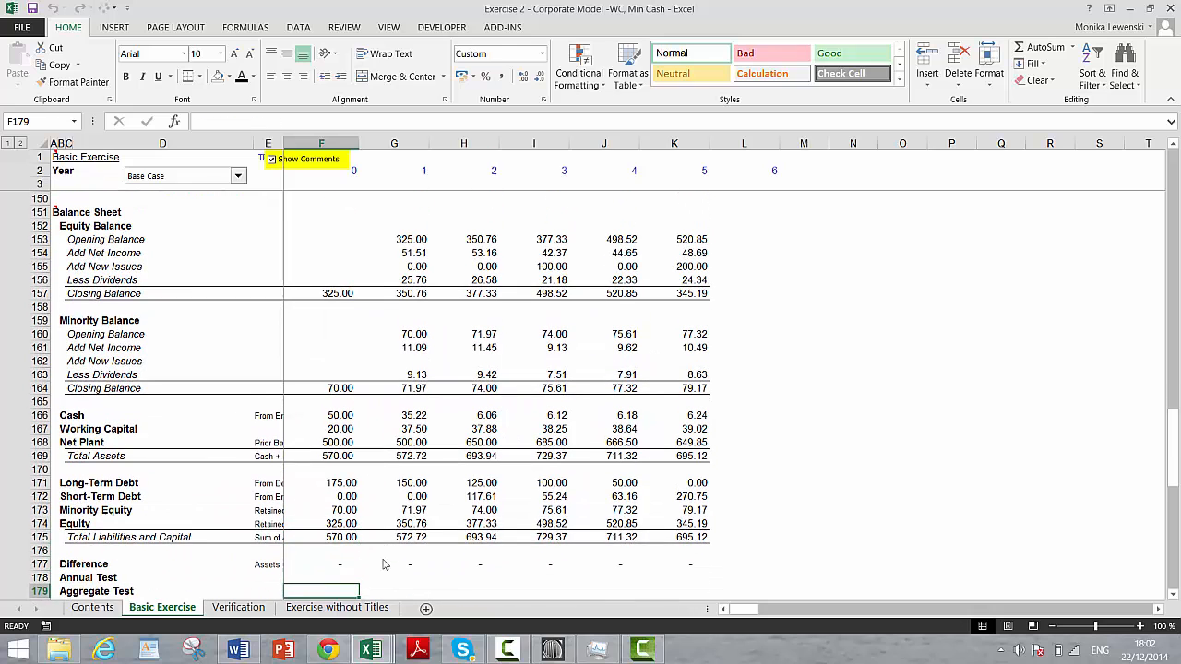
text(=)
key(Up)
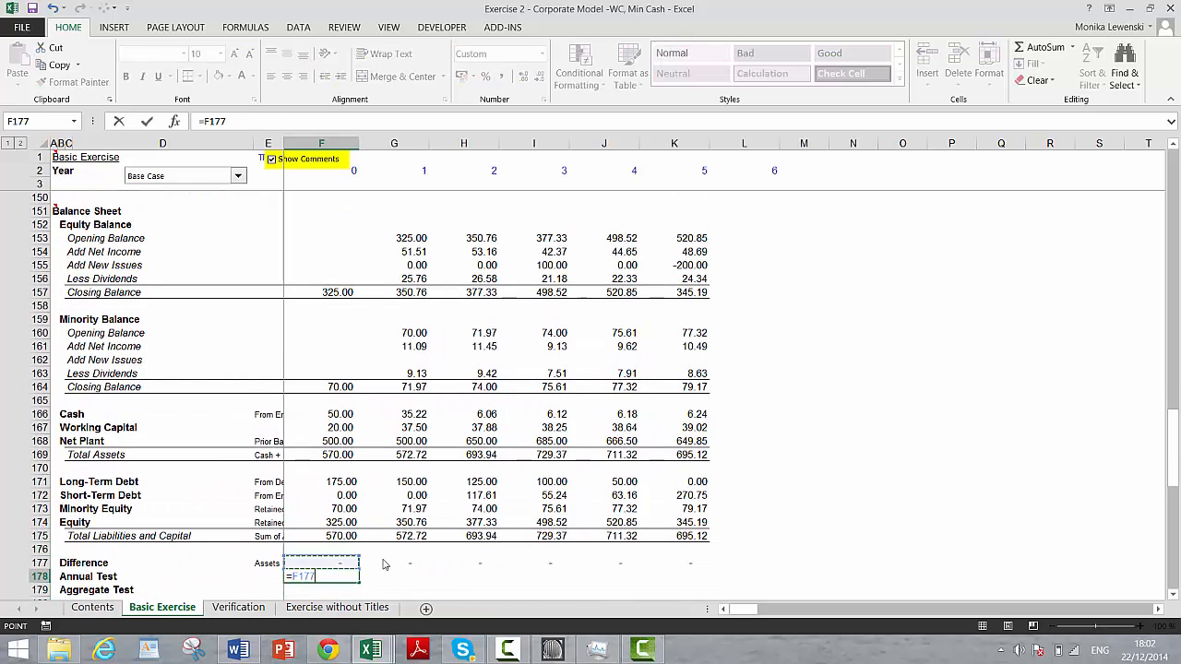
text(=0)
key(ctrl+Return)
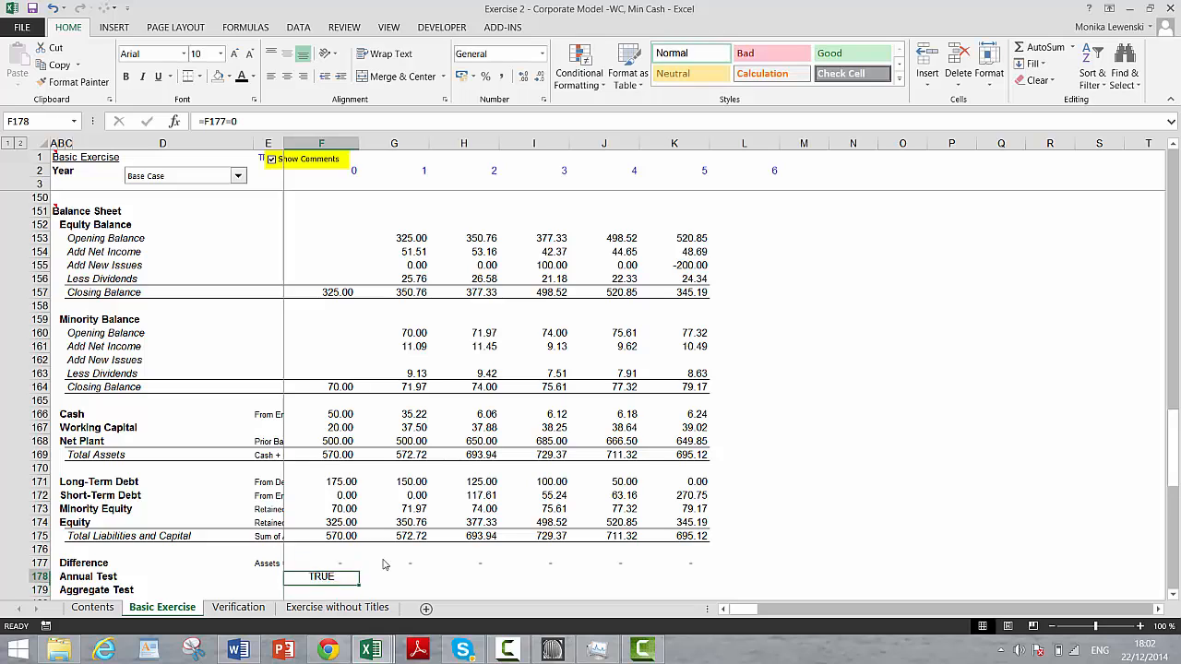
Copy the Annual Test formula from F178 across years 1 to 5, through K178.
key(shift+Right)
key(shift+Right)
key(shift+Right)
key(shift+Right)
key(shift+Right)
key(ctrl+r)
key(Left)
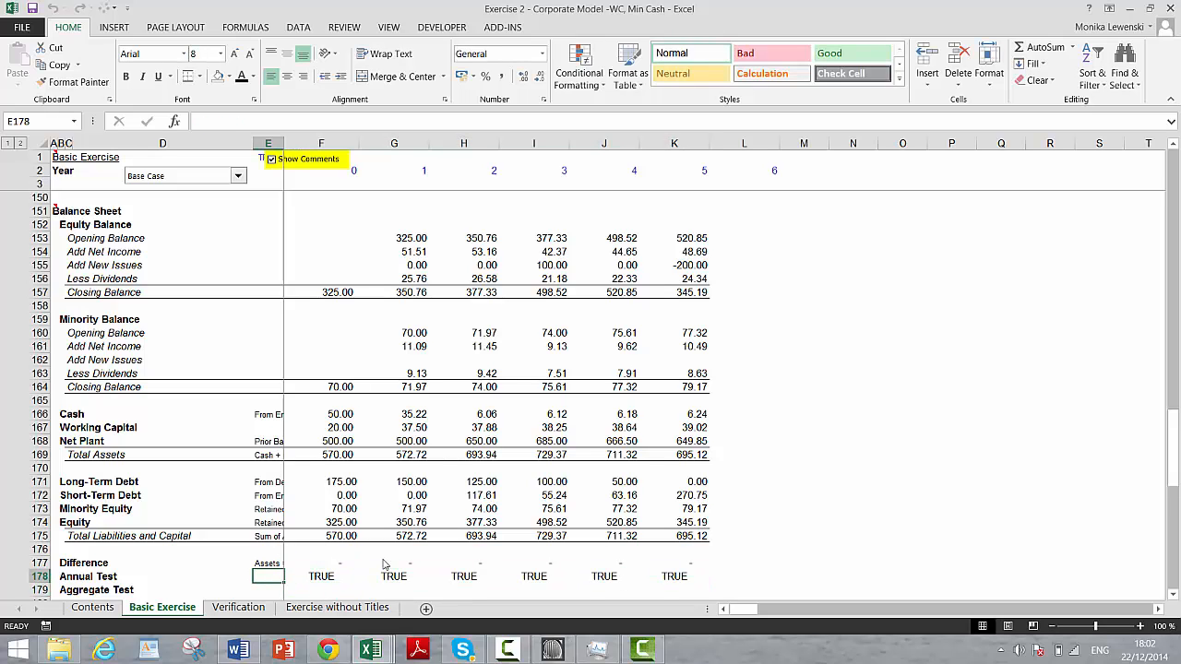
Widen column E slightly and enter =AND(F178:K178) in E178 to combine the annual tests of all years.
key(Left)
key(Right)
drag(282, 143, 303, 143)
text(=and()
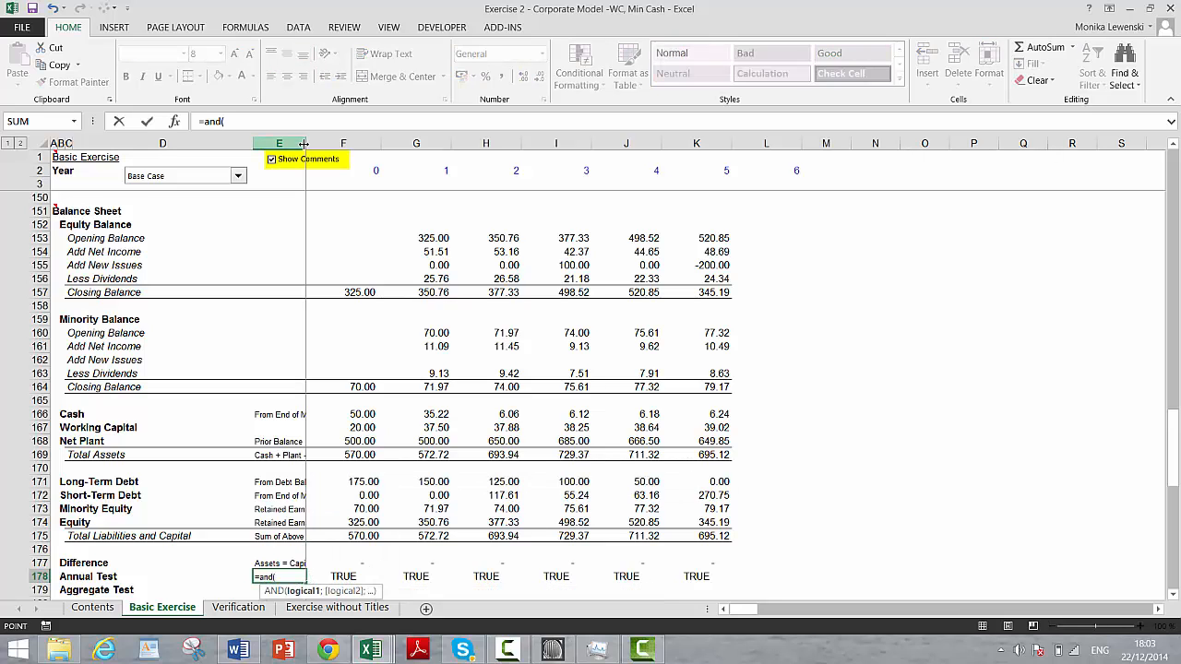
key(Right)
key(shift+Right)
key(shift+Right)
key(shift+Right)
key(shift+Right)
key(shift+Right)
text())
key(Return)
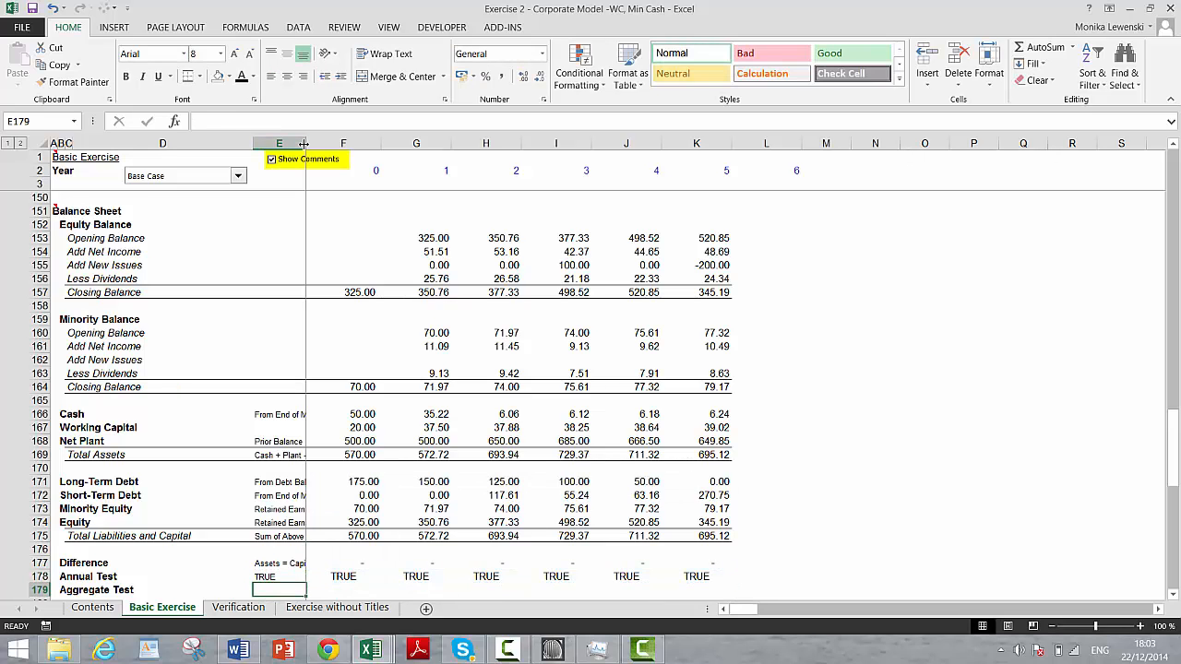
key(Up)
key(Left)
key(Left)
key(Right)
key(Right)
key(Right)
key(Down)
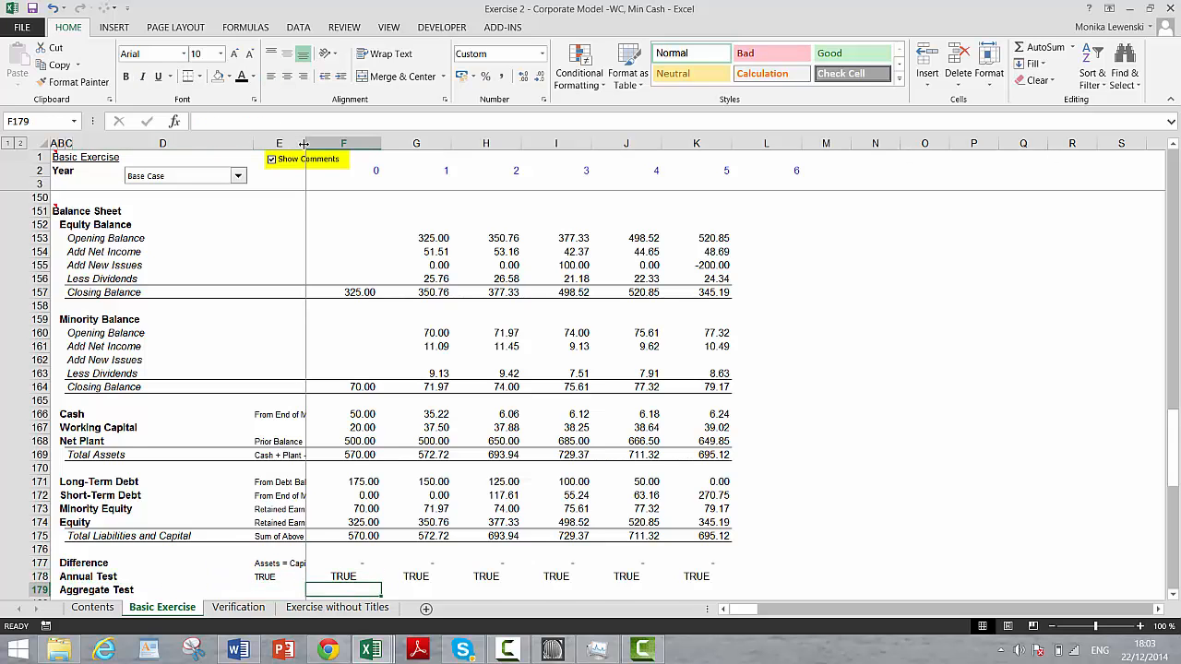
scroll(304, 144, down, 2)
key(Down)
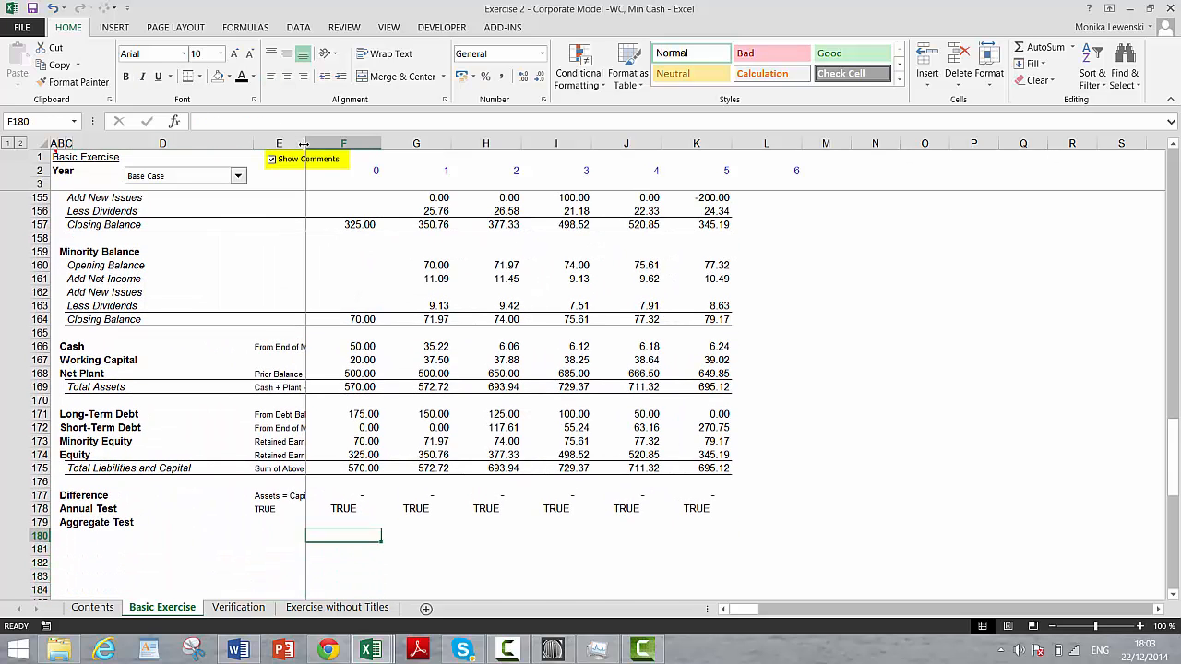
key(Up)
key(Up)
key(Up)
key(Left)
key(Left)
key(Left)
key(Left)
key(Left)
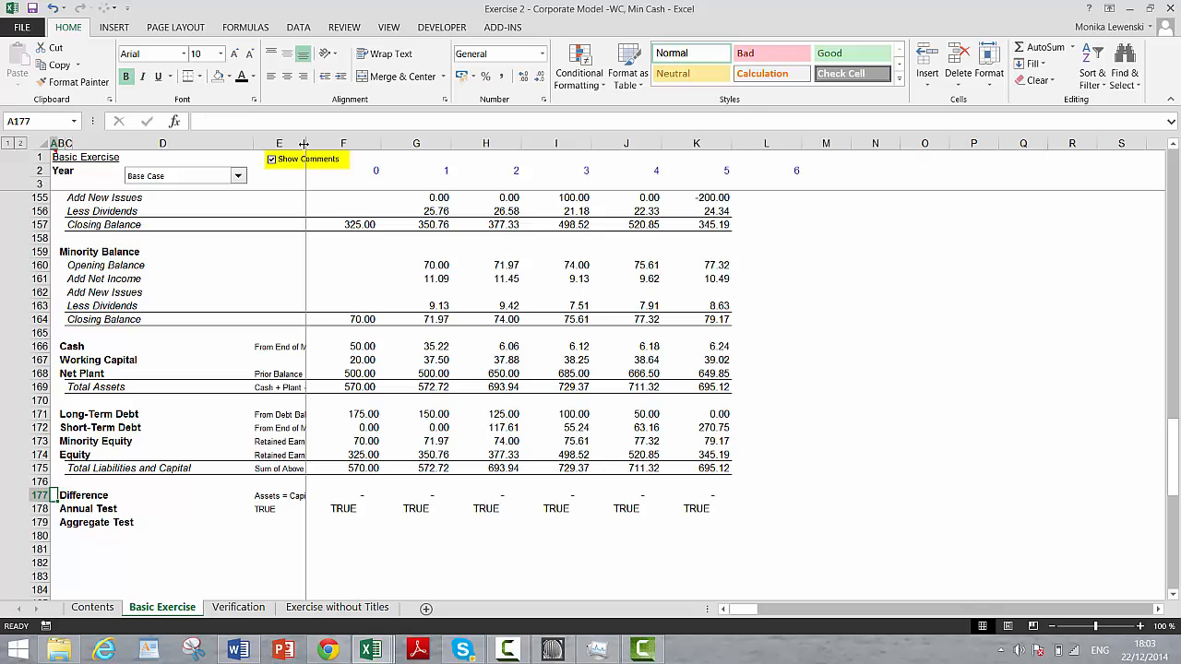
Rename the Basic Exercise sheet as Completed Exercise.
click(326, 608)
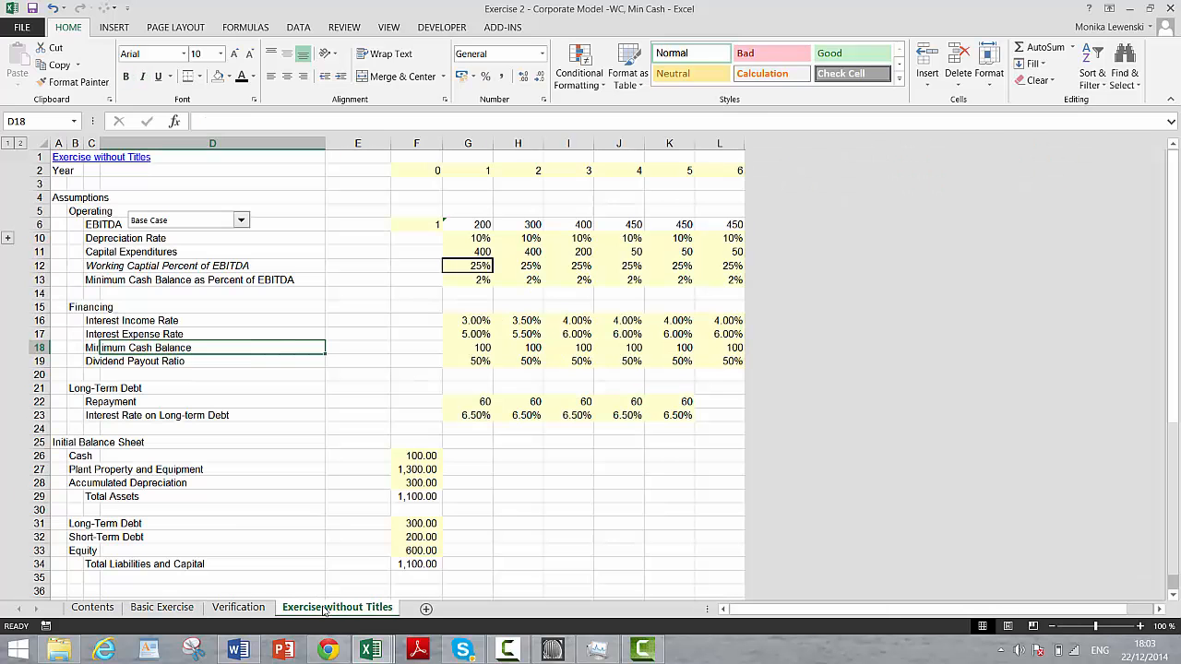
click(163, 608)
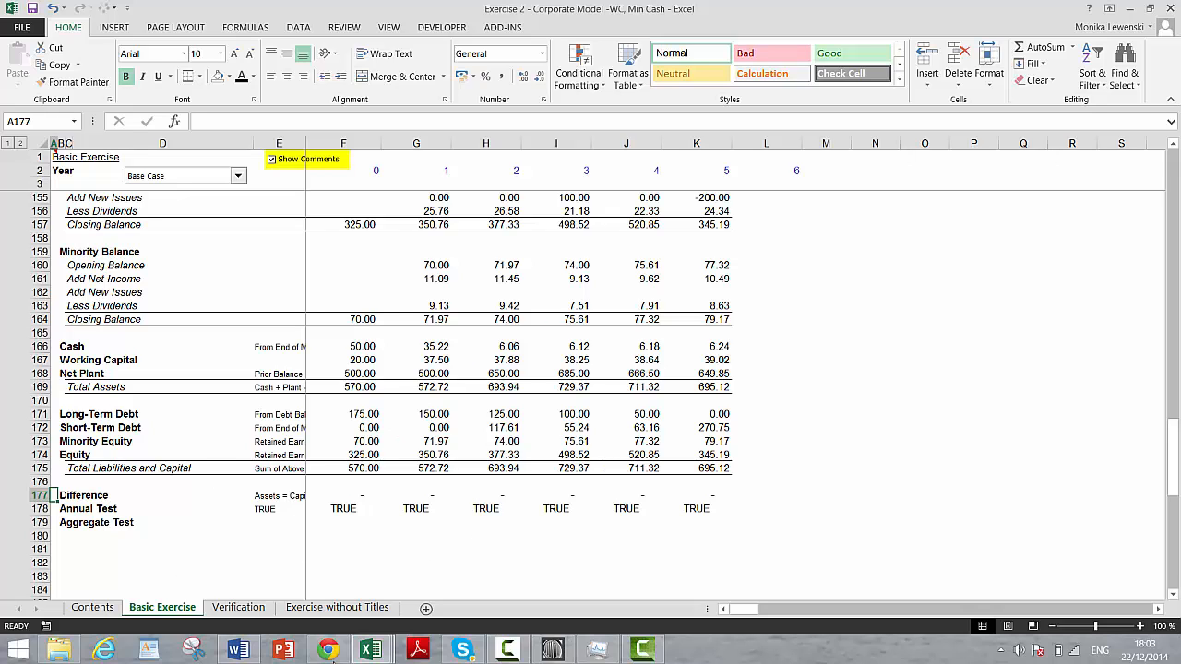
double_click(188, 611)
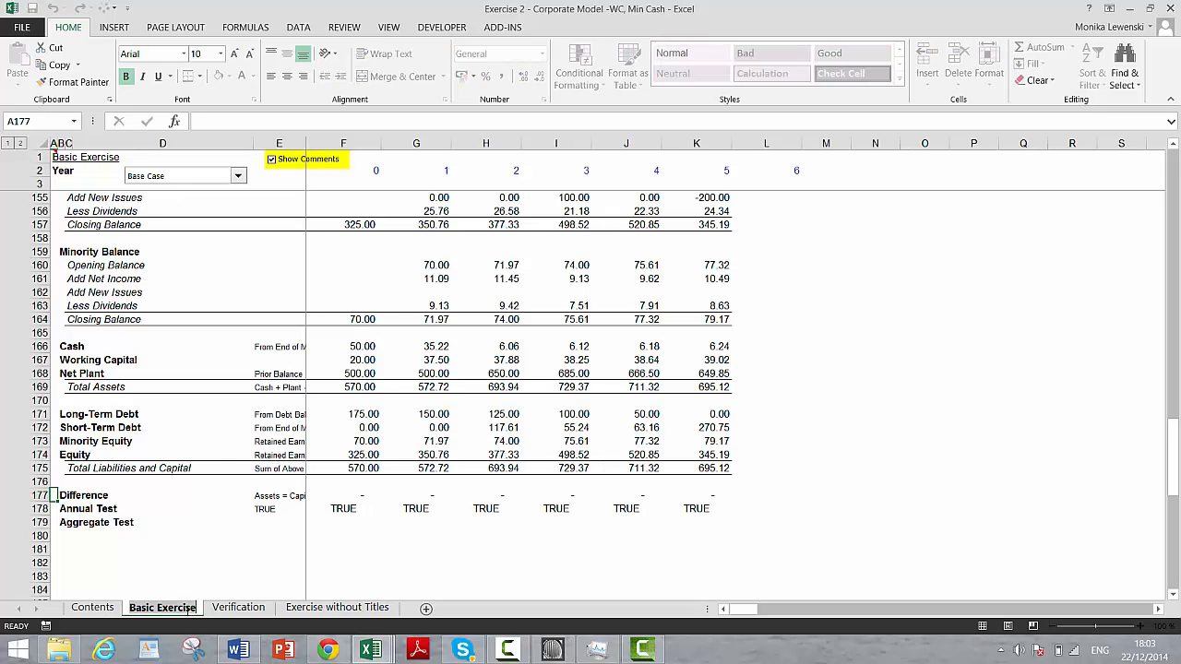
text(Comple)
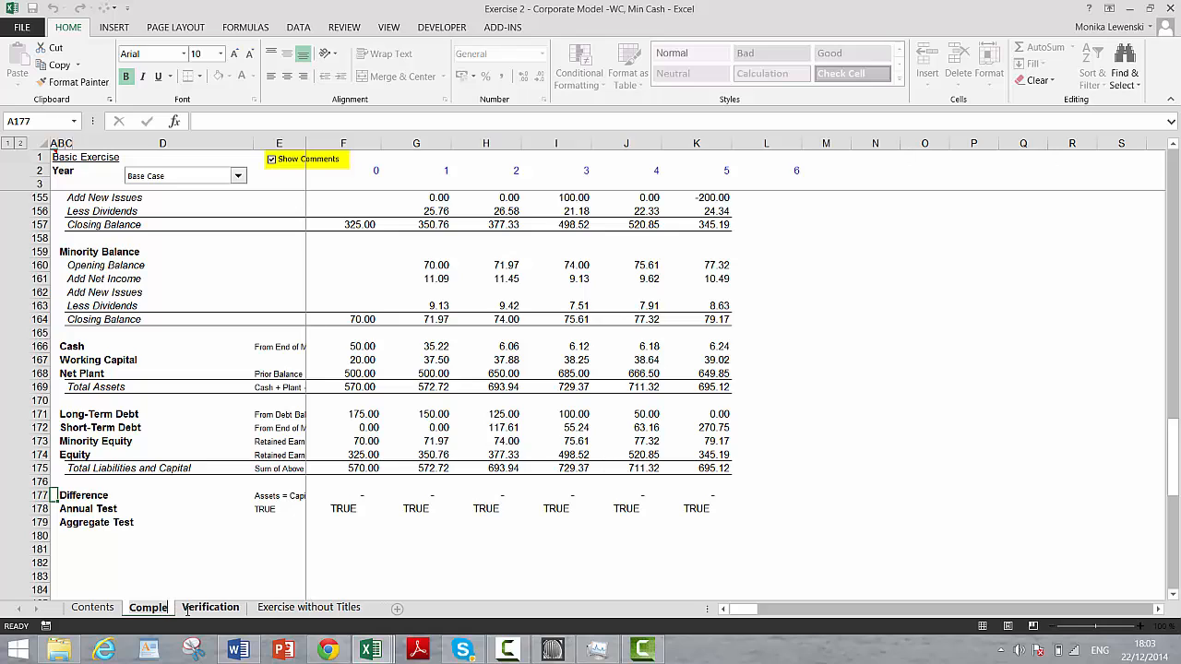
text(ted Exerc)
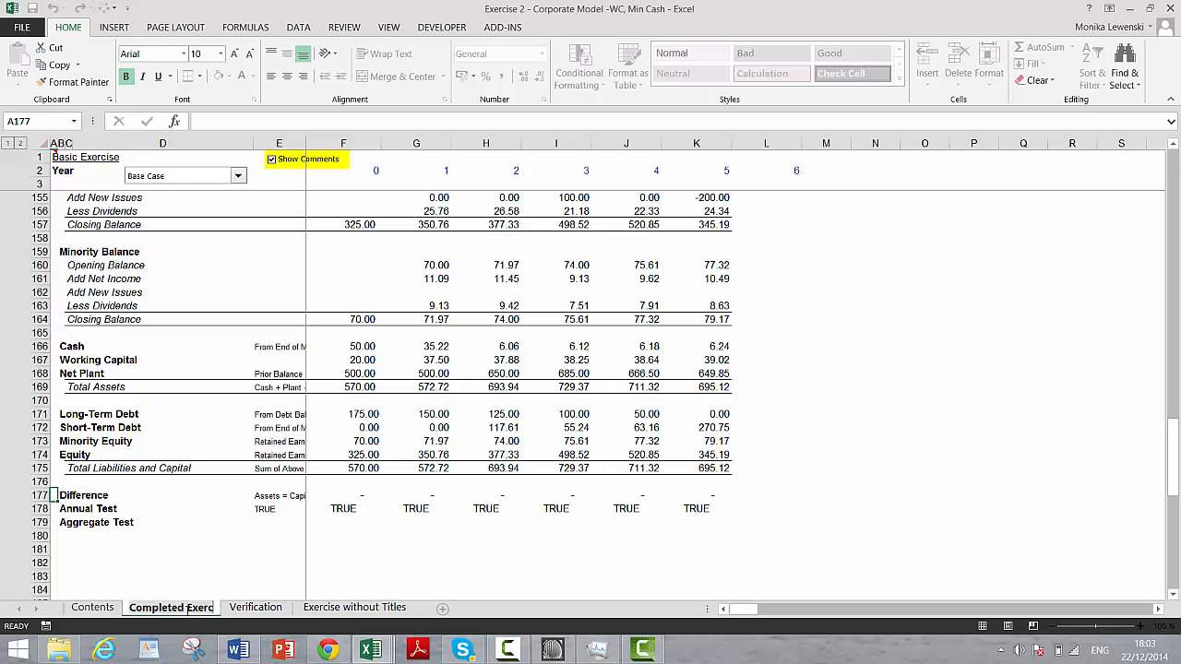
text(ise)
key(Return)
Look back over the completed model from the Balance Sheet up through the Income Statement to the Working Analysis and Initial Balance Sheet.
click(392, 547)
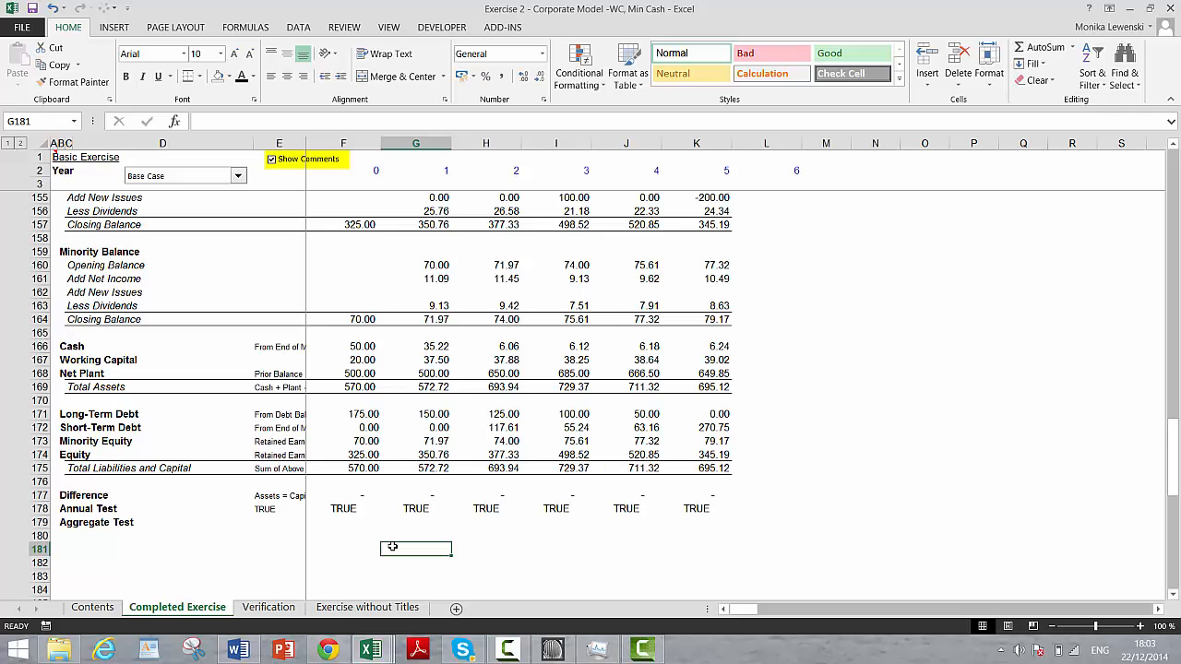
key(Page_Up)
key(Page_Up)
key(Page_Up)
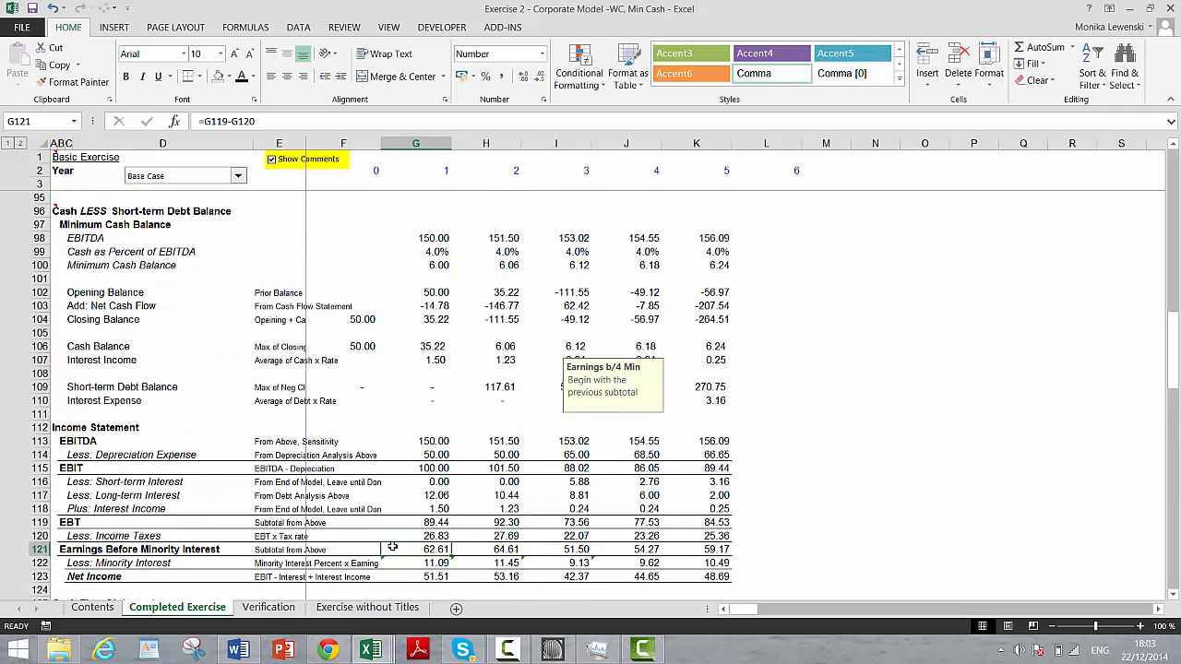
key(Page_Up)
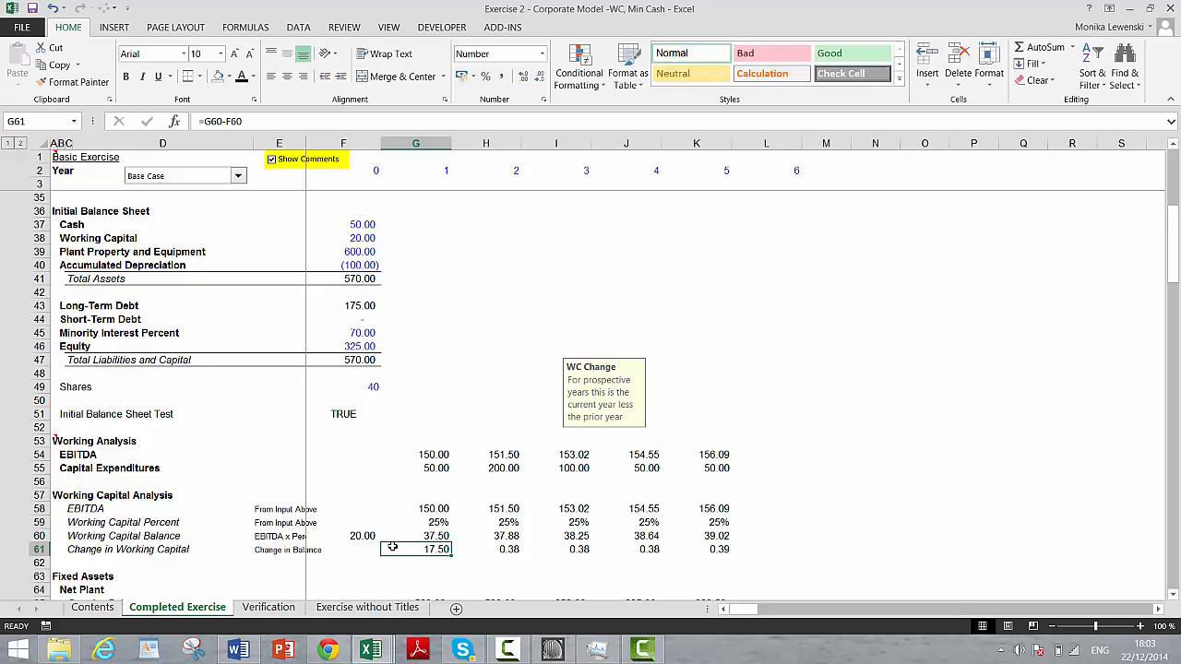
Review the closing Balance Sheet with its Difference and Annual Test rows at the end of the Completed Exercise sheet.
key(Page_Down)
key(Page_Down)
key(Page_Down)
key(Page_Down)
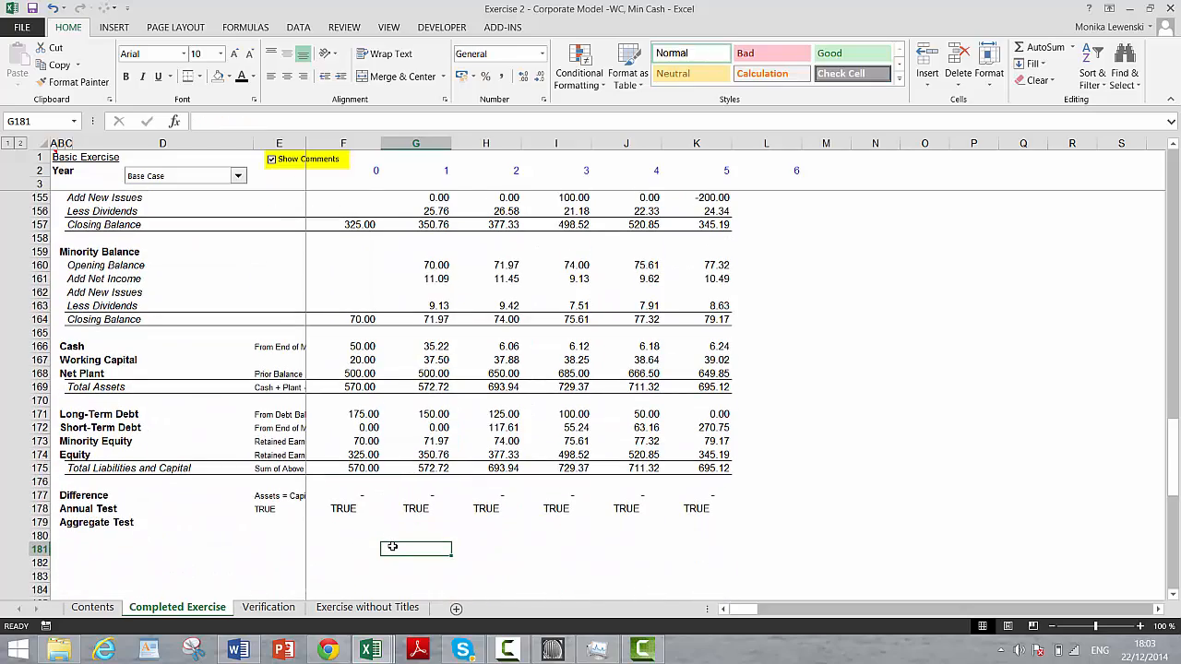
click(644, 653)
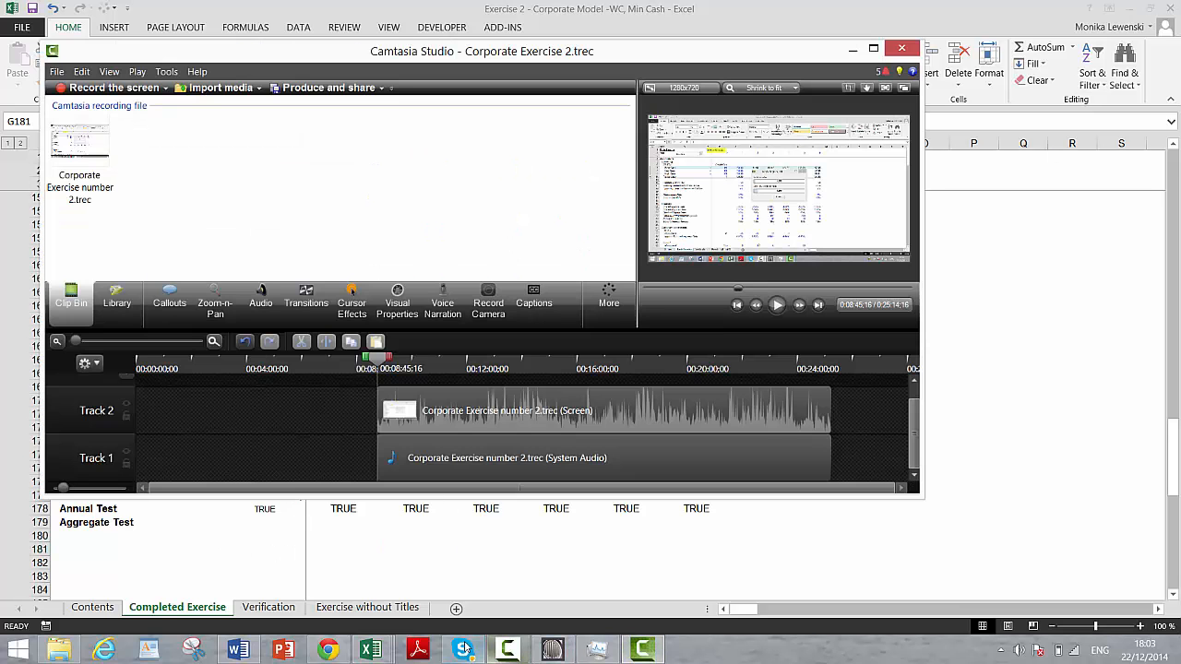
click(514, 654)
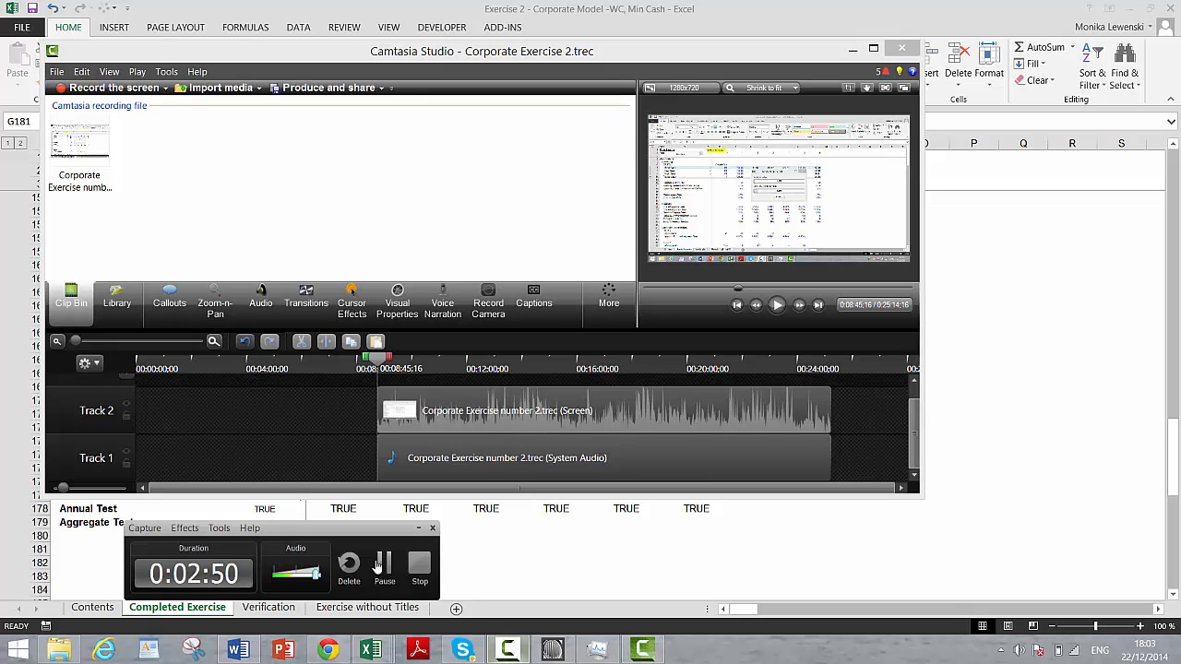